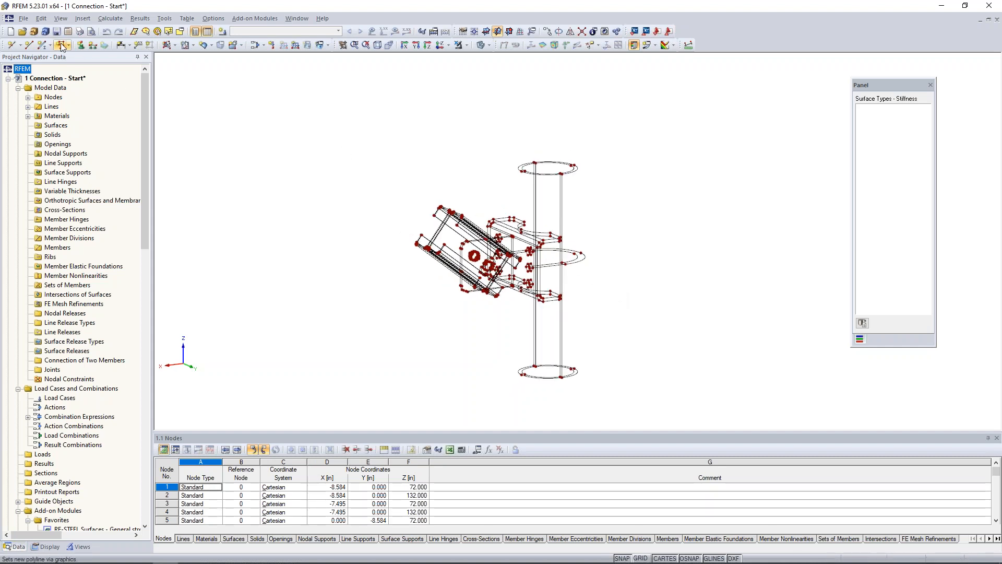
# Step: Review the file formats available for importing a model, then close the import settings without importing
pyautogui.click(25, 19)
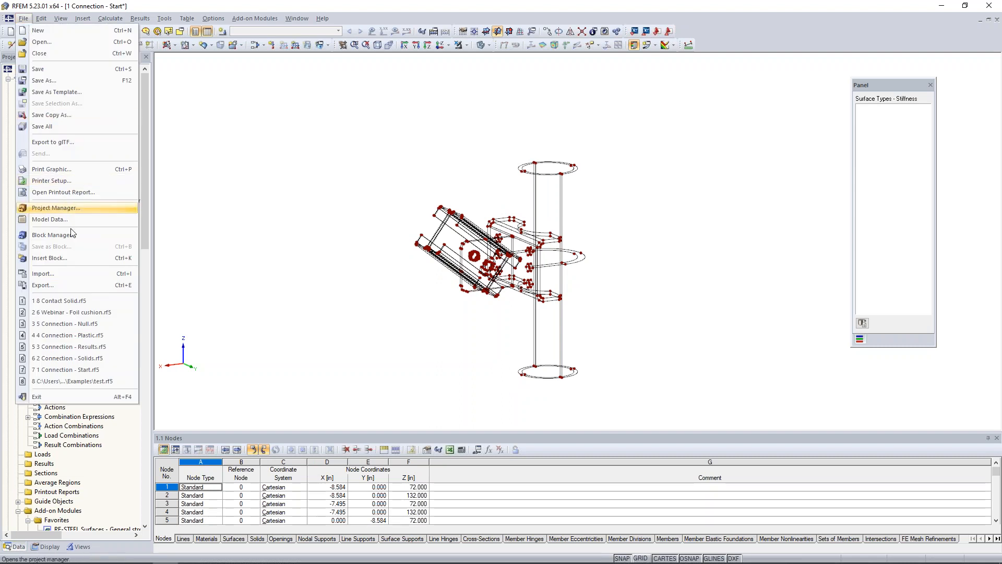
pyautogui.click(76, 275)
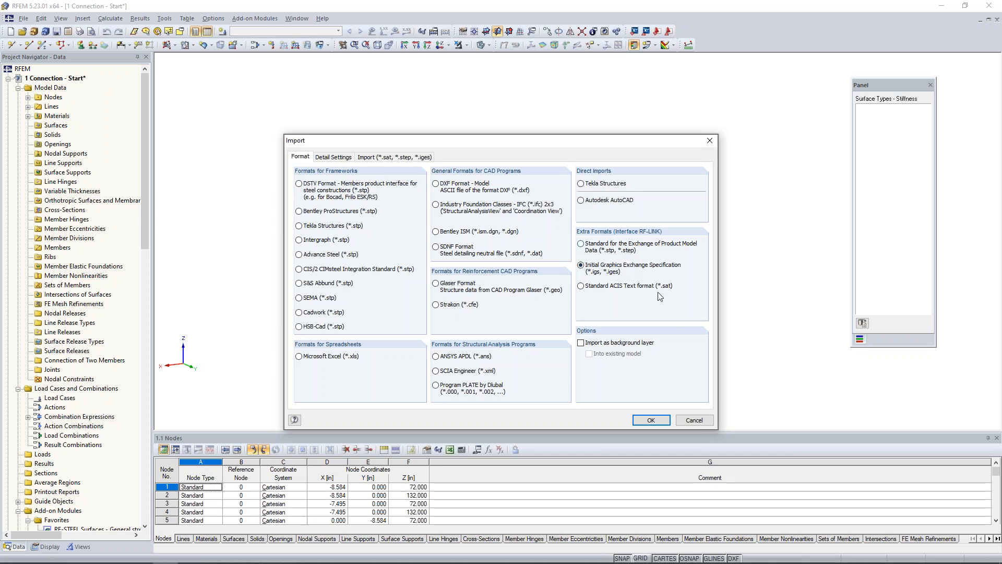
pyautogui.press('Escape')
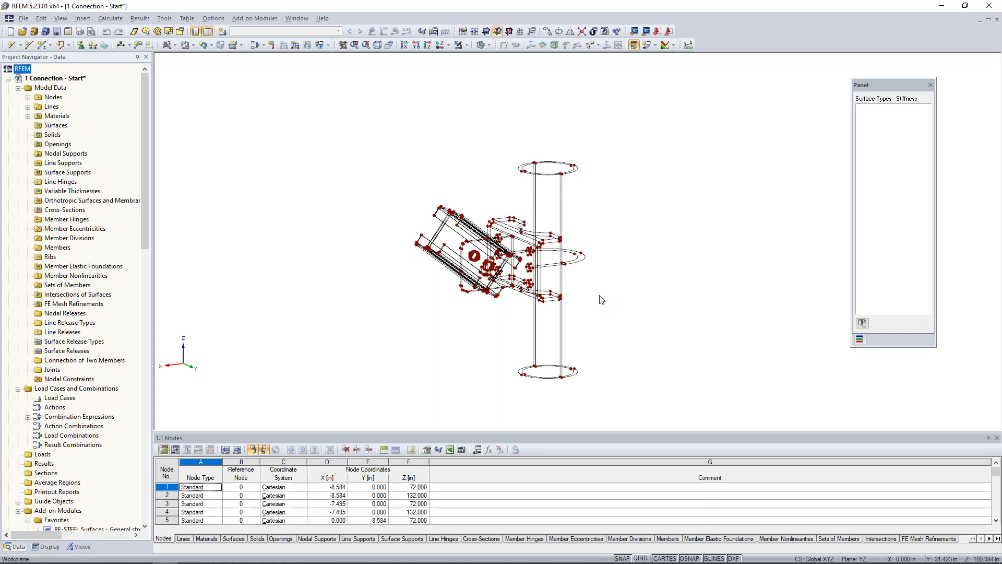
# Step: Begin creating a plane surface from selected boundary lines, with its stiffness type set to Null
pyautogui.moveTo(602, 299)
pyautogui.keyDown('ctrl'); pyautogui.mouseDown(button='middle')
pyautogui.moveTo(568, 274)
pyautogui.moveTo(609, 290)
pyautogui.mouseUp(button='middle'); pyautogui.keyUp('ctrl')
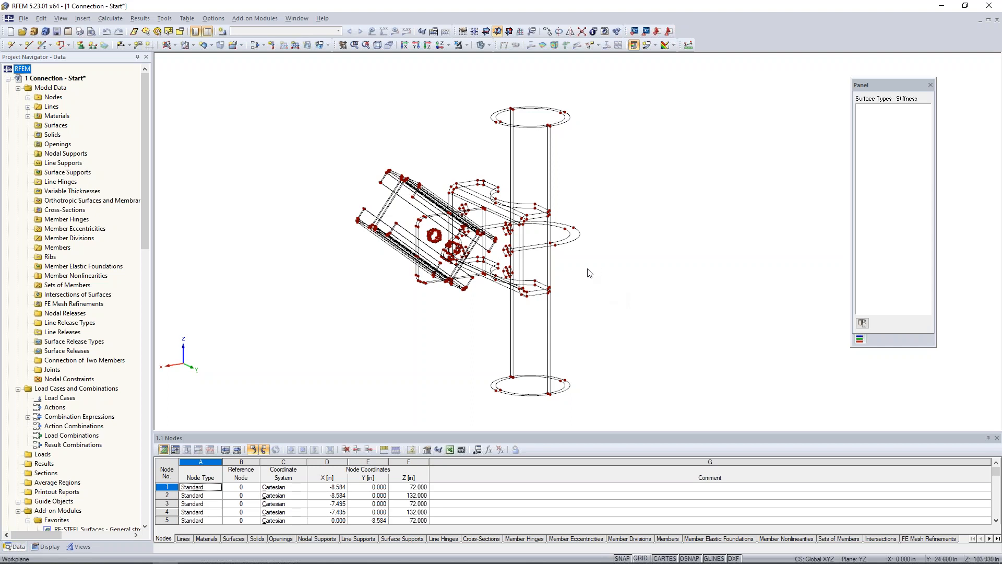
pyautogui.keyDown('ctrl'); pyautogui.moveTo(589, 273); pyautogui.dragTo(538, 184, button='middle'); pyautogui.keyUp('ctrl')
pyautogui.scroll(2, 552, 201)
pyautogui.moveTo(592, 183); pyautogui.dragTo(587, 130, button='middle')
pyautogui.keyDown('ctrl'); pyautogui.moveTo(587, 129); pyautogui.dragTo(581, 206, button='middle'); pyautogui.keyUp('ctrl')
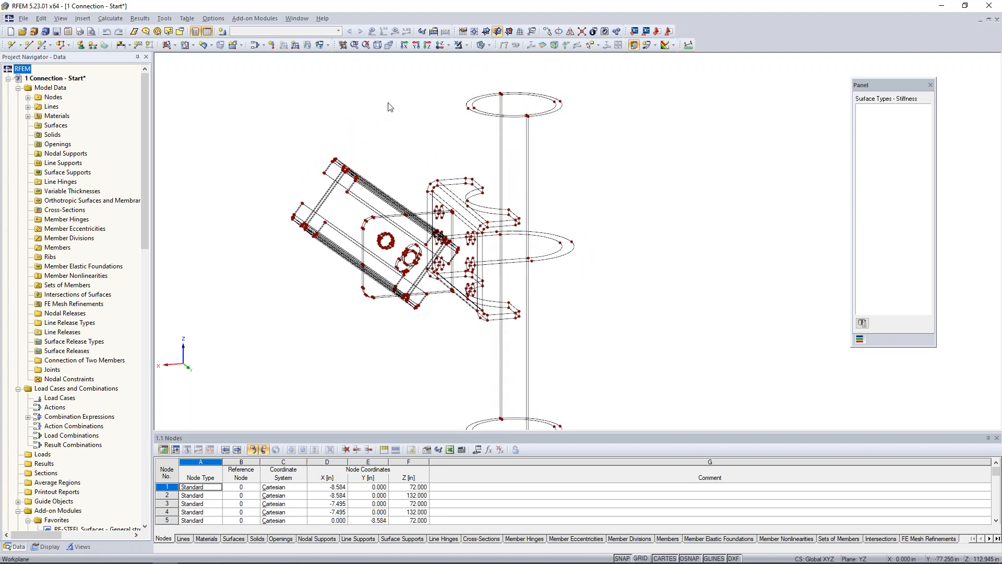
pyautogui.click(176, 45)
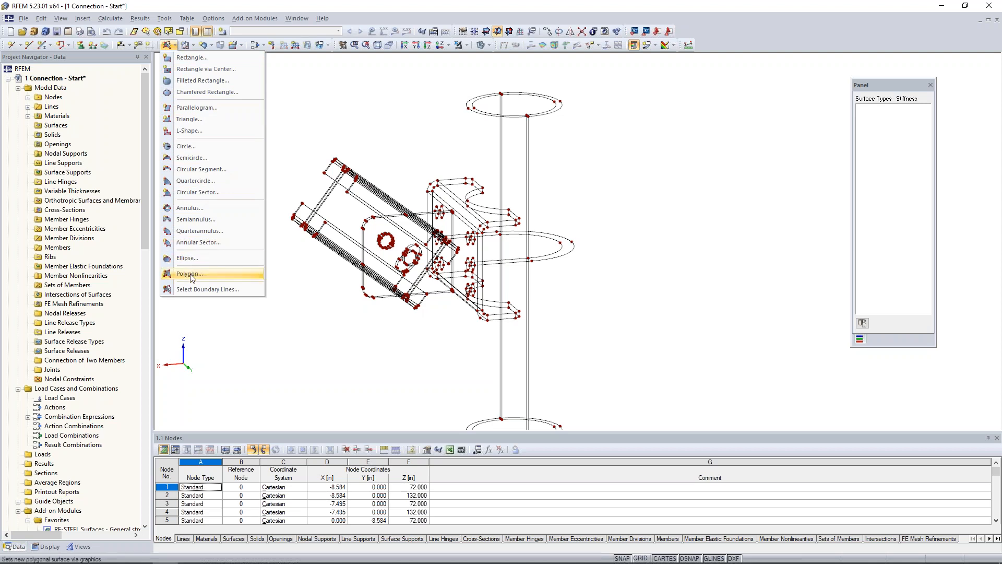
pyautogui.click(197, 290)
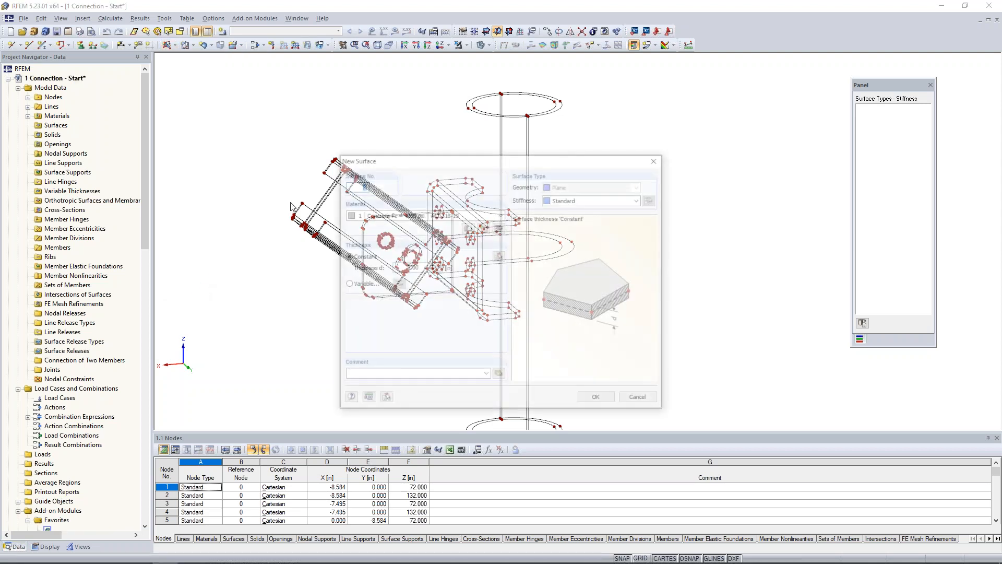
pyautogui.click(574, 199)
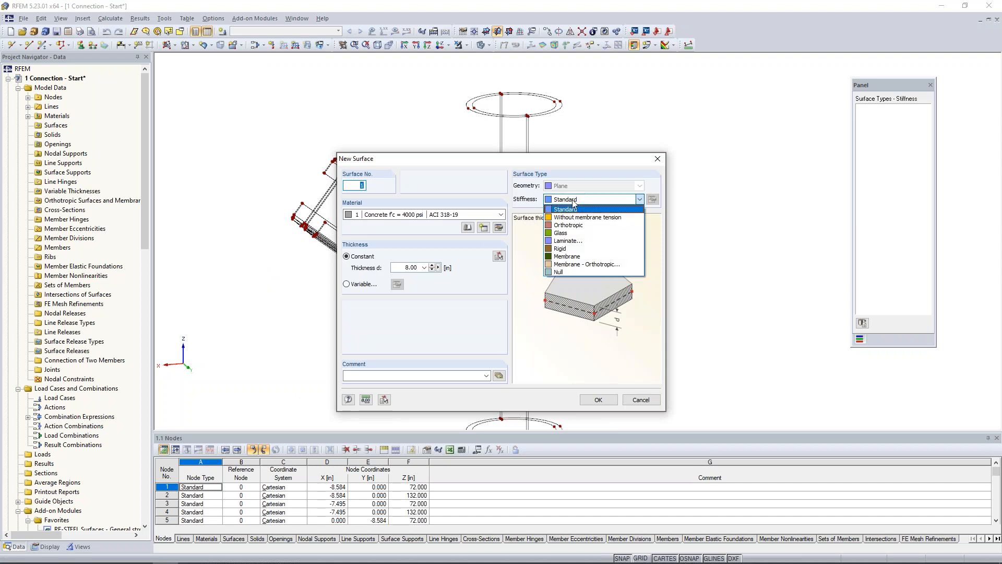
pyautogui.click(568, 271)
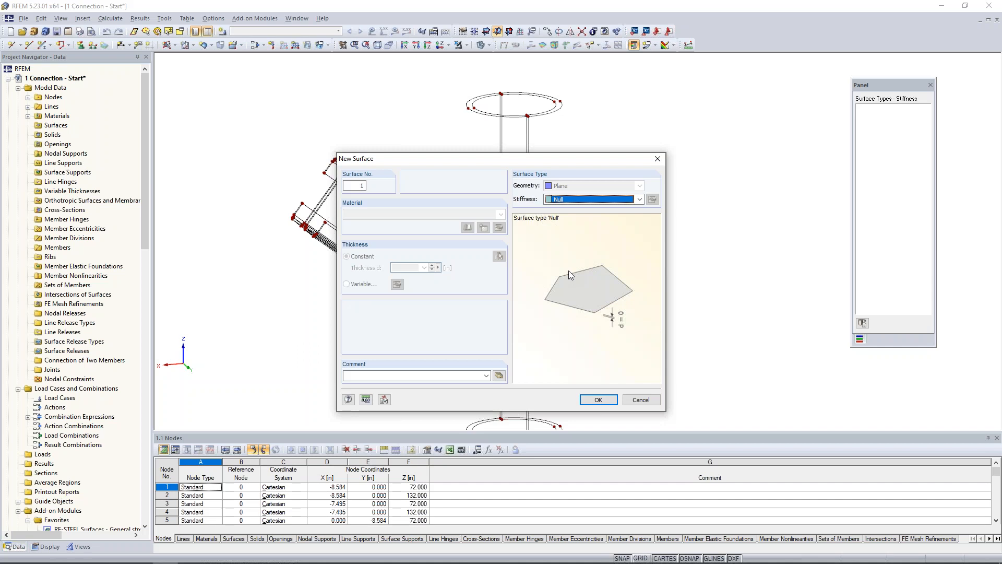
pyautogui.click(598, 399)
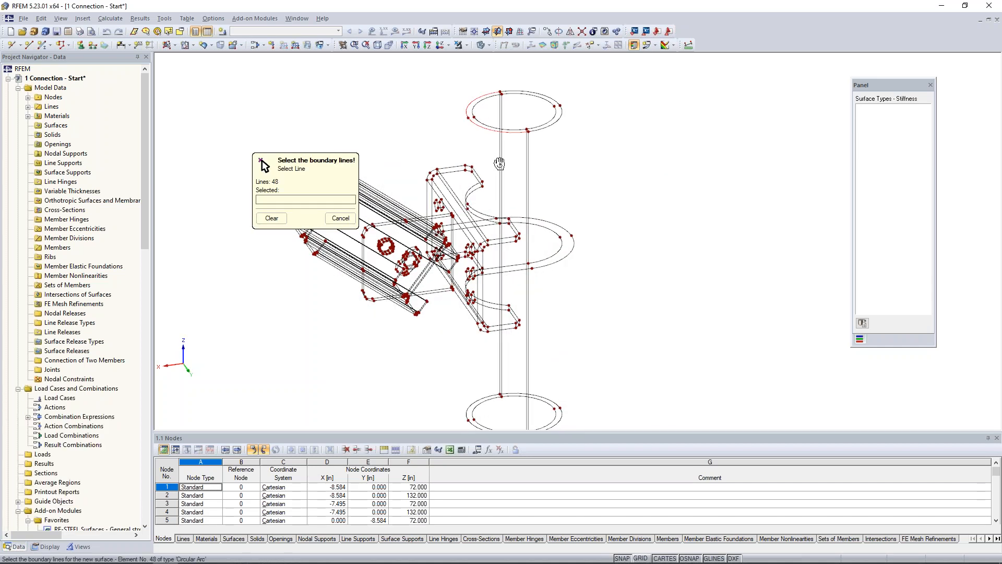
# Step: Create two half-ring surfaces on the pipe's upper end from its inner and outer arcs and short connecting lines
pyautogui.scroll(5, 499, 159)
pyautogui.moveTo(466, 208); pyautogui.dragTo(464, 226, button='middle')
pyautogui.scroll(-1, 464, 226)
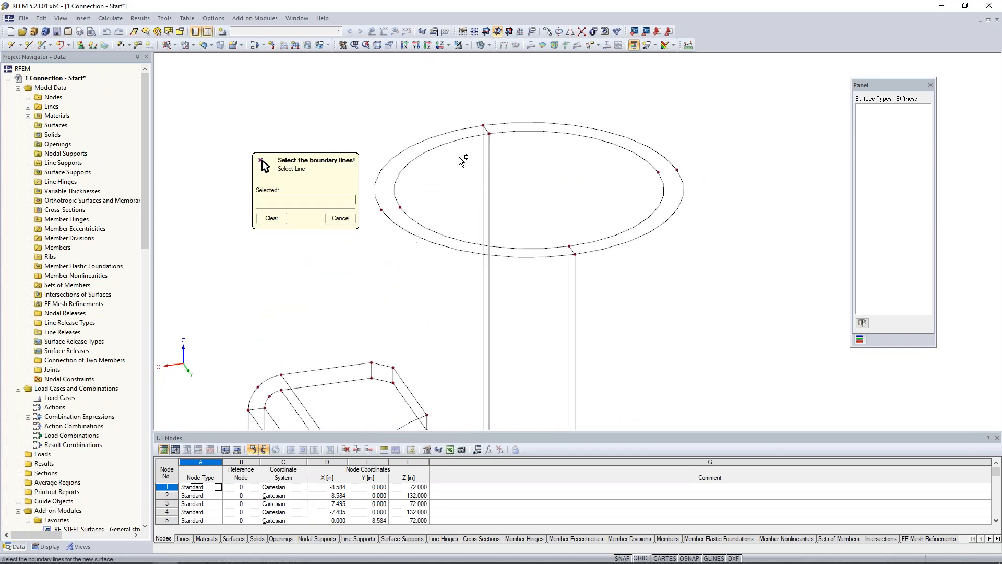
pyautogui.click(454, 143)
pyautogui.click(484, 128)
pyautogui.click(572, 250)
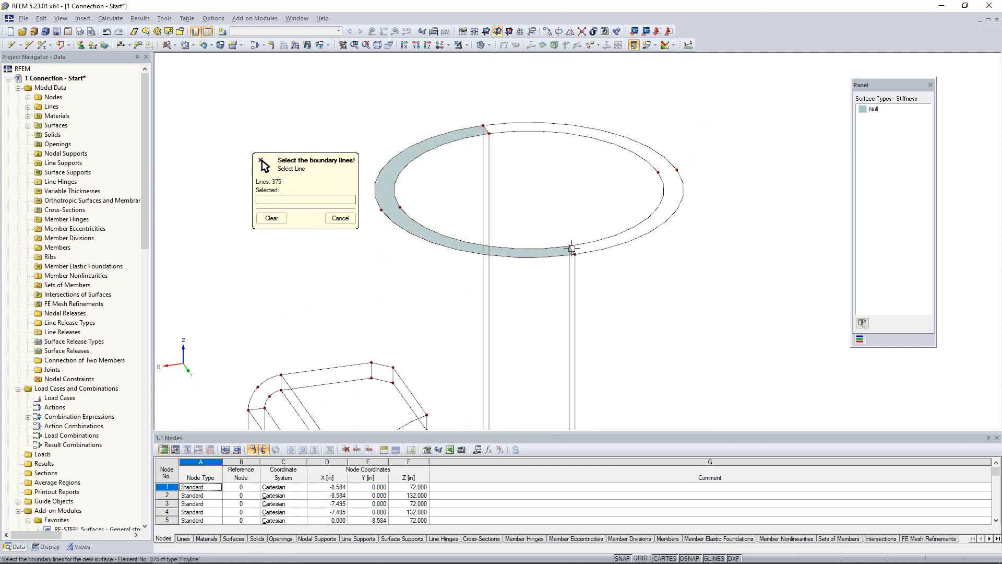
pyautogui.click(572, 251)
pyautogui.click(584, 252)
pyautogui.click(492, 131)
# Step: Create two half-ring surfaces on the pipe's lower end from its arcs and connecting lines, then end the boundary selection
pyautogui.scroll(-3, 568, 197)
pyautogui.moveTo(577, 301); pyautogui.dragTo(557, 111, button='middle')
pyautogui.moveTo(567, 265); pyautogui.dragTo(580, 60, button='middle')
pyautogui.scroll(3, 543, 286)
pyautogui.click(509, 233)
pyautogui.click(509, 231)
pyautogui.scroll(2, 501, 232)
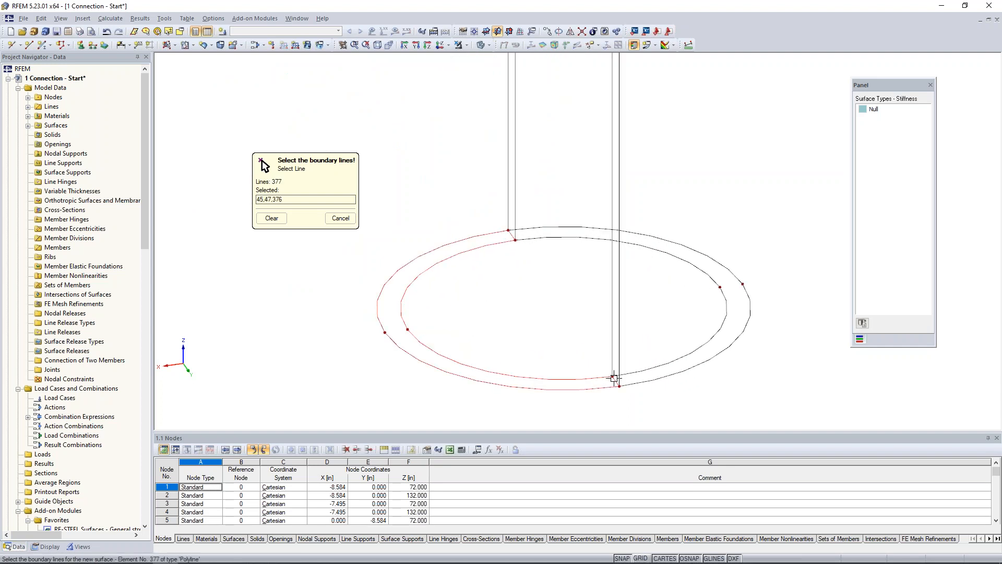
pyautogui.click(612, 376)
pyautogui.click(627, 373)
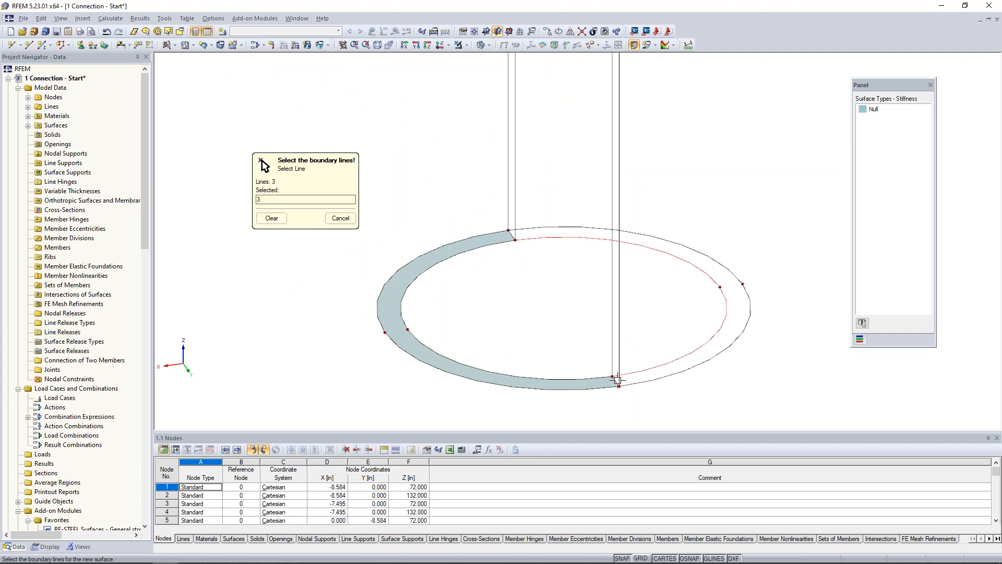
pyautogui.click(516, 239)
pyautogui.scroll(-7, 538, 260)
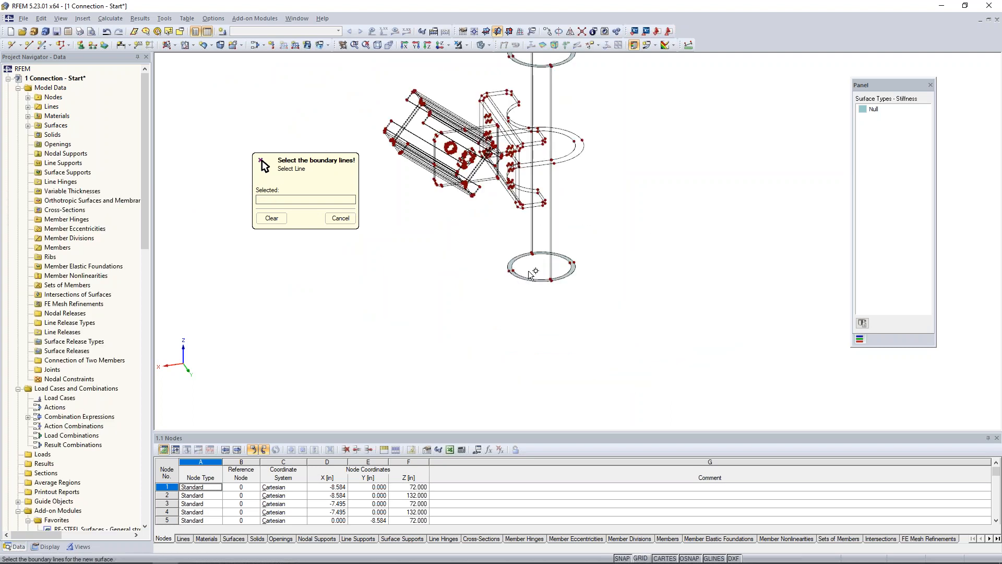
pyautogui.moveTo(535, 269); pyautogui.dragTo(532, 324, button='middle')
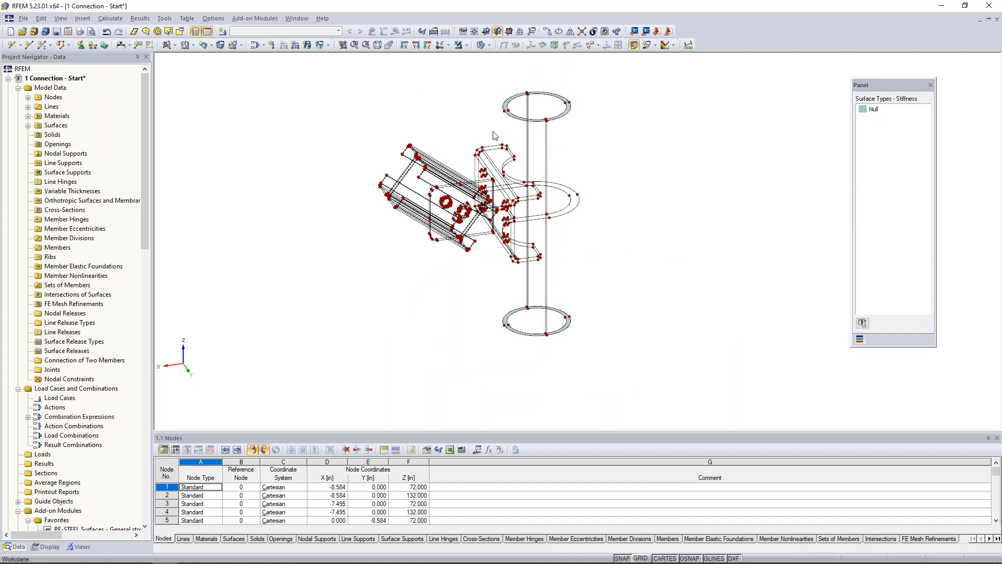
# Step: Create a Null quadrangle surface for one half of the pipe's outer wall from its two outer arcs and vertical edges
pyautogui.click(176, 48)
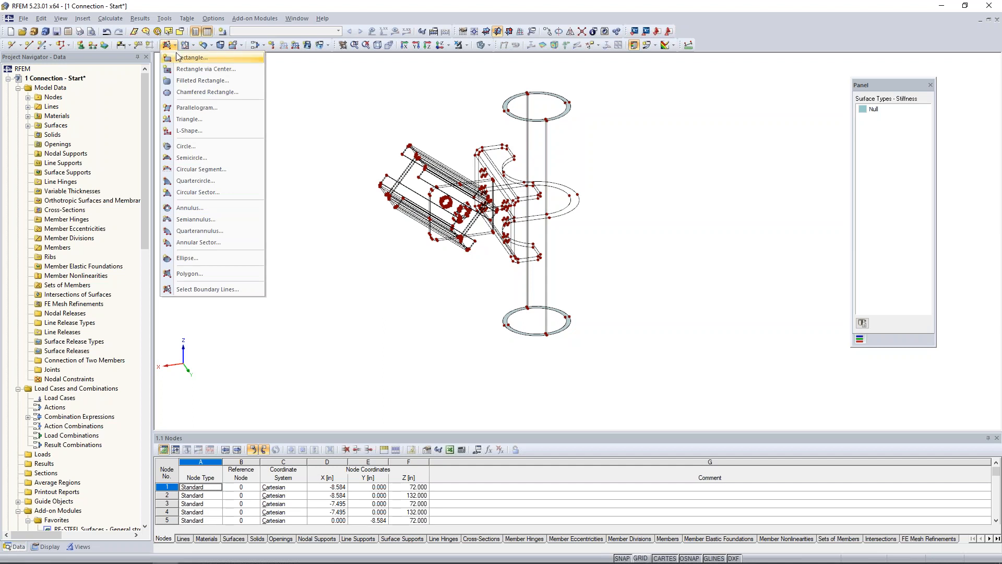
pyautogui.click(203, 47)
pyautogui.click(204, 47)
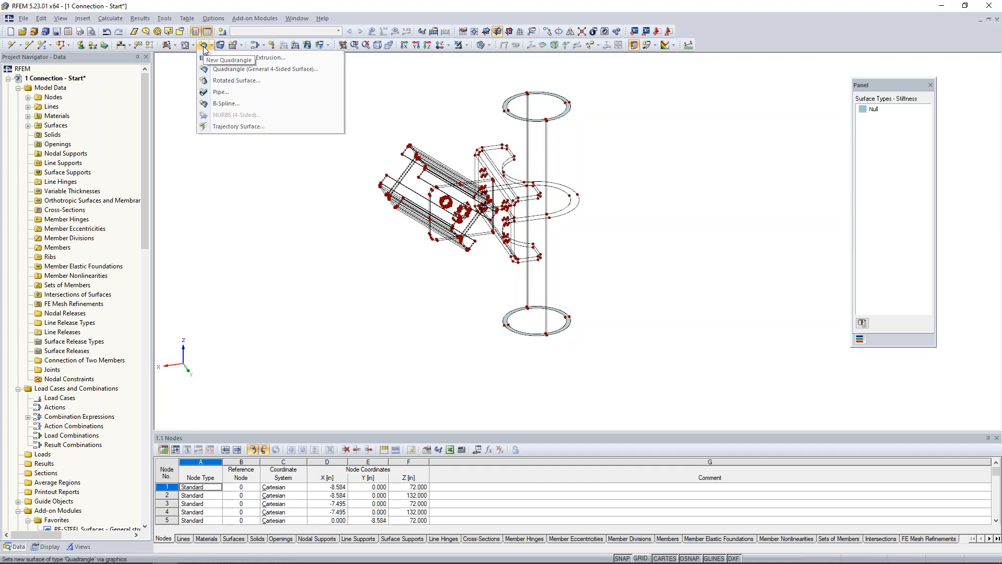
pyautogui.click(222, 69)
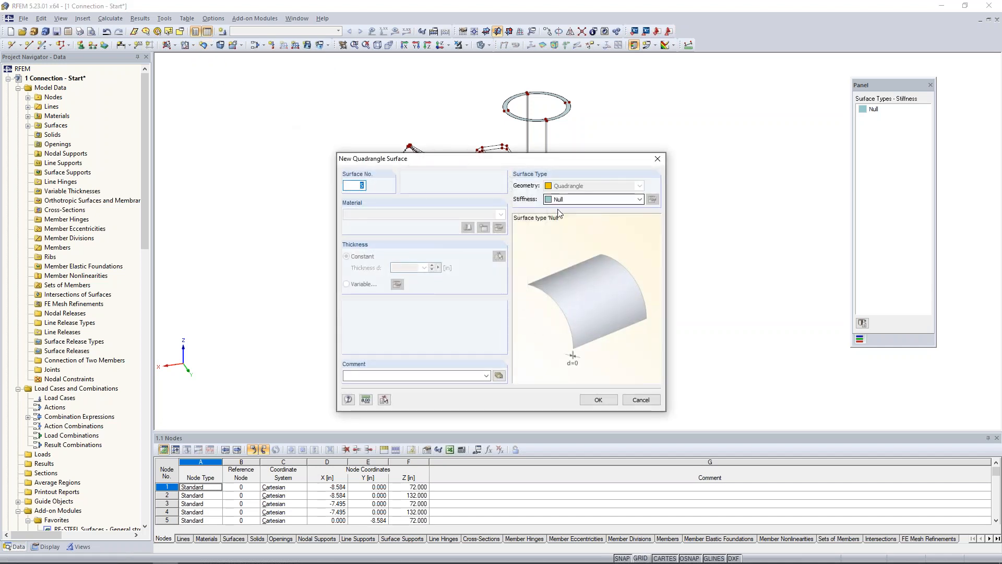
pyautogui.click(608, 400)
pyautogui.scroll(4, 518, 109)
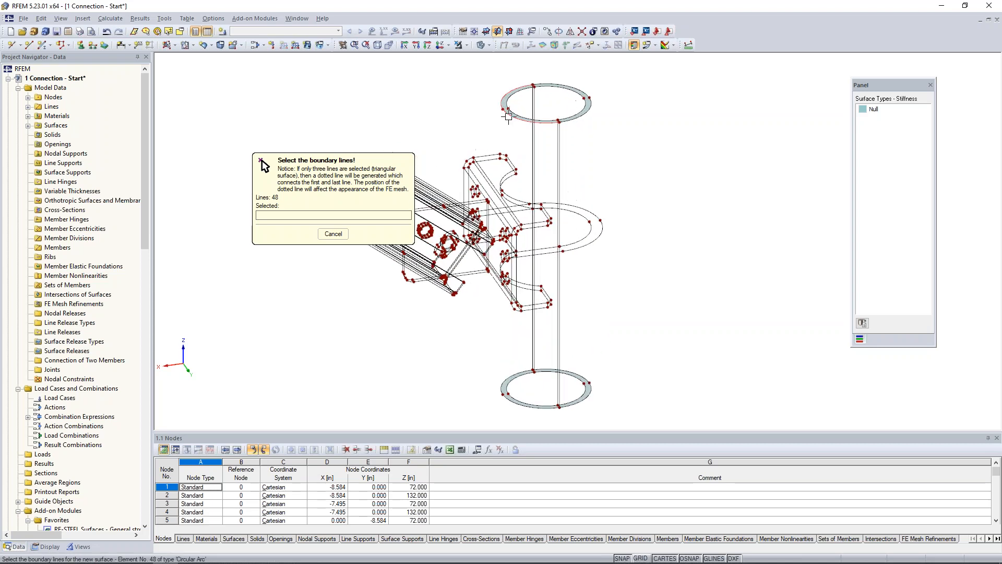
pyautogui.click(545, 86)
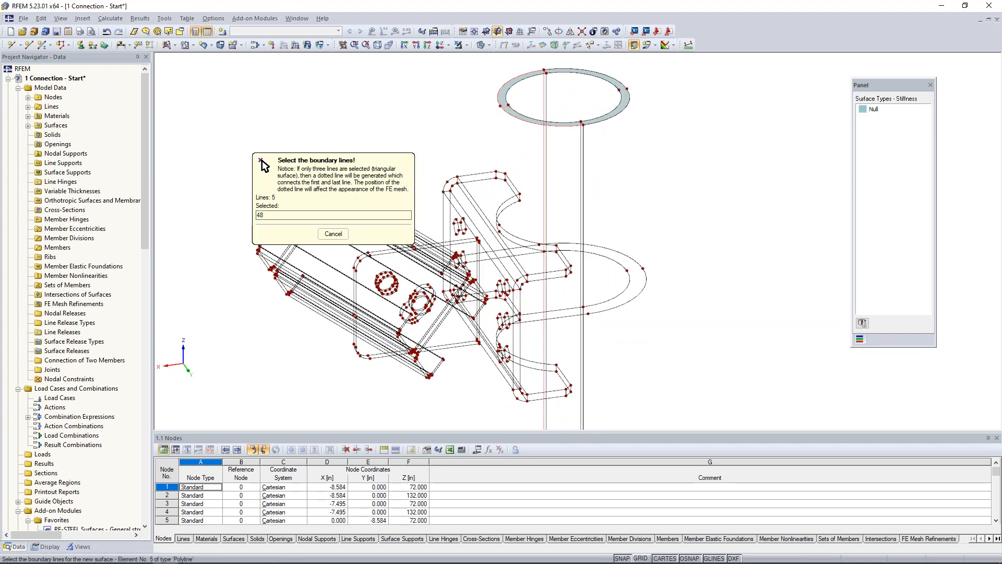
pyautogui.click(583, 163)
pyautogui.moveTo(587, 315); pyautogui.dragTo(582, 131, button='middle')
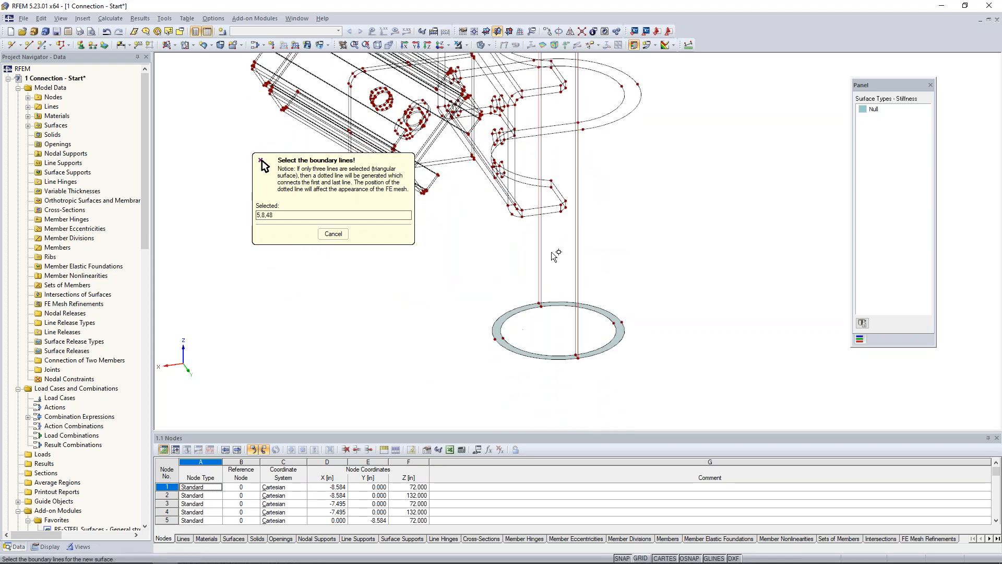
pyautogui.click(491, 333)
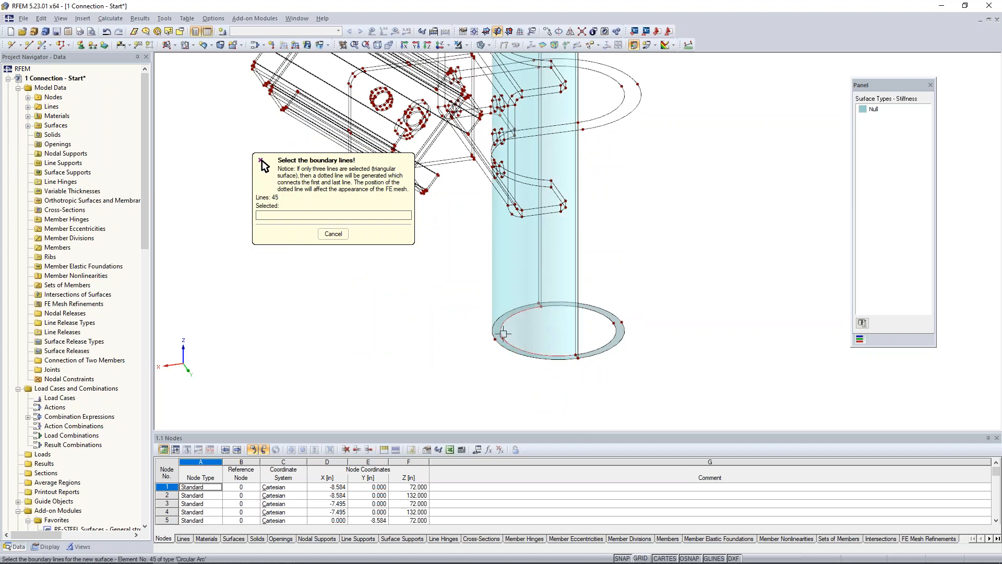
# Step: Create the matching quadrangle surface for the pipe's inner wall from the inner arcs and vertical inner edges
pyautogui.click(542, 297)
pyautogui.click(577, 320)
pyautogui.moveTo(594, 150); pyautogui.dragTo(601, 334, button='middle')
pyautogui.click(568, 124)
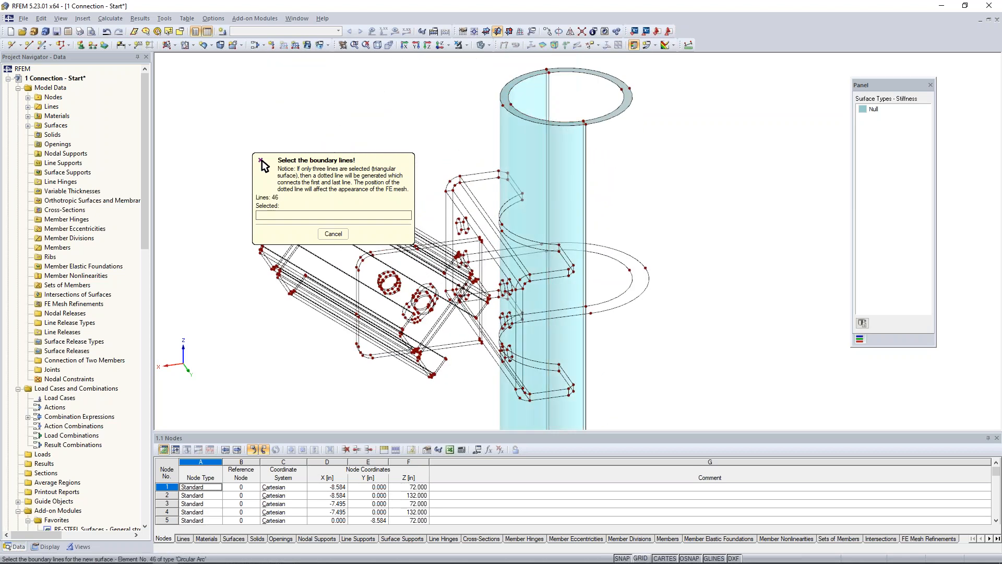
# Step: Mirror a copy of the inner and outer half-wall surfaces about the Y-Z plane through the node on the pipe's upper rim
pyautogui.moveTo(623, 168); pyautogui.dragTo(561, 151)
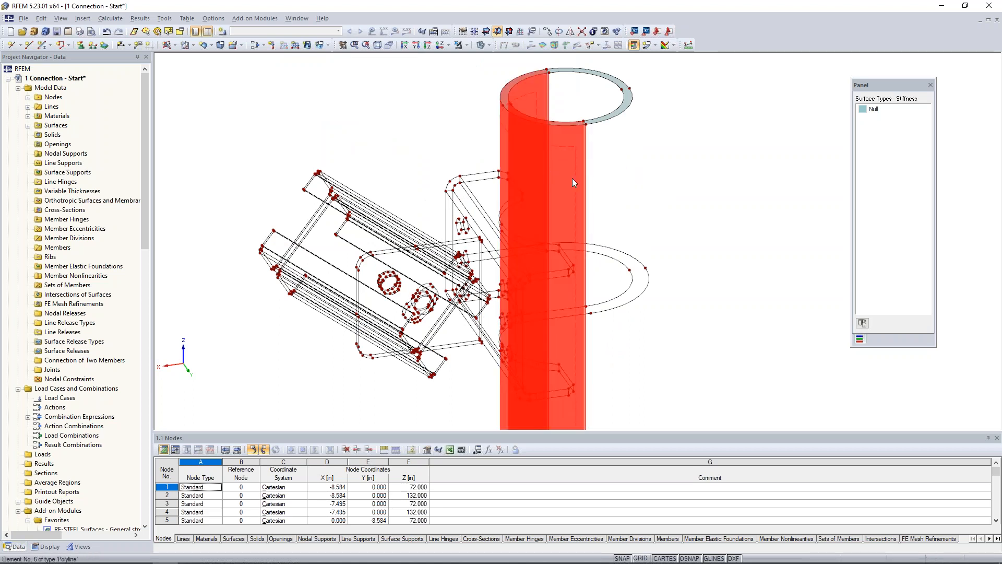
pyautogui.click(570, 32)
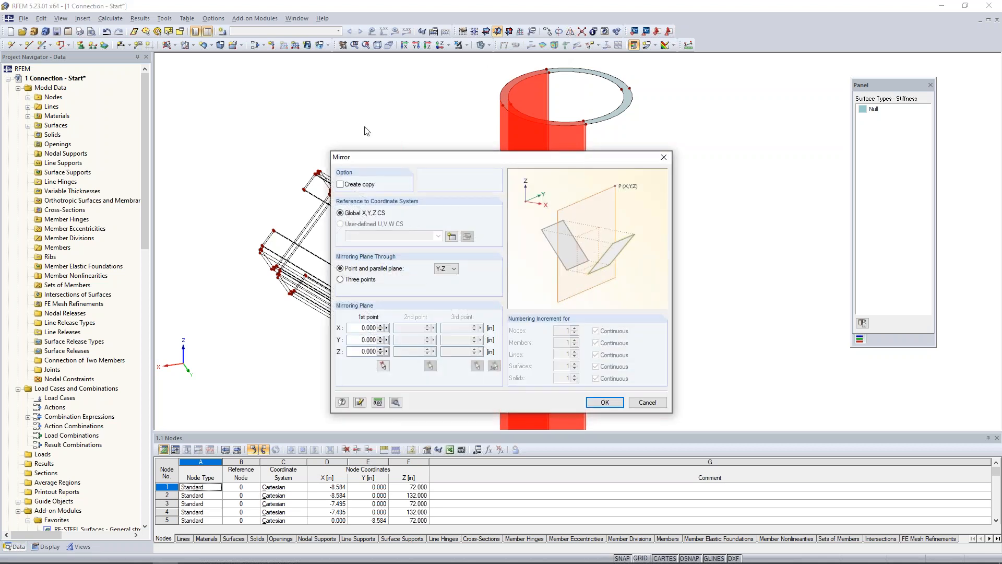
pyautogui.click(340, 184)
pyautogui.click(447, 268)
pyautogui.click(445, 276)
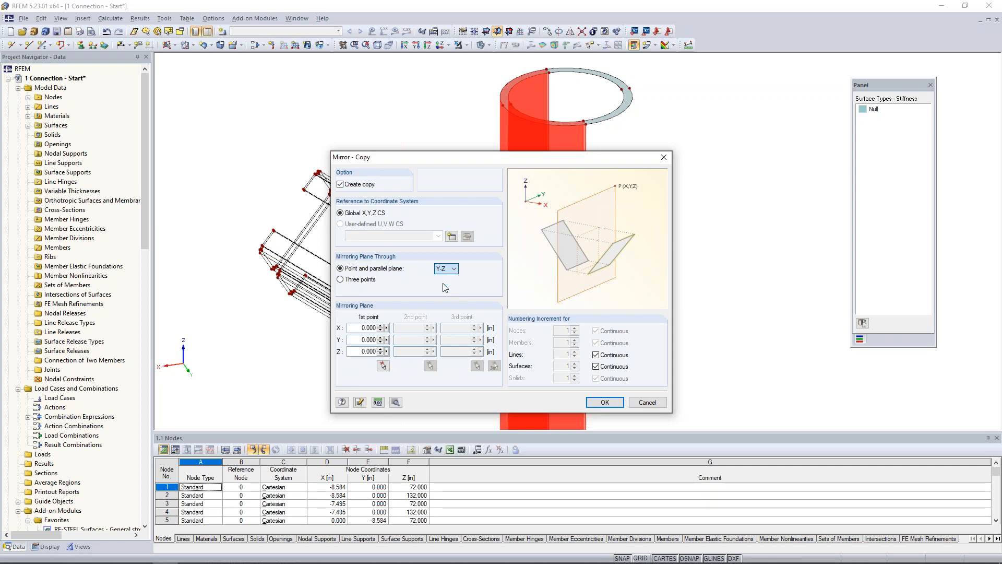
pyautogui.click(382, 366)
pyautogui.scroll(3, 585, 127)
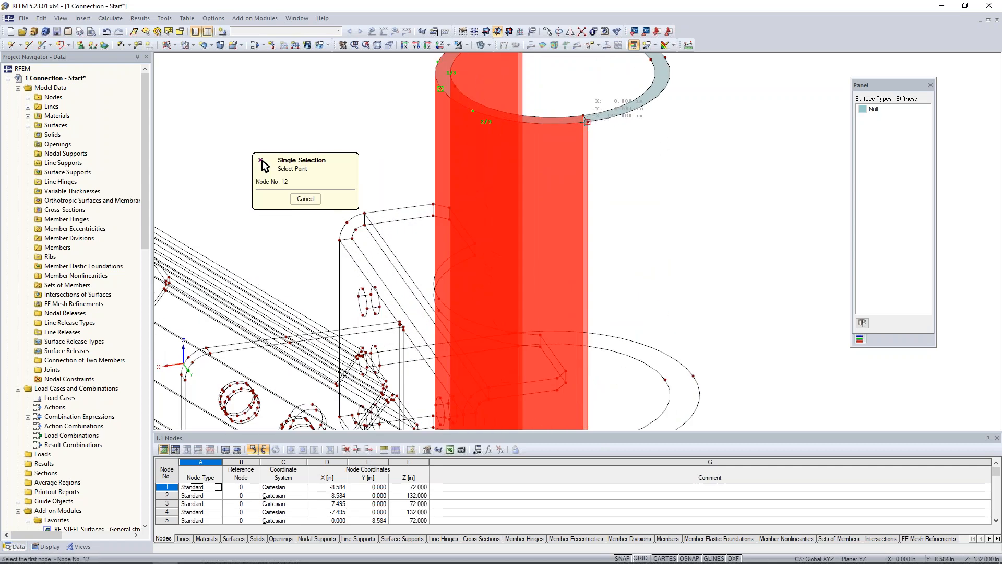
pyautogui.click(588, 123)
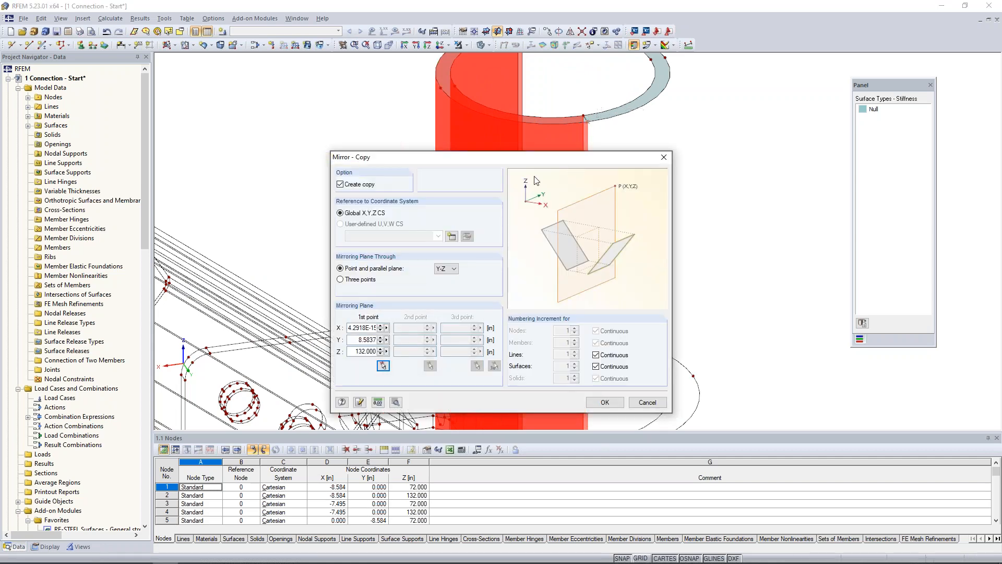
pyautogui.click(605, 402)
pyautogui.scroll(-4, 738, 229)
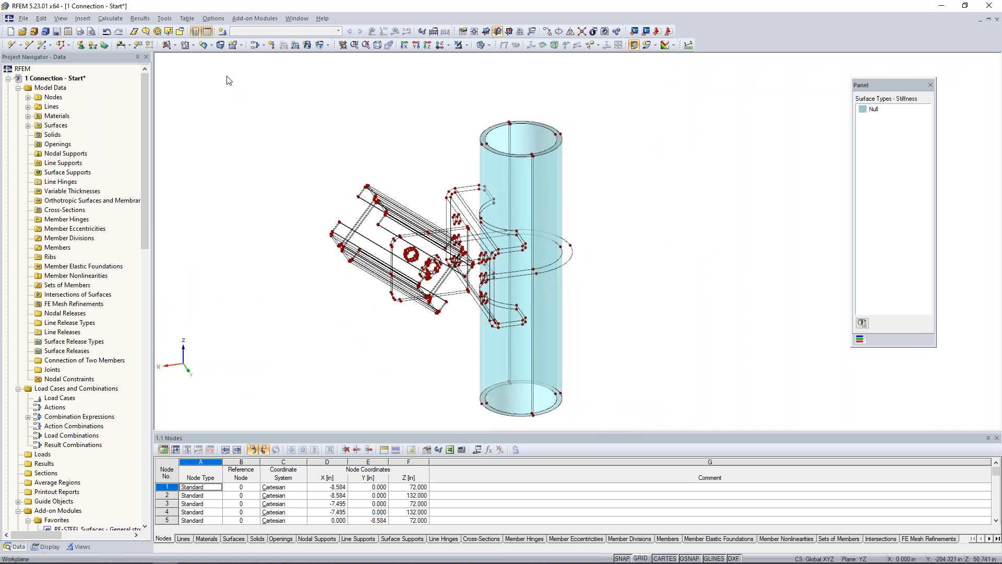
# Step: Start a new Material-type solid and filter its material library to Metal, Steel, ASTM, standard ANSI/AISC 360-16:2016
pyautogui.click(219, 47)
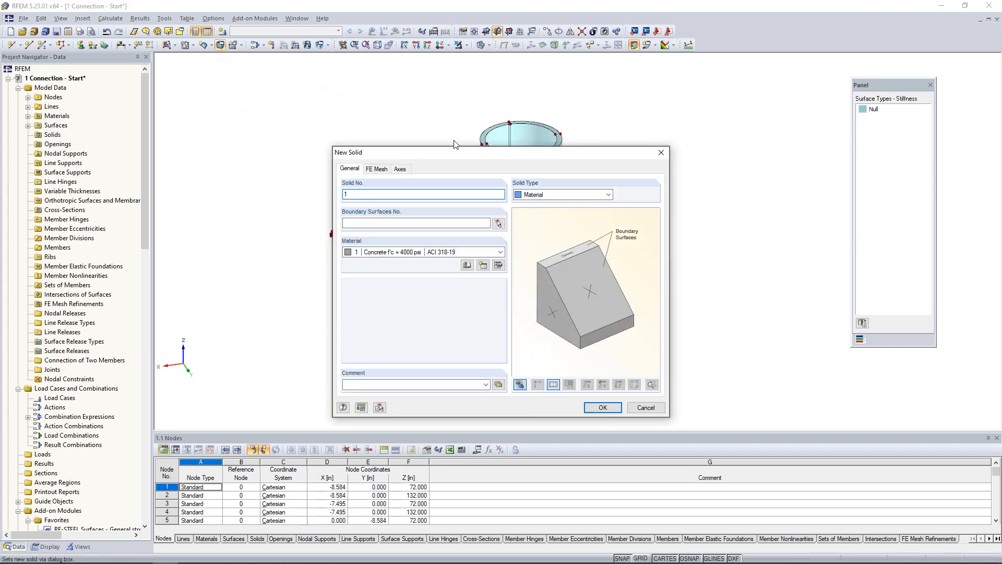
pyautogui.click(539, 196)
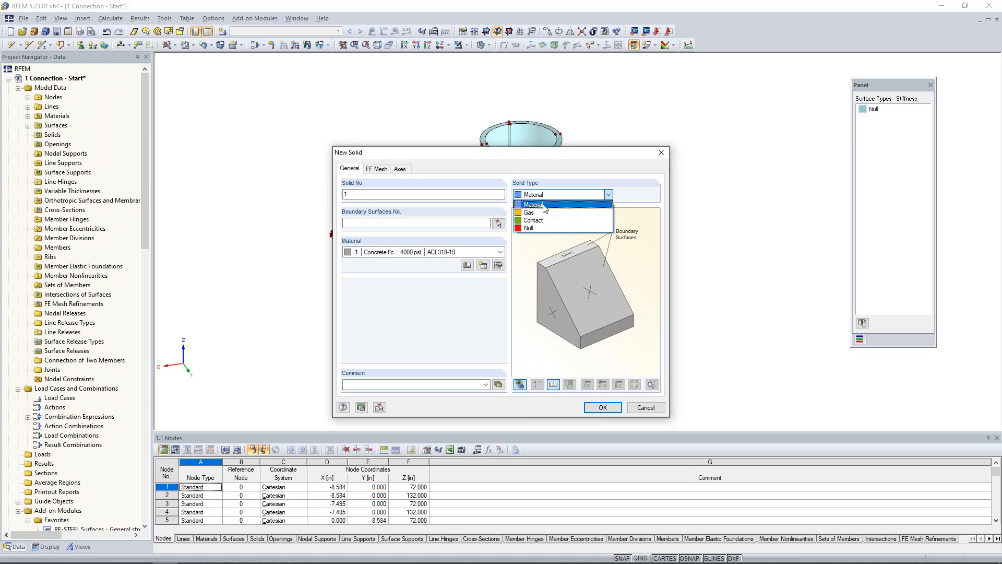
pyautogui.click(410, 268)
pyautogui.click(466, 268)
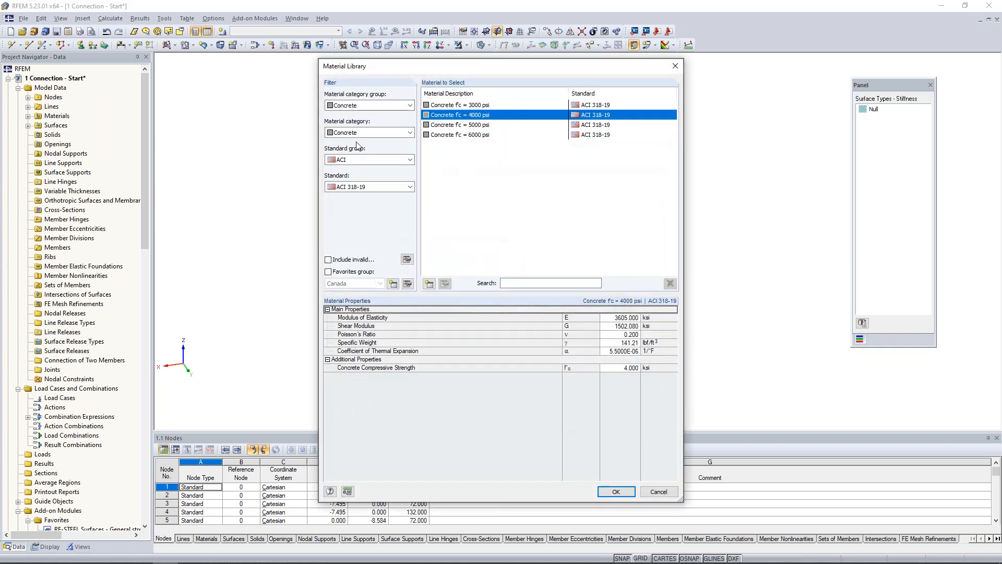
pyautogui.click(380, 107)
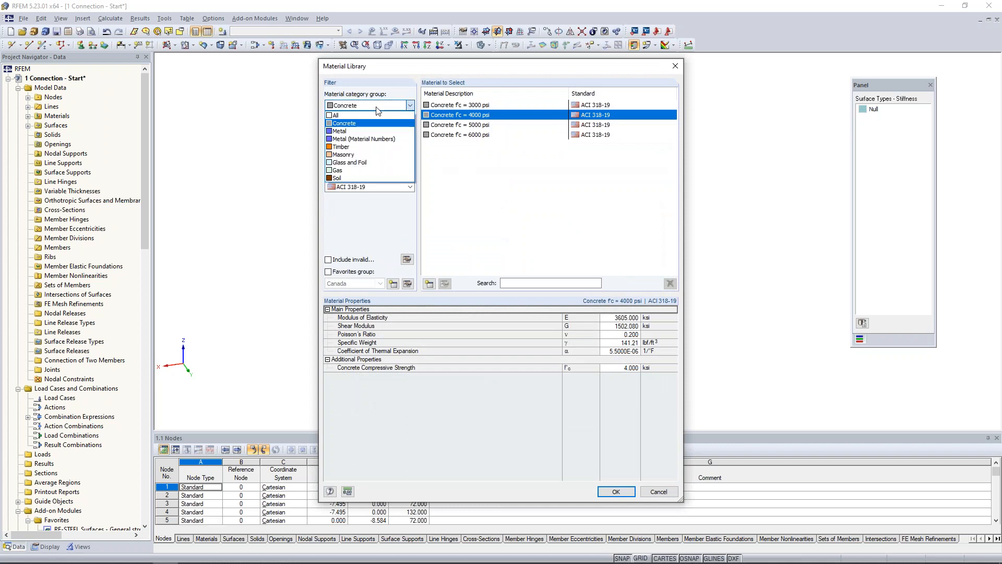
pyautogui.click(359, 133)
pyautogui.click(360, 133)
pyautogui.click(359, 149)
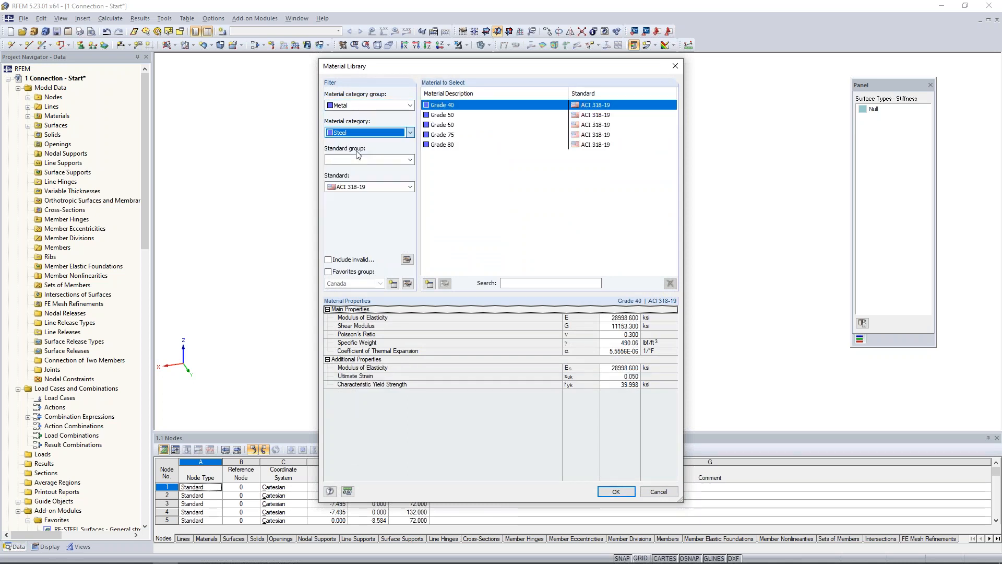
pyautogui.click(360, 159)
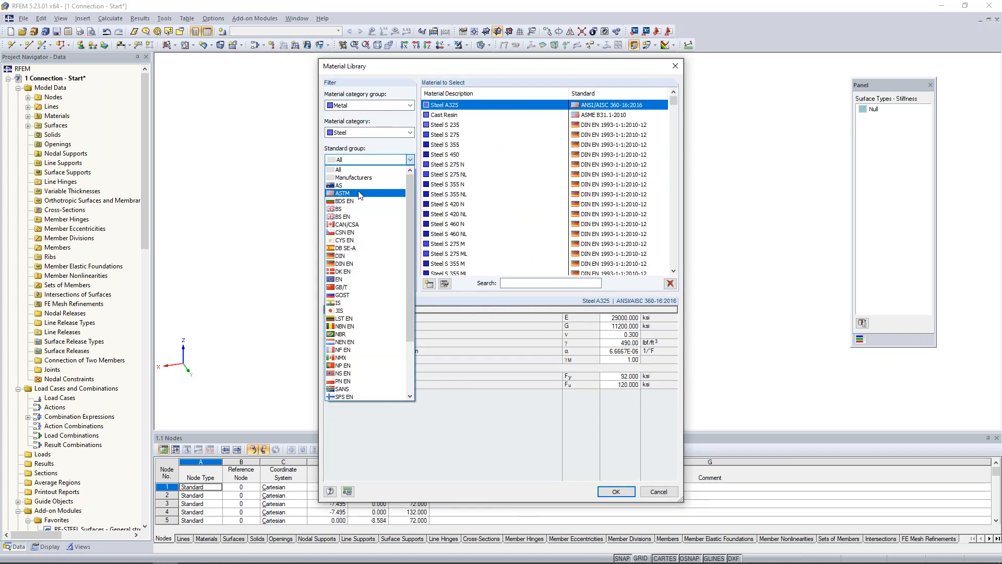
pyautogui.click(359, 194)
pyautogui.click(362, 189)
pyautogui.click(364, 205)
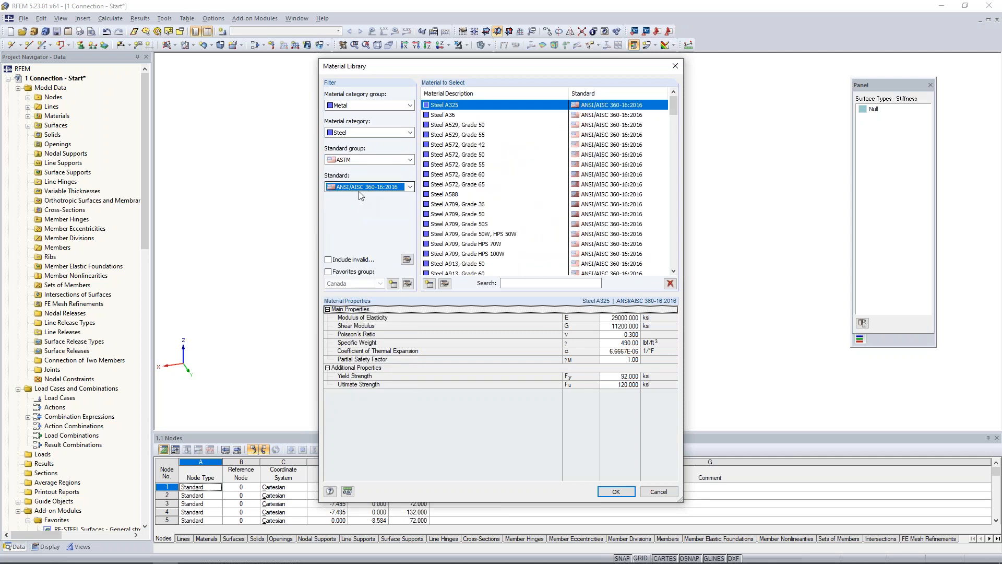
# Step: Assign Steel A53, Grade B as the new solid's material
pyautogui.scroll(-3, 467, 206)
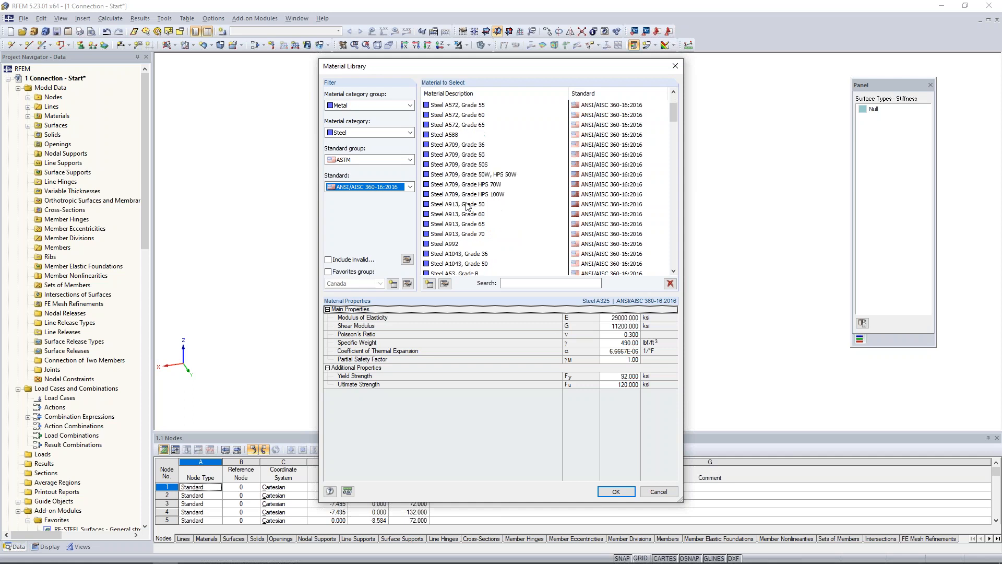
pyautogui.click(457, 244)
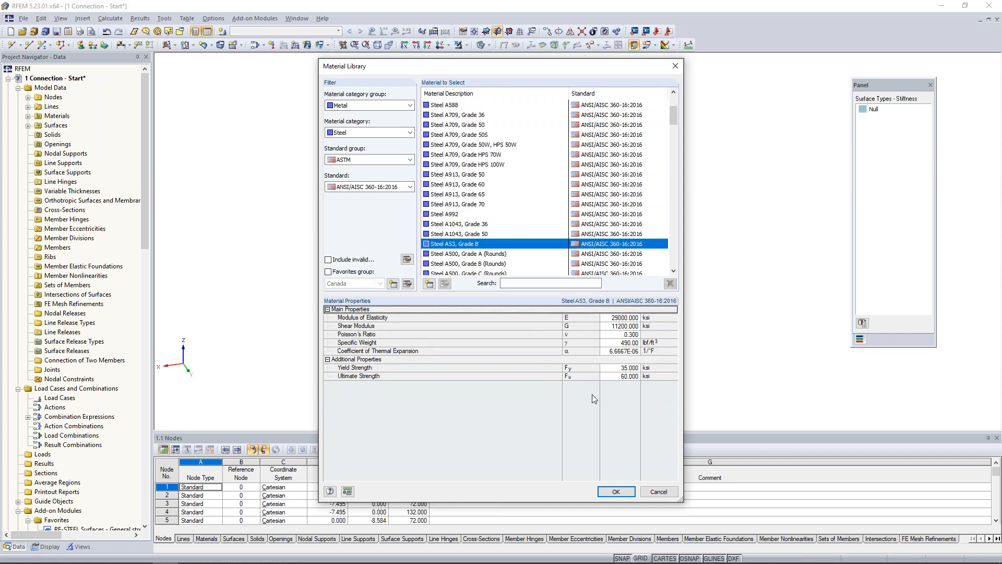
pyautogui.click(616, 491)
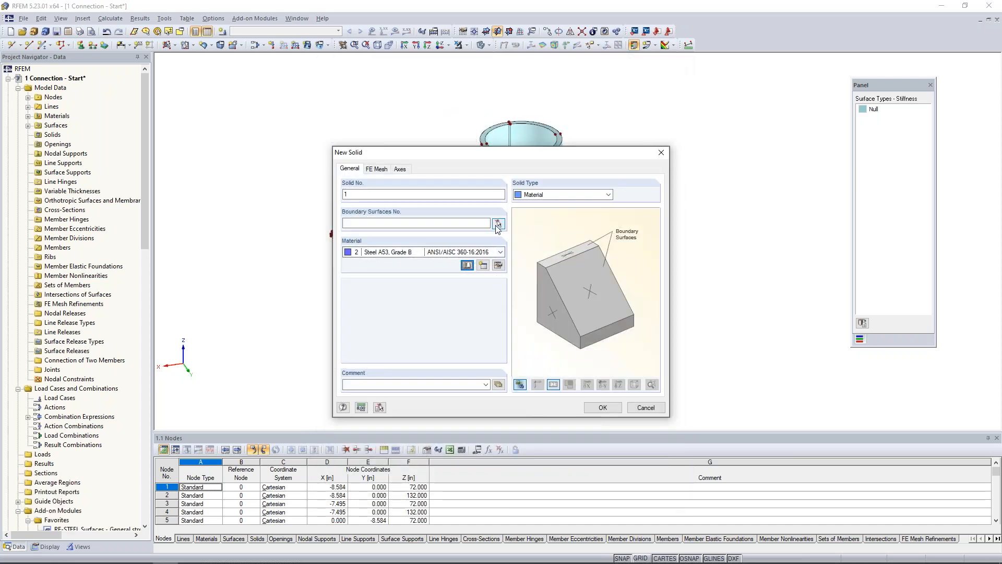
# Step: Select all the pipe's surfaces, 1-8, as the solid's boundaries, review its FE mesh and axes settings, and create the solid
pyautogui.click(497, 223)
pyautogui.moveTo(452, 102); pyautogui.dragTo(627, 431)
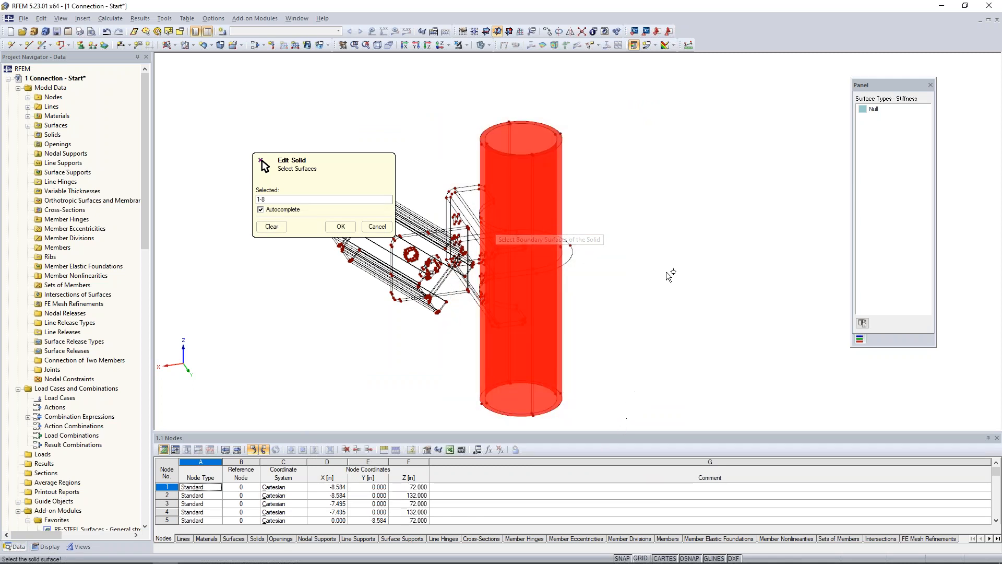
pyautogui.click(340, 226)
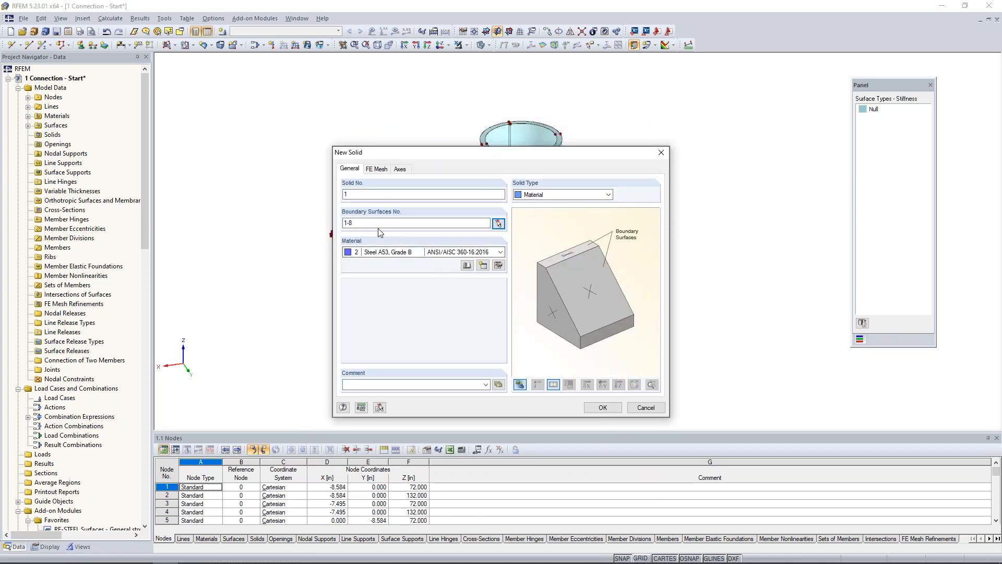
pyautogui.click(379, 171)
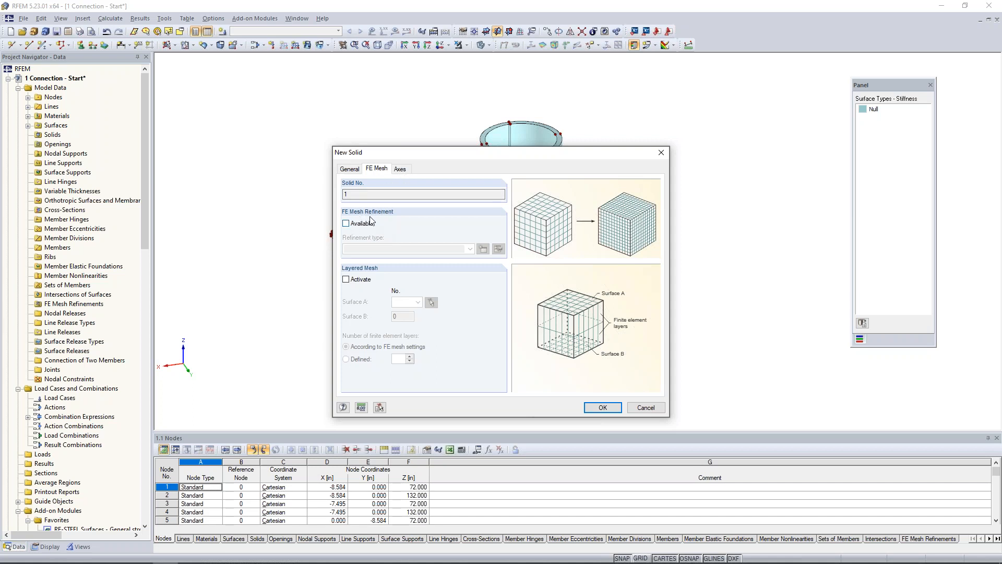
pyautogui.click(402, 175)
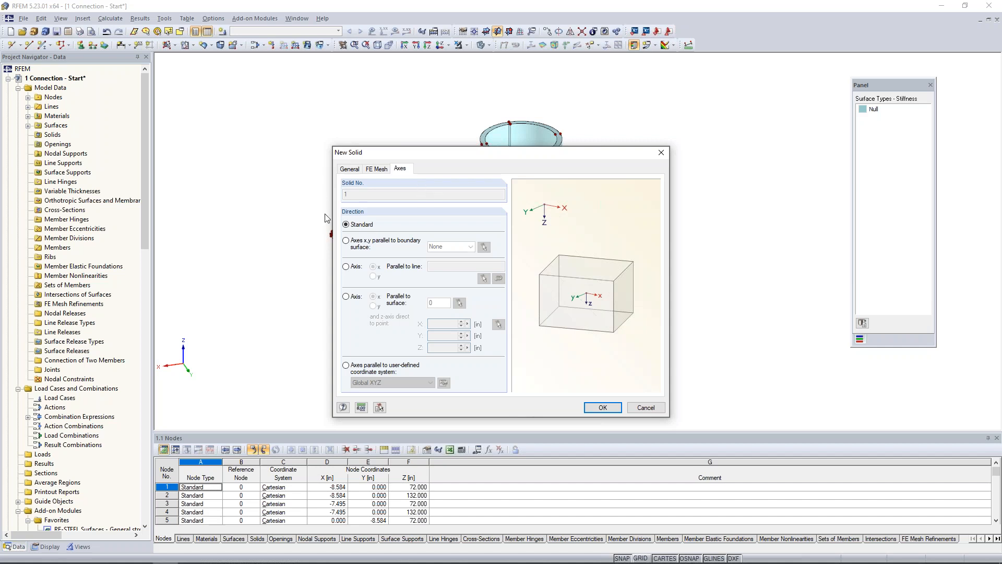
pyautogui.click(349, 170)
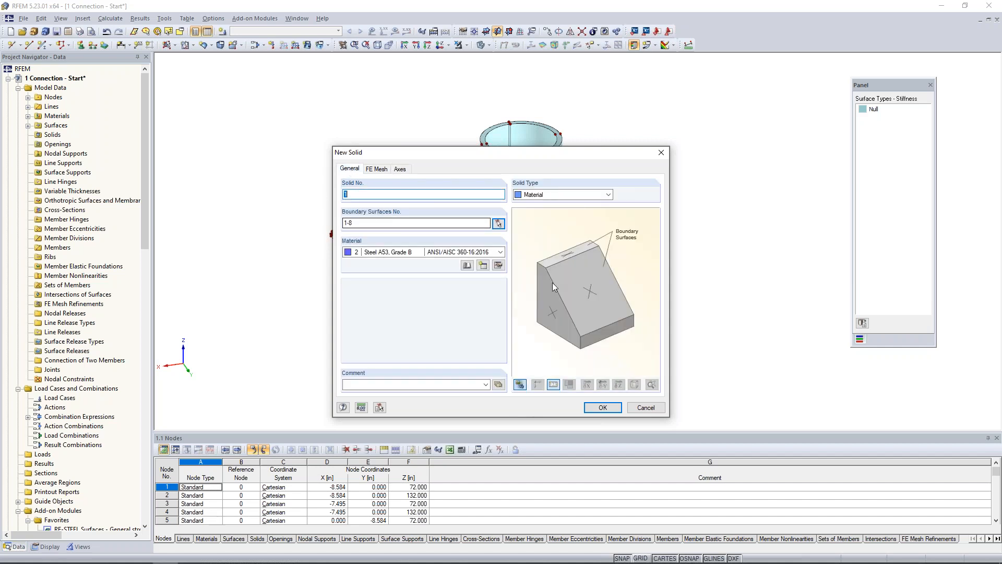
pyautogui.click(600, 407)
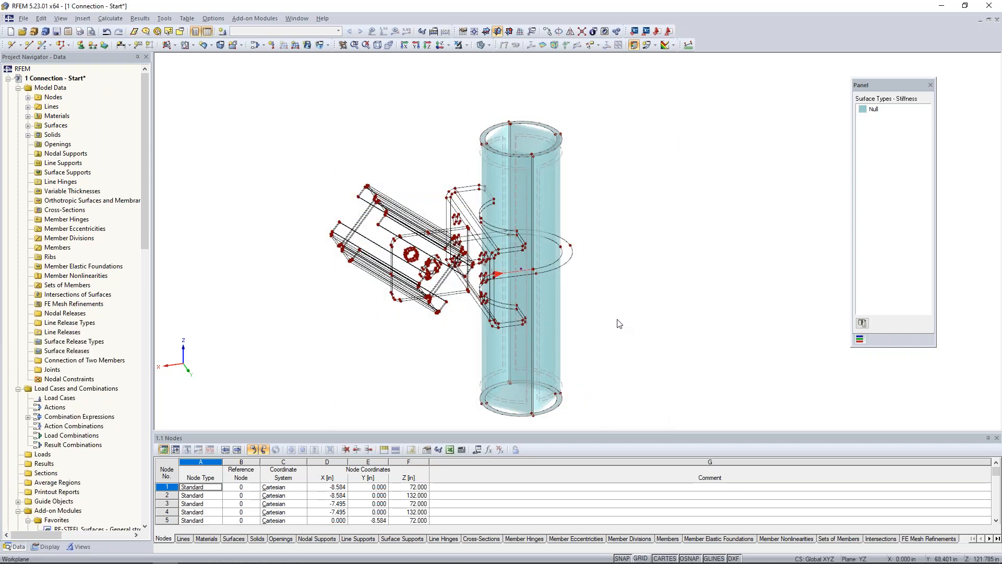
# Step: Select the U-shaped bracket plate's lines and nodes in the side view and limit visibility to the selected objects
pyautogui.scroll(3, 534, 287)
pyautogui.keyDown('ctrl'); pyautogui.moveTo(534, 288); pyautogui.dragTo(513, 265, button='middle'); pyautogui.keyUp('ctrl')
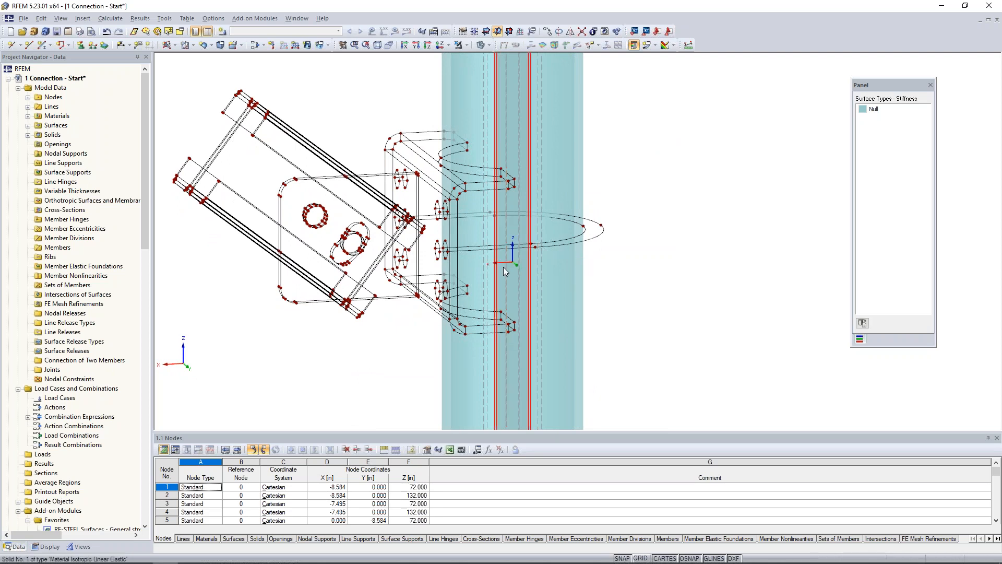
pyautogui.scroll(-3, 503, 267)
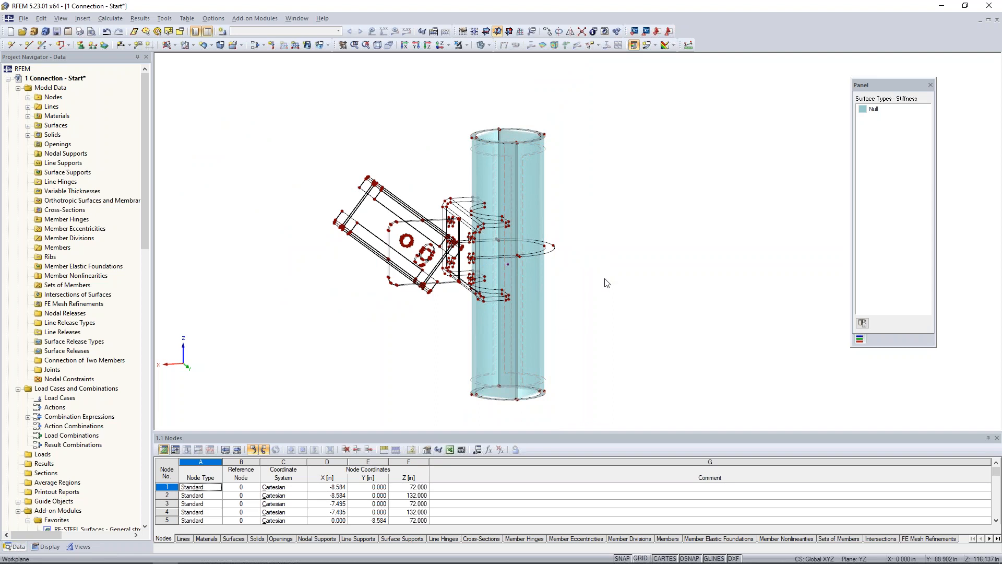
pyautogui.keyDown('ctrl'); pyautogui.moveTo(555, 261); pyautogui.dragTo(546, 238, button='middle'); pyautogui.keyUp('ctrl')
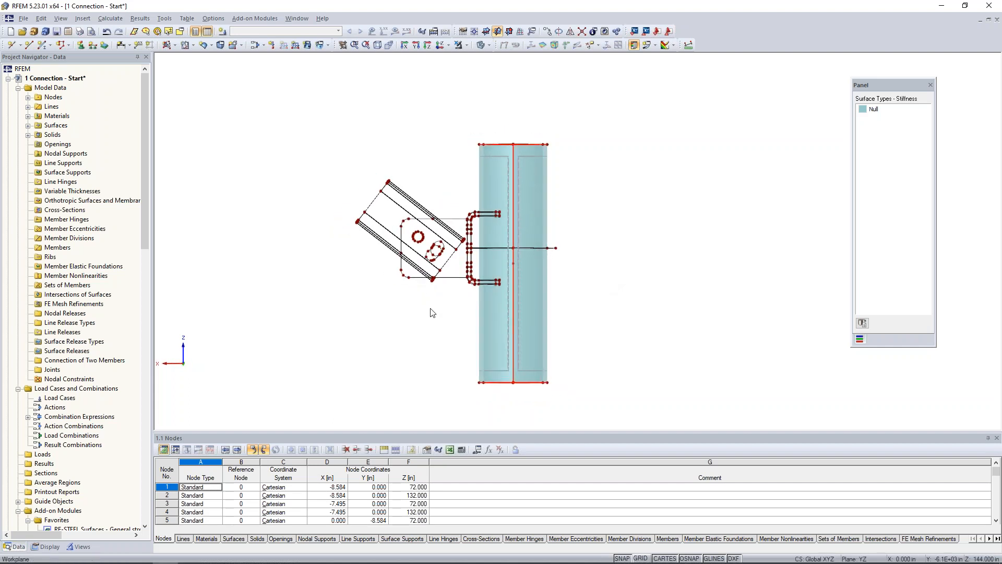
pyautogui.scroll(2, 454, 311)
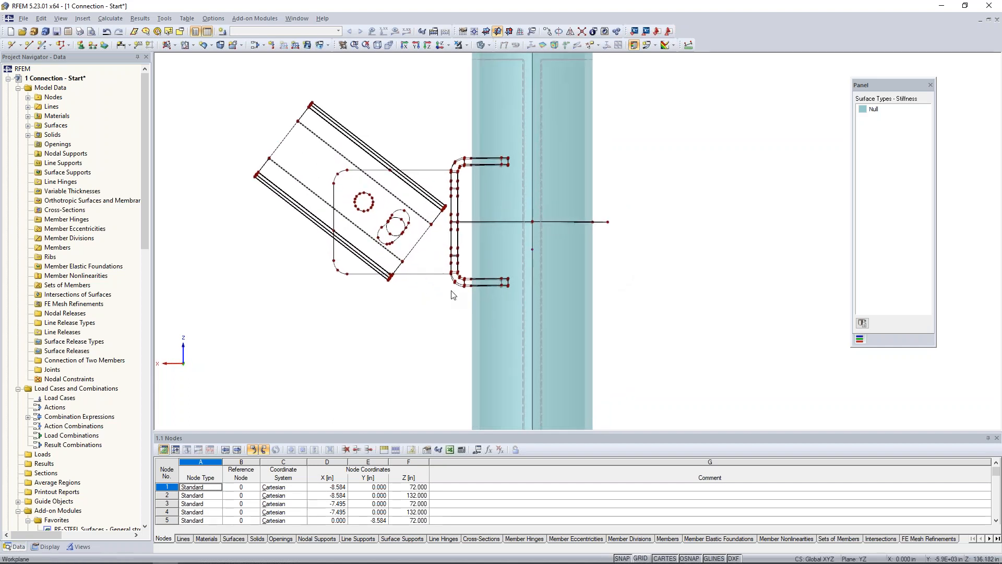
pyautogui.moveTo(446, 144); pyautogui.dragTo(522, 296)
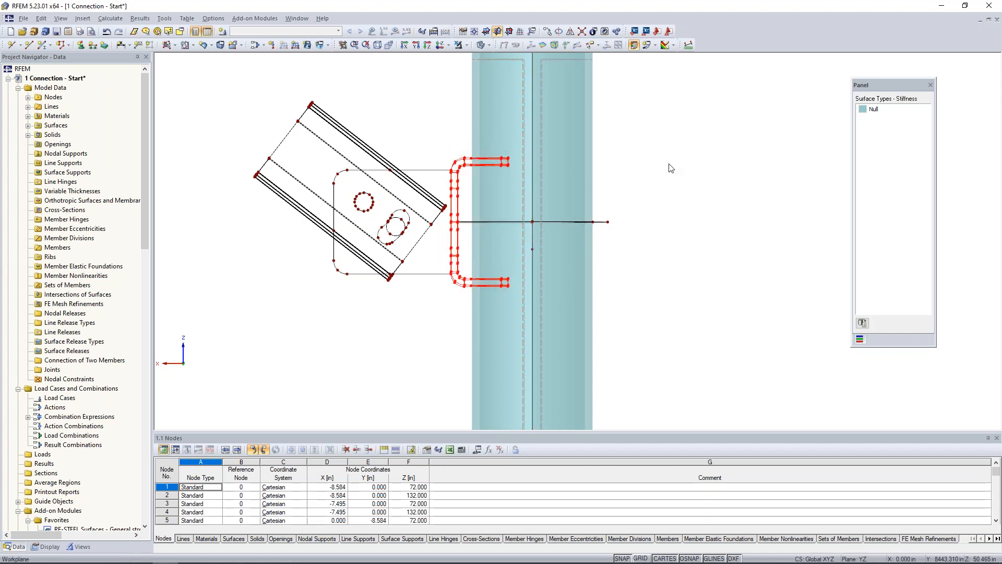
pyautogui.click(466, 46)
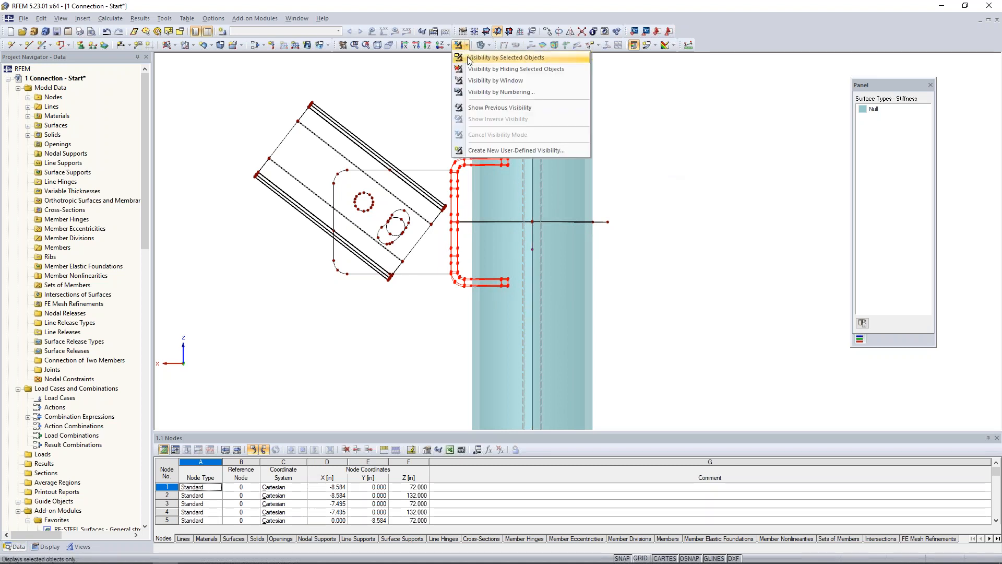
pyautogui.click(501, 57)
# Step: Create a plane Null surface on the upper face of the bracket's top flange from its boundary lines, including the curved cutout edge
pyautogui.keyDown('ctrl'); pyautogui.moveTo(375, 187); pyautogui.dragTo(447, 205, button='middle'); pyautogui.keyUp('ctrl')
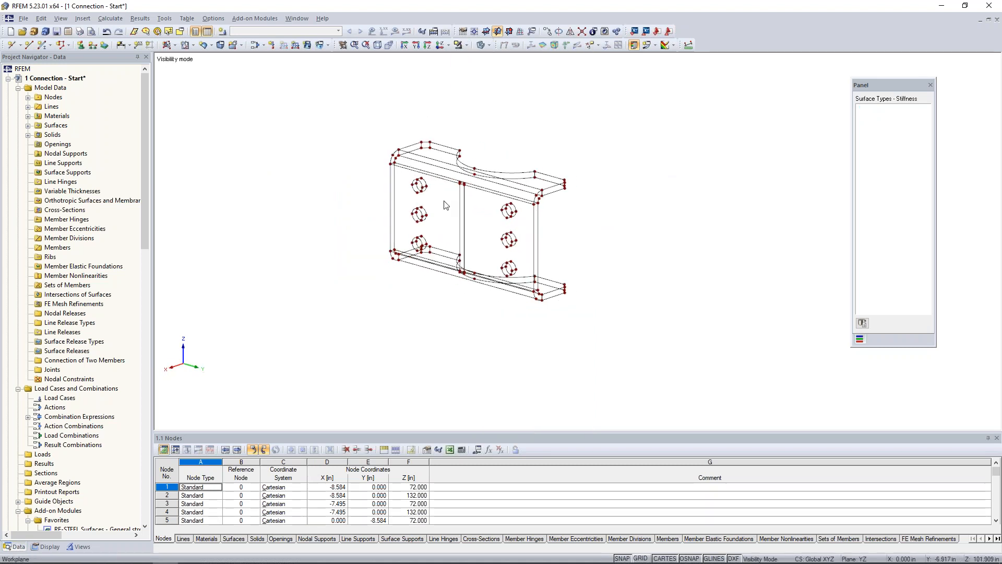
pyautogui.scroll(4, 441, 162)
pyautogui.moveTo(676, 278); pyautogui.dragTo(615, 273, button='middle')
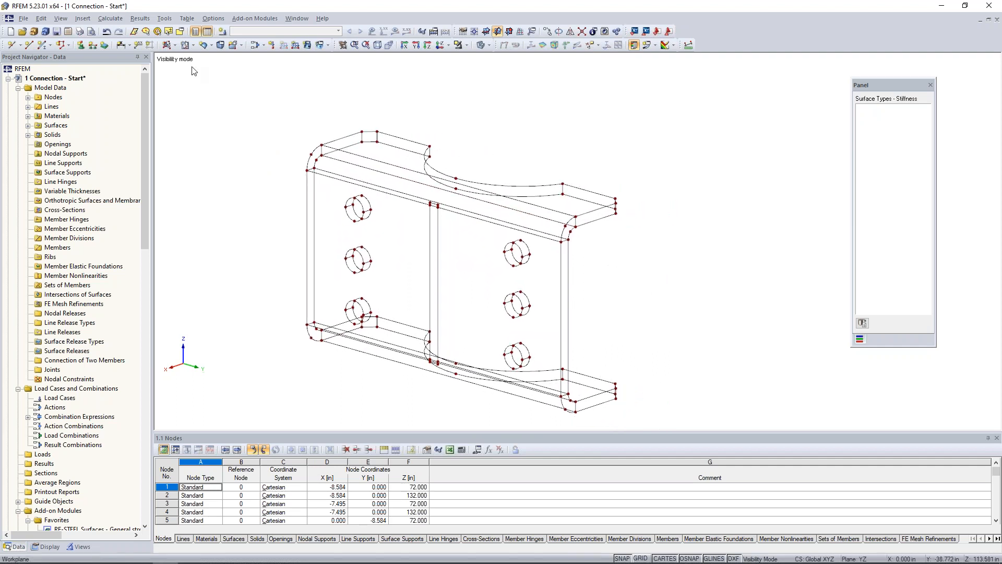
pyautogui.click(174, 46)
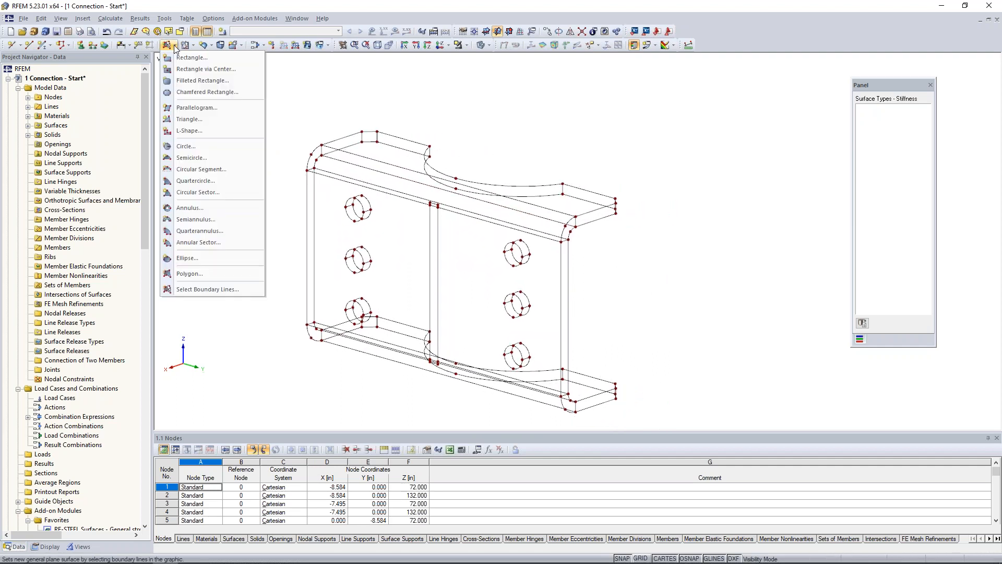
pyautogui.click(194, 291)
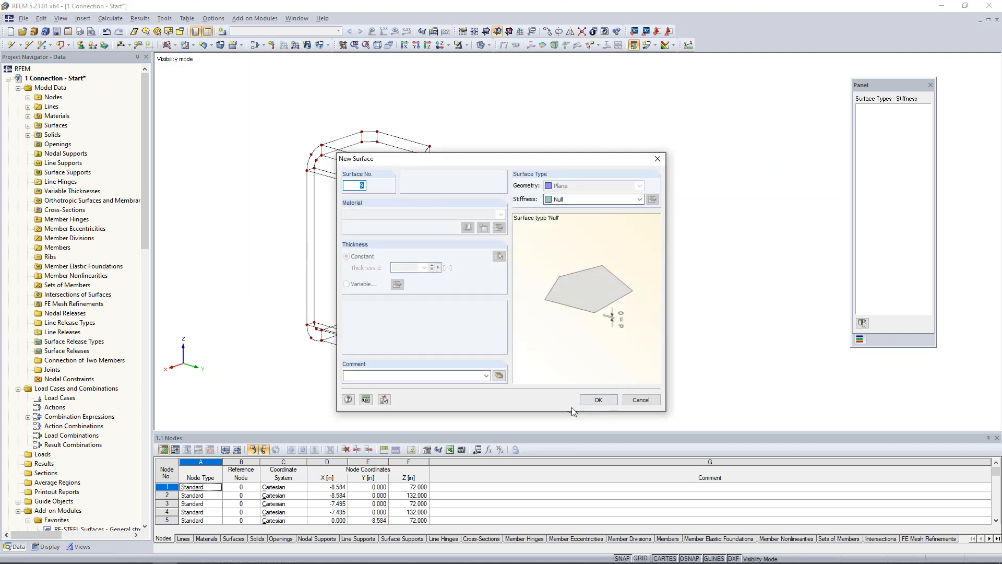
pyautogui.click(597, 400)
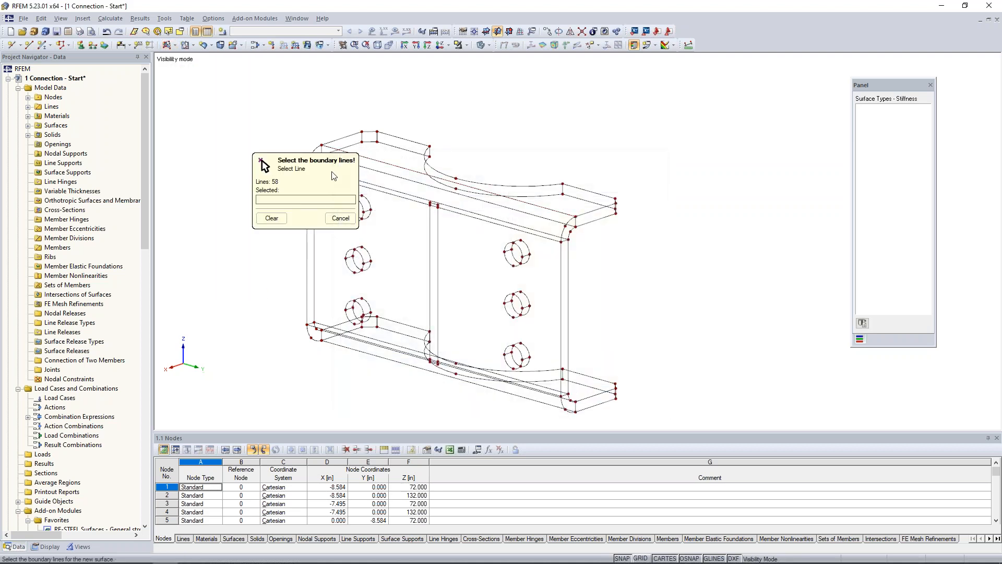
pyautogui.scroll(3, 313, 173)
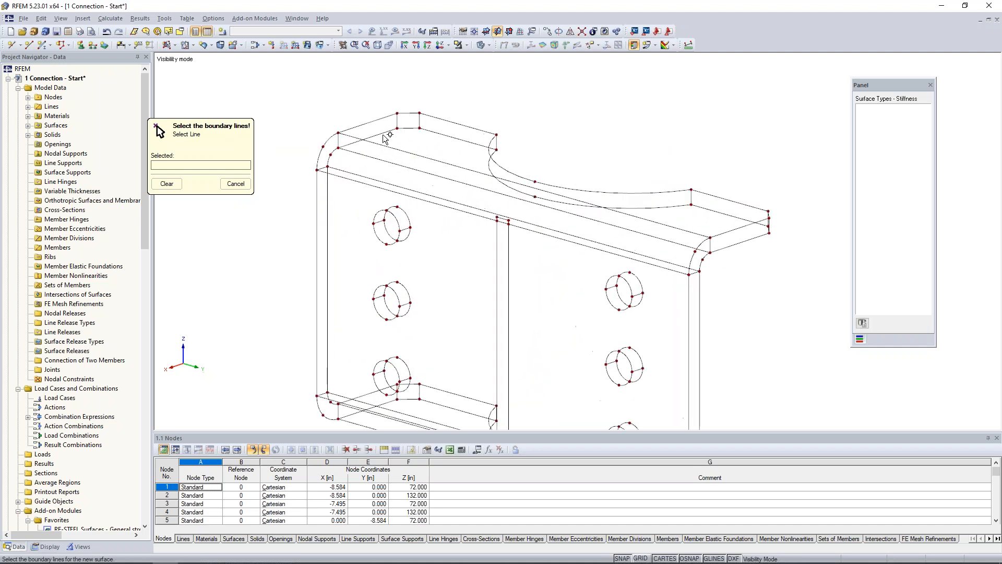
pyautogui.click(409, 113)
pyautogui.click(436, 118)
pyautogui.click(489, 150)
pyautogui.click(718, 197)
pyautogui.keyDown('ctrl'); pyautogui.moveTo(705, 252); pyautogui.dragTo(651, 265, button='middle'); pyautogui.keyUp('ctrl')
pyautogui.click(696, 269)
pyautogui.click(664, 277)
pyautogui.click(615, 283)
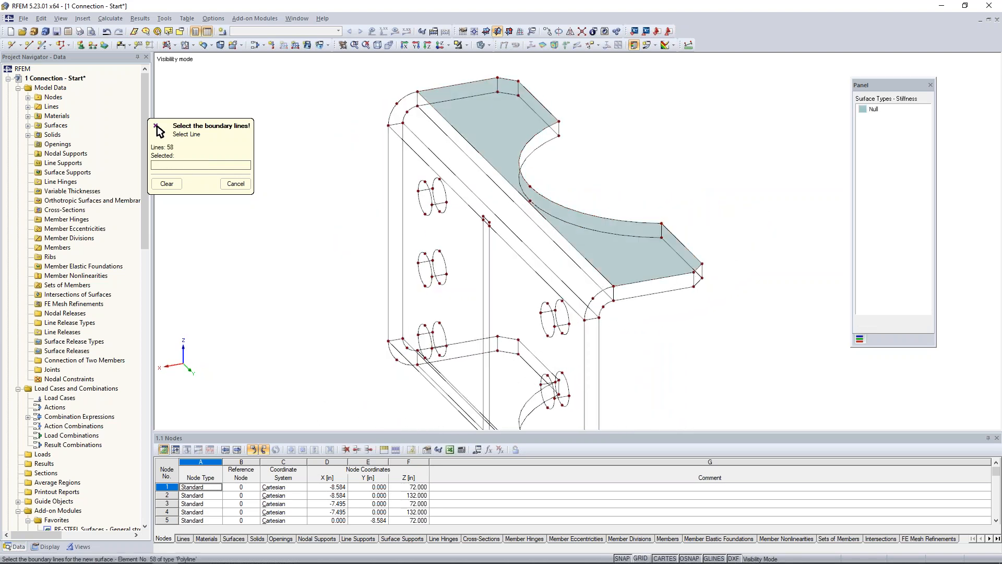
# Step: Create Null surfaces across the plate thickness on the top flange's far side edge and the short edge adjoining it
pyautogui.click(434, 89)
pyautogui.click(436, 102)
pyautogui.click(436, 105)
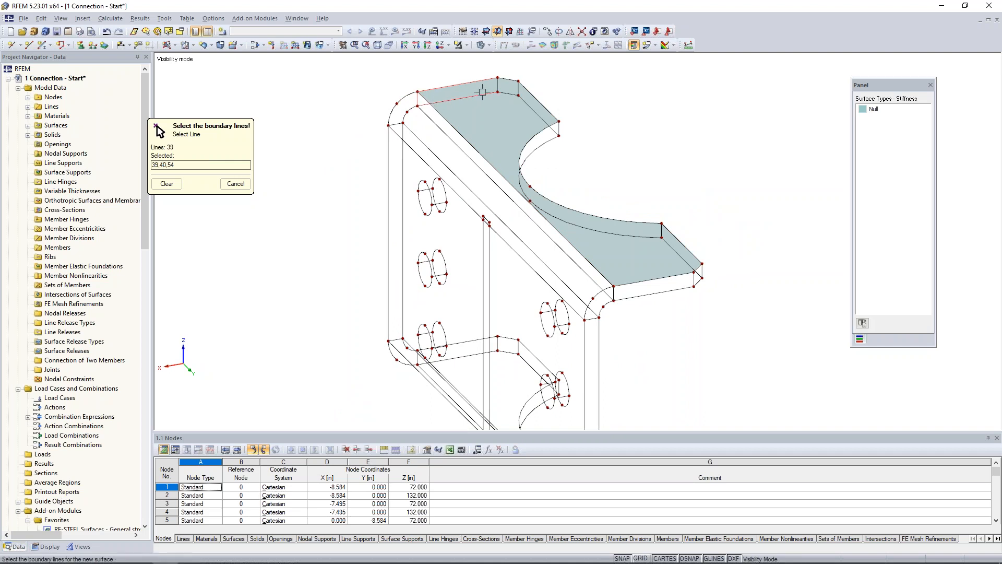
pyautogui.click(498, 86)
pyautogui.click(517, 88)
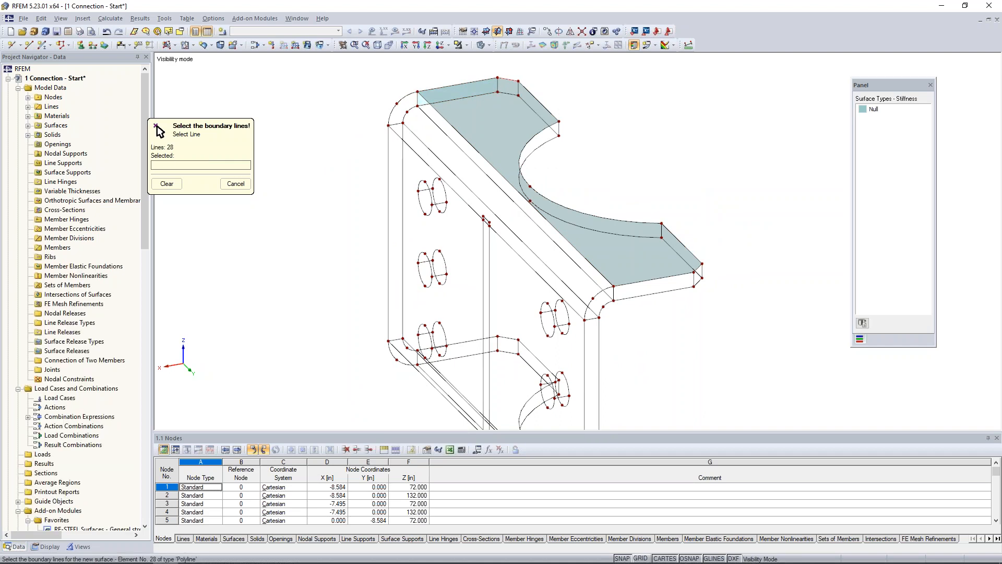
pyautogui.click(507, 94)
pyautogui.click(497, 85)
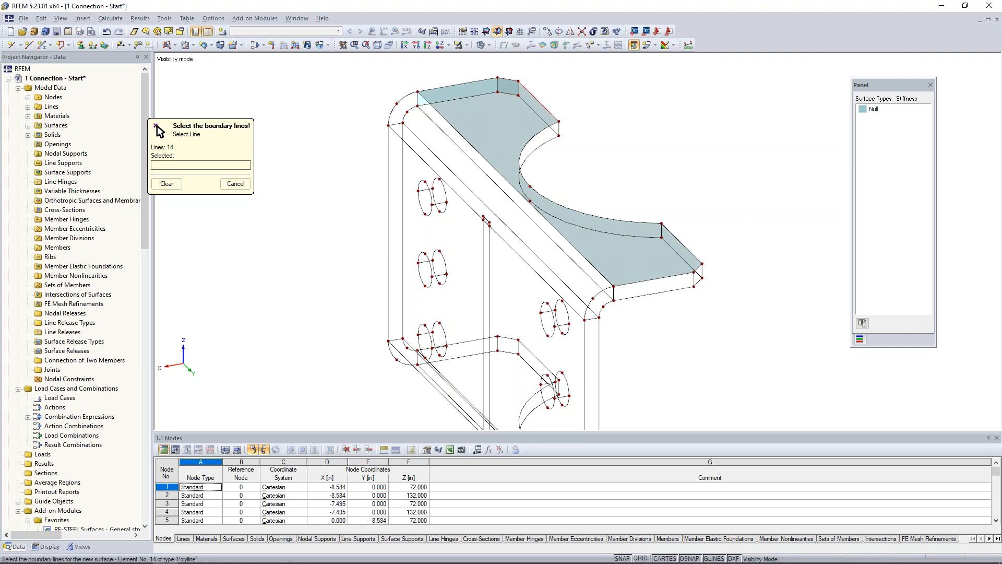
# Step: Create Null thickness surfaces on the top flange's two straight edges on either side of the curved cutout
pyautogui.click(519, 88)
pyautogui.click(526, 103)
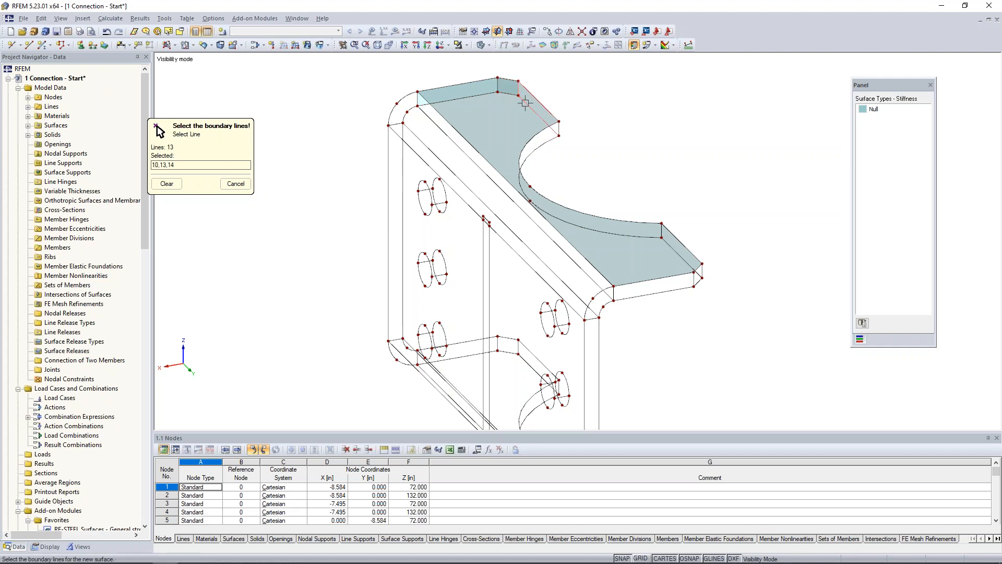
pyautogui.click(558, 126)
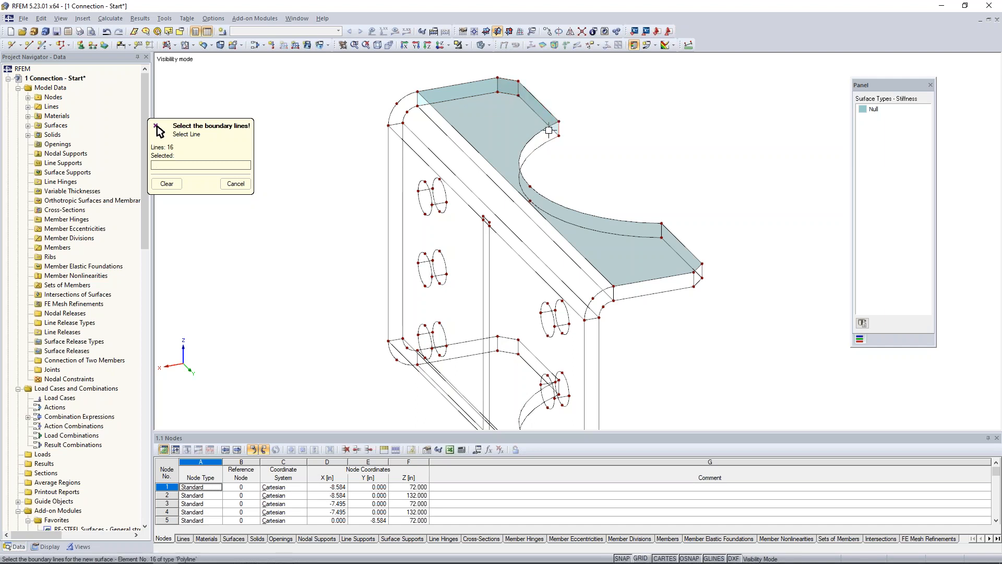
pyautogui.click(672, 234)
pyautogui.click(662, 231)
pyautogui.click(667, 240)
pyautogui.click(702, 271)
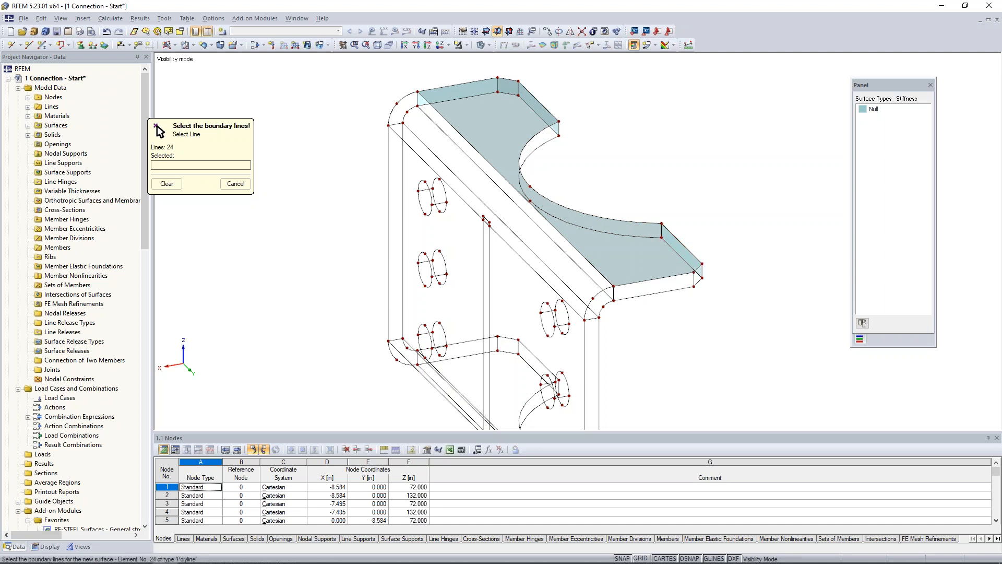
# Step: Create Null thickness surfaces on the top flange's short near corner edge and its long near side edge
pyautogui.click(700, 265)
pyautogui.click(703, 271)
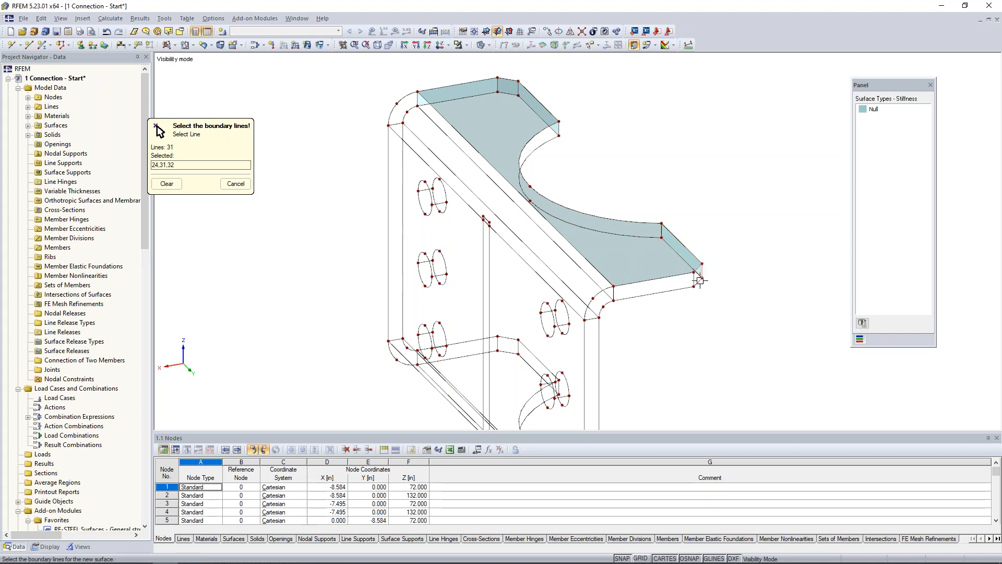
pyautogui.click(688, 276)
pyautogui.click(615, 295)
pyautogui.click(632, 296)
pyautogui.click(616, 300)
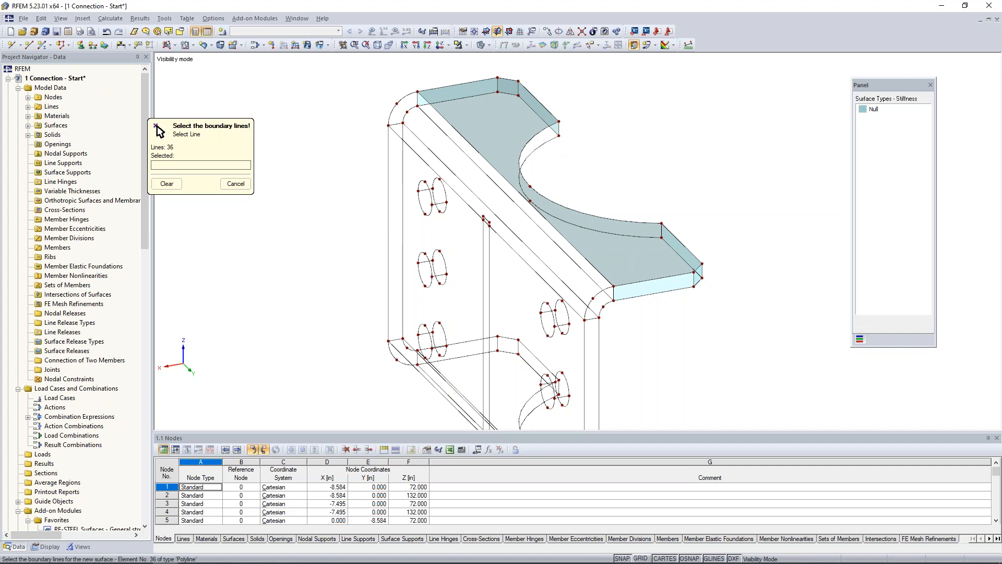
# Step: Create Null thickness surfaces on both curved end faces of the bend between the top flange and the web, and finish
pyautogui.click(613, 293)
pyautogui.click(602, 290)
pyautogui.click(592, 319)
pyautogui.click(601, 312)
pyautogui.click(404, 99)
pyautogui.click(417, 100)
pyautogui.click(412, 109)
pyautogui.click(396, 124)
pyautogui.rightClick(333, 237)
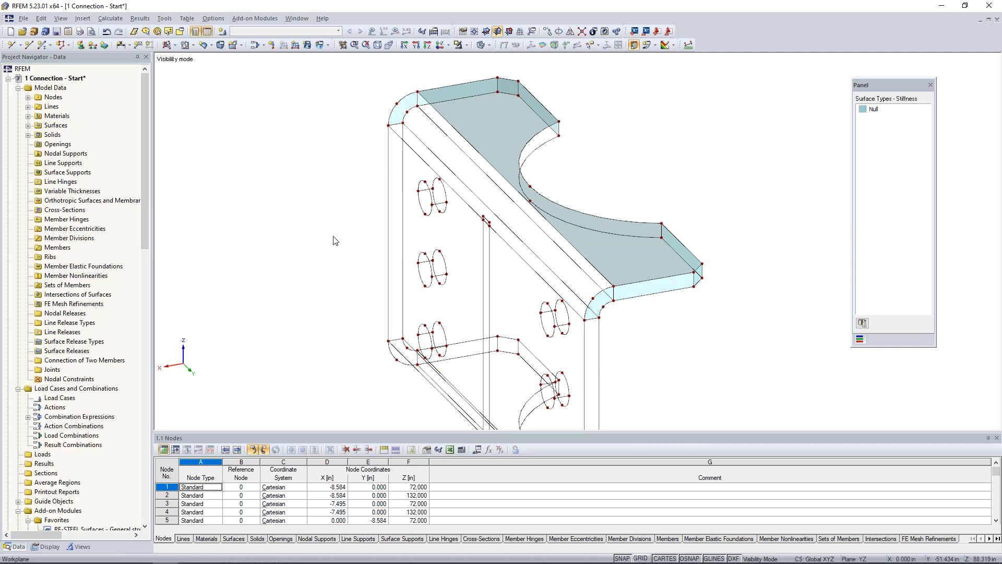
# Step: Try to copy the top flange's upper surface down to the flange's underside, and undo the copy
pyautogui.click(639, 251)
pyautogui.moveTo(732, 322); pyautogui.dragTo(637, 300, button='middle')
pyautogui.scroll(-1, 624, 269)
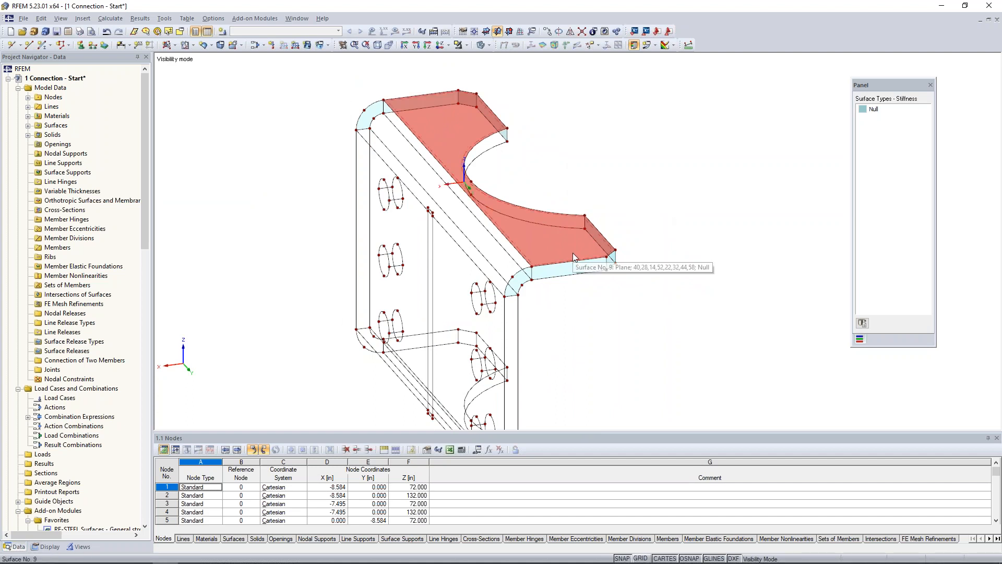
pyautogui.moveTo(620, 255)
pyautogui.mouseDown()
pyautogui.moveTo(621, 282)
pyautogui.moveTo(616, 265)
pyautogui.mouseUp()
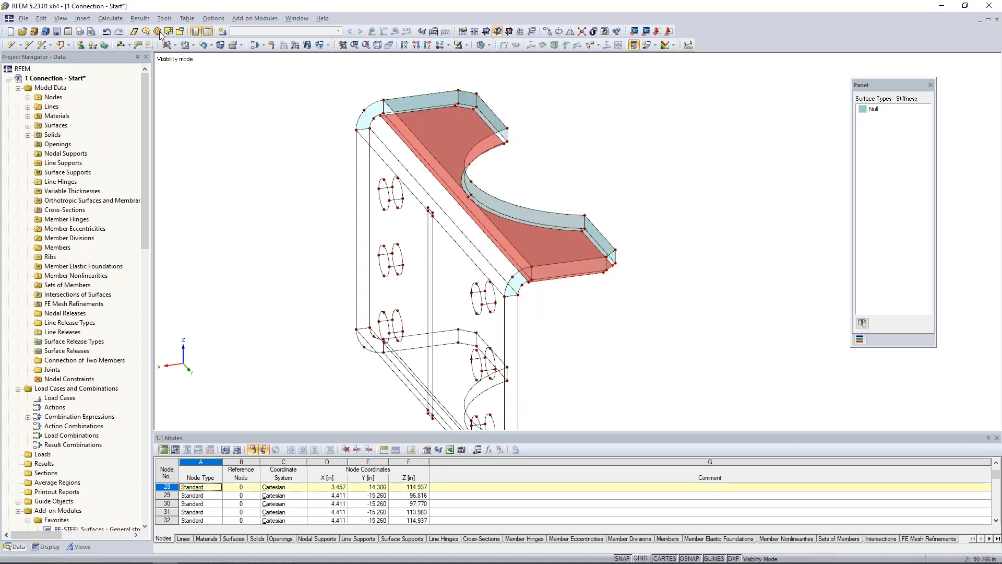
pyautogui.click(110, 32)
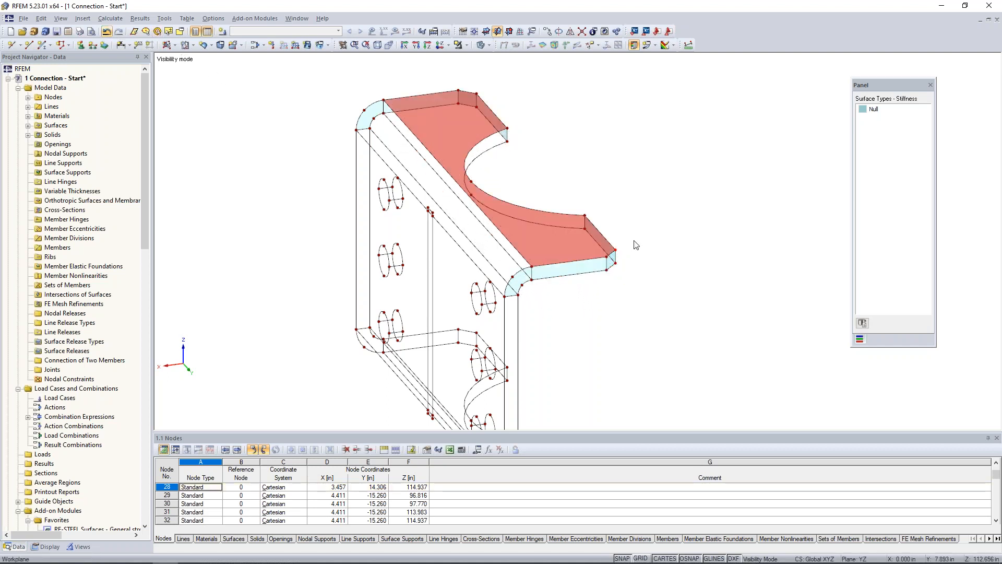
# Step: Copy the selected top flange surface from its near corner down to the matching lower corner node
pyautogui.scroll(1, 622, 264)
pyautogui.scroll(2, 621, 265)
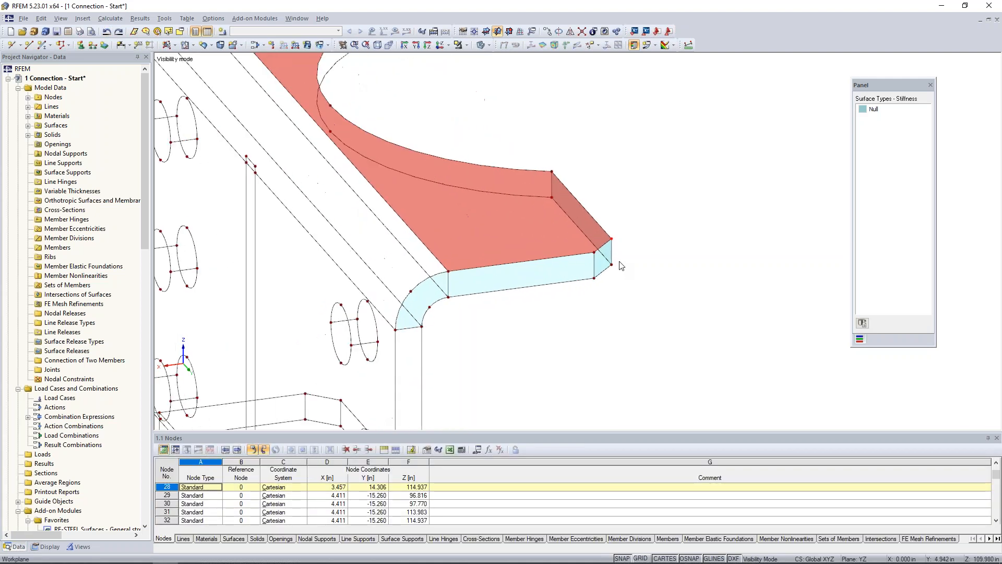
pyautogui.moveTo(632, 272)
pyautogui.keyDown('ctrl'); pyautogui.mouseDown()
pyautogui.moveTo(622, 282)
pyautogui.moveTo(612, 268)
pyautogui.moveTo(600, 305)
pyautogui.moveTo(616, 270)
pyautogui.mouseUp(); pyautogui.keyUp('ctrl')
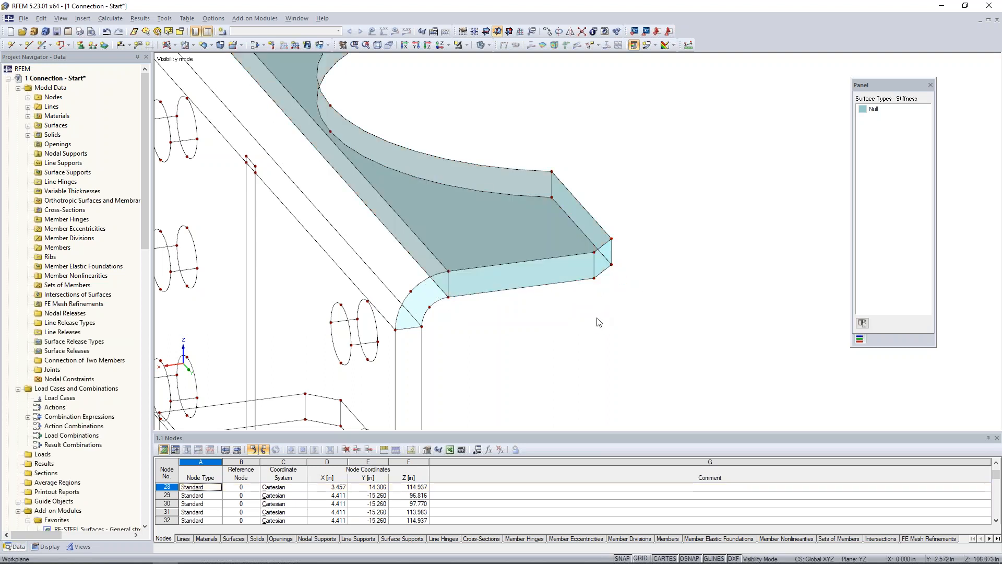
# Step: Create a quadrangle Null surface across the thickness of the top flange's curved cutout, using its two arcs and short end edges
pyautogui.scroll(-4, 650, 330)
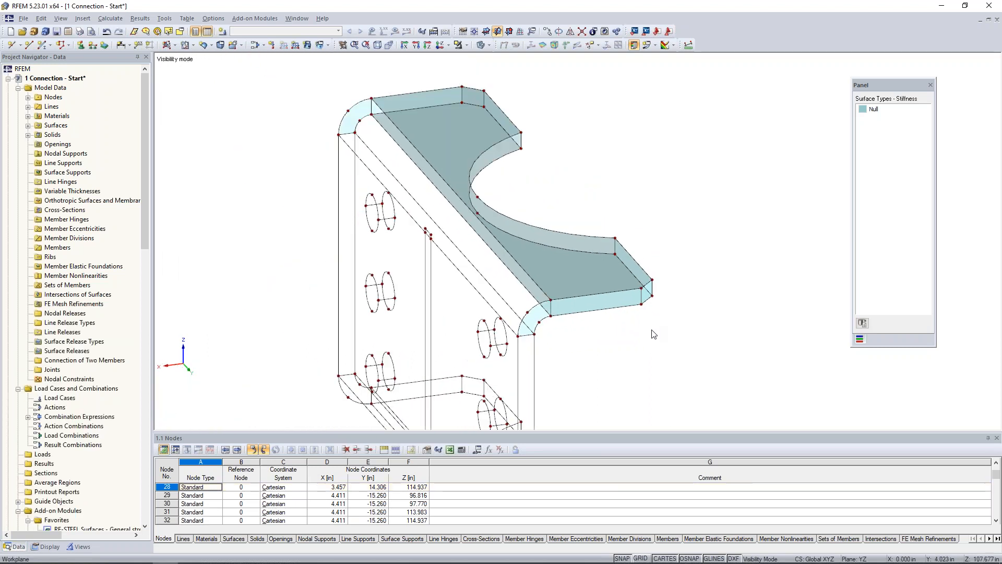
pyautogui.keyDown('ctrl'); pyautogui.moveTo(637, 350); pyautogui.dragTo(659, 353, button='middle'); pyautogui.keyUp('ctrl')
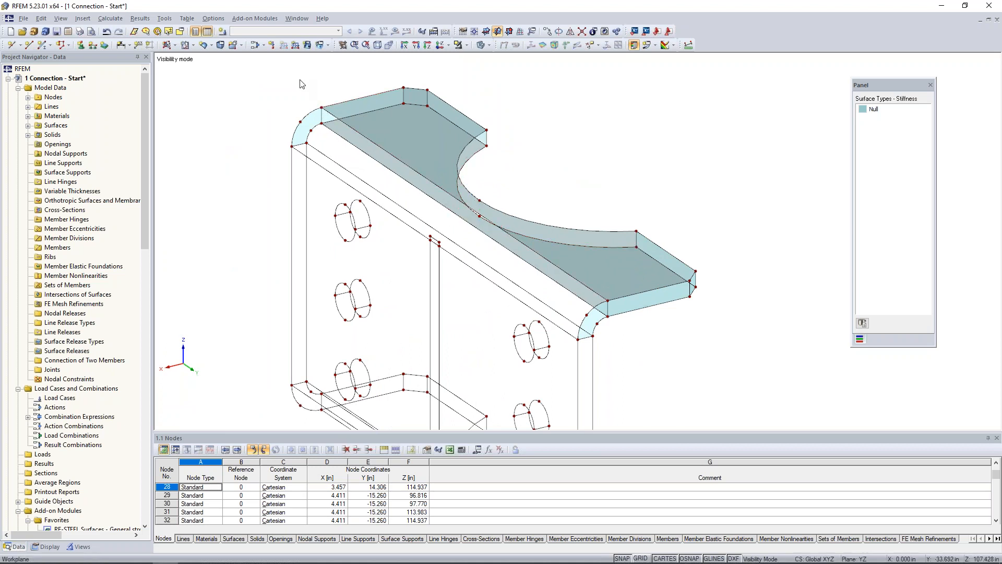
pyautogui.click(204, 45)
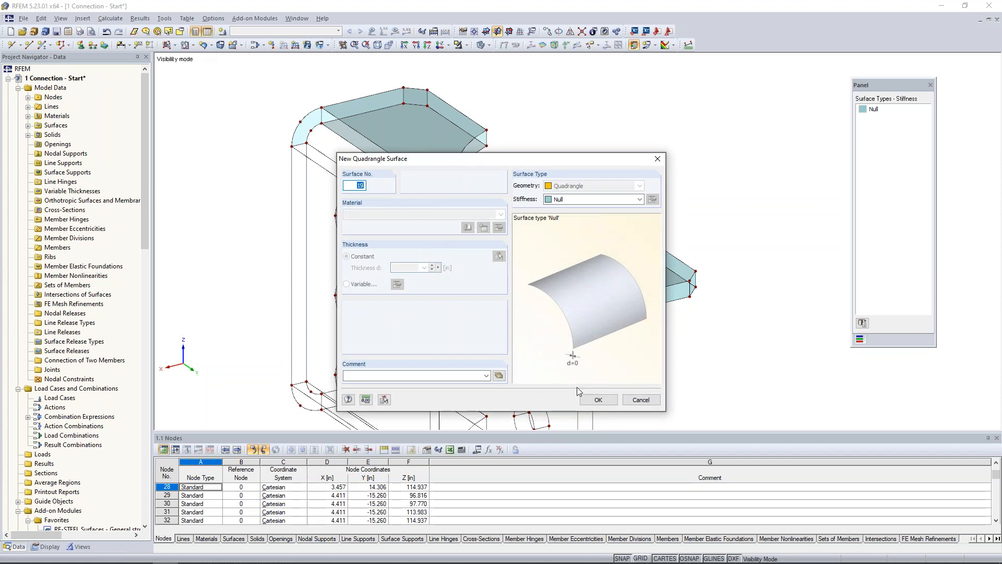
pyautogui.click(598, 400)
pyautogui.click(487, 139)
pyautogui.click(473, 139)
pyautogui.click(636, 239)
pyautogui.click(625, 244)
# Step: Create a quadrangle Null surface on the outer face of the top bend, including the short line segment at the middle of the web edge
pyautogui.click(588, 313)
pyautogui.click(587, 293)
pyautogui.click(553, 319)
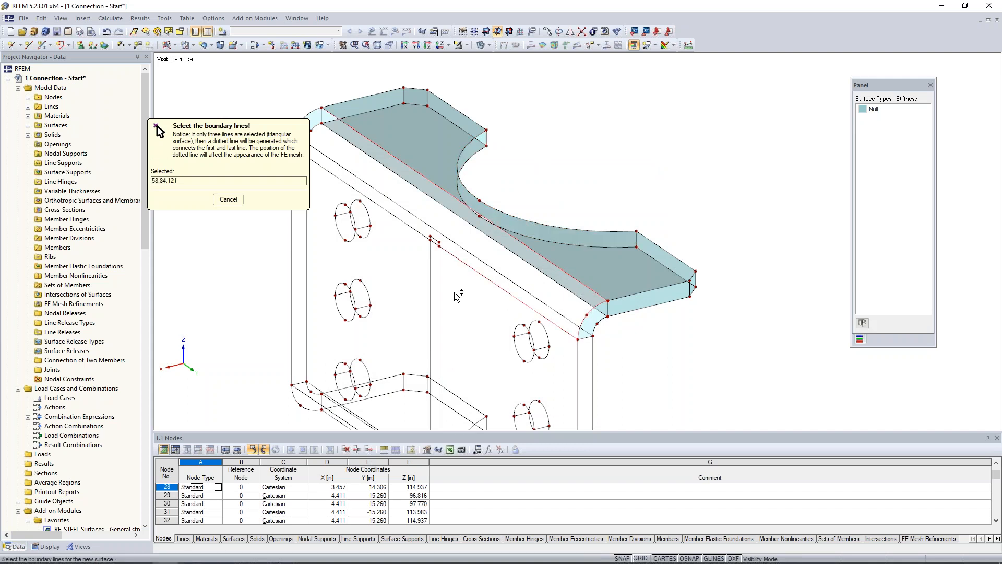
pyautogui.scroll(6, 460, 295)
pyautogui.click(520, 253)
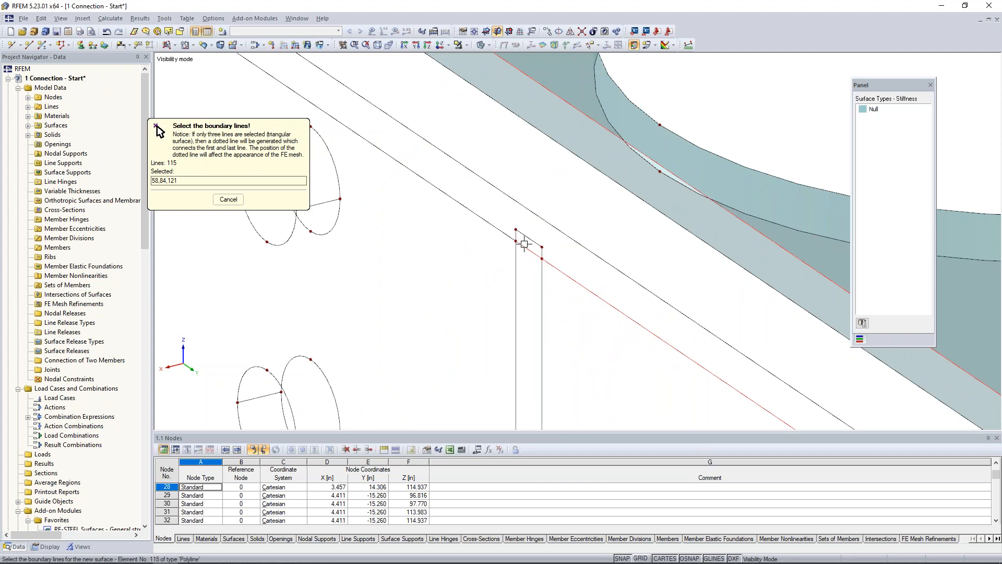
pyautogui.scroll(-5, 521, 250)
pyautogui.click(359, 135)
pyautogui.click(340, 91)
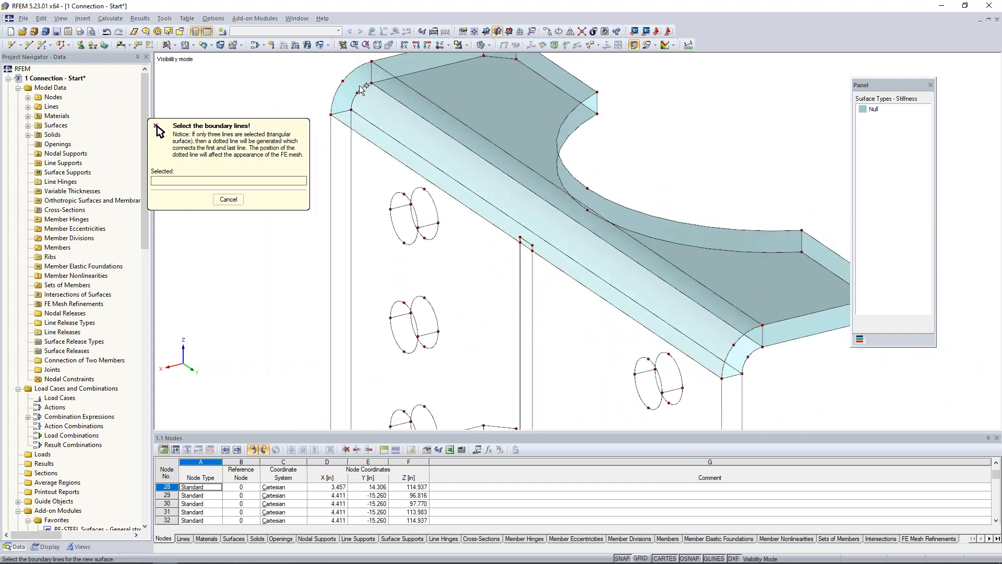
# Step: Create a quadrangle Null surface on the inner face of the top bend from its end arcs and long edges, and finish
pyautogui.click(377, 87)
pyautogui.click(369, 123)
pyautogui.click(369, 123)
pyautogui.click(746, 349)
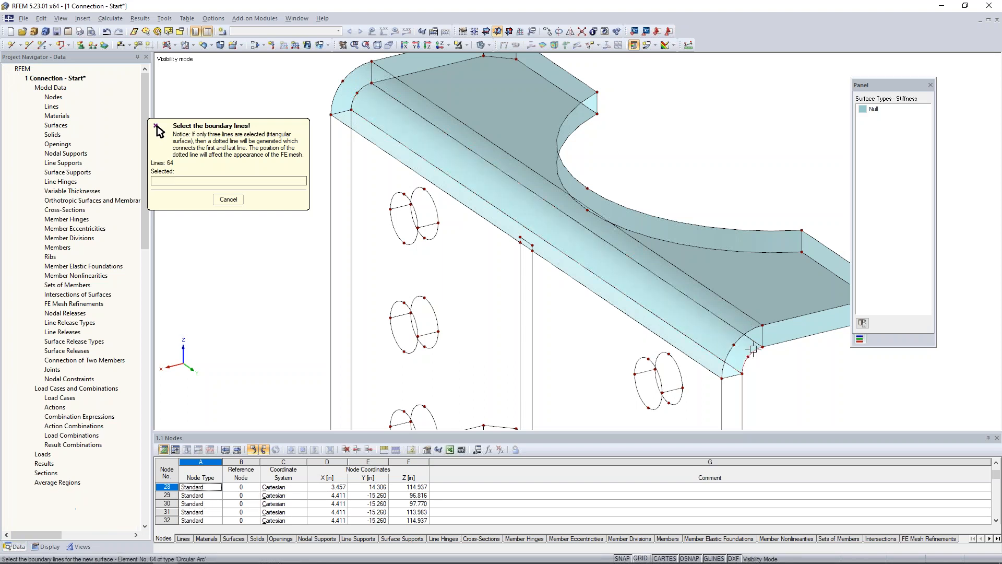
pyautogui.scroll(-3, 751, 348)
pyautogui.moveTo(752, 349); pyautogui.dragTo(618, 334, button='middle')
pyautogui.scroll(-1, 618, 334)
pyautogui.press('Escape')
# Step: Mirror a copy of the top flange and bend surfaces about the X-Y plane through the midpoint of the web's vertical edge
pyautogui.keyDown('ctrl'); pyautogui.moveTo(675, 365); pyautogui.dragTo(519, 242, button='middle'); pyautogui.keyUp('ctrl')
pyautogui.scroll(4, 522, 237)
pyautogui.moveTo(447, 170); pyautogui.dragTo(658, 247)
pyautogui.keyDown('ctrl'); pyautogui.moveTo(570, 264); pyautogui.dragTo(631, 230, button='middle'); pyautogui.keyUp('ctrl')
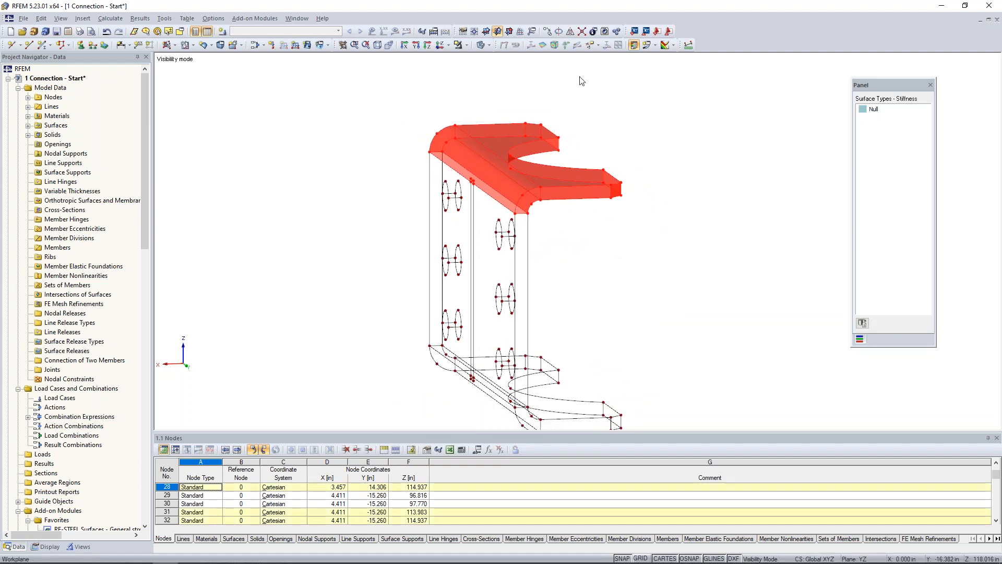
pyautogui.click(570, 32)
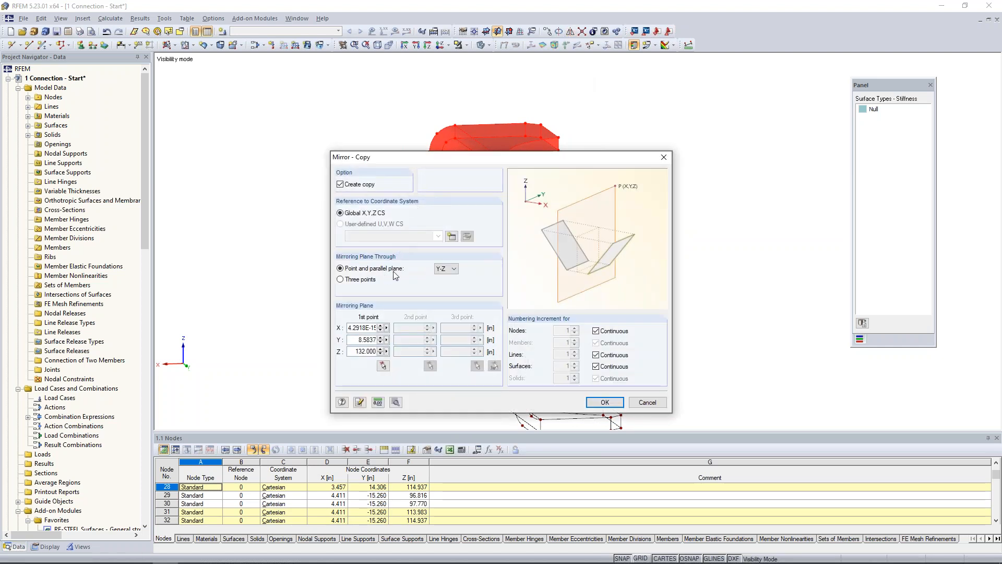
pyautogui.click(444, 268)
pyautogui.click(443, 276)
pyautogui.click(384, 367)
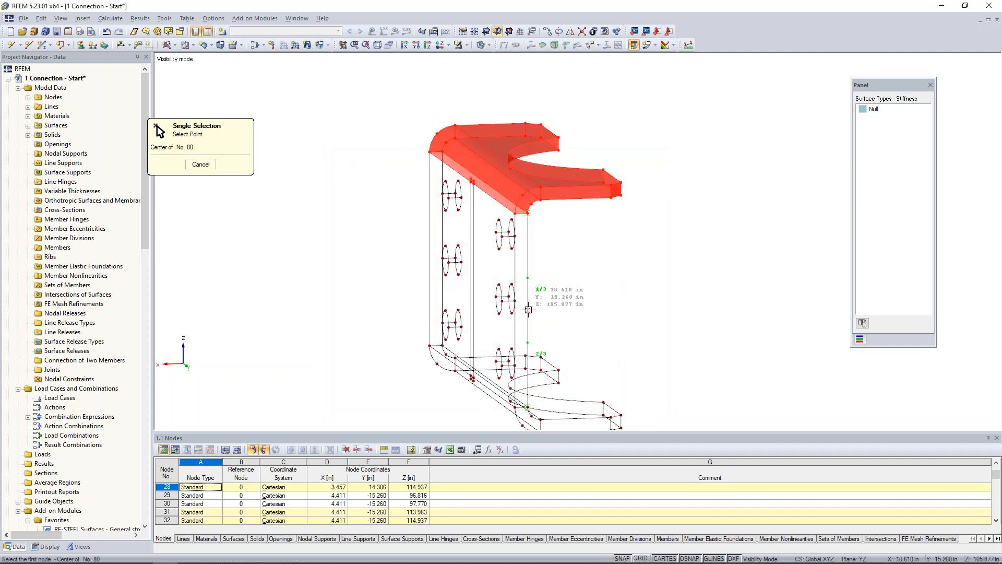
pyautogui.click(528, 309)
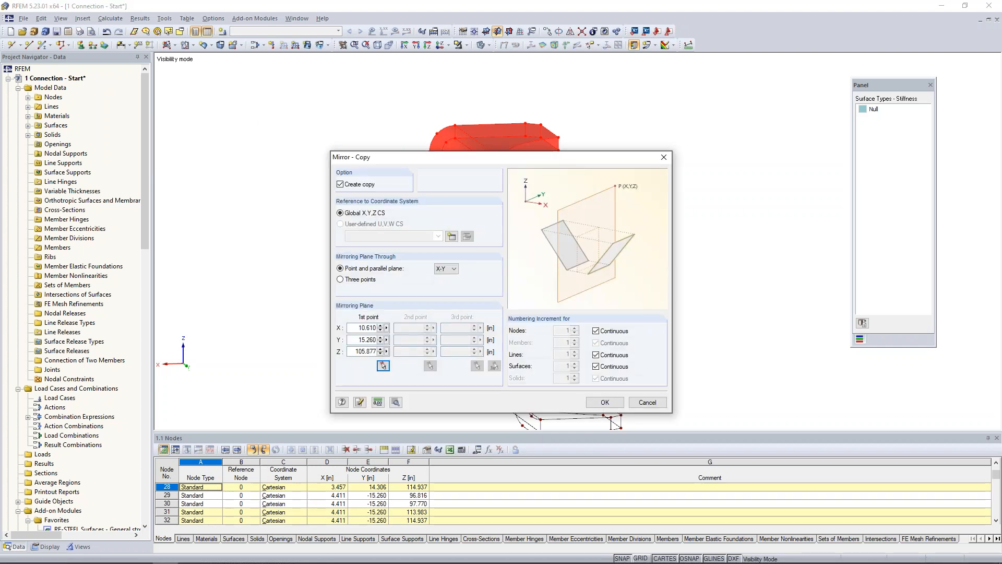
pyautogui.press('Return')
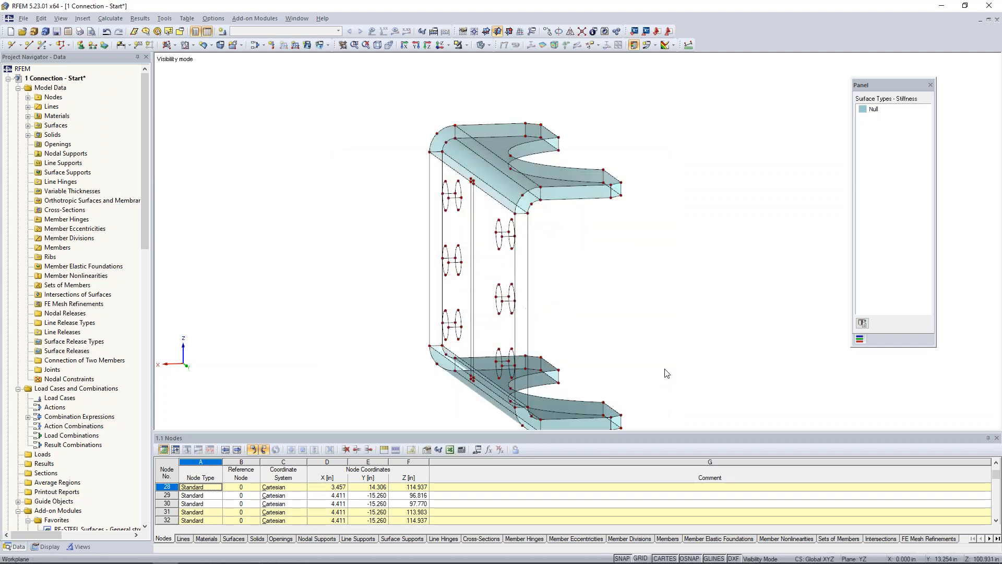
# Step: Create a plane Null surface on the web's outer face from its vertical and horizontal boundary lines, including the short middle segments
pyautogui.keyDown('ctrl'); pyautogui.moveTo(652, 298); pyautogui.dragTo(712, 306, button='middle'); pyautogui.keyUp('ctrl')
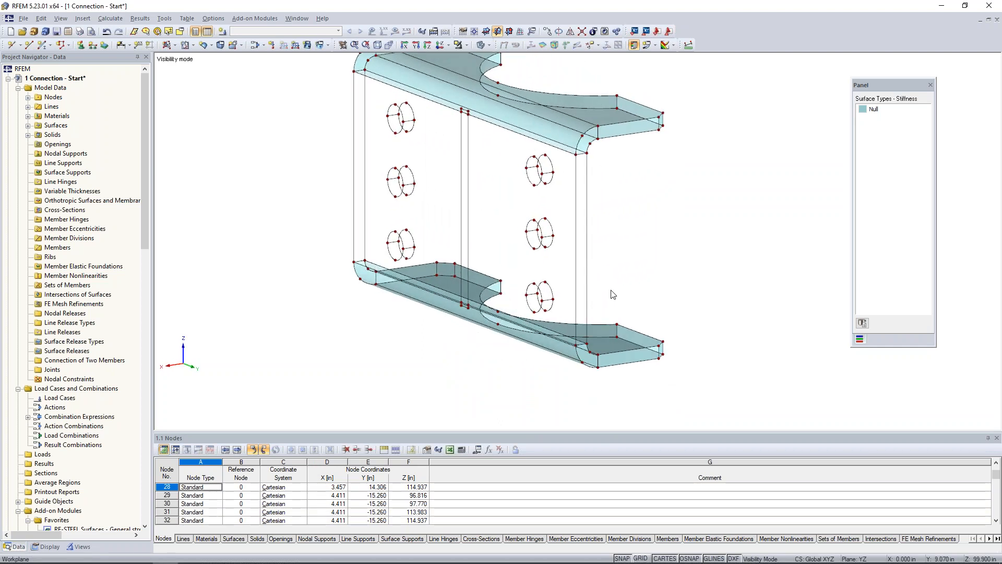
pyautogui.scroll(3, 618, 279)
pyautogui.scroll(-2, 619, 280)
pyautogui.moveTo(619, 279); pyautogui.dragTo(652, 331, button='middle')
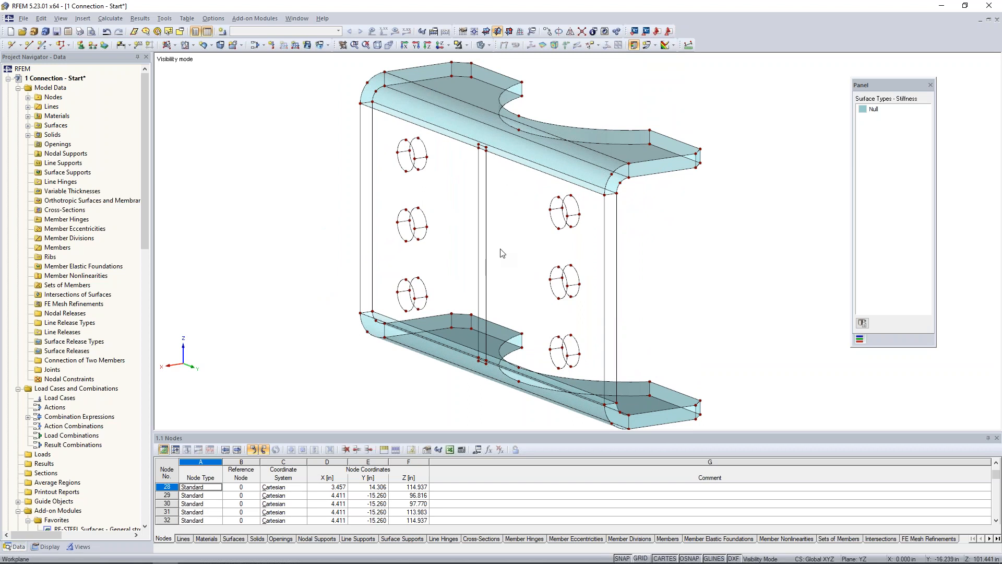
pyautogui.click(168, 46)
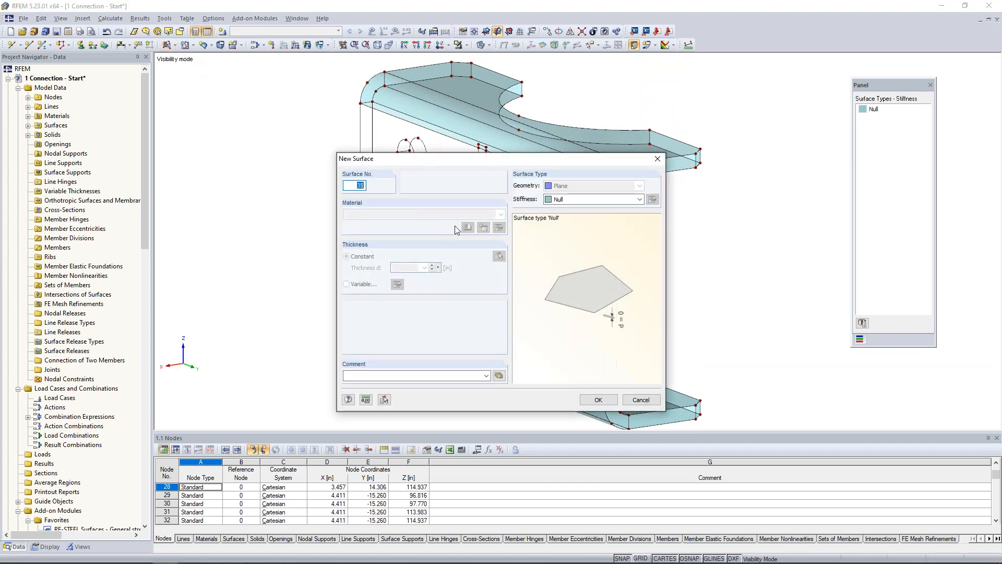
pyautogui.click(597, 399)
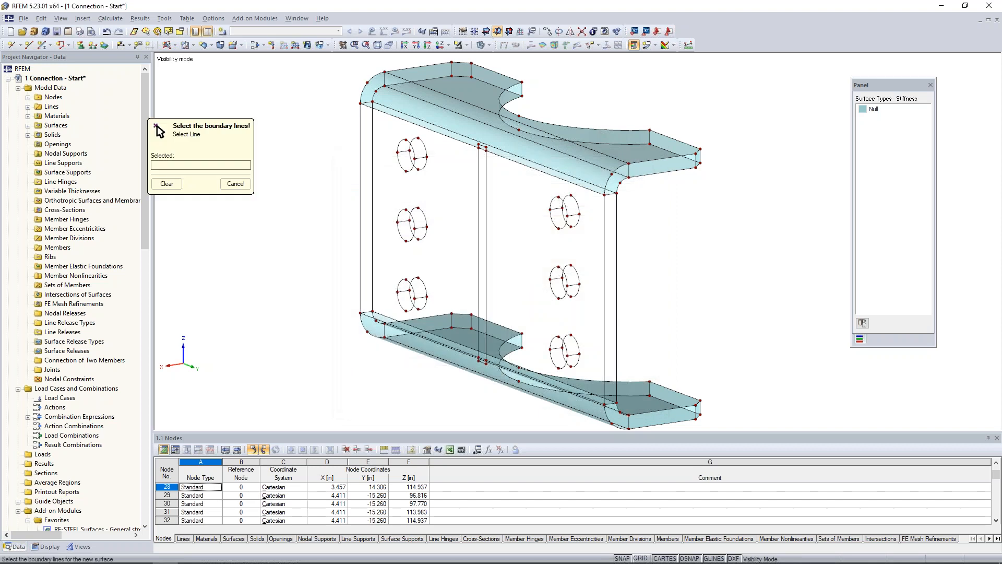
pyautogui.click(379, 113)
pyautogui.scroll(3, 484, 151)
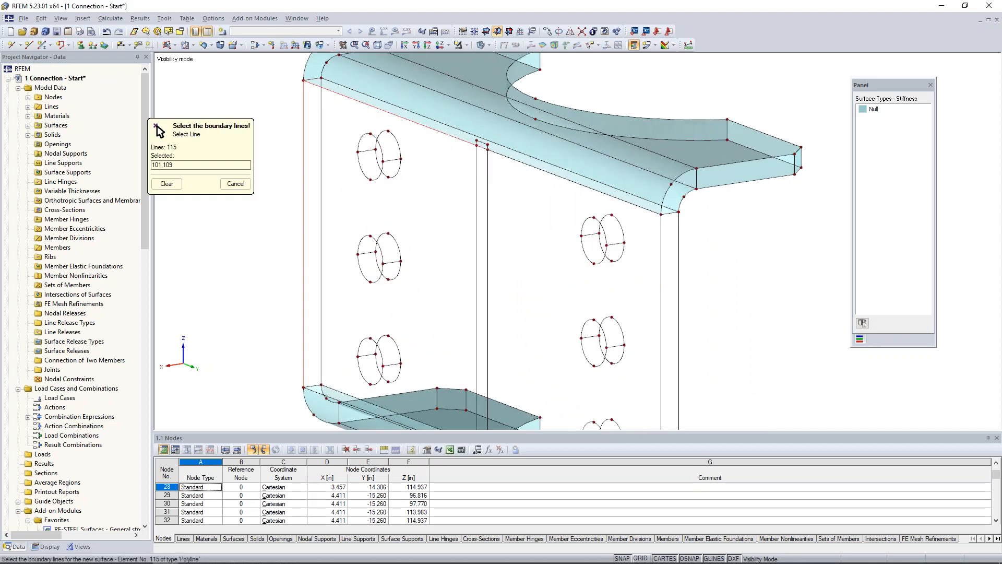
pyautogui.click(543, 170)
pyautogui.moveTo(605, 309); pyautogui.dragTo(602, 198, button='middle')
pyautogui.scroll(-1, 601, 200)
pyautogui.click(653, 249)
pyautogui.click(595, 368)
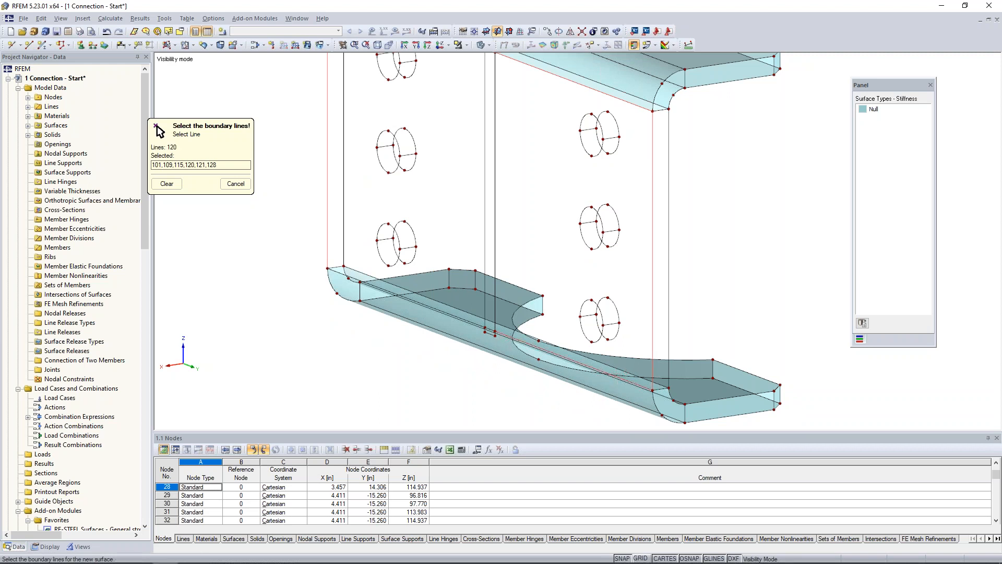
pyautogui.click(490, 329)
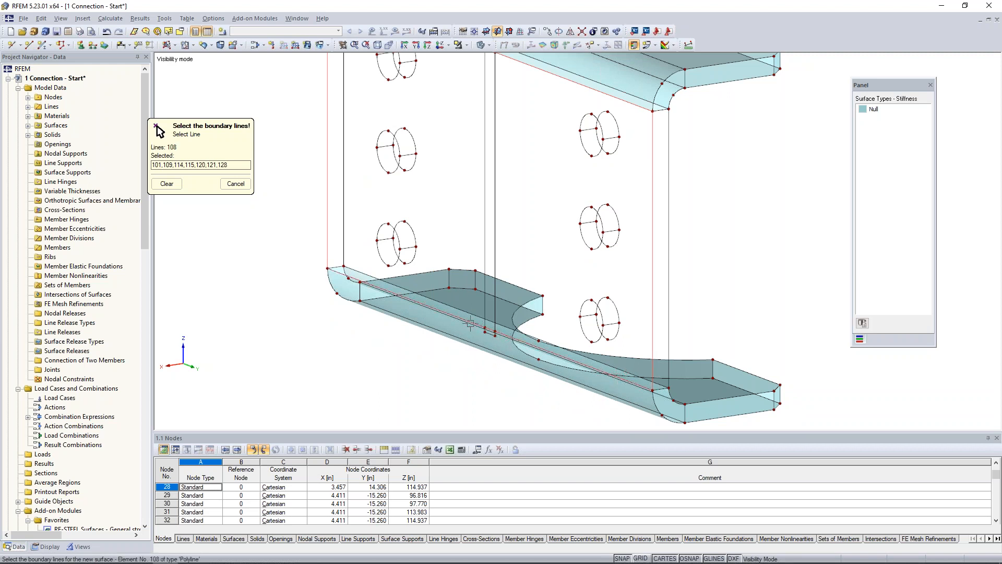
pyautogui.press('Return')
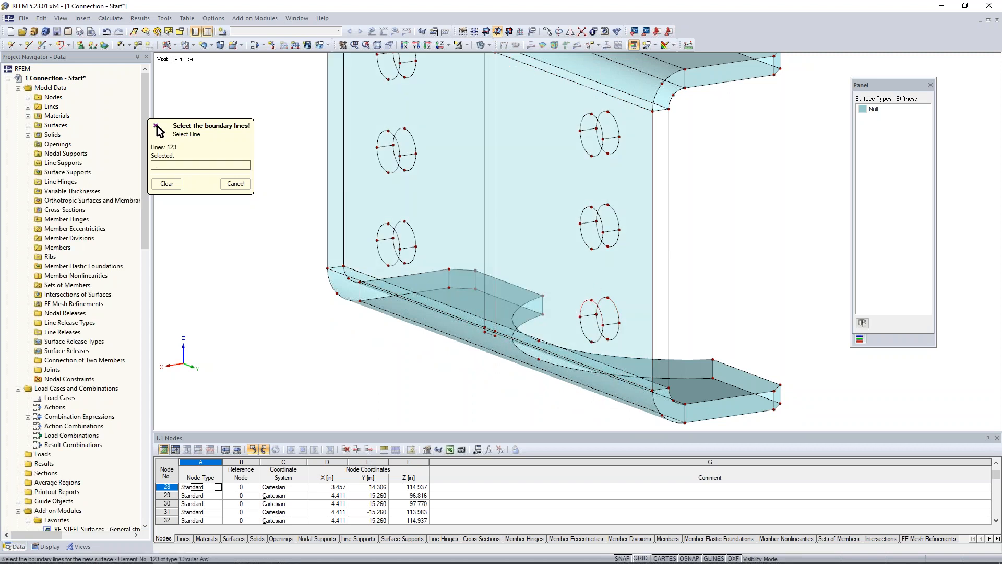
# Step: Create Null thickness surfaces on the web's two vertical side edges between the top and bottom bends
pyautogui.click(659, 110)
pyautogui.click(668, 261)
pyautogui.click(600, 368)
pyautogui.press('Return')
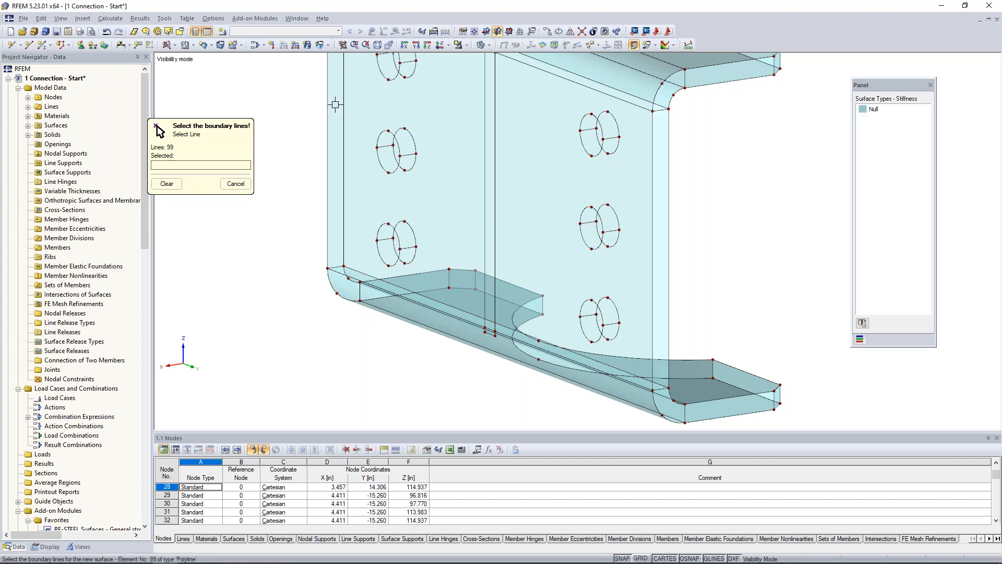
pyautogui.click(336, 268)
pyautogui.click(328, 253)
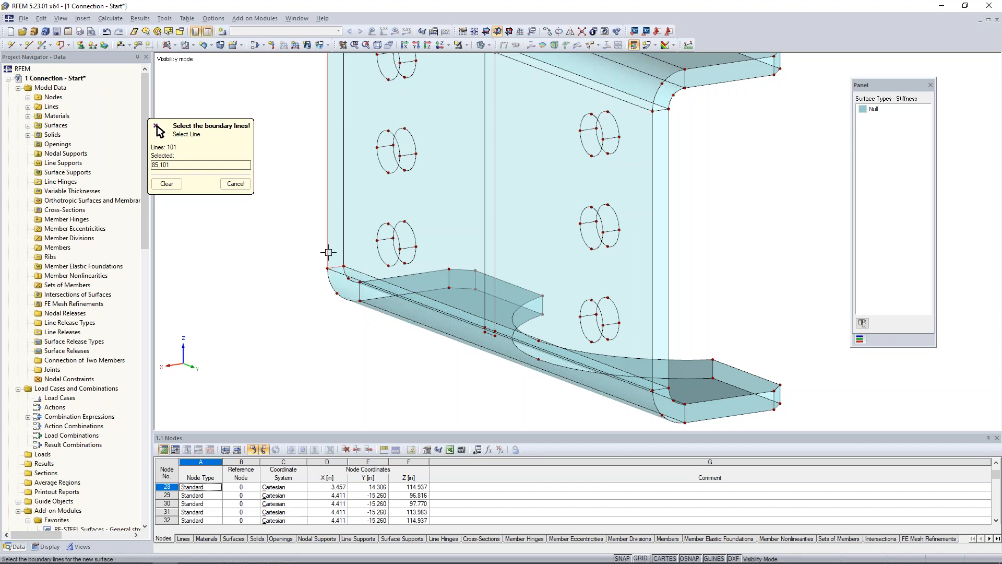
pyautogui.click(346, 241)
pyautogui.moveTo(392, 181); pyautogui.dragTo(410, 324, button='middle')
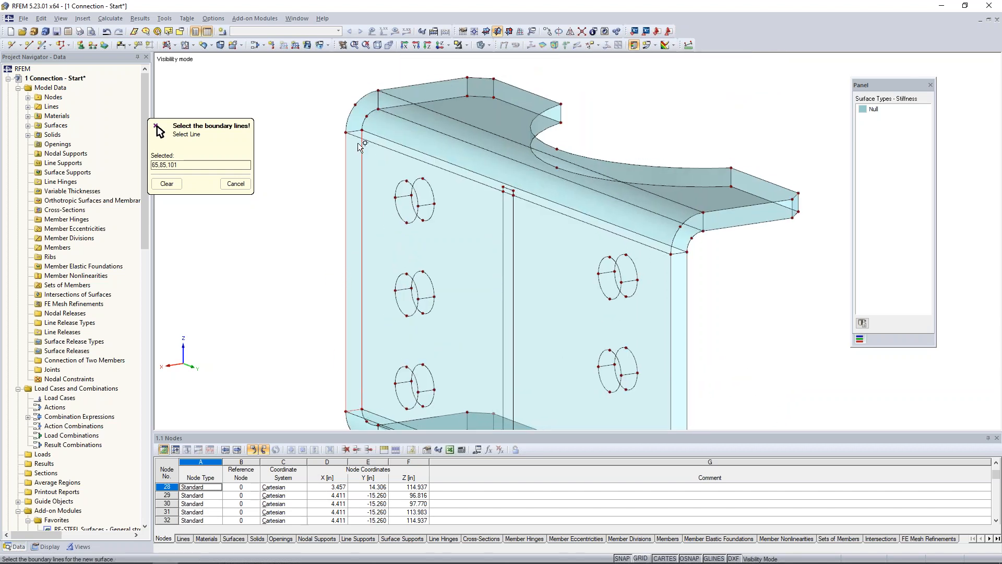
pyautogui.press('Return')
pyautogui.press('Escape')
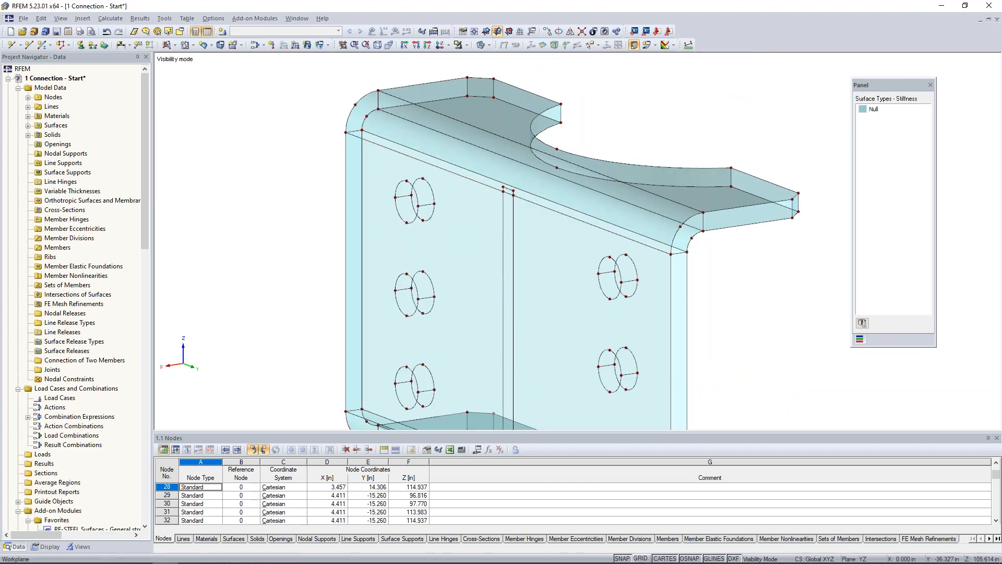
# Step: Create openings for the three bolt holes in the far column of the web's outer face by selecting their circular boundary lines
pyautogui.click(192, 46)
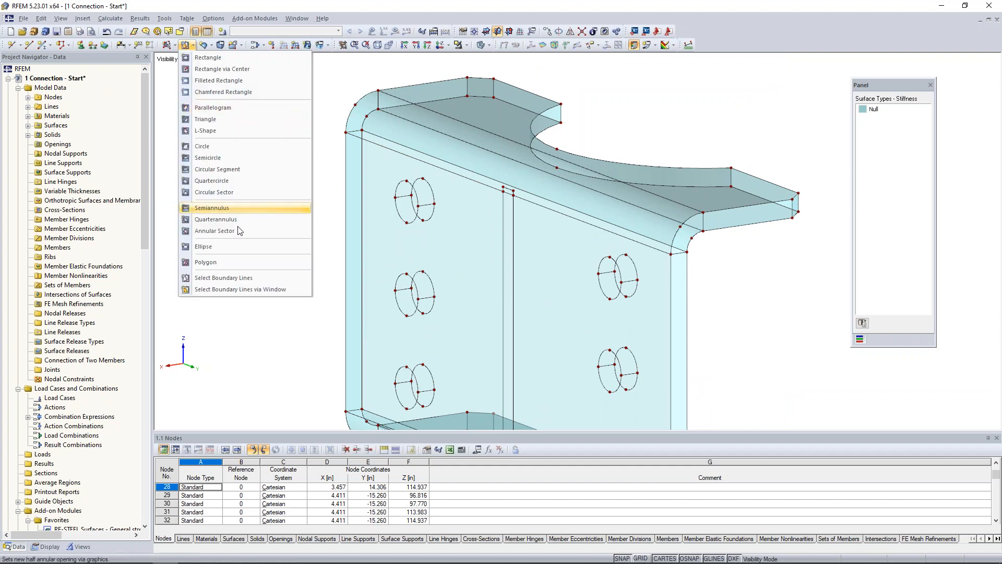
pyautogui.click(243, 278)
pyautogui.click(400, 187)
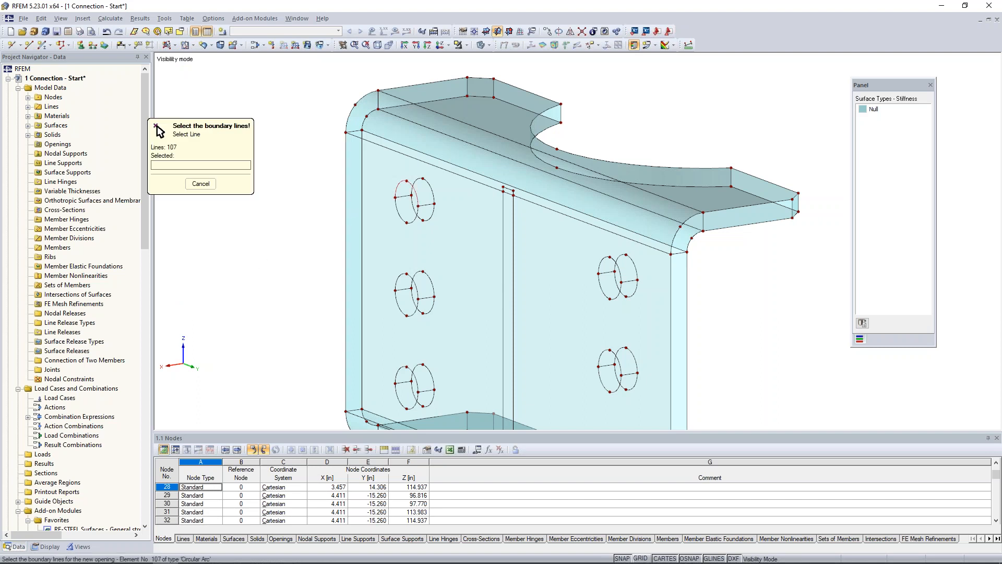
pyautogui.click(396, 208)
pyautogui.click(402, 282)
pyautogui.click(396, 306)
pyautogui.moveTo(484, 348); pyautogui.dragTo(496, 226, button='middle')
pyautogui.scroll(-1, 496, 226)
pyautogui.click(432, 246)
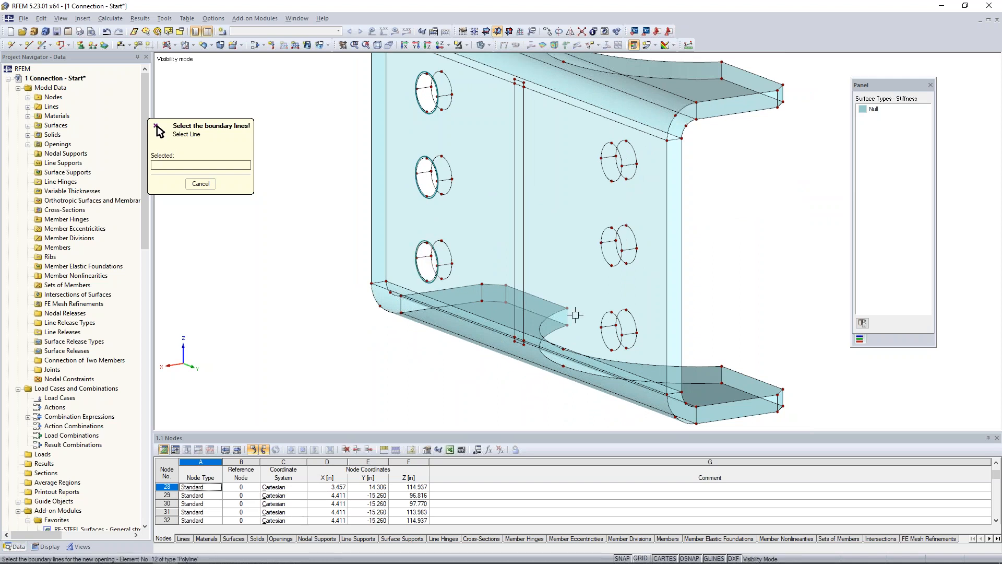
# Step: Create openings for the three bolt holes in the near column of the web's outer face from their circular boundary lines
pyautogui.click(618, 318)
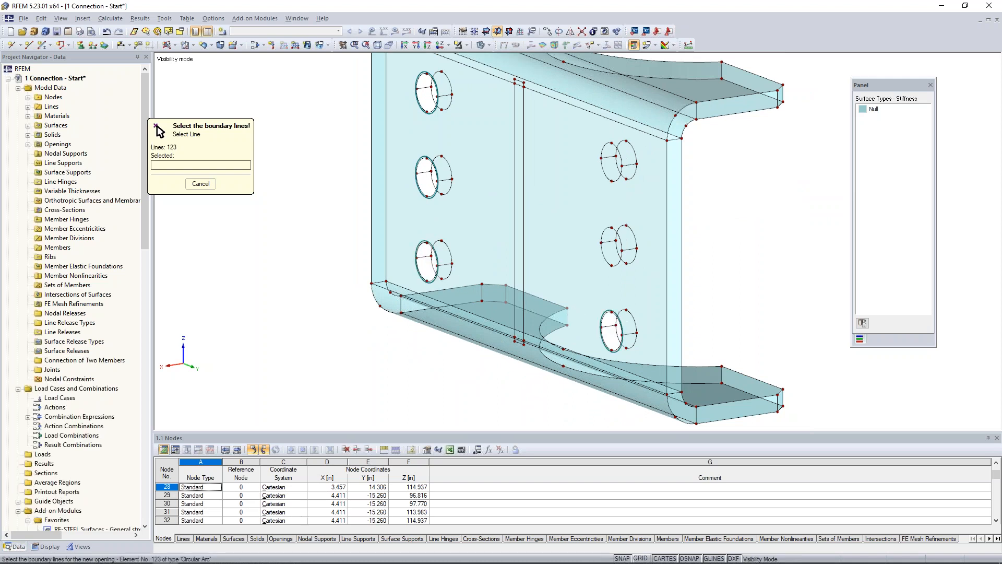
pyautogui.click(618, 235)
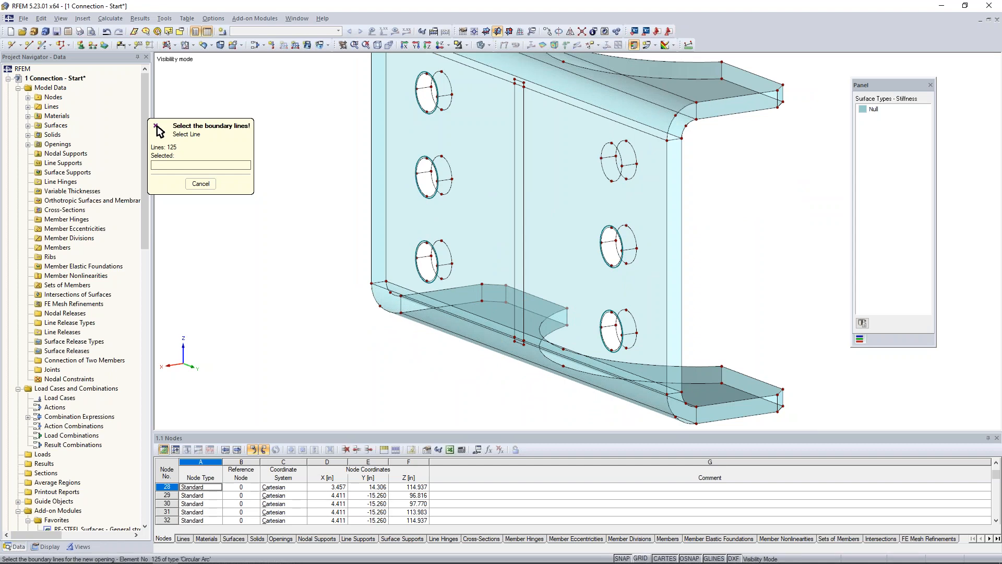
pyautogui.click(605, 149)
pyautogui.rightClick(771, 206)
# Step: Copy the web's outer face surface with its six bolt hole openings across the plate thickness onto the inner face
pyautogui.keyDown('ctrl'); pyautogui.moveTo(459, 269); pyautogui.dragTo(606, 291, button='middle'); pyautogui.keyUp('ctrl')
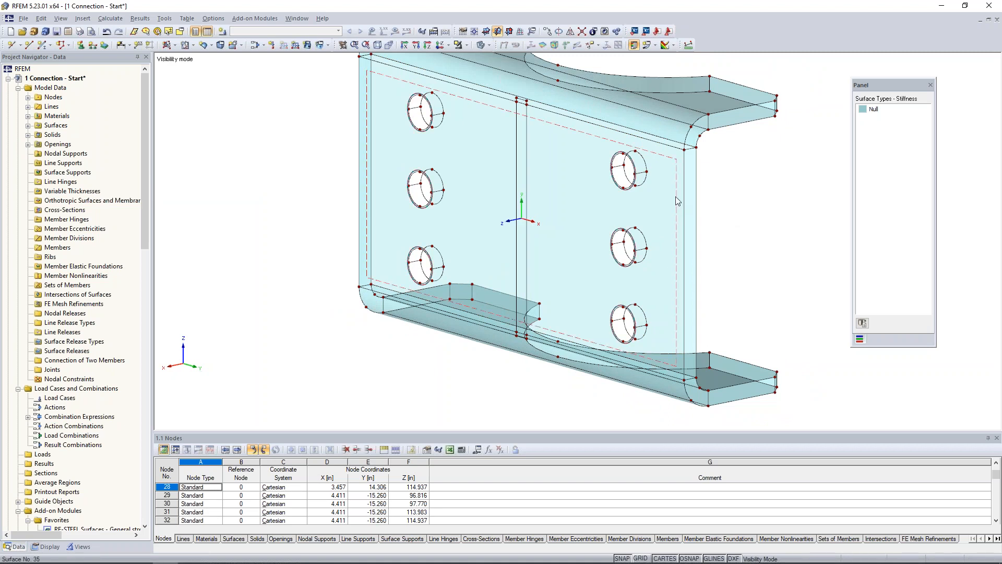
pyautogui.moveTo(737, 169); pyautogui.dragTo(718, 187, button='middle')
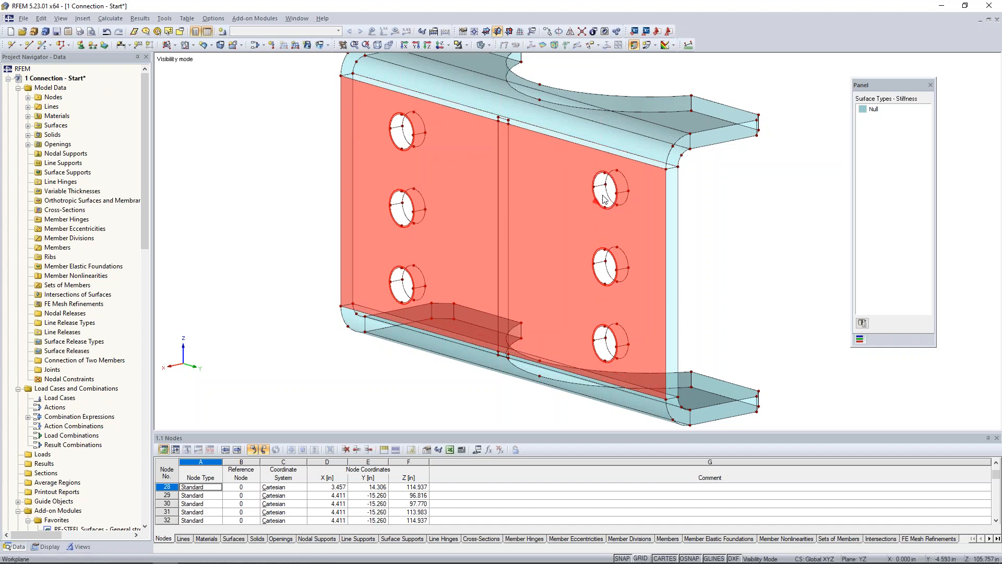
pyautogui.scroll(2, 603, 198)
pyautogui.scroll(1, 604, 199)
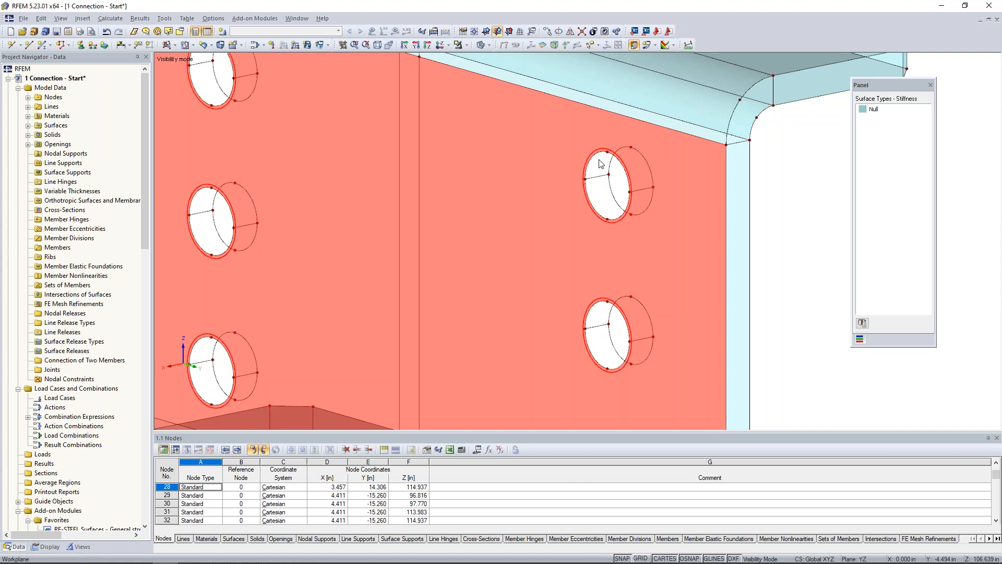
pyautogui.keyDown('ctrl'); pyautogui.moveTo(607, 153); pyautogui.dragTo(631, 148); pyautogui.keyUp('ctrl')
pyautogui.click(779, 249)
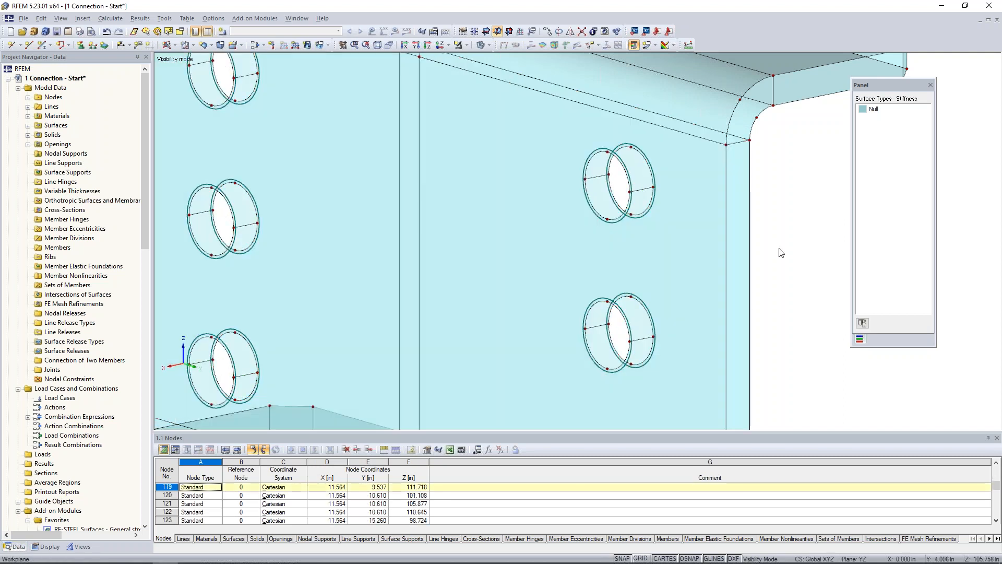
# Step: Start a new solid and add Steel A36 (ANSI/AISC 360-16:2016) from the material library as its material
pyautogui.scroll(-5, 778, 249)
pyautogui.keyDown('ctrl'); pyautogui.moveTo(765, 292); pyautogui.dragTo(607, 234, button='middle'); pyautogui.keyUp('ctrl')
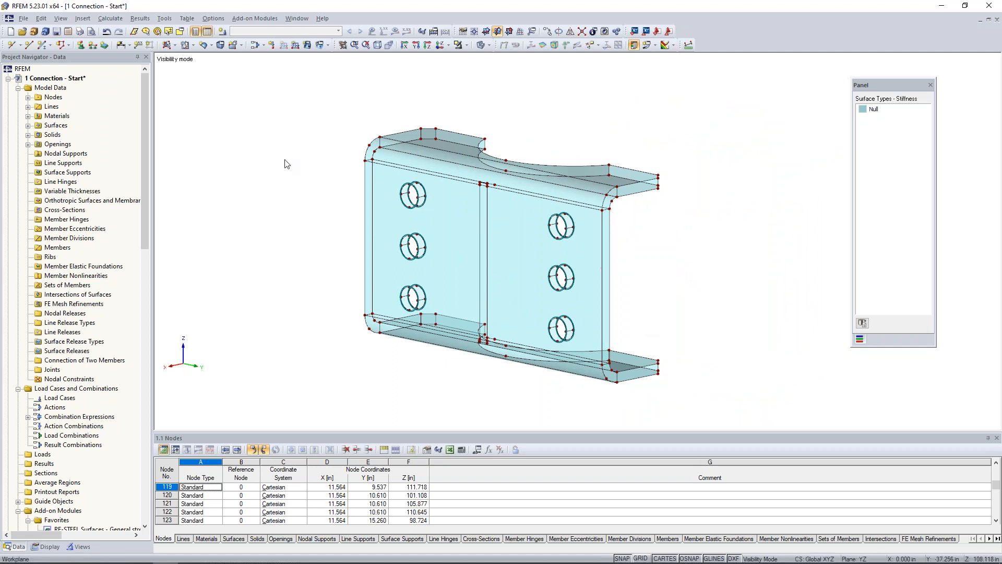
pyautogui.click(220, 45)
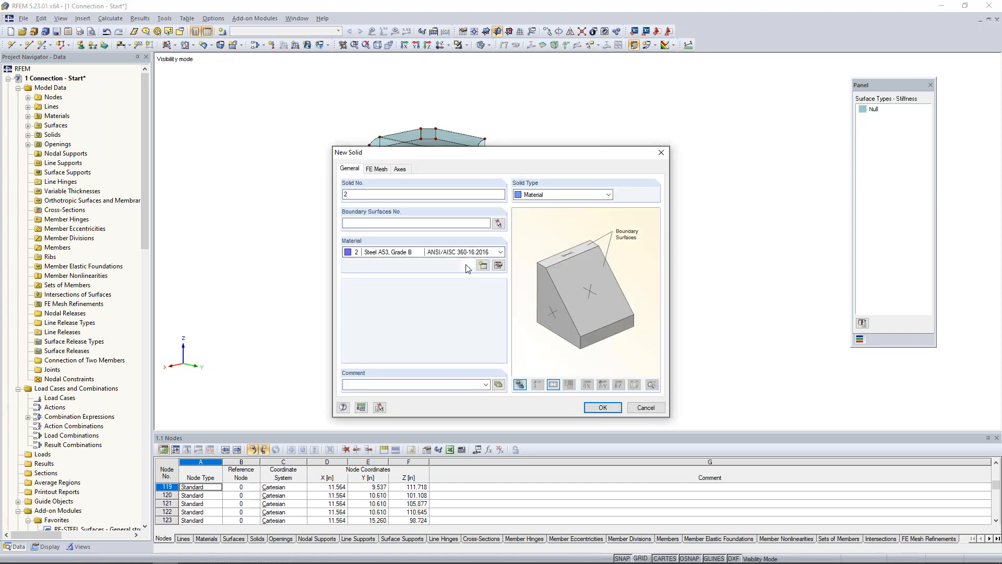
pyautogui.click(467, 266)
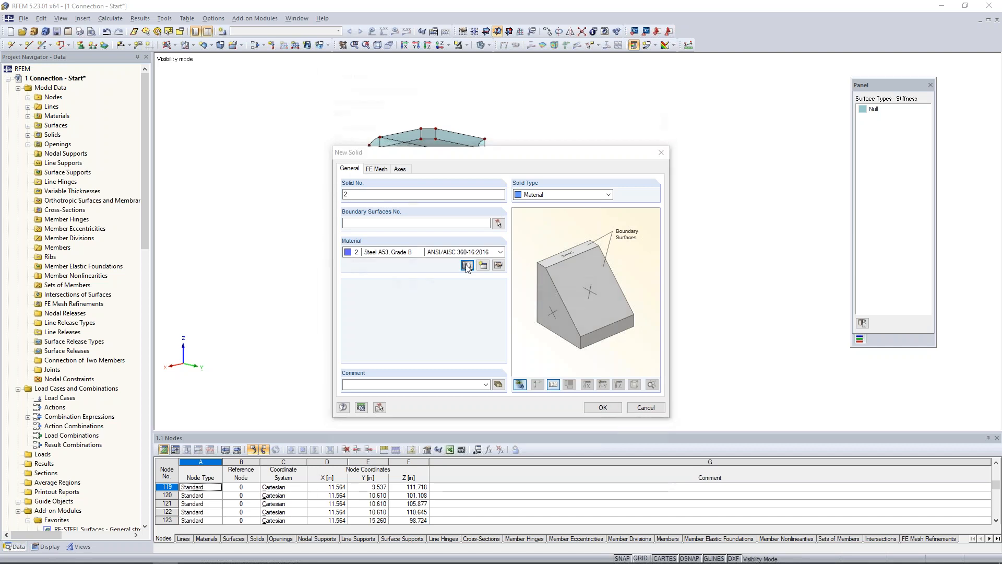
pyautogui.scroll(2, 469, 213)
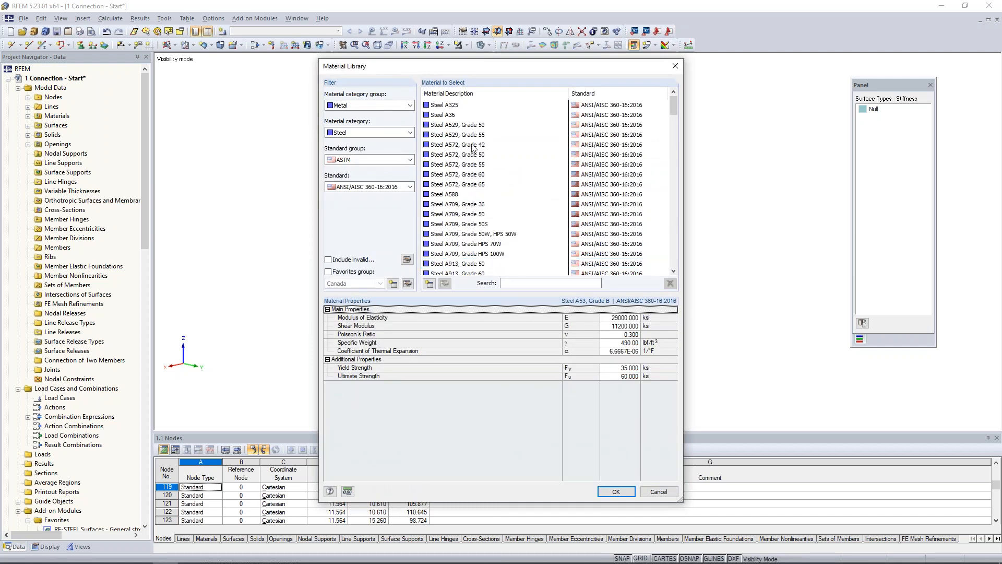
pyautogui.click(449, 116)
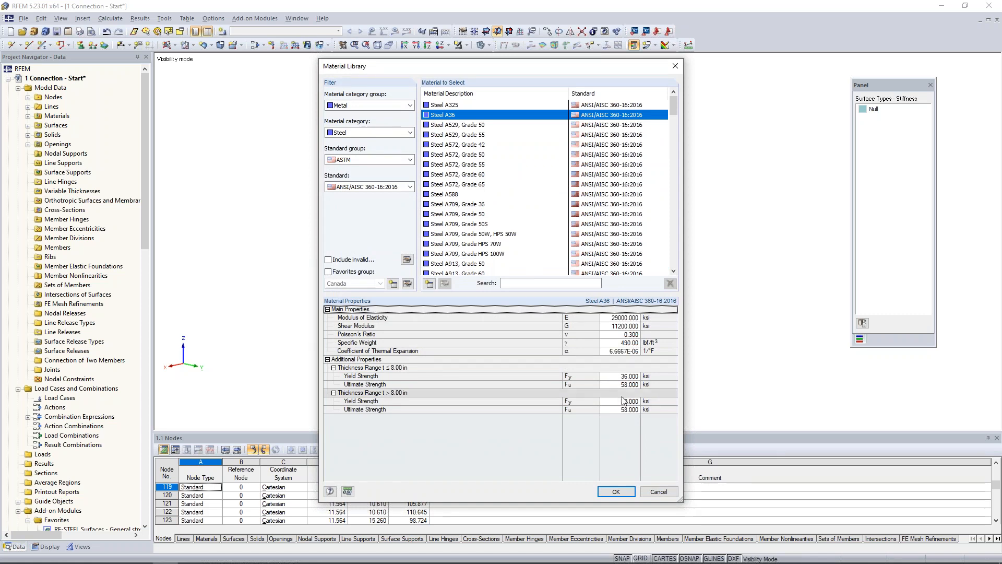
pyautogui.click(607, 492)
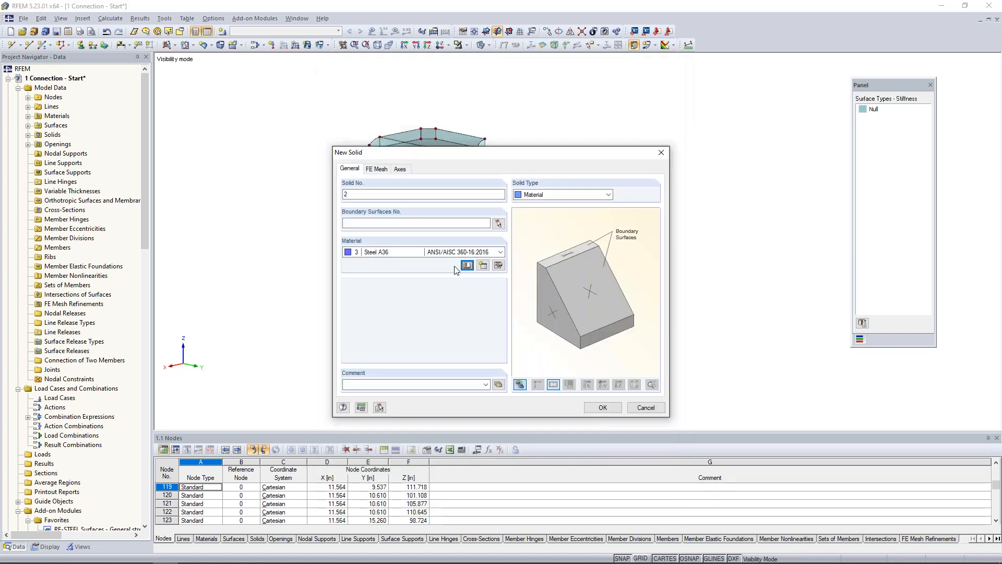
# Step: Try to create the solid from all boundary surfaces of the bracket plate, 9-38
pyautogui.click(498, 223)
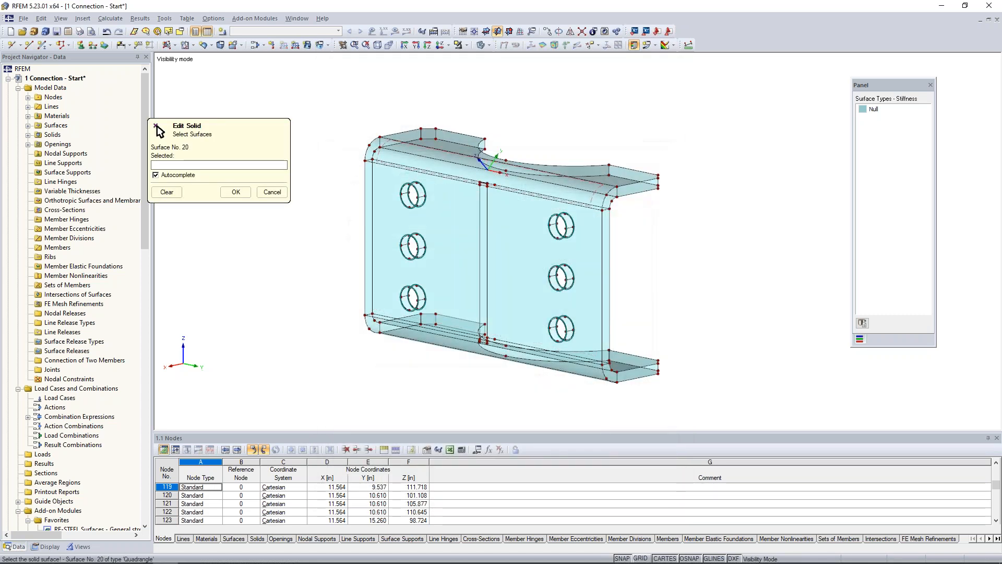
pyautogui.moveTo(342, 87); pyautogui.dragTo(723, 413)
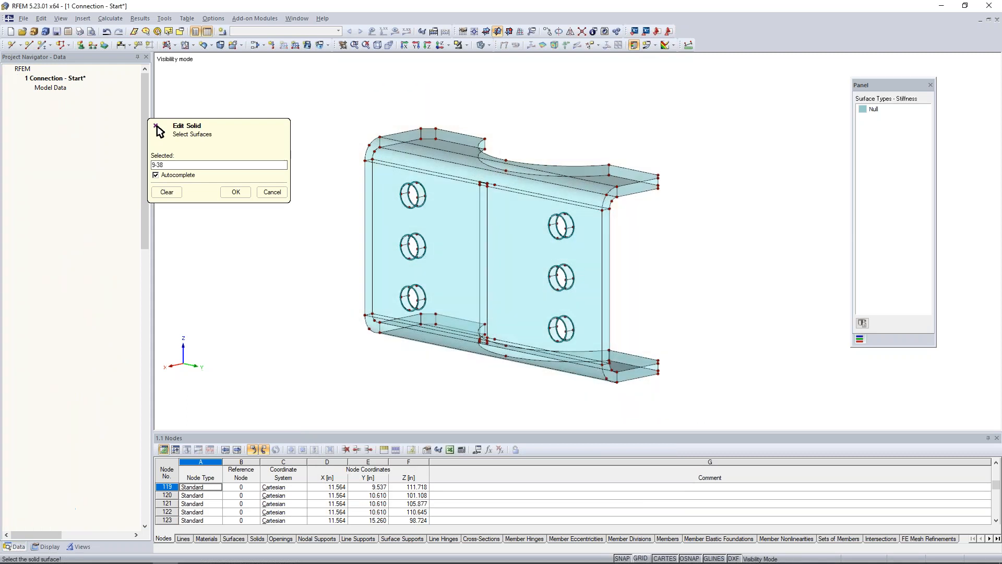
pyautogui.click(236, 195)
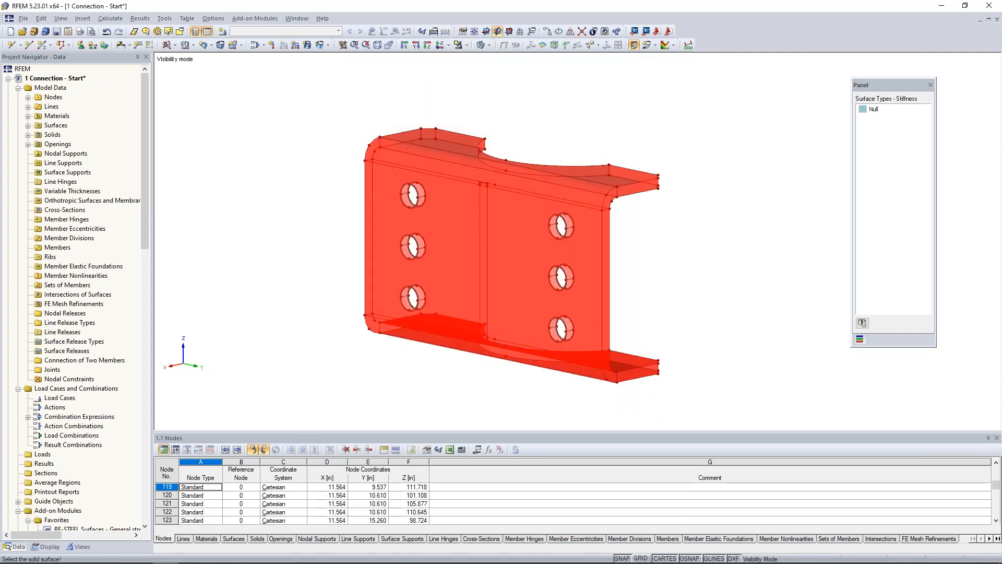
pyautogui.click(605, 408)
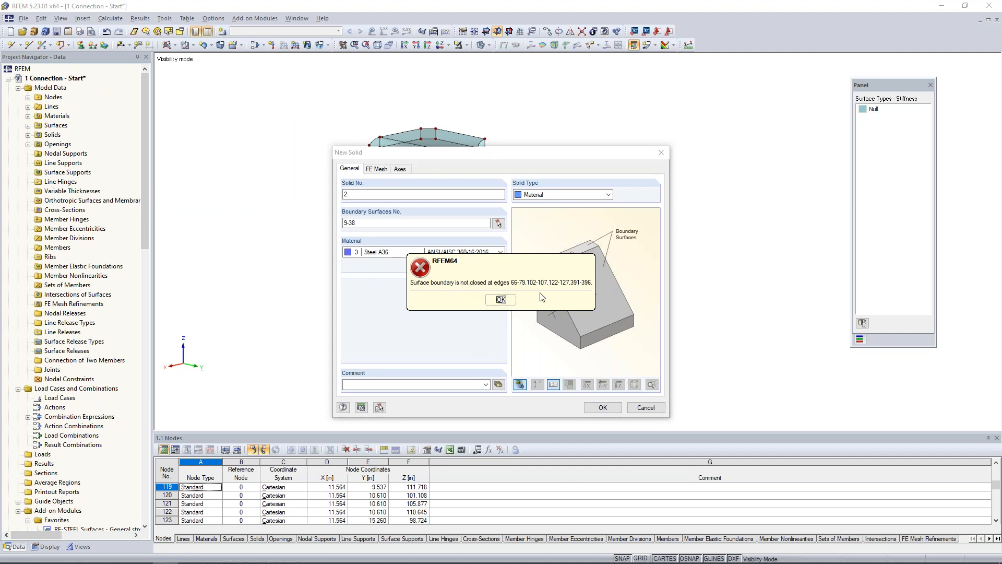
pyautogui.click(501, 299)
pyautogui.click(646, 407)
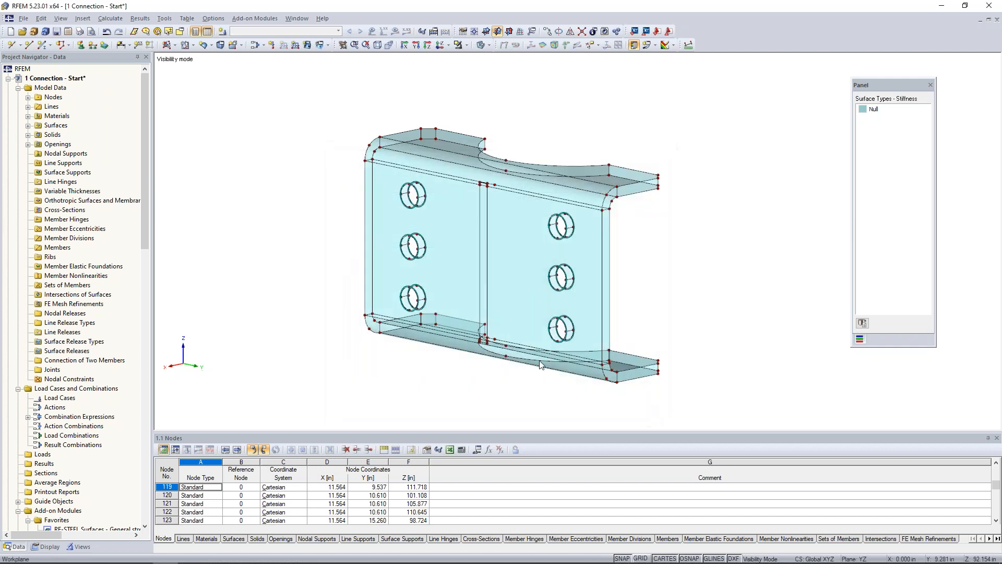
# Step: Create a quadrangle Null surface on the upper half of the far column's top bolt hole wall from its arcs and connecting lines
pyautogui.scroll(2, 408, 263)
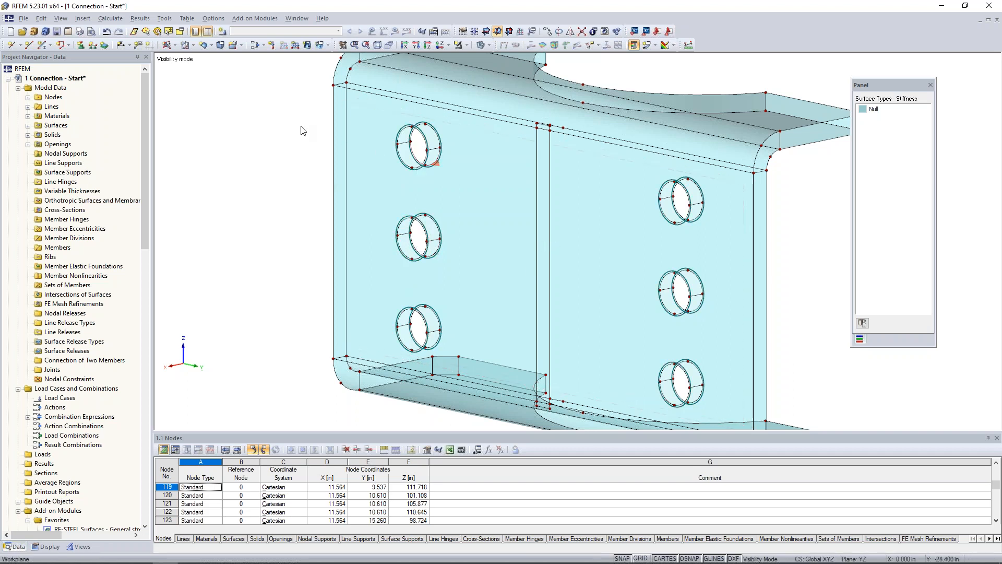
pyautogui.moveTo(298, 129); pyautogui.dragTo(280, 144, button='middle')
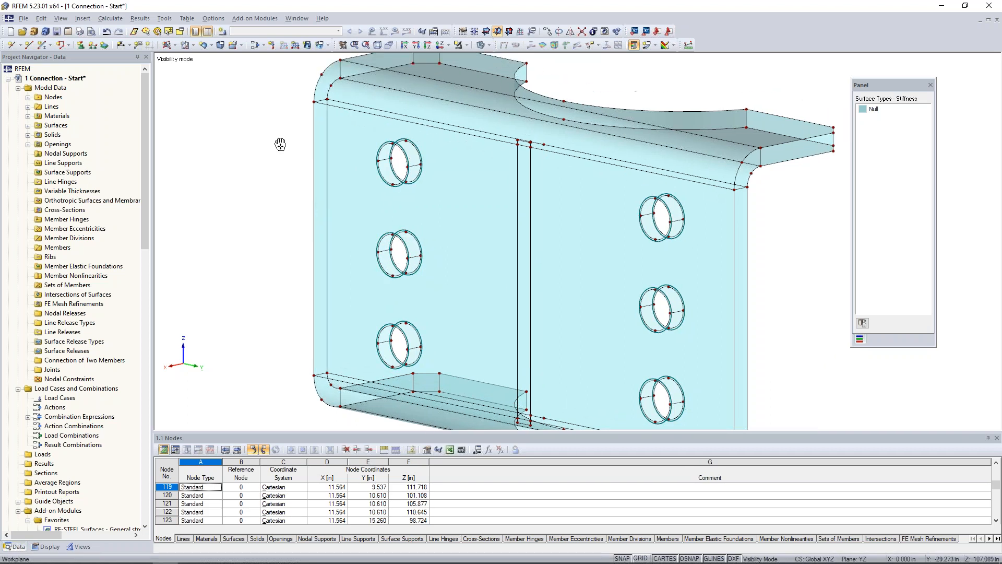
pyautogui.click(203, 46)
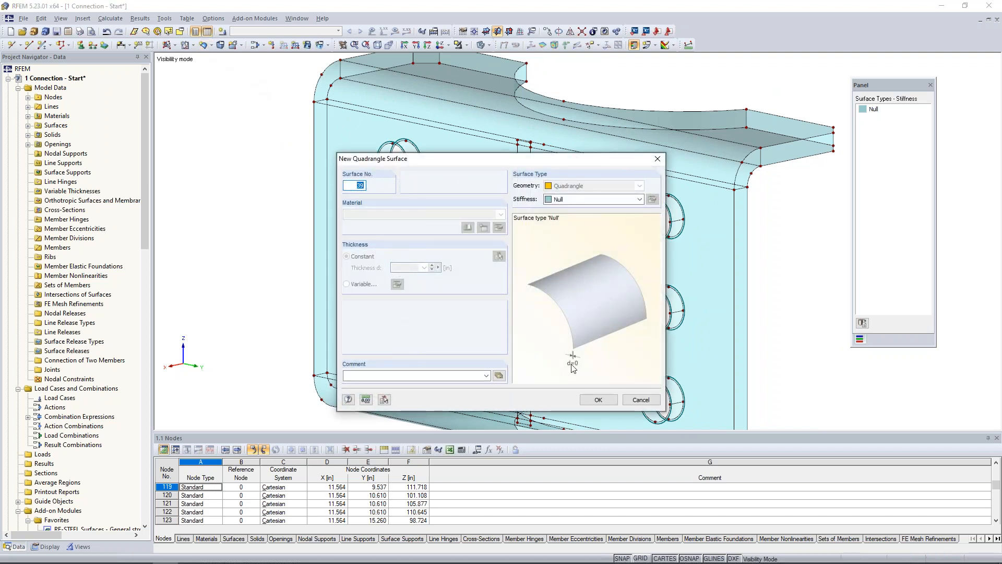
pyautogui.click(598, 399)
pyautogui.scroll(2, 159, 130)
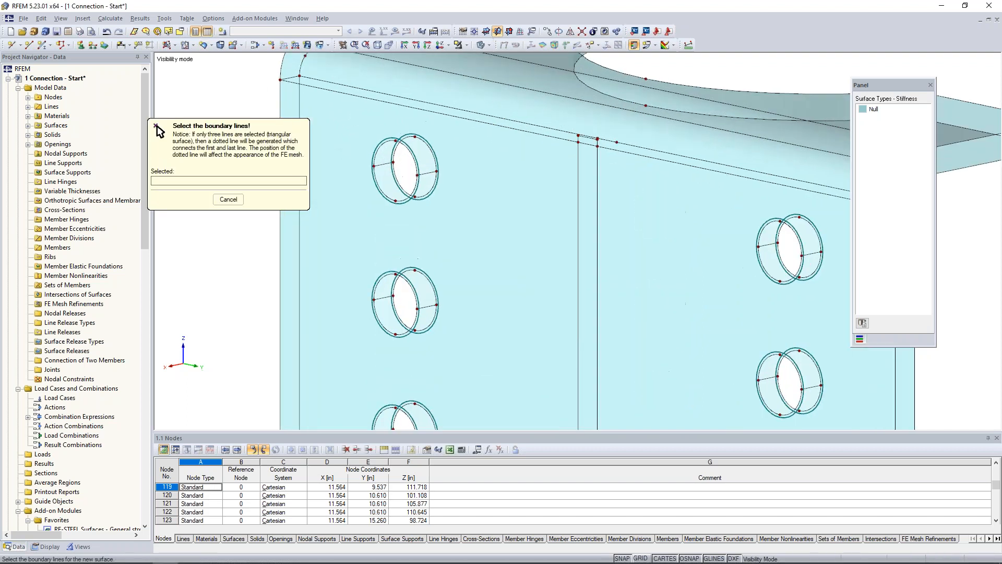
pyautogui.click(390, 142)
pyautogui.click(428, 173)
pyautogui.click(430, 155)
pyautogui.click(384, 164)
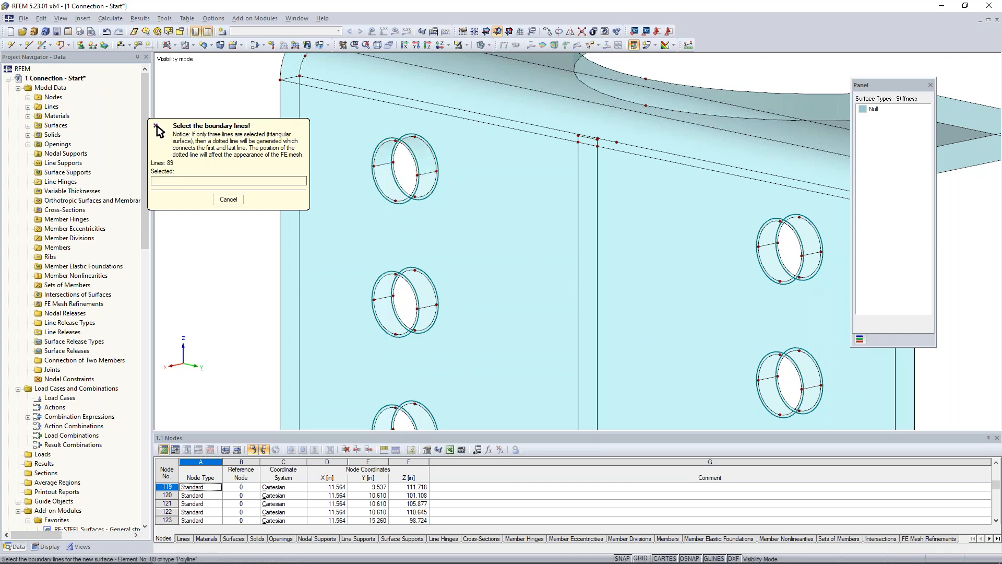
# Step: Create a matching quadrangle Null surface on the lower half of the same bolt hole's wall
pyautogui.click(384, 164)
pyautogui.click(381, 189)
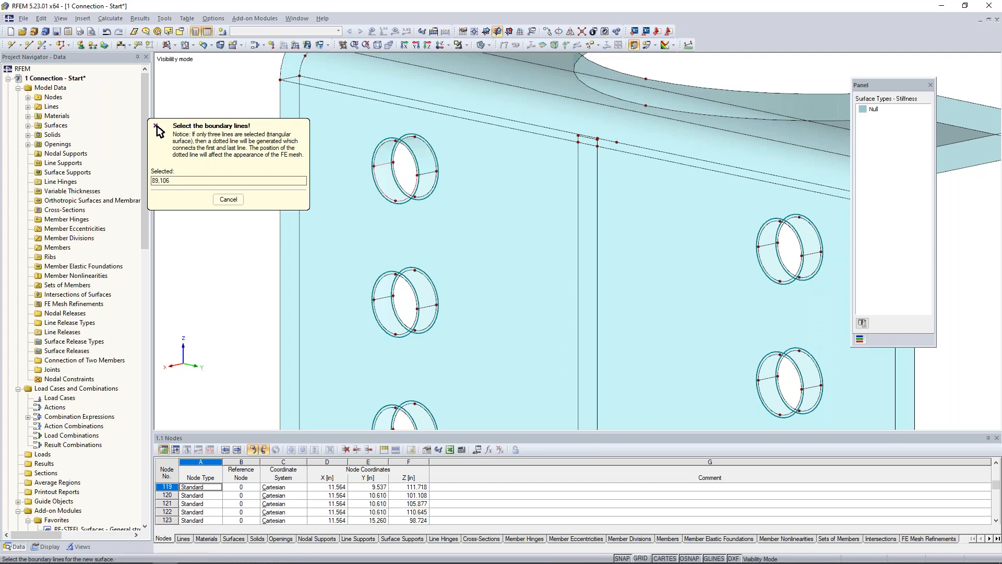
pyautogui.click(429, 191)
pyautogui.click(425, 173)
pyautogui.rightClick(251, 78)
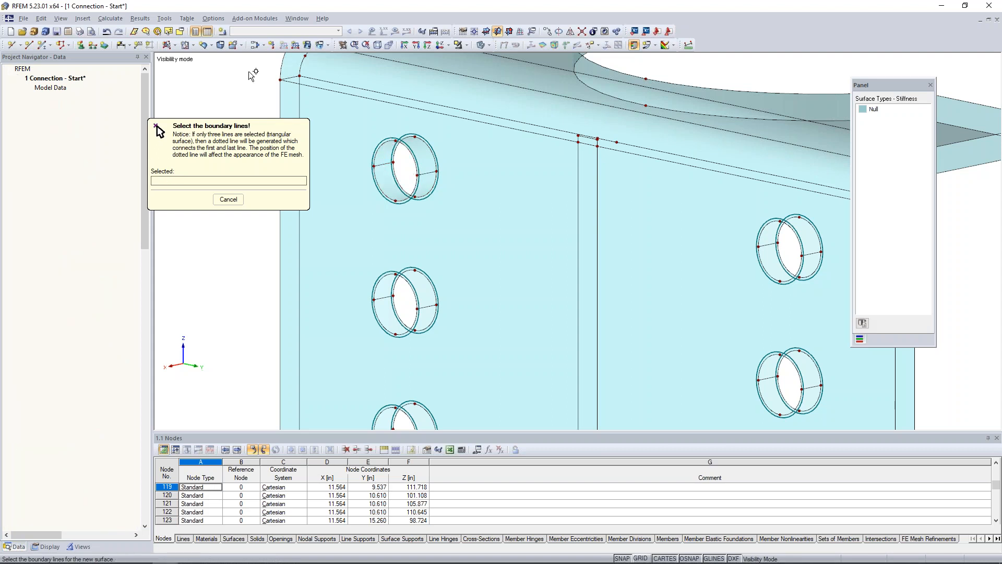
# Step: Copy the two hole wall surfaces from the far column's top bolt hole to the other five bolt holes
pyautogui.click(384, 179)
pyautogui.keyDown('ctrl'); pyautogui.click(384, 152); pyautogui.keyUp('ctrl')
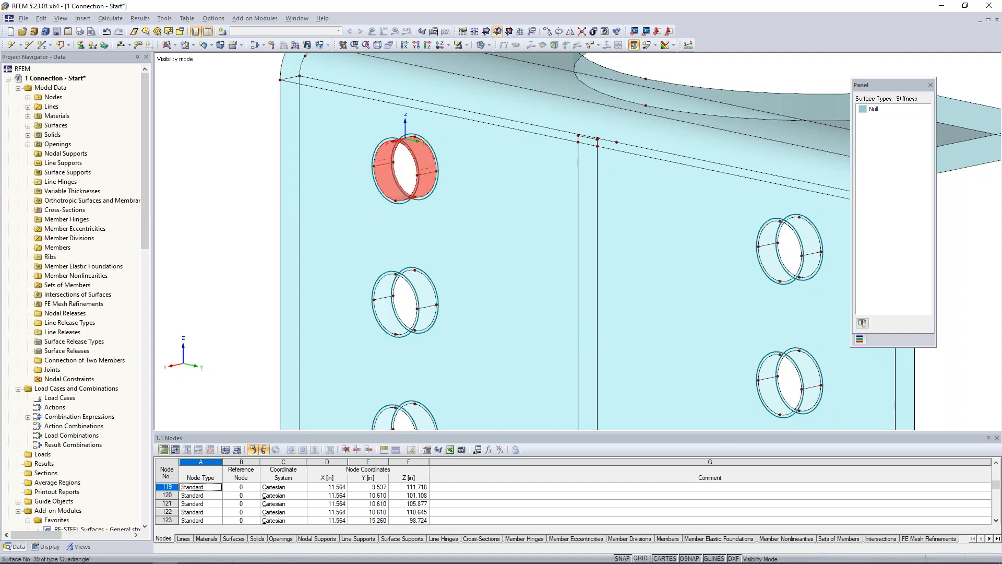
pyautogui.moveTo(438, 216); pyautogui.dragTo(426, 149, button='middle')
pyautogui.scroll(-1, 427, 153)
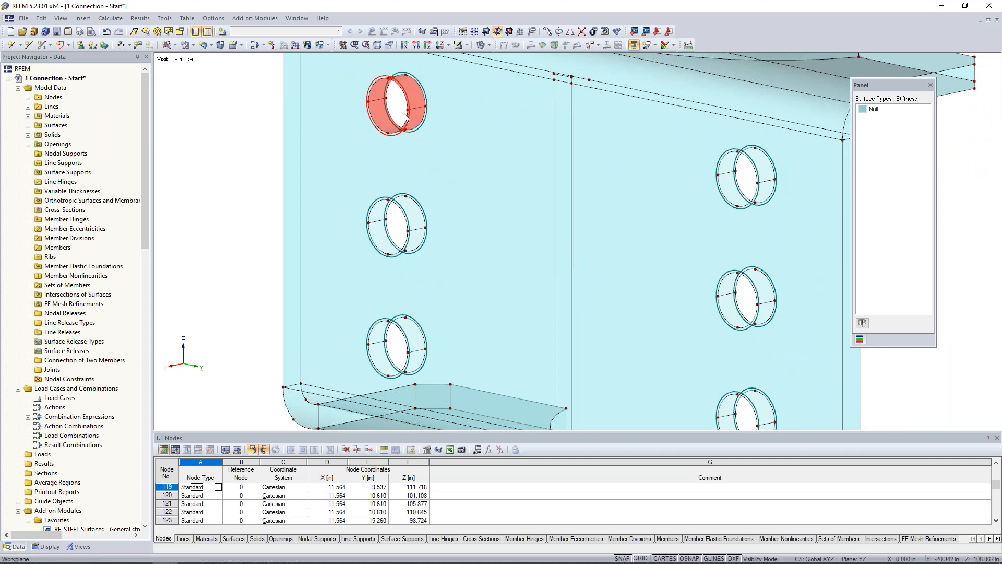
pyautogui.keyDown('ctrl'); pyautogui.moveTo(407, 110); pyautogui.dragTo(763, 185); pyautogui.keyUp('ctrl')
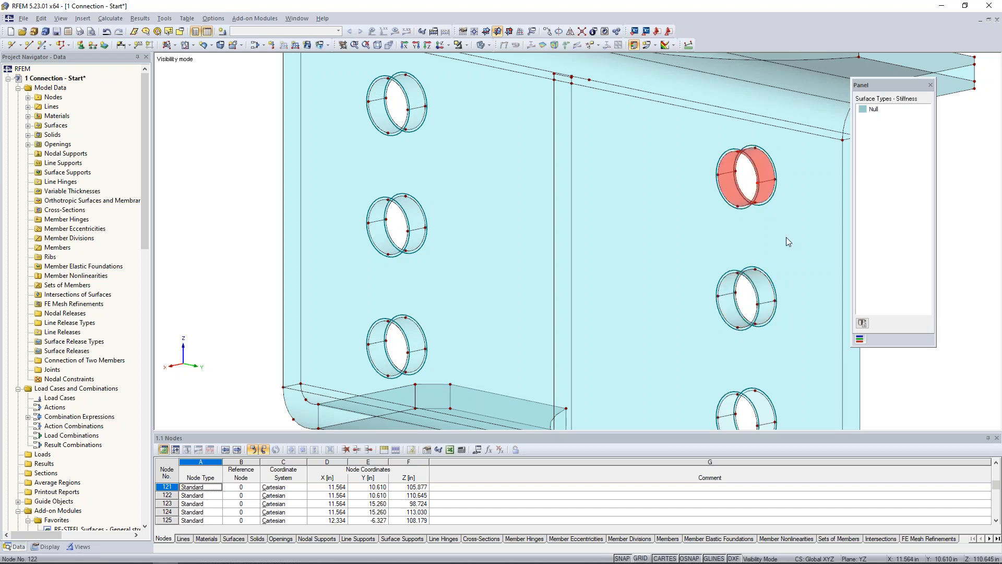
pyautogui.moveTo(668, 137); pyautogui.dragTo(634, 102, button='middle')
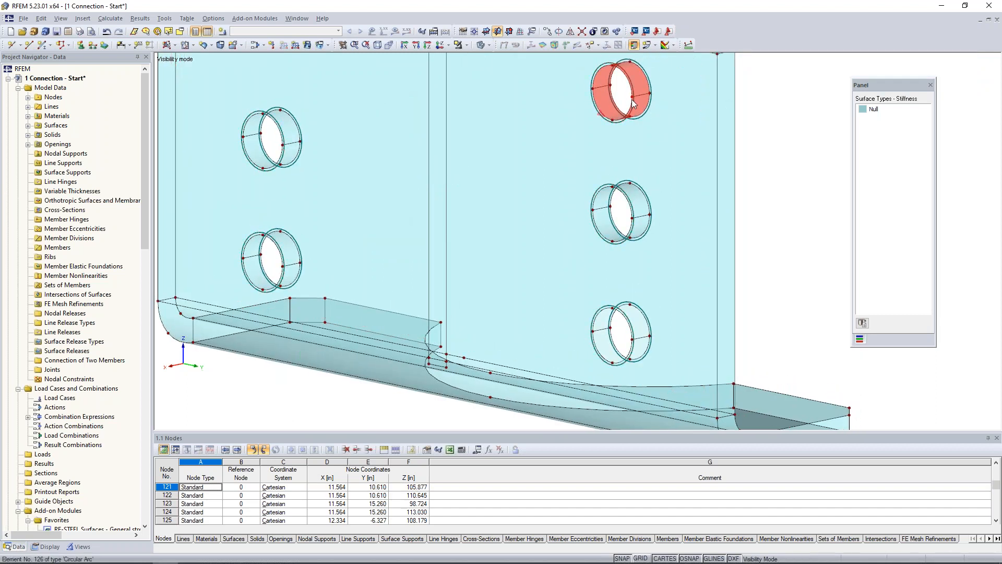
pyautogui.keyDown('ctrl'); pyautogui.moveTo(632, 97); pyautogui.dragTo(632, 340); pyautogui.keyUp('ctrl')
pyautogui.scroll(-14, 781, 269)
pyautogui.click(781, 269)
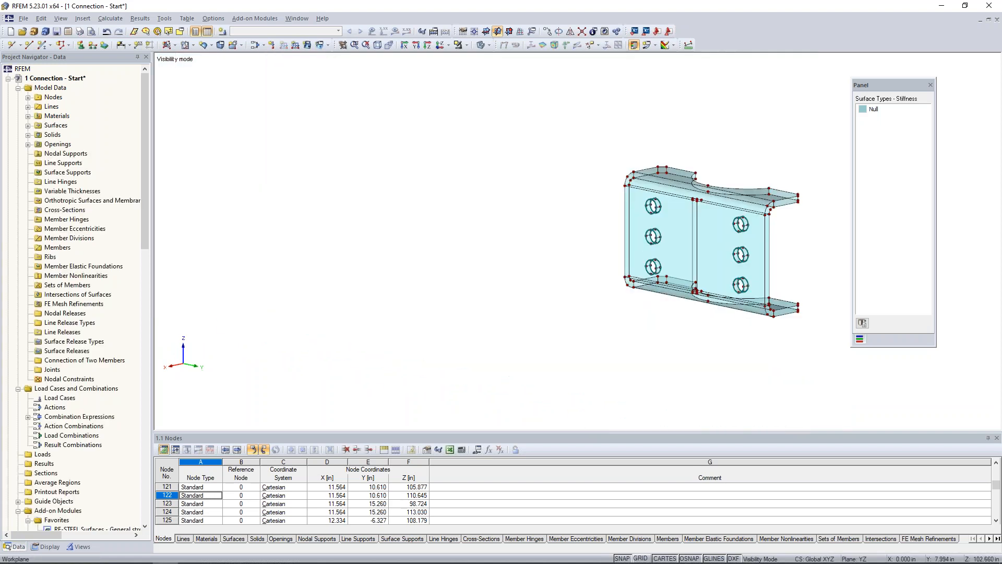
# Step: Connect the lines across the whole bracket plate by applying Connect Lines or Members to a window around it
pyautogui.moveTo(777, 257); pyautogui.dragTo(613, 257, button='middle')
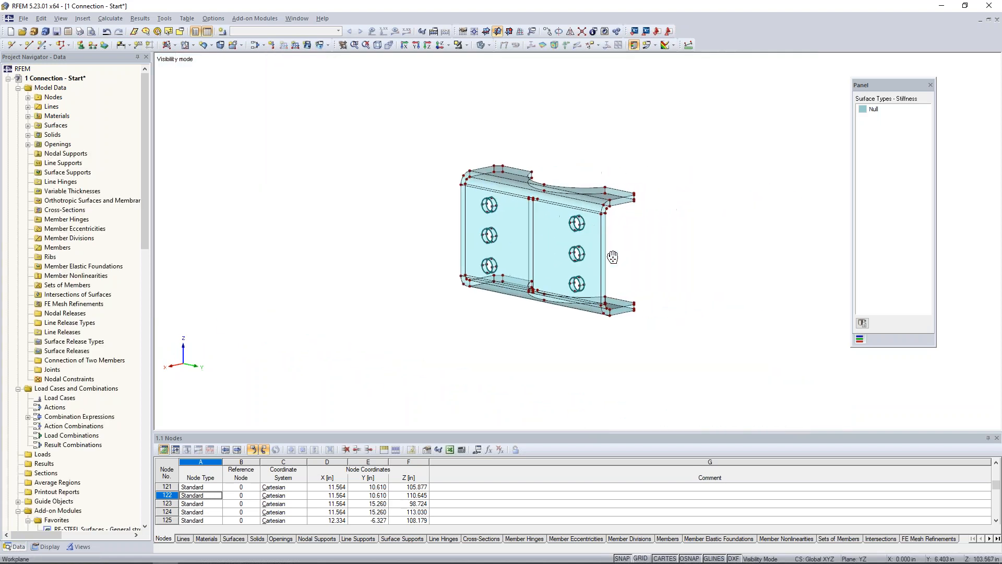
pyautogui.click(583, 31)
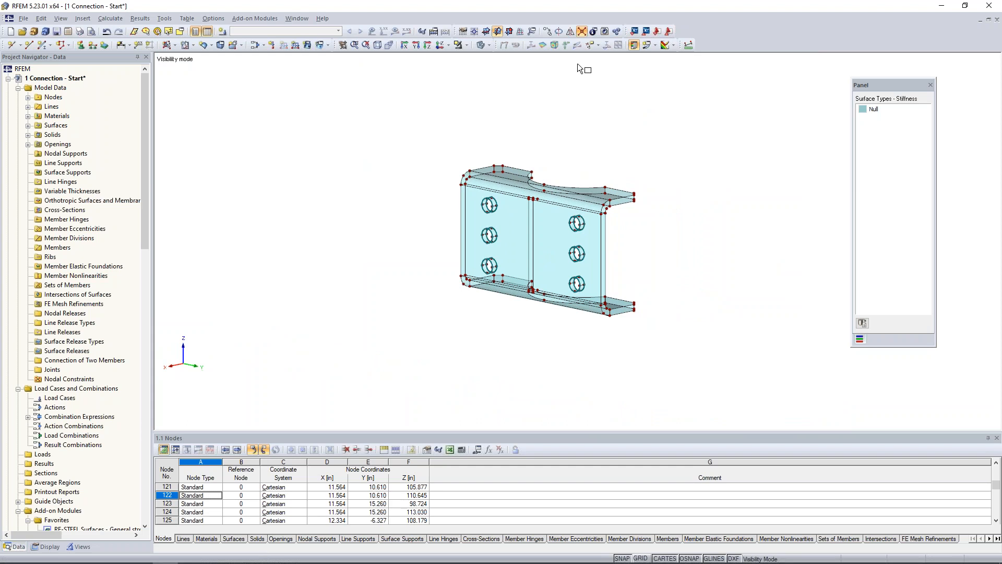
pyautogui.moveTo(409, 111); pyautogui.dragTo(734, 376)
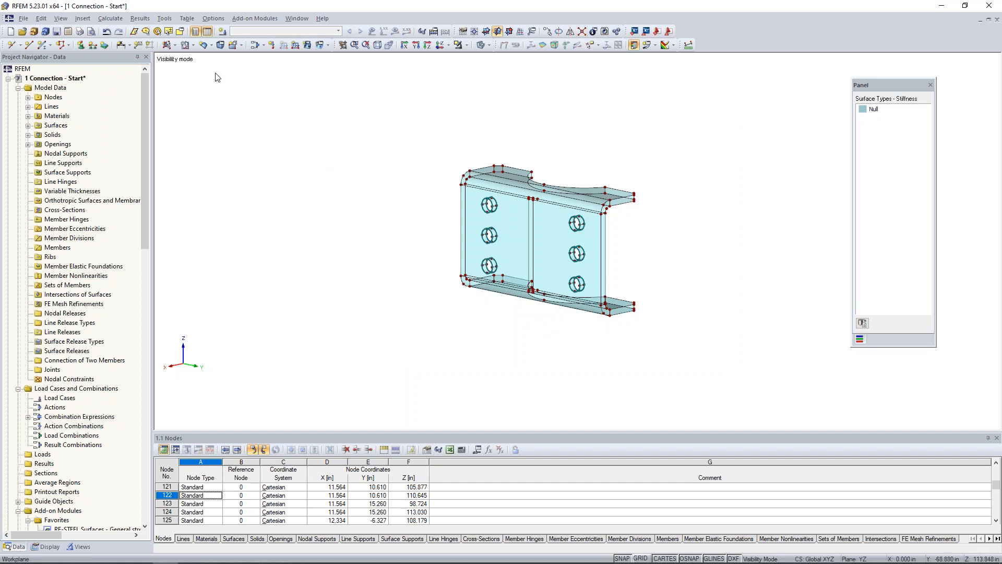
# Step: Create a material-type solid in Steel A36 from all of the bracket plate's boundary surfaces, 9-50
pyautogui.click(219, 45)
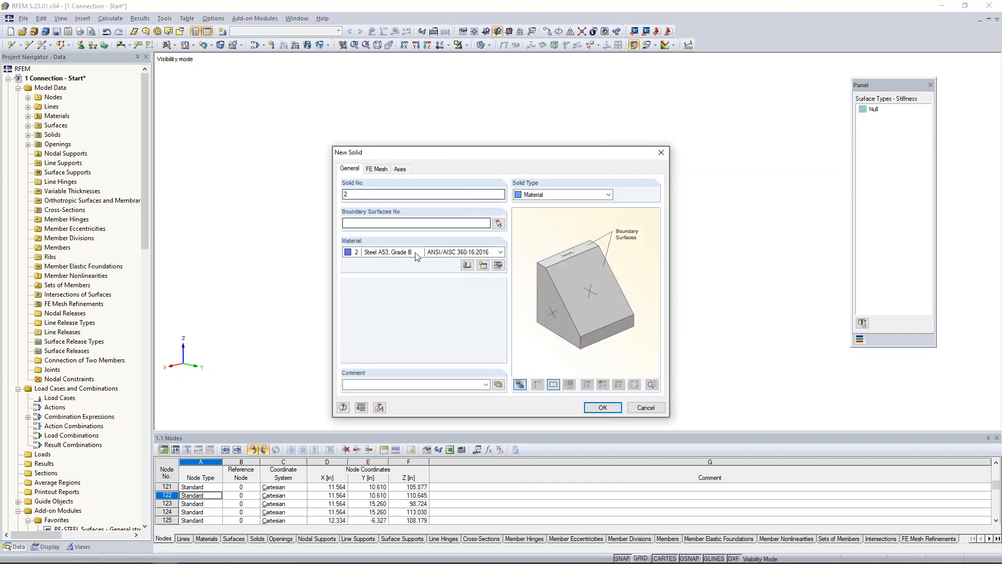
pyautogui.click(416, 253)
pyautogui.click(391, 278)
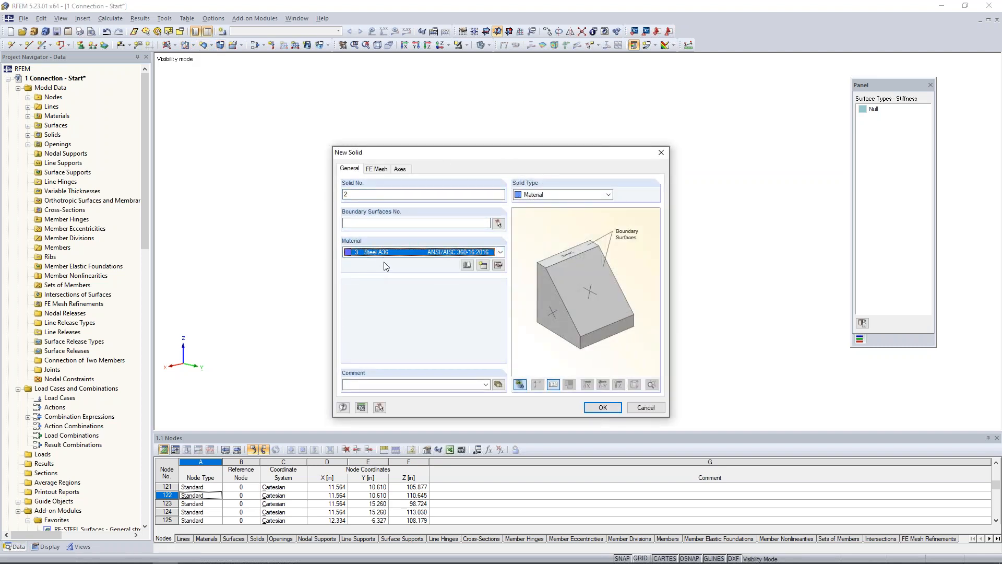
pyautogui.click(499, 223)
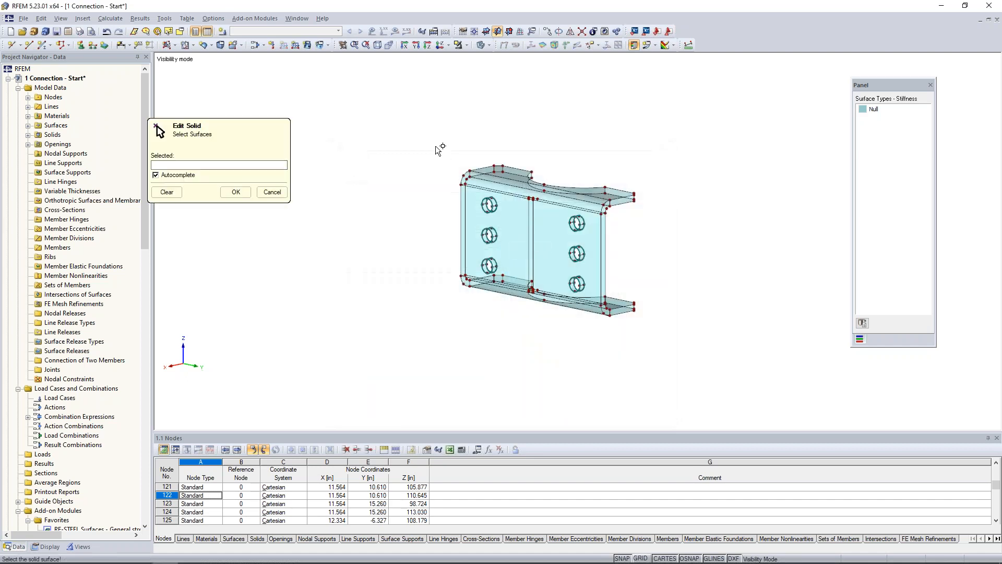
pyautogui.moveTo(548, 260); pyautogui.dragTo(674, 352)
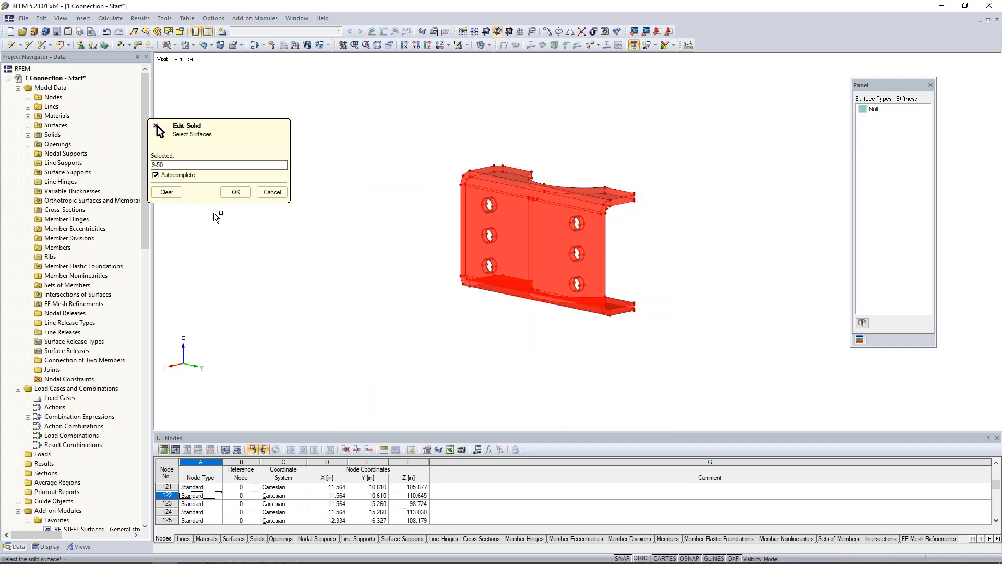
pyautogui.click(232, 192)
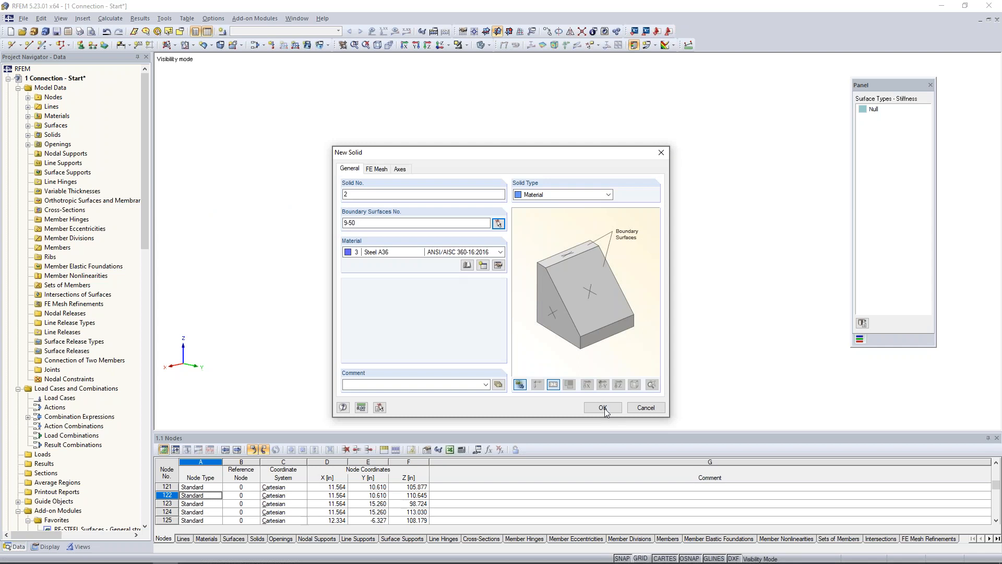
pyautogui.click(603, 407)
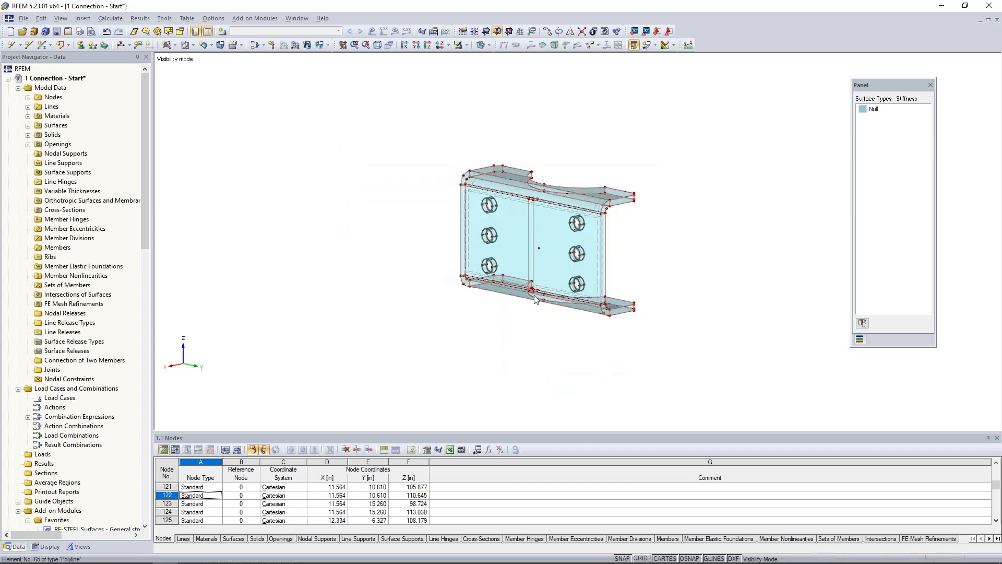
# Step: Cancel the visibility mode to show the whole connection model again
pyautogui.scroll(3, 535, 335)
pyautogui.moveTo(535, 335); pyautogui.dragTo(496, 373, button='middle')
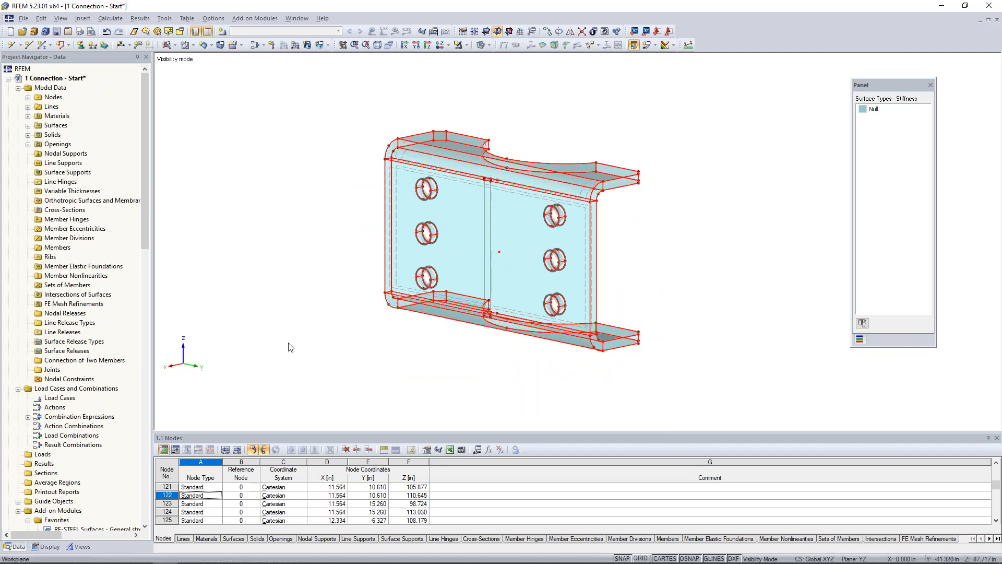
pyautogui.click(463, 45)
pyautogui.click(475, 134)
# Step: Colour the graphics according to material and set the colour of Steel A53, Grade B to green
pyautogui.click(53, 546)
pyautogui.scroll(-10, 75, 400)
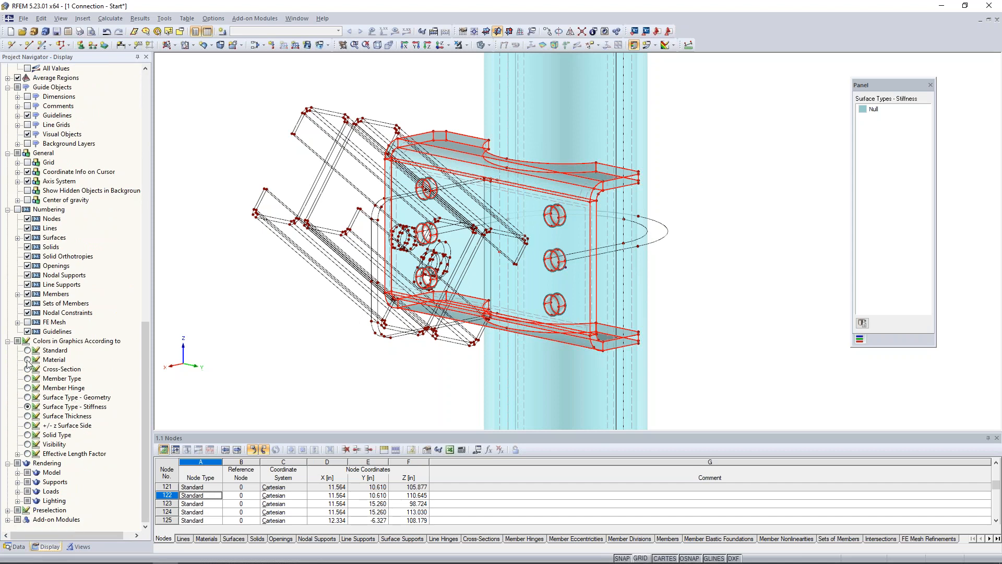
pyautogui.click(28, 359)
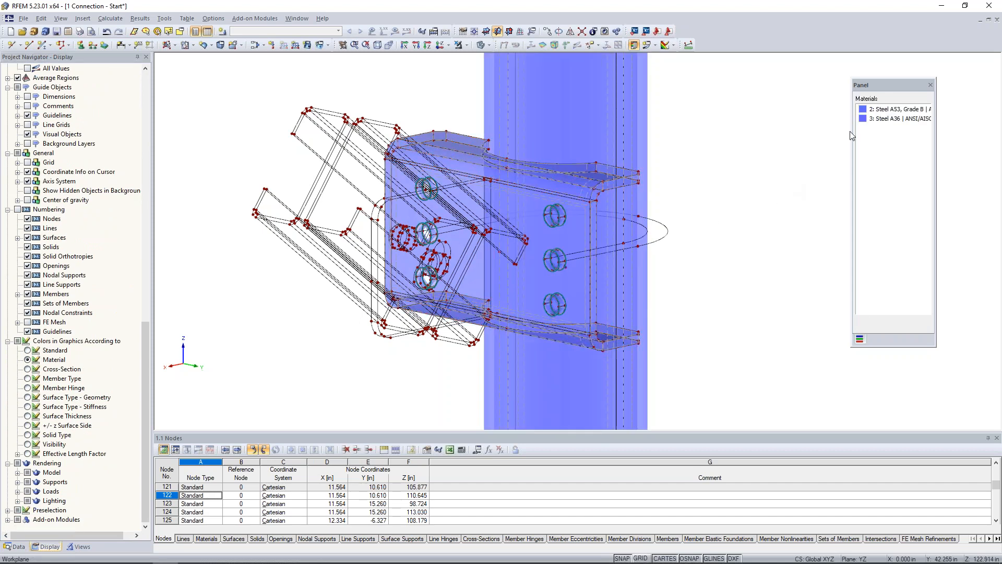
pyautogui.doubleClick(863, 110)
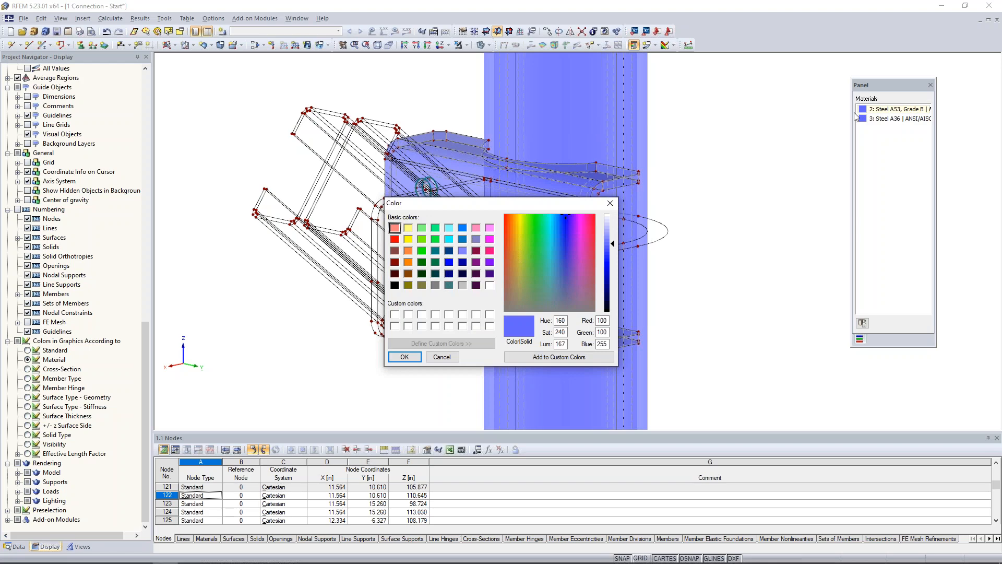
pyautogui.click(422, 250)
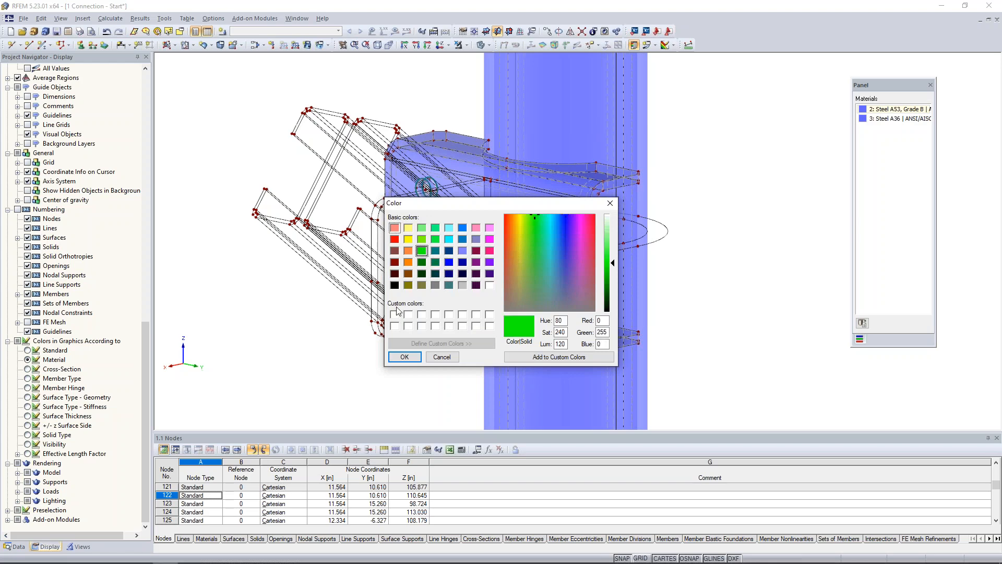
pyautogui.click(404, 357)
# Step: In wireframe display, create an opening from the two arcs and two short end lines bounding the curved cutout of the bracket's upper flange
pyautogui.keyDown('ctrl'); pyautogui.moveTo(746, 234); pyautogui.dragTo(635, 310, button='middle'); pyautogui.keyUp('ctrl')
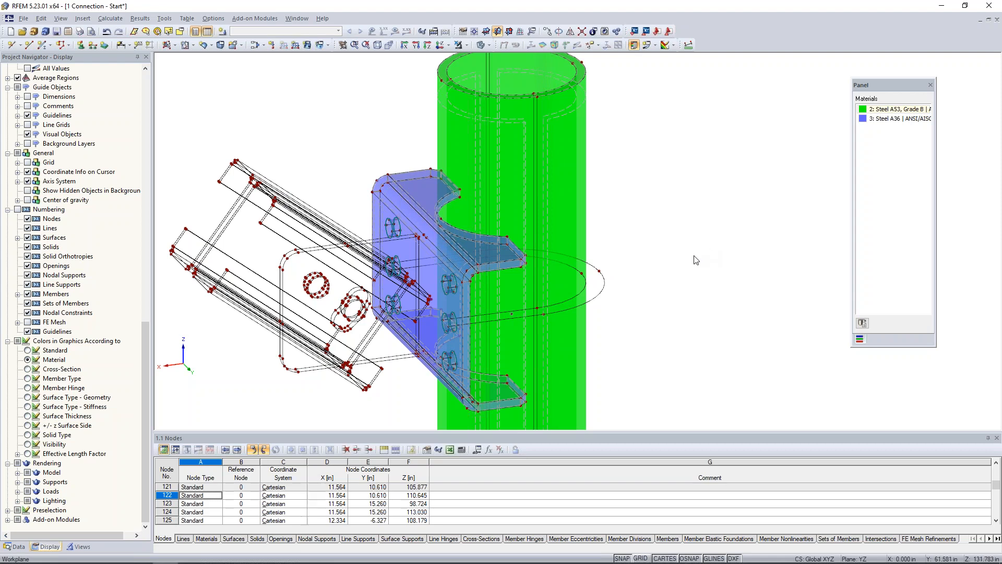
pyautogui.scroll(2, 645, 245)
pyautogui.scroll(2, 405, 219)
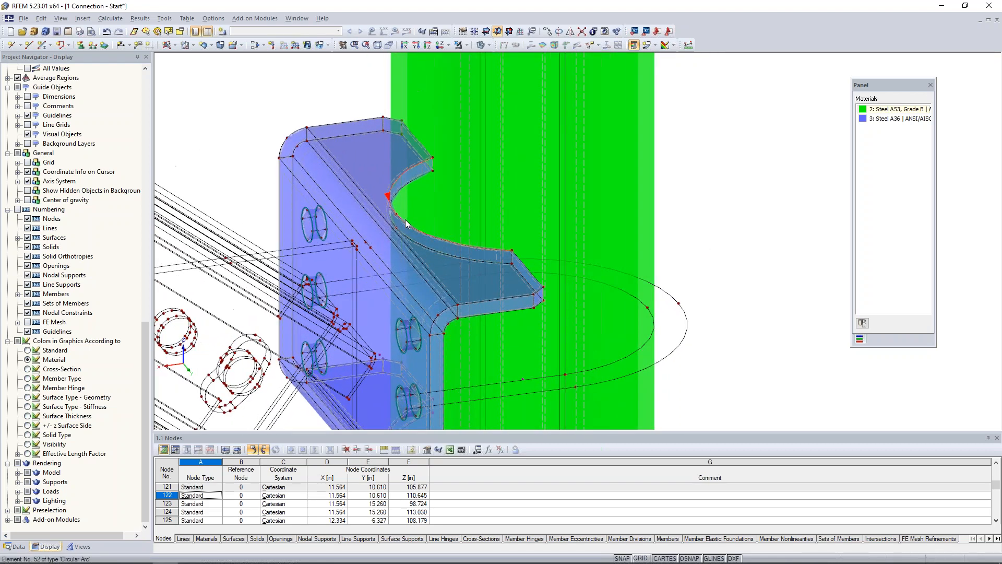
pyautogui.scroll(2, 405, 219)
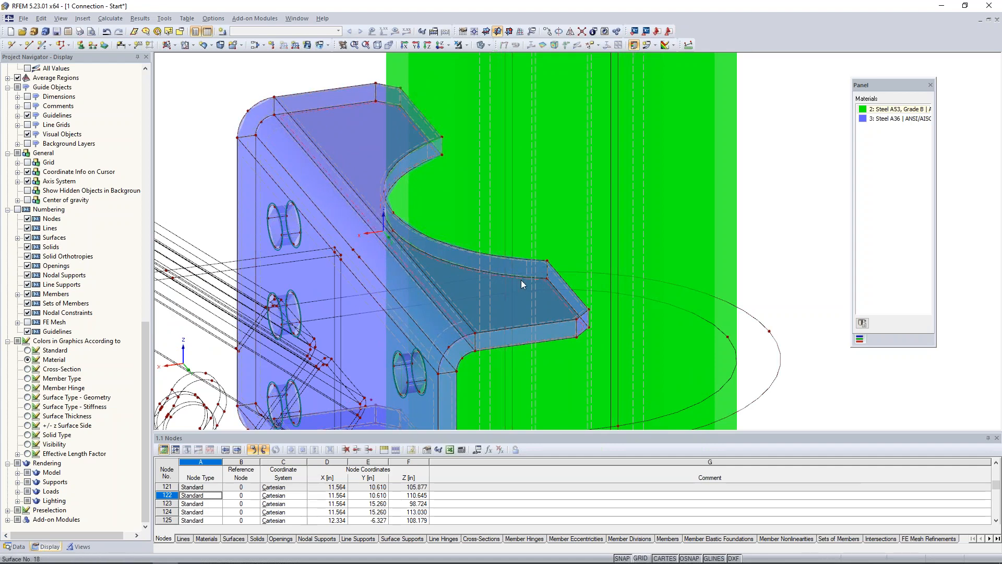
pyautogui.scroll(-2, 521, 280)
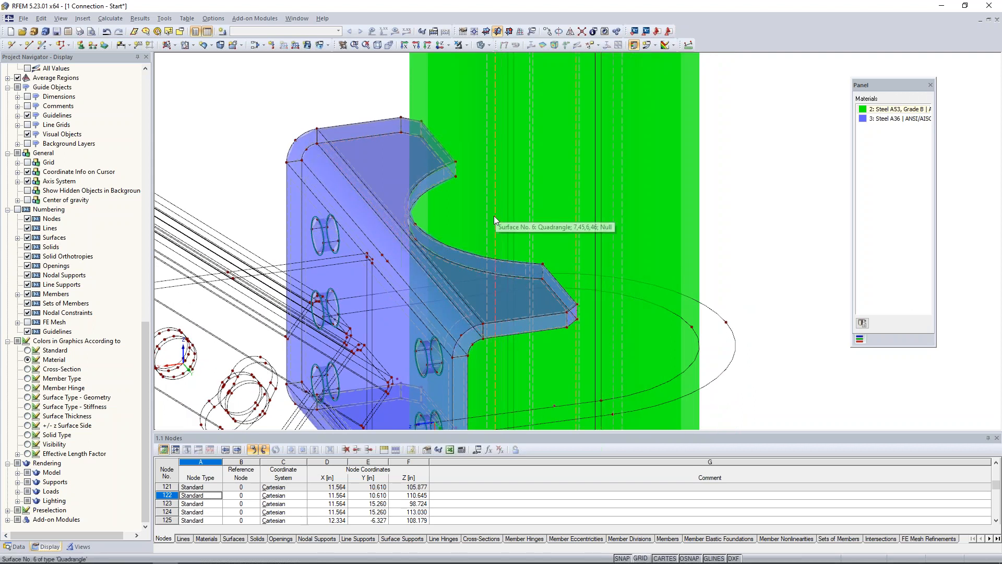
pyautogui.scroll(-1, 493, 218)
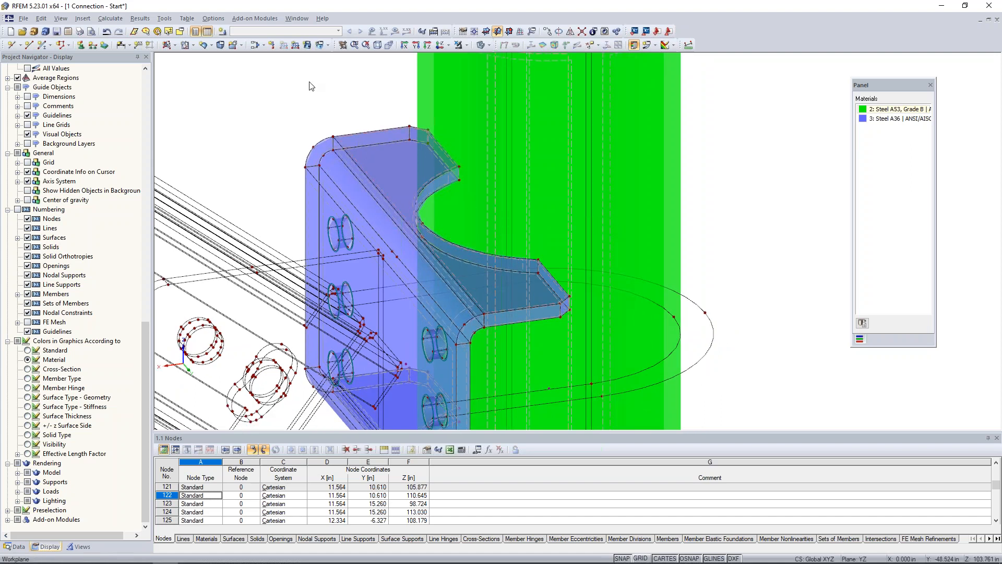
pyautogui.click(193, 46)
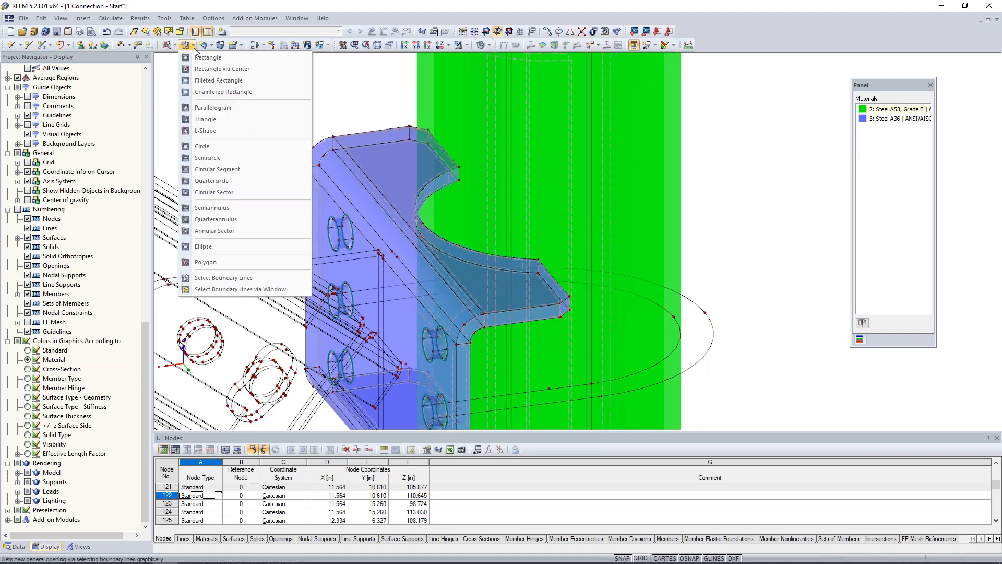
pyautogui.click(219, 278)
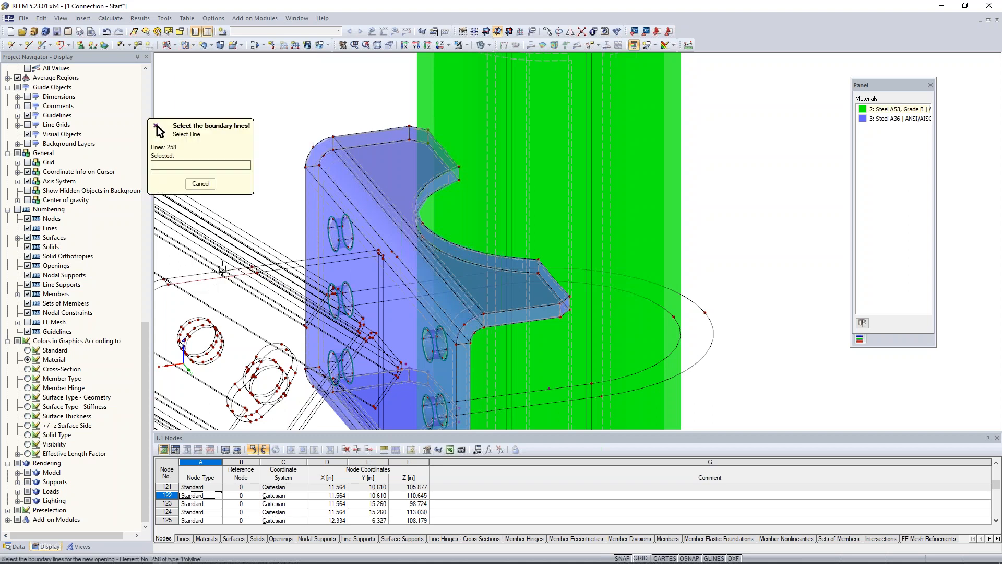
pyautogui.click(483, 45)
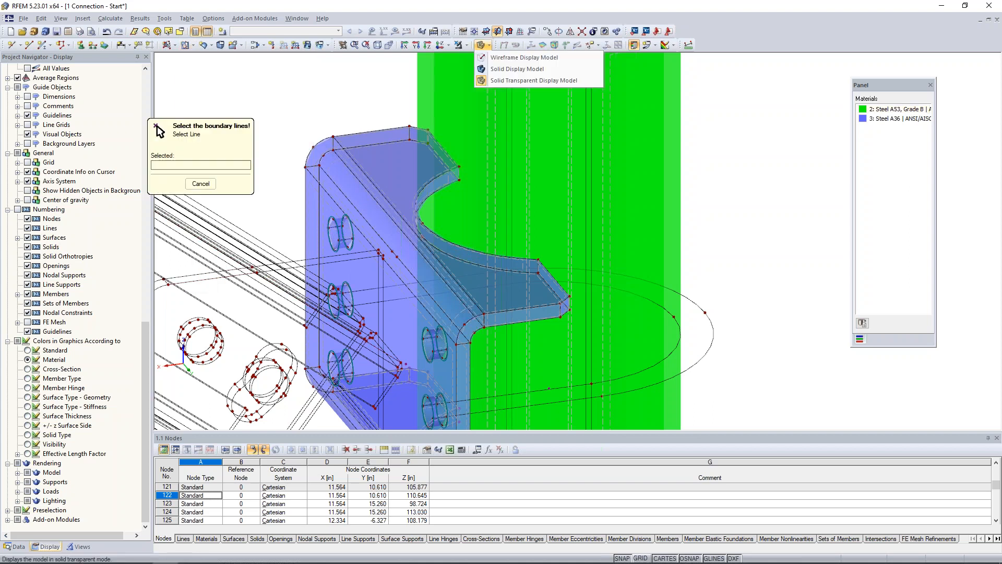
pyautogui.click(492, 56)
pyautogui.click(441, 175)
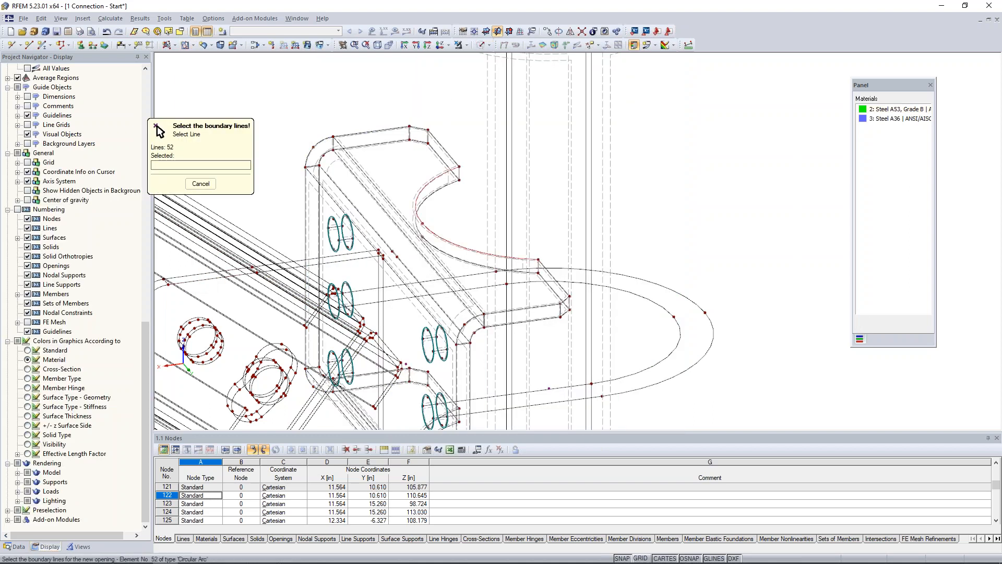
pyautogui.click(448, 182)
pyautogui.click(529, 259)
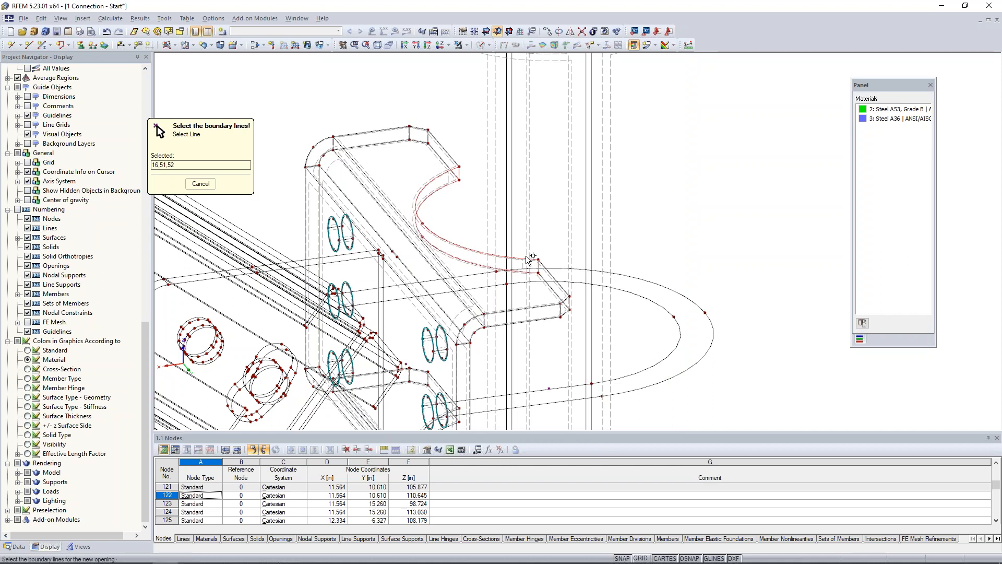
pyautogui.click(538, 267)
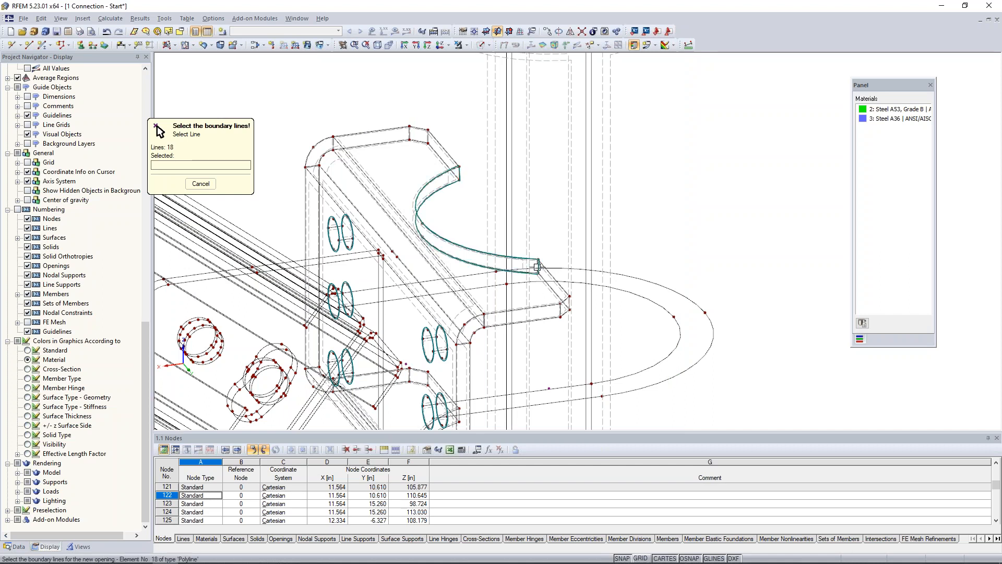
pyautogui.rightClick(417, 91)
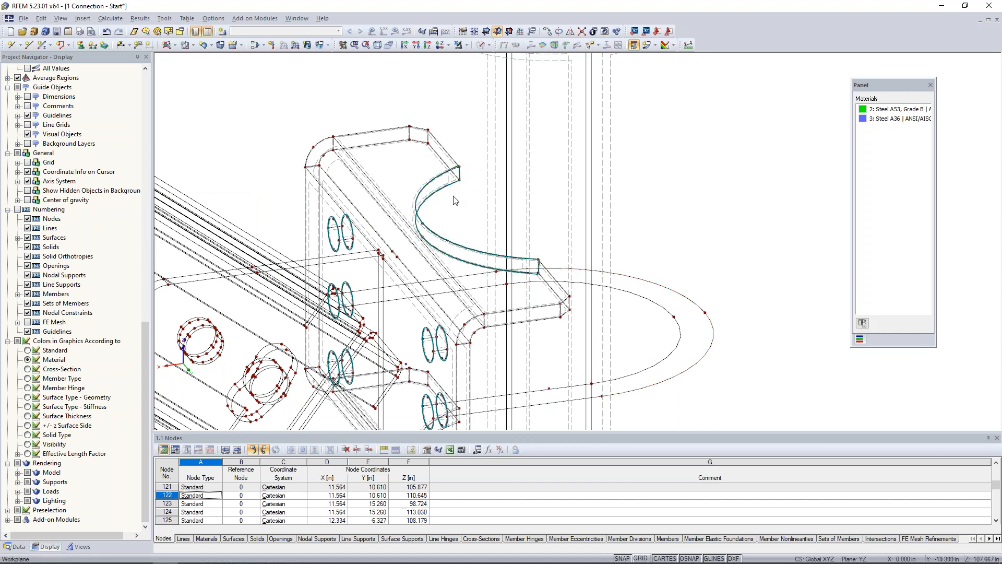
pyautogui.scroll(2, 454, 200)
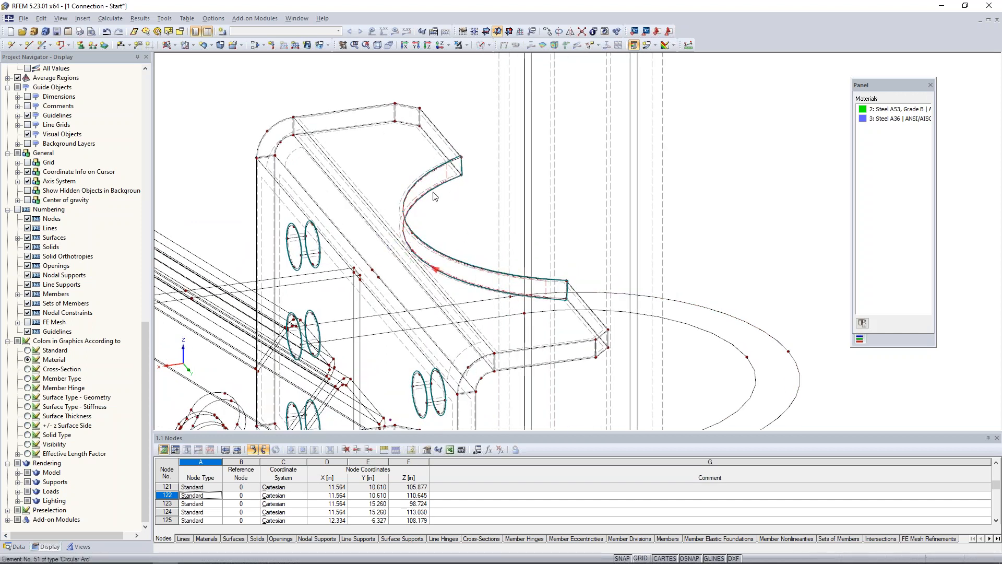
pyautogui.scroll(-1, 443, 189)
pyautogui.scroll(-2, 444, 192)
pyautogui.moveTo(670, 243); pyautogui.dragTo(666, 165, button='middle')
pyautogui.scroll(-1, 666, 165)
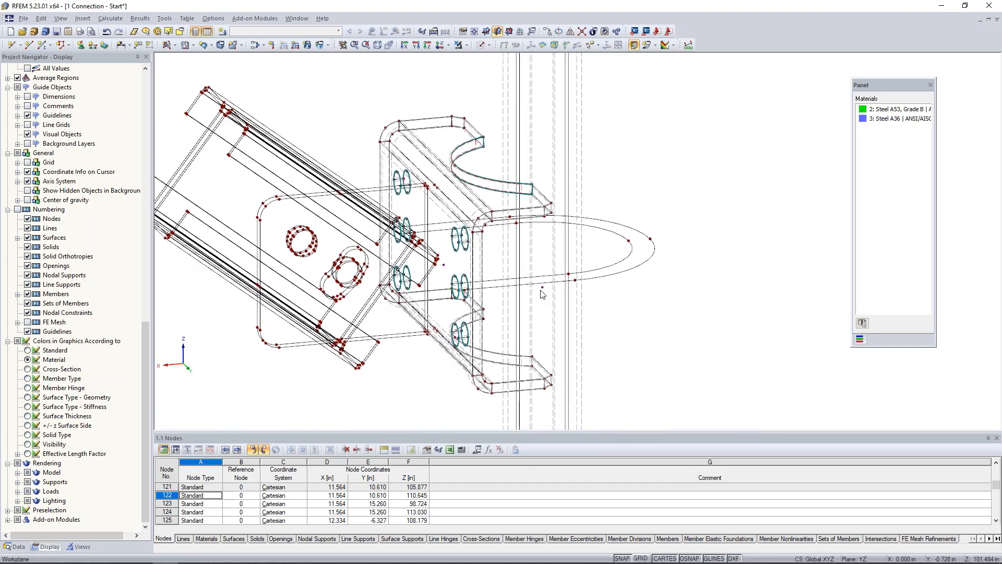
pyautogui.doubleClick(542, 291)
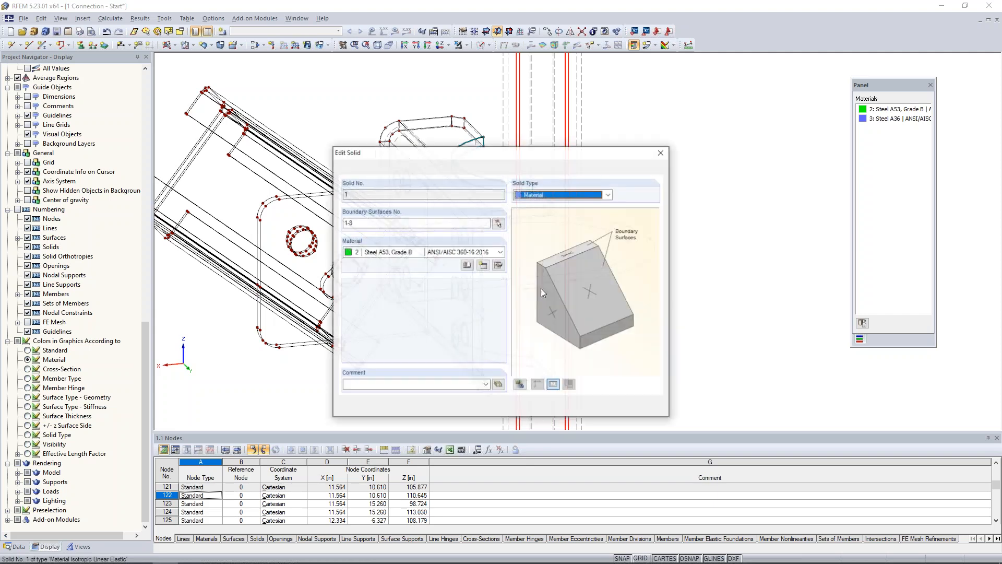
pyautogui.click(663, 154)
# Step: Select the column's quadrangle surface on the bracket side and check its position in the solid transparent display
pyautogui.keyDown('ctrl'); pyautogui.moveTo(662, 142); pyautogui.dragTo(693, 179, button='middle'); pyautogui.keyUp('ctrl')
pyautogui.scroll(-1, 692, 179)
pyautogui.click(554, 75)
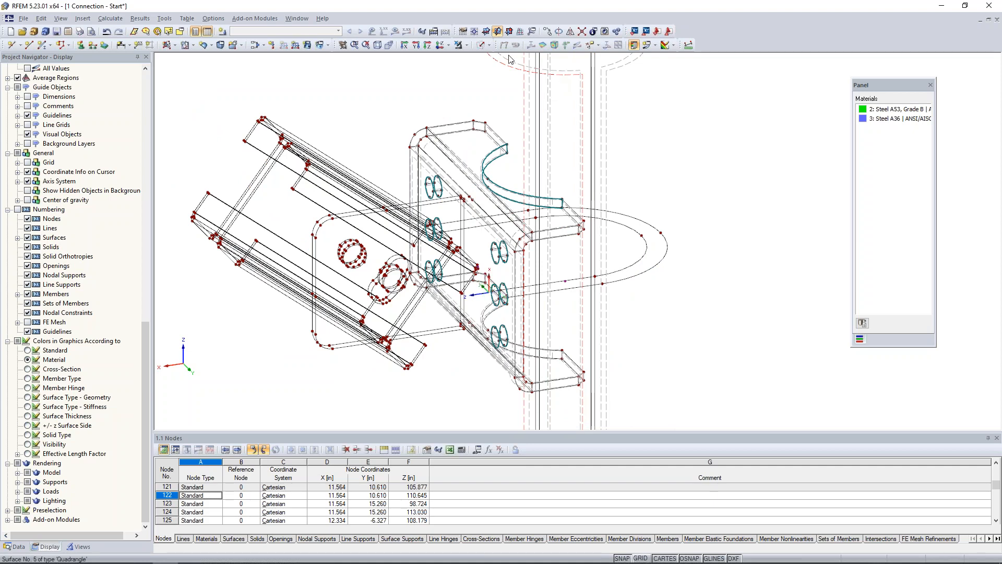
pyautogui.click(485, 45)
pyautogui.click(571, 82)
pyautogui.moveTo(742, 148)
pyautogui.keyDown('ctrl'); pyautogui.mouseDown(button='middle')
pyautogui.moveTo(675, 171)
pyautogui.moveTo(727, 144)
pyautogui.mouseUp(button='middle'); pyautogui.keyUp('ctrl')
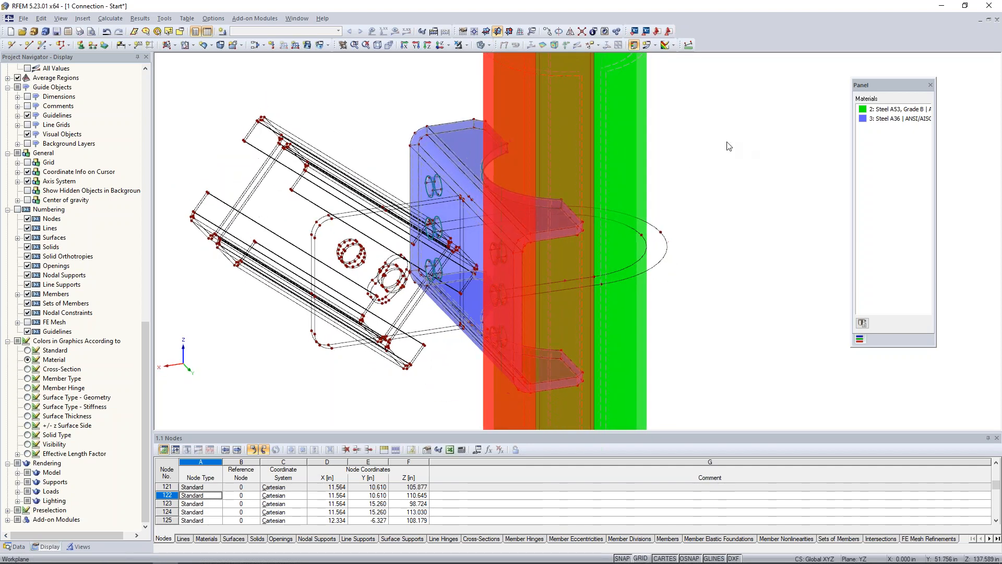
# Step: In wireframe display, assign the upper flange's cutout opening 13 as an integrated opening of the column's bracket-side surface 5
pyautogui.click(485, 45)
pyautogui.click(527, 58)
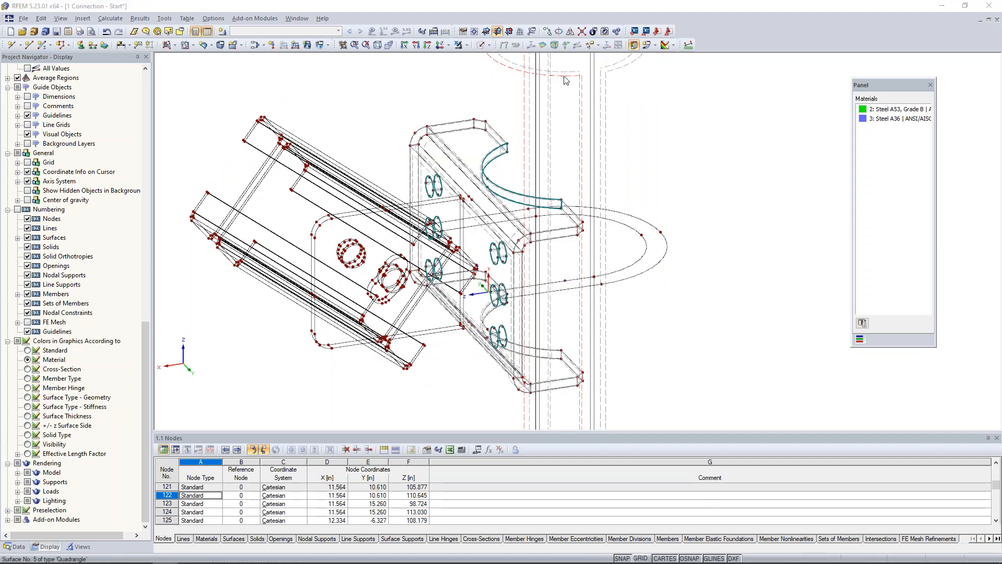
pyautogui.doubleClick(565, 80)
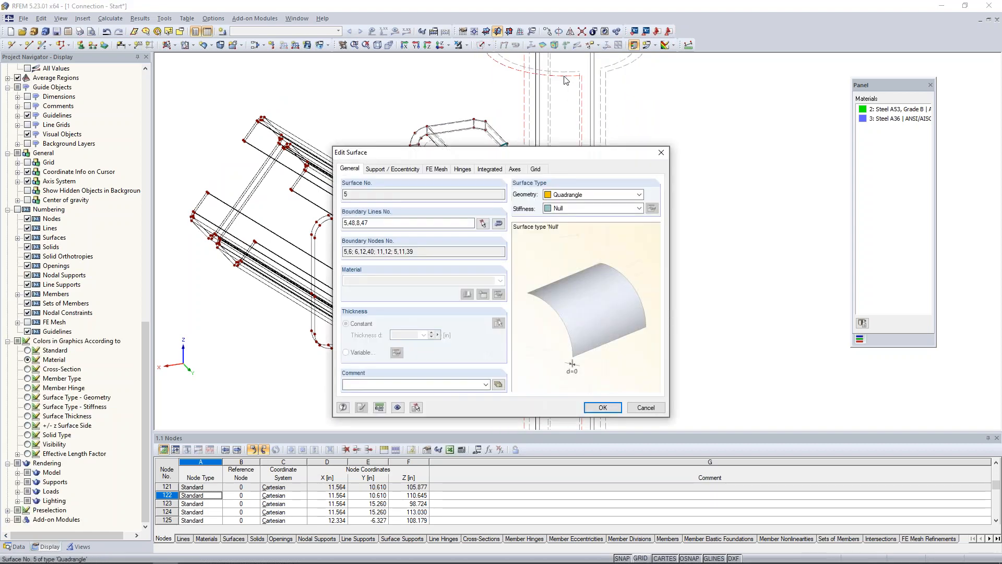
pyautogui.click(491, 169)
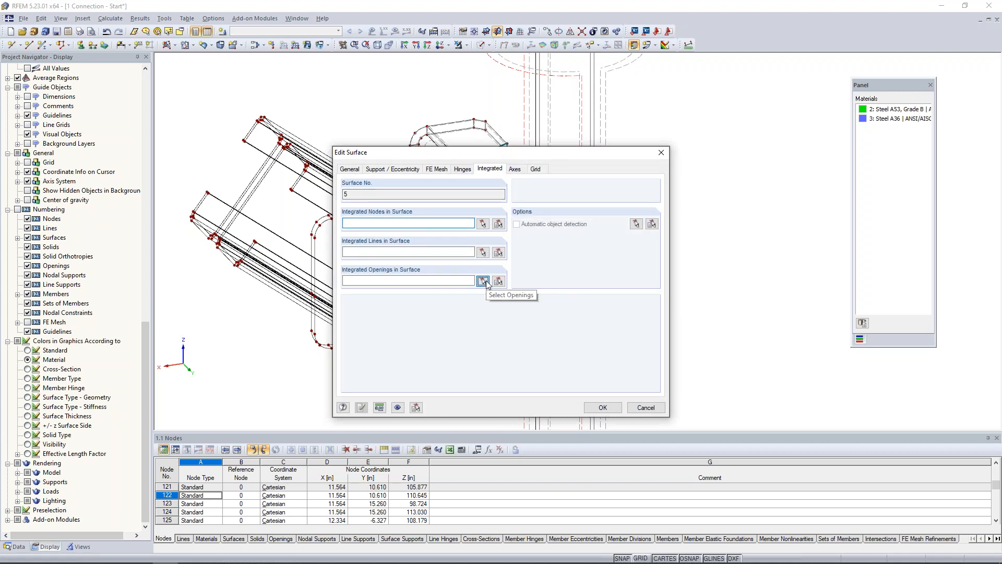
pyautogui.click(483, 281)
pyautogui.click(520, 193)
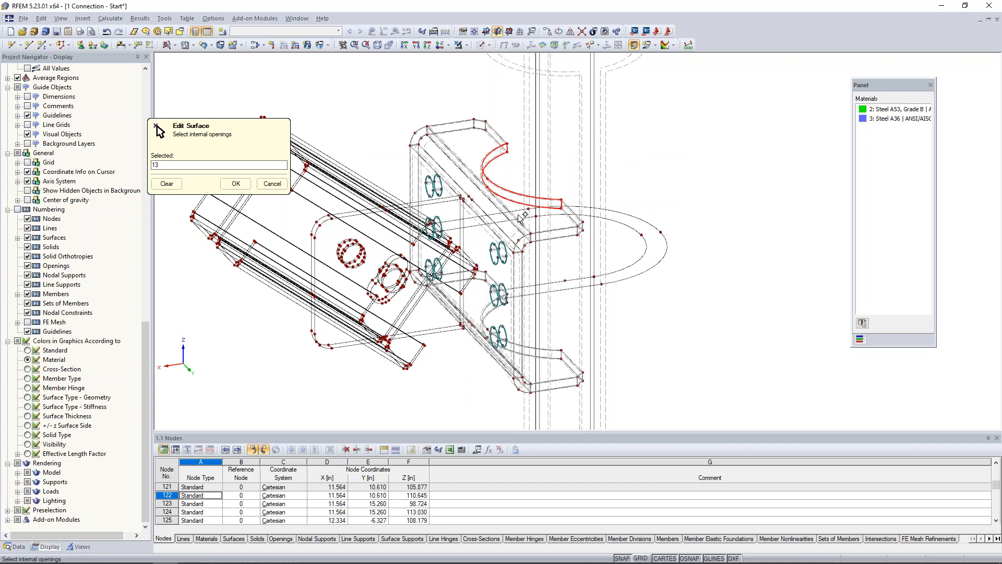
pyautogui.click(236, 184)
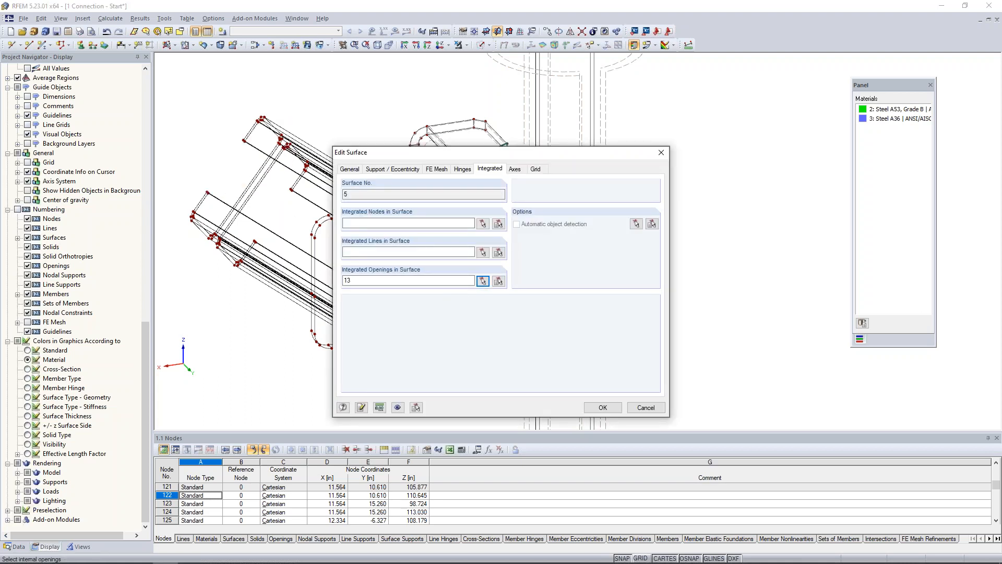
pyautogui.click(602, 407)
# Step: Add surface 19 at the upper flange's curved cutout to the boundary surfaces of column solid 1, making the list 1-8,19
pyautogui.keyDown('ctrl'); pyautogui.moveTo(660, 284); pyautogui.dragTo(642, 283, button='middle'); pyautogui.keyUp('ctrl')
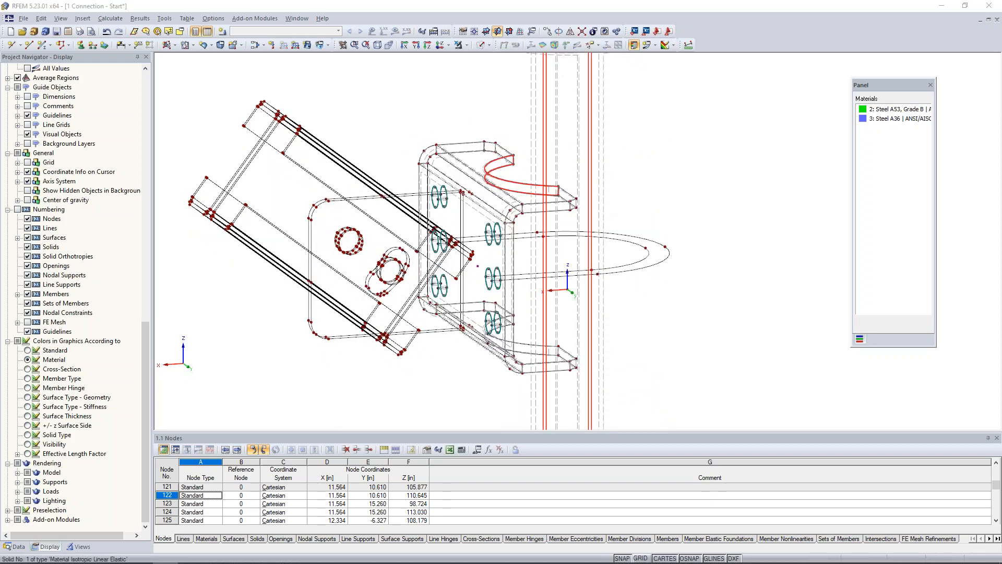
pyautogui.doubleClick(478, 266)
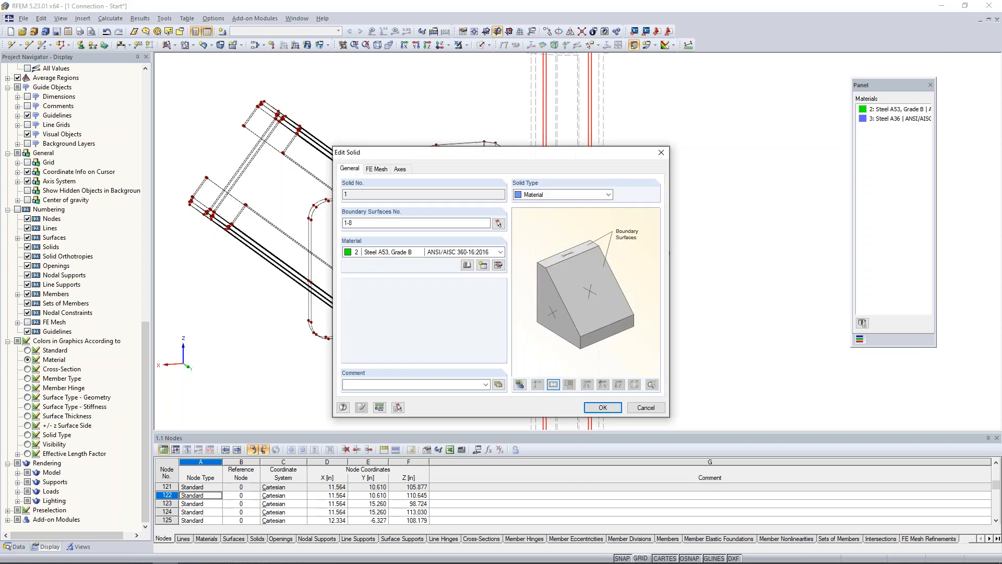
pyautogui.click(414, 222)
pyautogui.click(499, 223)
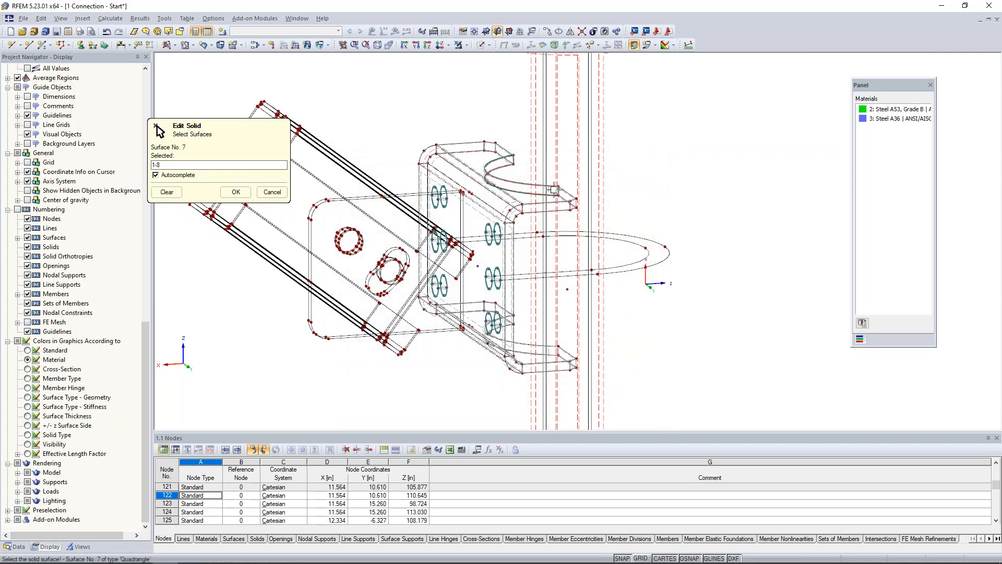
pyautogui.scroll(2, 540, 181)
pyautogui.scroll(3, 540, 181)
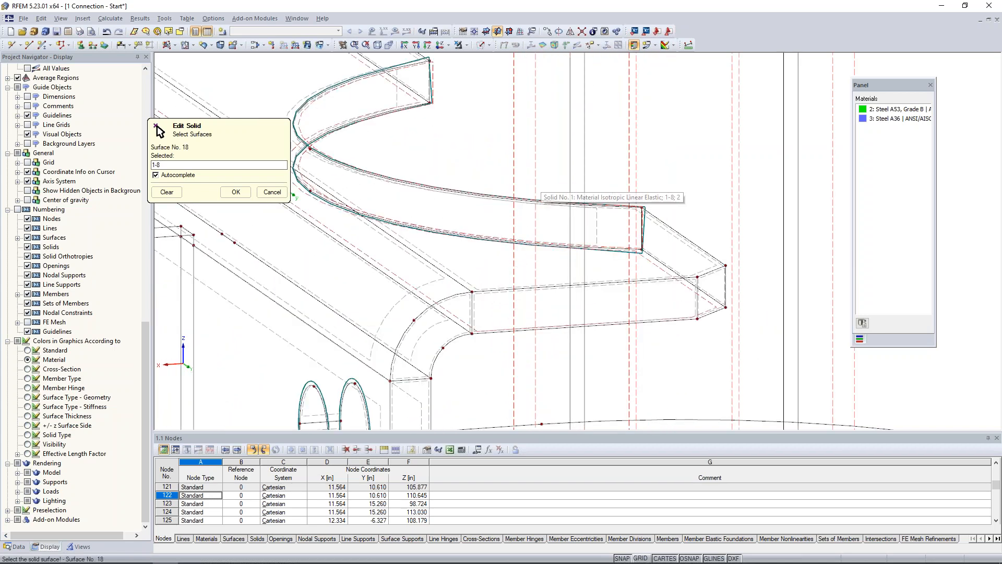
pyautogui.click(397, 97)
pyautogui.scroll(-3, 397, 97)
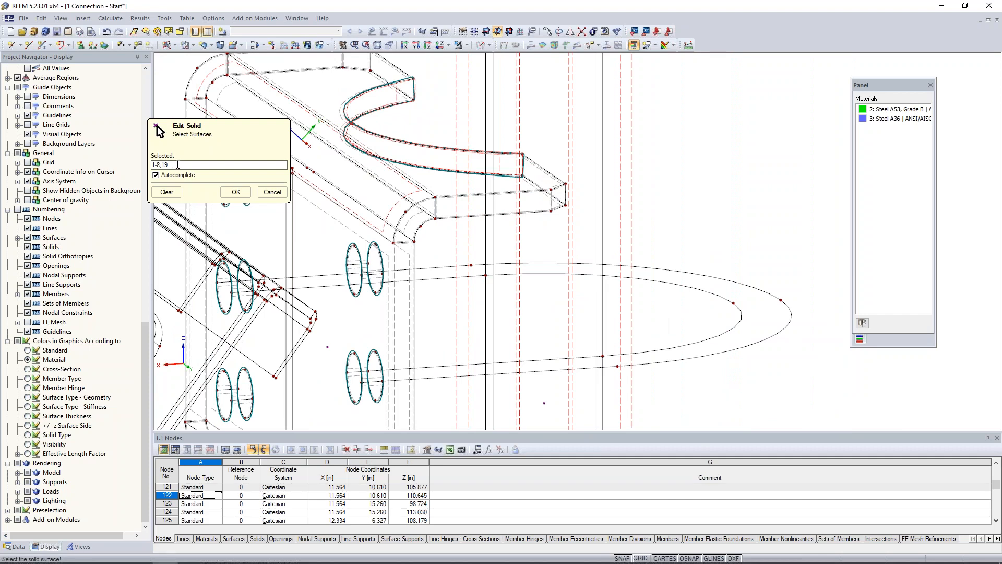
pyautogui.click(232, 191)
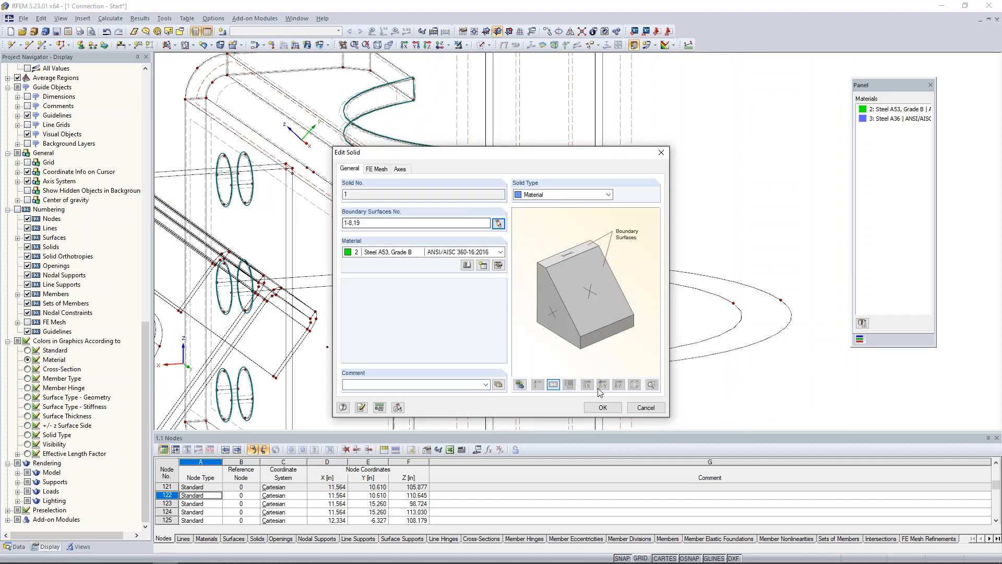
pyautogui.press('Return')
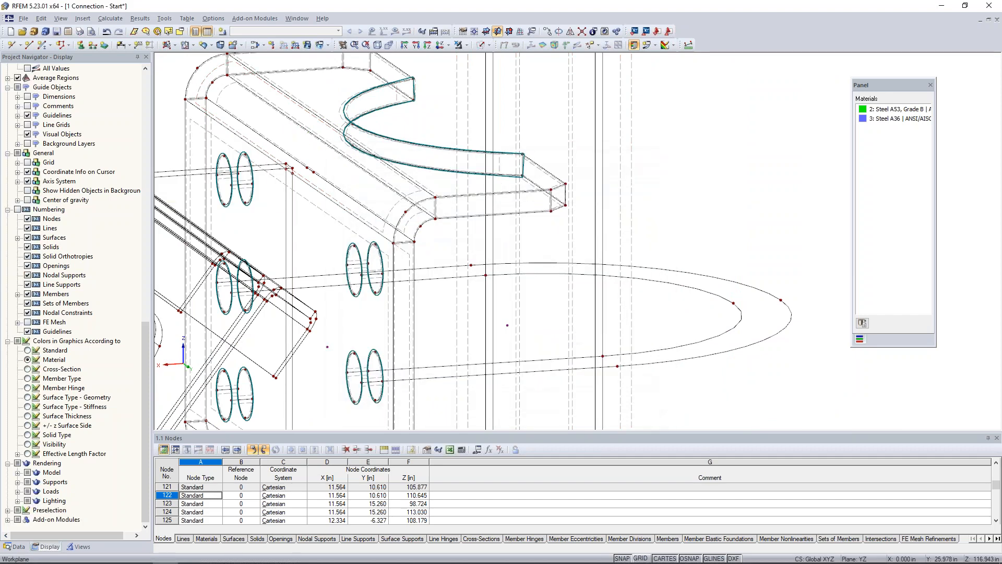
# Step: Switch to the open model 2 Connection - Solids and view the complete connection
pyautogui.scroll(-3, 724, 192)
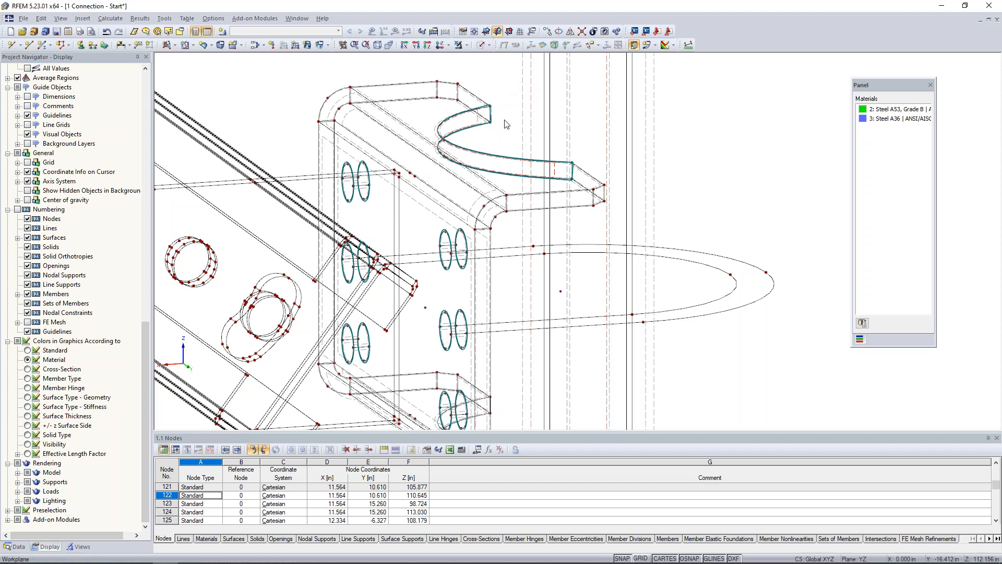
pyautogui.scroll(-3, 506, 121)
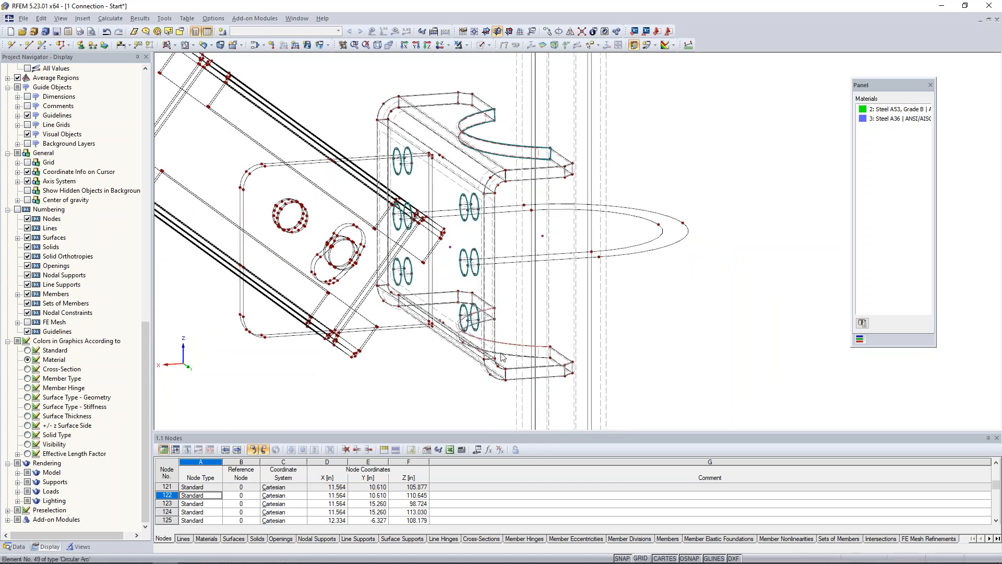
pyautogui.click(297, 19)
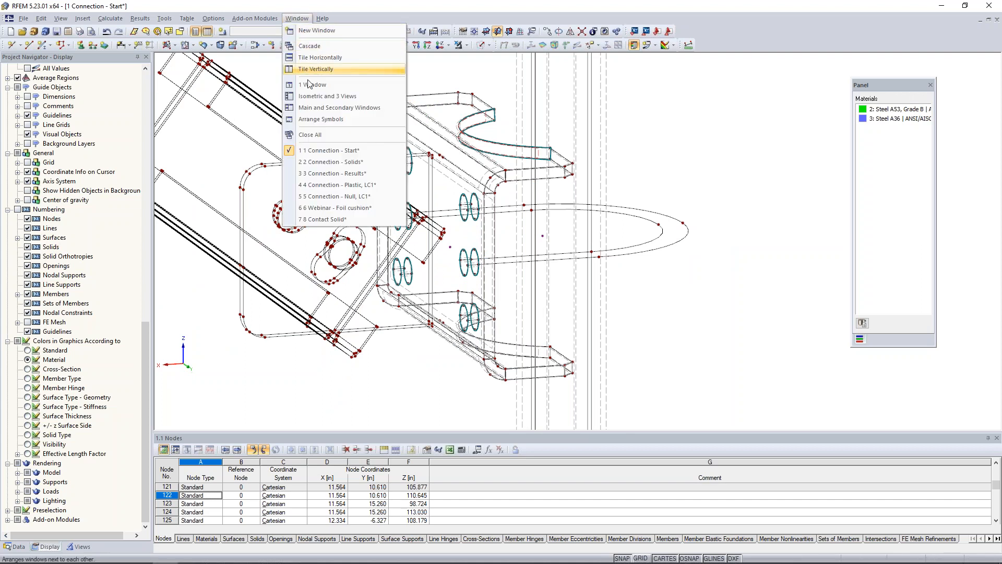
pyautogui.click(316, 162)
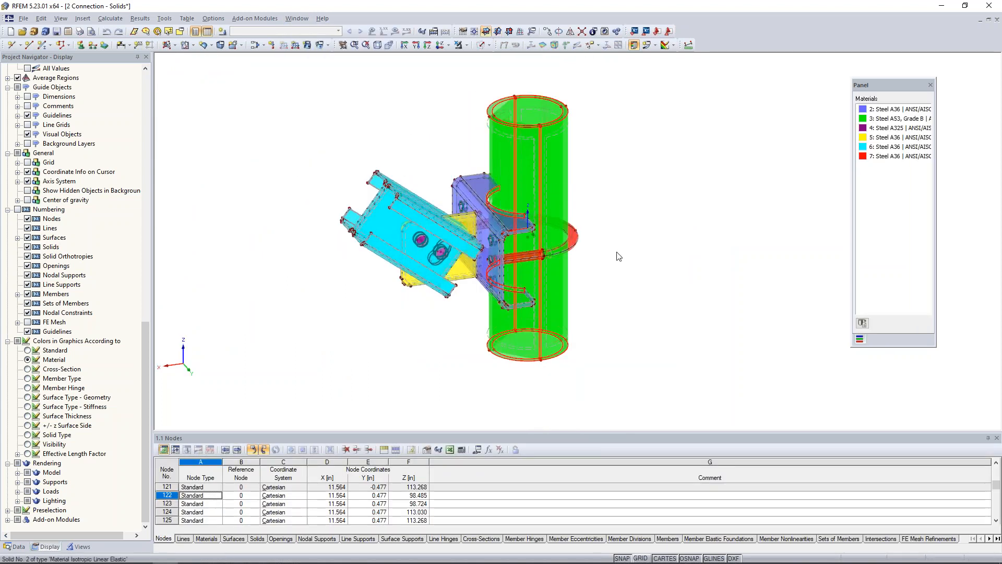
pyautogui.keyDown('ctrl'); pyautogui.moveTo(629, 290); pyautogui.dragTo(656, 275, button='middle'); pyautogui.keyUp('ctrl')
pyautogui.scroll(-1, 633, 255)
pyautogui.scroll(4, 634, 254)
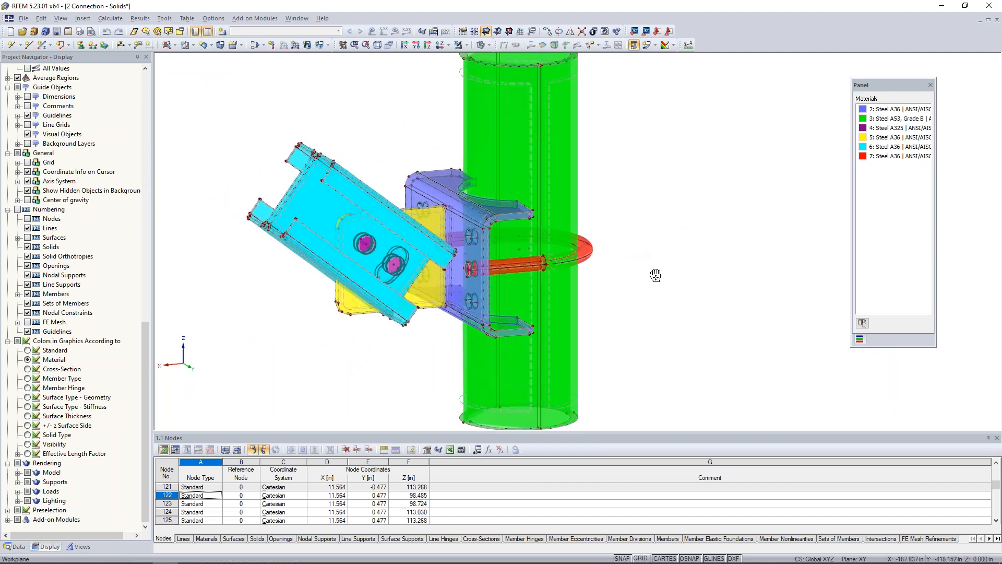
pyautogui.scroll(-1, 655, 275)
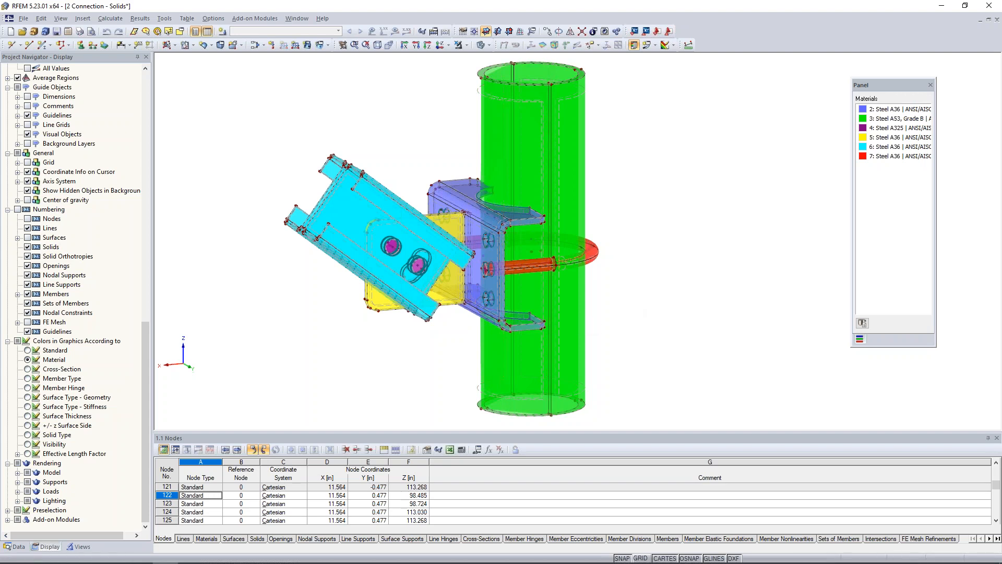
# Step: Show the model's list of solids and highlight solids 1, 2, 3 and 5 in turn to examine which part each represents
pyautogui.click(18, 546)
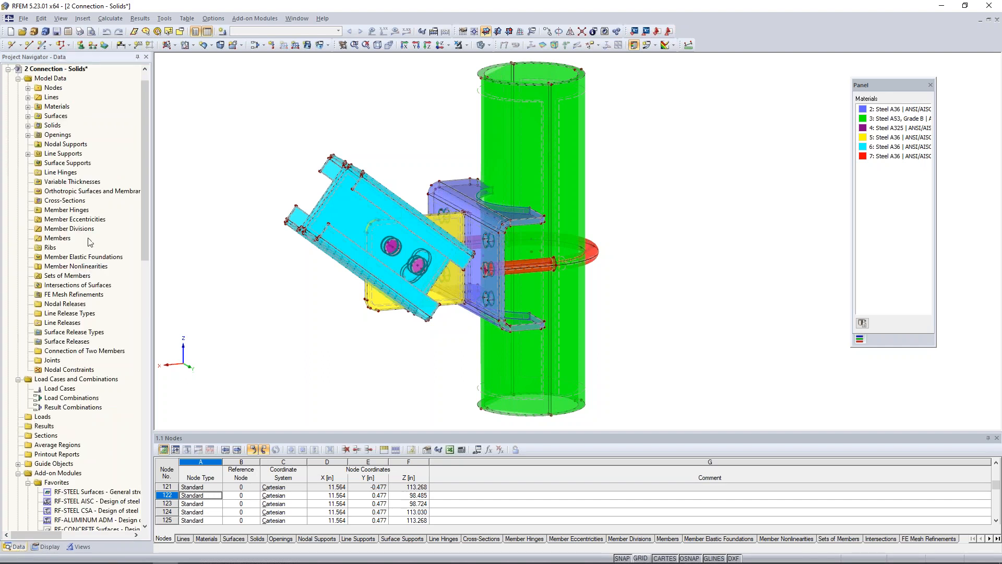
pyautogui.click(28, 126)
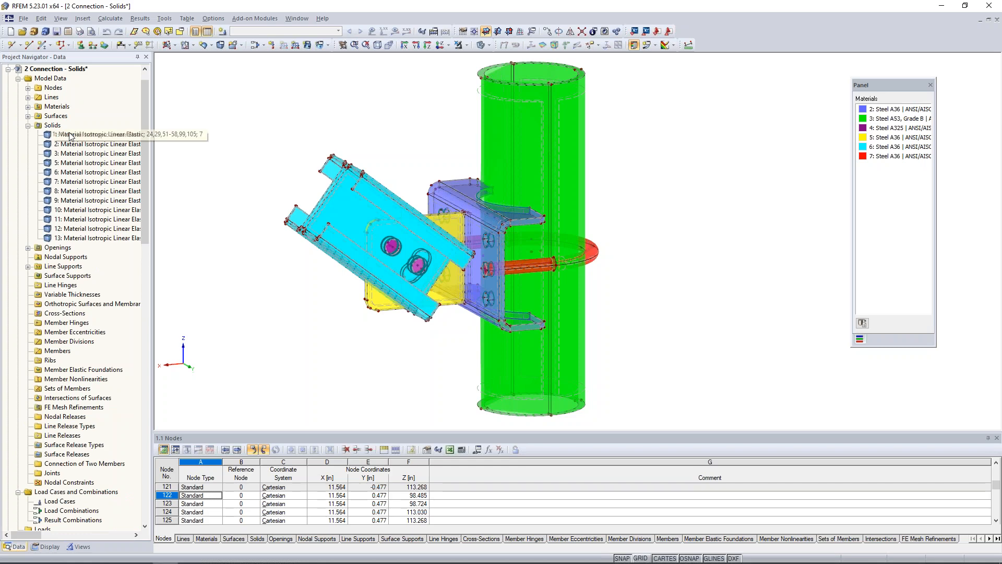
pyautogui.keyDown('ctrl'); pyautogui.moveTo(666, 218); pyautogui.dragTo(611, 214, button='middle'); pyautogui.keyUp('ctrl')
pyautogui.scroll(3, 605, 252)
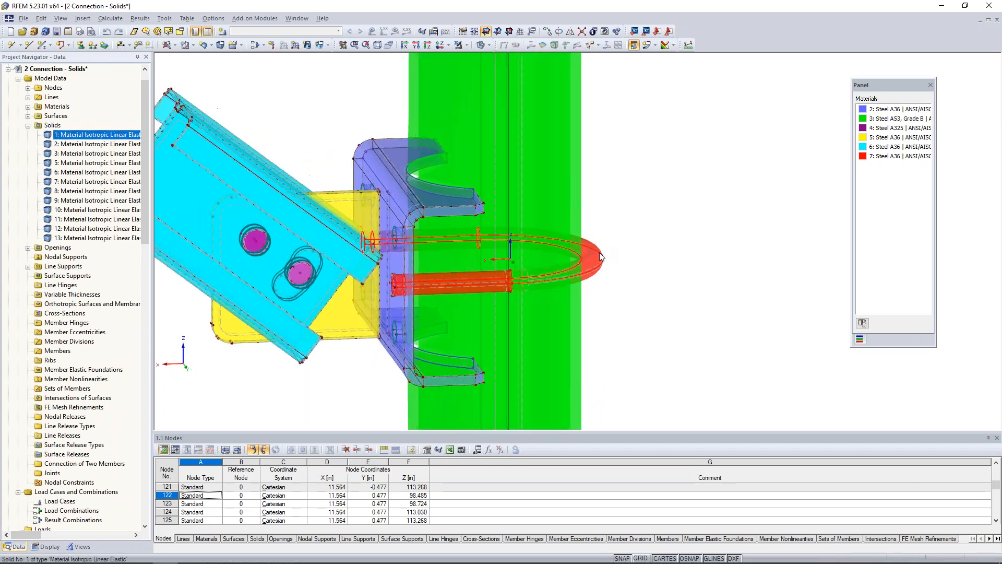
pyautogui.keyDown('ctrl'); pyautogui.moveTo(526, 278); pyautogui.dragTo(754, 201, button='middle'); pyautogui.keyUp('ctrl')
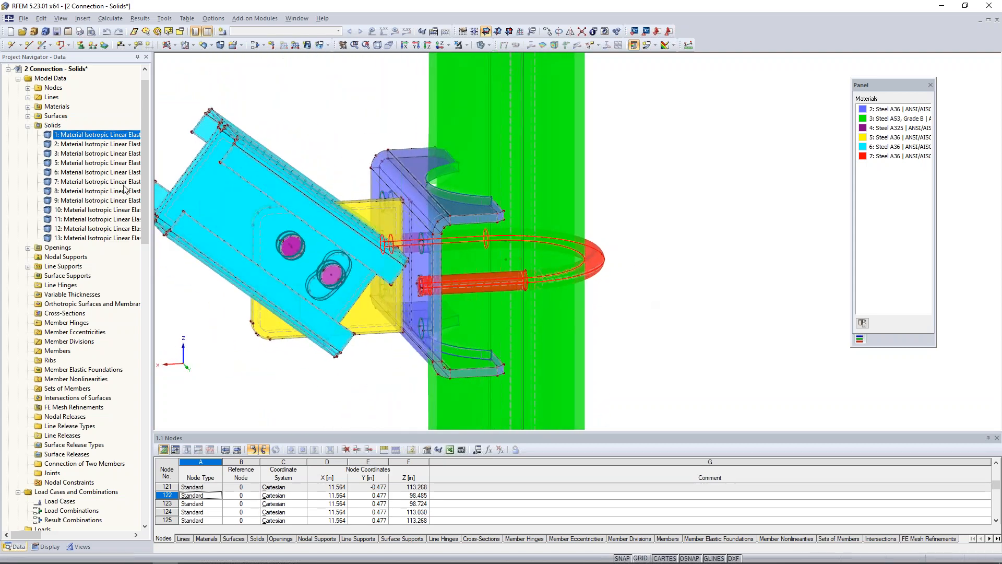
pyautogui.click(110, 145)
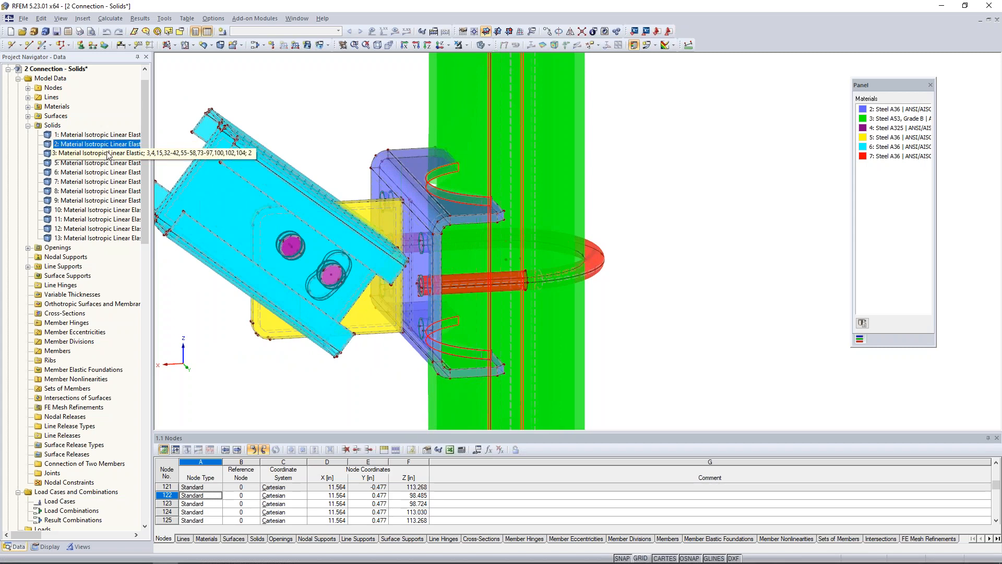
pyautogui.click(108, 154)
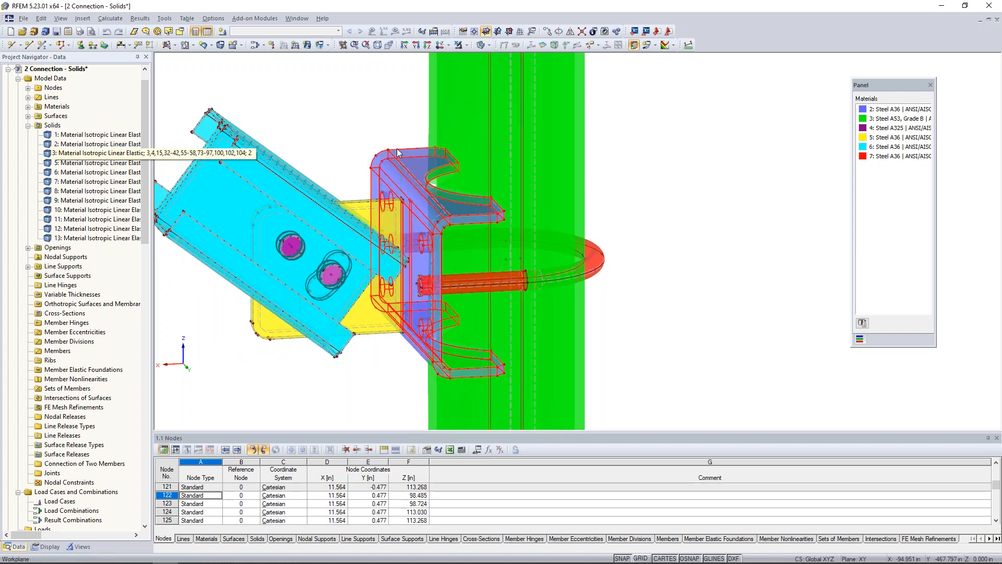
pyautogui.click(124, 154)
pyautogui.click(85, 162)
pyautogui.keyDown('ctrl'); pyautogui.moveTo(313, 203); pyautogui.dragTo(716, 156, button='middle'); pyautogui.keyUp('ctrl')
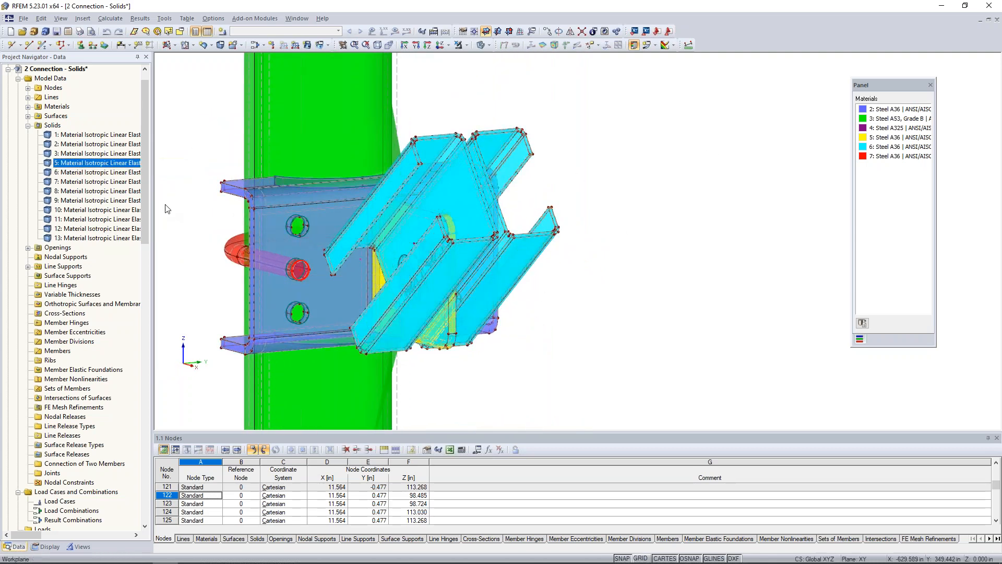
# Step: Highlight solids 6, 7 and 8 in turn and examine their locations in the bolts and gusset plate
pyautogui.click(119, 172)
pyautogui.keyDown('ctrl'); pyautogui.moveTo(597, 271); pyautogui.dragTo(156, 221, button='middle'); pyautogui.keyUp('ctrl')
pyautogui.click(99, 182)
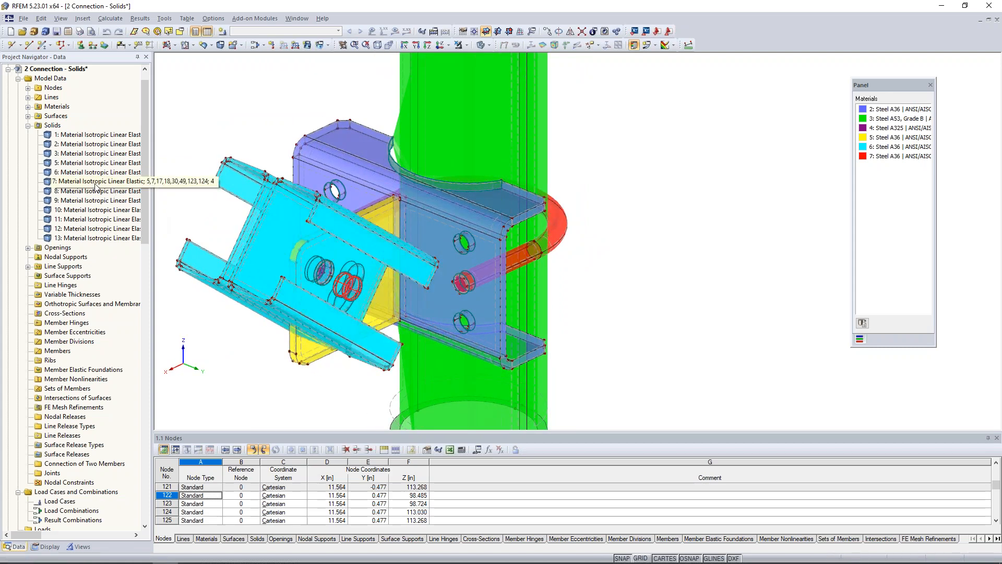
pyautogui.click(99, 191)
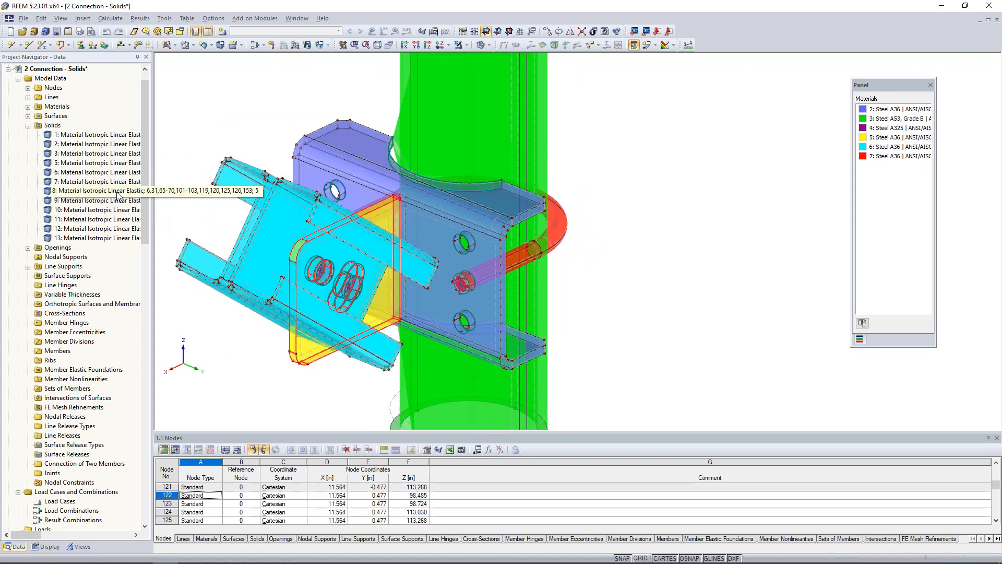
pyautogui.moveTo(189, 338); pyautogui.dragTo(199, 340, button='middle')
pyautogui.moveTo(220, 321); pyautogui.dragTo(356, 283, button='middle')
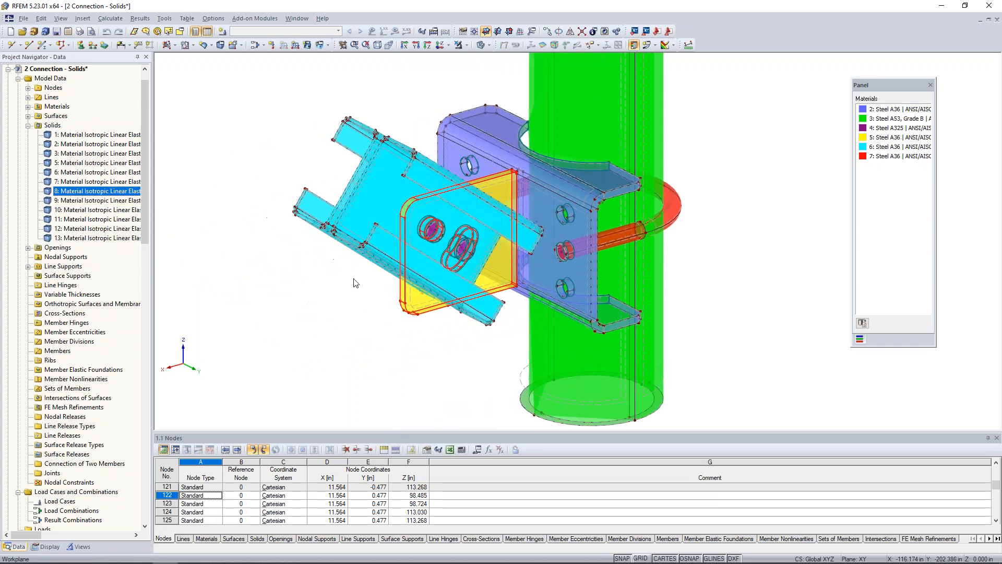
pyautogui.keyDown('ctrl'); pyautogui.moveTo(378, 320); pyautogui.dragTo(459, 221, button='middle'); pyautogui.keyUp('ctrl')
# Step: Highlight solids 9 to 12 in turn to examine the bolt parts and the channel, and clear the selection
pyautogui.press('Down')
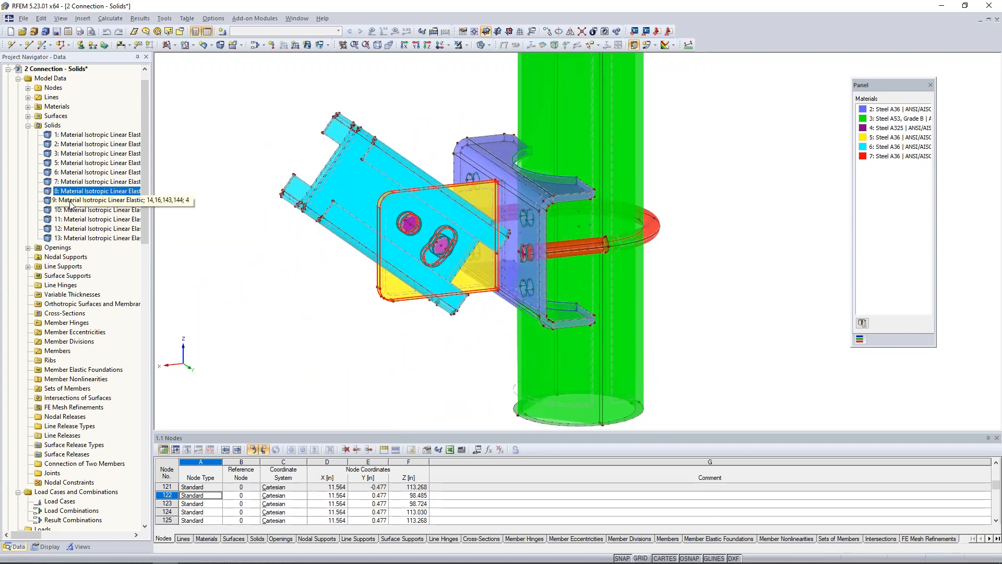
pyautogui.press('Down')
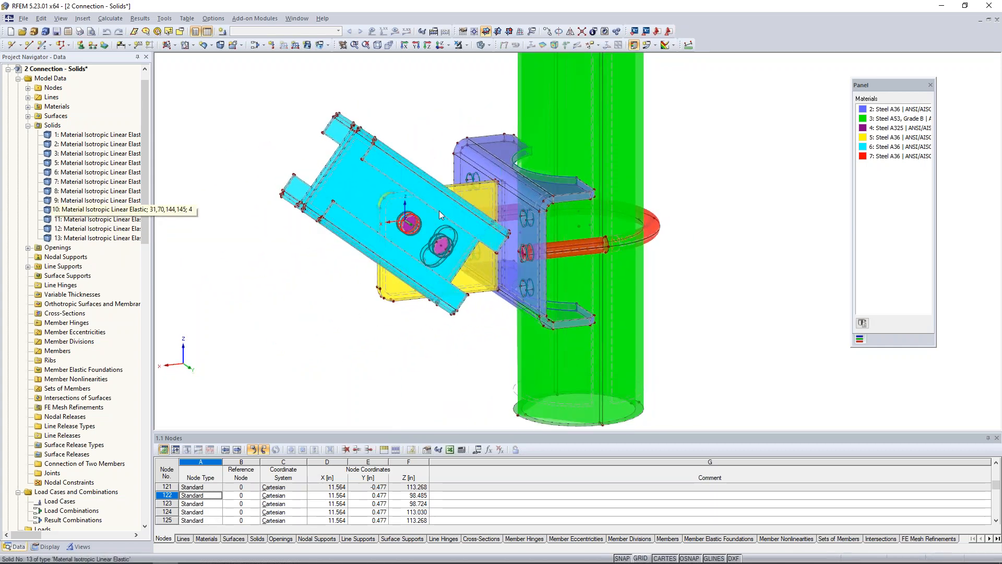
pyautogui.click(94, 219)
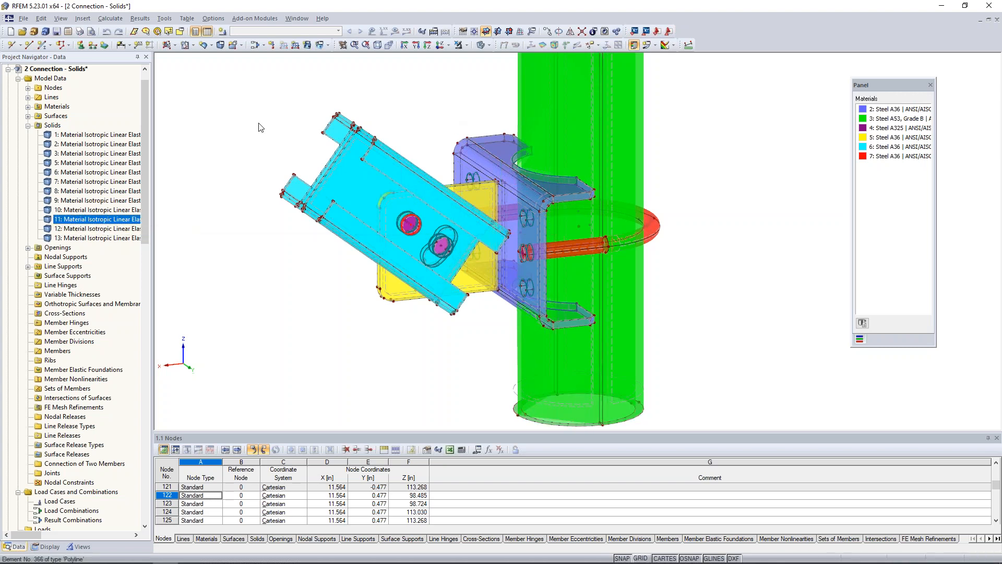
pyautogui.press('Down')
pyautogui.moveTo(295, 285)
pyautogui.keyDown('ctrl'); pyautogui.mouseDown(button='middle')
pyautogui.moveTo(673, 288)
pyautogui.moveTo(705, 313)
pyautogui.moveTo(637, 336)
pyautogui.moveTo(309, 275)
pyautogui.mouseUp(button='middle'); pyautogui.keyUp('ctrl')
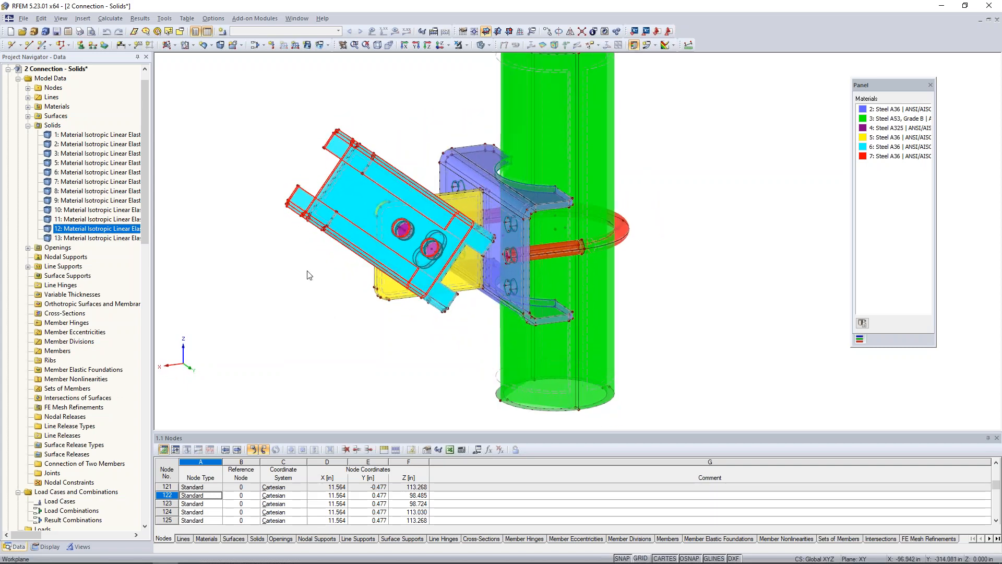
pyautogui.click(304, 321)
pyautogui.keyDown('ctrl'); pyautogui.moveTo(304, 320); pyautogui.dragTo(329, 325, button='middle'); pyautogui.keyUp('ctrl')
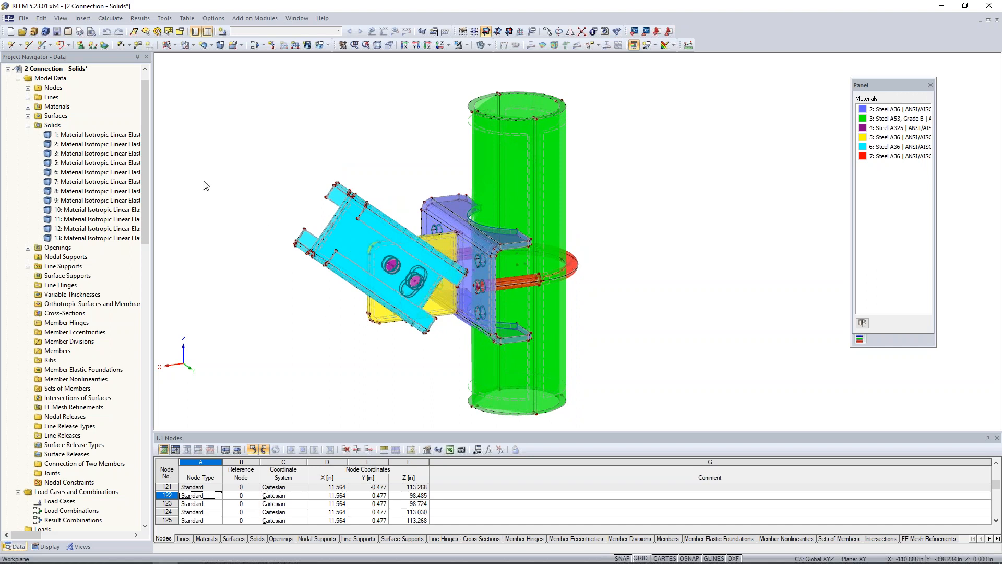
# Step: Assign Hinged line supports in the global axes to all edge lines at the green column's lower end
pyautogui.click(92, 46)
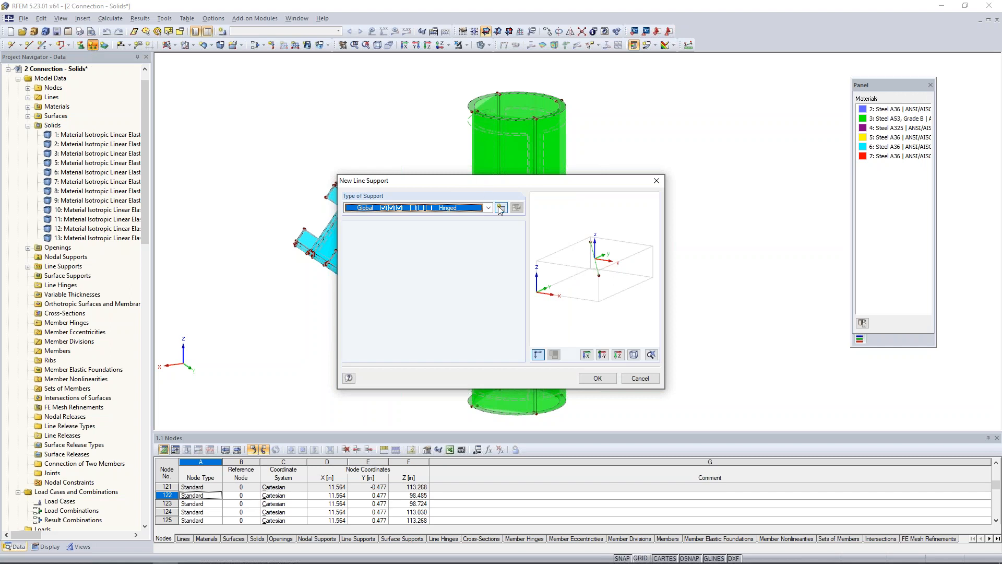
pyautogui.click(489, 207)
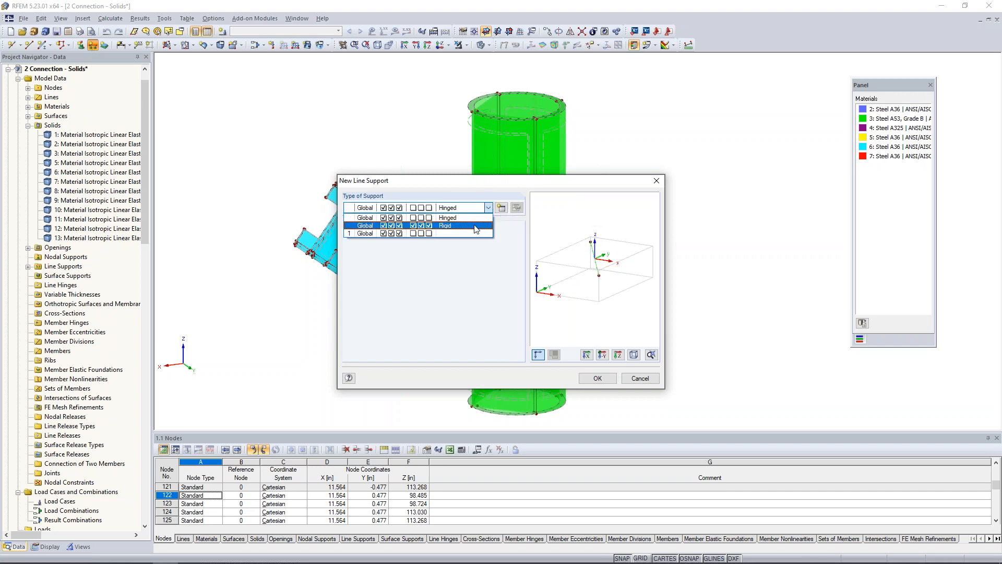
pyautogui.click(499, 211)
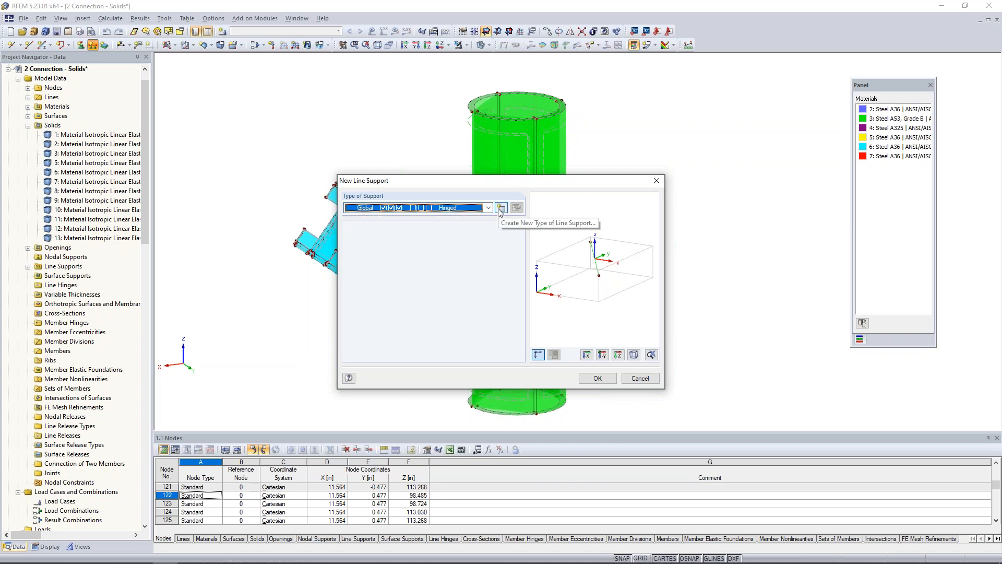
pyautogui.click(501, 209)
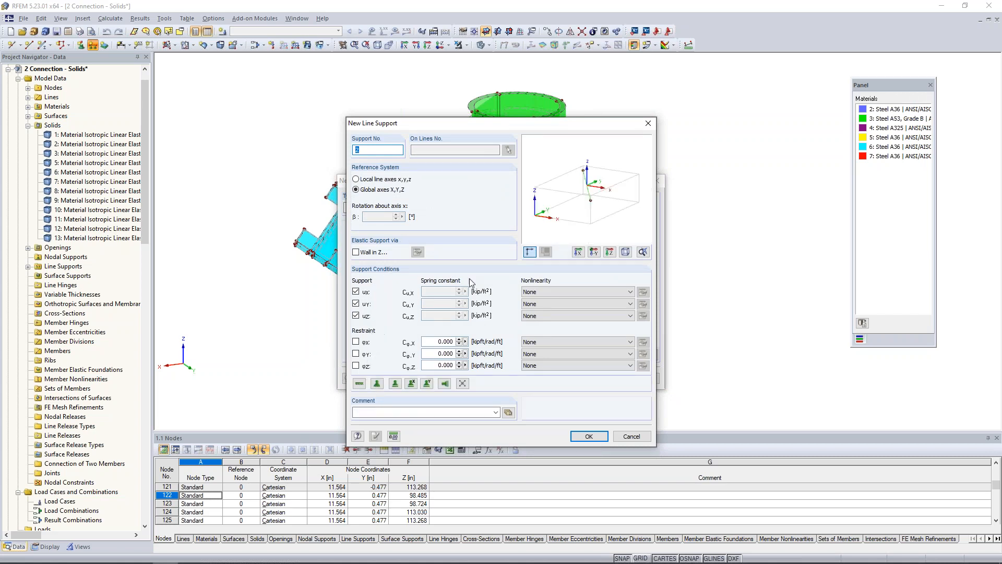
pyautogui.click(633, 437)
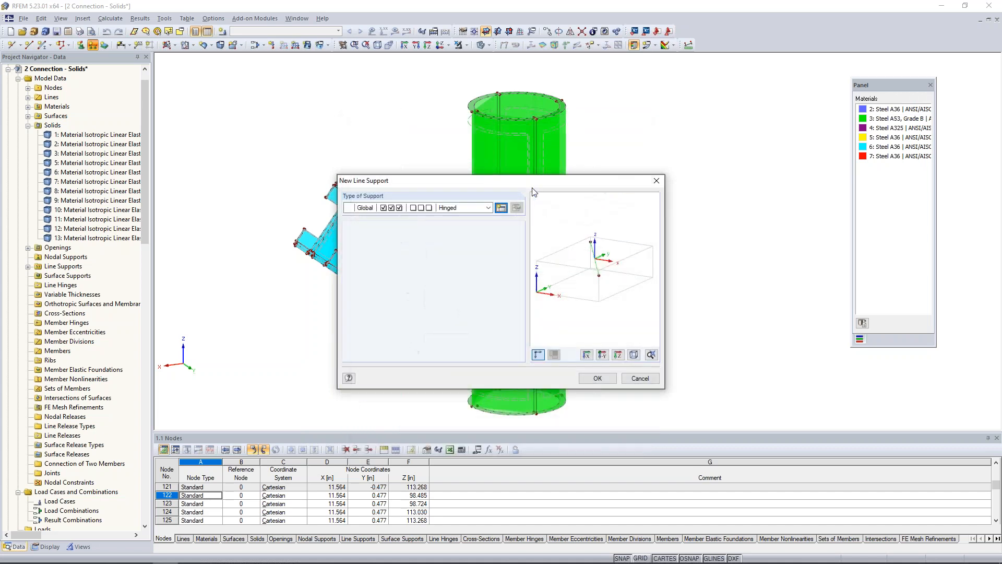
pyautogui.click(600, 379)
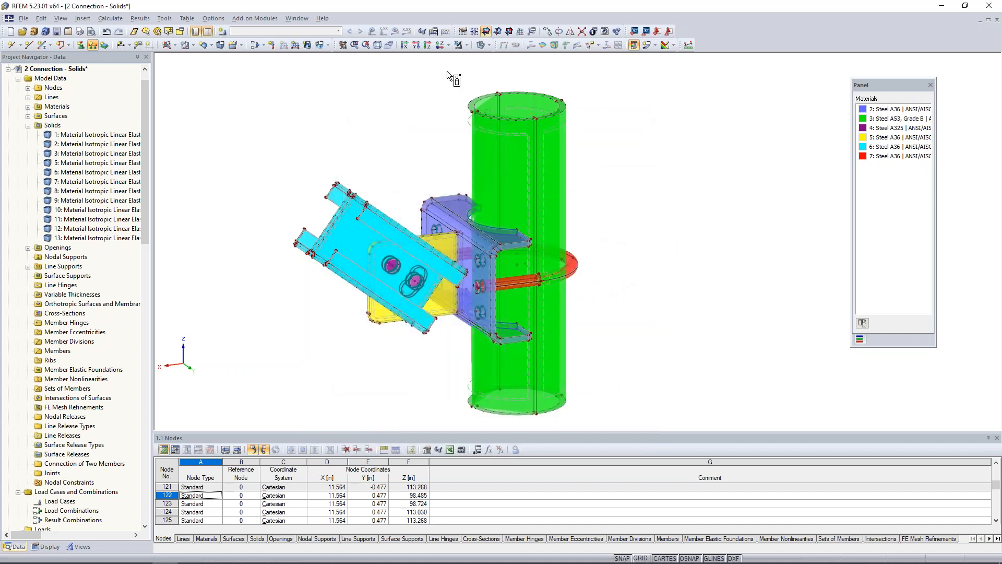
pyautogui.moveTo(652, 254); pyautogui.dragTo(626, 206, button='middle')
pyautogui.moveTo(430, 300); pyautogui.dragTo(614, 383)
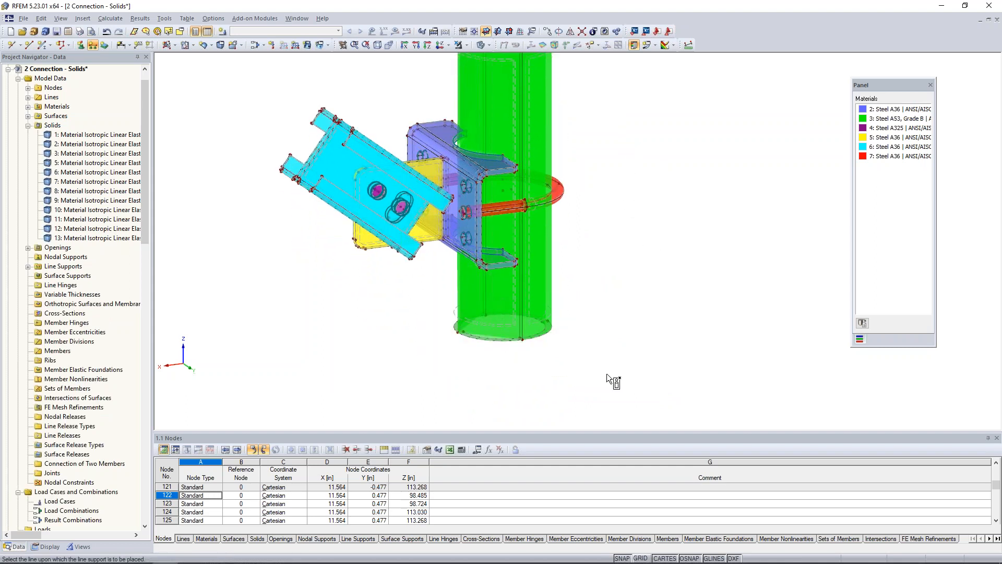
pyautogui.press('Escape')
pyautogui.scroll(5, 503, 368)
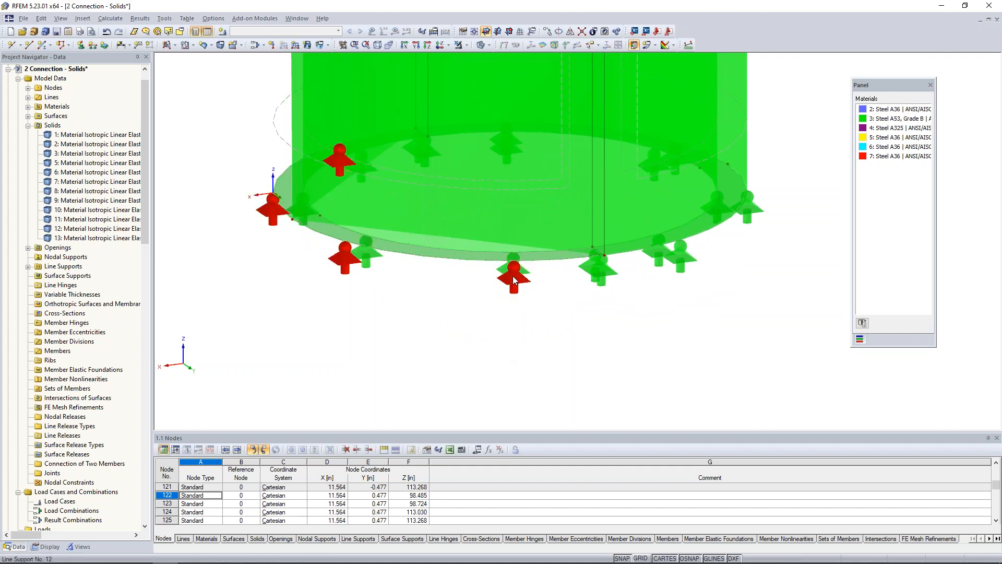
pyautogui.scroll(-2, 480, 326)
pyautogui.scroll(-4, 479, 328)
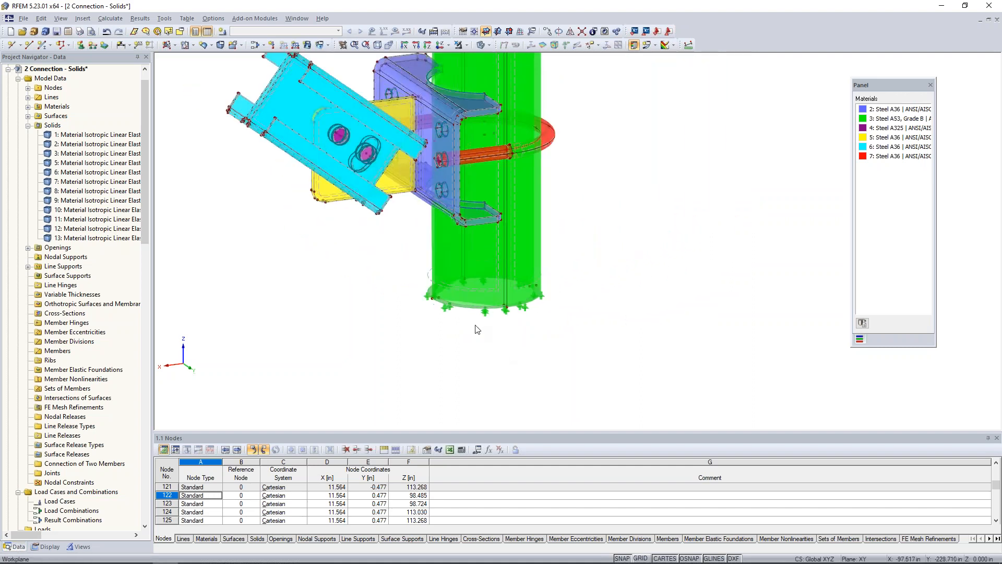
# Step: Select all objects at the outer end of the cyan channels and isolate them using Visibility by Selected Objects
pyautogui.moveTo(419, 282); pyautogui.dragTo(432, 324, button='middle')
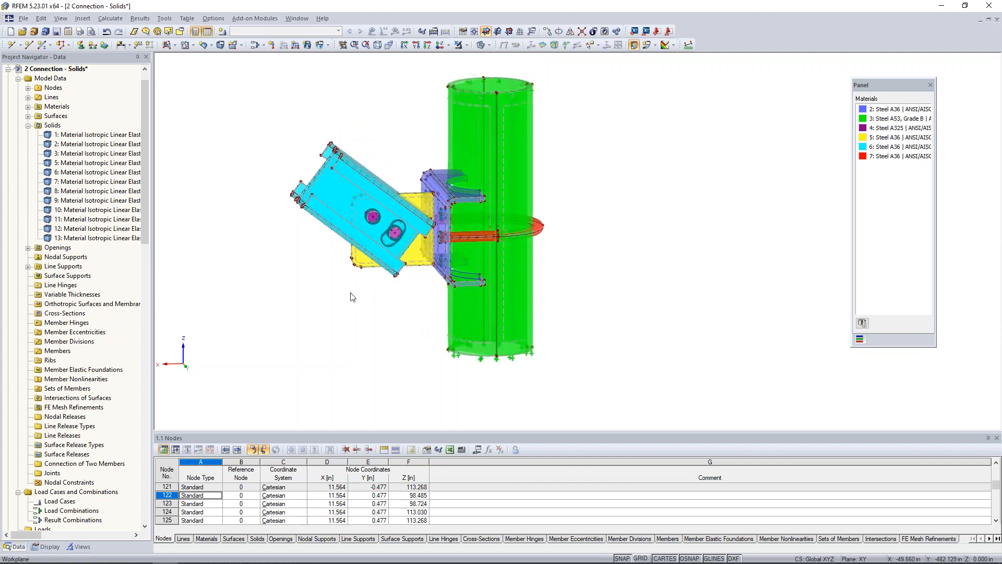
pyautogui.scroll(2, 433, 321)
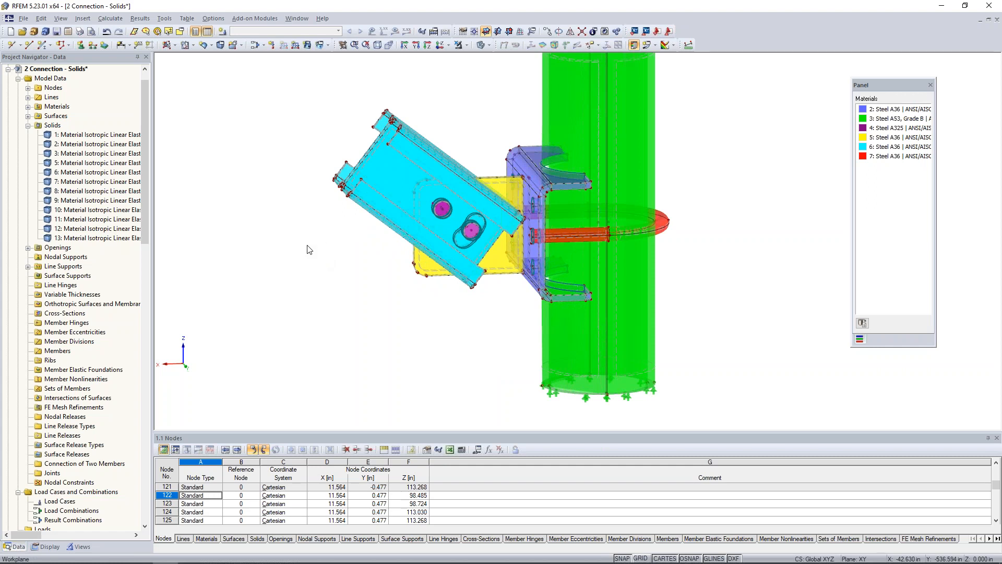
pyautogui.keyDown('ctrl'); pyautogui.moveTo(320, 212); pyautogui.dragTo(365, 282, button='middle'); pyautogui.keyUp('ctrl')
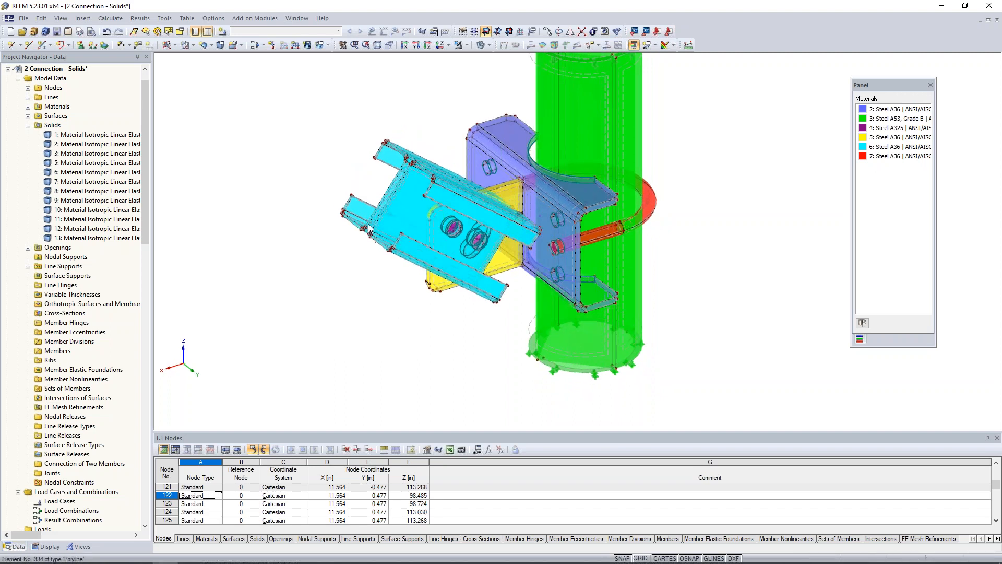
pyautogui.scroll(1, 367, 228)
pyautogui.scroll(2, 367, 228)
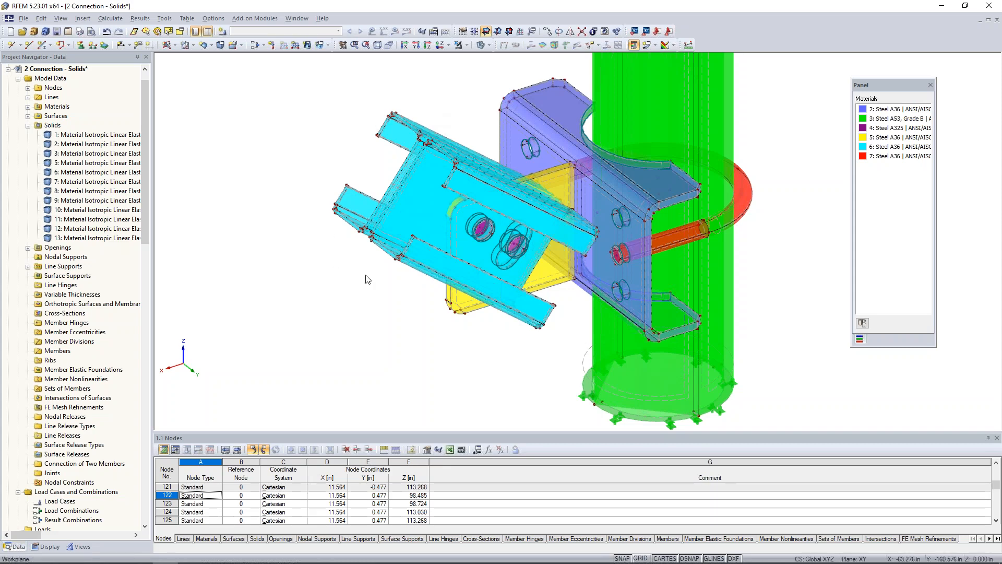
pyautogui.keyDown('ctrl'); pyautogui.moveTo(386, 312); pyautogui.dragTo(453, 182, button='middle'); pyautogui.keyUp('ctrl')
pyautogui.moveTo(461, 129); pyautogui.dragTo(558, 266)
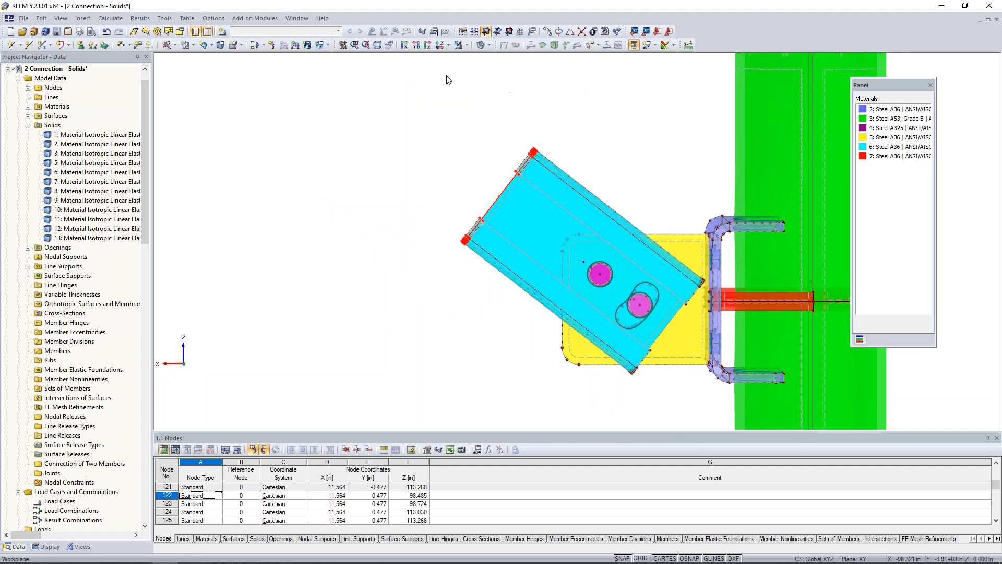
pyautogui.click(459, 45)
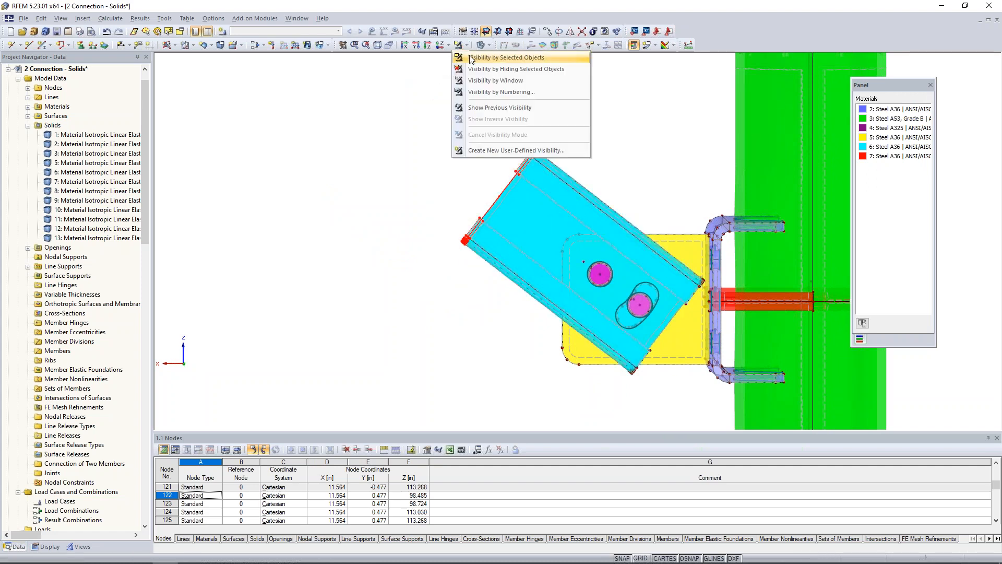
pyautogui.click(471, 58)
pyautogui.keyDown('ctrl'); pyautogui.moveTo(376, 165); pyautogui.dragTo(462, 211, button='middle'); pyautogui.keyUp('ctrl')
pyautogui.scroll(-1, 502, 206)
pyautogui.scroll(5, 503, 206)
pyautogui.moveTo(449, 139); pyautogui.dragTo(434, 166, button='middle')
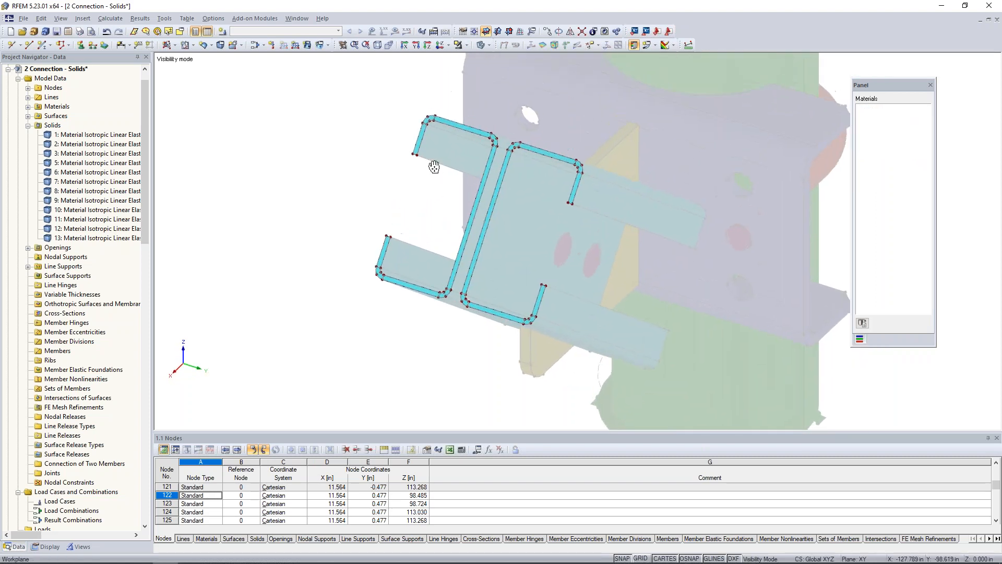
# Step: Change the stiffness type of all the isolated channel end surfaces to Rigid
pyautogui.scroll(-1, 437, 165)
pyautogui.moveTo(368, 84); pyautogui.dragTo(615, 353)
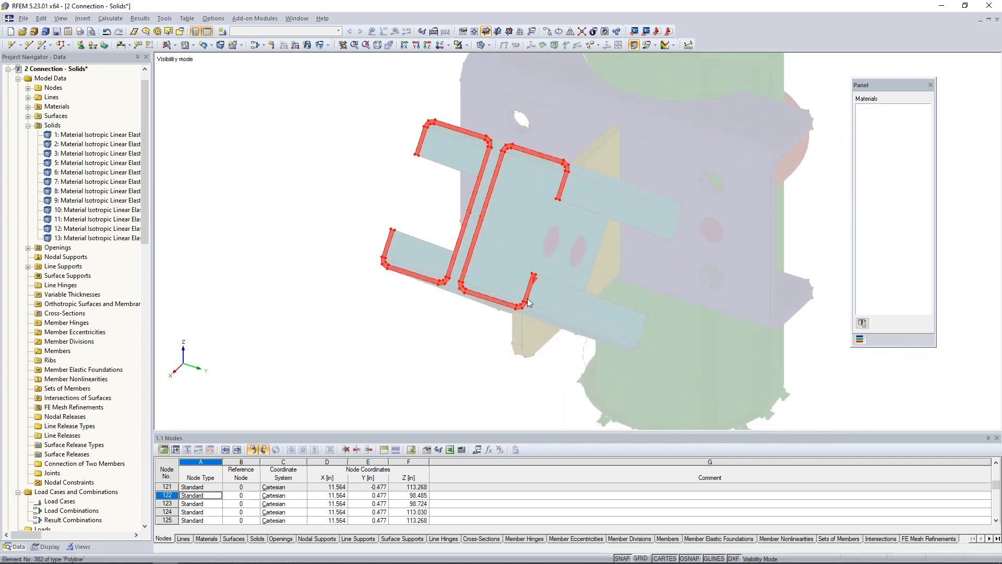
pyautogui.scroll(4, 528, 303)
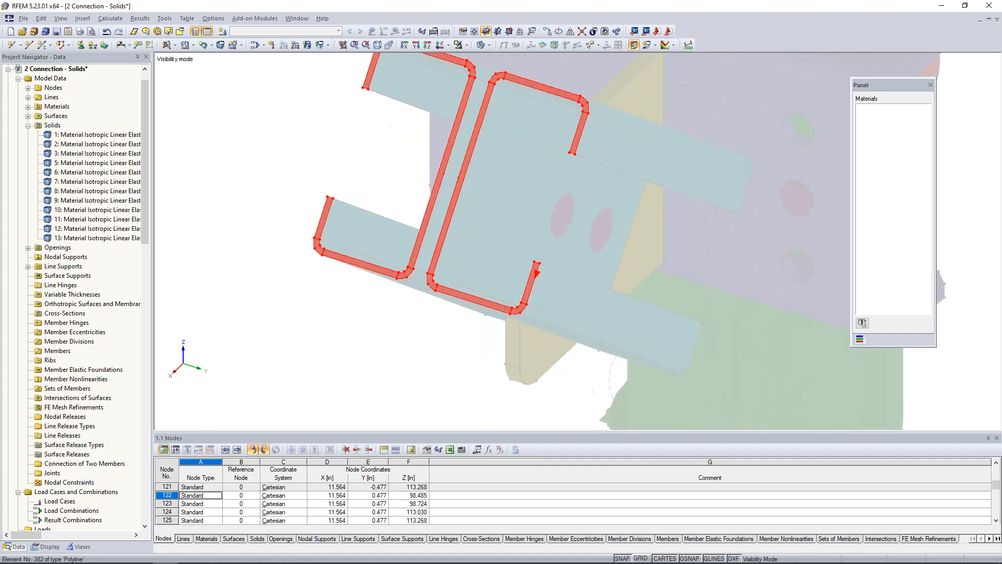
pyautogui.rightClick(528, 296)
pyautogui.moveTo(570, 299)
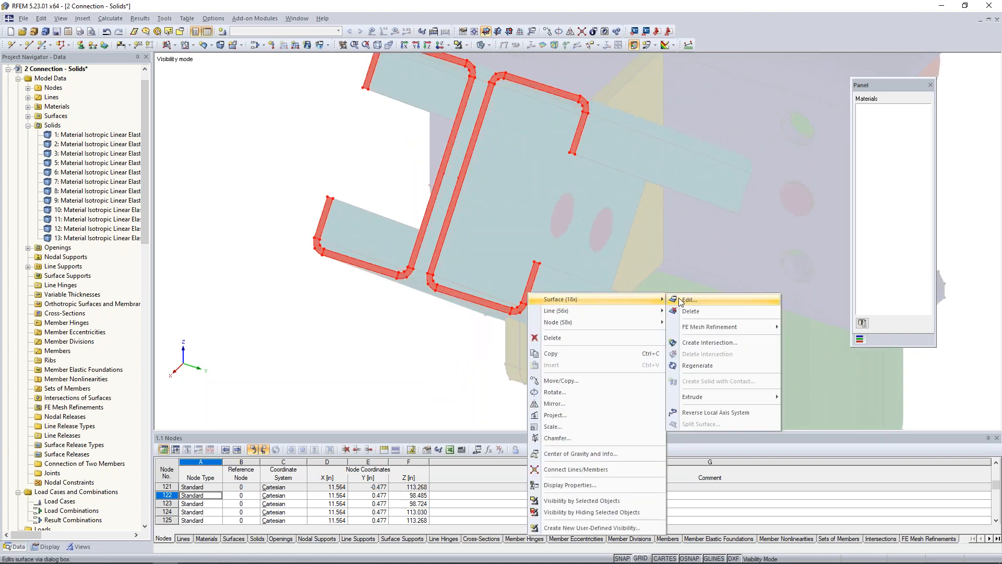
pyautogui.click(687, 300)
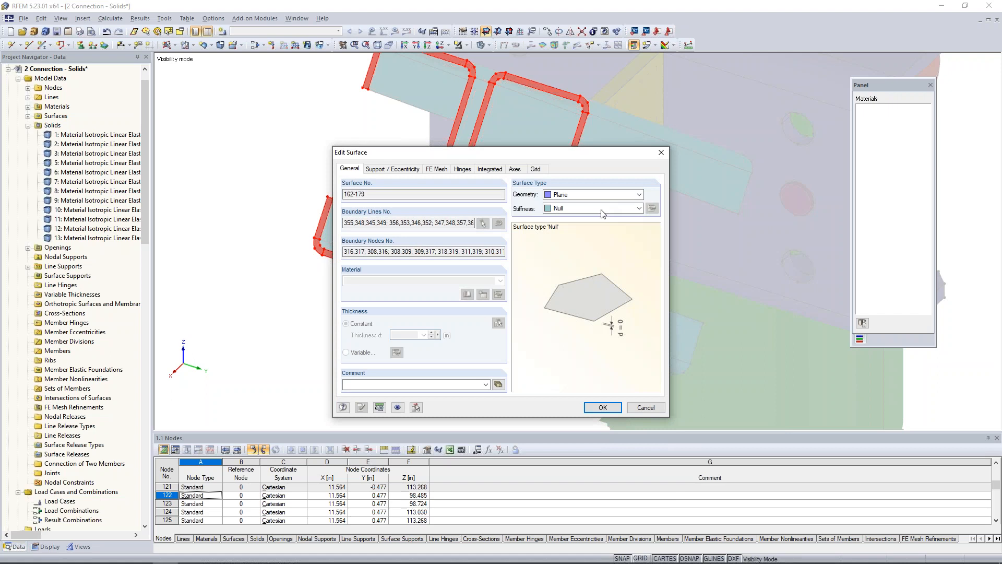
pyautogui.click(597, 209)
pyautogui.click(573, 257)
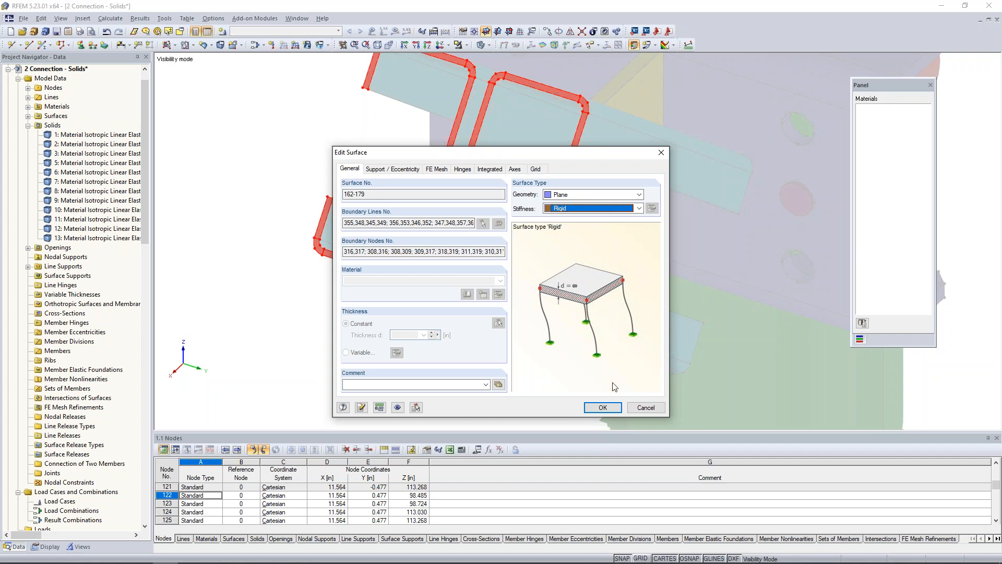
pyautogui.click(602, 408)
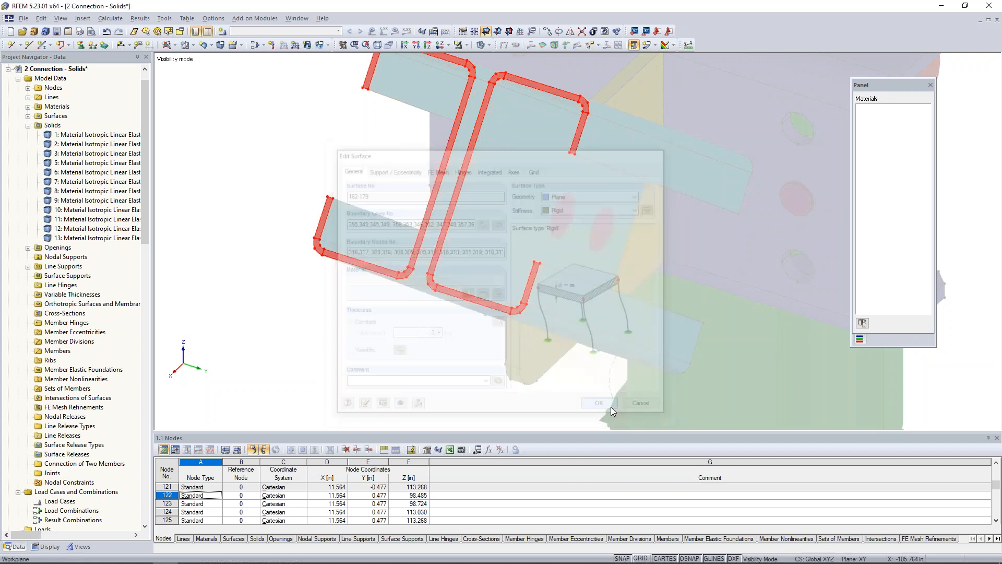
pyautogui.click(458, 337)
# Step: Draw a line joining the facing lower corner arcs of the two channel end profiles
pyautogui.moveTo(462, 350); pyautogui.dragTo(483, 395, button='middle')
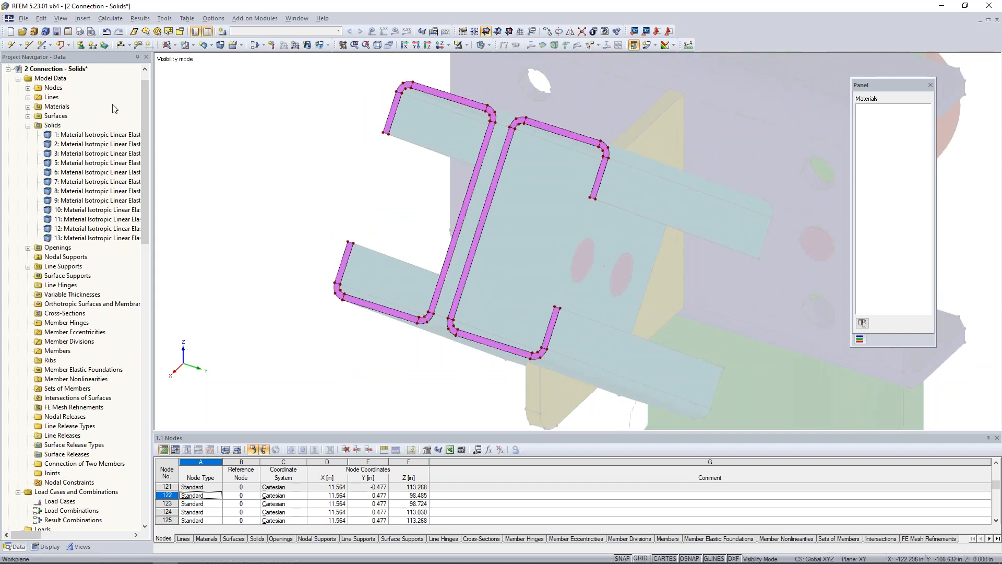
pyautogui.click(29, 46)
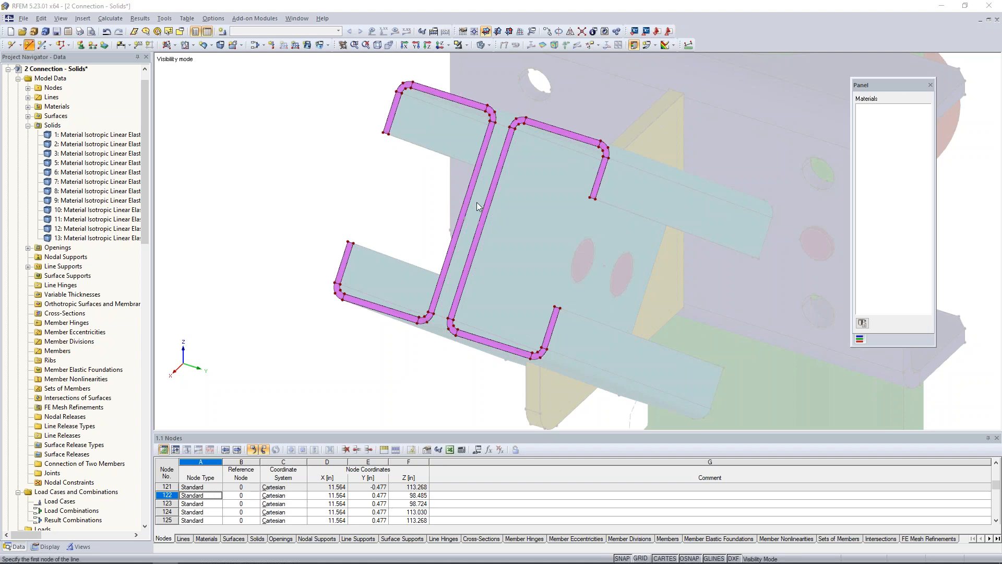
pyautogui.scroll(5, 425, 370)
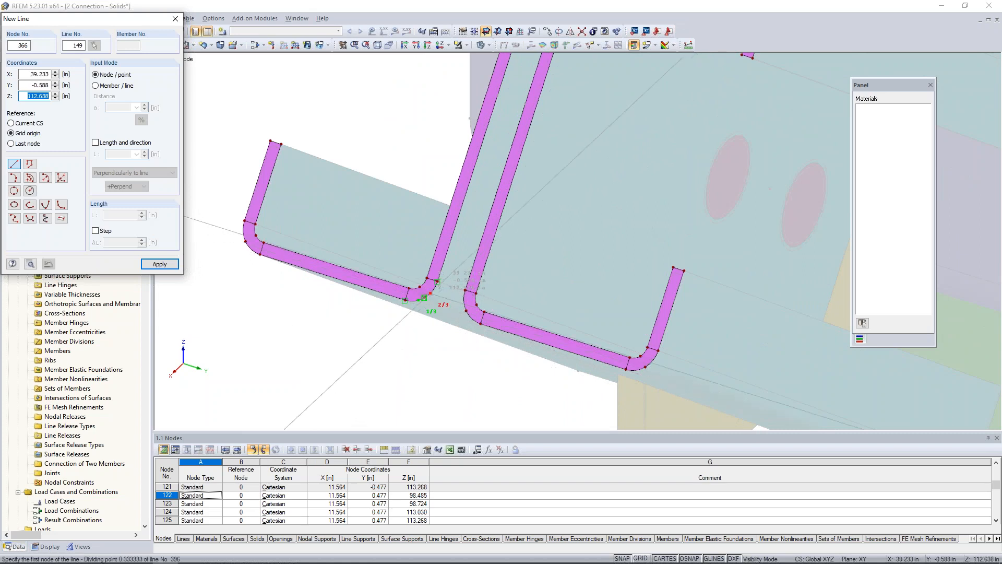
pyautogui.scroll(2, 422, 318)
pyautogui.scroll(2, 420, 322)
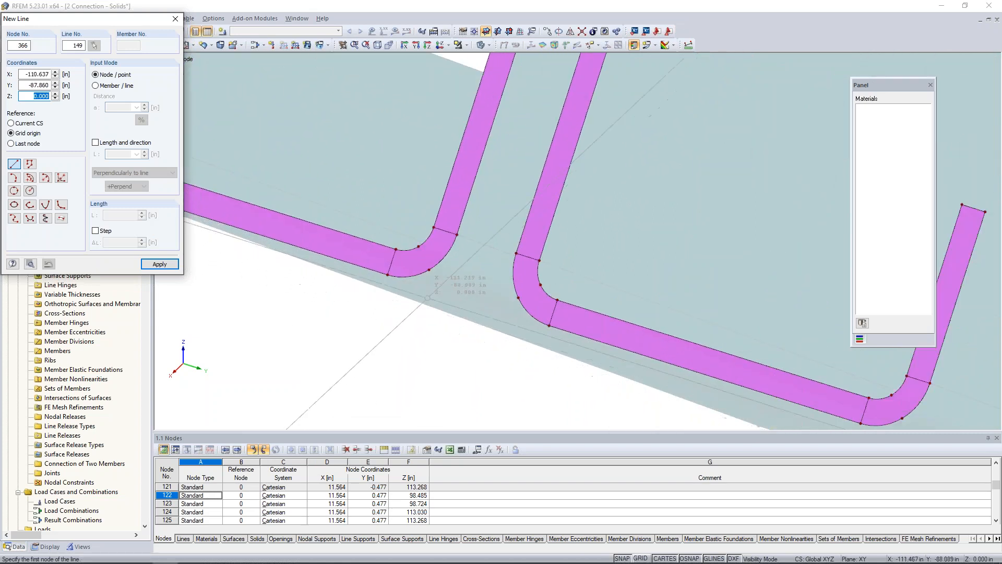
pyautogui.click(429, 270)
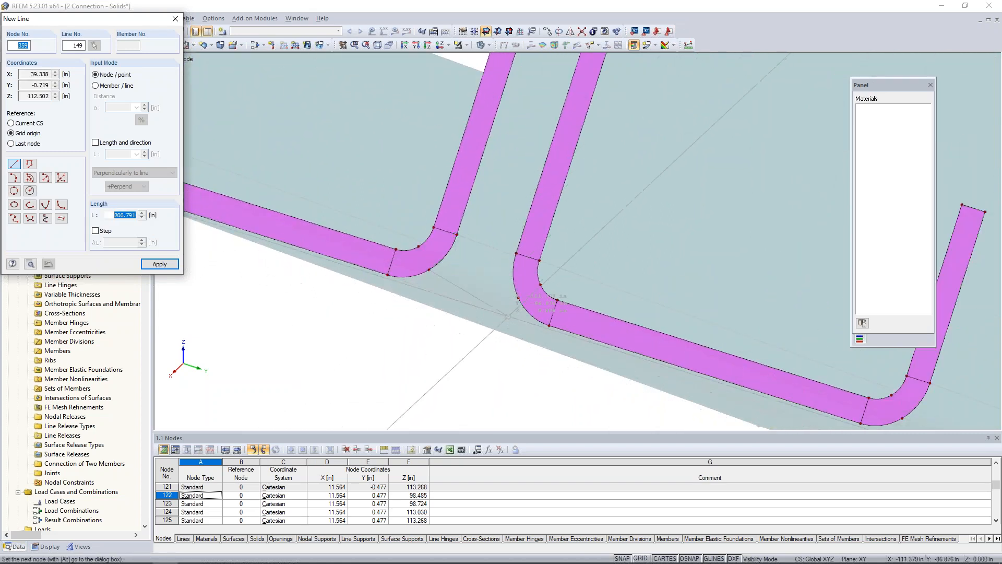
pyautogui.click(518, 298)
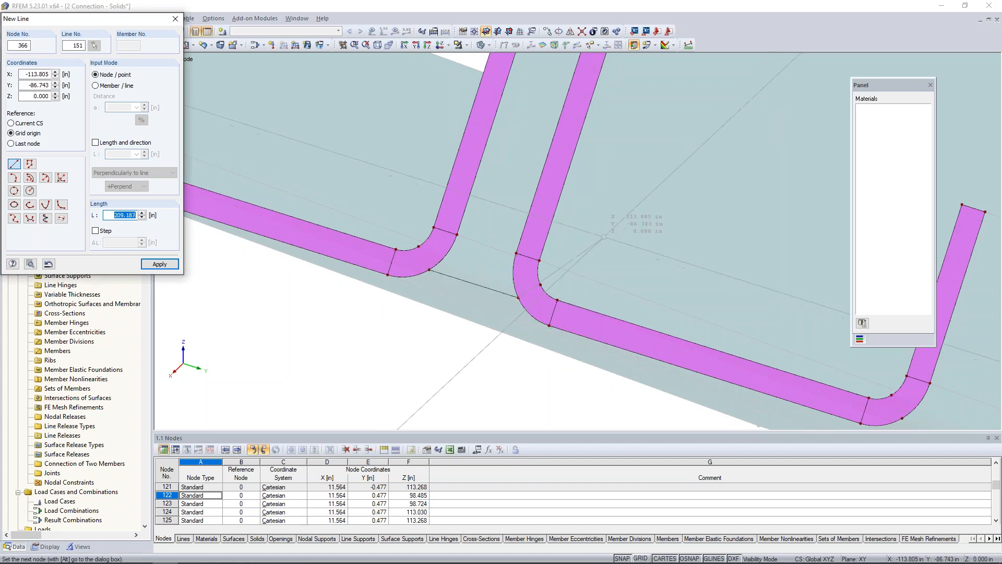
pyautogui.scroll(-3, 603, 236)
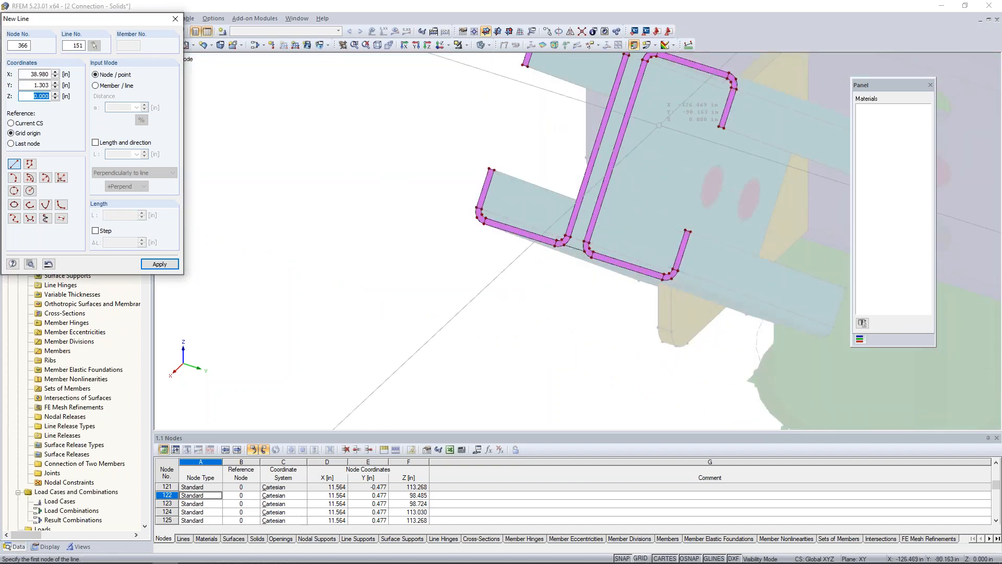
# Step: Draw a line joining the facing upper corner arcs of the two channel profiles, and connect the lines across both end profiles
pyautogui.scroll(1, 579, 293)
pyautogui.scroll(3, 580, 289)
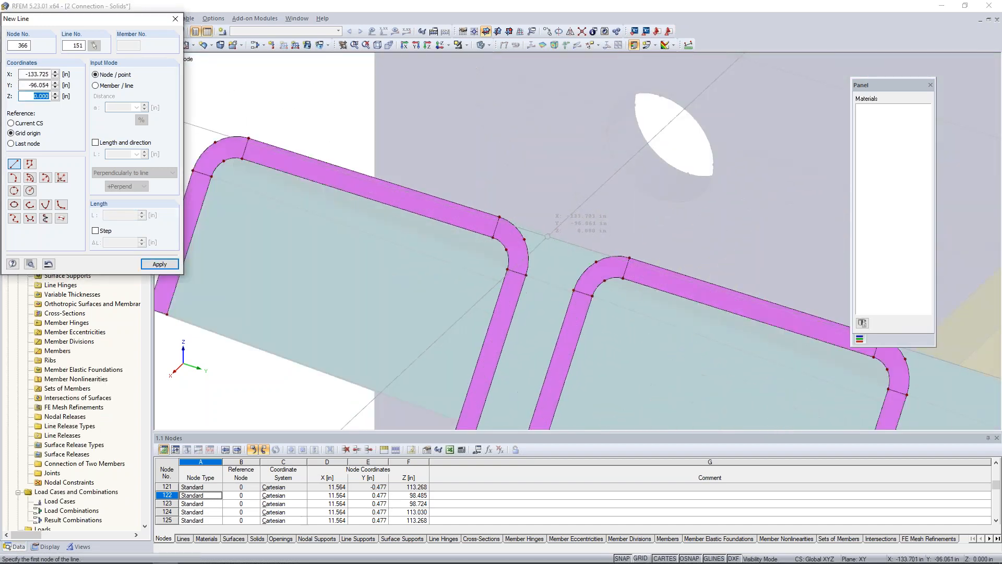
pyautogui.click(525, 239)
pyautogui.click(596, 260)
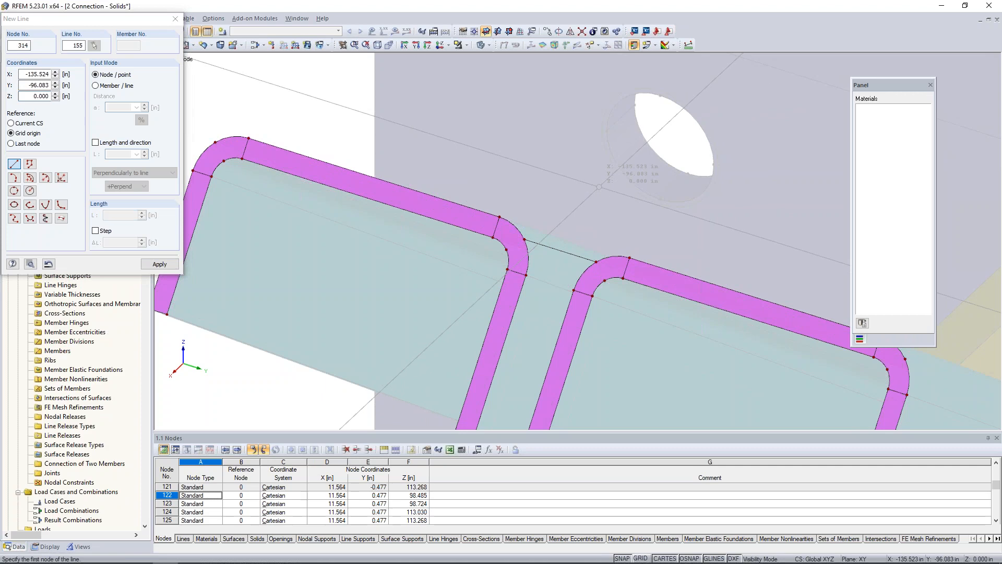
pyautogui.scroll(-4, 600, 186)
pyautogui.scroll(-2, 599, 187)
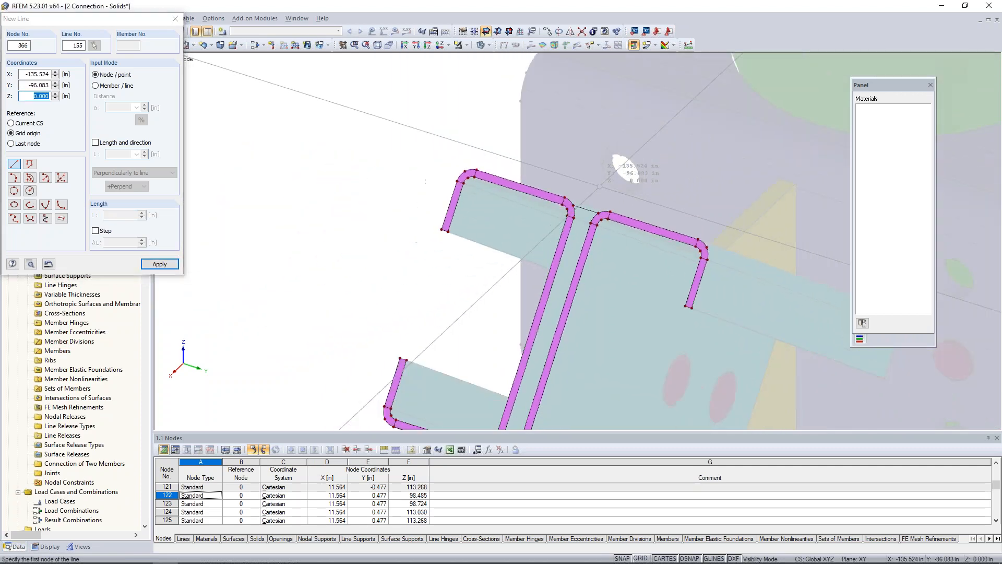
pyautogui.press('Escape')
pyautogui.moveTo(578, 278); pyautogui.dragTo(511, 184, button='middle')
pyautogui.scroll(-1, 509, 178)
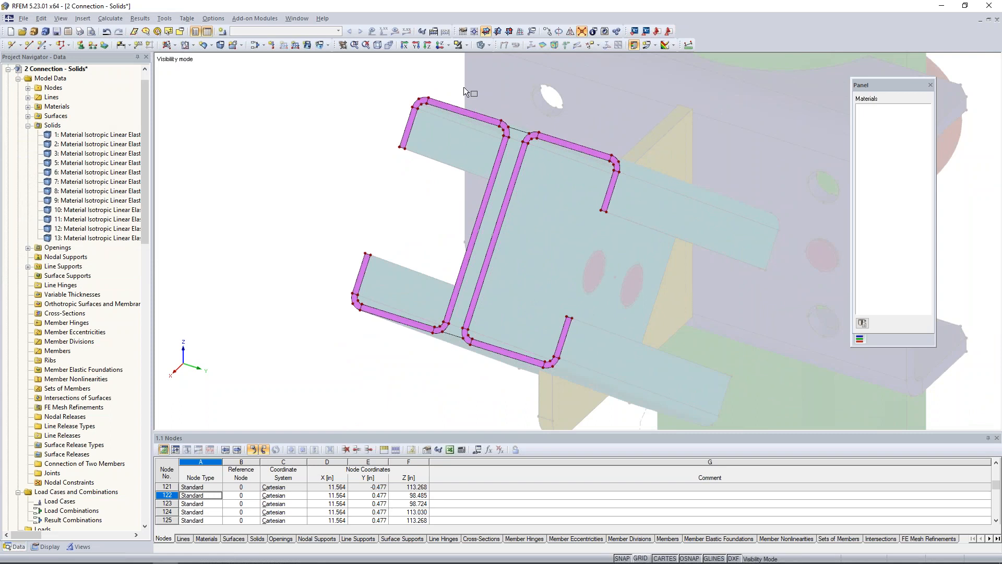
pyautogui.moveTo(369, 78); pyautogui.dragTo(635, 381)
# Step: Create a Rigid plane surface between the two channel end profiles, bounded by their web lines, facing corner arcs and the two connecting lines
pyautogui.click(176, 48)
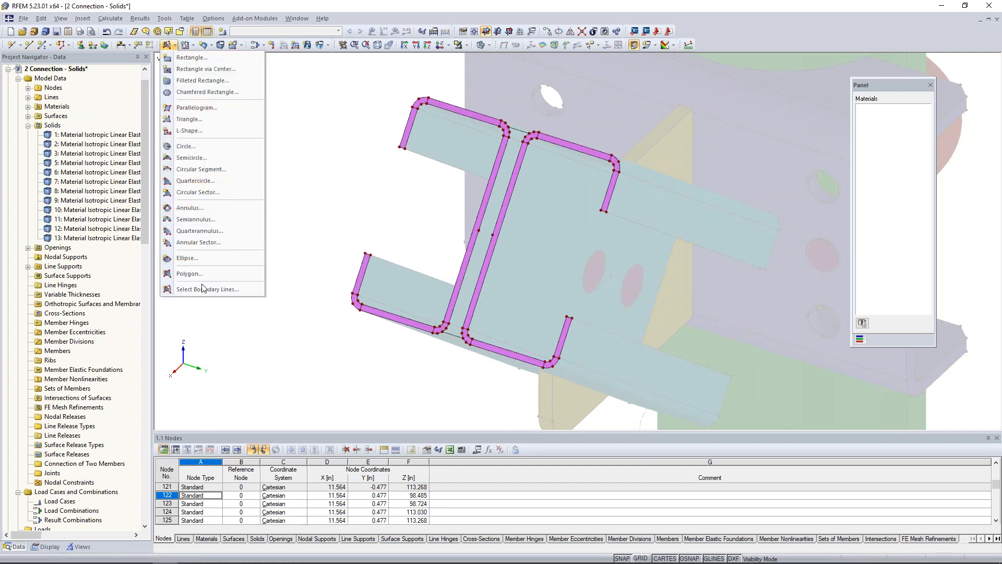
pyautogui.click(262, 285)
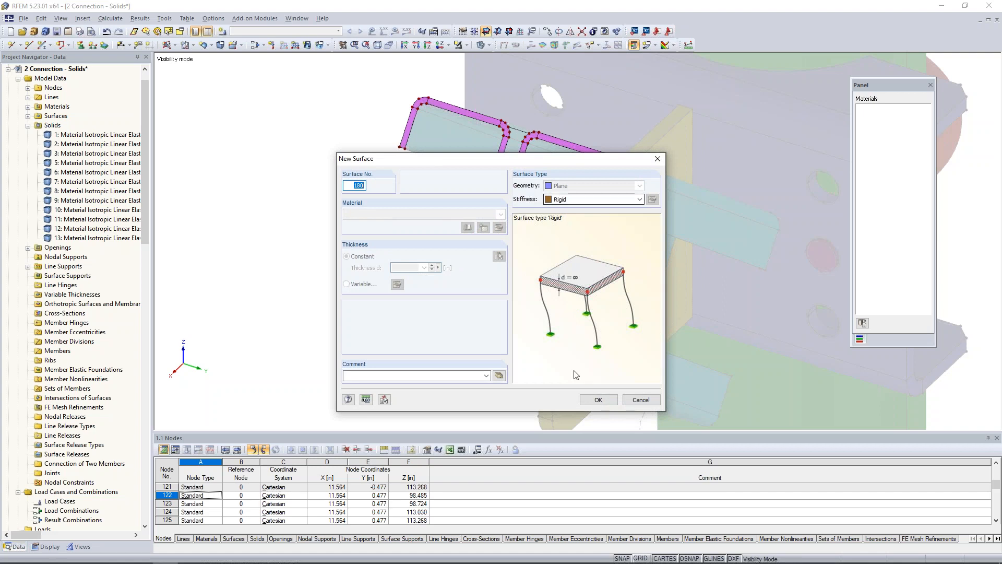
pyautogui.click(598, 399)
pyautogui.click(520, 132)
pyautogui.scroll(4, 517, 133)
pyautogui.click(509, 134)
pyautogui.click(532, 142)
pyautogui.click(523, 173)
pyautogui.click(496, 173)
pyautogui.moveTo(486, 333); pyautogui.dragTo(517, 155, button='middle')
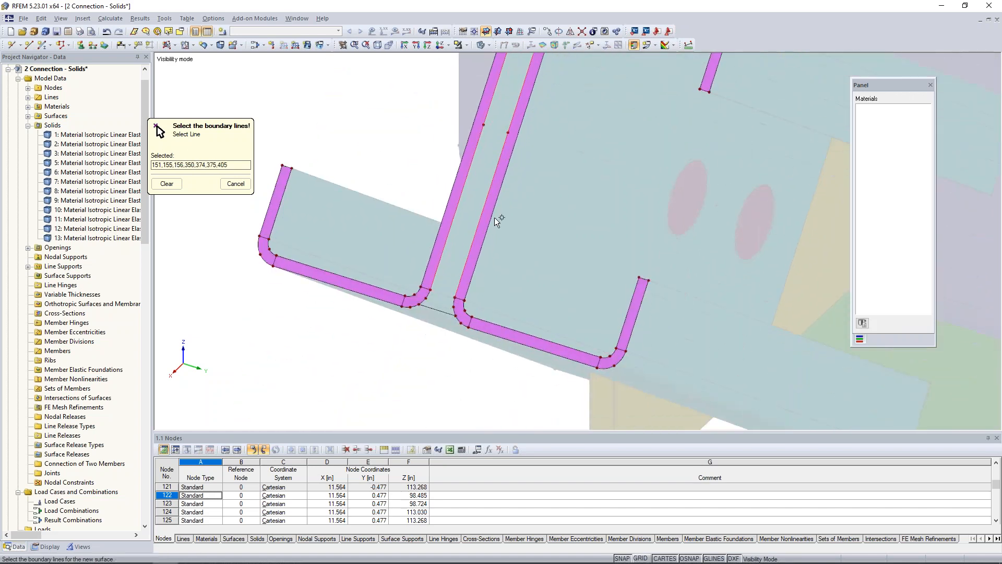
pyautogui.click(436, 309)
pyautogui.click(426, 298)
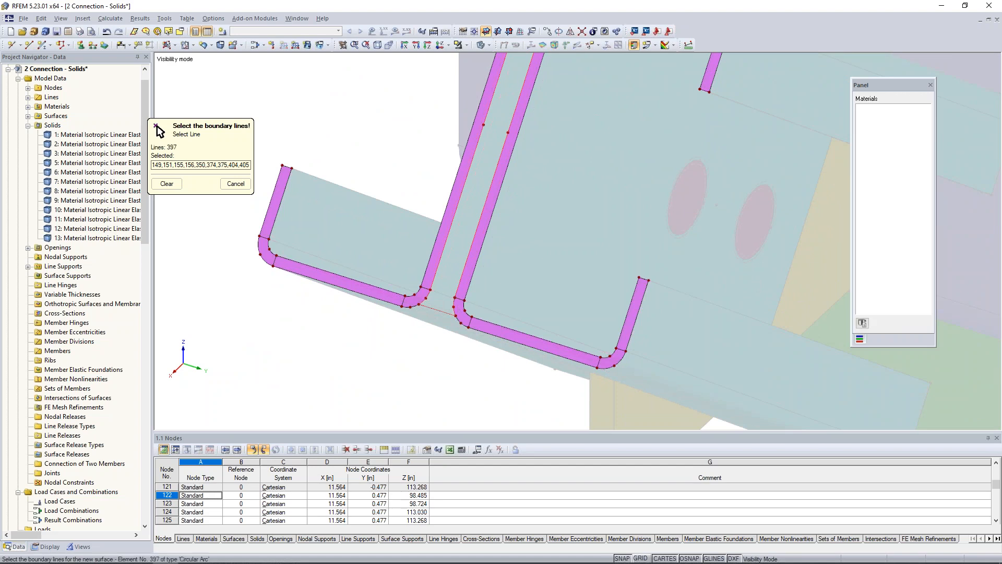
pyautogui.scroll(-3, 547, 255)
pyautogui.moveTo(547, 255); pyautogui.dragTo(532, 284, button='middle')
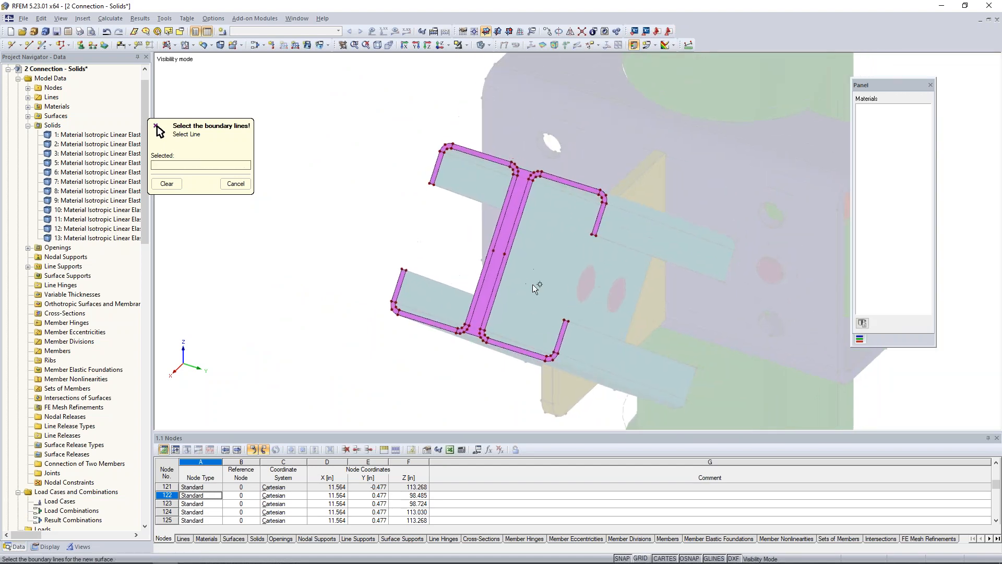
pyautogui.press('Escape')
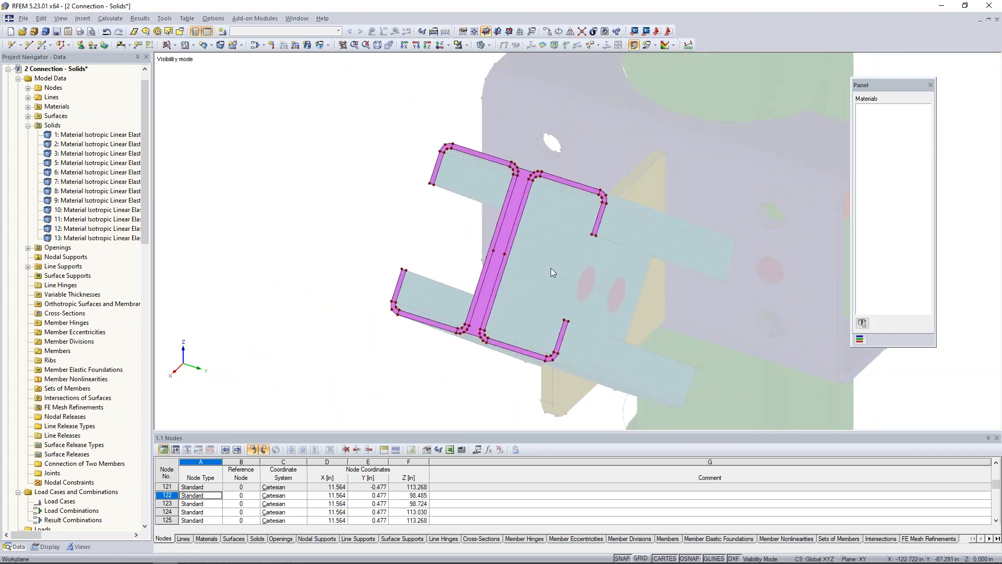
# Step: Insert a node halfway (50%) between the mid-height nodes of the two channel webs on the rigid end surface
pyautogui.scroll(2, 518, 275)
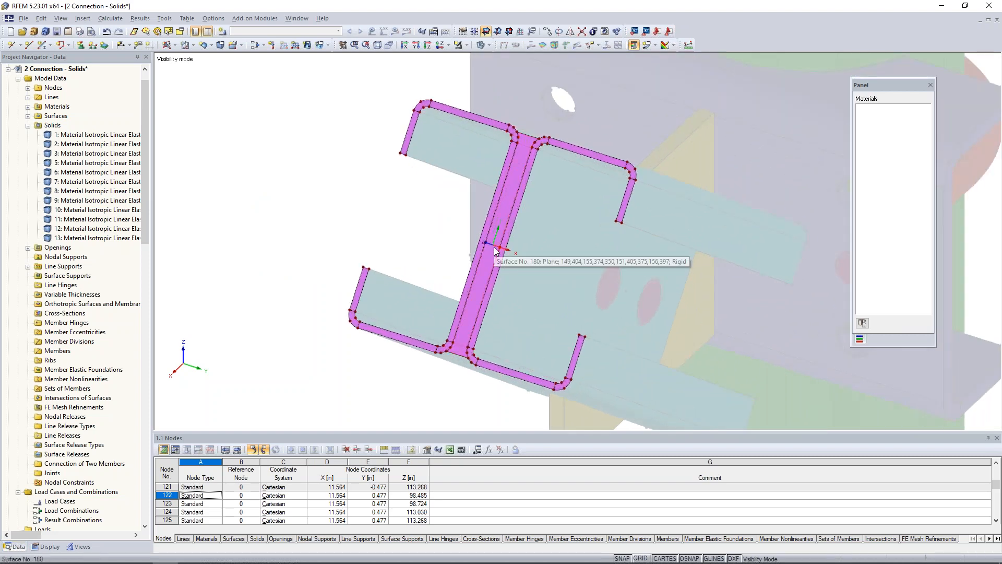
pyautogui.click(21, 47)
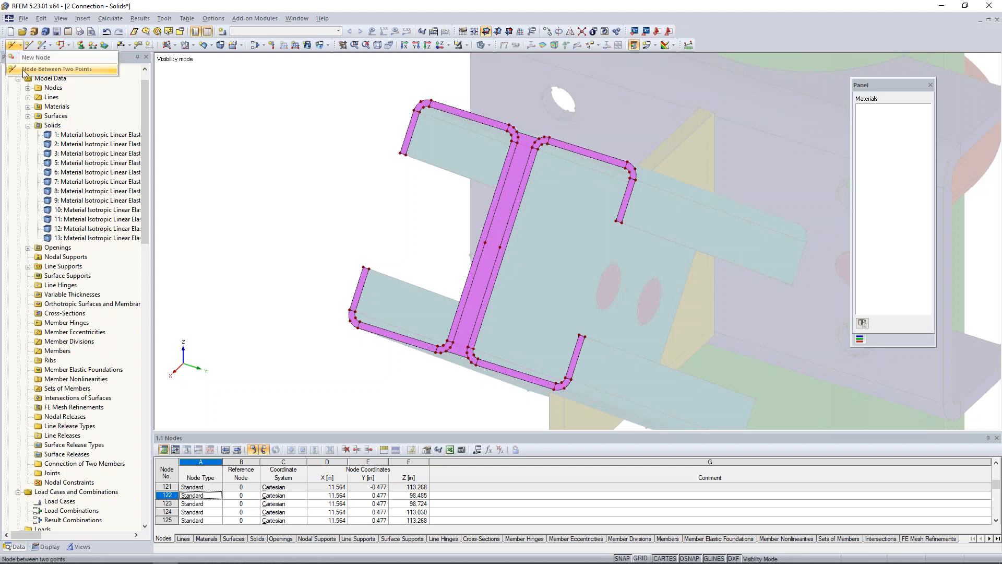
pyautogui.click(23, 71)
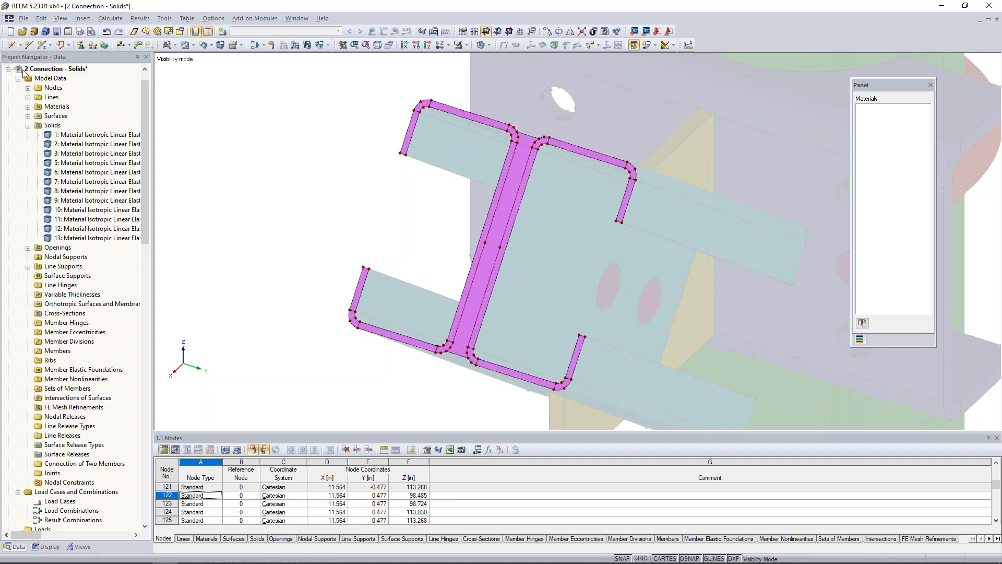
pyautogui.scroll(3, 488, 236)
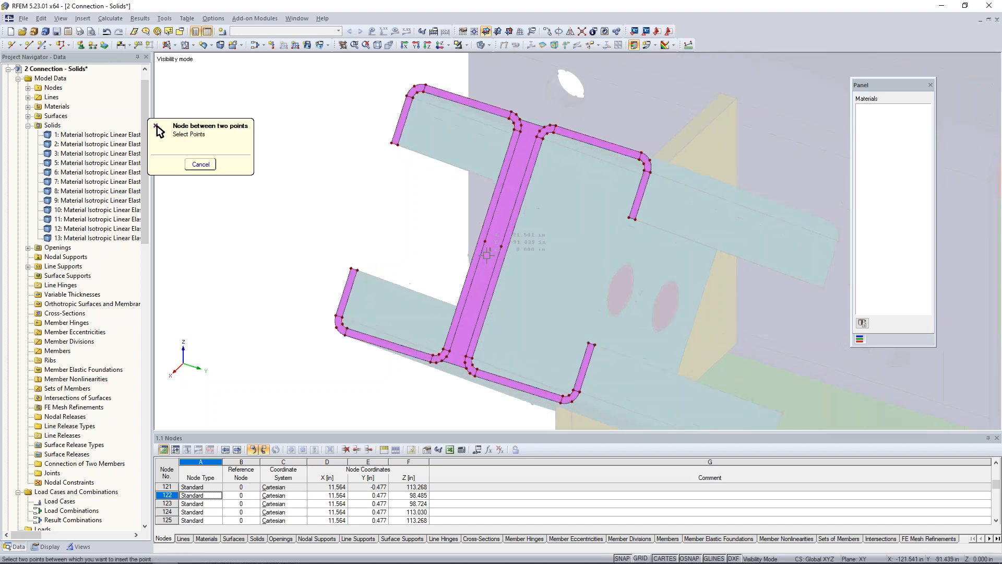
pyautogui.click(486, 236)
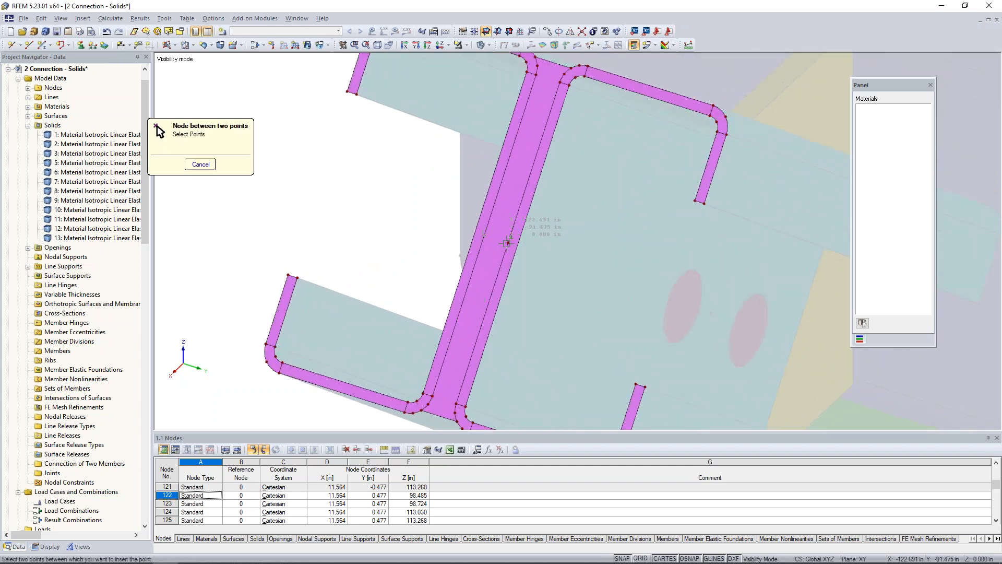
pyautogui.click(510, 242)
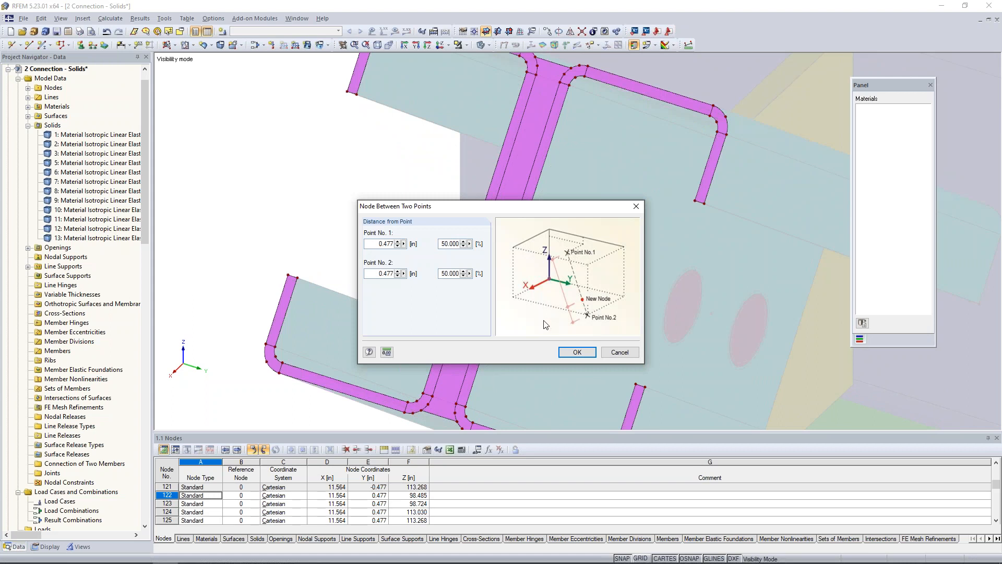
pyautogui.click(572, 351)
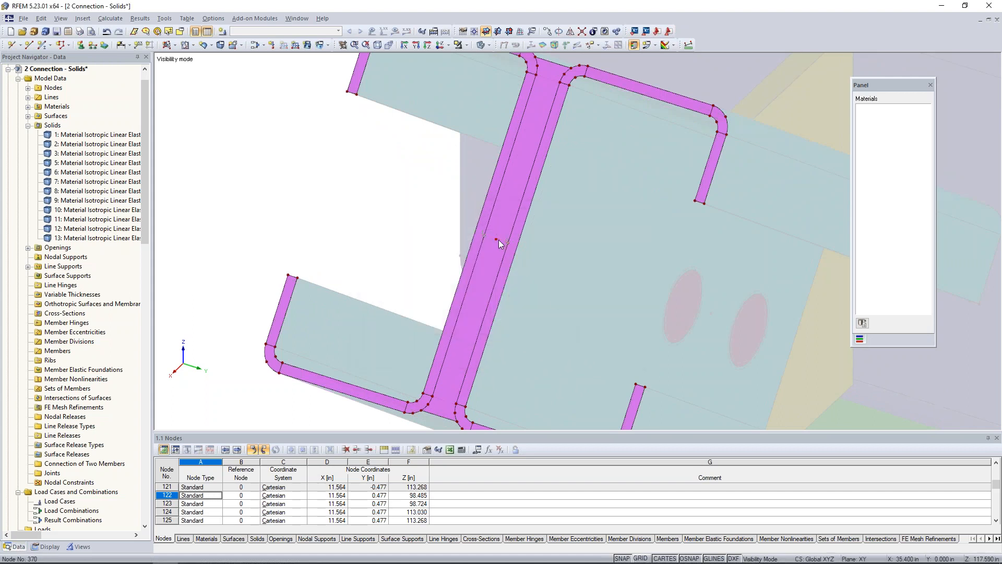
# Step: Create a load case described as Up and copy it to a second load case described as Down
pyautogui.scroll(-3, 521, 243)
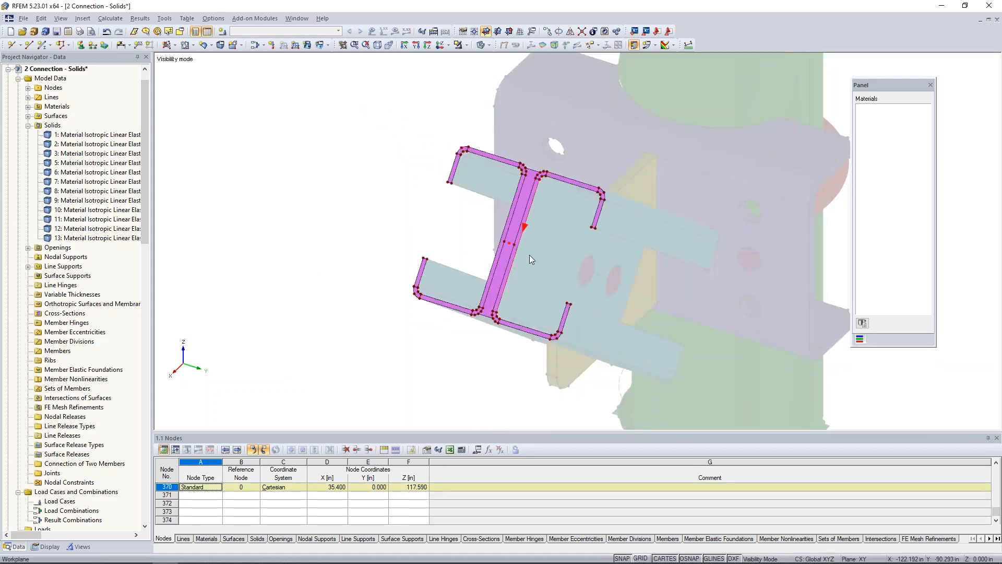
pyautogui.keyDown('ctrl'); pyautogui.moveTo(557, 264); pyautogui.dragTo(517, 260, button='middle'); pyautogui.keyUp('ctrl')
pyautogui.moveTo(516, 260); pyautogui.dragTo(470, 271, button='middle')
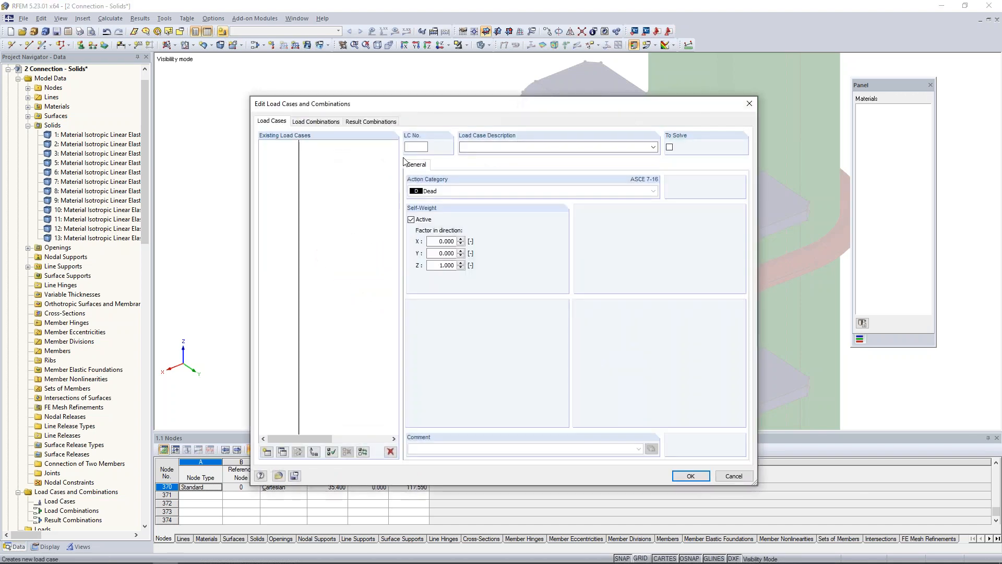
pyautogui.click(481, 147)
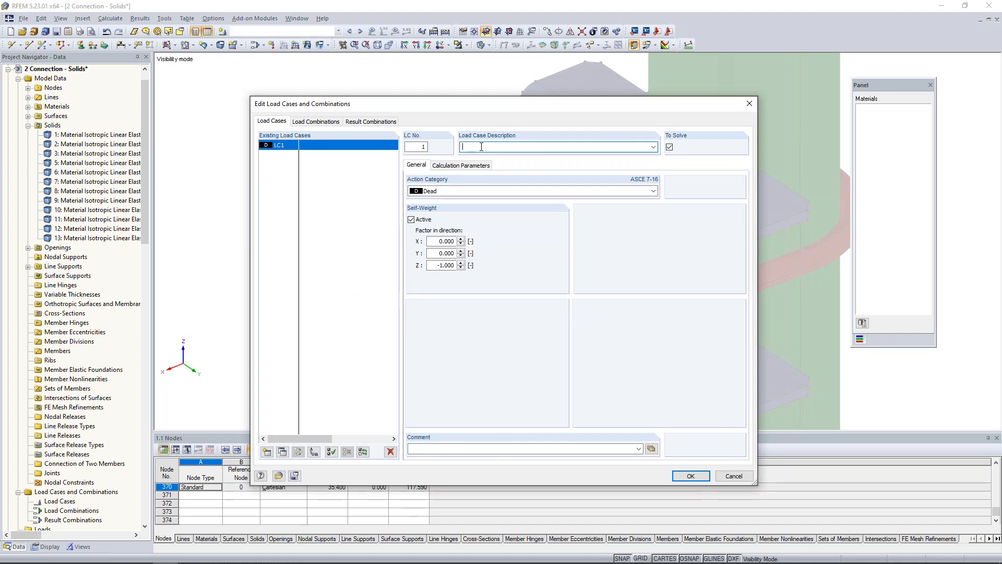
pyautogui.write('Up')
pyautogui.doubleClick(467, 146)
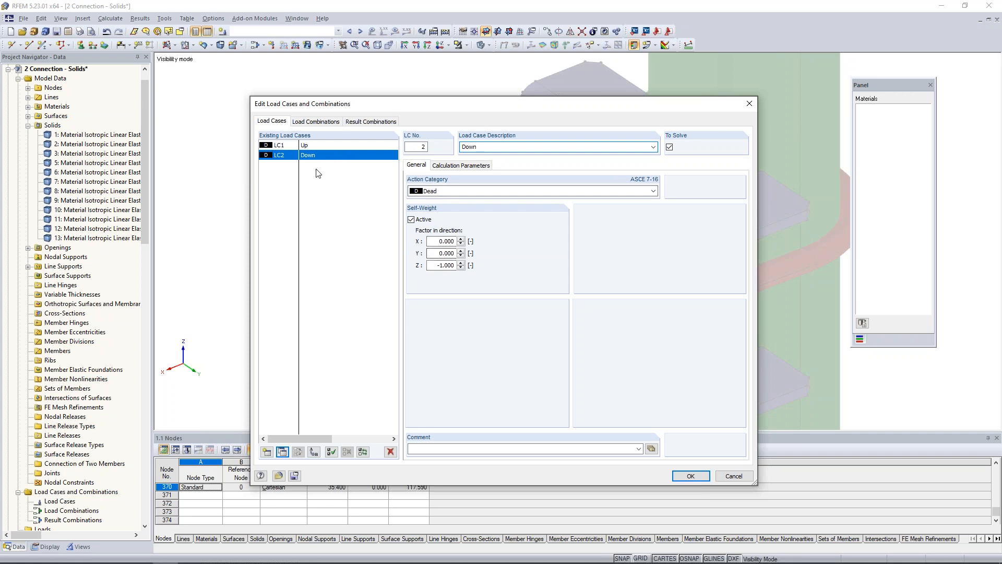
# Step: Copy the Down load case to a third load case described as Tension and accept the load case definitions
pyautogui.click(284, 453)
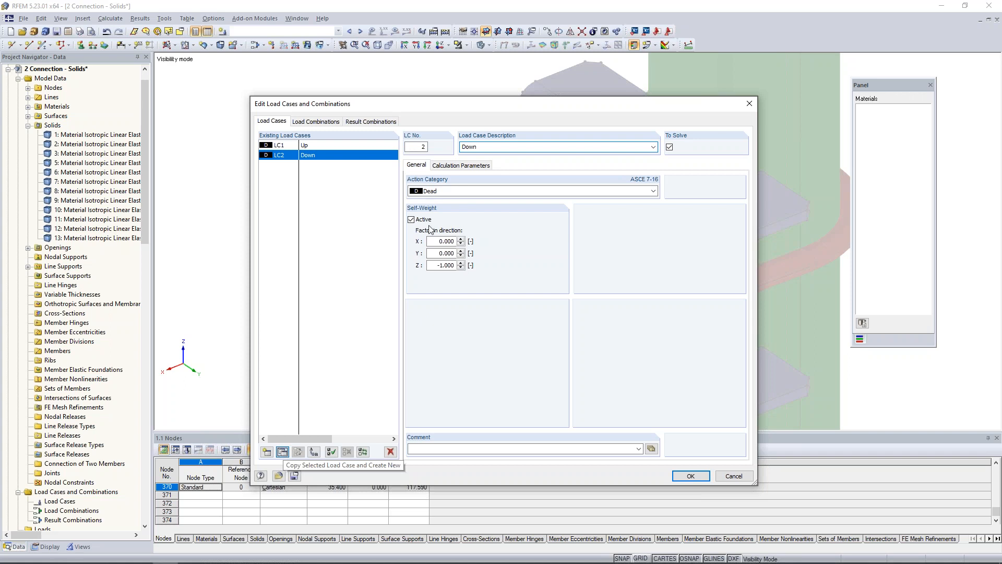
pyautogui.doubleClick(469, 146)
pyautogui.write('Tensi')
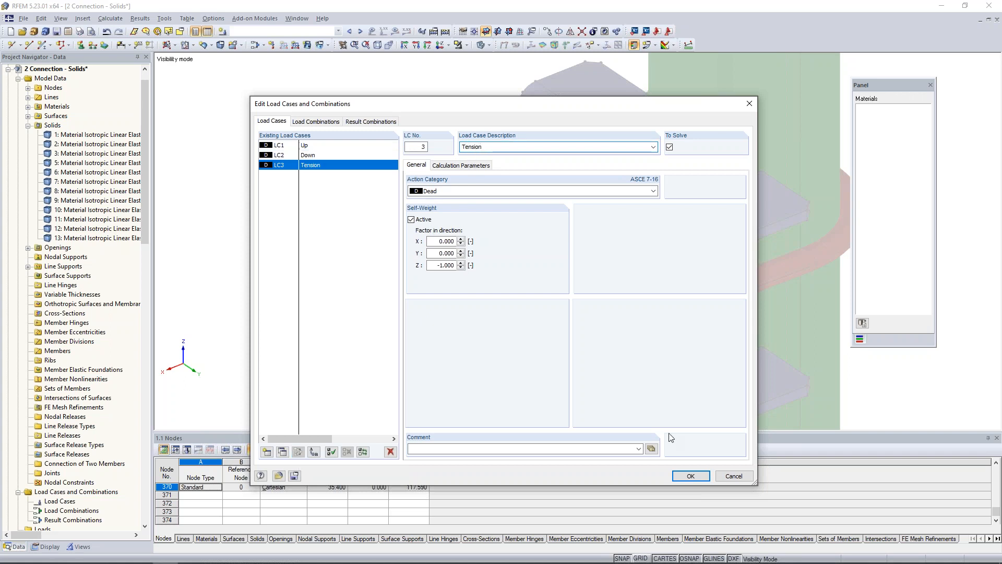
pyautogui.click(690, 475)
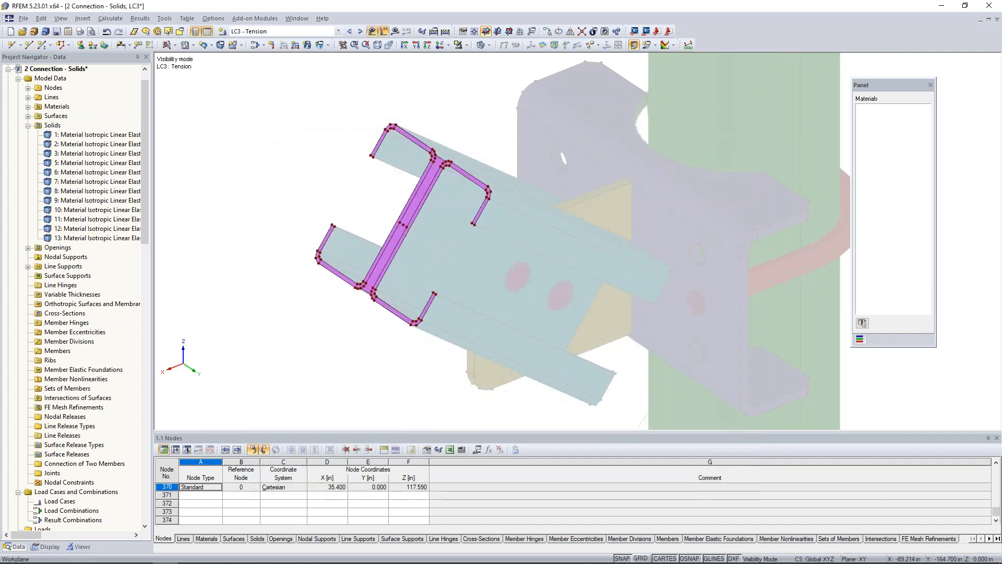
# Step: In load case LC1 - Up, apply a nodal load with PZ of 20 kip to the node between the channel webs
pyautogui.click(338, 31)
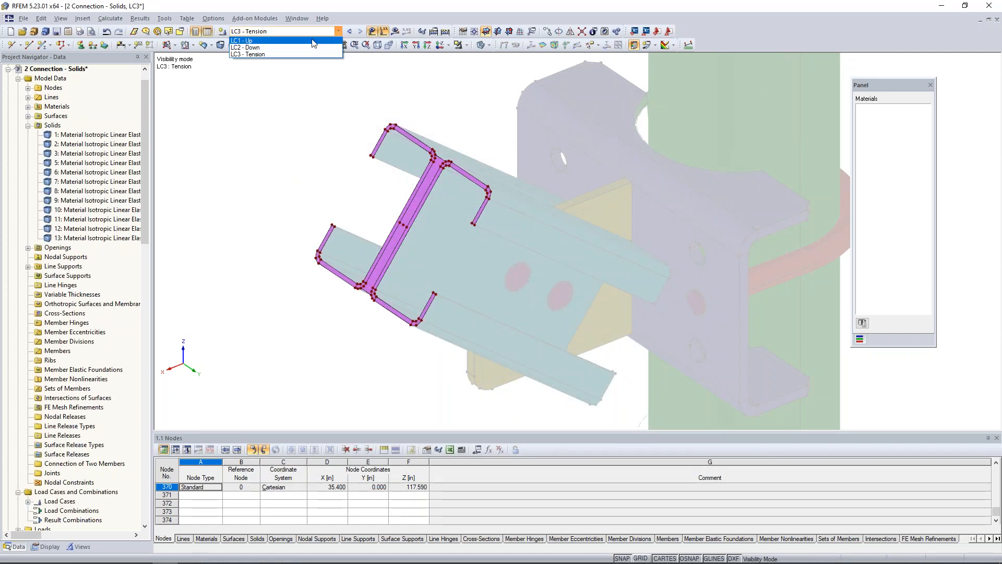
pyautogui.click(314, 41)
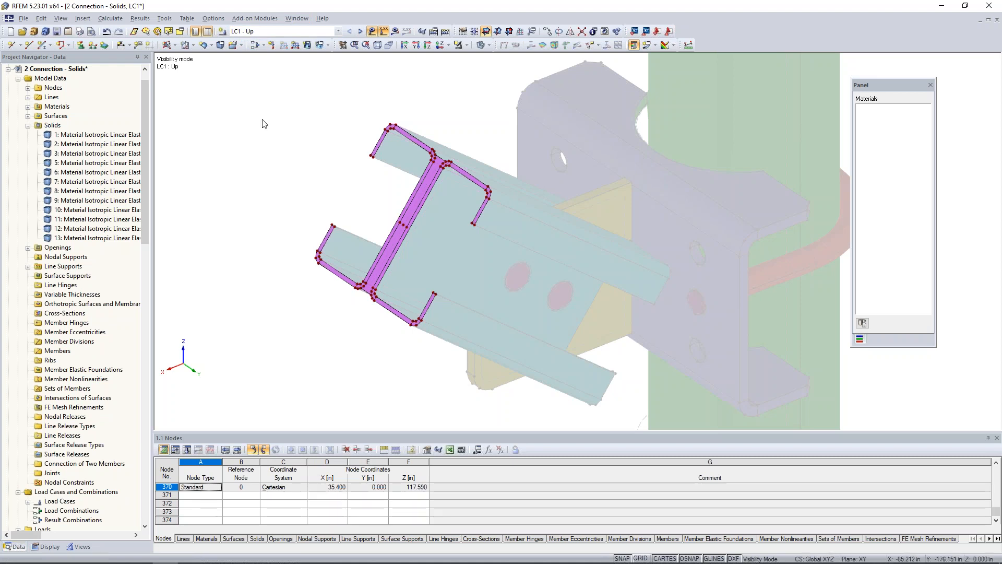
pyautogui.click(272, 45)
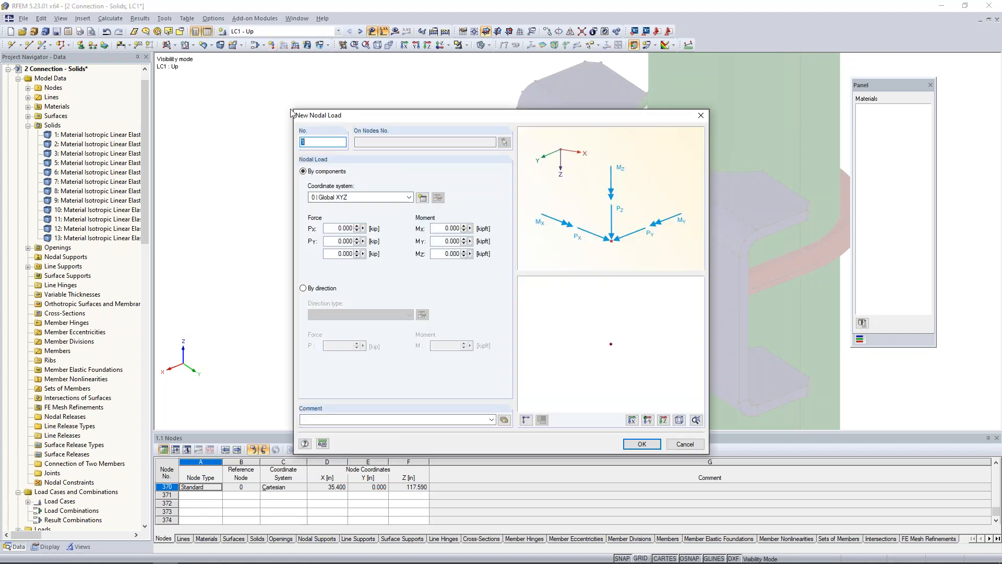
pyautogui.click(340, 254)
pyautogui.write('20')
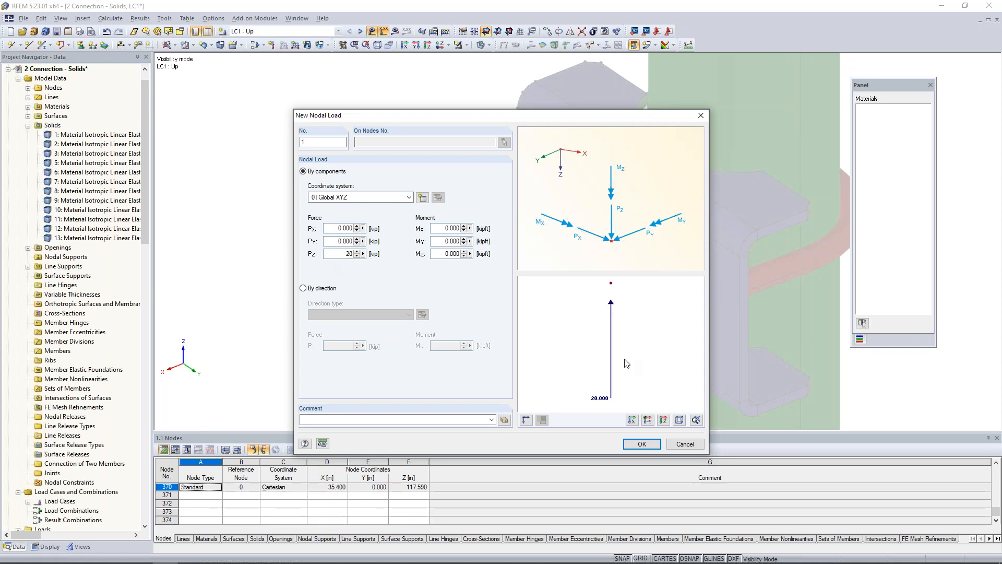
pyautogui.click(642, 444)
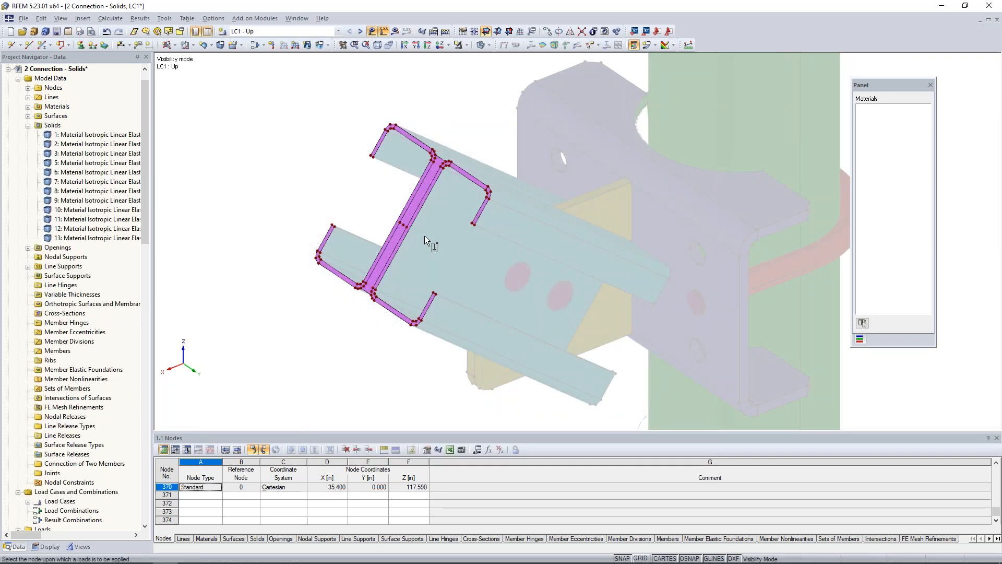
pyautogui.scroll(5, 407, 229)
pyautogui.click(403, 223)
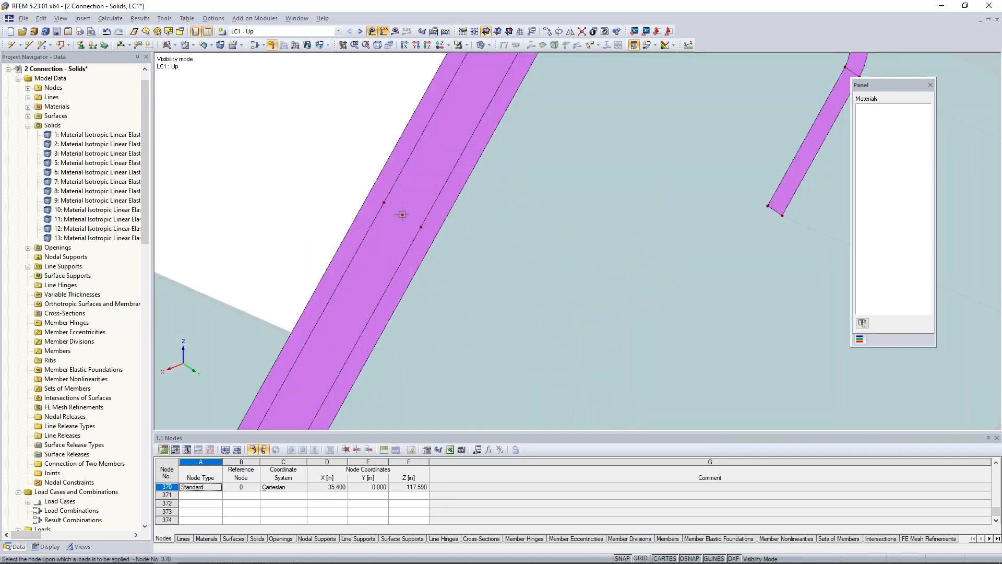
pyautogui.scroll(-5, 518, 336)
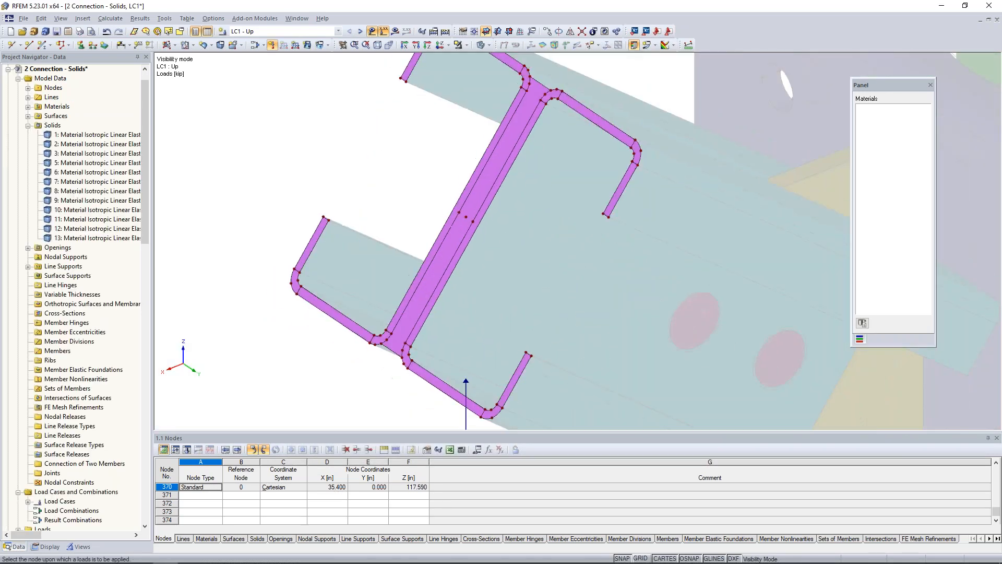
pyautogui.moveTo(518, 337); pyautogui.dragTo(466, 297, button='middle')
pyautogui.press('Escape')
# Step: In load case LC2 - Down, apply a nodal load with PZ of -20 kip to the node between the channel webs
pyautogui.click(360, 31)
pyautogui.click(272, 45)
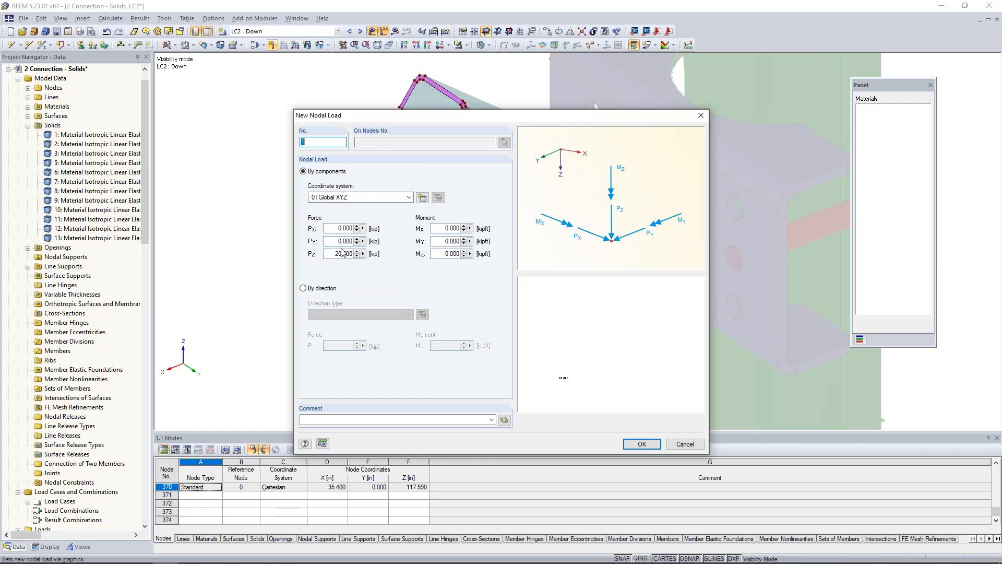
pyautogui.write('-')
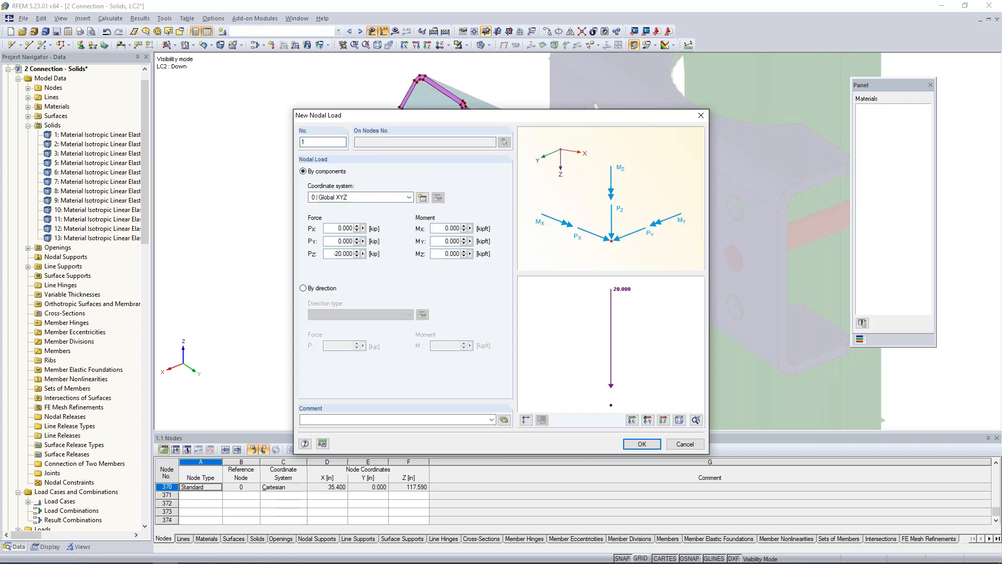
pyautogui.click(642, 444)
pyautogui.click(431, 178)
pyautogui.press('Escape')
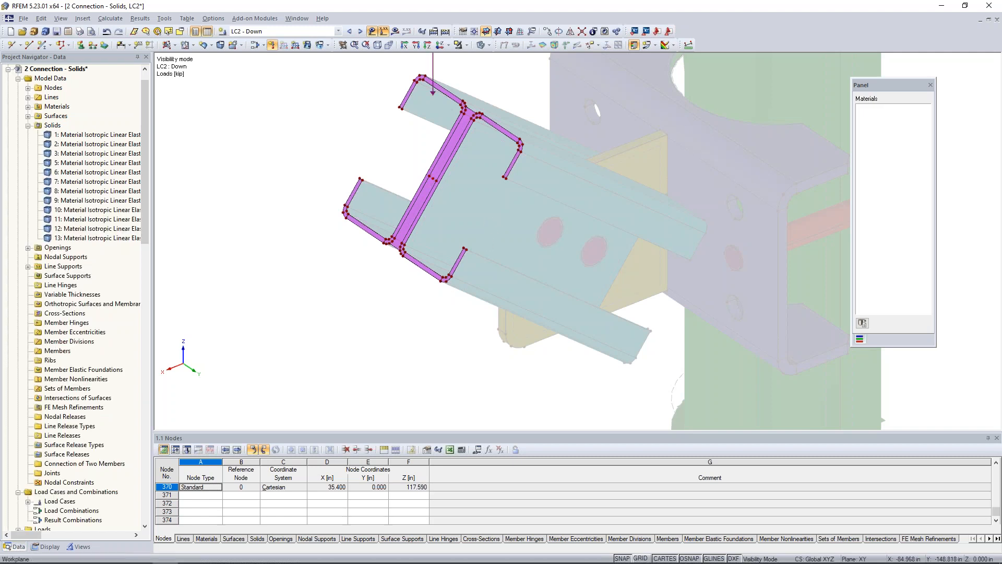
# Step: Switch to load case LC3 - Tension and cancel visibility mode so that the whole model is displayed
pyautogui.moveTo(485, 204); pyautogui.dragTo(412, 172, button='middle')
pyautogui.scroll(-3, 472, 264)
pyautogui.scroll(-1, 473, 263)
pyautogui.click(360, 31)
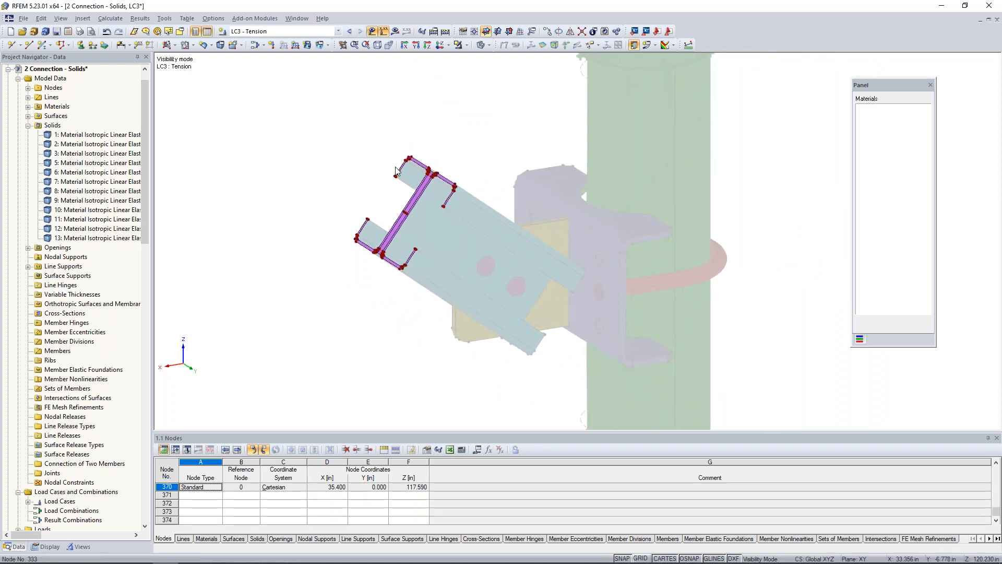
pyautogui.click(466, 44)
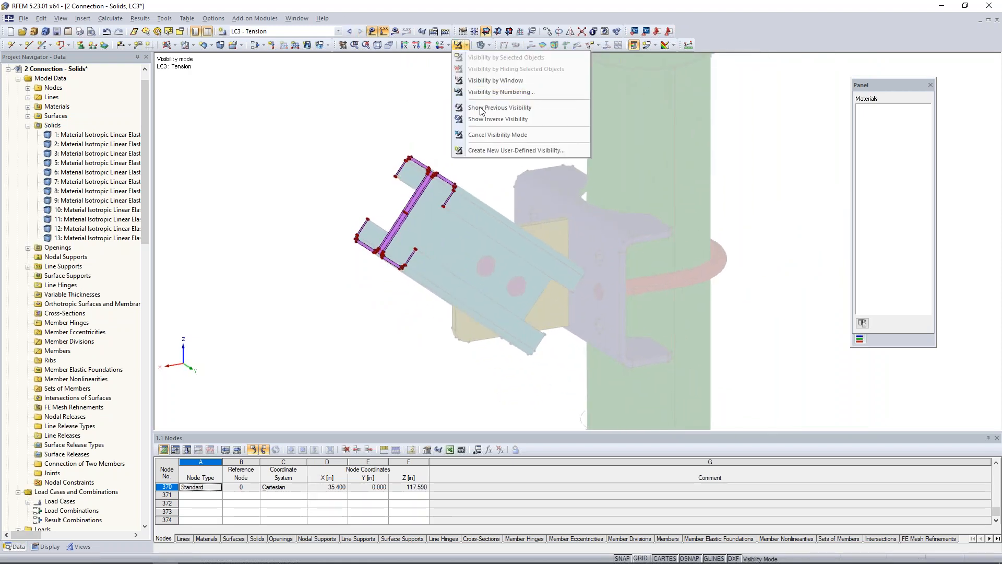
pyautogui.click(485, 134)
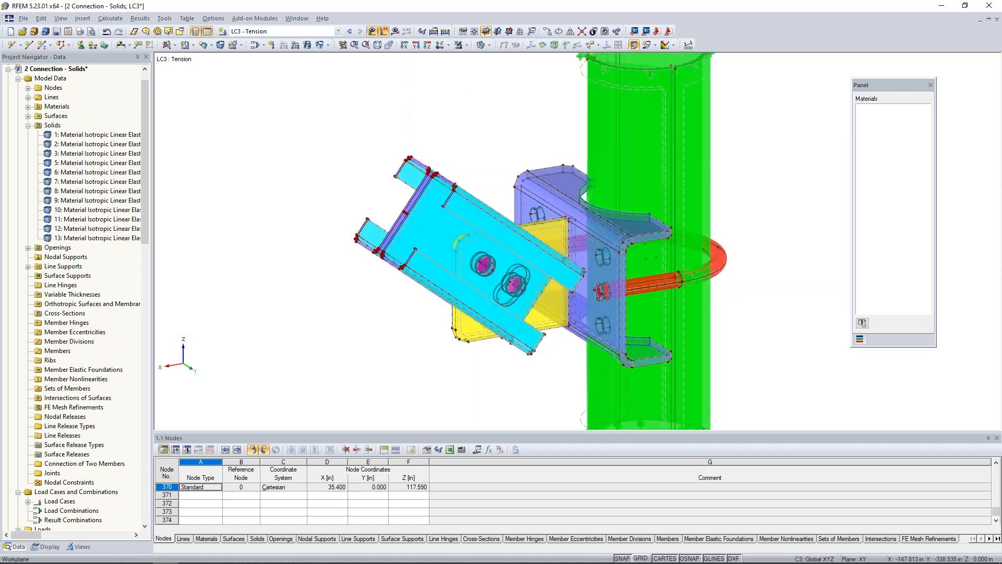
# Step: Start a nodal load in LC3 - Tension and define its direction as the same as line 324 along the channel
pyautogui.keyDown('ctrl'); pyautogui.moveTo(368, 344); pyautogui.dragTo(433, 300, button='middle'); pyautogui.keyUp('ctrl')
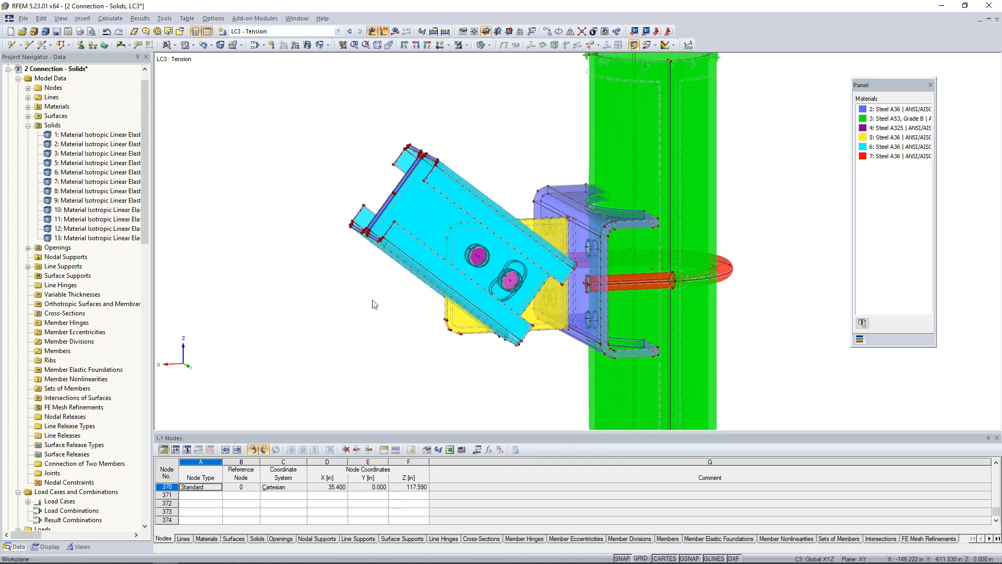
pyautogui.click(272, 45)
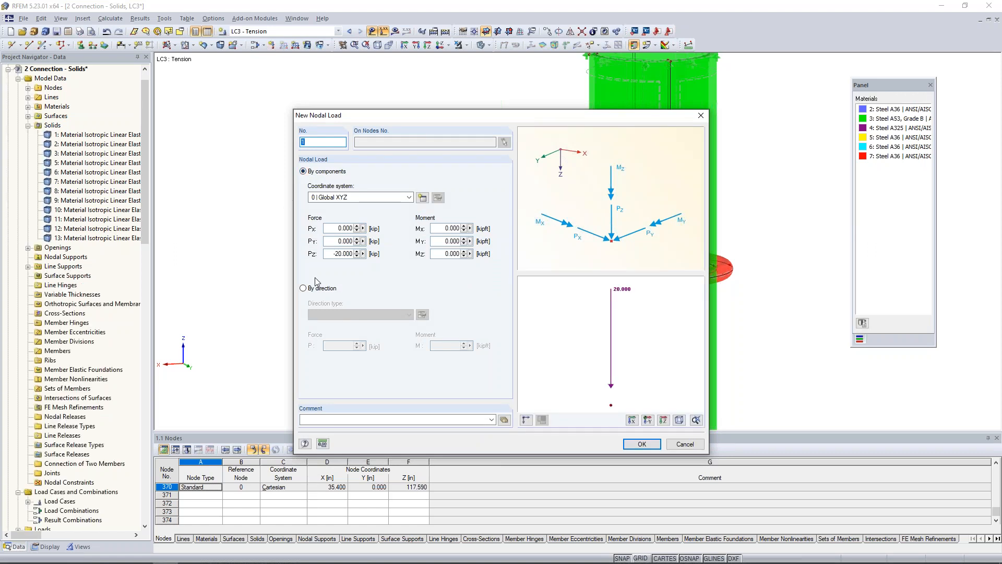
pyautogui.click(303, 288)
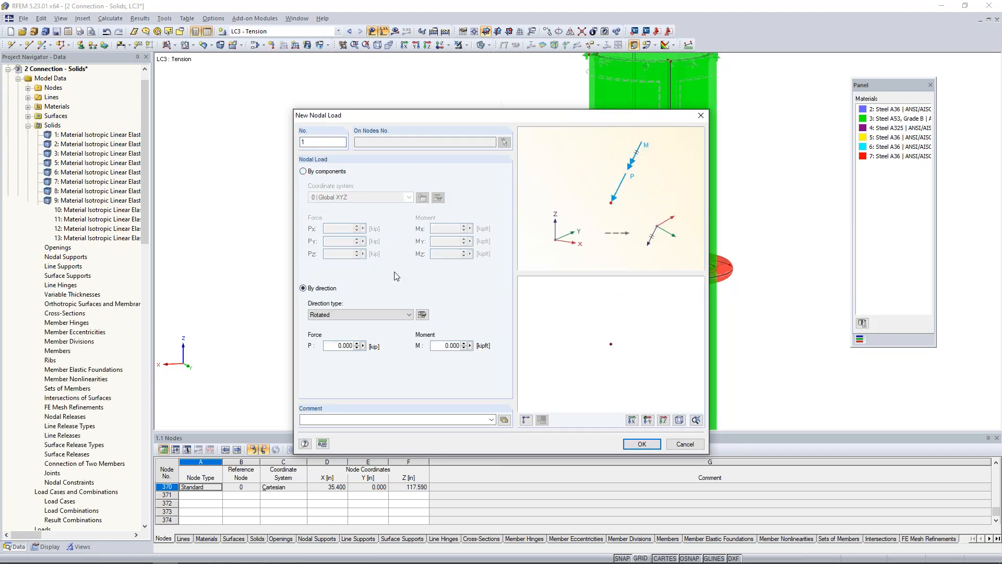
pyautogui.click(423, 316)
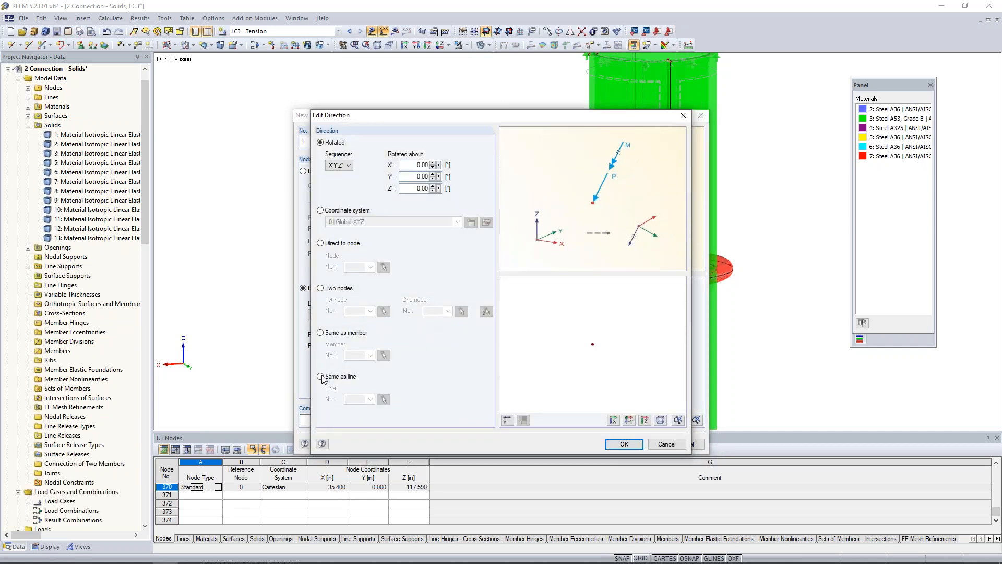
pyautogui.click(321, 377)
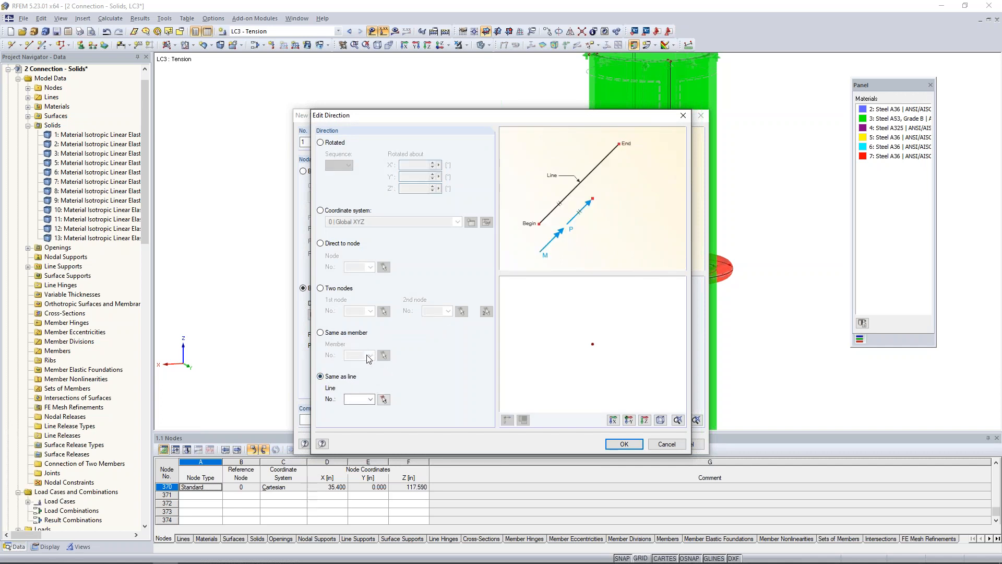
pyautogui.click(385, 400)
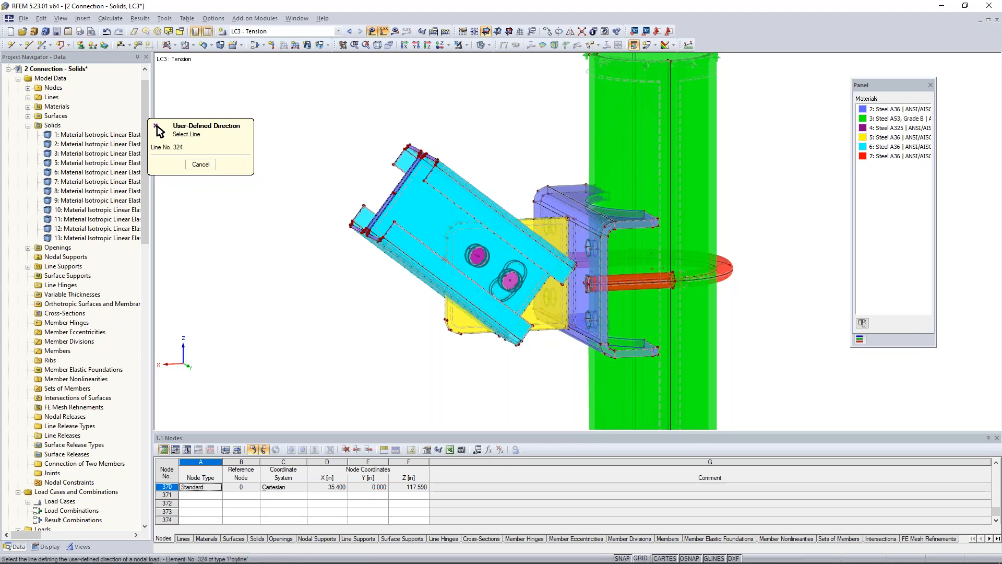
pyautogui.click(418, 239)
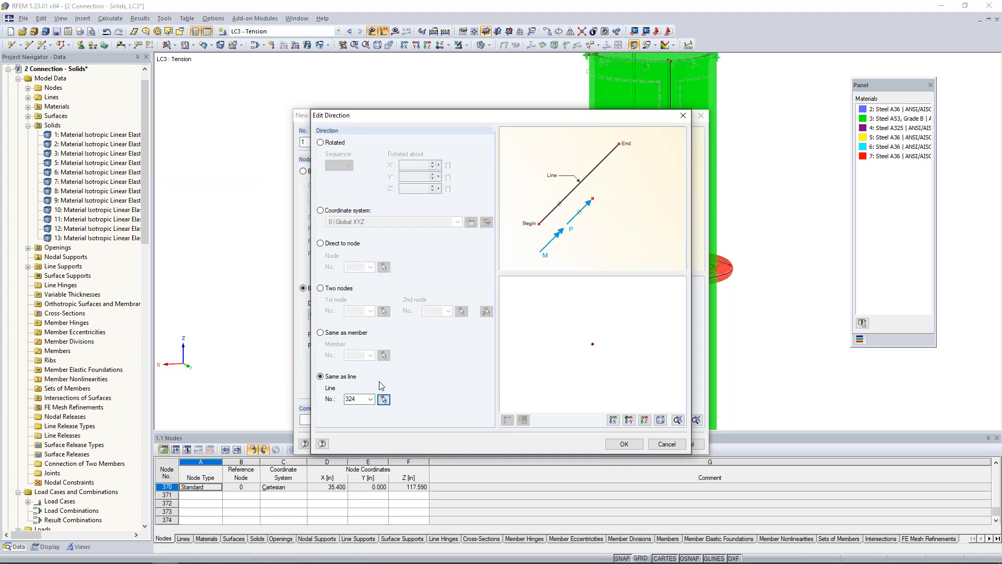
pyautogui.click(625, 444)
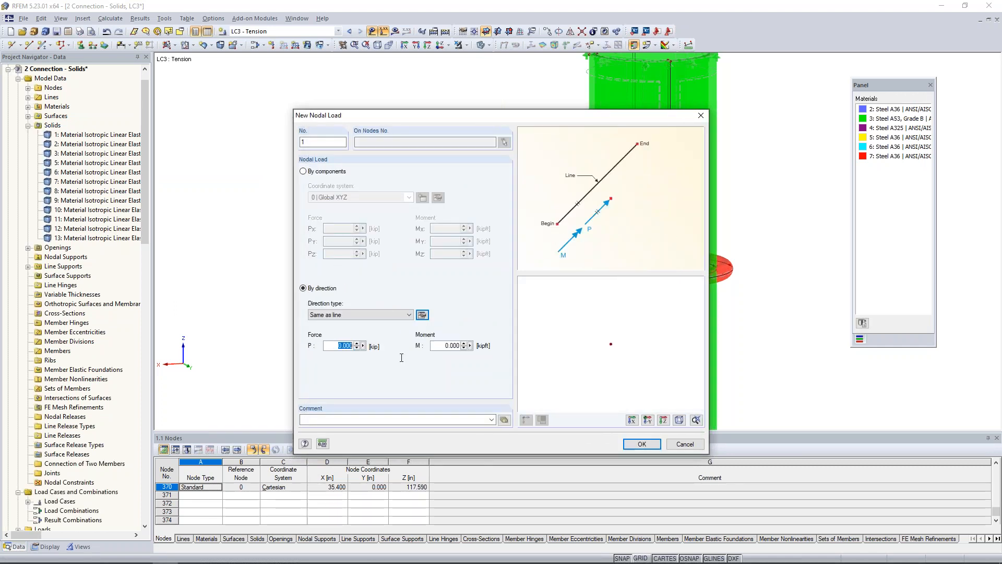
# Step: Set the nodal load force P to -40 kip and apply it to the node between the channel webs
pyautogui.write('-40')
pyautogui.click(642, 444)
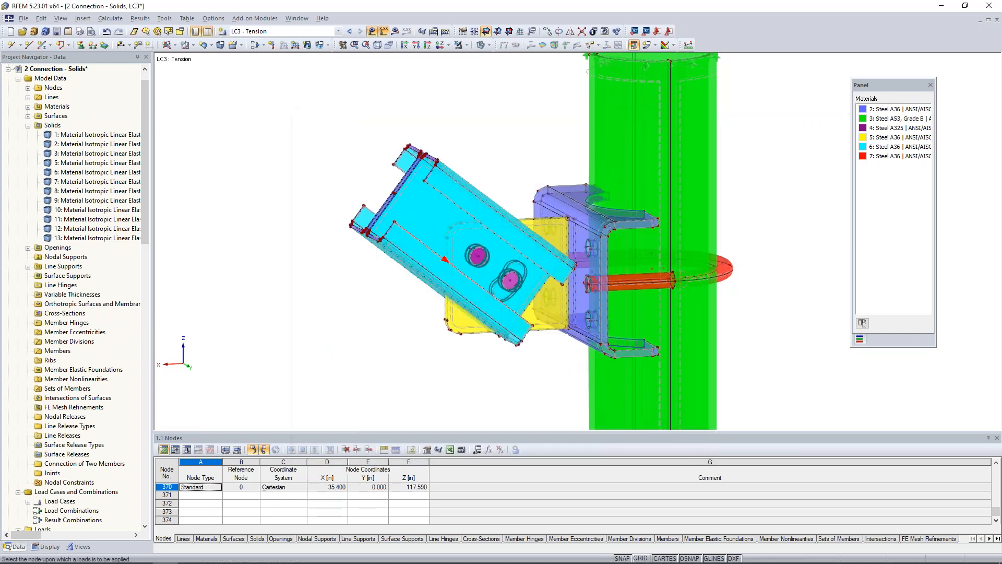
pyautogui.scroll(10, 397, 197)
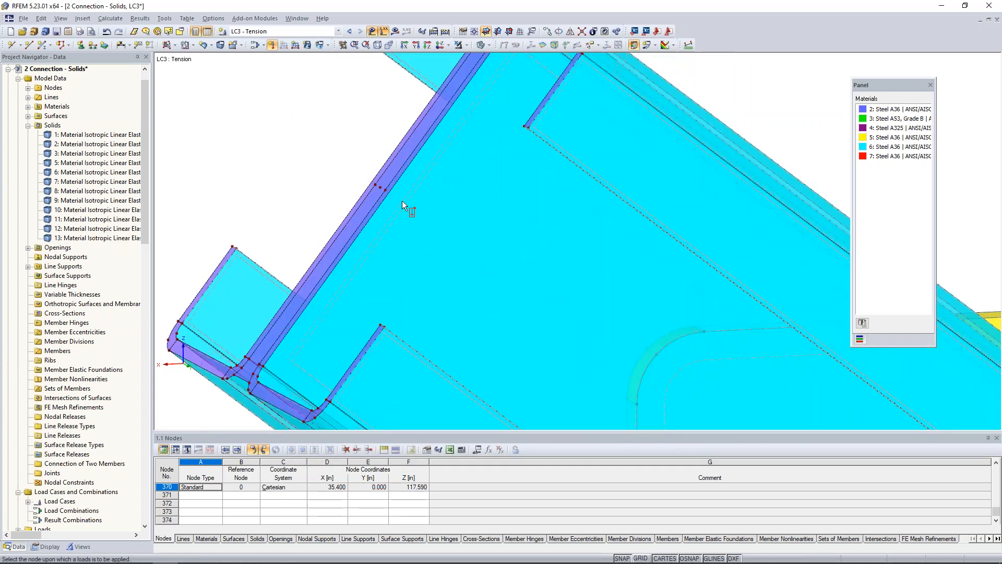
pyautogui.keyDown('ctrl'); pyautogui.moveTo(401, 200); pyautogui.dragTo(418, 232, button='middle'); pyautogui.keyUp('ctrl')
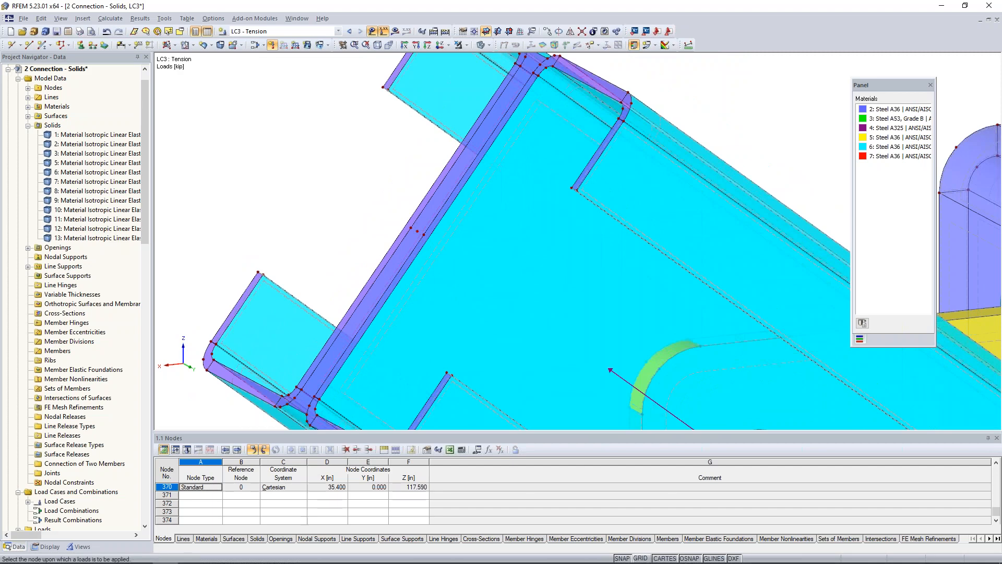
pyautogui.scroll(-10, 483, 230)
pyautogui.keyDown('ctrl'); pyautogui.moveTo(483, 229); pyautogui.dragTo(514, 184, button='middle'); pyautogui.keyUp('ctrl')
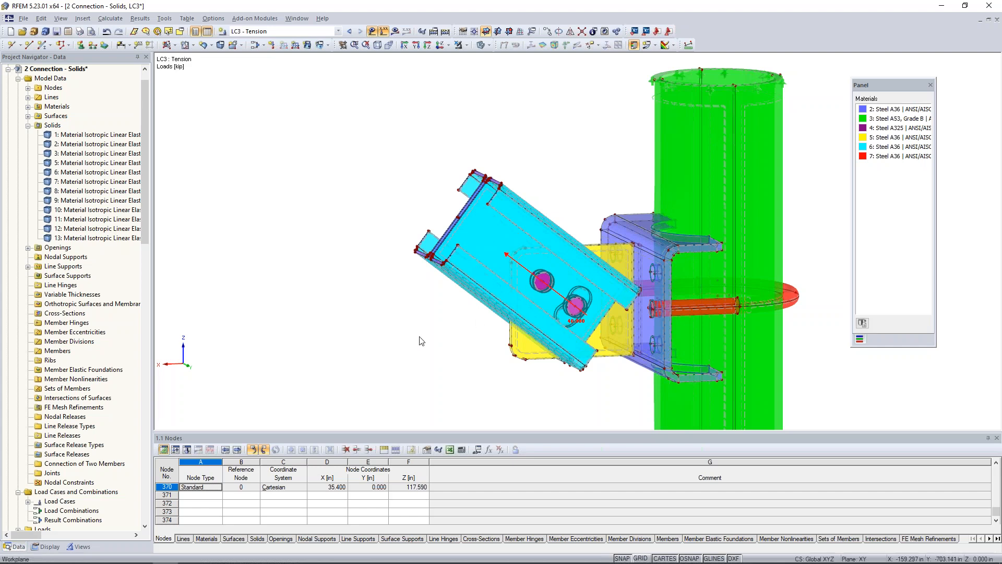
pyautogui.moveTo(421, 339); pyautogui.dragTo(369, 323, button='middle')
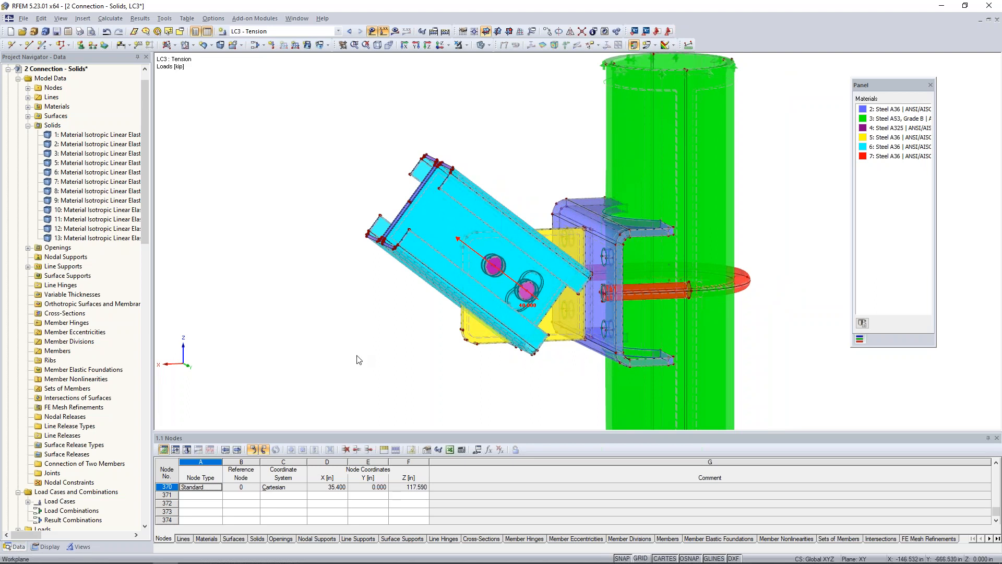
pyautogui.scroll(-1, 371, 347)
pyautogui.scroll(-3, 367, 303)
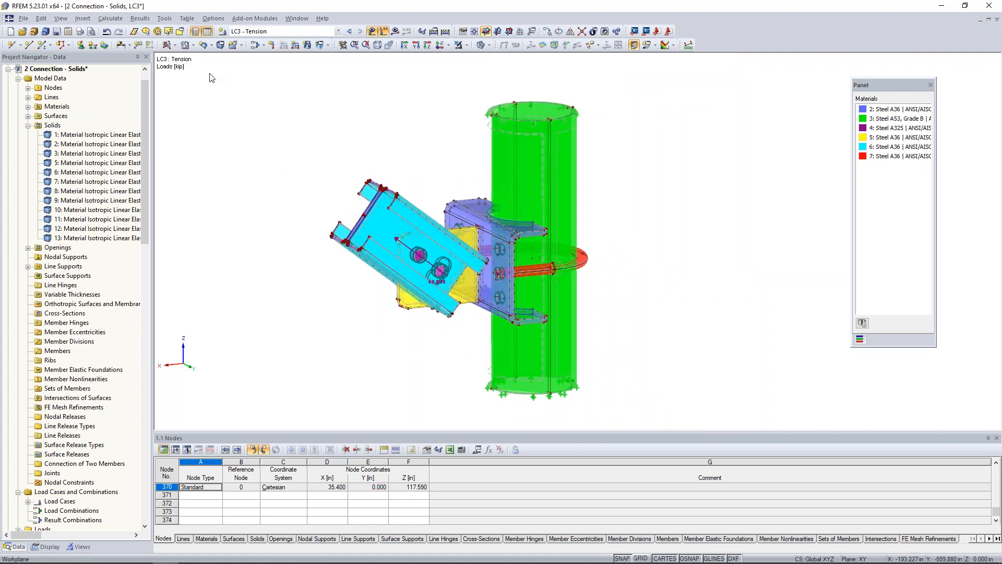
# Step: Set the FE mesh target element length to 1 in and regenerate the mesh
pyautogui.click(110, 18)
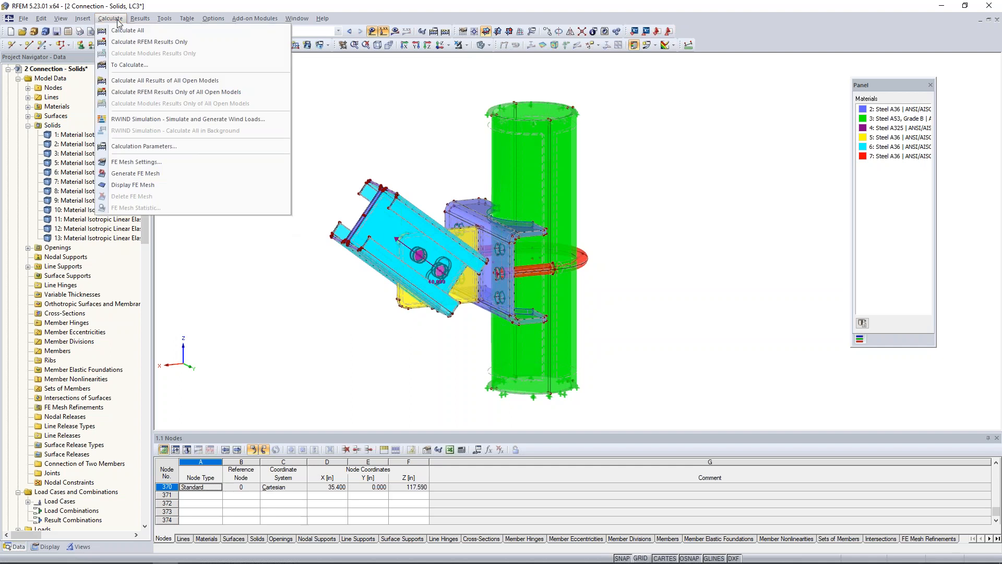
pyautogui.click(135, 163)
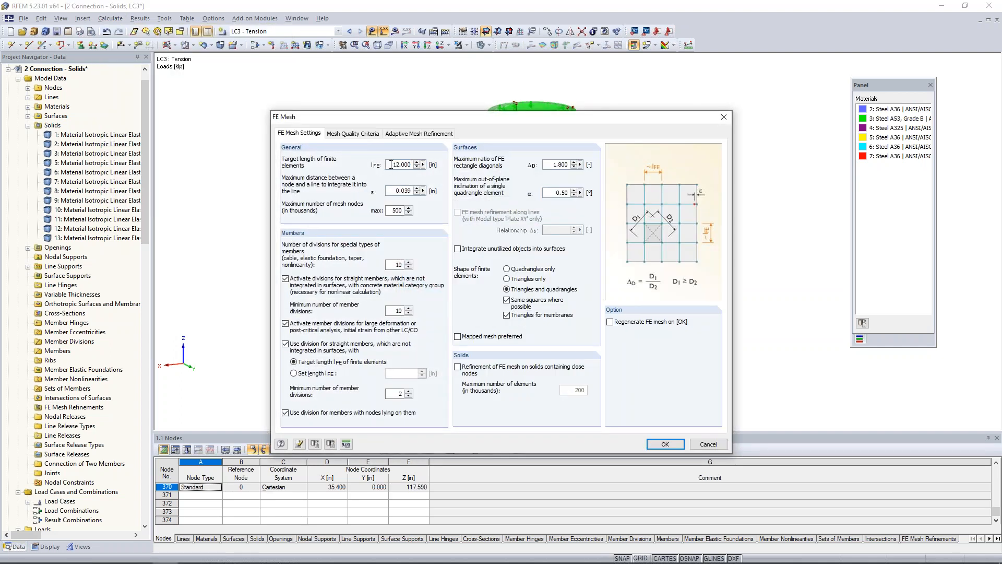
pyautogui.doubleClick(391, 164)
pyautogui.write('1.')
pyautogui.click(610, 322)
pyautogui.click(665, 444)
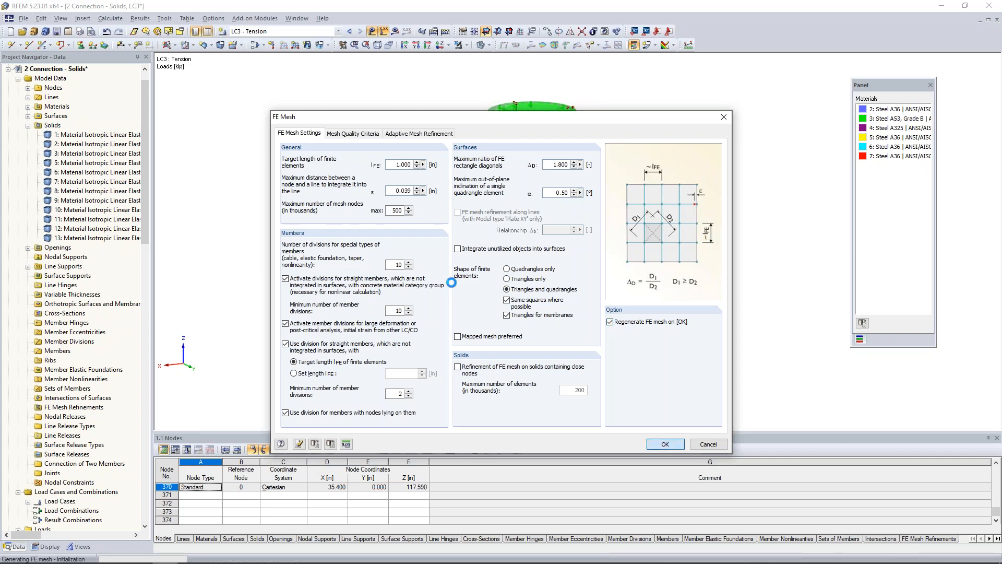
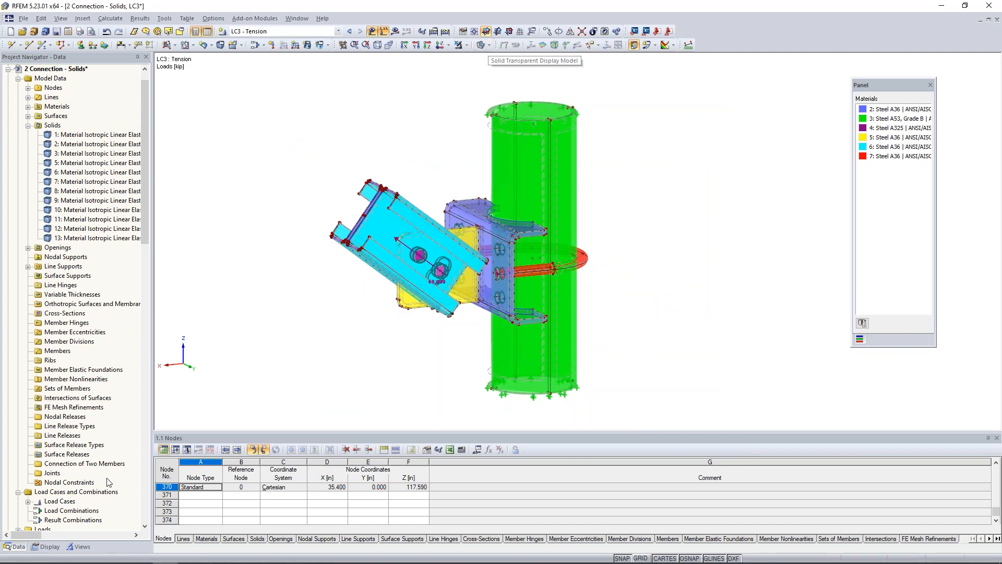
# Step: Display the FE mesh on surfaces, switch the model to wireframe display and hide the loads
pyautogui.click(47, 547)
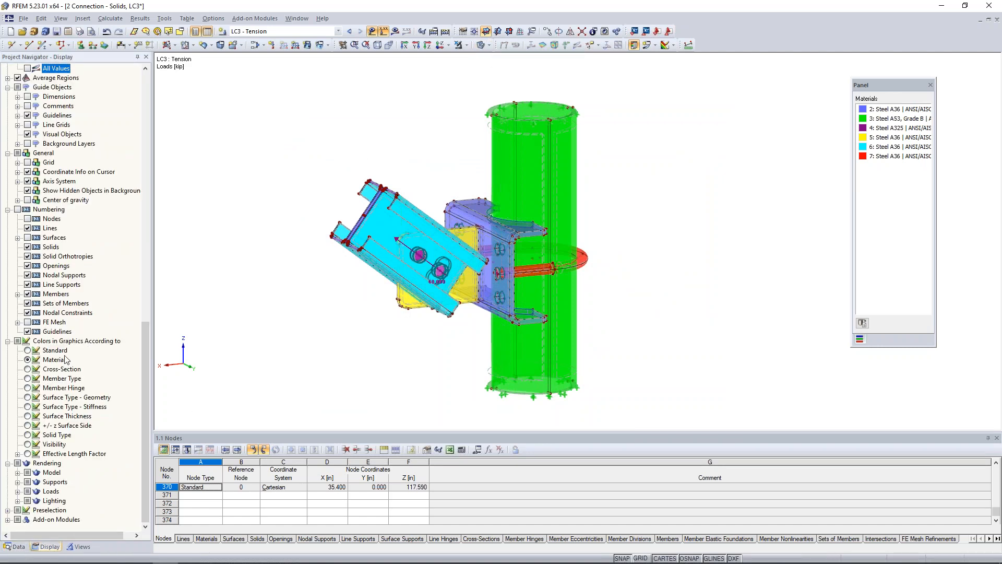
pyautogui.scroll(9, 65, 359)
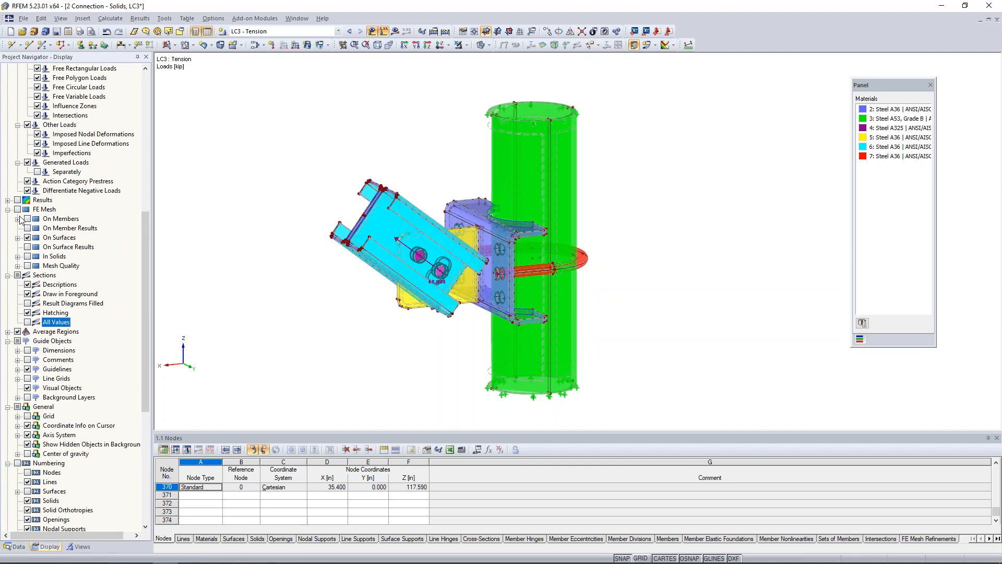
pyautogui.click(487, 45)
pyautogui.click(517, 58)
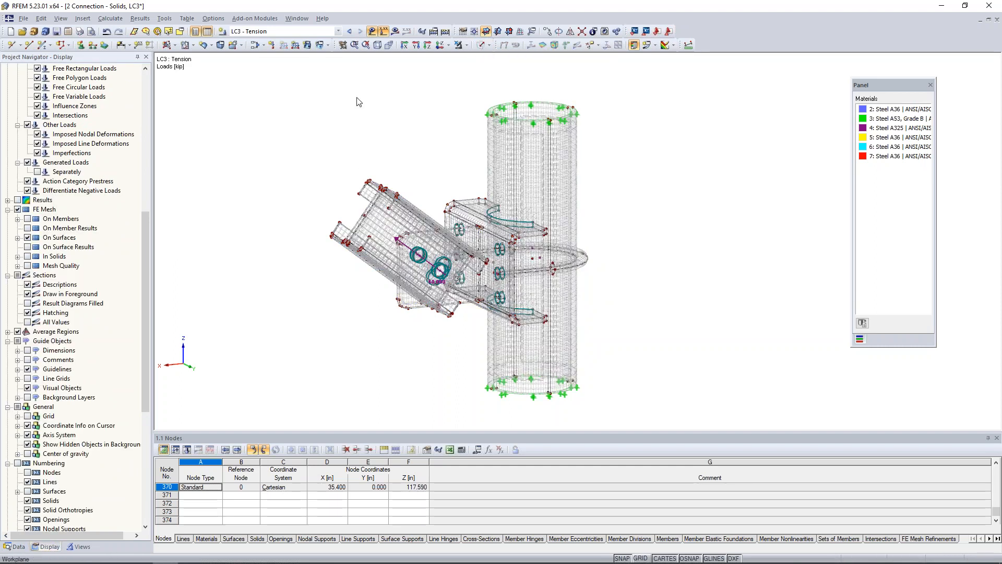
pyautogui.click(373, 31)
# Step: Isolate the solid in the bracket's middle bolt hole, examine its mesh, and cancel visibility mode
pyautogui.scroll(4, 467, 337)
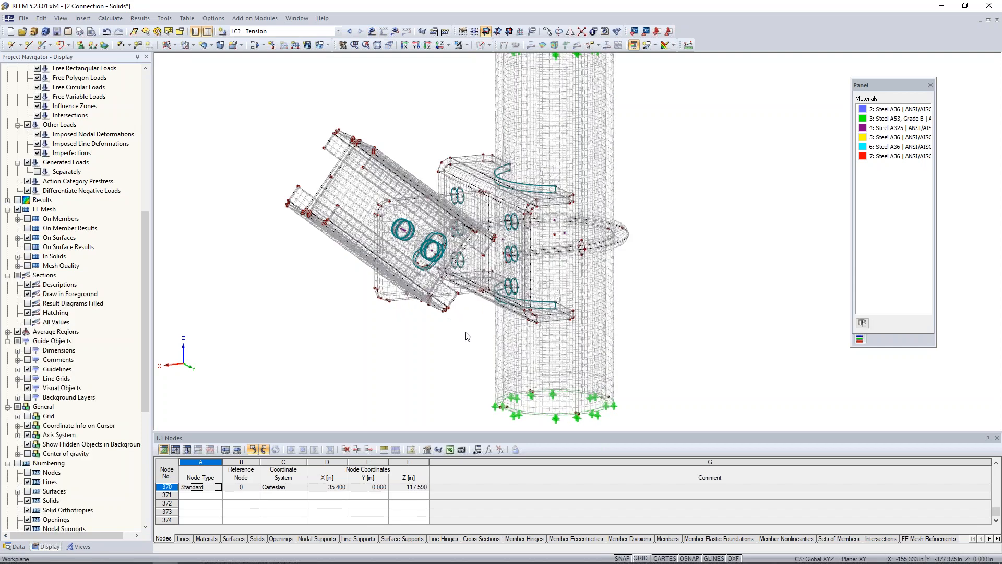
pyautogui.scroll(-1, 467, 337)
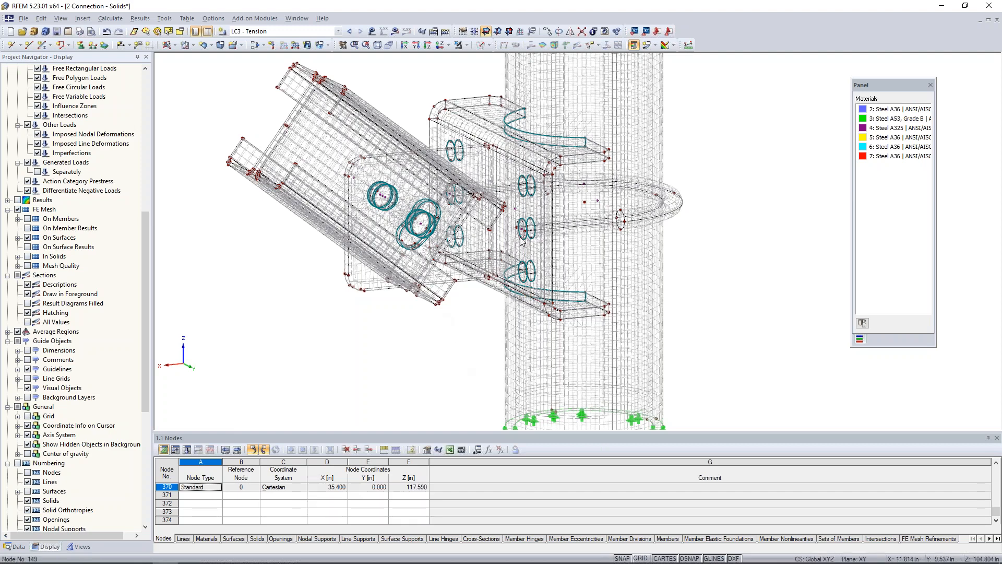
pyautogui.scroll(3, 521, 238)
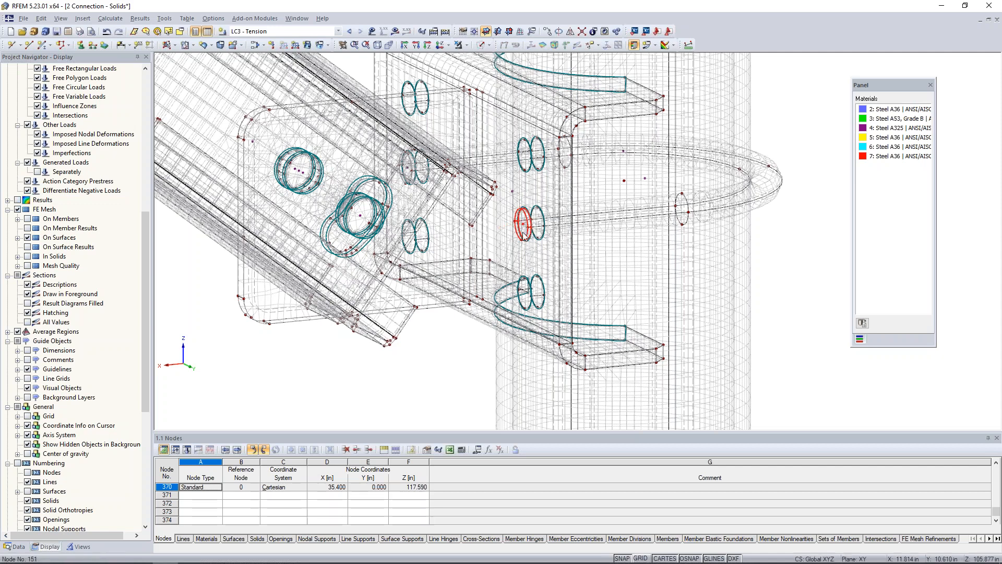
pyautogui.click(465, 45)
pyautogui.click(471, 57)
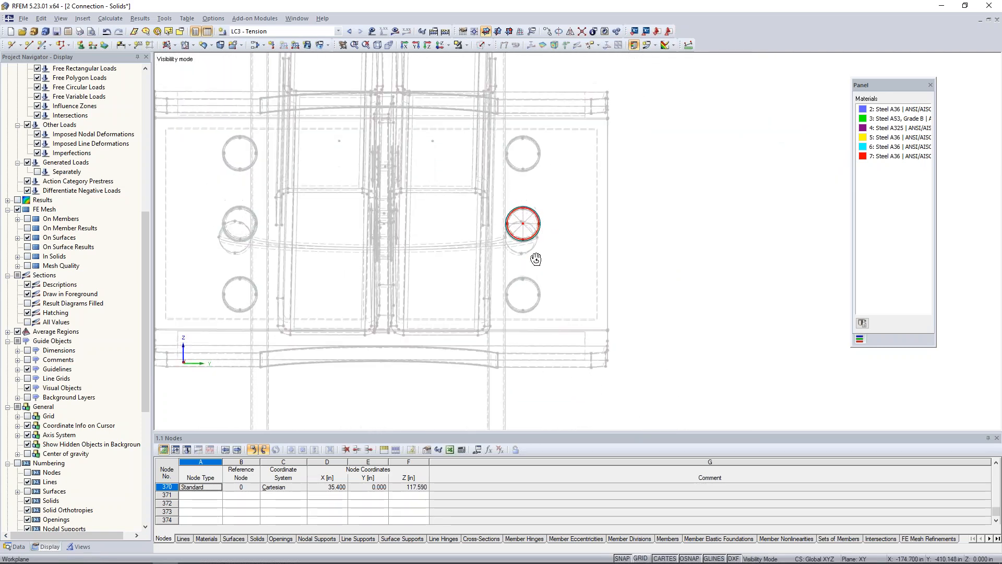
pyautogui.scroll(5, 526, 227)
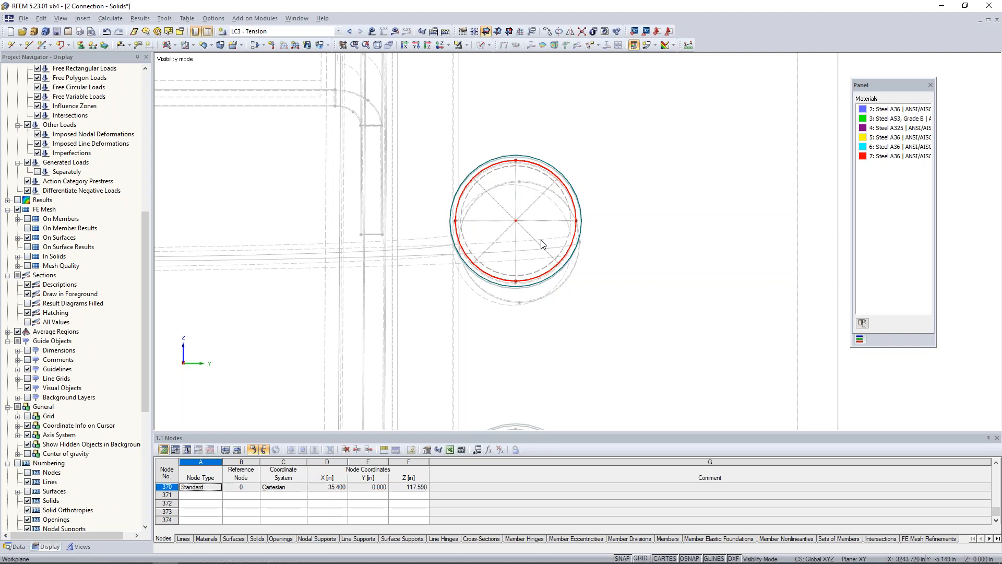
pyautogui.scroll(-3, 555, 219)
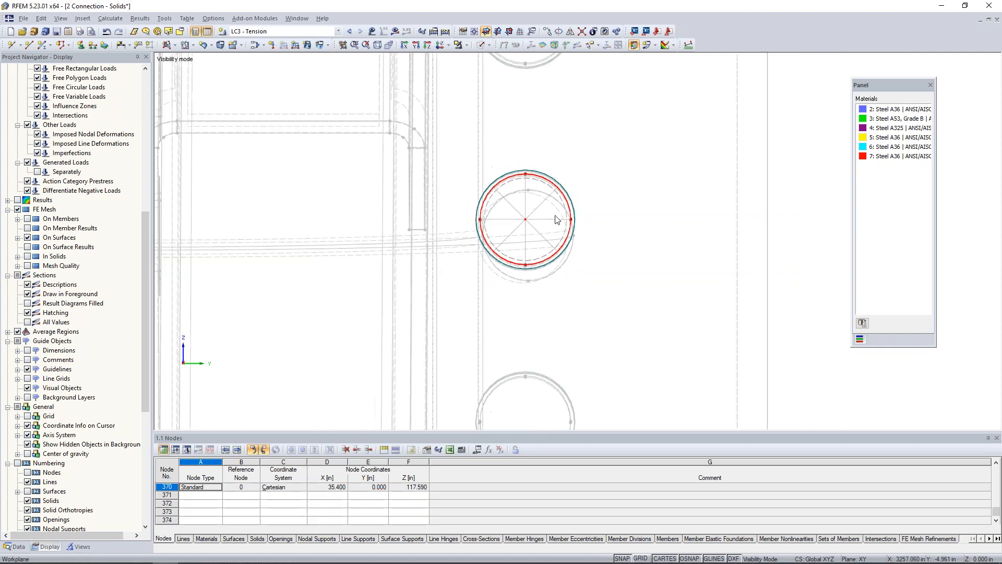
pyautogui.click(469, 46)
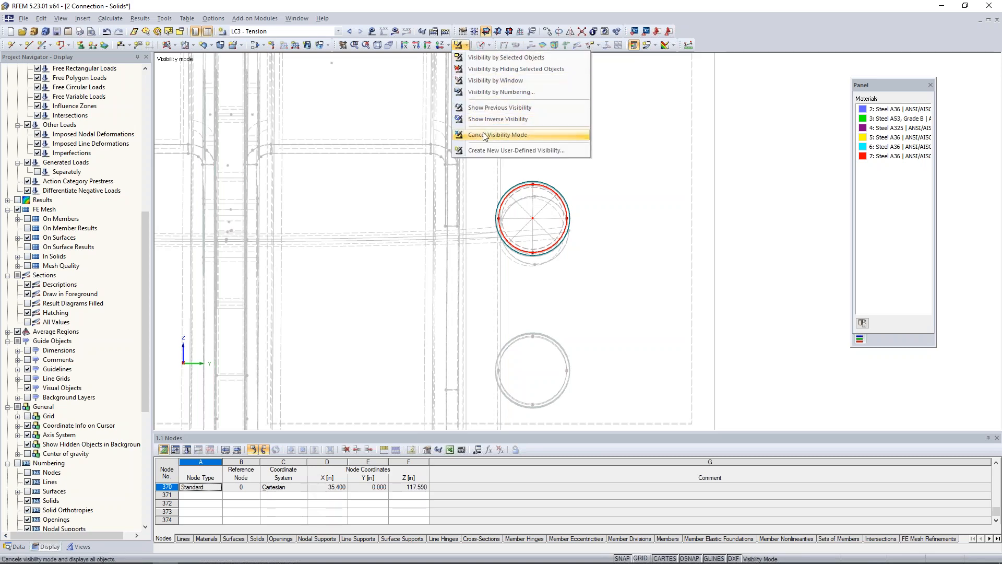
pyautogui.click(501, 134)
# Step: Add the solids in both channel bolt holes to the selected bracket-hole solid and isolate all selected objects
pyautogui.scroll(-5, 516, 230)
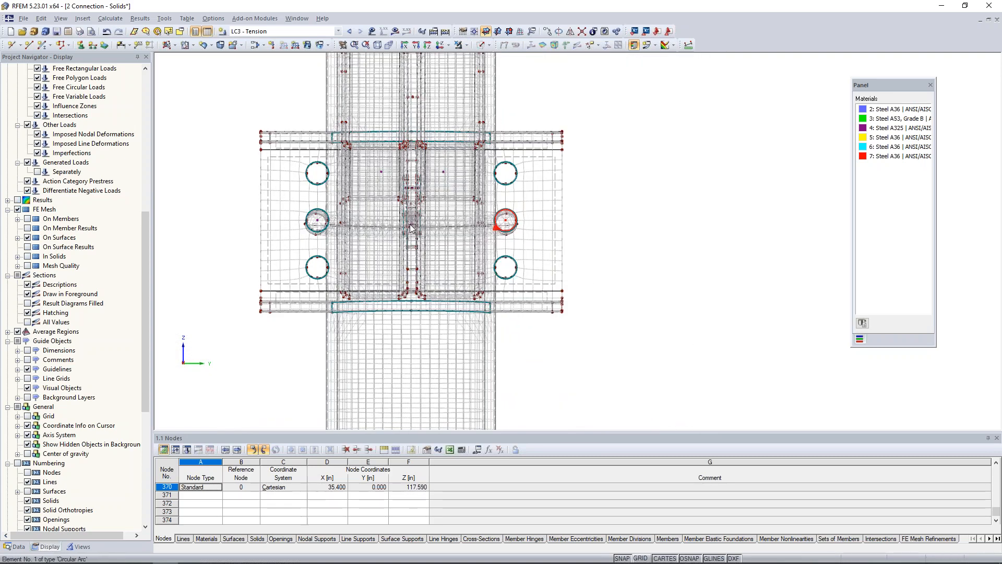
pyautogui.keyDown('ctrl'); pyautogui.moveTo(350, 230); pyautogui.dragTo(190, 247, button='middle'); pyautogui.keyUp('ctrl')
pyautogui.scroll(-1, 190, 246)
pyautogui.moveTo(303, 198); pyautogui.dragTo(403, 221, button='middle')
pyautogui.scroll(-1, 403, 222)
pyautogui.scroll(4, 405, 224)
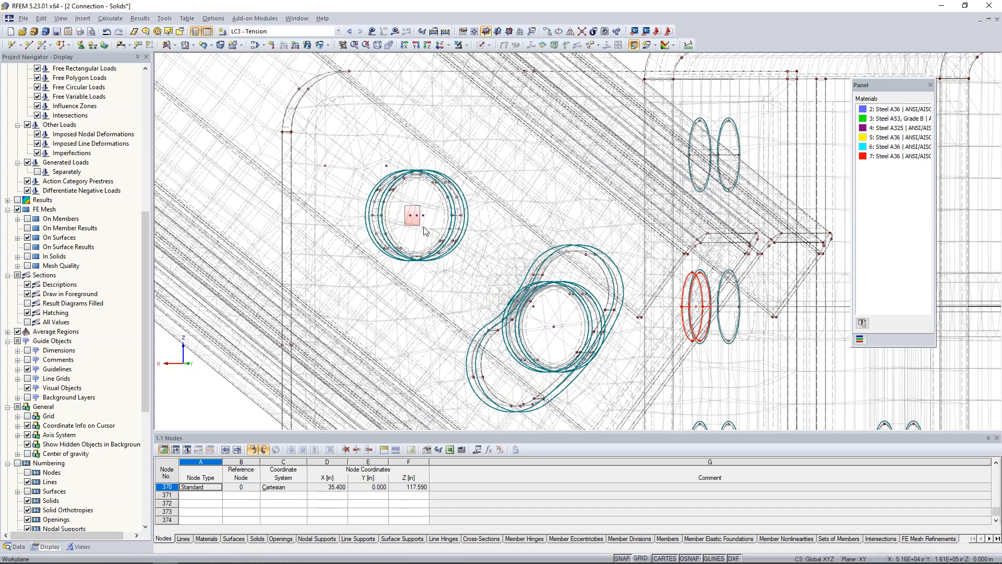
pyautogui.moveTo(546, 315); pyautogui.dragTo(560, 338)
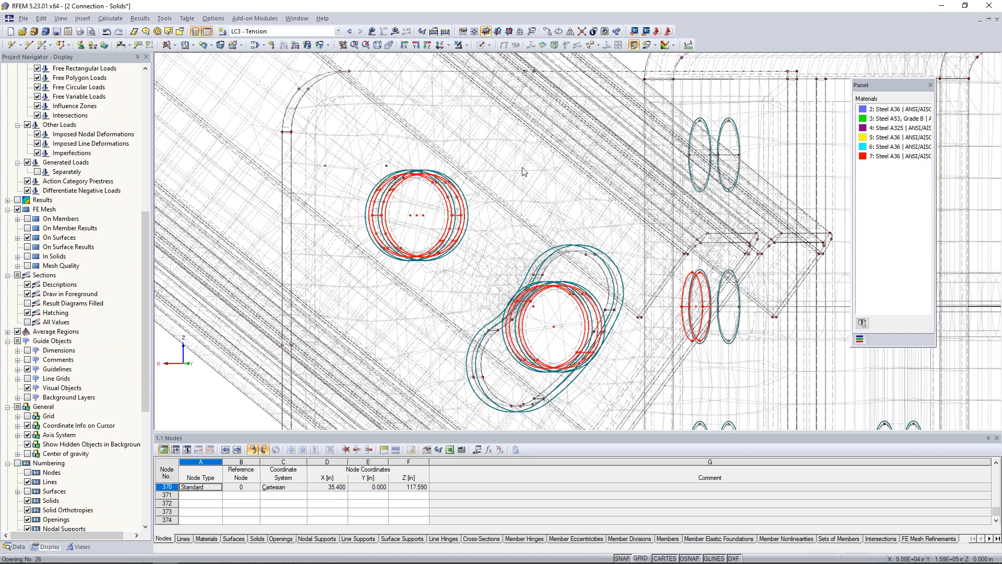
pyautogui.click(484, 46)
pyautogui.click(473, 61)
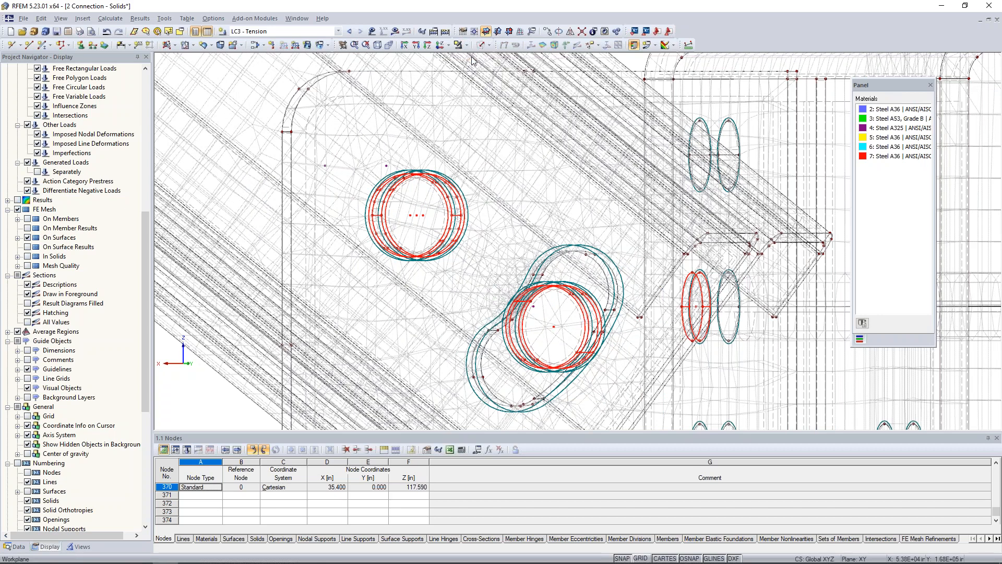
# Step: Create an FE mesh refinement with a 0.3 in target FE length for the selected bolt-hole solids
pyautogui.rightClick(418, 218)
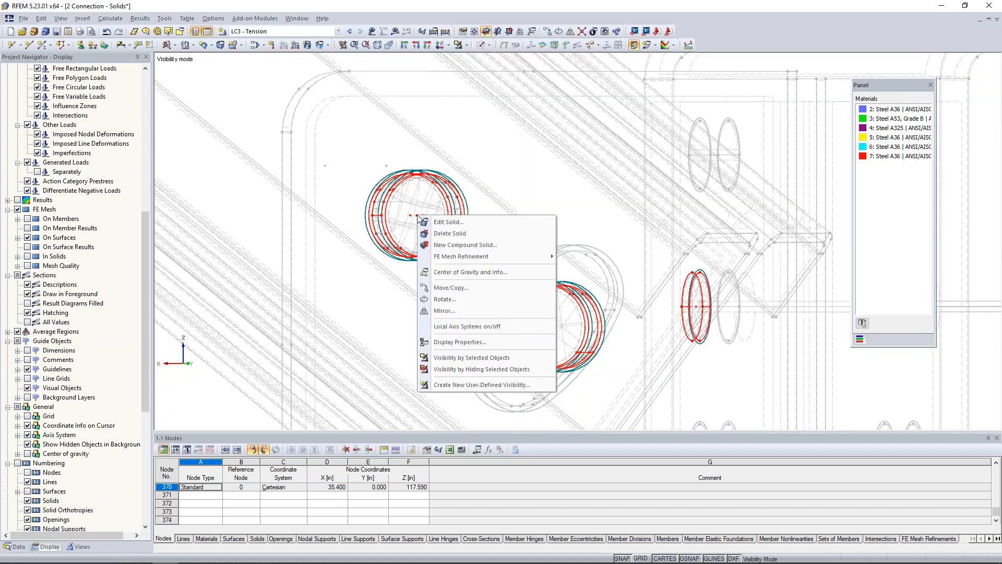
pyautogui.click(433, 222)
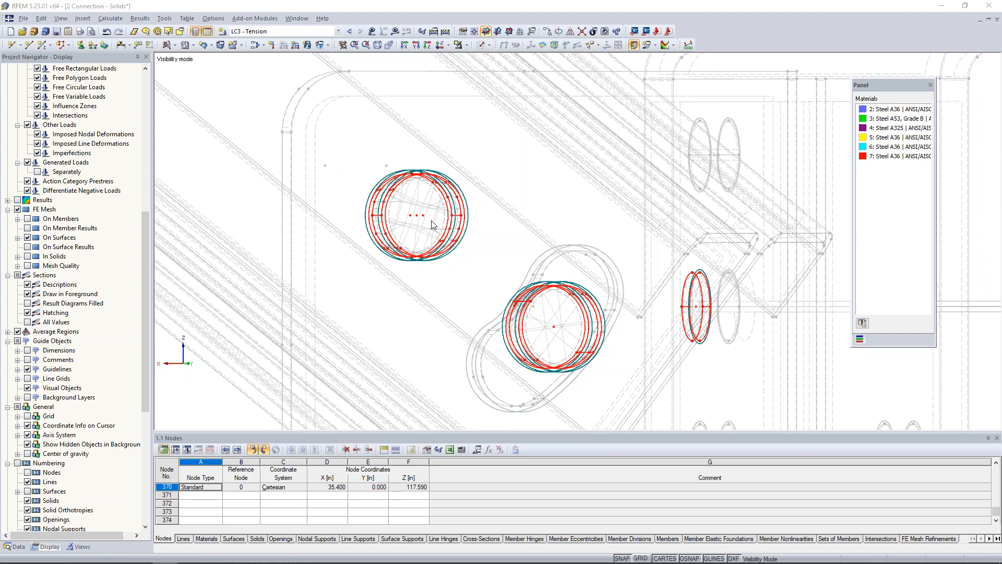
pyautogui.click(376, 169)
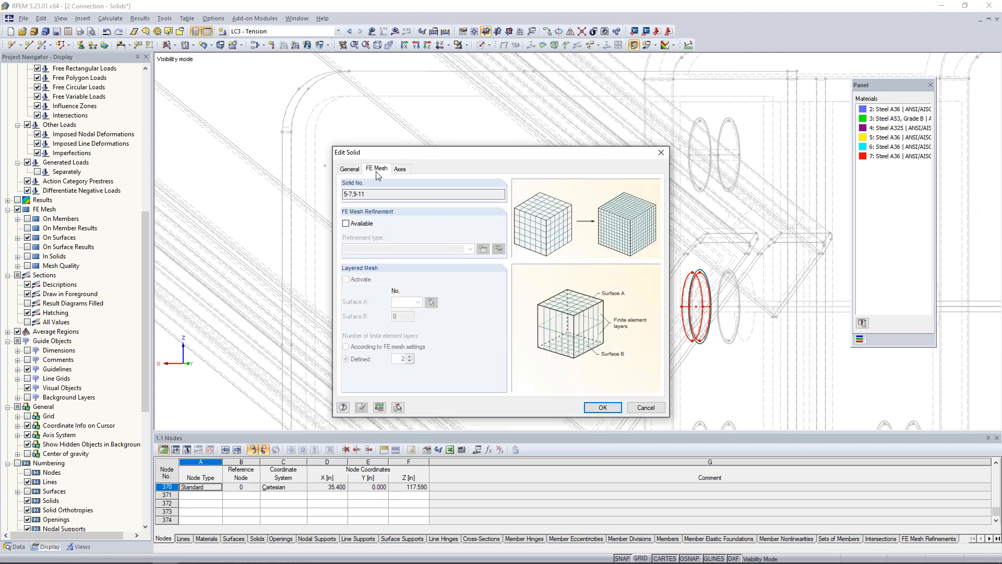
pyautogui.click(346, 223)
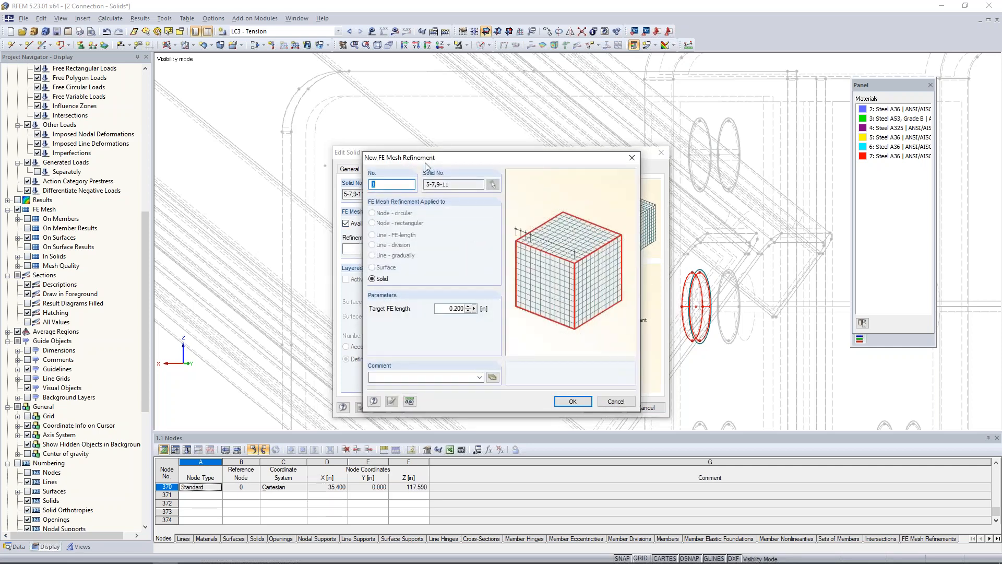
pyautogui.moveTo(447, 308); pyautogui.dragTo(485, 305)
pyautogui.write('0.3')
pyautogui.click(573, 401)
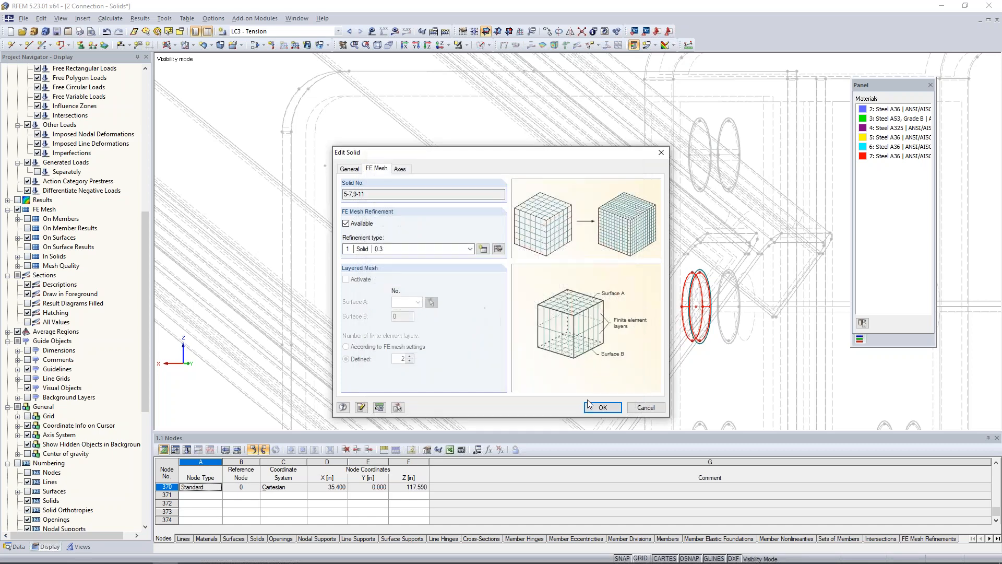
pyautogui.click(601, 408)
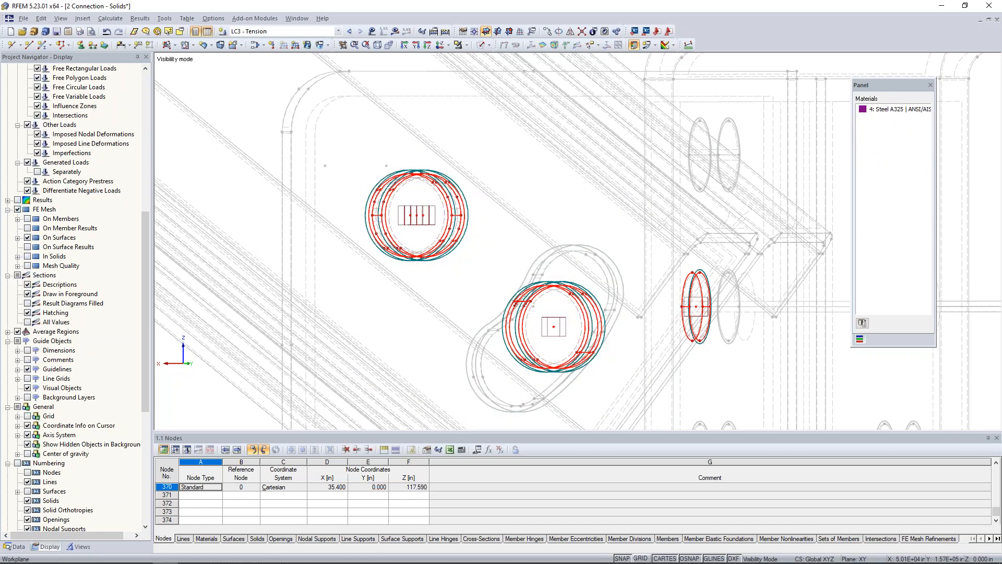
# Step: Check the refined bolt-hole solids in solid display, return to the wireframe display model and cancel visibility mode
pyautogui.scroll(3, 593, 324)
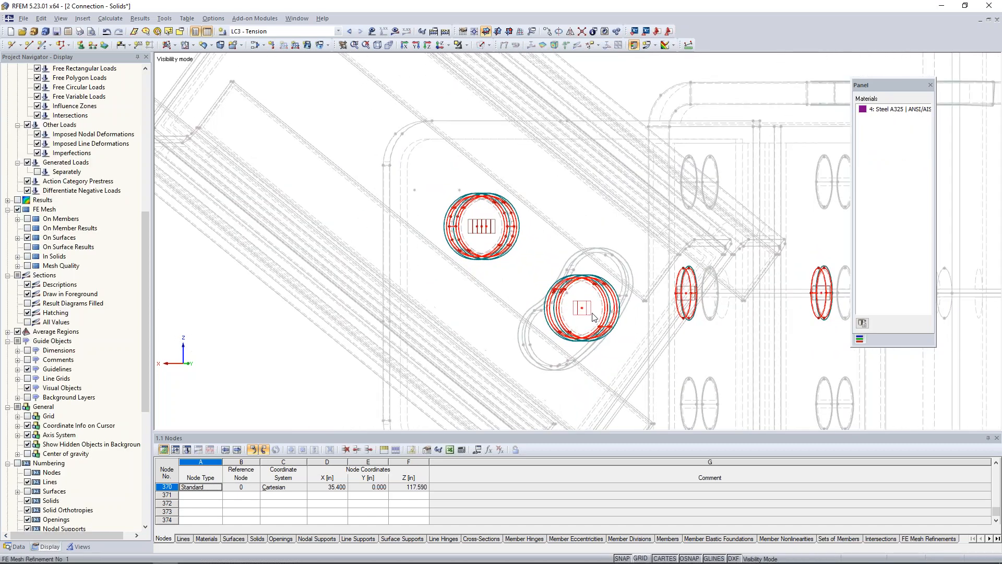
pyautogui.click(626, 340)
pyautogui.keyDown('ctrl'); pyautogui.moveTo(628, 342); pyautogui.dragTo(659, 372, button='middle'); pyautogui.keyUp('ctrl')
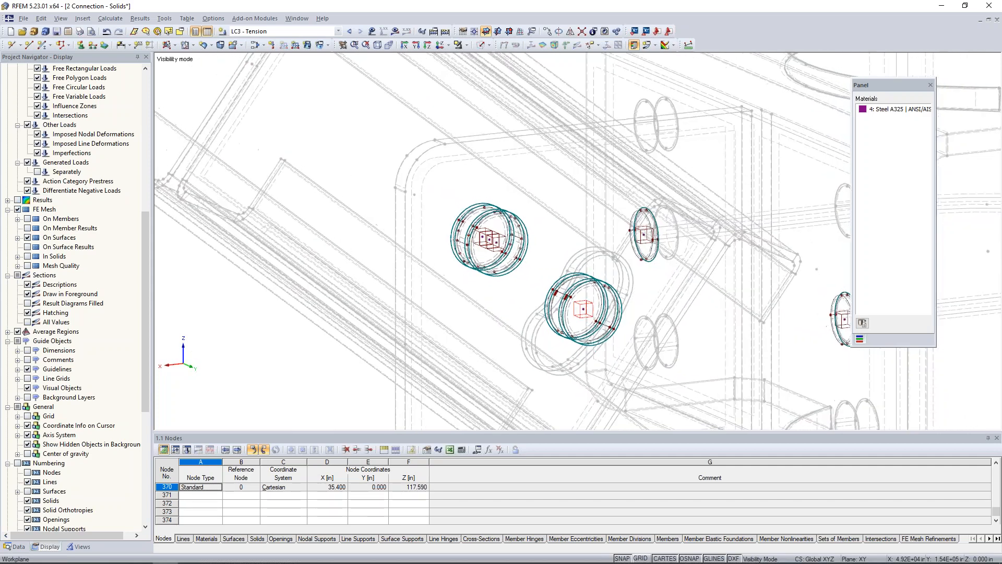
pyautogui.scroll(-1, 652, 365)
pyautogui.moveTo(599, 324); pyautogui.dragTo(466, 295, button='middle')
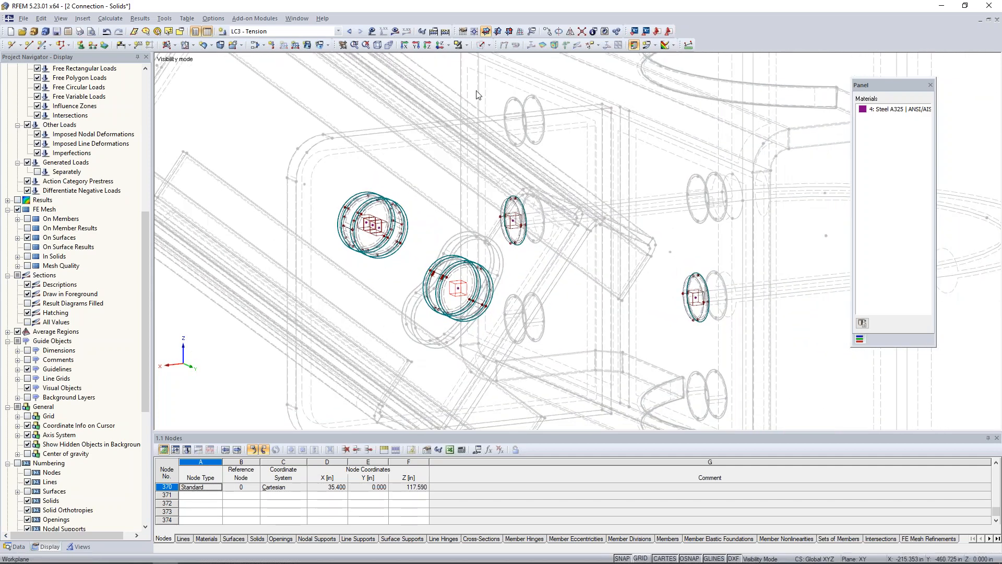
pyautogui.click(485, 45)
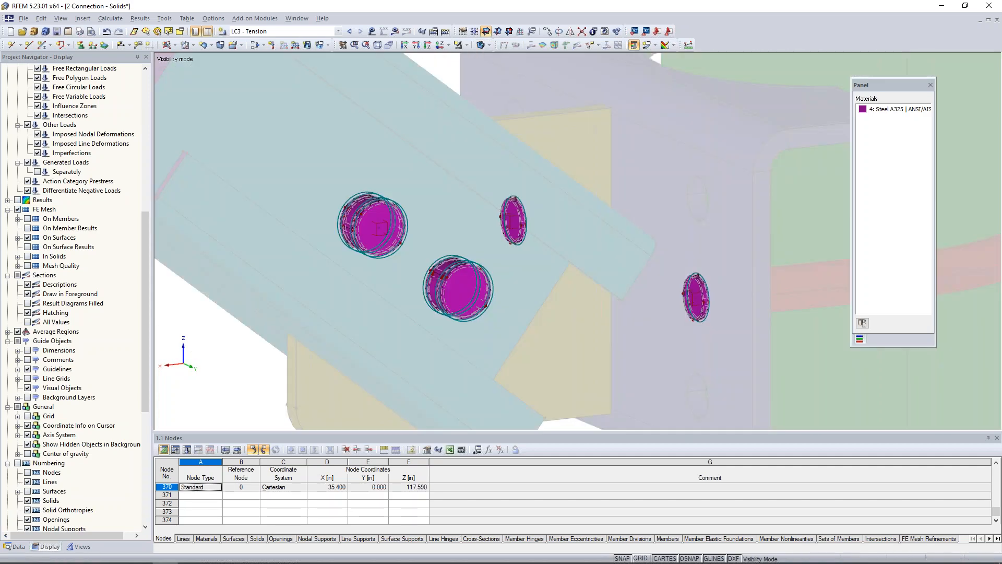
pyautogui.click(488, 45)
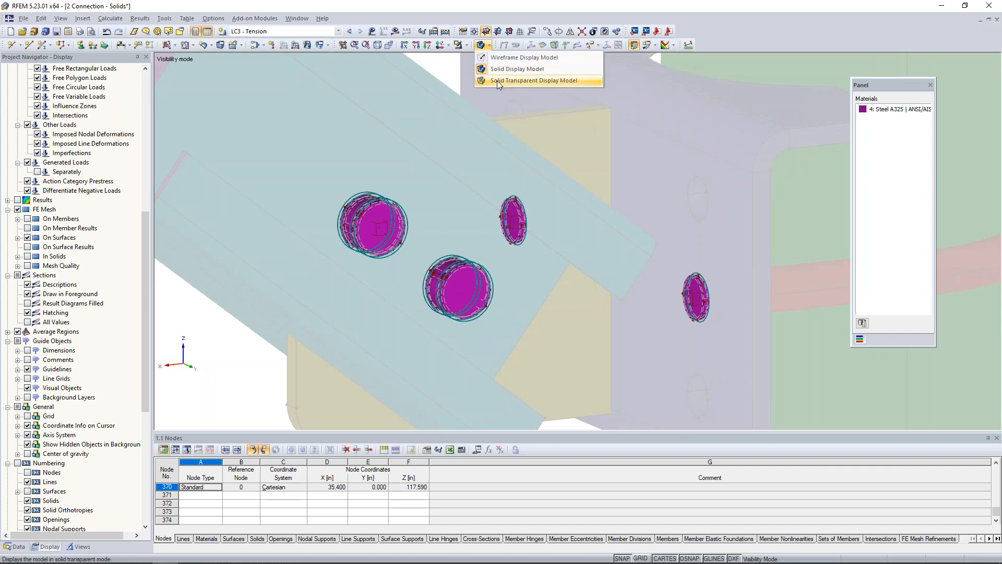
pyautogui.click(497, 58)
pyautogui.click(465, 46)
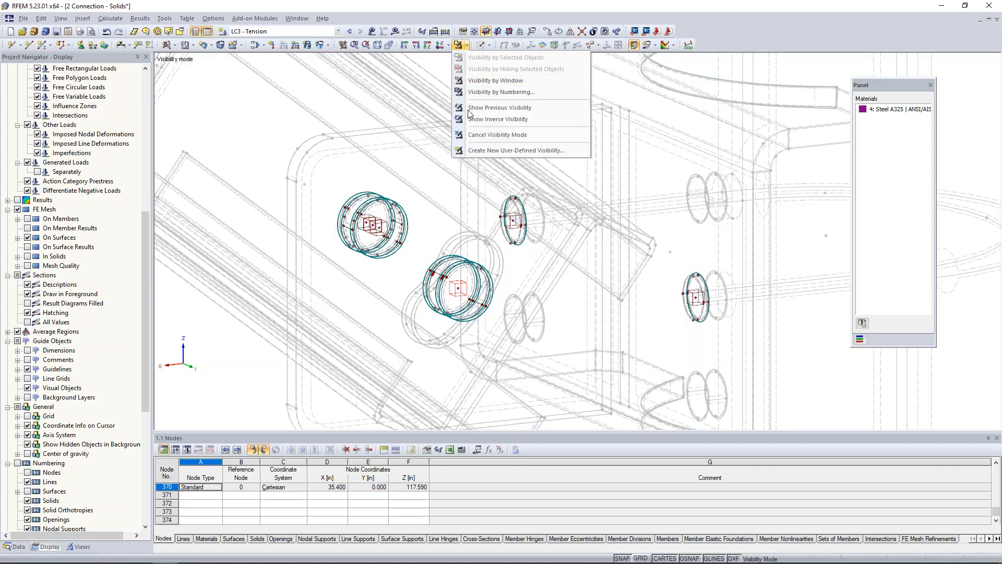
pyautogui.click(491, 135)
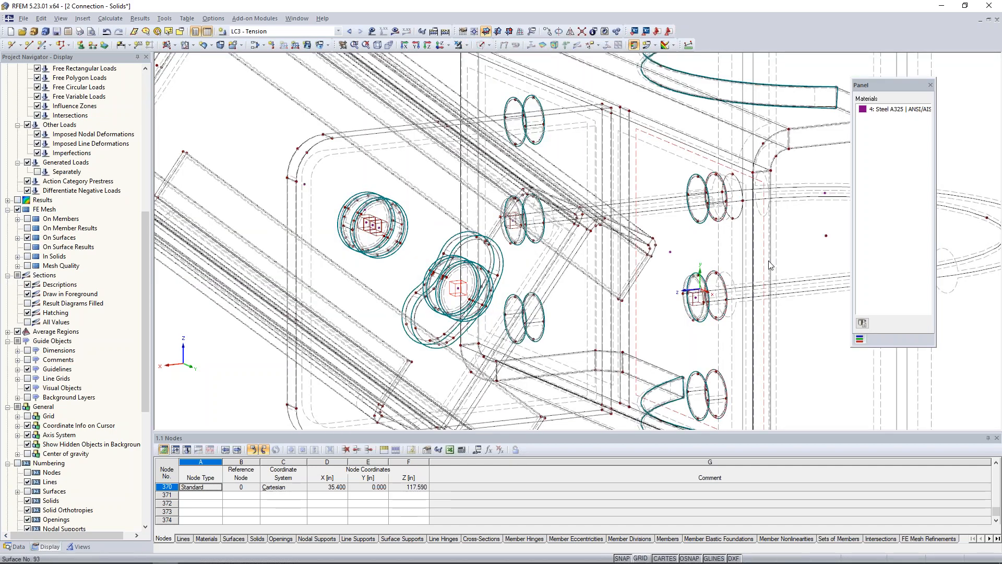
# Step: Create and assign a separate FE mesh refinement with a 1.6 in target FE length to the vertical pipe solid
pyautogui.moveTo(763, 260); pyautogui.dragTo(537, 215, button='middle')
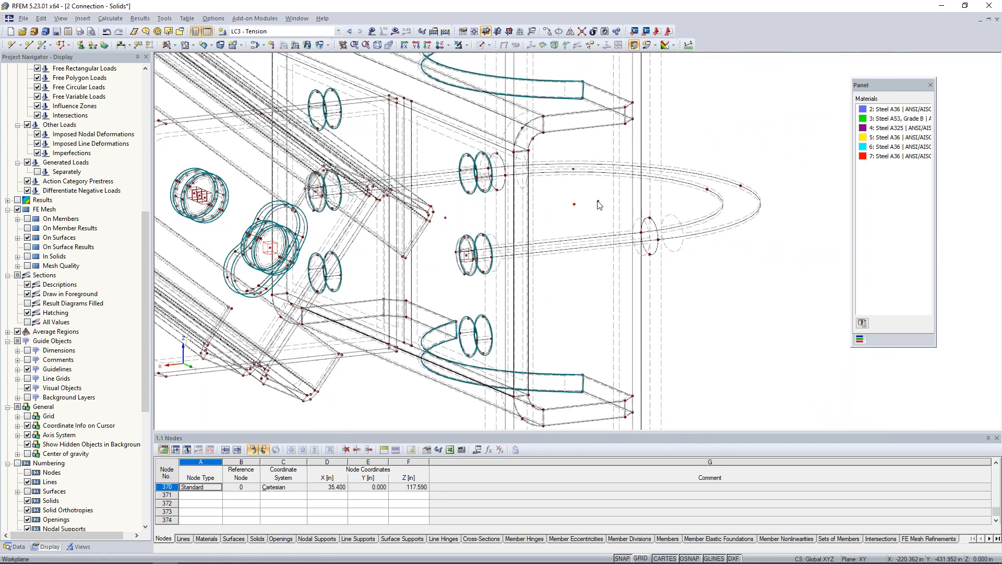
pyautogui.doubleClick(575, 171)
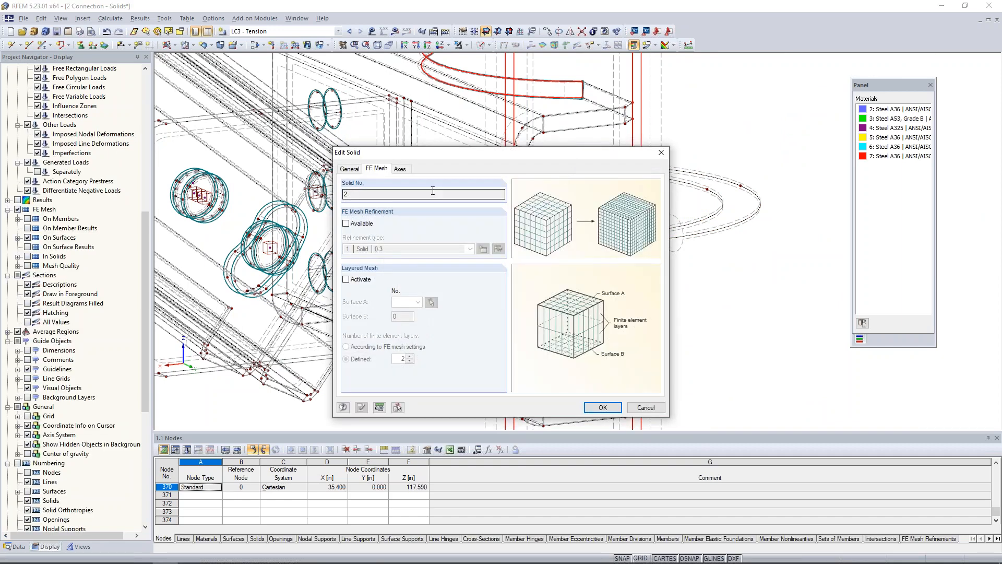
pyautogui.click(346, 224)
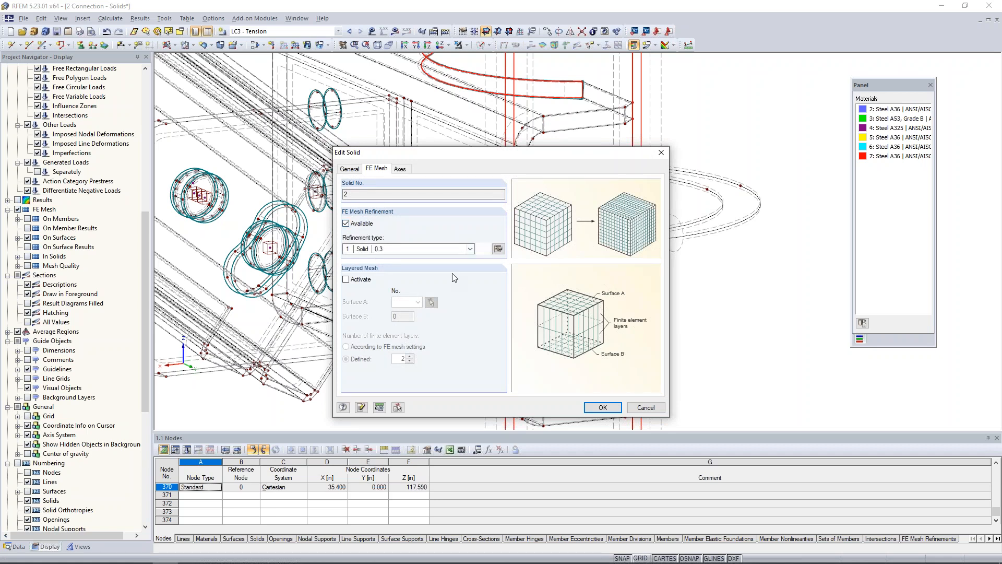
pyautogui.click(498, 248)
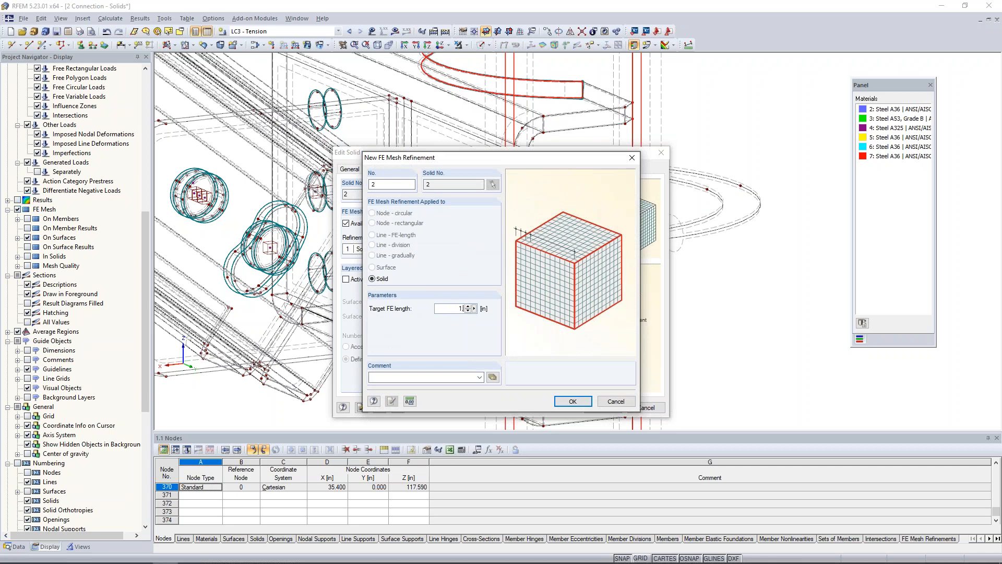
pyautogui.click(567, 401)
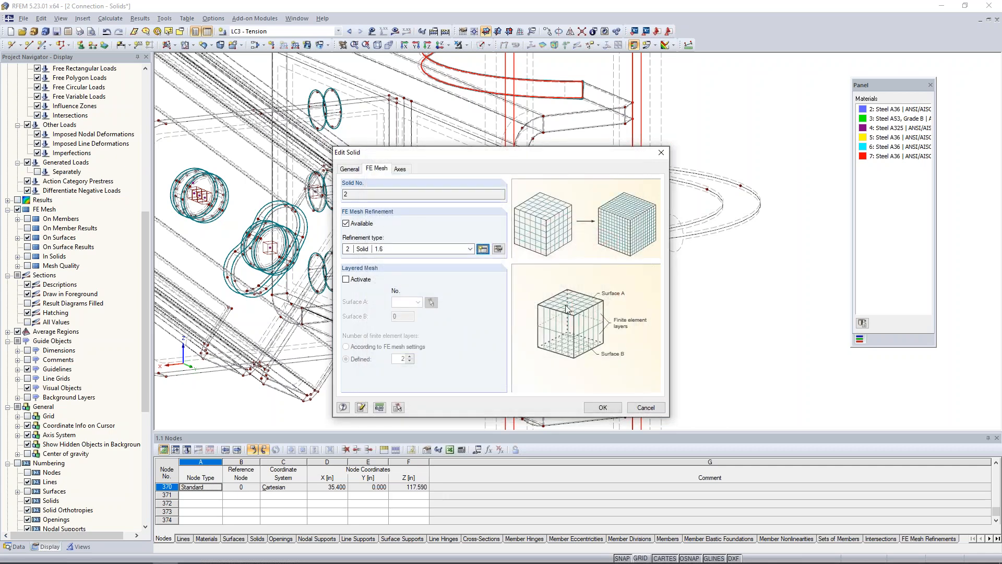
pyautogui.click(603, 407)
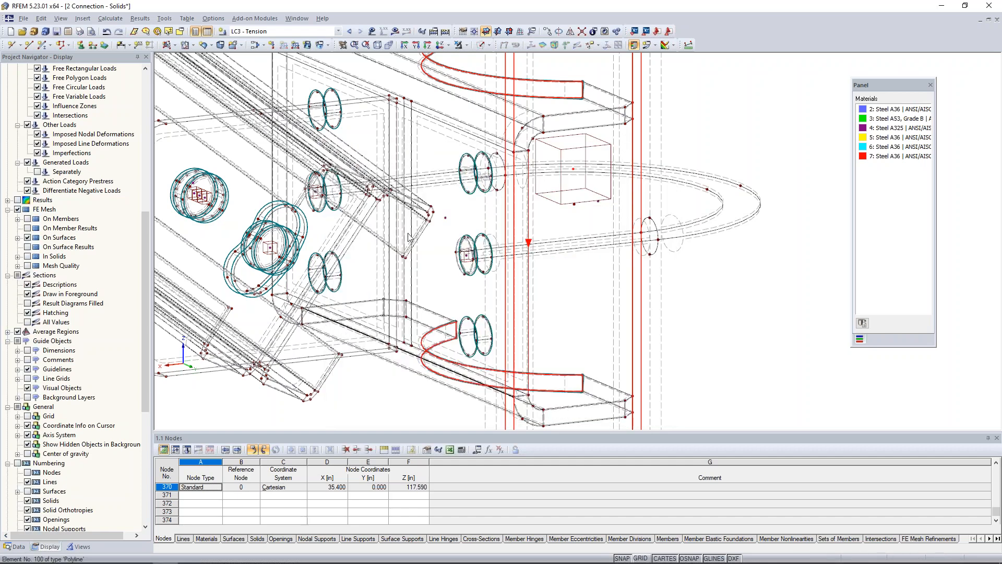
# Step: Regenerate the FE mesh and examine it on the pipe, channel and bolt-hole solids
pyautogui.scroll(-2, 565, 261)
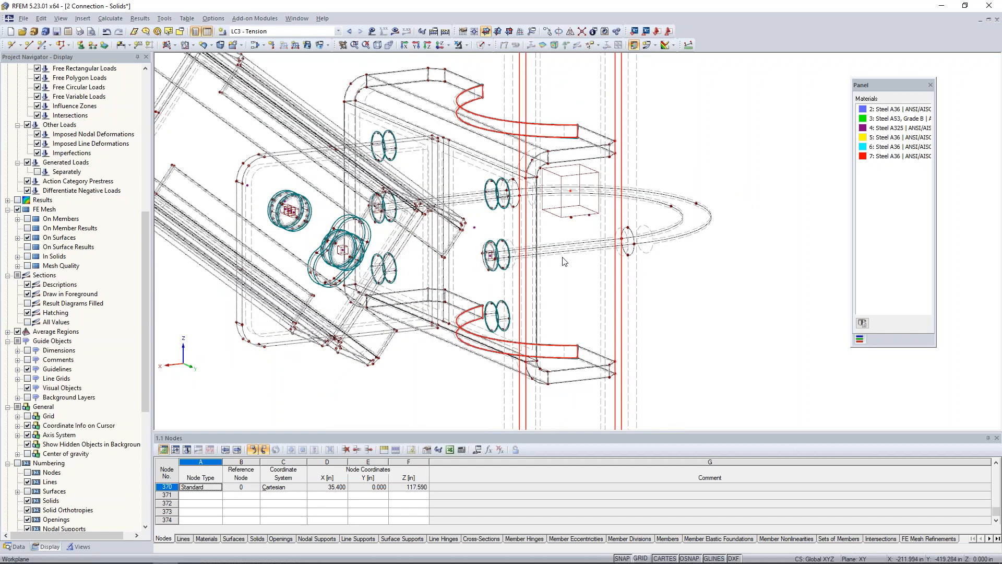
pyautogui.scroll(-3, 564, 261)
pyautogui.click(638, 286)
pyautogui.click(110, 18)
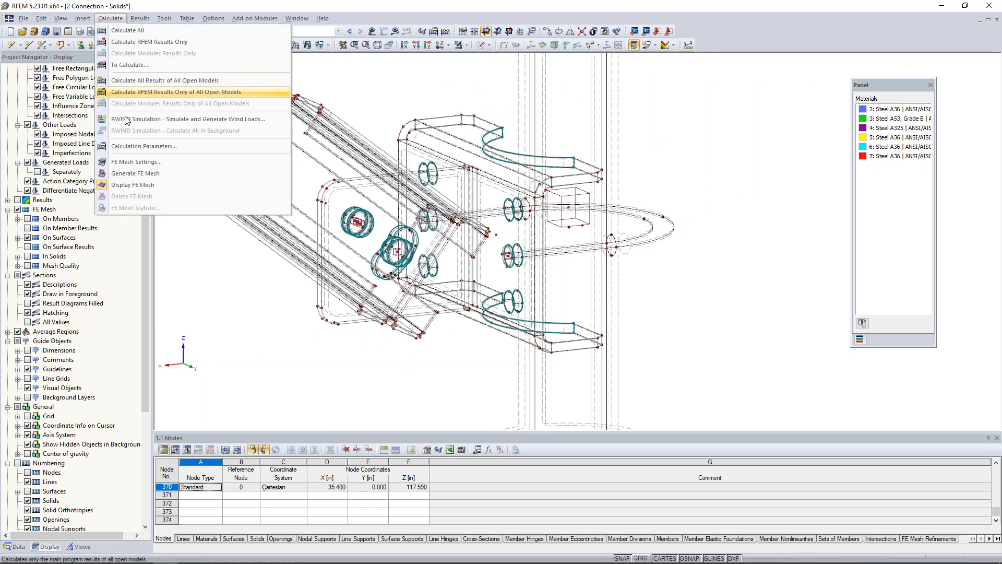
pyautogui.click(215, 175)
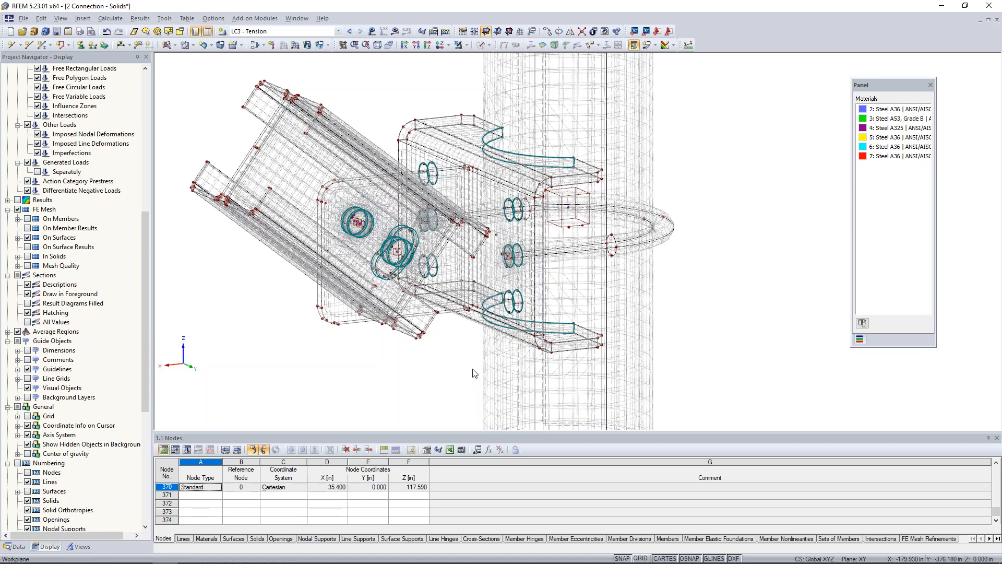
pyautogui.scroll(-3, 522, 269)
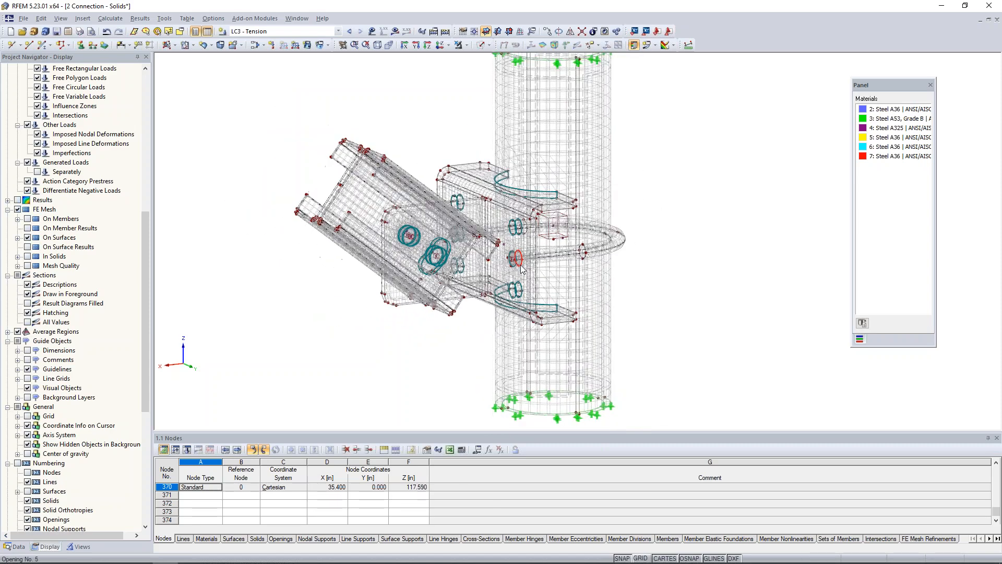
pyautogui.scroll(5, 434, 271)
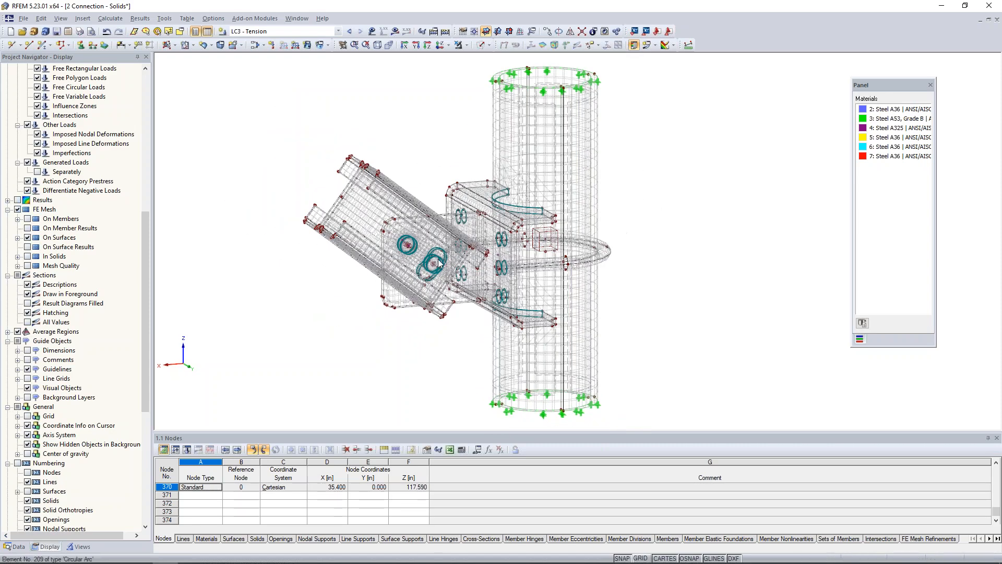
pyautogui.scroll(5, 434, 271)
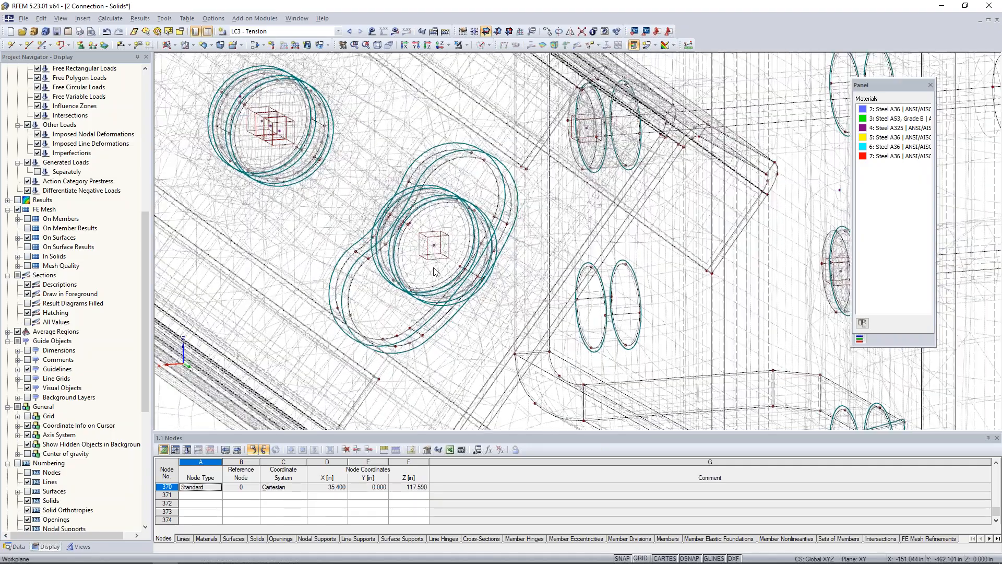
pyautogui.scroll(-6, 425, 246)
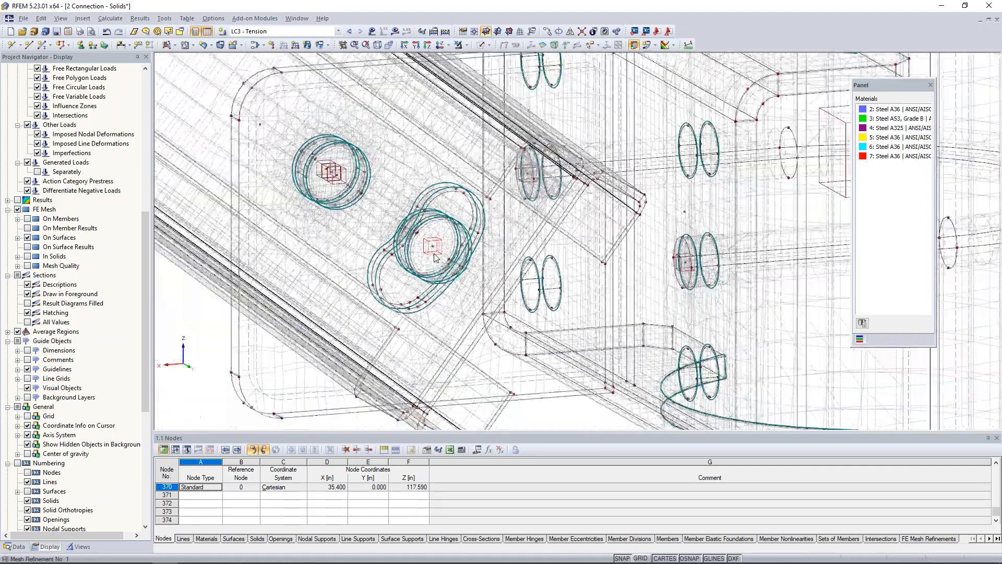
pyautogui.scroll(-4, 435, 257)
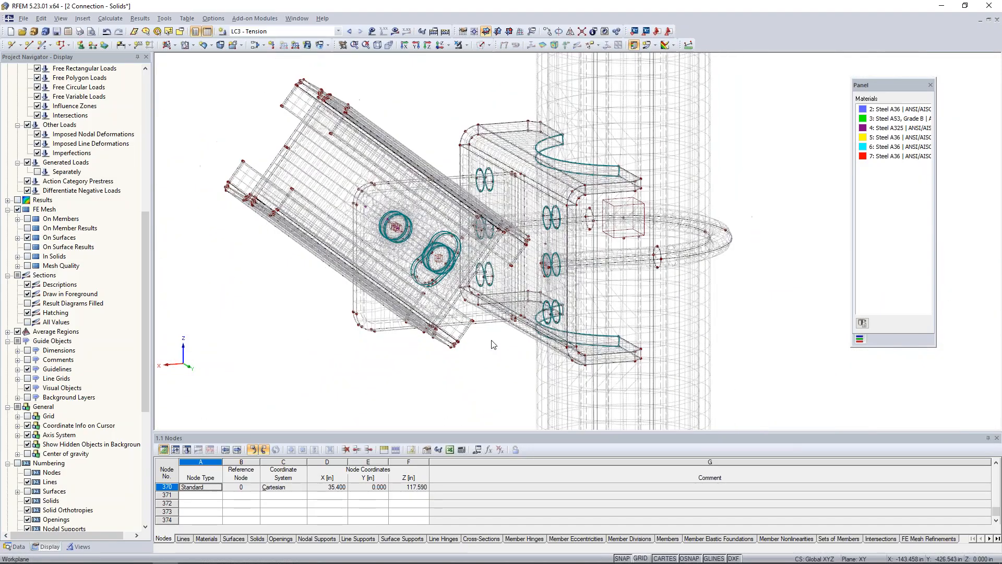
pyautogui.scroll(-1, 677, 153)
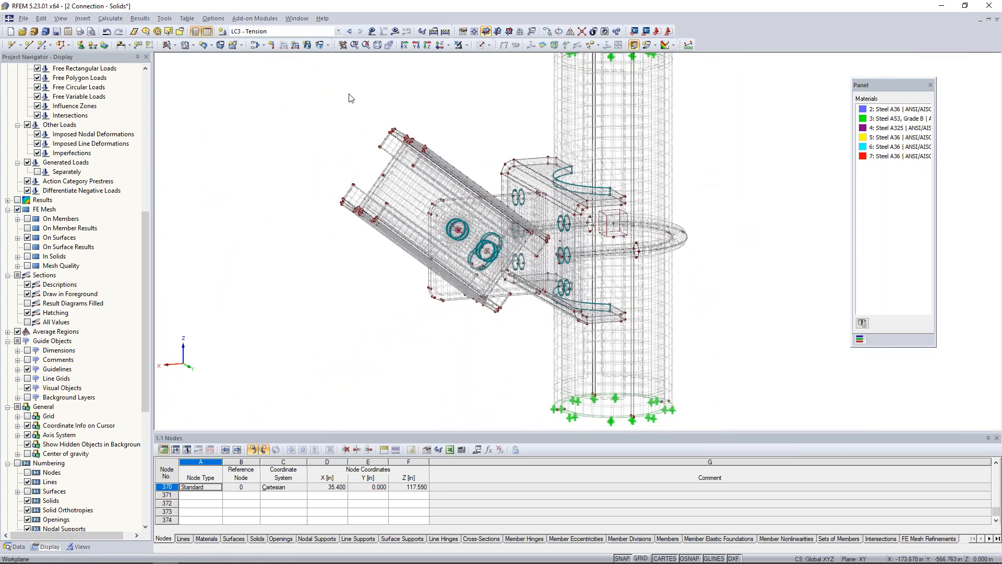
# Step: Switch to load case LC1 - Up and calculate its results to display the global deformations
pyautogui.click(332, 32)
pyautogui.click(330, 41)
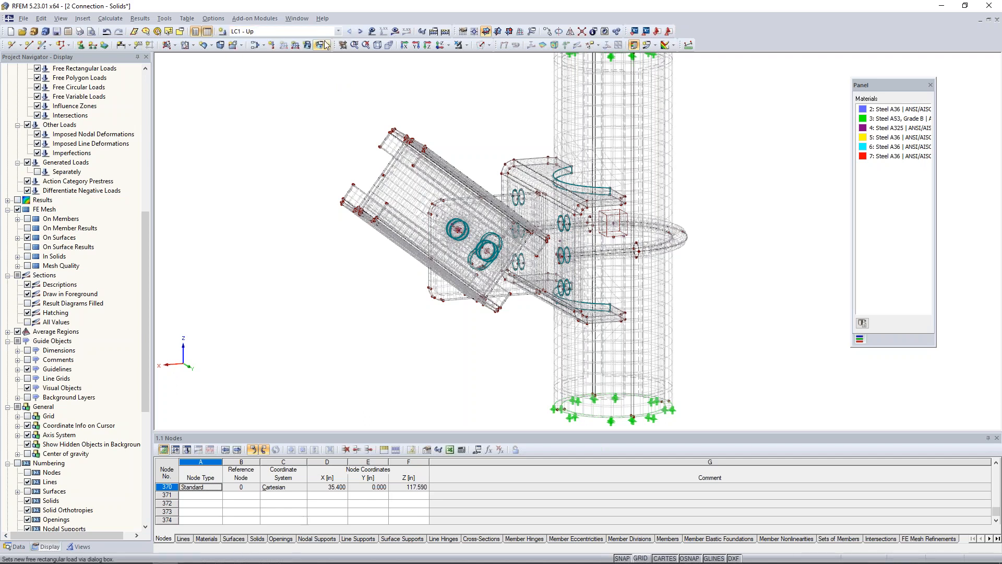
pyautogui.click(395, 32)
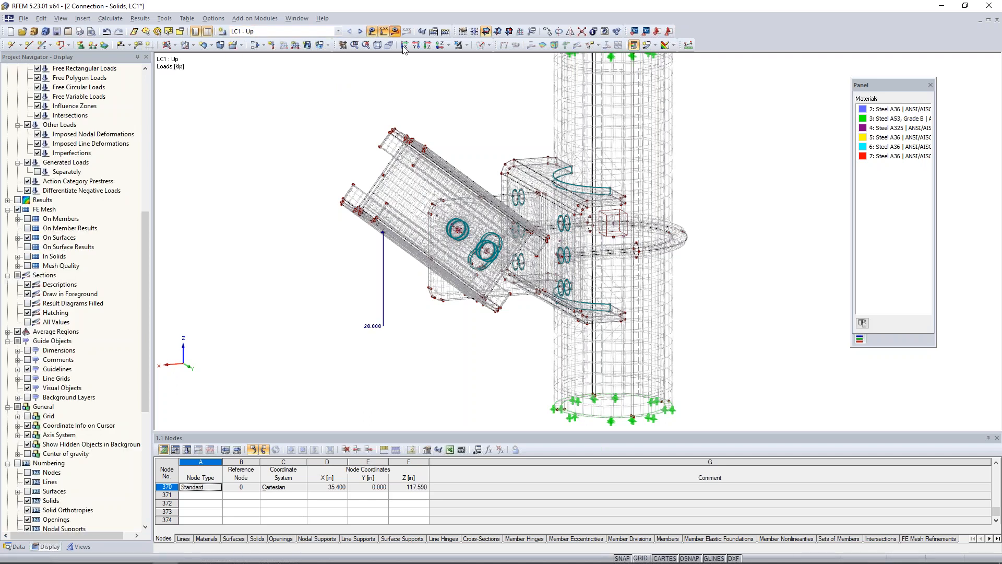
pyautogui.click(485, 301)
pyautogui.click(422, 317)
pyautogui.click(486, 334)
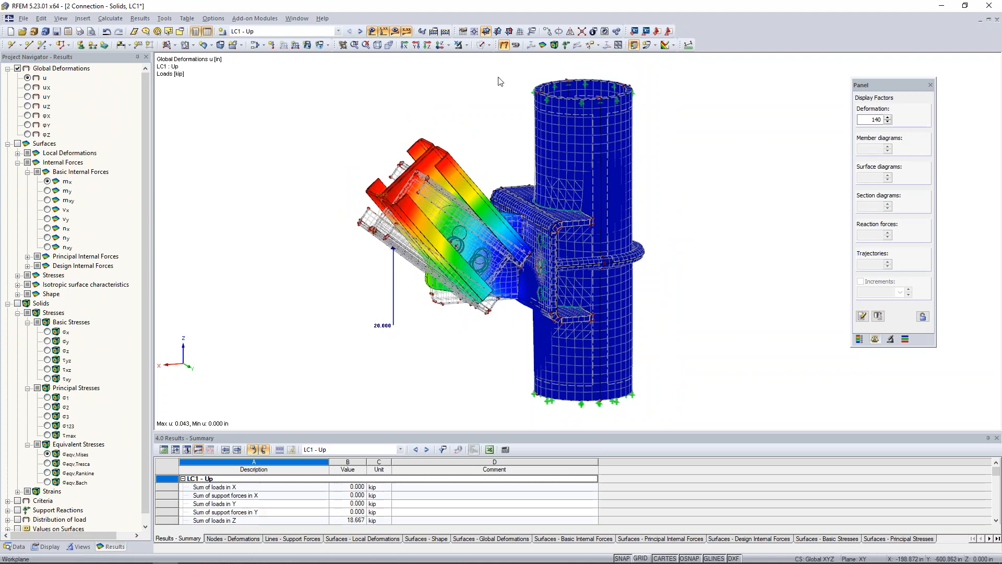
# Step: Isolate the pipe, channel and U-bolt in a side view and turn off the background display of hidden objects
pyautogui.click(515, 45)
pyautogui.keyDown('ctrl'); pyautogui.moveTo(663, 230); pyautogui.dragTo(593, 183, button='middle'); pyautogui.keyUp('ctrl')
pyautogui.moveTo(516, 188); pyautogui.dragTo(674, 315)
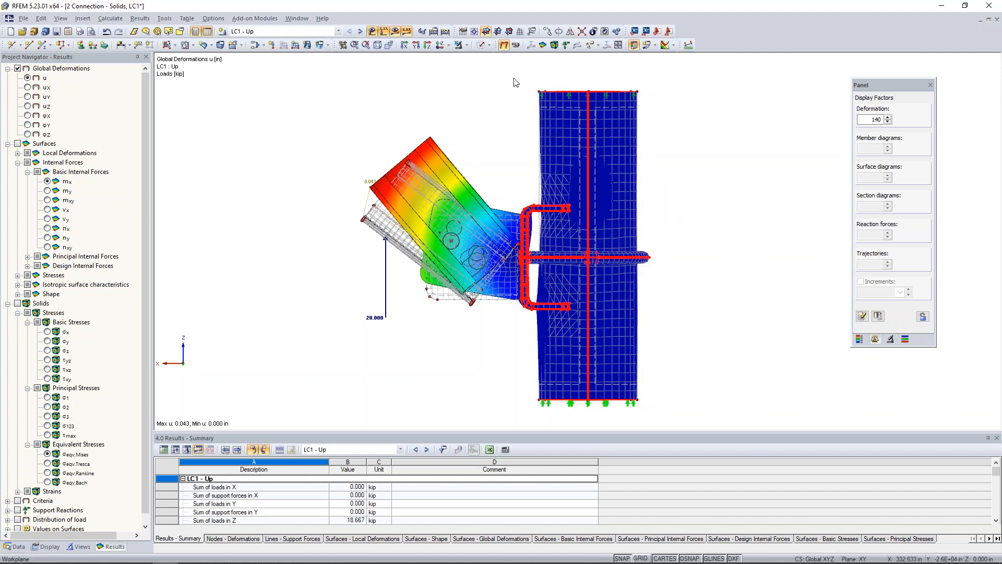
pyautogui.click(465, 46)
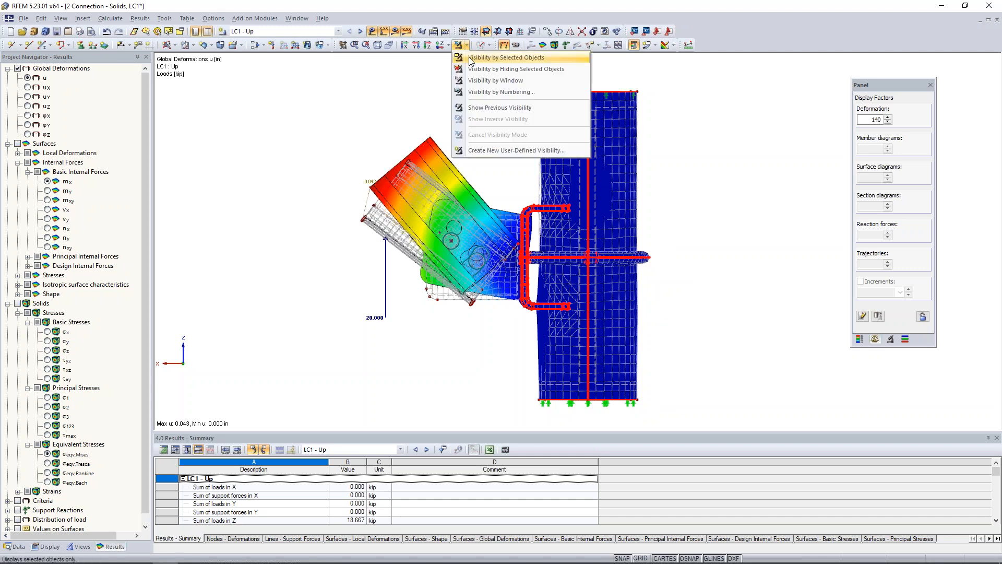
pyautogui.click(469, 58)
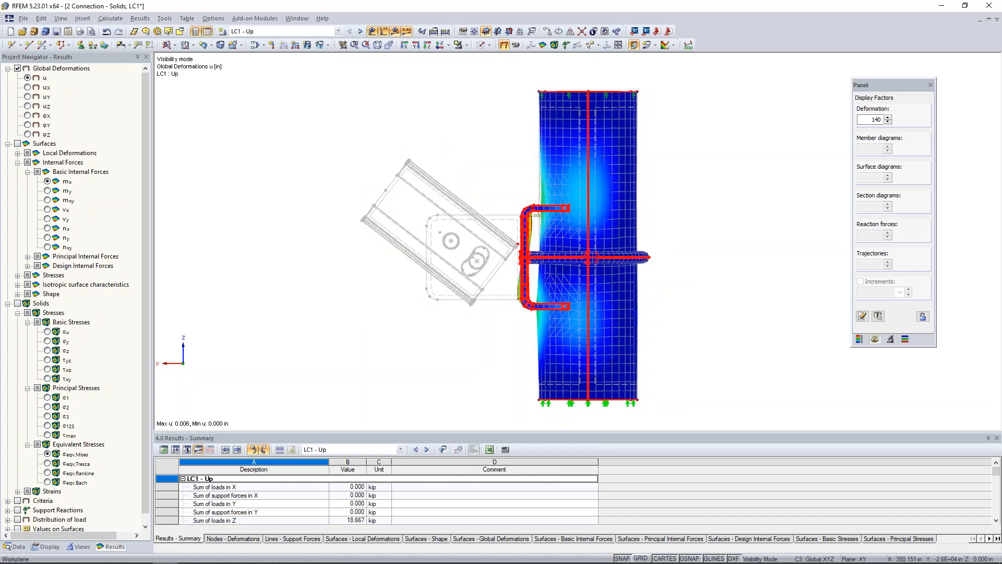
pyautogui.rightClick(452, 139)
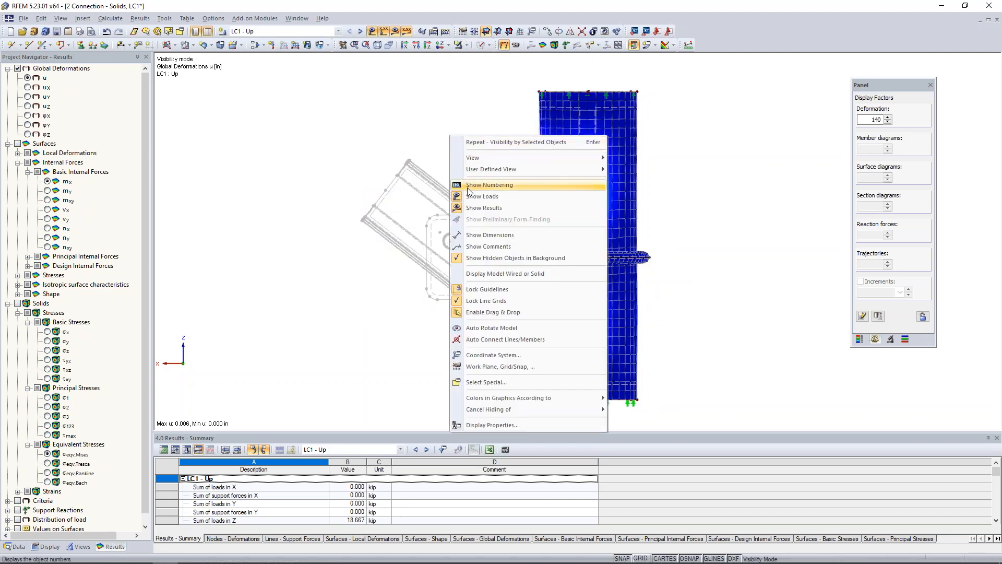
pyautogui.click(478, 256)
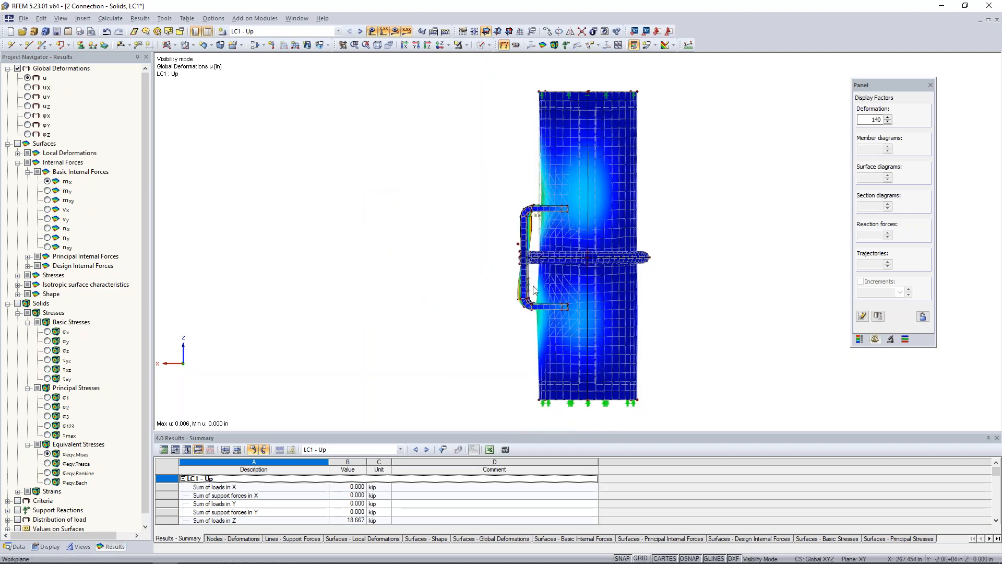
# Step: Increase the deformation display factor to 1120 and examine the deformed channel, bolt holes and pipe from several angles
pyautogui.keyDown('ctrl'); pyautogui.moveTo(558, 302); pyautogui.dragTo(572, 305, button='middle'); pyautogui.keyUp('ctrl')
pyautogui.scroll(-1, 572, 304)
pyautogui.moveTo(637, 295); pyautogui.dragTo(590, 296, button='middle')
pyautogui.scroll(2, 522, 308)
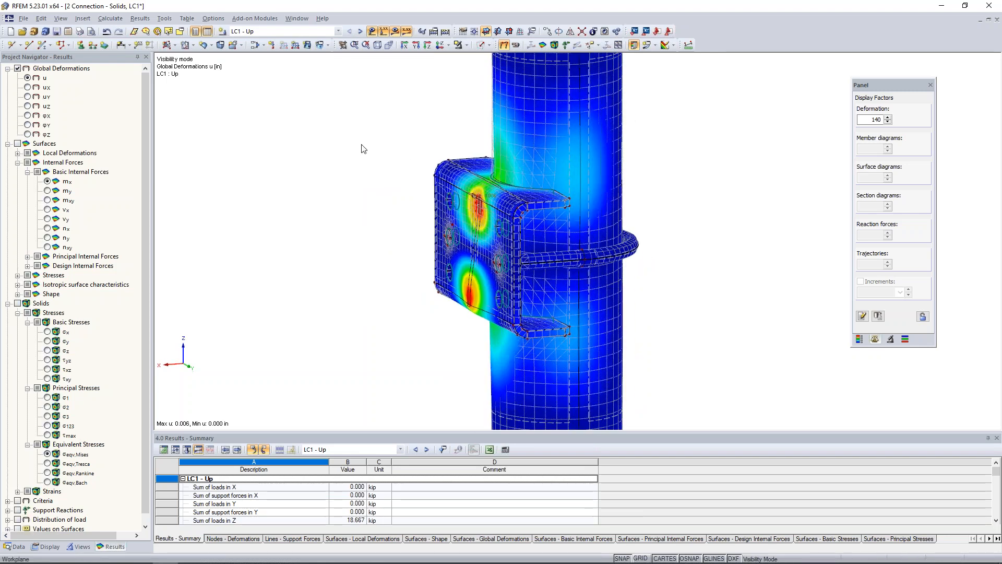
pyautogui.click(887, 117)
pyautogui.click(888, 117)
pyautogui.click(888, 117)
pyautogui.keyDown('ctrl'); pyautogui.moveTo(681, 295); pyautogui.dragTo(641, 244, button='middle'); pyautogui.keyUp('ctrl')
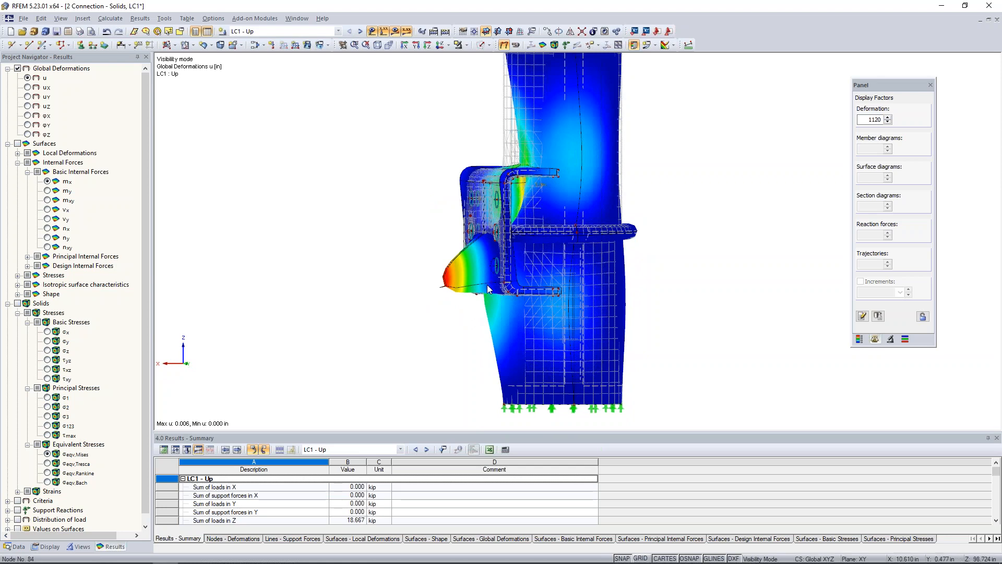
pyautogui.scroll(3, 473, 305)
pyautogui.keyDown('ctrl'); pyautogui.moveTo(474, 306); pyautogui.dragTo(543, 350, button='middle'); pyautogui.keyUp('ctrl')
pyautogui.scroll(3, 491, 328)
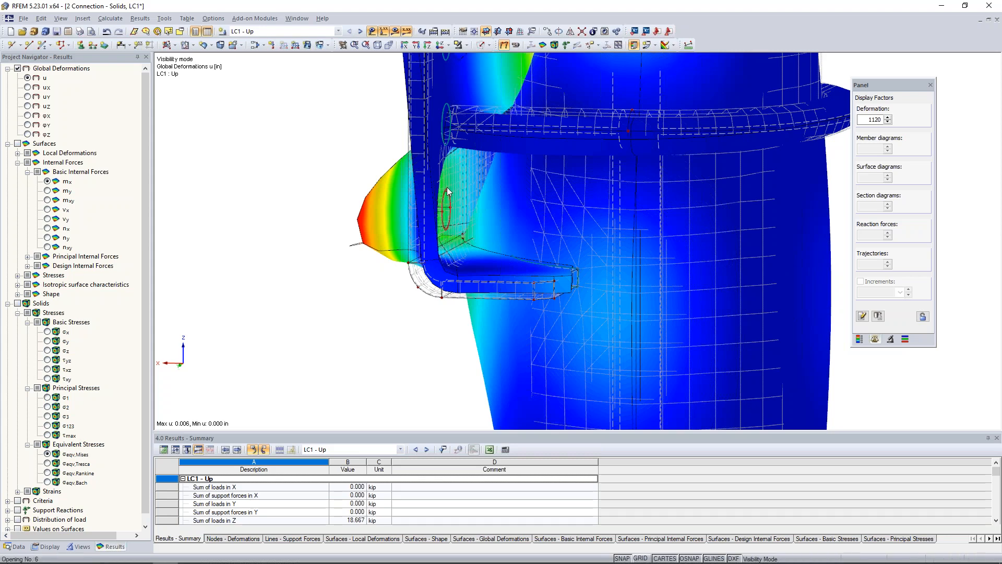
pyautogui.keyDown('ctrl'); pyautogui.moveTo(455, 194); pyautogui.dragTo(622, 207, button='middle'); pyautogui.keyUp('ctrl')
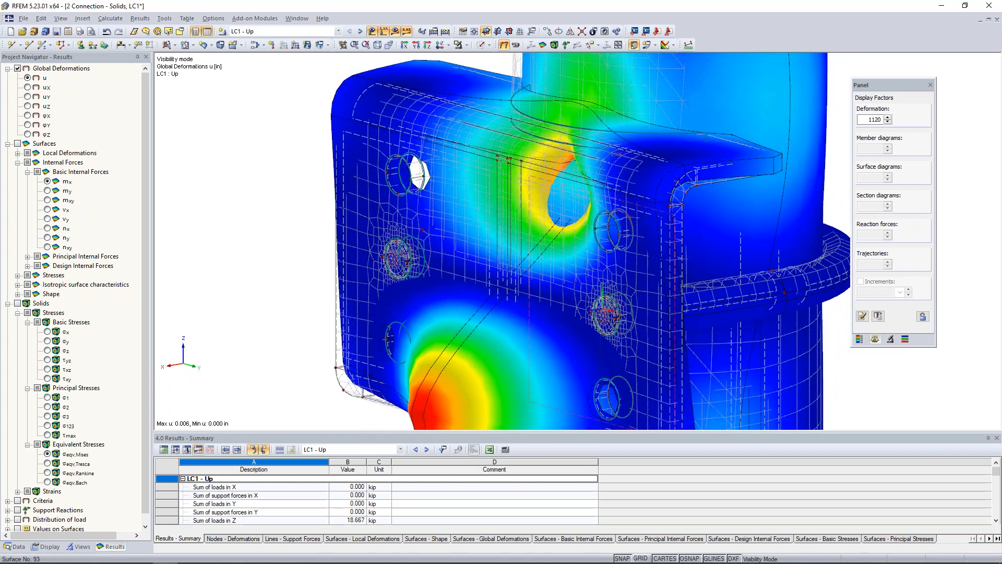
# Step: Reduce the deformation display factor to 280 and turn off the results display to show the wireframe model
pyautogui.scroll(-2, 622, 207)
pyautogui.scroll(-1, 622, 207)
pyautogui.click(888, 122)
pyautogui.click(888, 122)
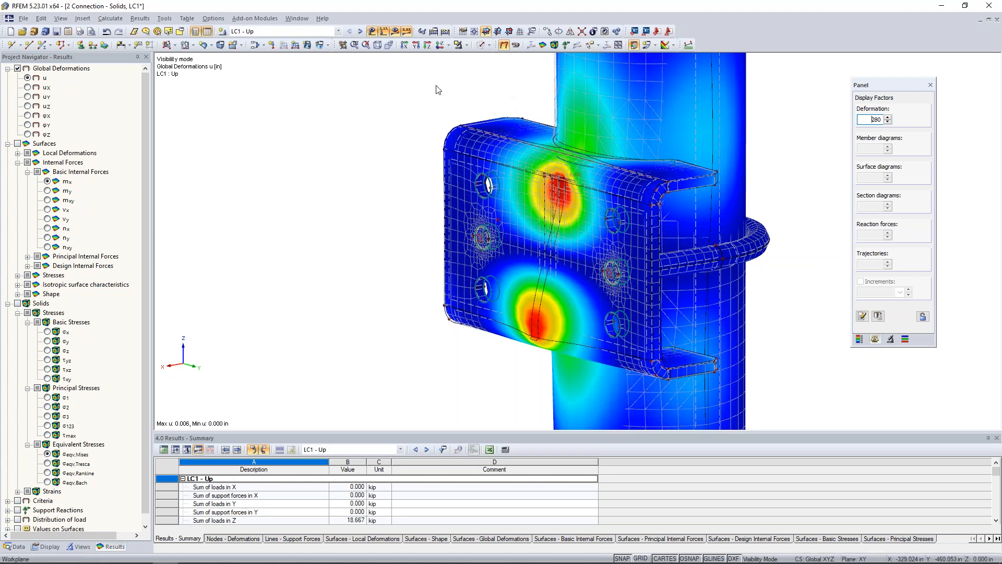
pyautogui.click(396, 31)
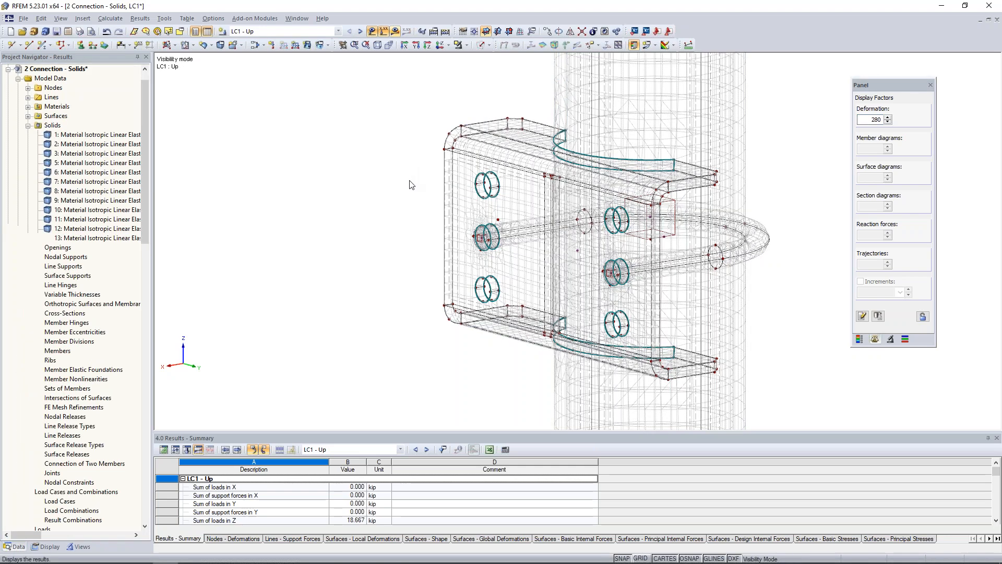
pyautogui.moveTo(358, 178); pyautogui.dragTo(297, 158, button='middle')
pyautogui.scroll(-1, 237, 265)
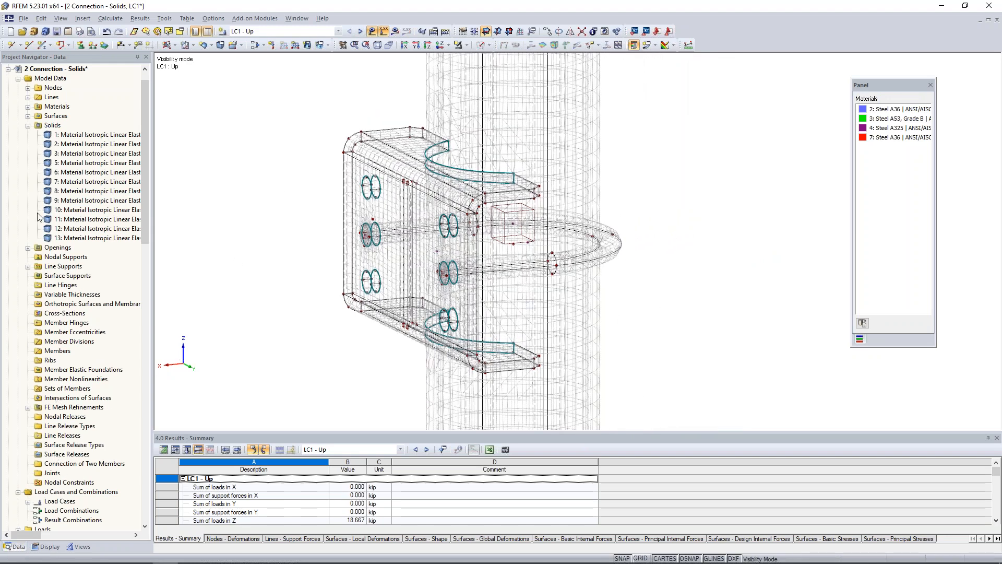
# Step: Collapse the solids list, start a new surface release and begin picking its surface in the model
pyautogui.click(29, 126)
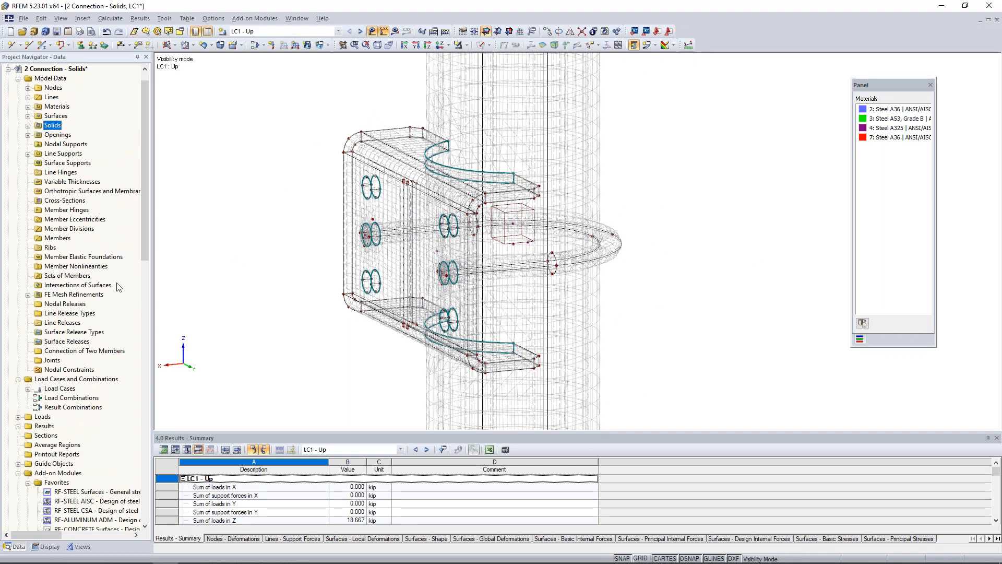
pyautogui.rightClick(71, 342)
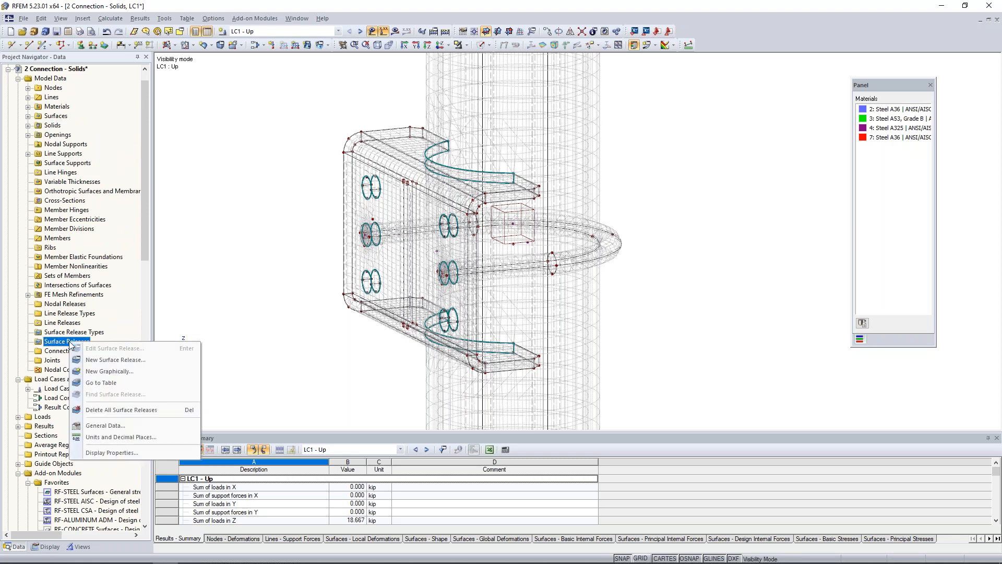
pyautogui.click(93, 361)
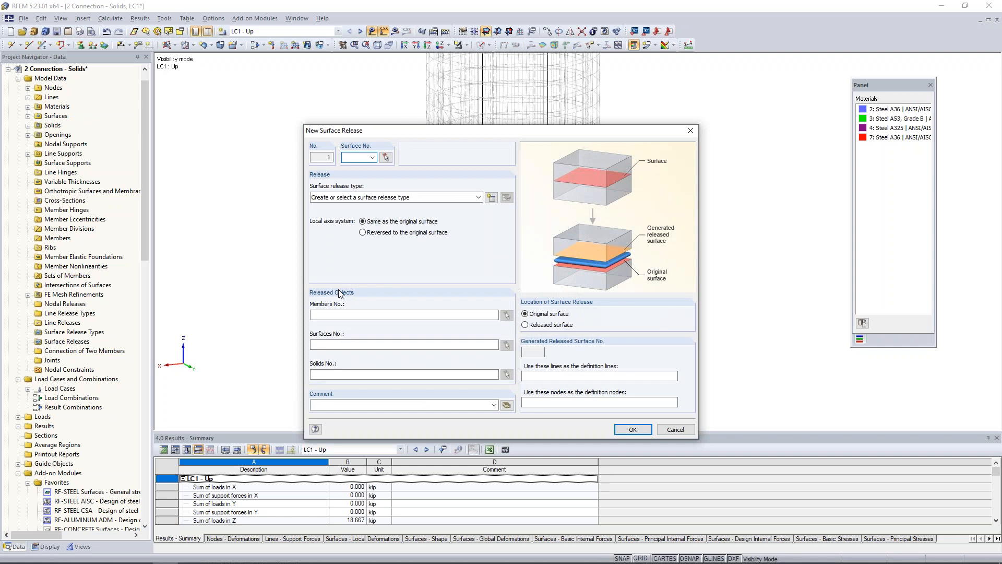
pyautogui.click(385, 157)
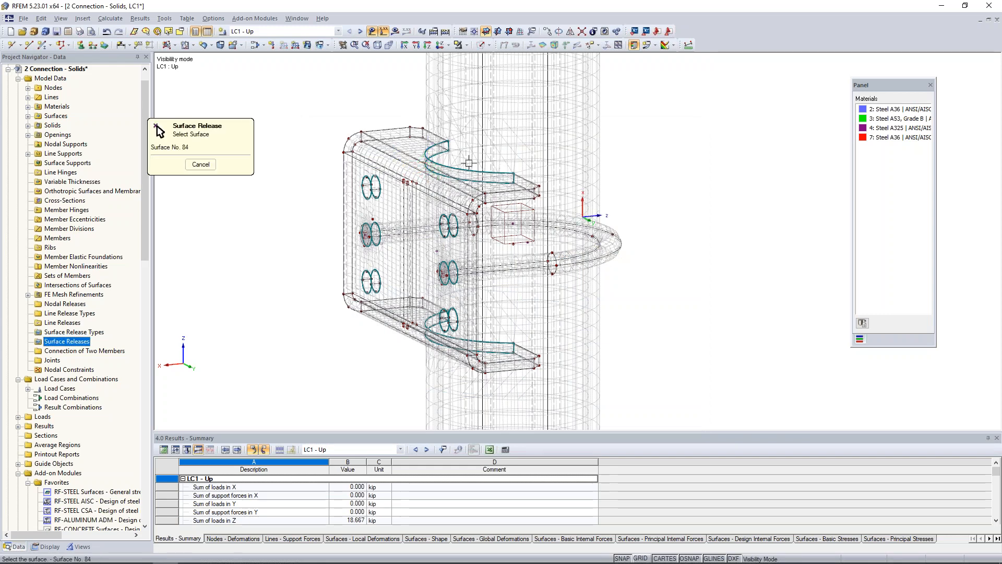
# Step: Pick the curved cut-out surface 15 of the clamp's upper flange for the new surface release
pyautogui.scroll(5, 469, 162)
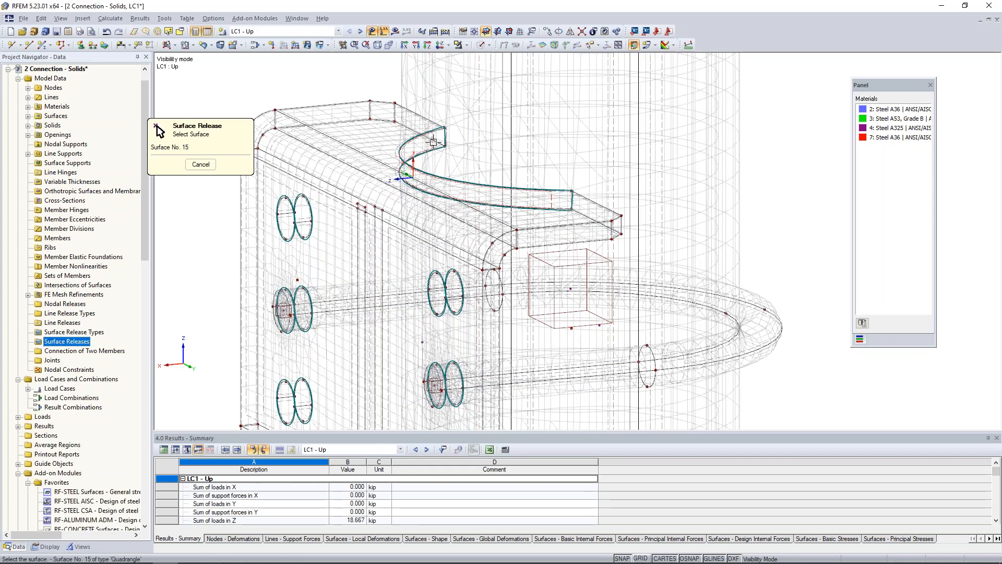
pyautogui.click(433, 141)
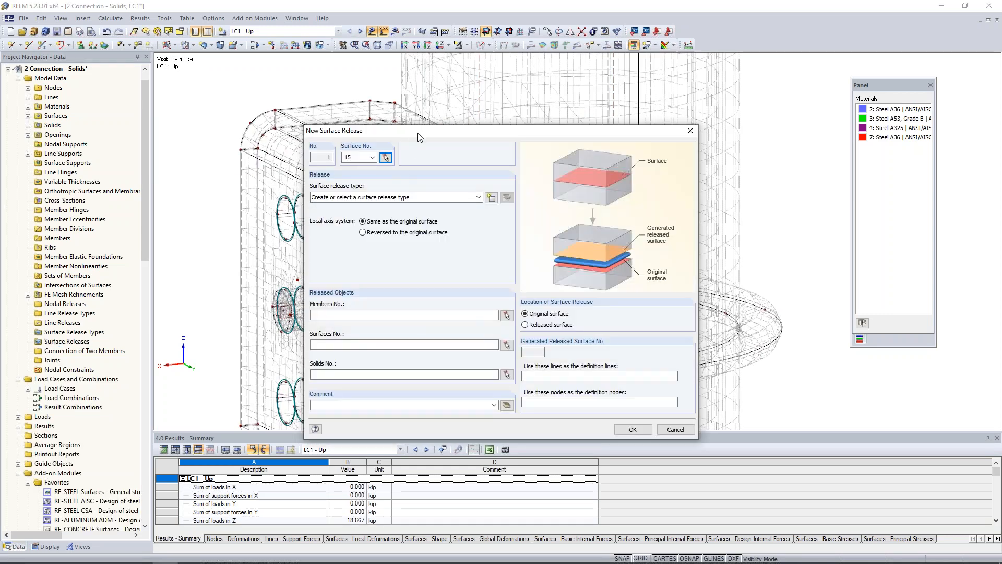
pyautogui.moveTo(417, 135); pyautogui.dragTo(418, 259)
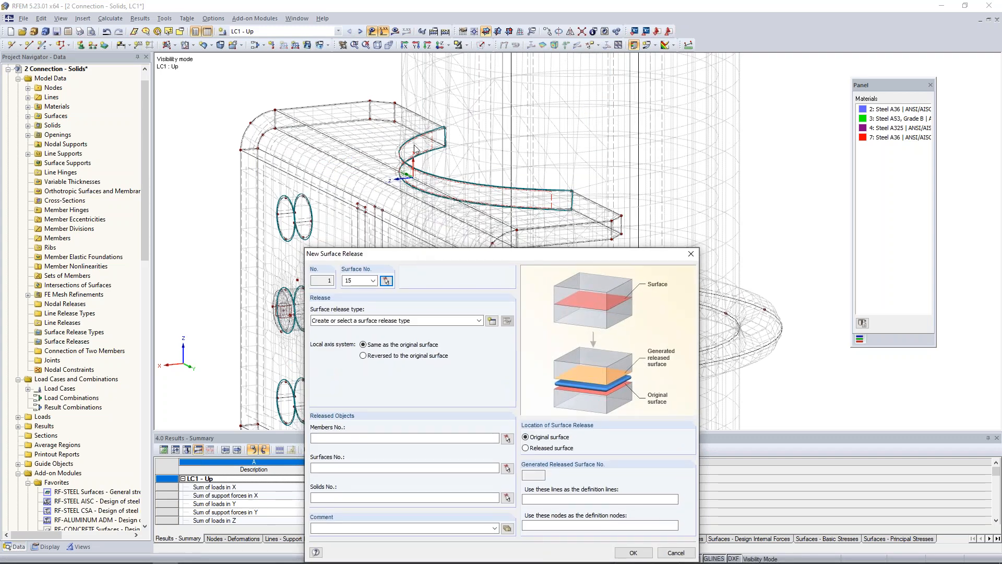
pyautogui.moveTo(505, 254); pyautogui.dragTo(507, 132)
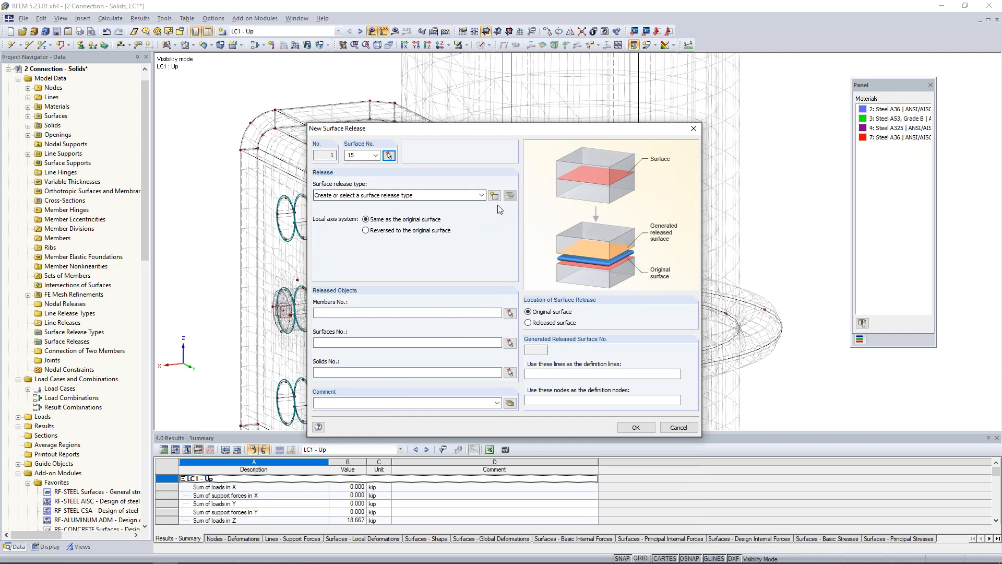
# Step: Create a surface release type that releases uz with the nonlinearity Fixed if positive pz
pyautogui.click(494, 196)
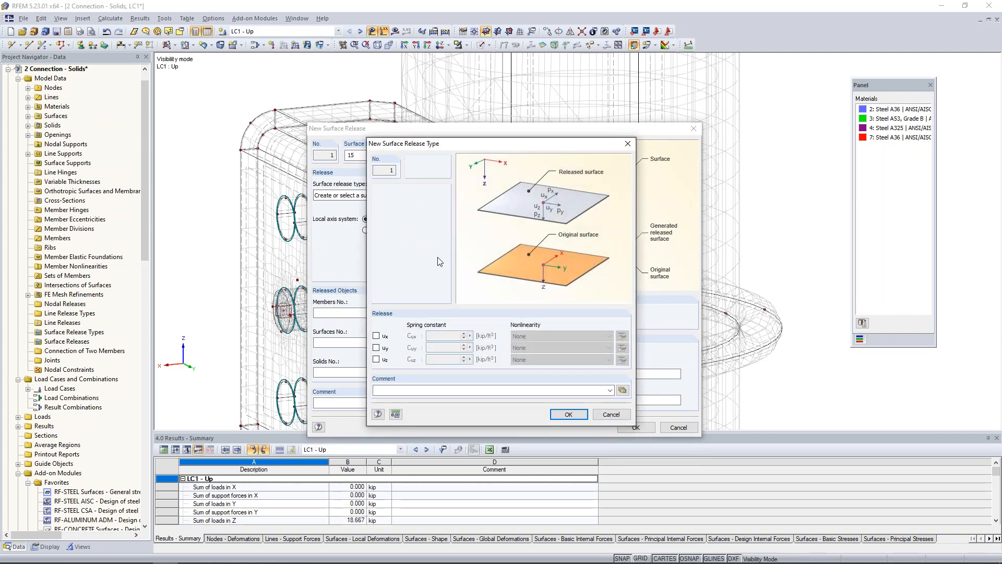
pyautogui.click(376, 359)
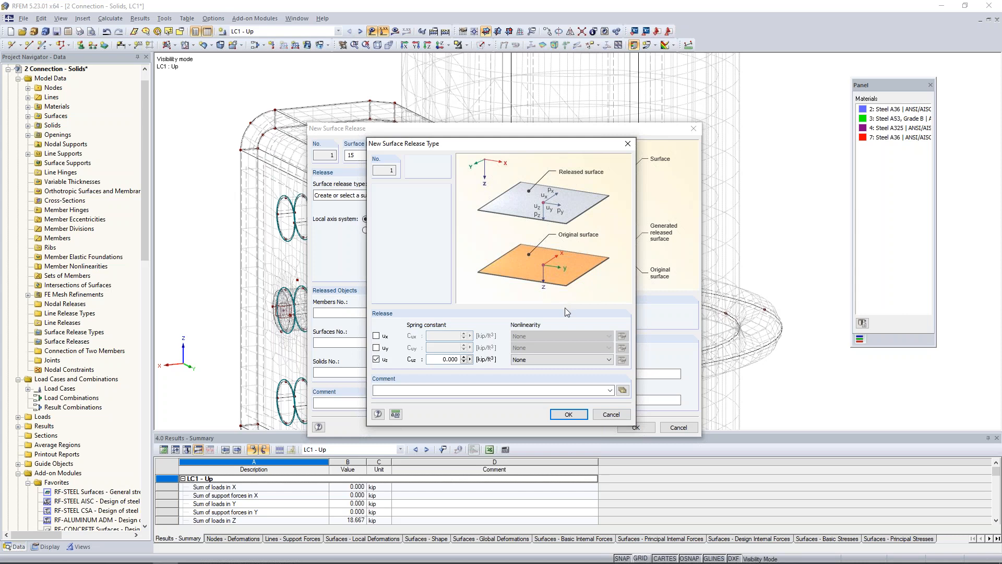
pyautogui.click(555, 365)
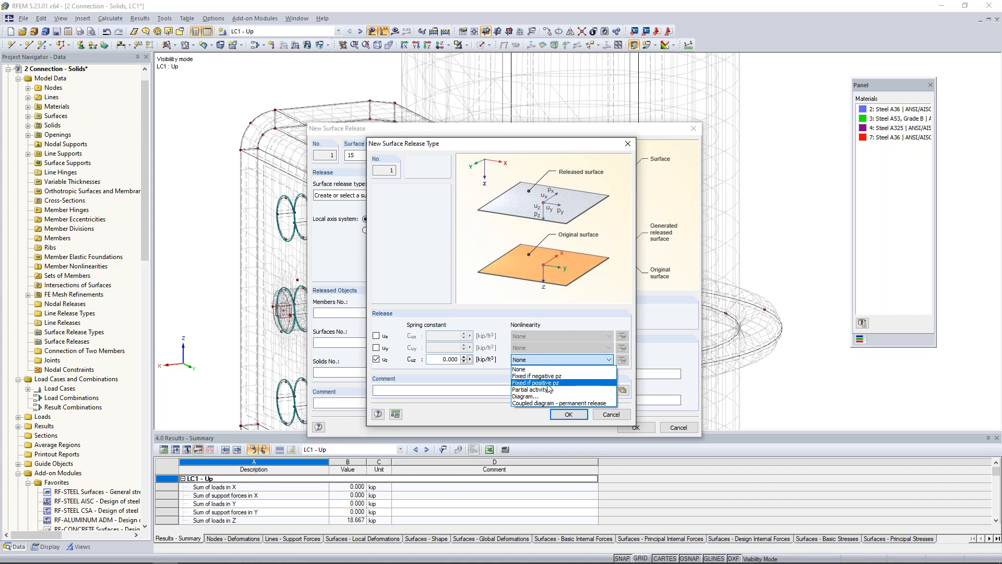
pyautogui.click(538, 382)
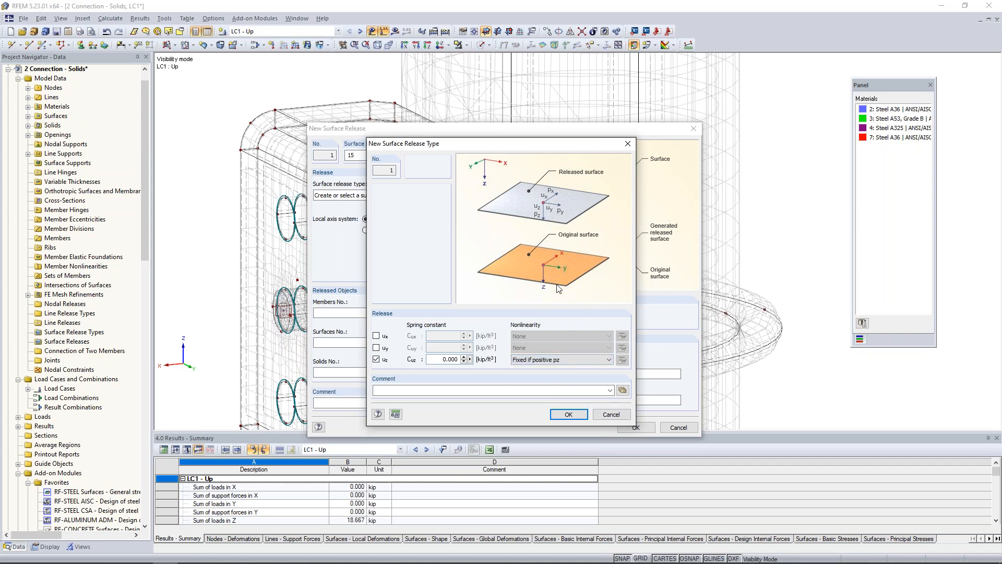
pyautogui.click(568, 414)
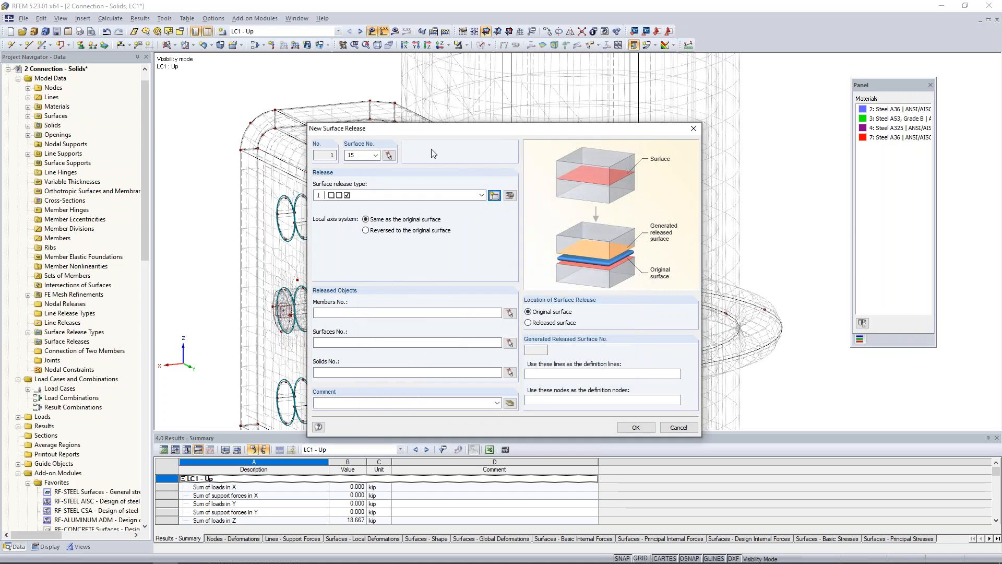
# Step: Assign the pipe solid no. 2 as the released object and create the surface release
pyautogui.click(353, 372)
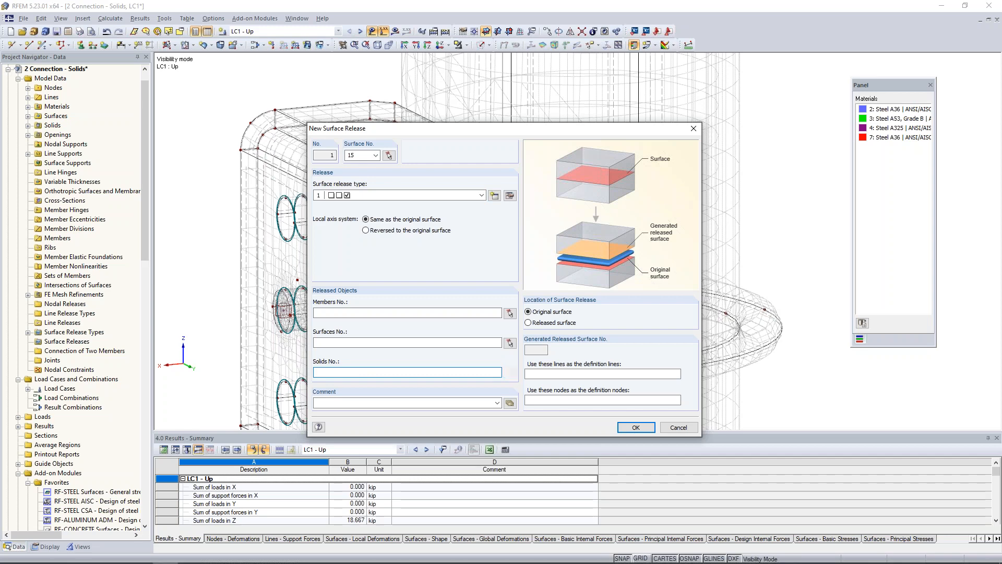
pyautogui.click(510, 372)
pyautogui.click(571, 290)
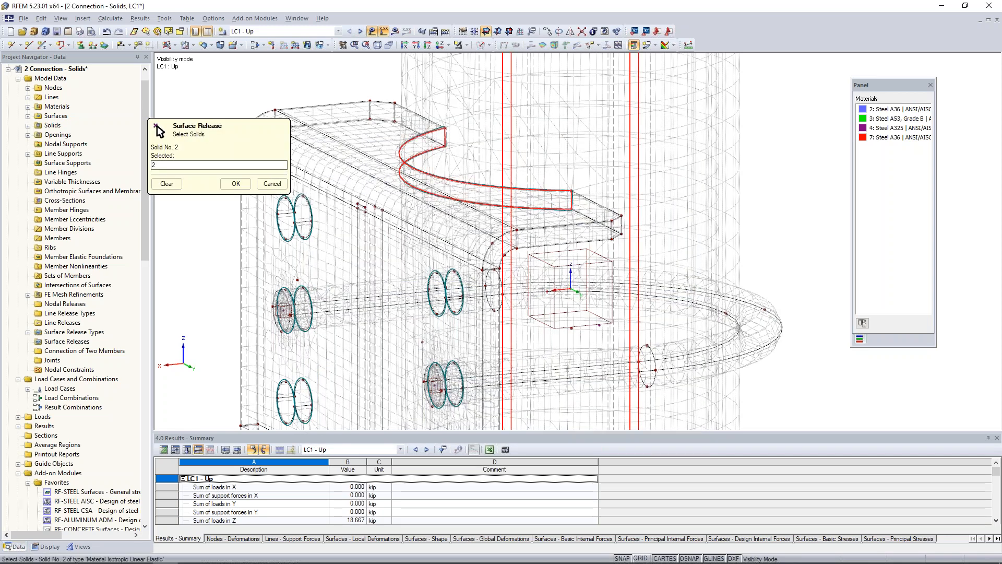
pyautogui.click(236, 183)
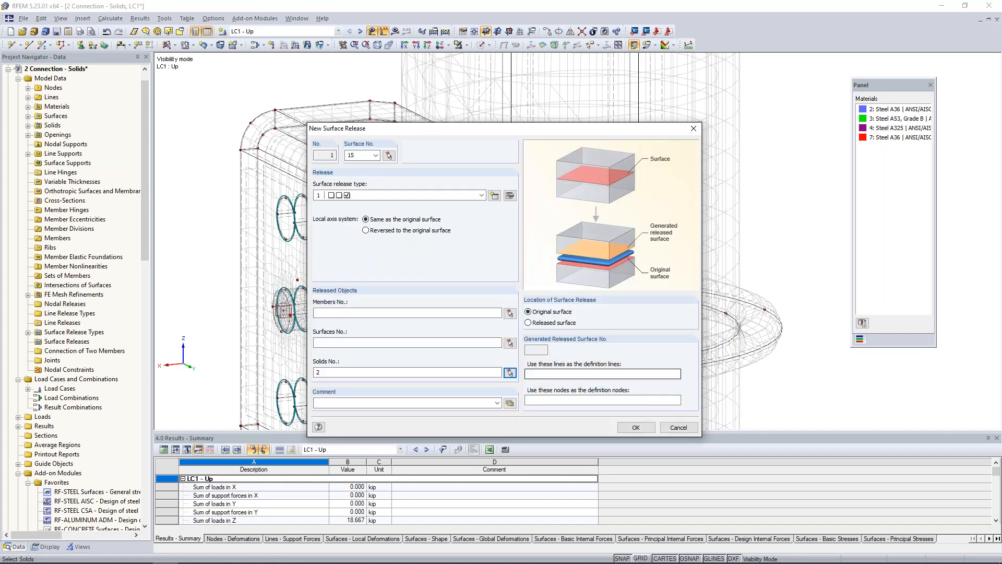
pyautogui.click(635, 427)
pyautogui.click(486, 304)
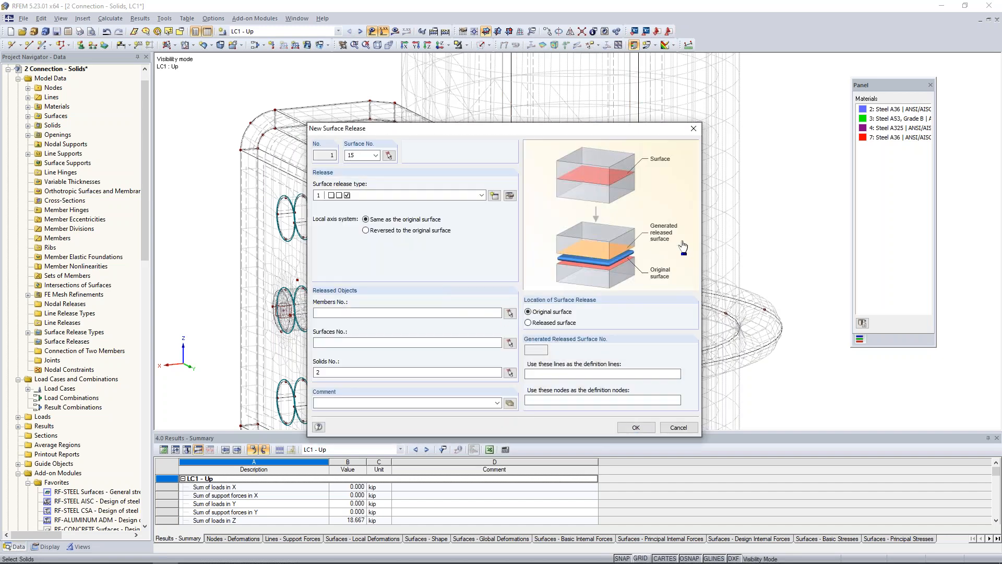
# Step: Start another surface release on the curved cut-out surface 32 of the clamp's lower flange
pyautogui.keyDown('ctrl'); pyautogui.moveTo(742, 237); pyautogui.dragTo(672, 256, button='middle'); pyautogui.keyUp('ctrl')
pyautogui.scroll(-1, 470, 189)
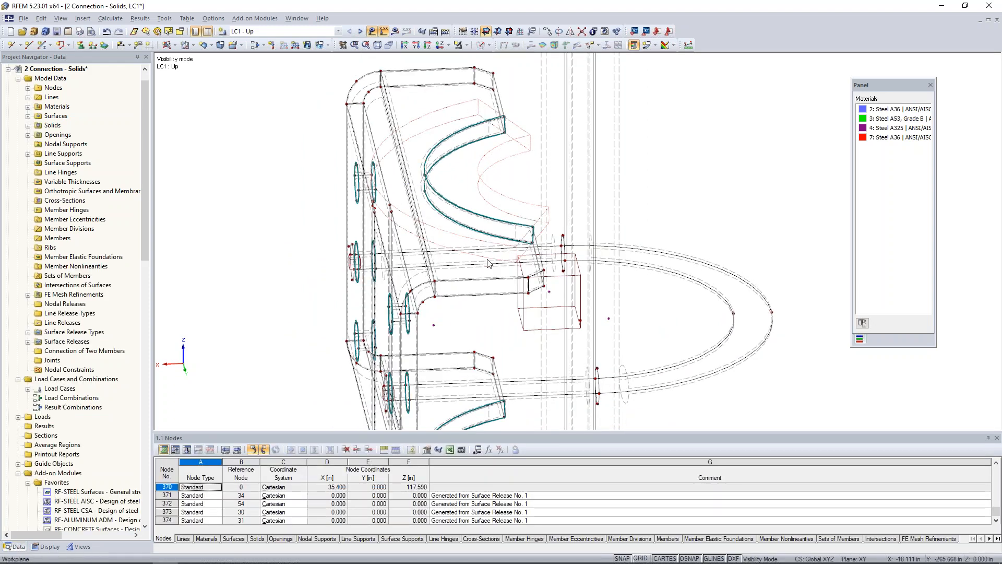
pyautogui.keyDown('ctrl'); pyautogui.moveTo(534, 201); pyautogui.dragTo(495, 323, button='middle'); pyautogui.keyUp('ctrl')
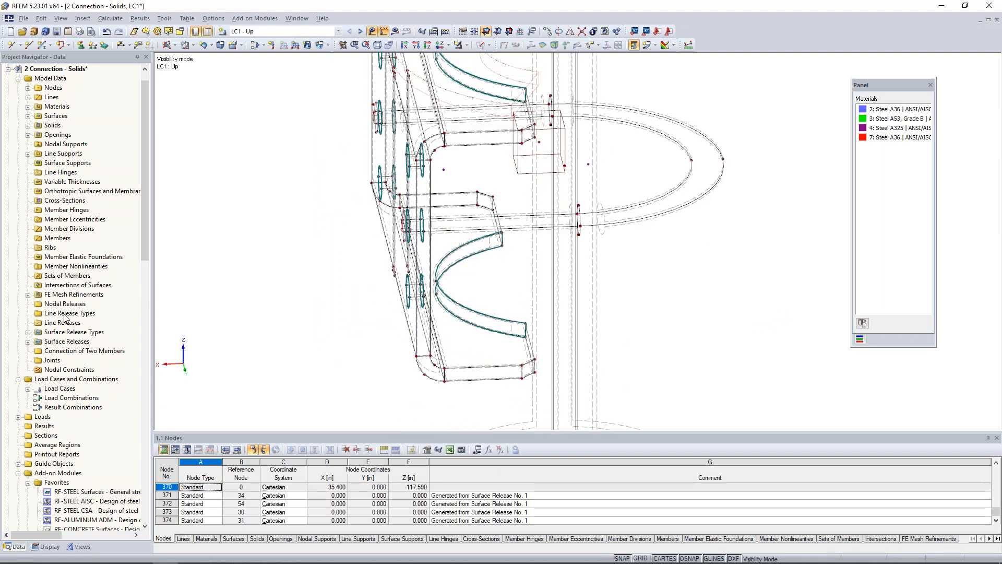
pyautogui.rightClick(66, 341)
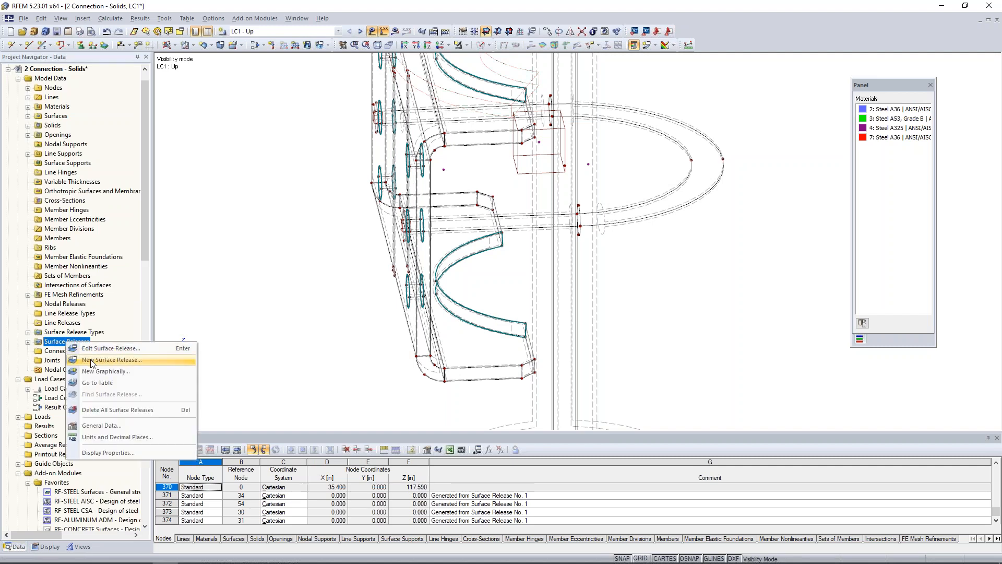
pyautogui.click(91, 361)
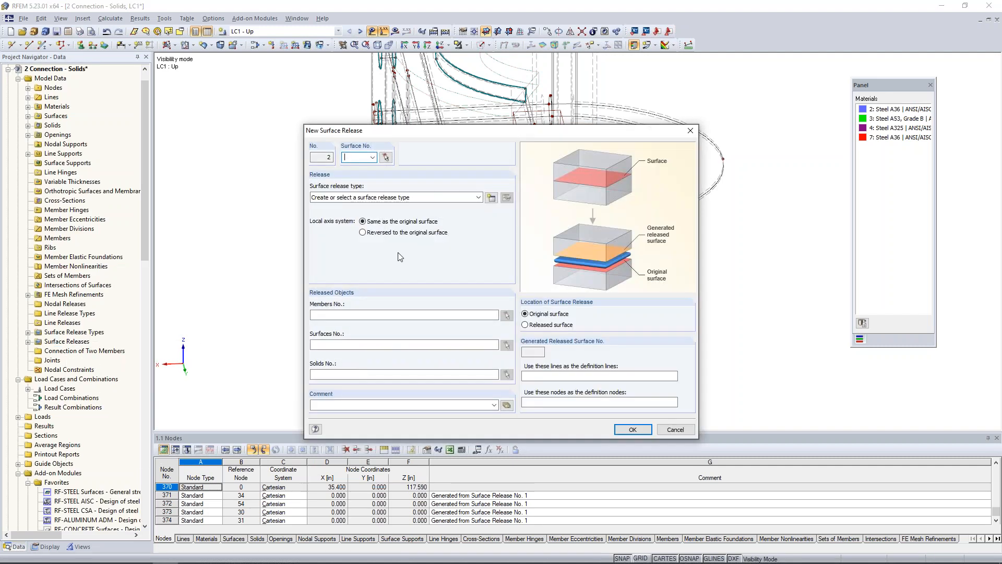
pyautogui.click(386, 157)
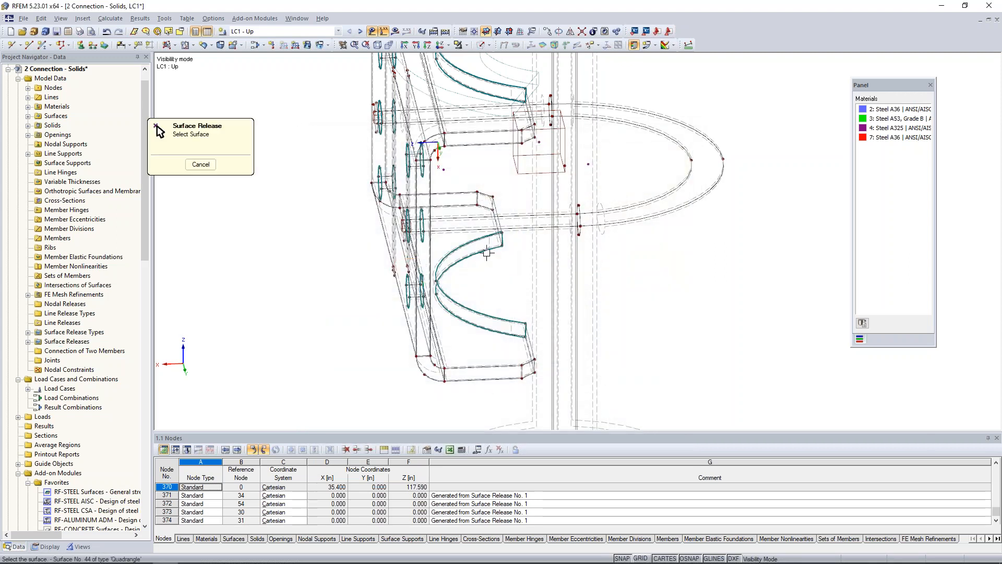
pyautogui.click(490, 243)
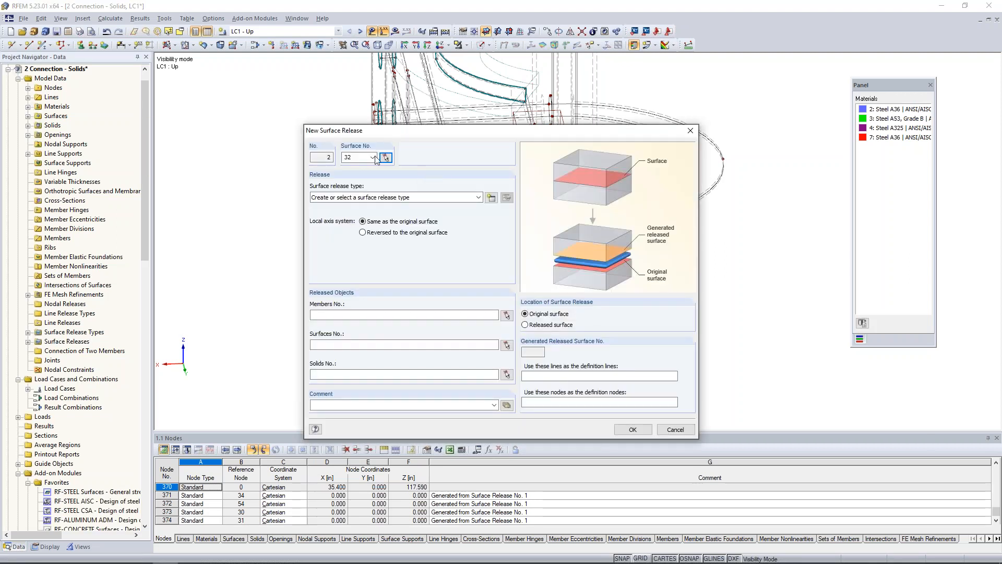
# Step: Apply surface release type 1 with solid 2 as the released object and create the release
pyautogui.click(444, 197)
pyautogui.click(447, 215)
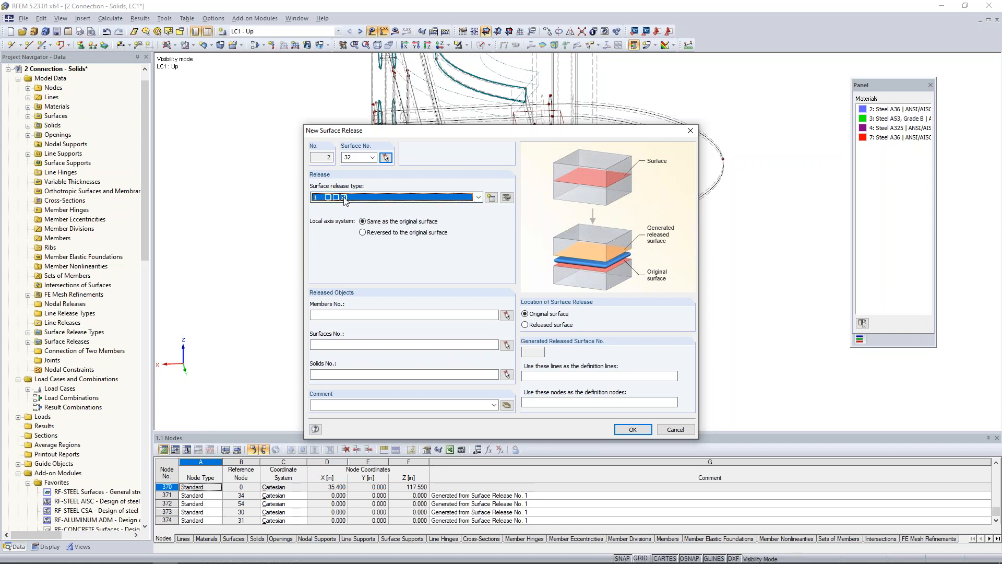
pyautogui.click(365, 374)
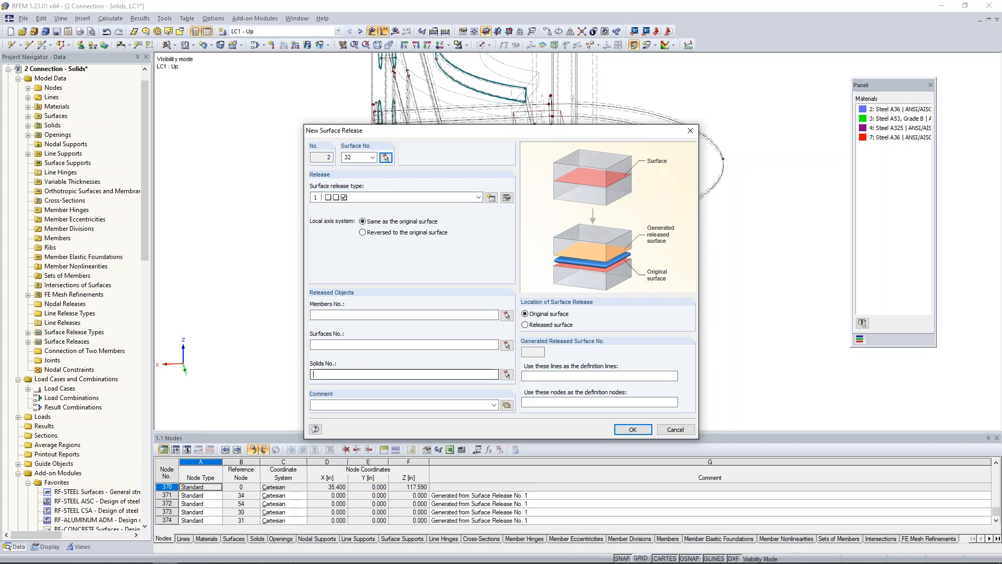
pyautogui.write('2')
pyautogui.click(627, 430)
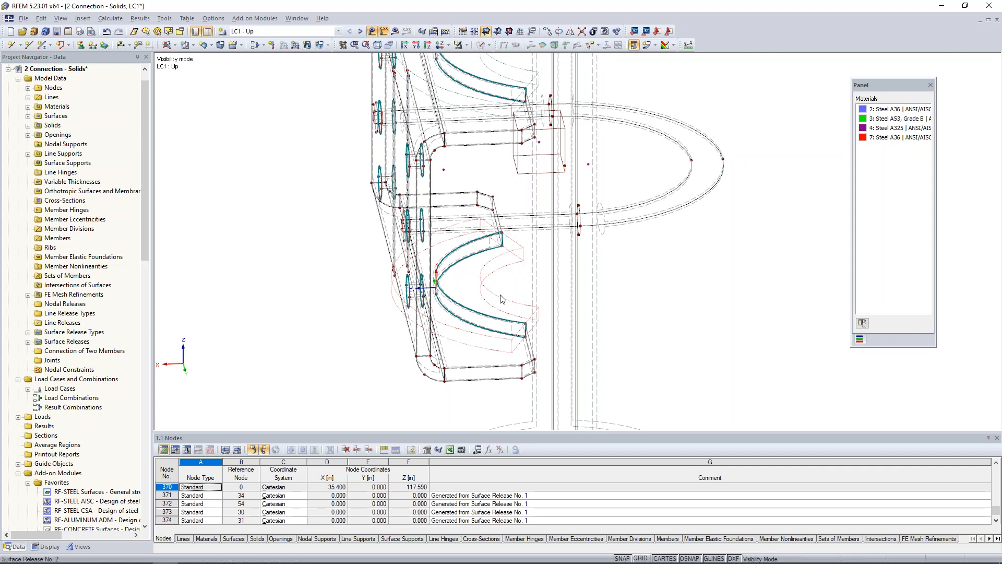
# Step: Switch the model display from wireframe to transparent solid rendering
pyautogui.keyDown('ctrl'); pyautogui.moveTo(709, 298); pyautogui.dragTo(671, 300, button='middle'); pyautogui.keyUp('ctrl')
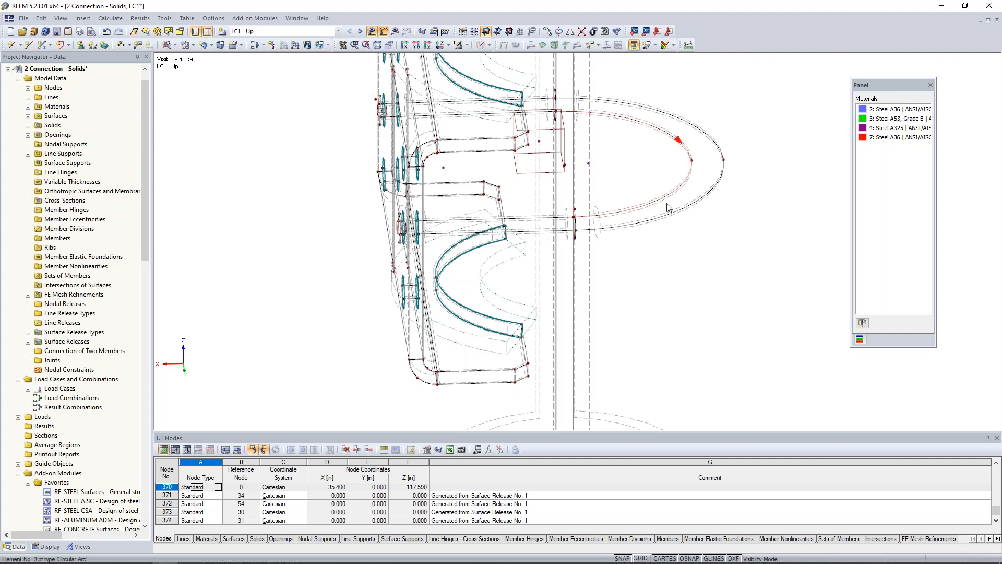
pyautogui.click(488, 45)
pyautogui.click(500, 74)
pyautogui.keyDown('ctrl'); pyautogui.moveTo(722, 277); pyautogui.dragTo(721, 247, button='middle'); pyautogui.keyUp('ctrl')
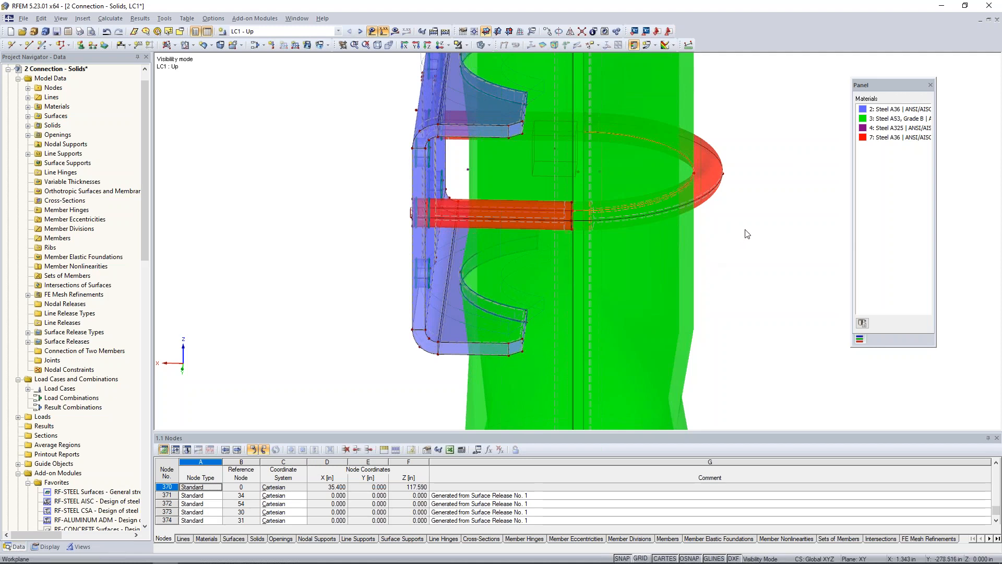
# Step: Isolate the selected U-bolt inner arc lines and show the hidden objects in the background
pyautogui.click(466, 45)
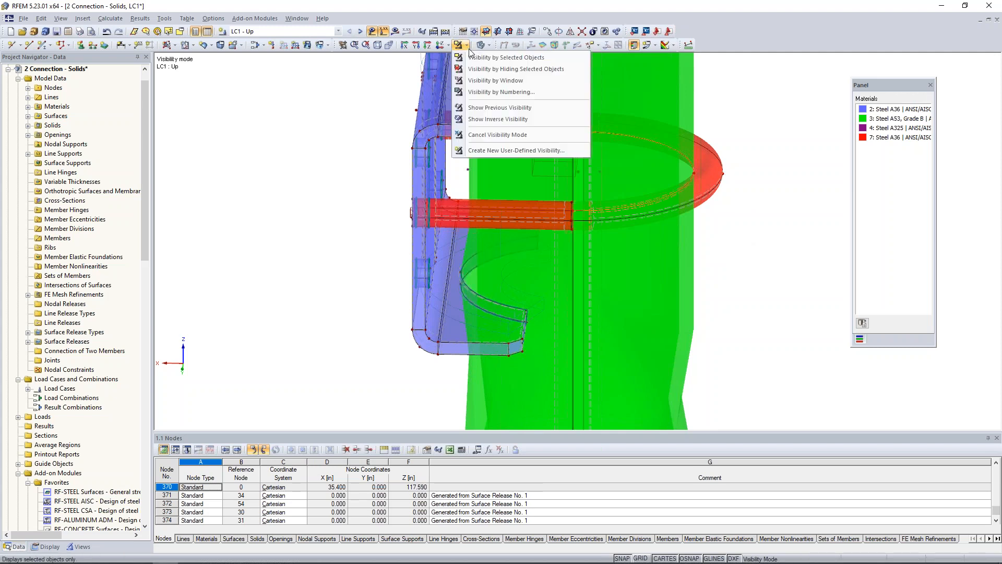
pyautogui.click(501, 59)
pyautogui.rightClick(549, 164)
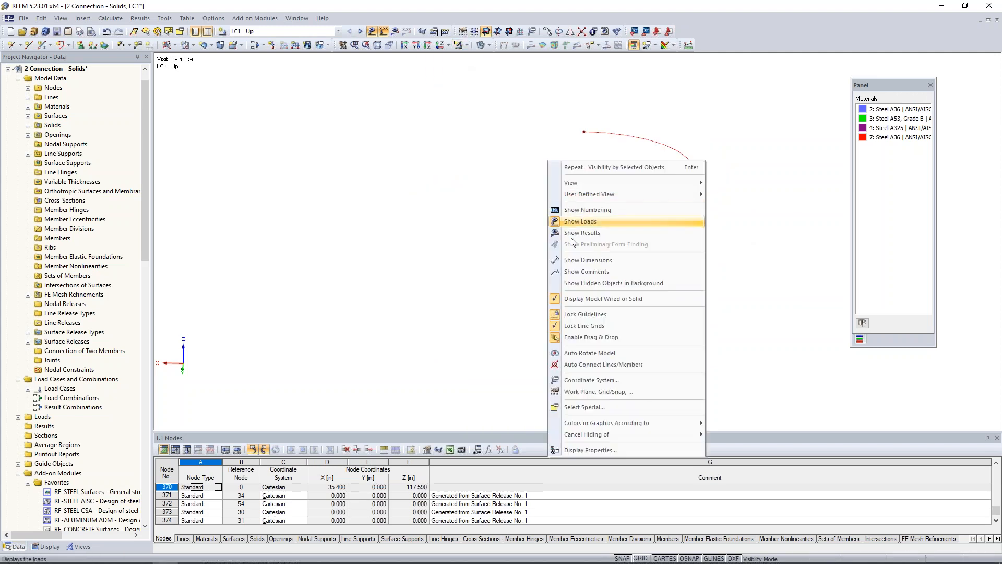
pyautogui.click(600, 285)
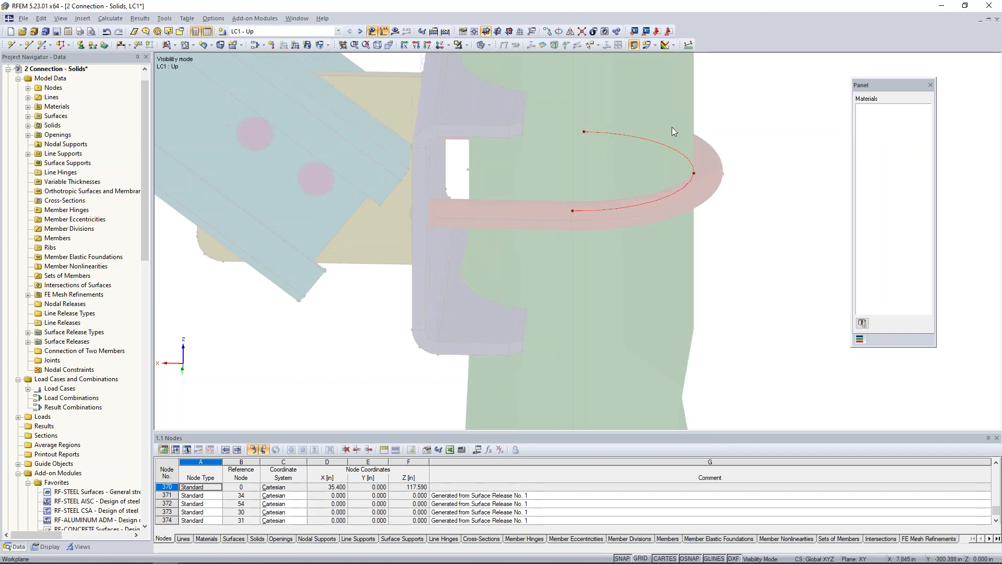
# Step: Turn on the local axis systems of the isolated arc lines
pyautogui.rightClick(656, 142)
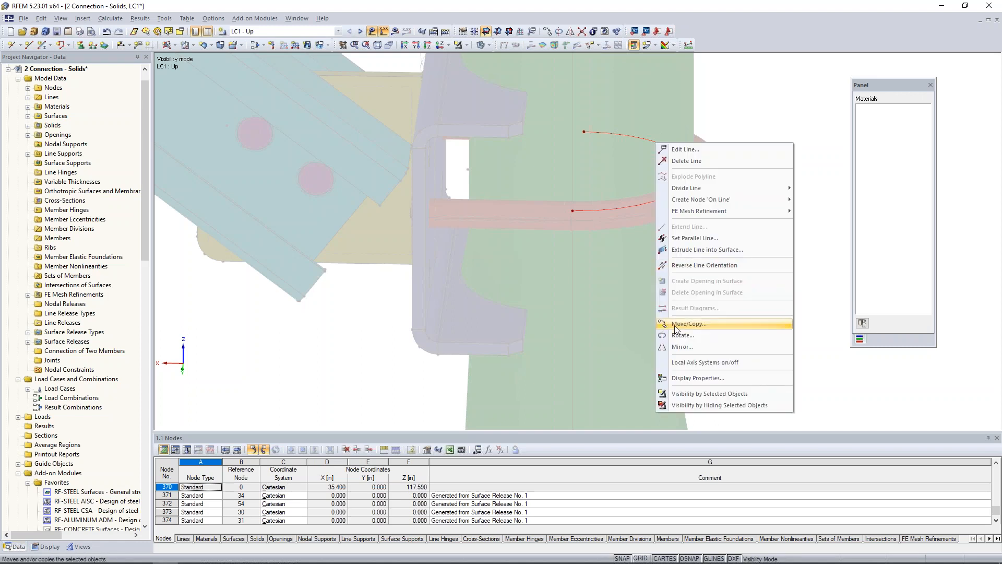
pyautogui.click(687, 363)
pyautogui.moveTo(711, 219); pyautogui.dragTo(793, 194, button='middle')
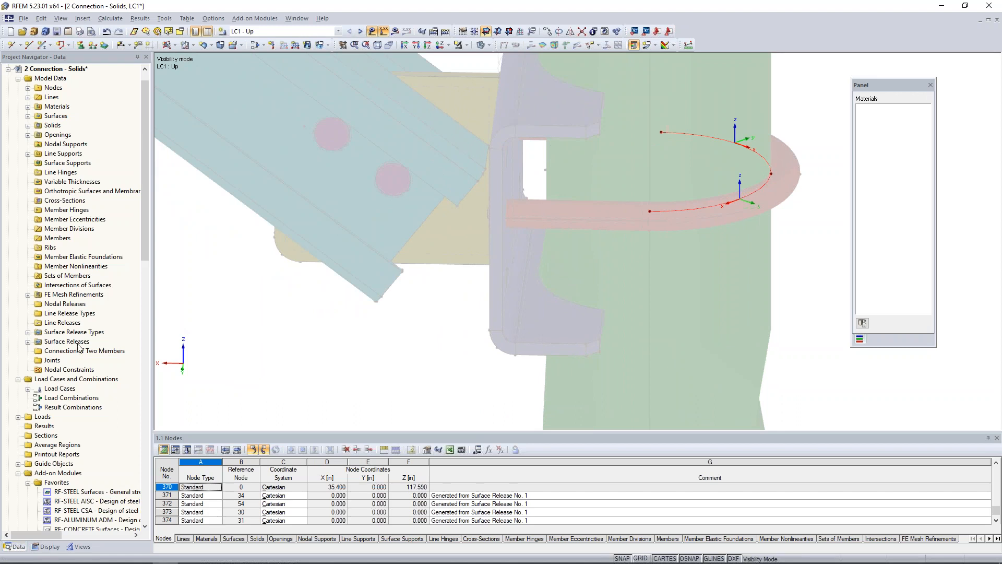
# Step: Start a new line release and pick the U-bolt's lower inner arc, line 3, as the line to release
pyautogui.rightClick(74, 323)
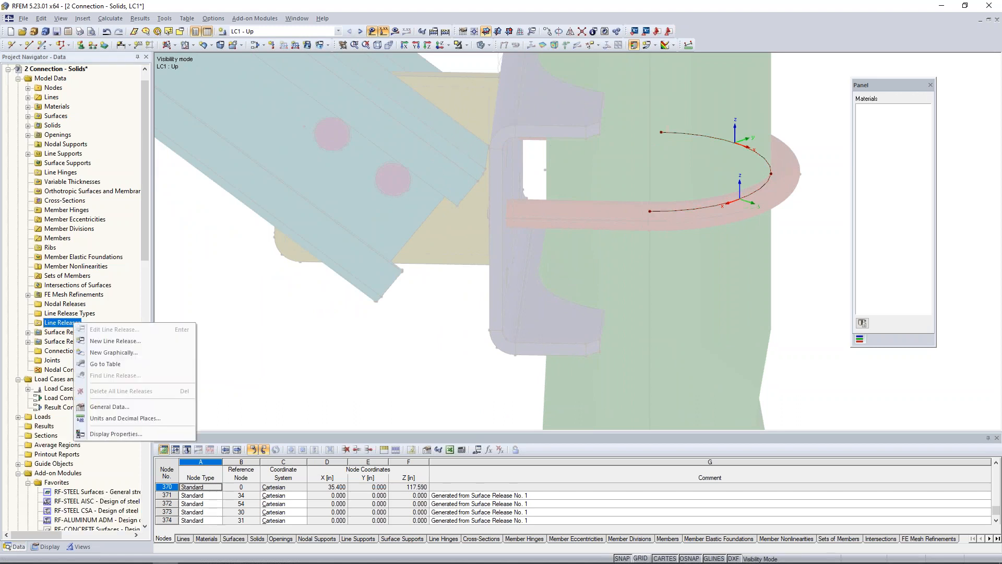
pyautogui.click(108, 342)
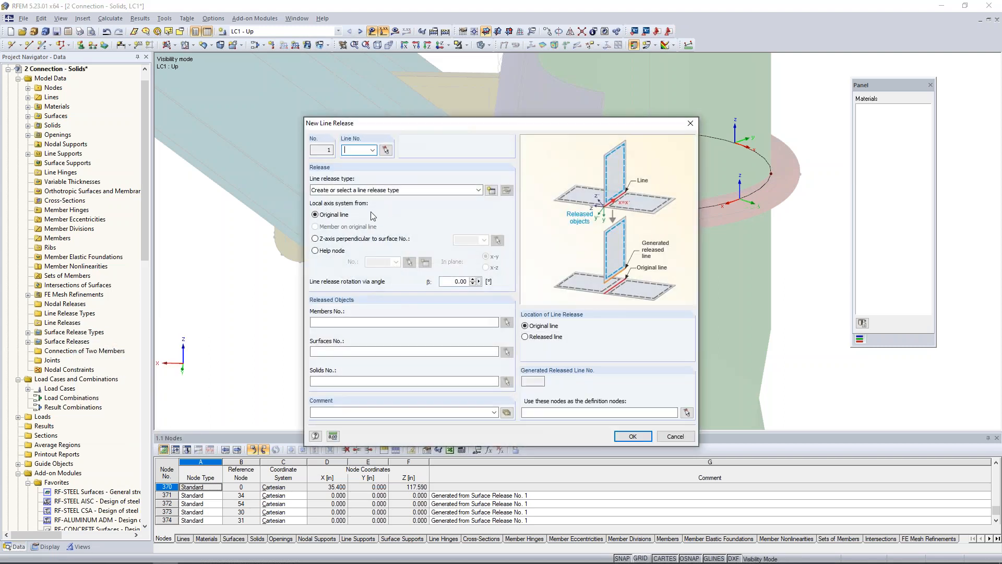
pyautogui.click(388, 153)
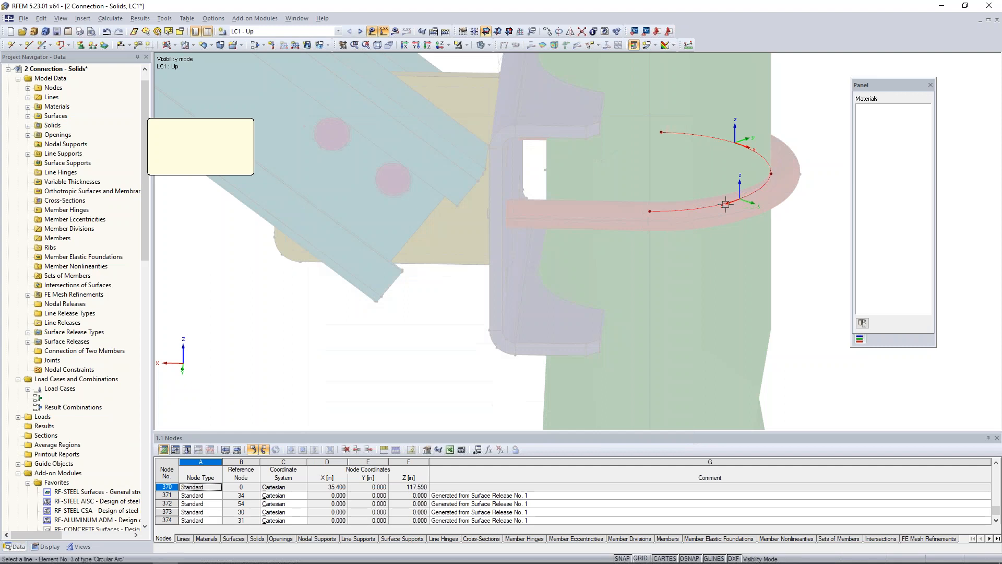
pyautogui.click(702, 207)
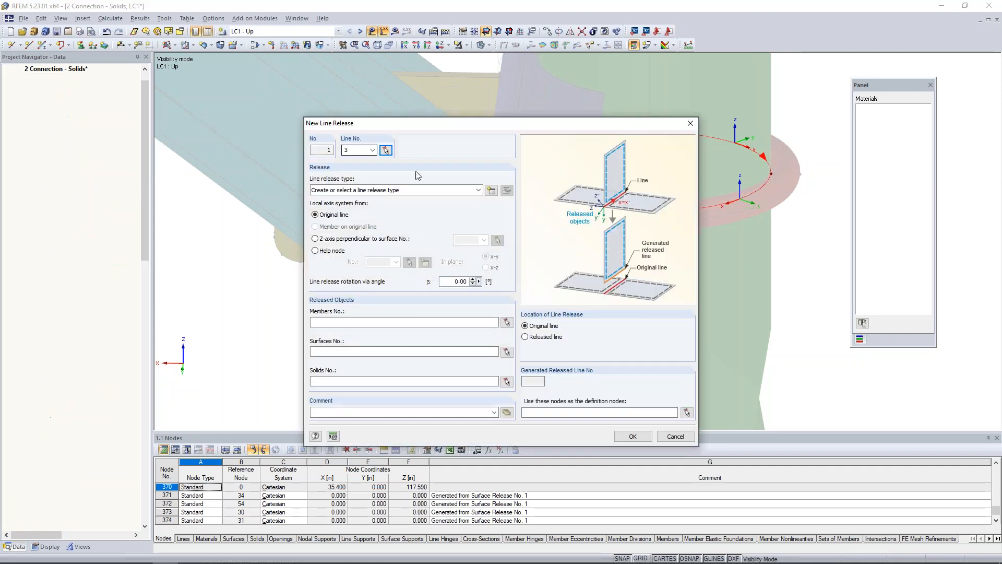
# Step: Create a new line release type and release the ux, uy and uz translations and the φx rotation
pyautogui.click(491, 191)
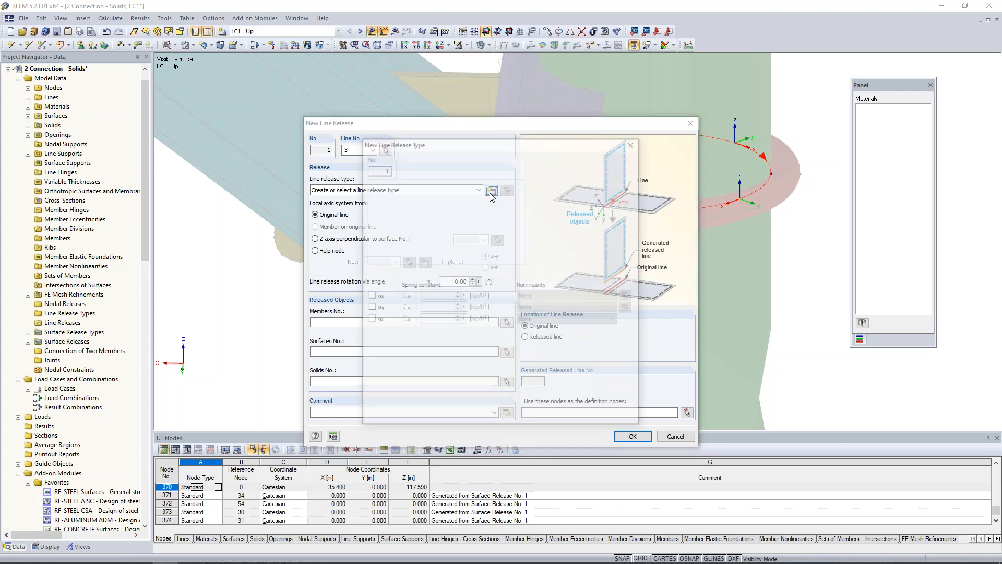
pyautogui.moveTo(499, 143); pyautogui.dragTo(379, 143)
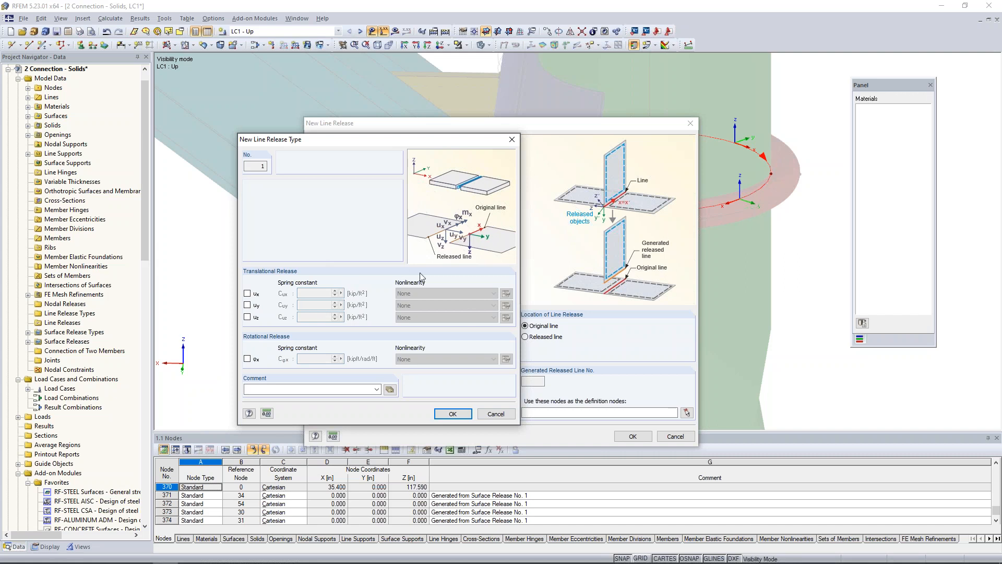
pyautogui.click(247, 294)
pyautogui.click(247, 305)
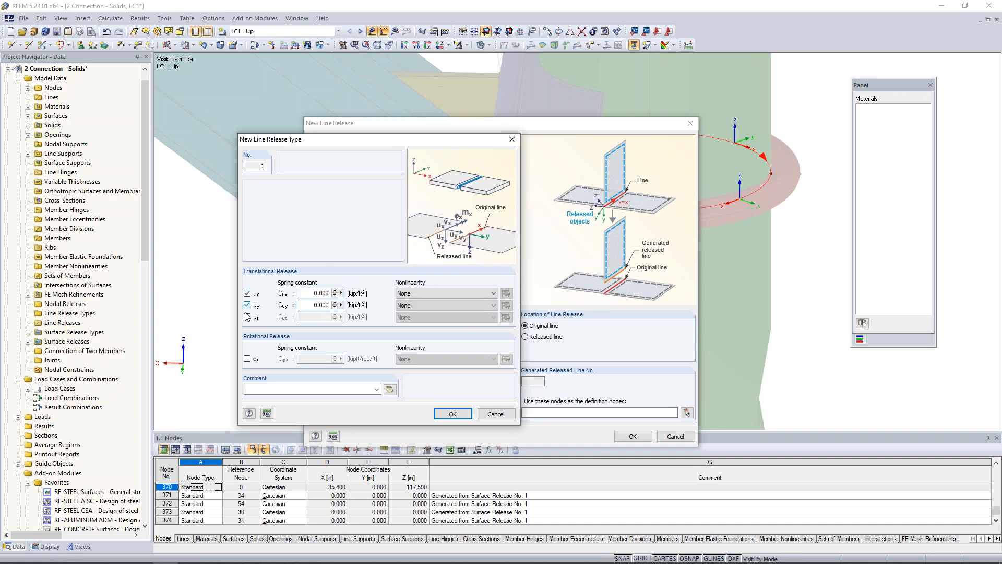
pyautogui.click(248, 316)
pyautogui.click(248, 359)
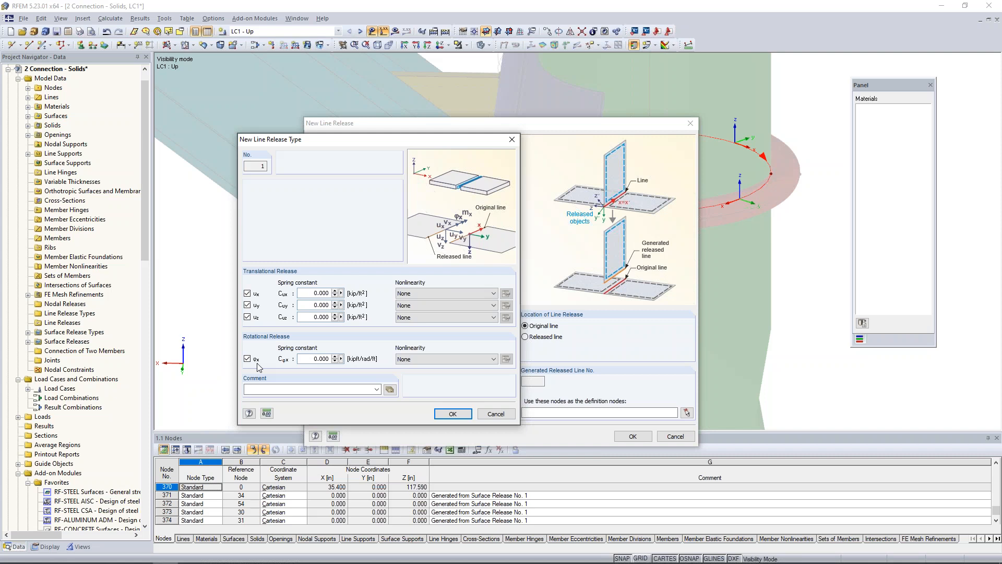
# Step: Assign the Friction vy nonlinearity to uz, with a 10e6 kip/ft² spring constant and a new friction coefficient
pyautogui.click(407, 323)
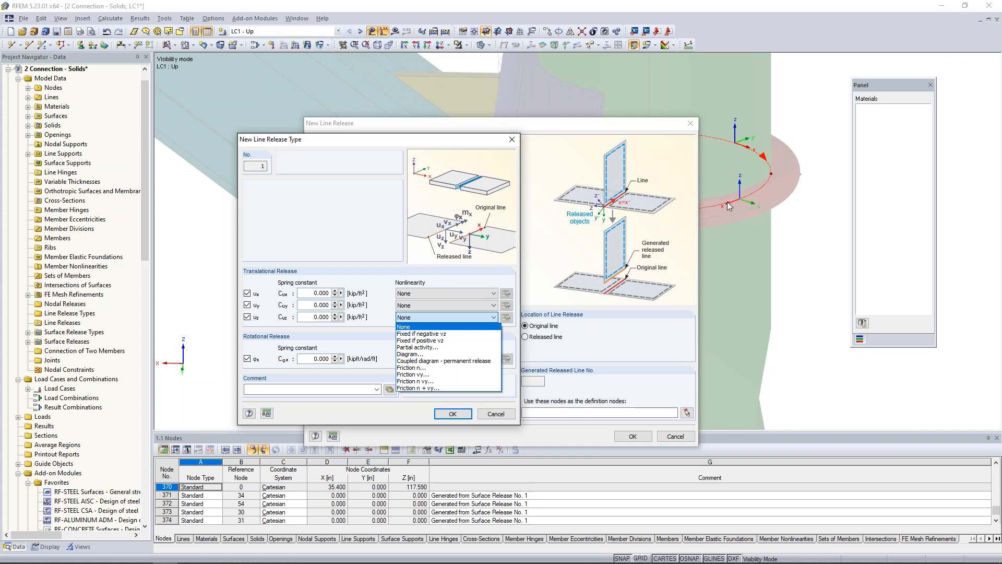
pyautogui.click(412, 375)
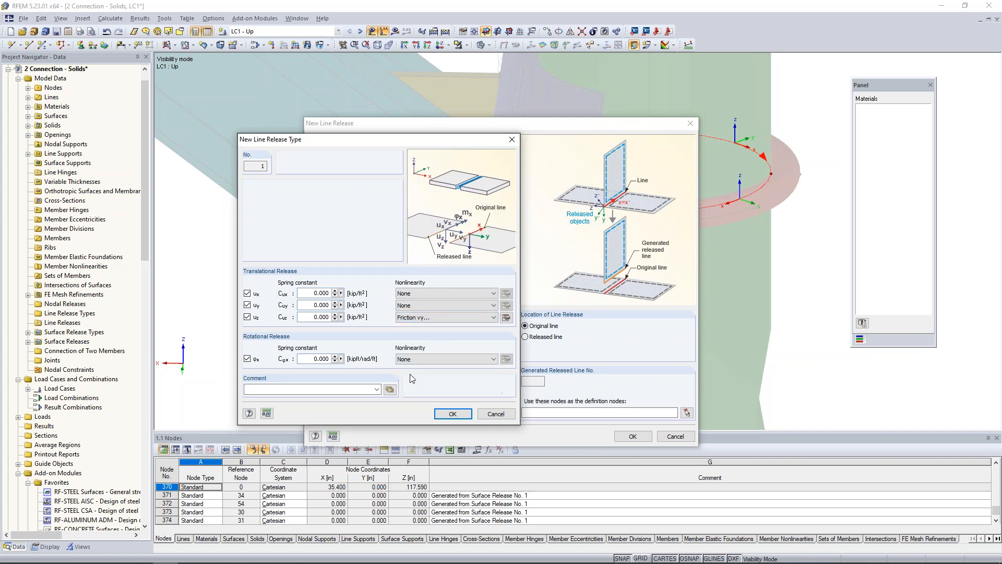
pyautogui.click(506, 318)
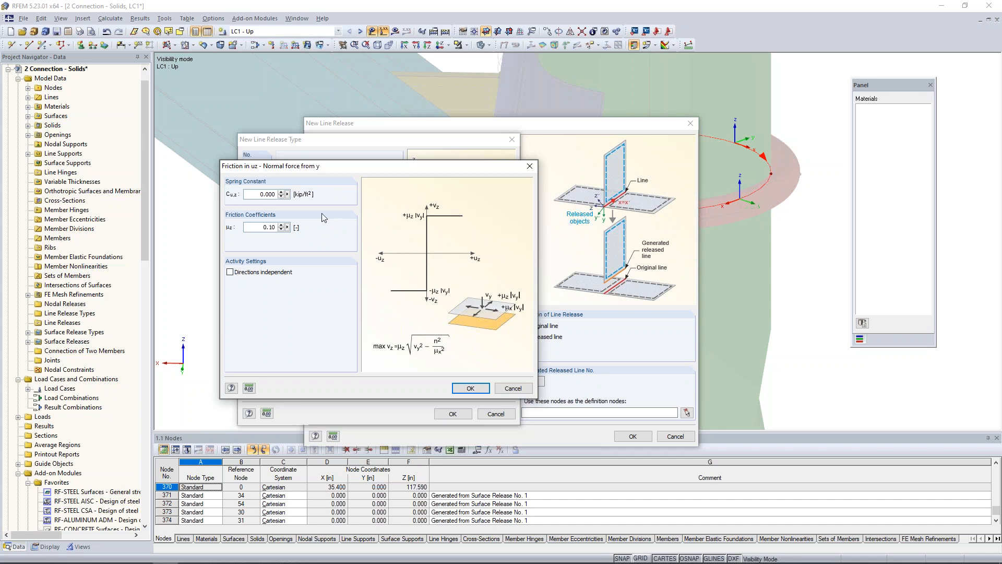
pyautogui.doubleClick(254, 195)
pyautogui.write('10e6')
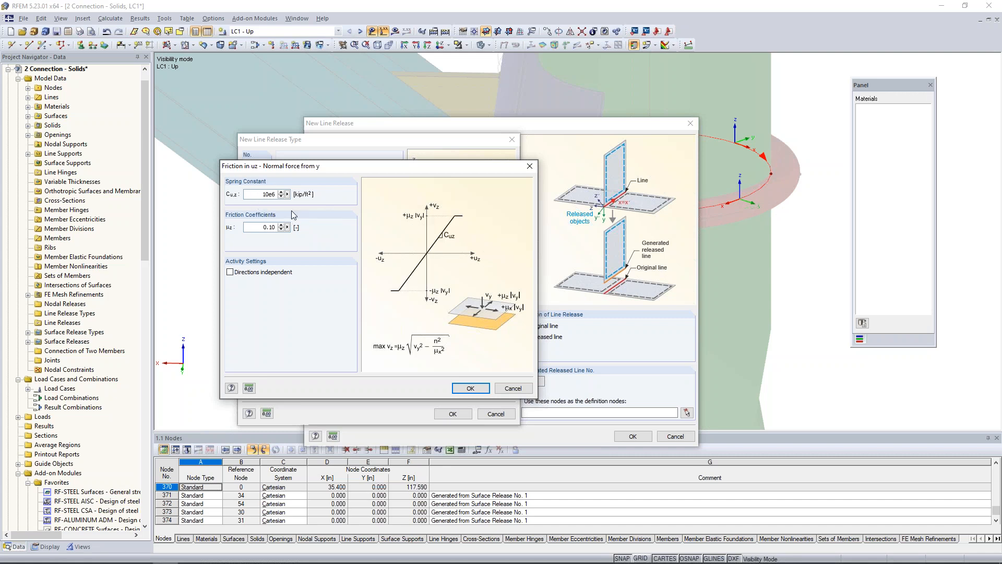
pyautogui.press('Tab')
pyautogui.write('.')
pyautogui.click(471, 388)
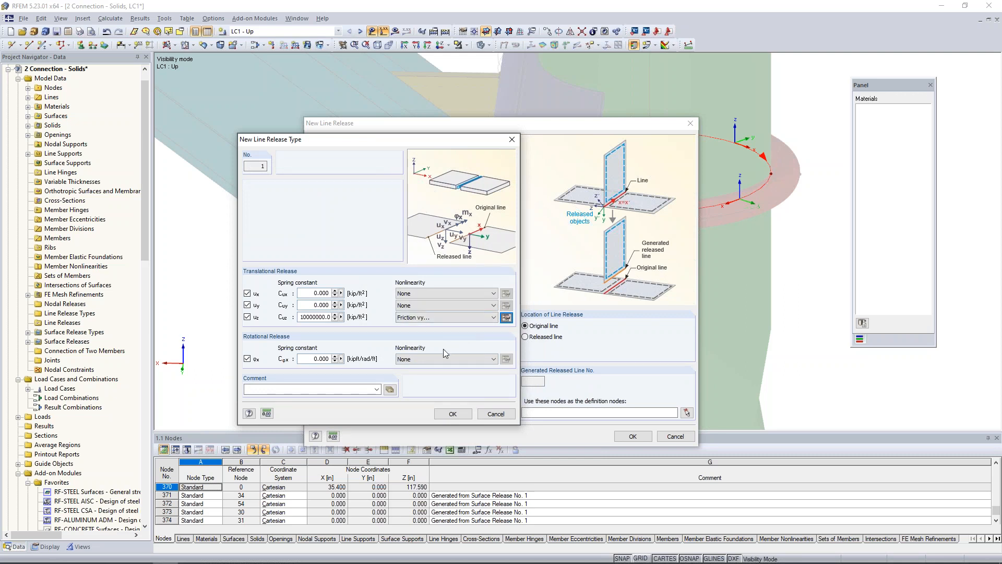
# Step: Accept line release type 1, enter solid 2 as the released object and create the line release
pyautogui.click(453, 413)
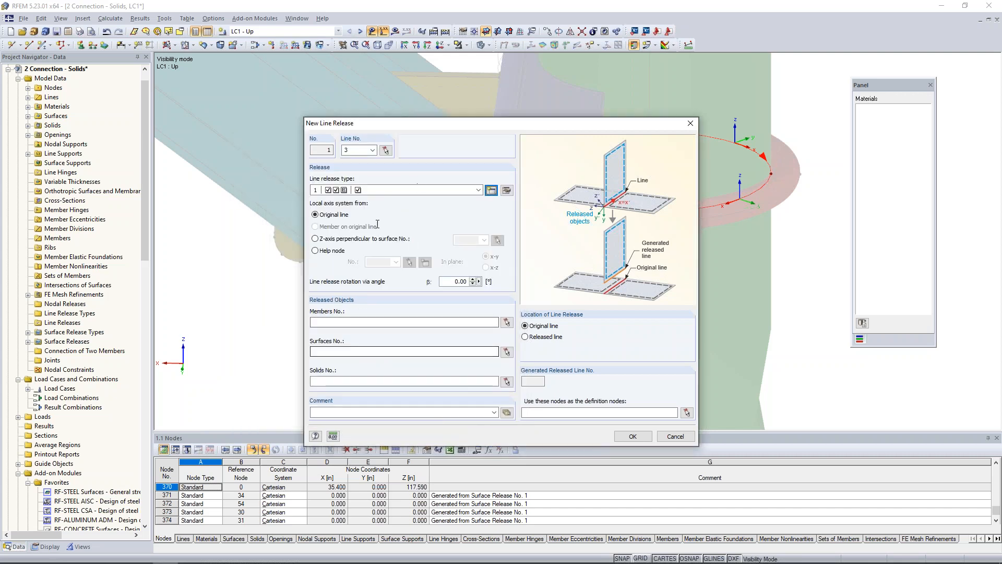
pyautogui.click(413, 381)
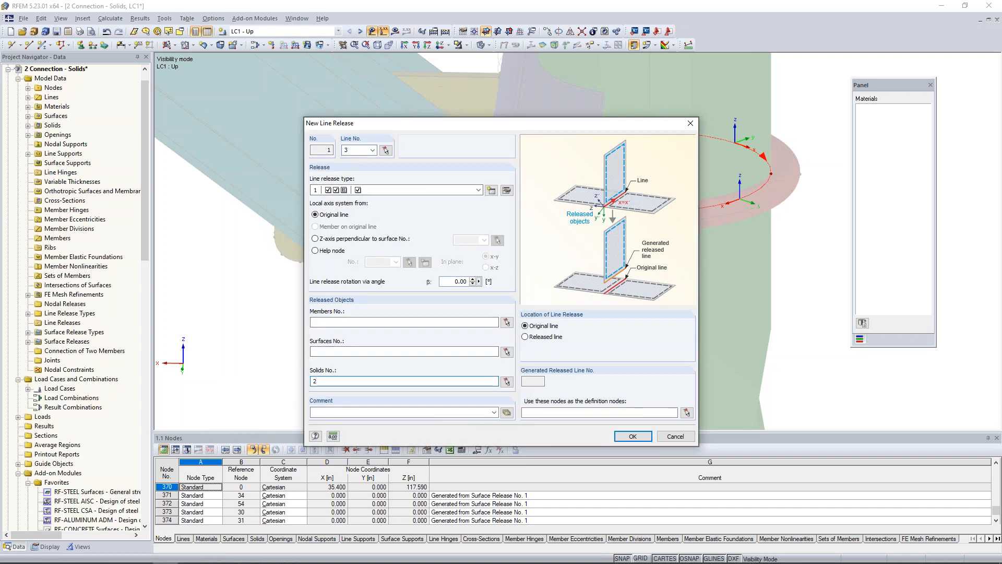
pyautogui.click(633, 436)
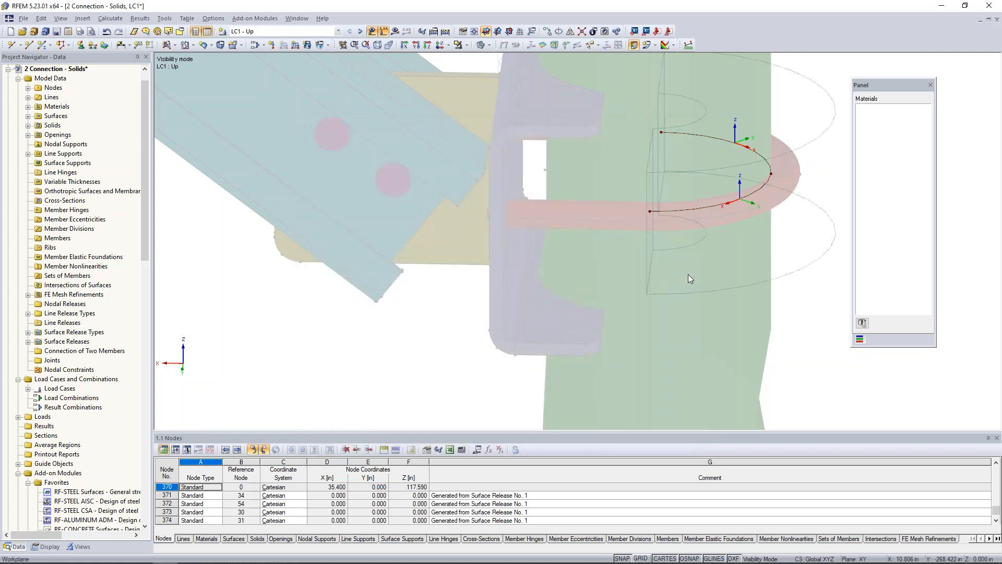
# Step: Turn off the arc lines' local axis systems and cancel visibility mode to restore the full model
pyautogui.keyDown('ctrl'); pyautogui.moveTo(722, 313); pyautogui.dragTo(598, 290, button='middle'); pyautogui.keyUp('ctrl')
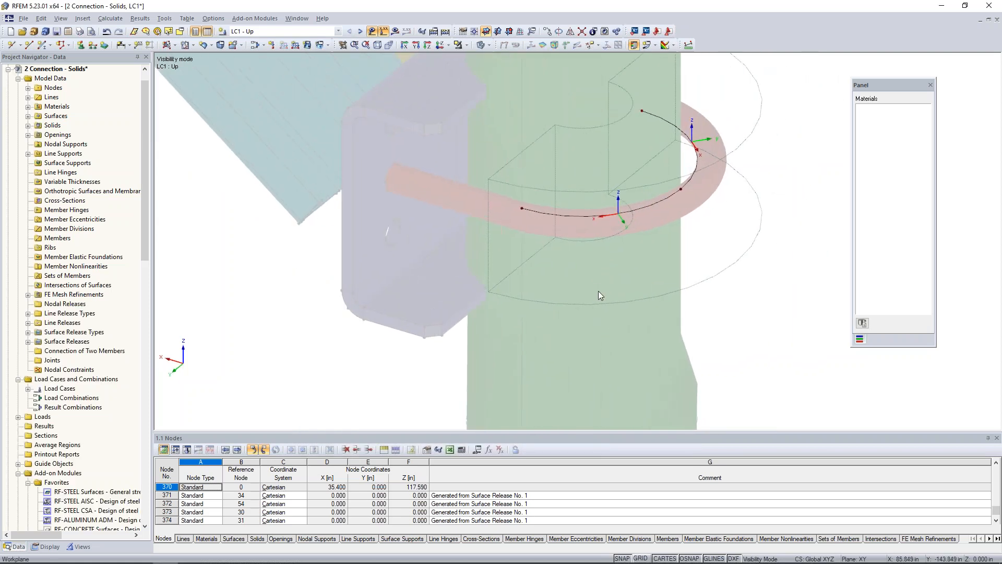
pyautogui.rightClick(648, 228)
pyautogui.click(696, 447)
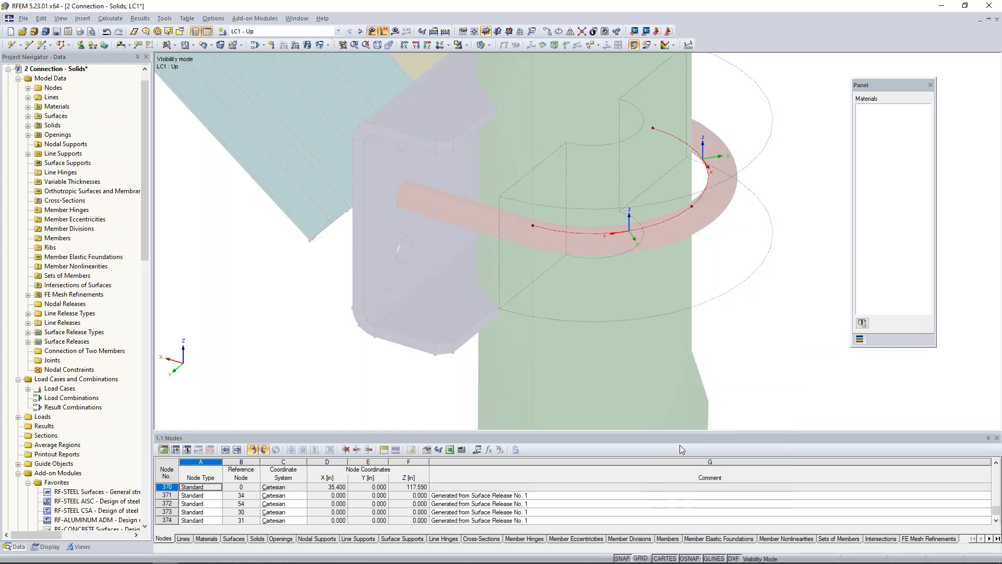
pyautogui.click(465, 45)
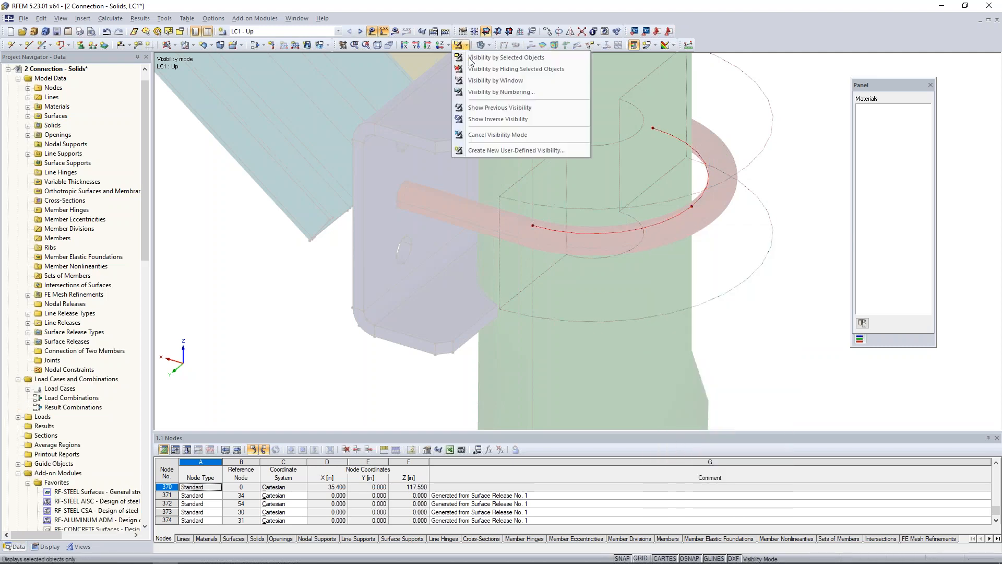
pyautogui.click(484, 134)
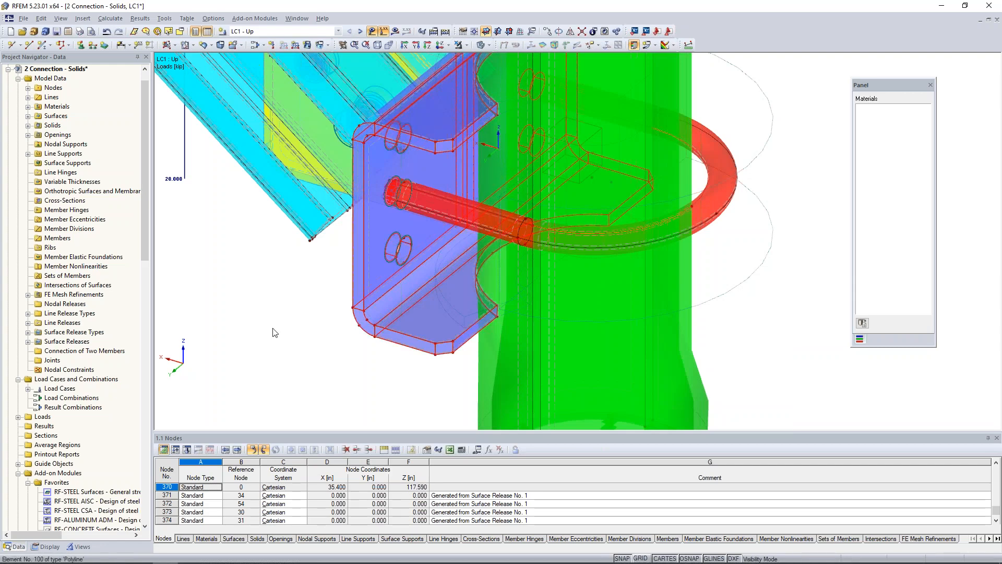
# Step: Switch to the 3 Connection - Results model and display the LC1 global deformations
pyautogui.keyDown('ctrl'); pyautogui.moveTo(291, 312); pyautogui.dragTo(490, 321, button='middle'); pyautogui.keyUp('ctrl')
pyautogui.scroll(1, 456, 294)
pyautogui.scroll(-3, 456, 294)
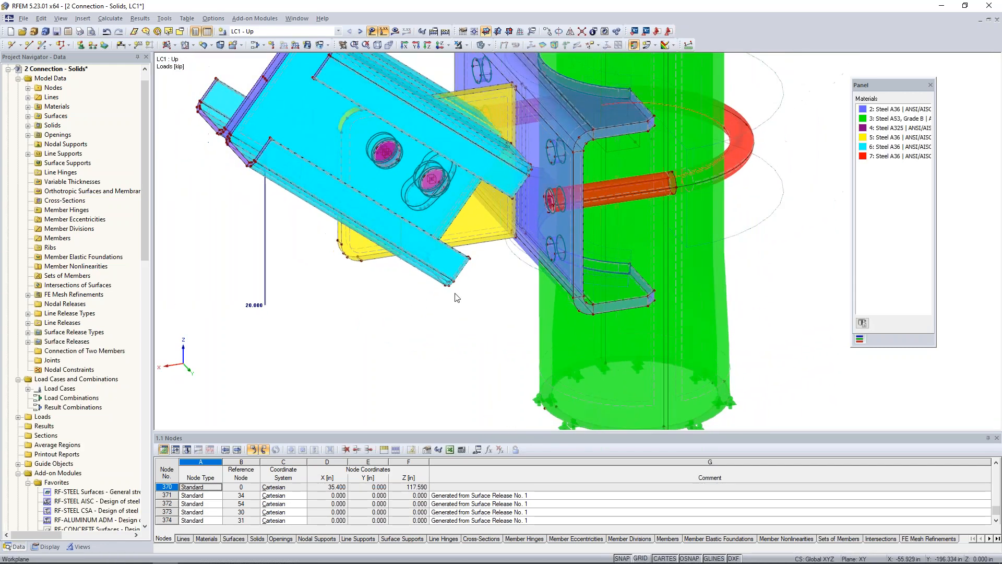
pyautogui.scroll(-2, 470, 308)
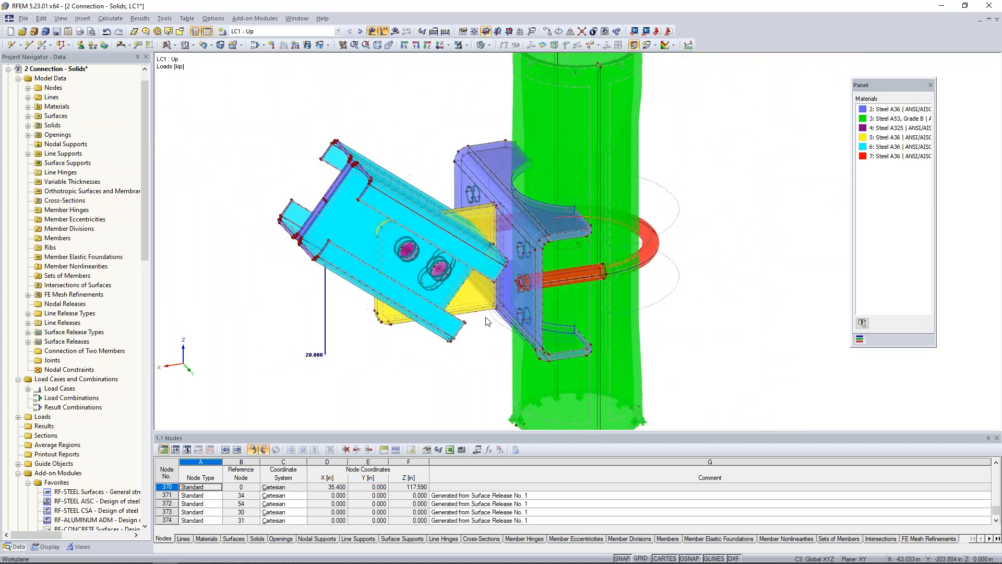
pyautogui.click(297, 18)
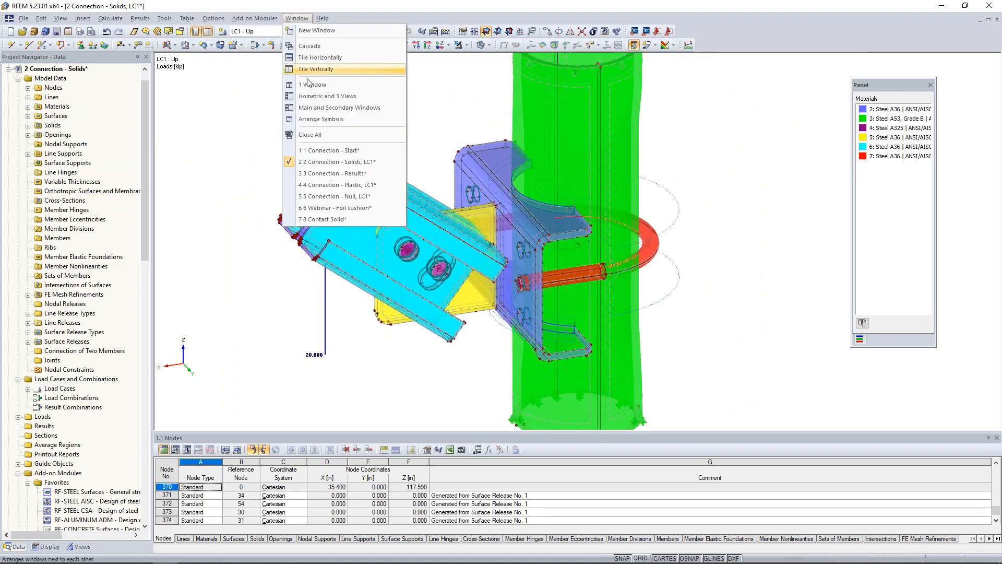
pyautogui.click(320, 173)
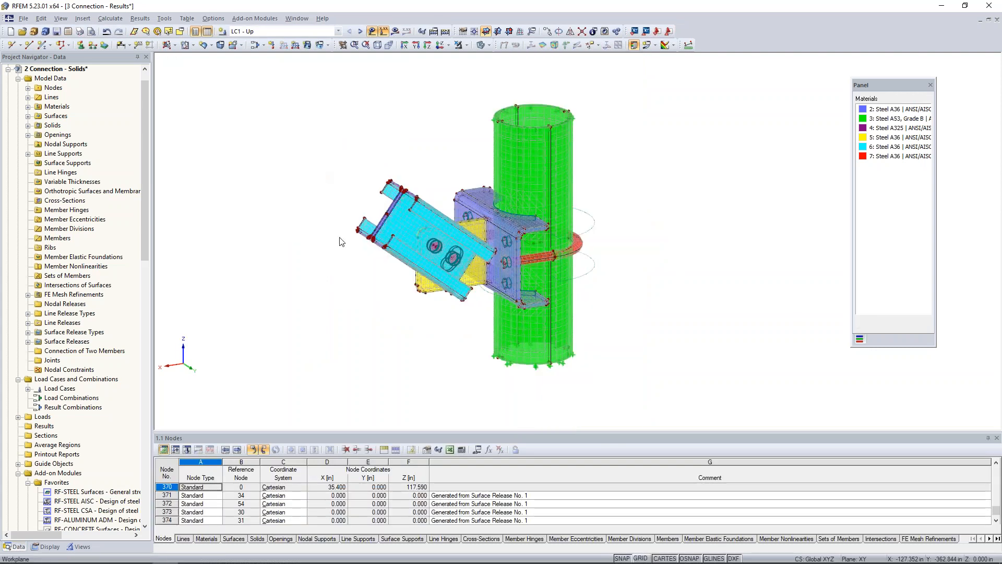
pyautogui.click(395, 31)
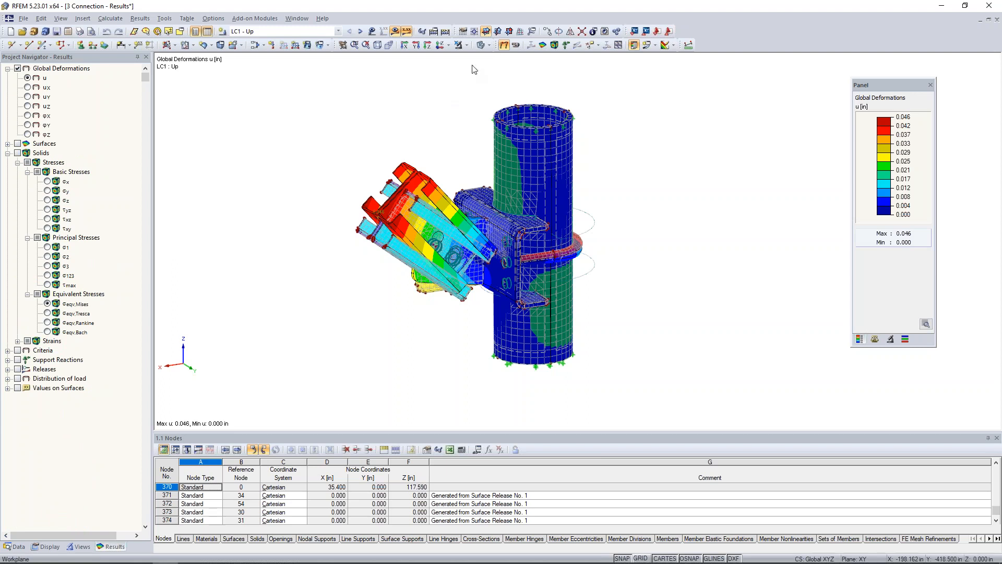
pyautogui.click(372, 32)
pyautogui.click(517, 46)
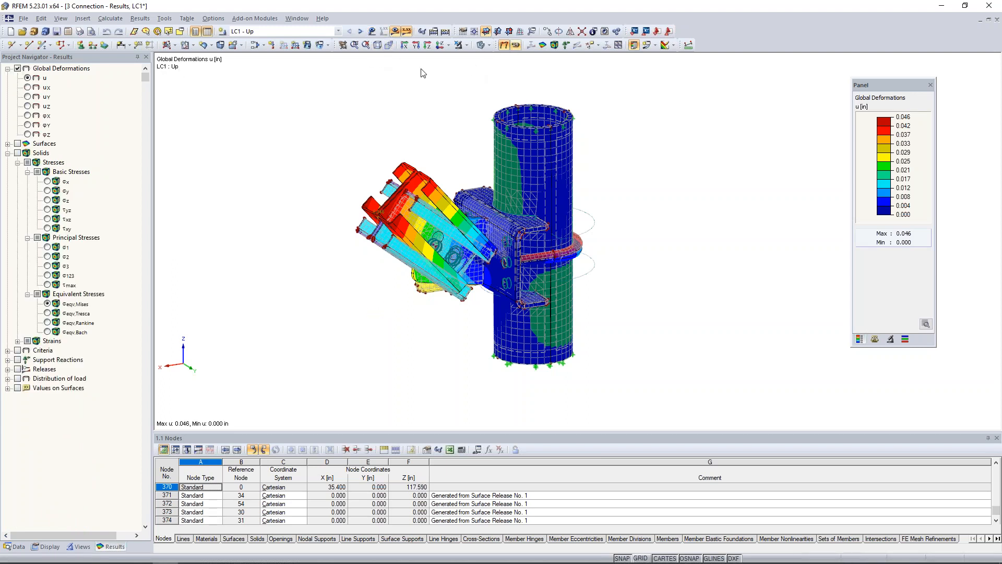
# Step: Select the pipe, clamp plate and U-bolt in the results model and isolate them
pyautogui.keyDown('ctrl'); pyautogui.moveTo(368, 287); pyautogui.dragTo(328, 262, button='middle'); pyautogui.keyUp('ctrl')
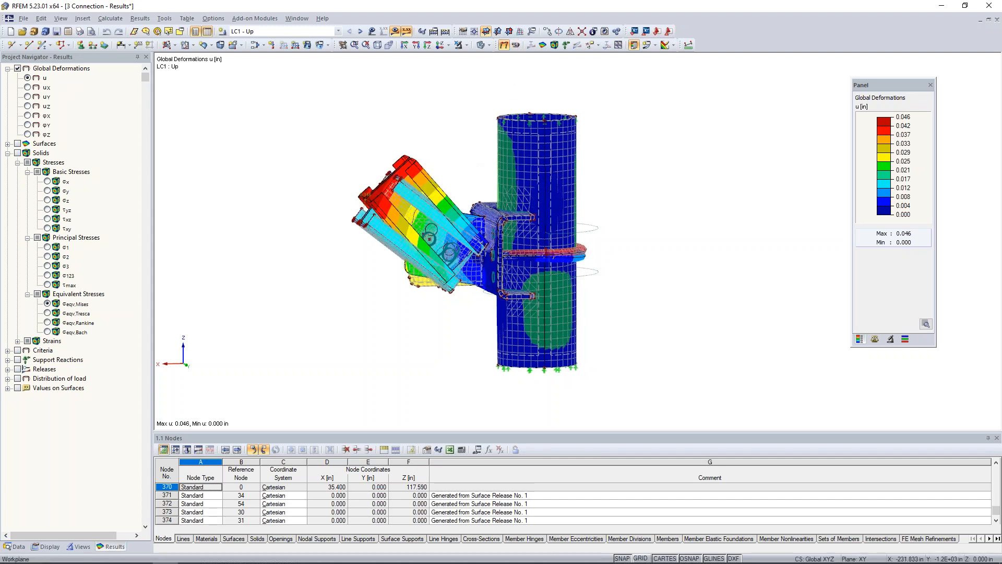
pyautogui.moveTo(476, 196); pyautogui.dragTo(635, 289)
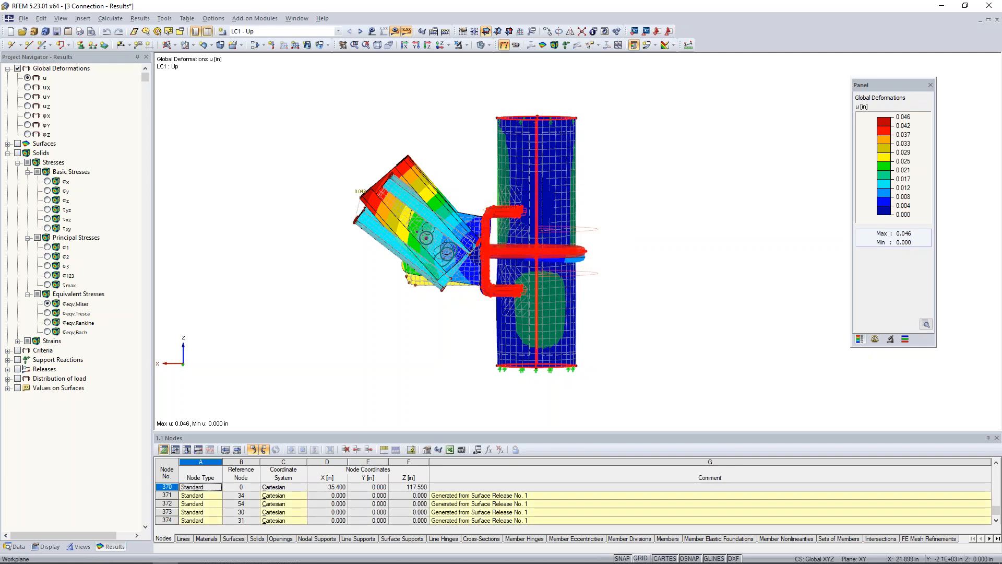
pyautogui.scroll(3, 656, 267)
pyautogui.moveTo(723, 226); pyautogui.dragTo(580, 238, button='middle')
pyautogui.keyDown('ctrl'); pyautogui.moveTo(580, 238); pyautogui.dragTo(629, 257, button='middle'); pyautogui.keyUp('ctrl')
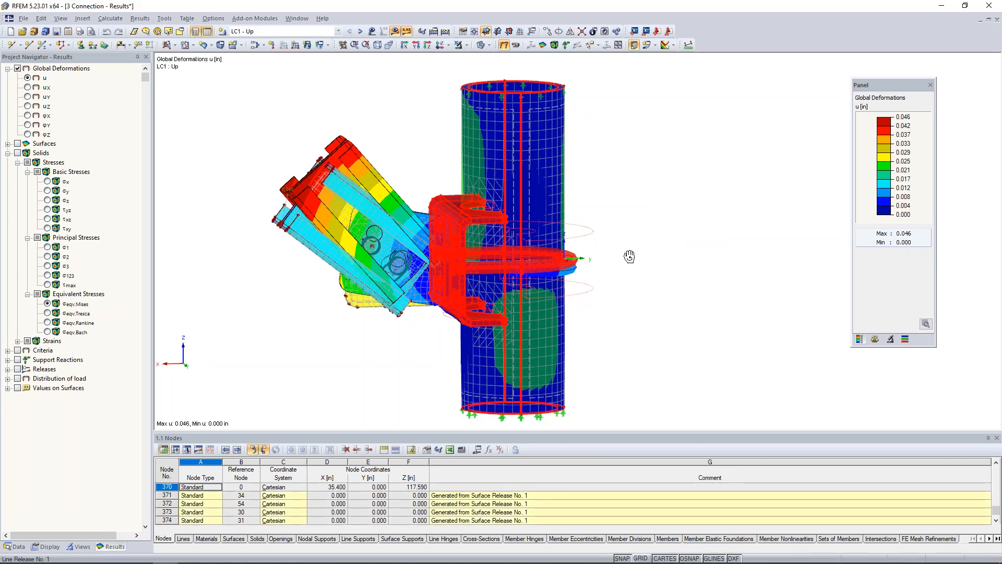
pyautogui.click(466, 45)
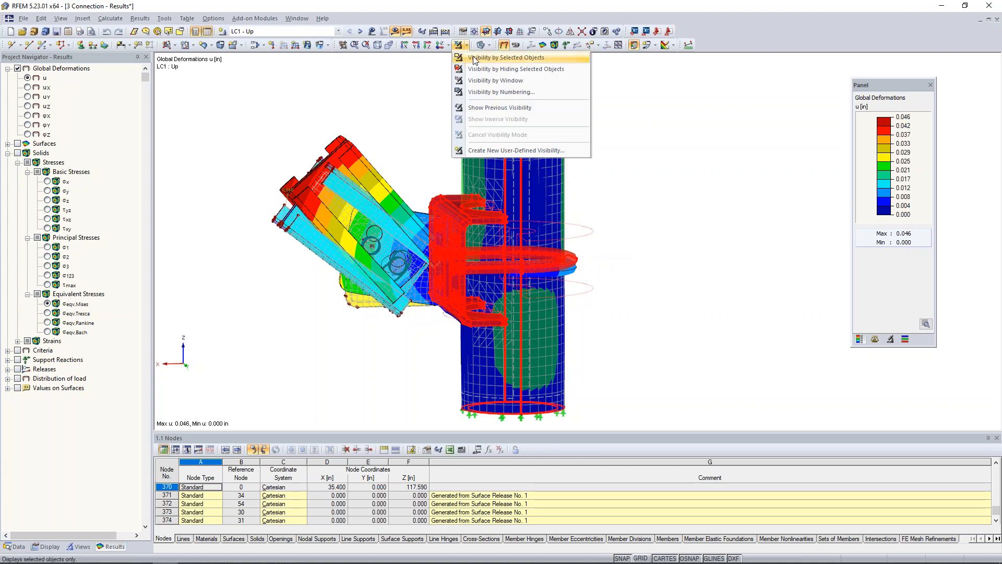
pyautogui.click(475, 58)
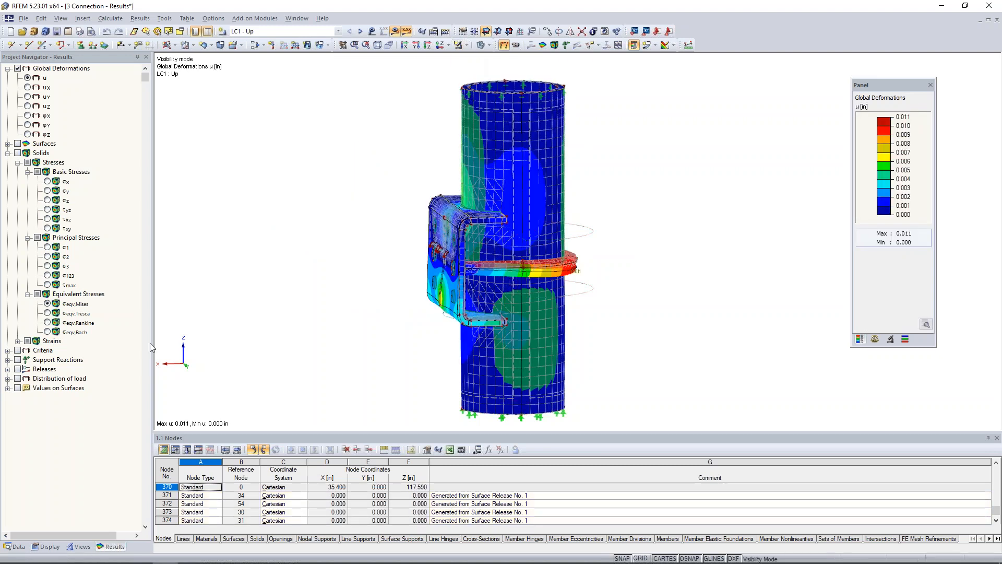
# Step: Hide the FE mesh and the model objects to examine the deformations around the U-bolt and clamp plate
pyautogui.click(47, 546)
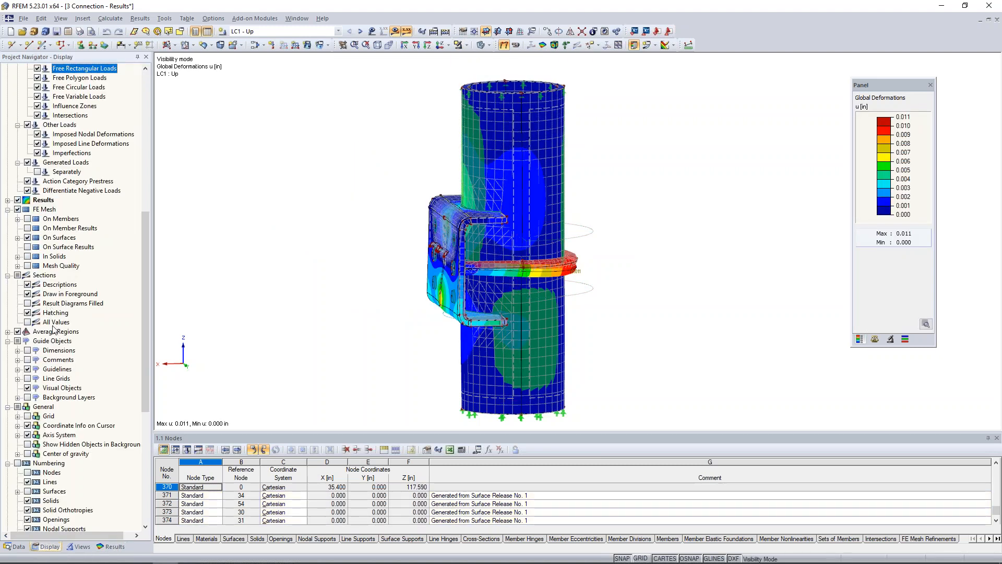
pyautogui.click(18, 210)
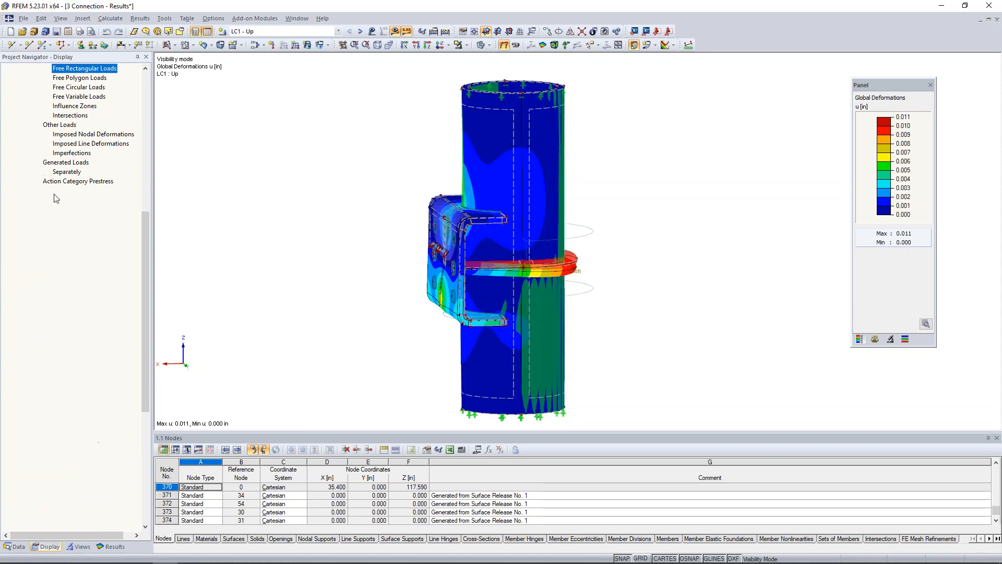
pyautogui.scroll(11, 24, 86)
pyautogui.click(17, 69)
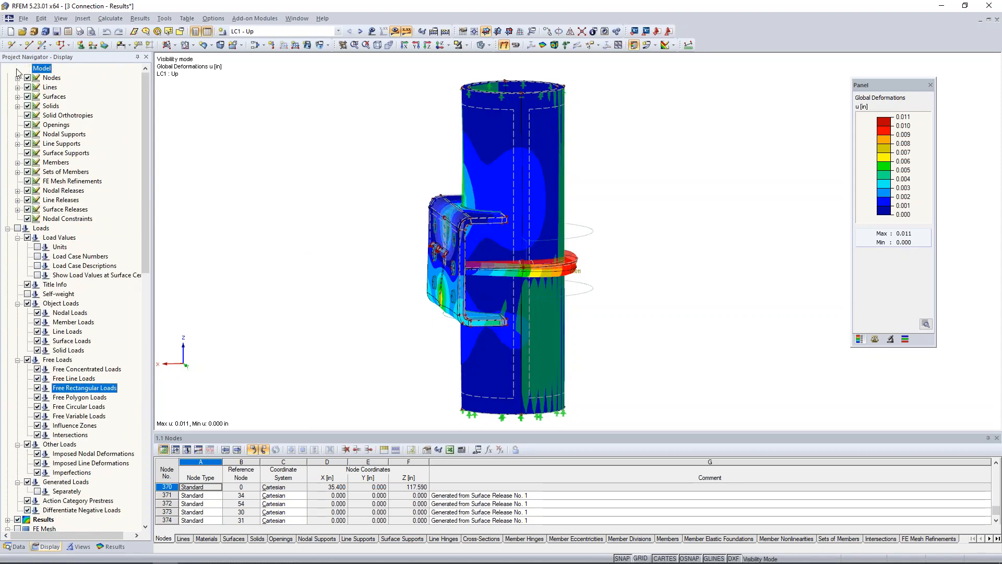
pyautogui.keyDown('ctrl'); pyautogui.moveTo(632, 224); pyautogui.dragTo(610, 242, button='middle'); pyautogui.keyUp('ctrl')
pyautogui.moveTo(597, 297); pyautogui.dragTo(614, 271, button='middle')
pyautogui.scroll(3, 404, 349)
pyautogui.scroll(1, 408, 353)
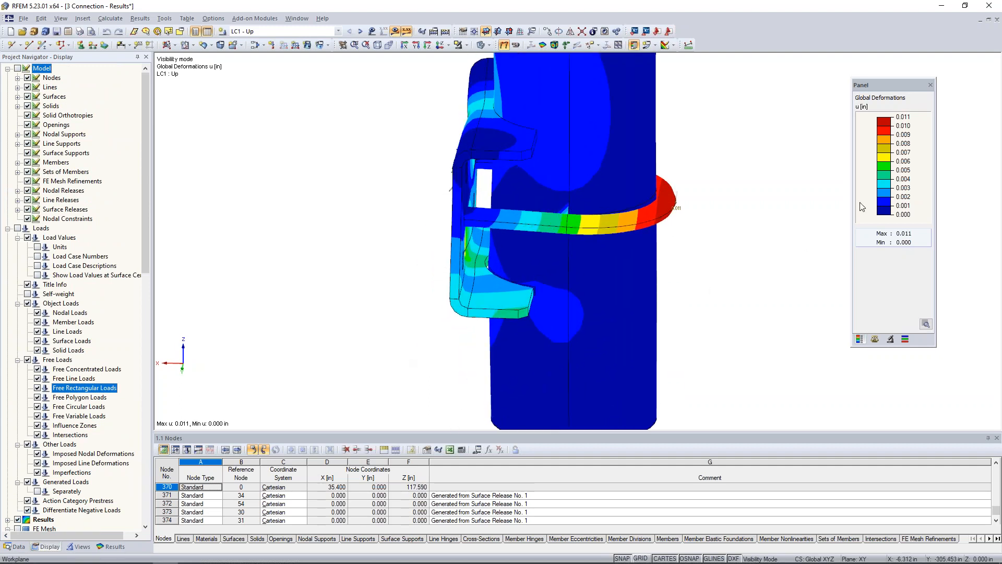
# Step: Raise the deformation display factor to 960 and examine the U-bolt and clamp plate deformations from several sides
pyautogui.click(874, 339)
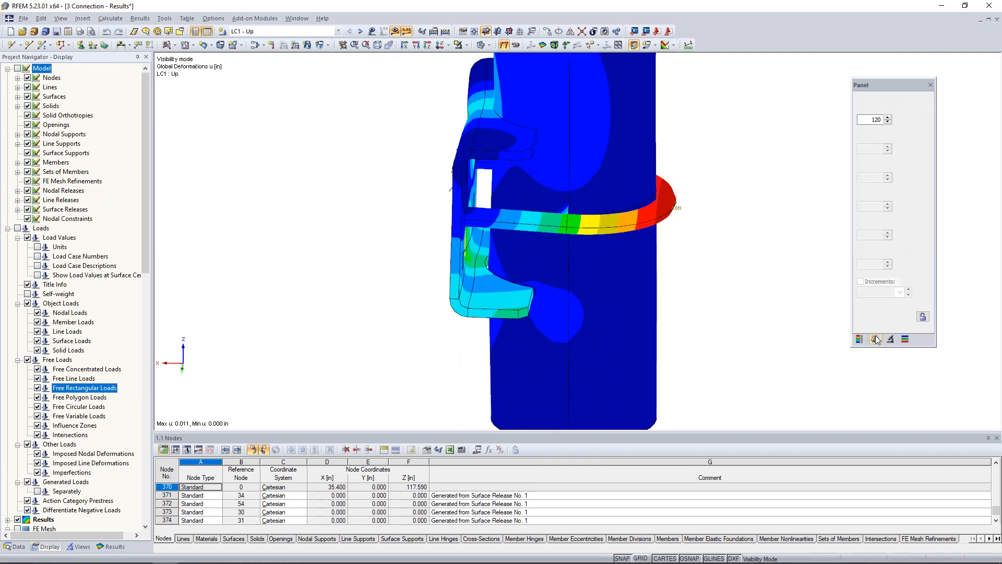
pyautogui.click(888, 119)
pyautogui.click(888, 119)
pyautogui.click(887, 117)
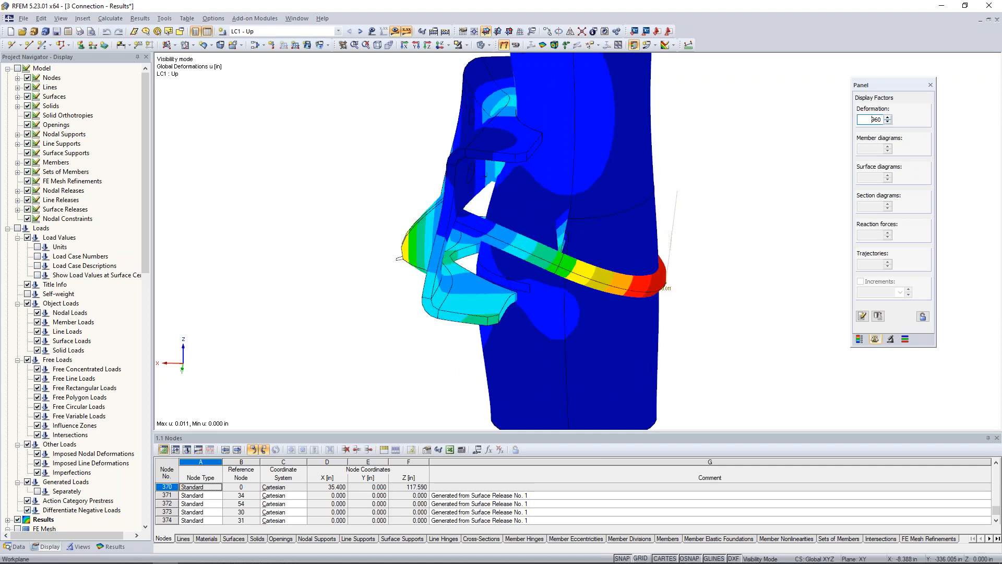
pyautogui.keyDown('ctrl'); pyautogui.moveTo(460, 349); pyautogui.dragTo(465, 295, button='middle'); pyautogui.keyUp('ctrl')
pyautogui.scroll(3, 462, 290)
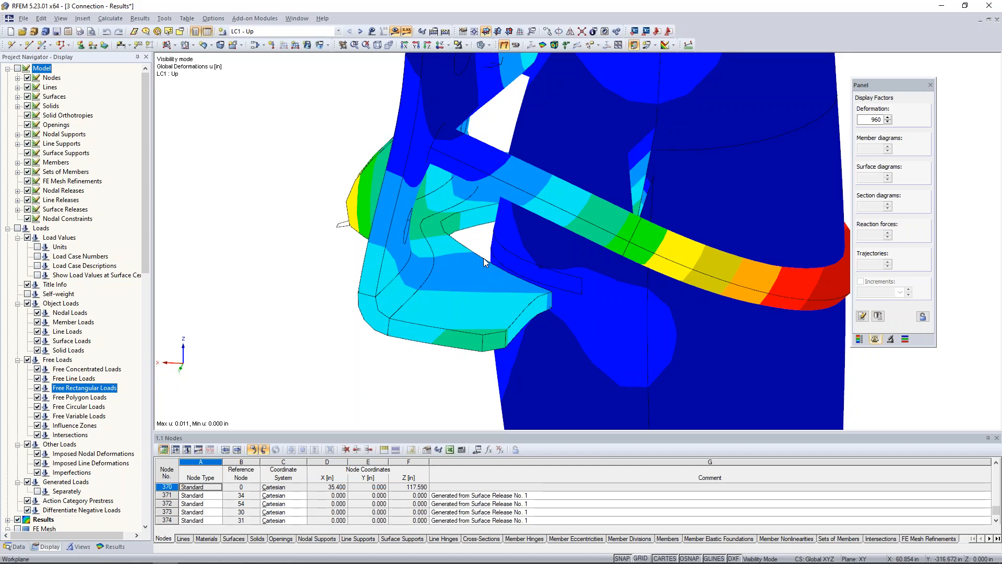
pyautogui.moveTo(457, 188); pyautogui.dragTo(620, 252, button='middle')
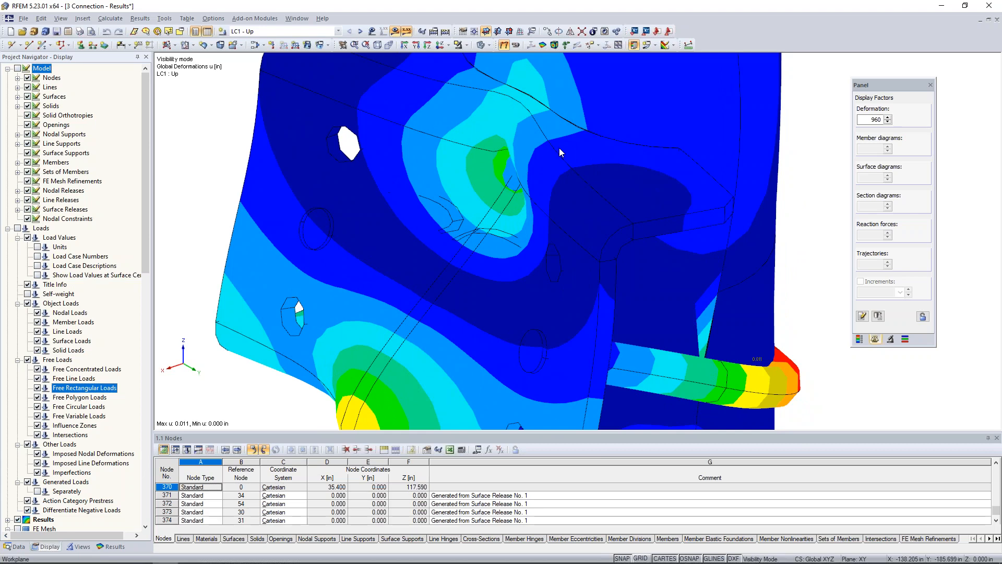
pyautogui.scroll(-1, 559, 148)
pyautogui.scroll(-1, 559, 148)
pyautogui.keyDown('ctrl'); pyautogui.moveTo(579, 201); pyautogui.dragTo(488, 165, button='middle'); pyautogui.keyUp('ctrl')
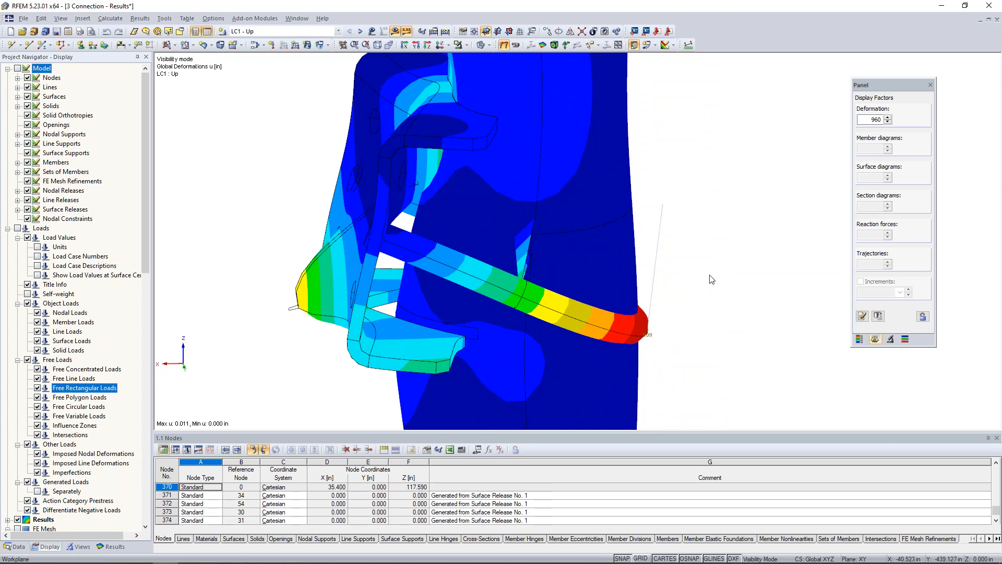
pyautogui.moveTo(707, 291); pyautogui.dragTo(660, 247, button='middle')
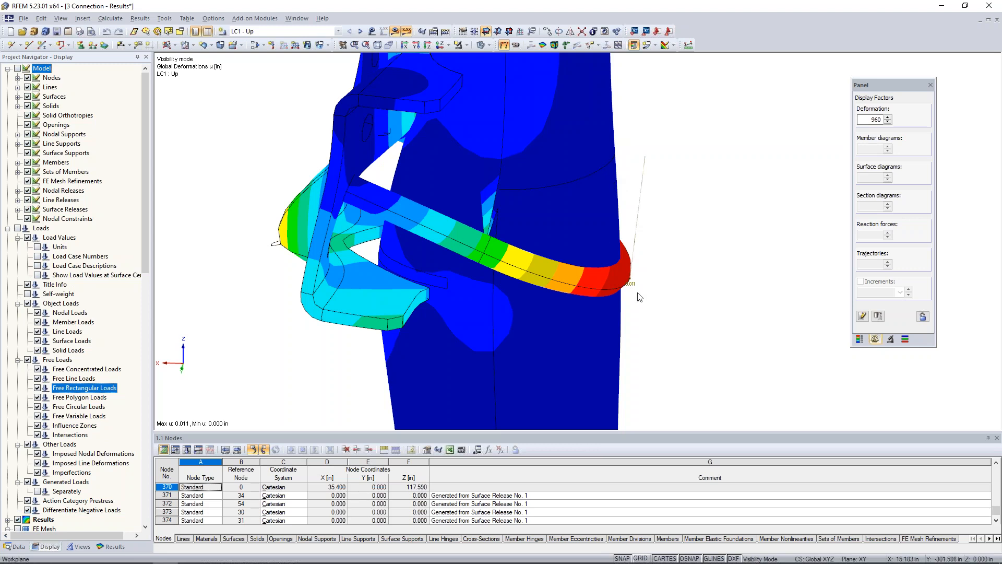
# Step: Display the LC2 - Down deformations and lower the deformation display factor to 120
pyautogui.click(887, 122)
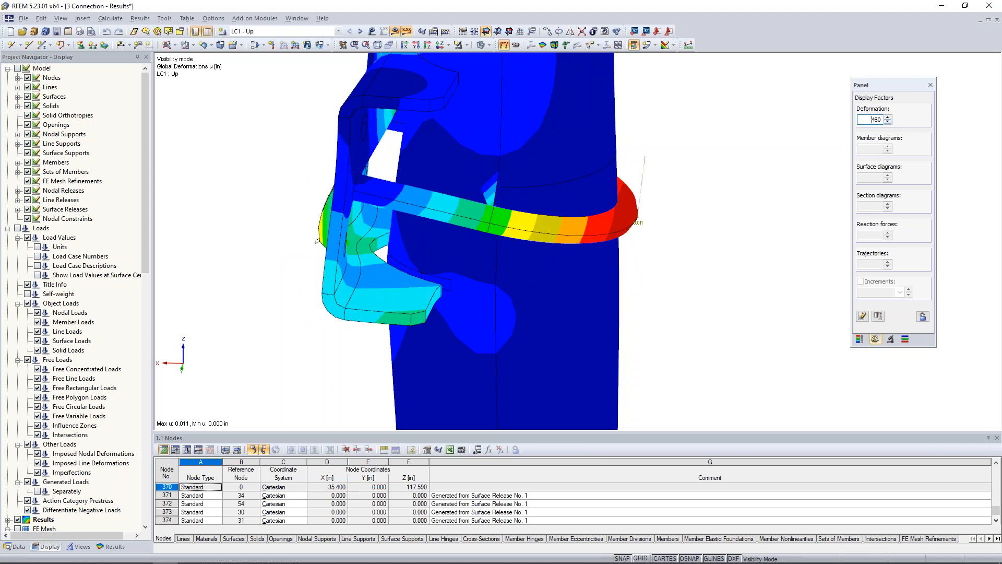
pyautogui.click(360, 32)
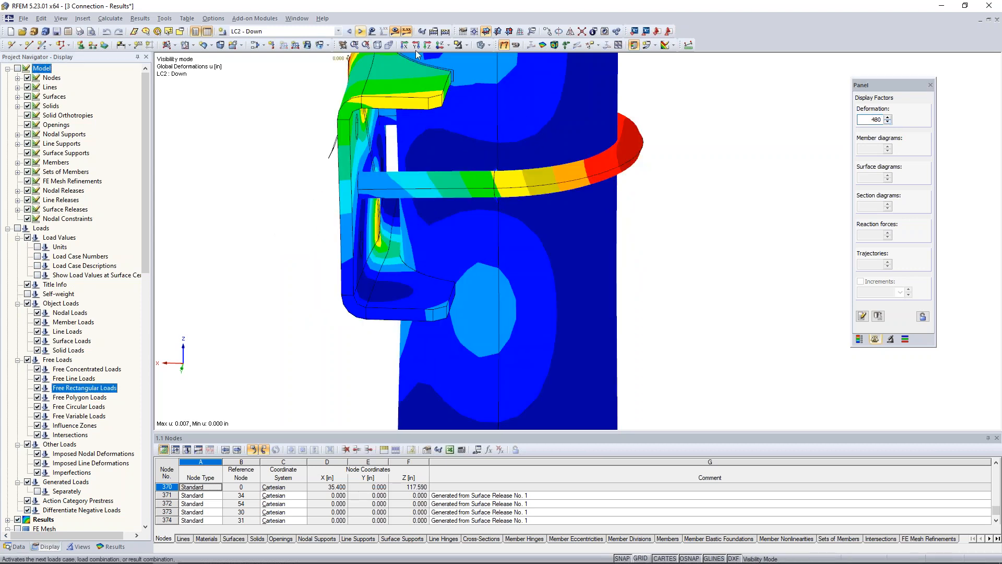
pyautogui.scroll(-2, 311, 159)
pyautogui.moveTo(314, 164); pyautogui.dragTo(409, 229, button='middle')
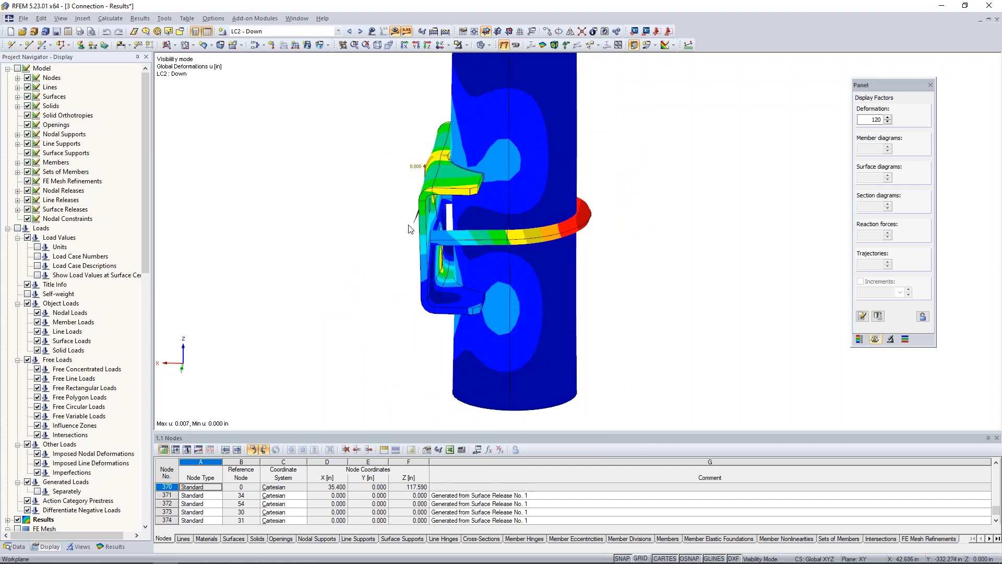
pyautogui.scroll(-1, 410, 233)
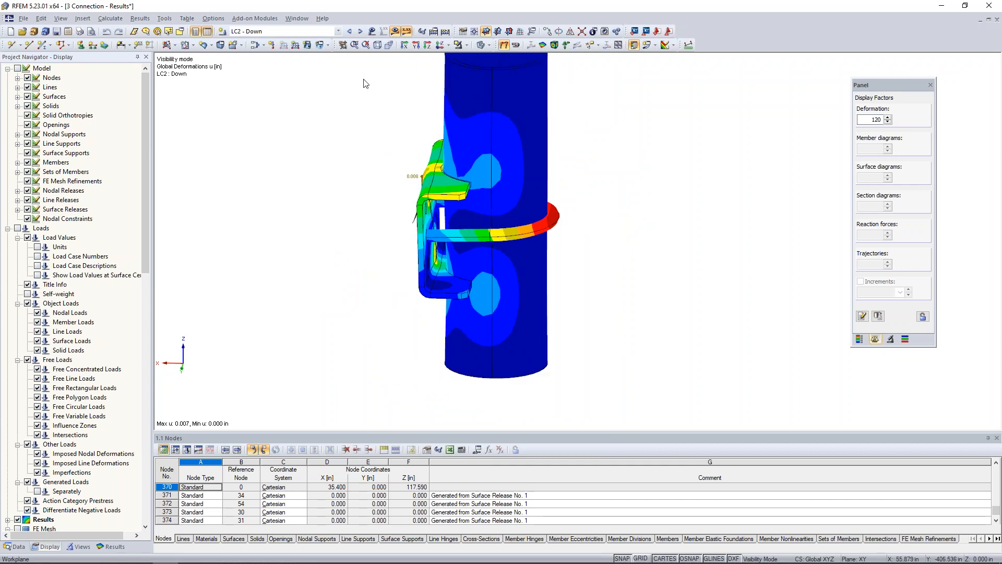
# Step: Cancel visibility mode to restore the full connection and briefly animate its LC2 deformations
pyautogui.click(466, 48)
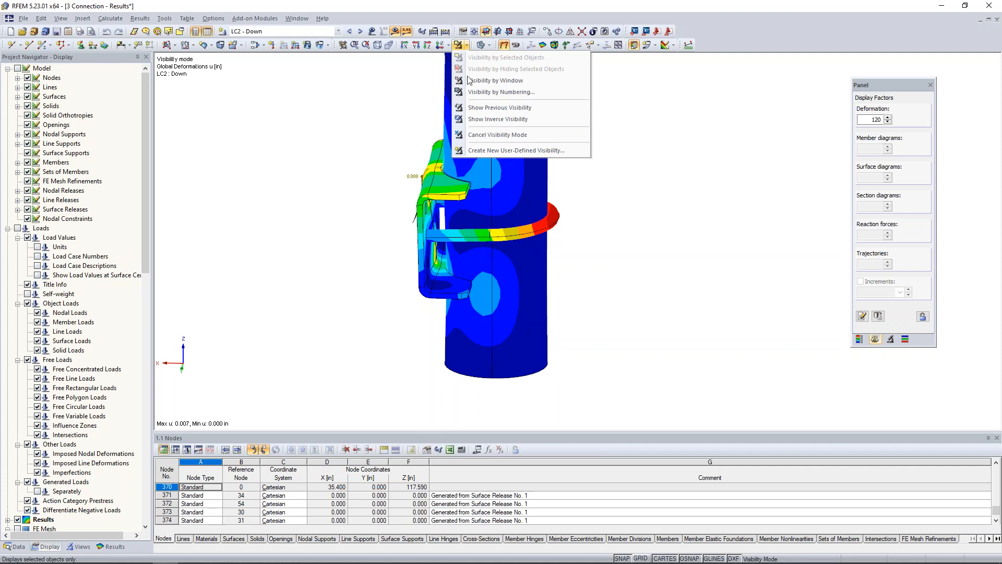
pyautogui.click(469, 135)
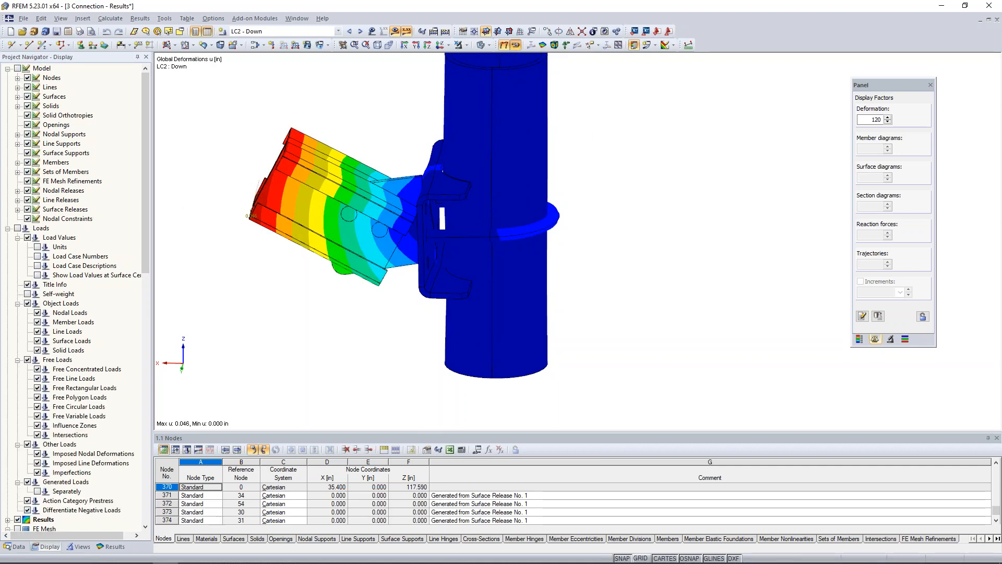
pyautogui.click(515, 46)
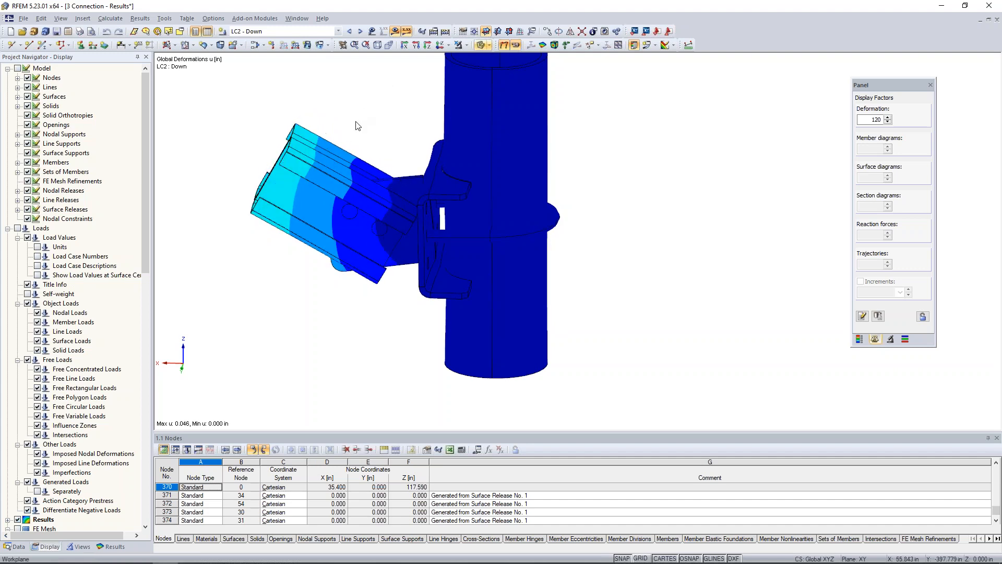
pyautogui.click(516, 45)
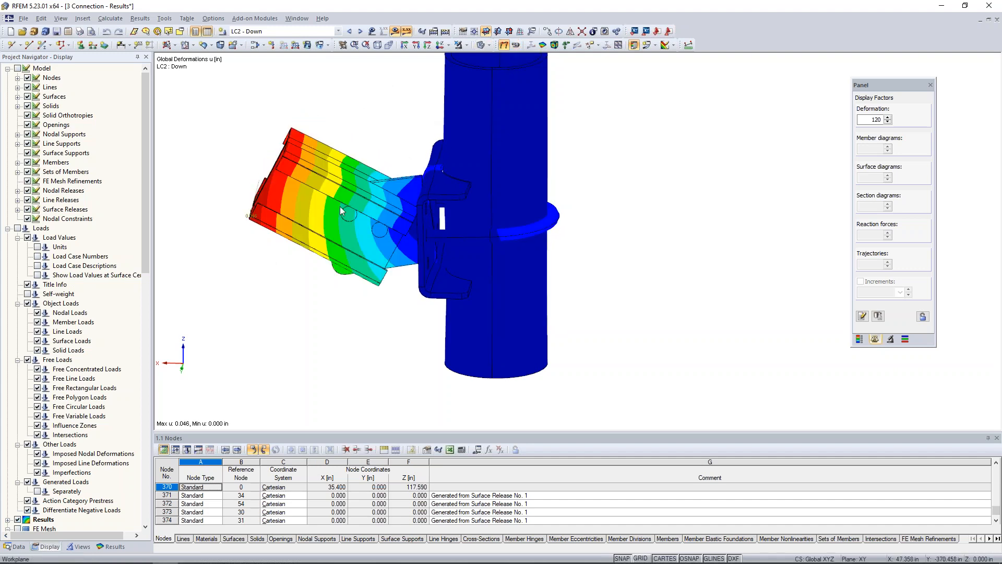
# Step: Raise the deformation display factor to 480 and examine the LC2 contact between the clamp plate, U-bolt and pipe
pyautogui.click(888, 117)
pyautogui.click(887, 117)
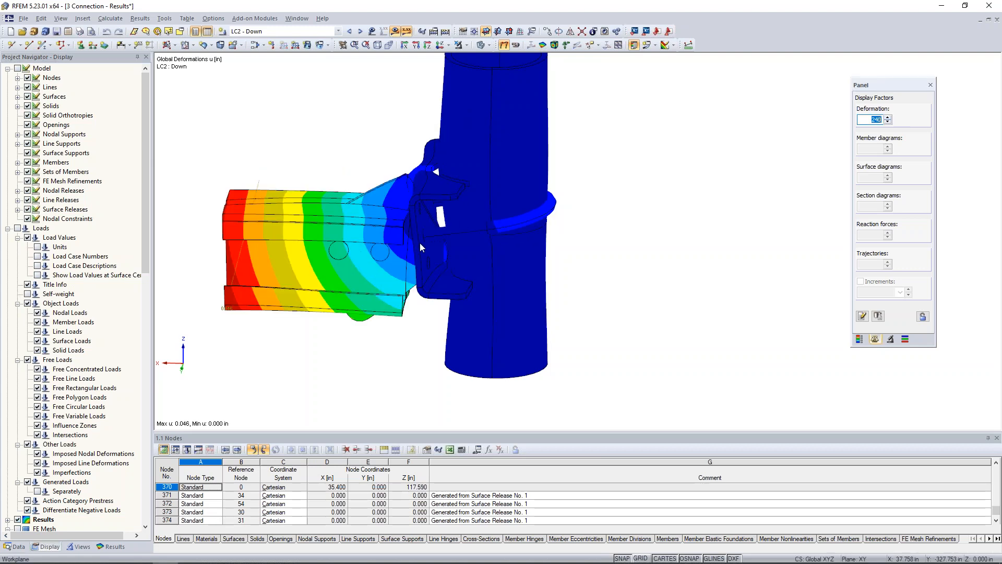
pyautogui.keyDown('ctrl'); pyautogui.moveTo(453, 214); pyautogui.dragTo(454, 226, button='middle'); pyautogui.keyUp('ctrl')
pyautogui.scroll(1, 433, 191)
pyautogui.keyDown('ctrl'); pyautogui.moveTo(432, 191); pyautogui.dragTo(434, 168, button='middle'); pyautogui.keyUp('ctrl')
pyautogui.scroll(-1, 435, 170)
pyautogui.scroll(5, 436, 169)
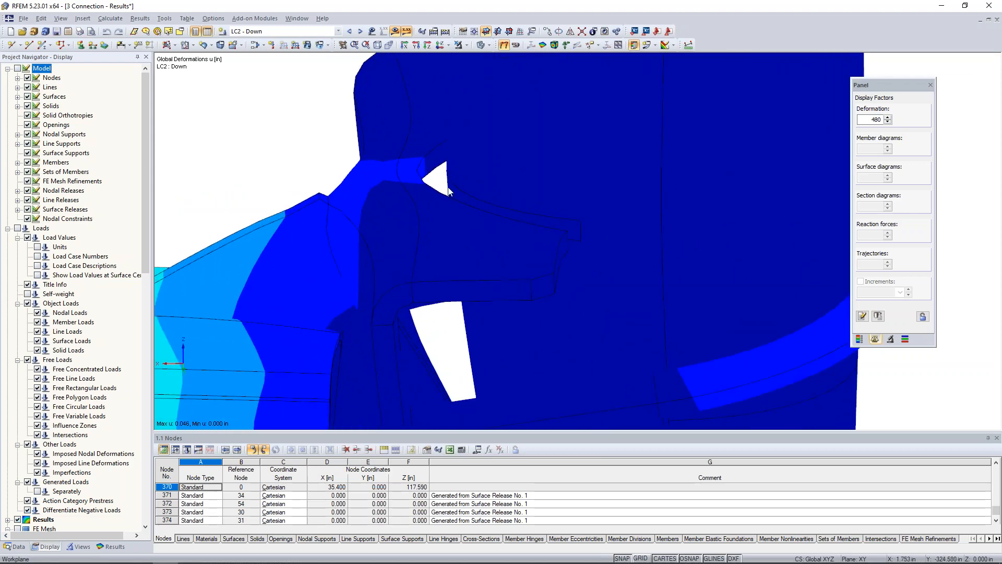
pyautogui.scroll(-5, 440, 185)
pyautogui.keyDown('ctrl'); pyautogui.moveTo(651, 260); pyautogui.dragTo(605, 228, button='middle'); pyautogui.keyUp('ctrl')
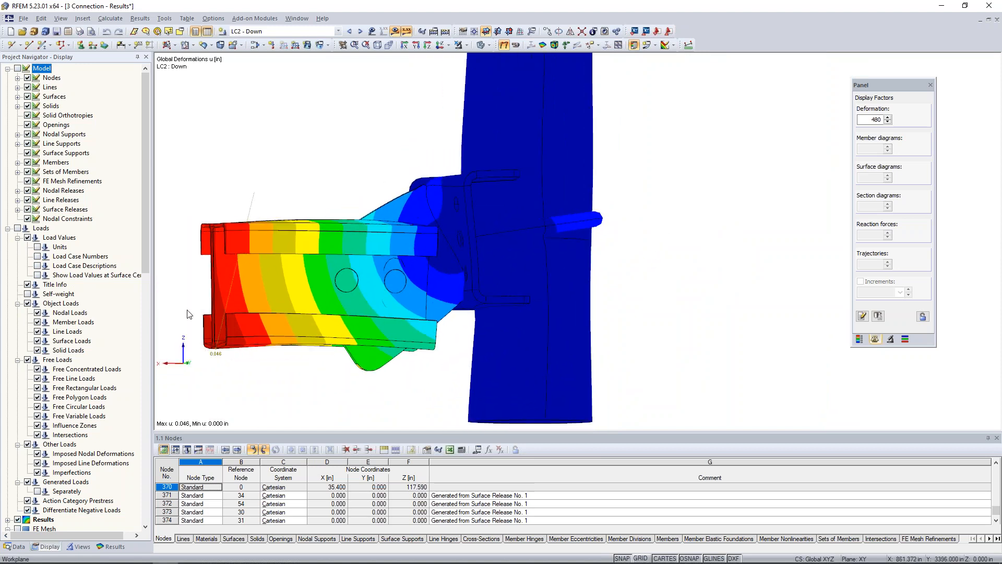
pyautogui.keyDown('ctrl'); pyautogui.moveTo(617, 254); pyautogui.dragTo(606, 261, button='middle'); pyautogui.keyUp('ctrl')
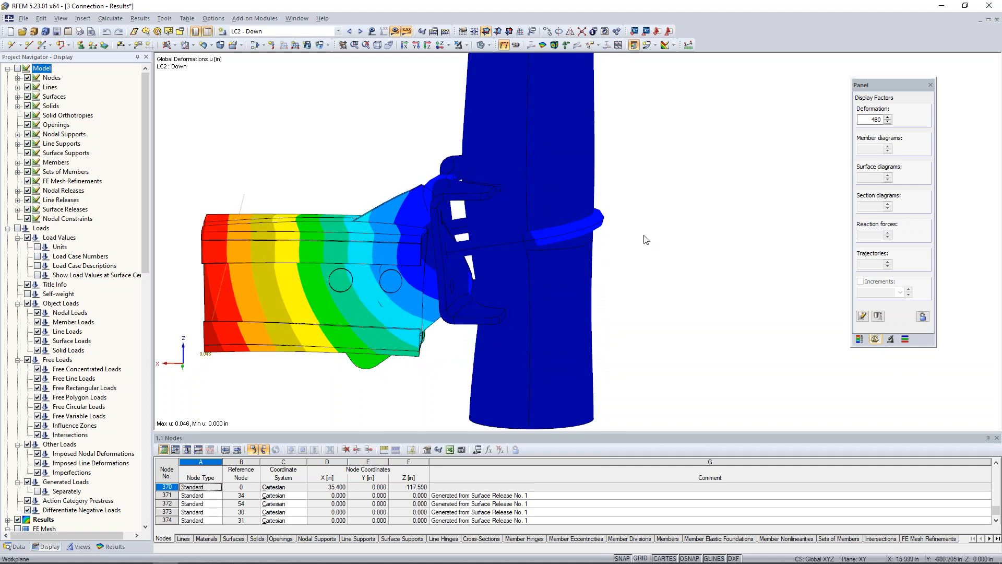
# Step: Display the global deformations for LC3 - Tension
pyautogui.click(360, 32)
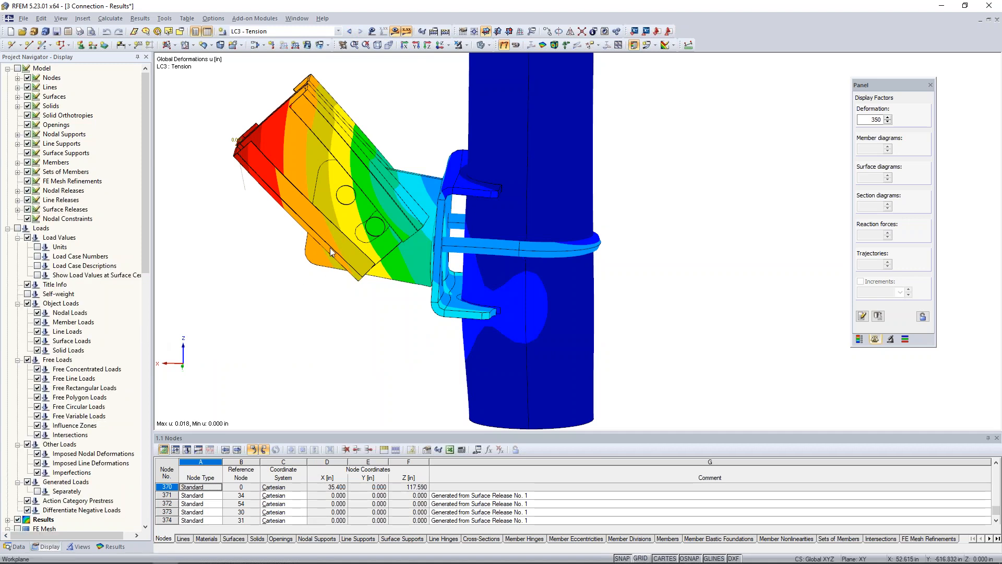
pyautogui.click(466, 45)
pyautogui.click(426, 101)
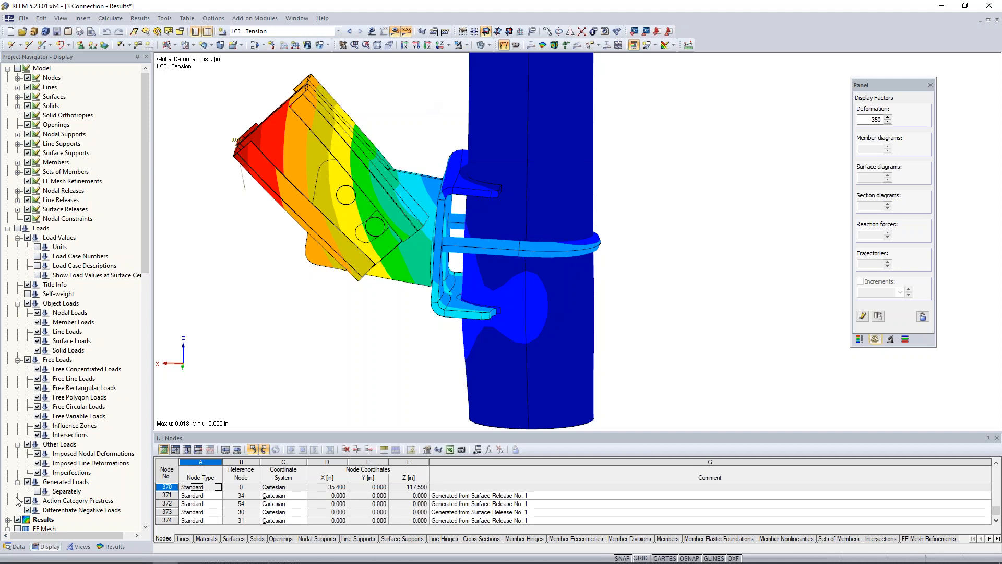
# Step: Show the model objects and LC3 loads, hiding the deformation results temporarily to check the loading
pyautogui.click(18, 69)
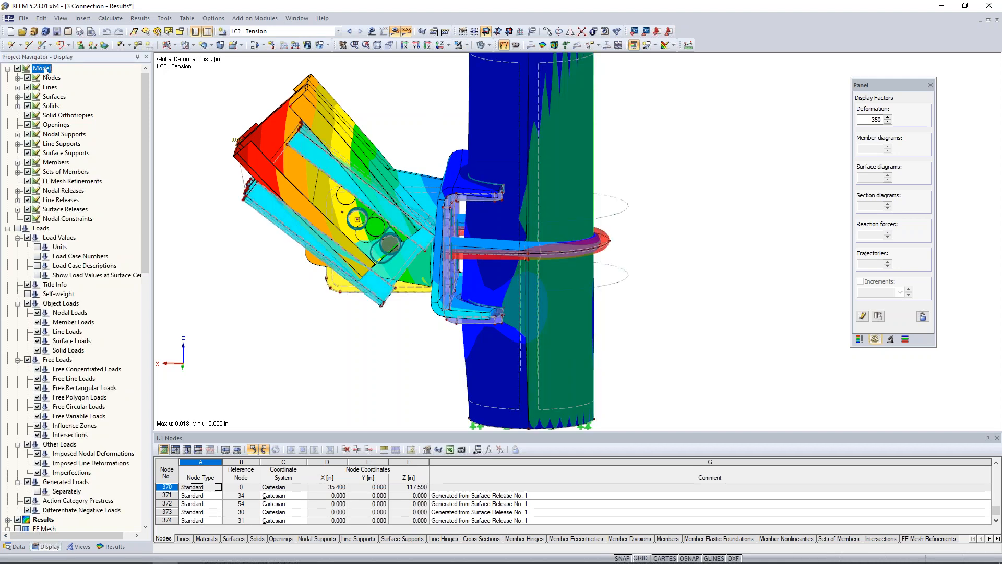
pyautogui.click(395, 31)
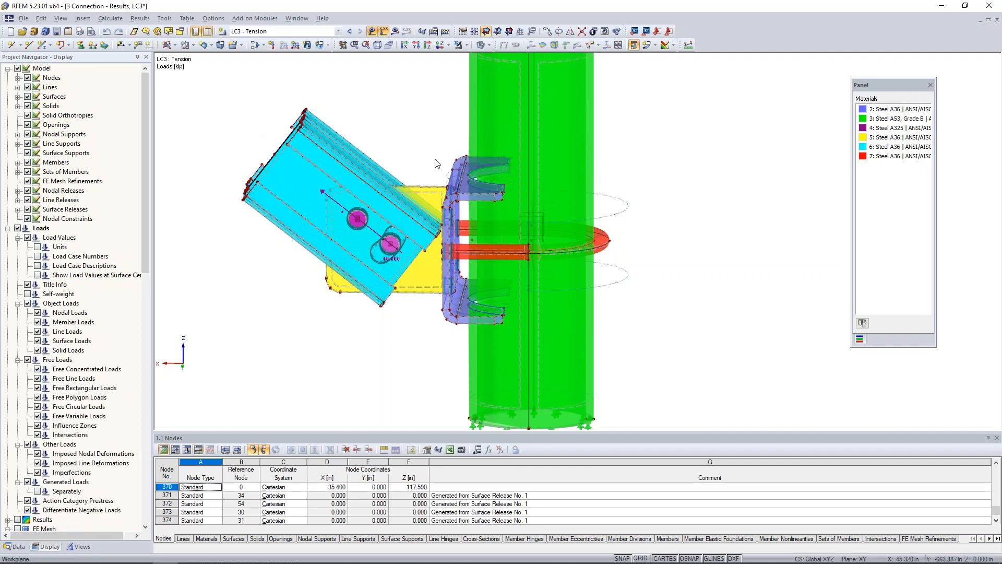
pyautogui.click(395, 32)
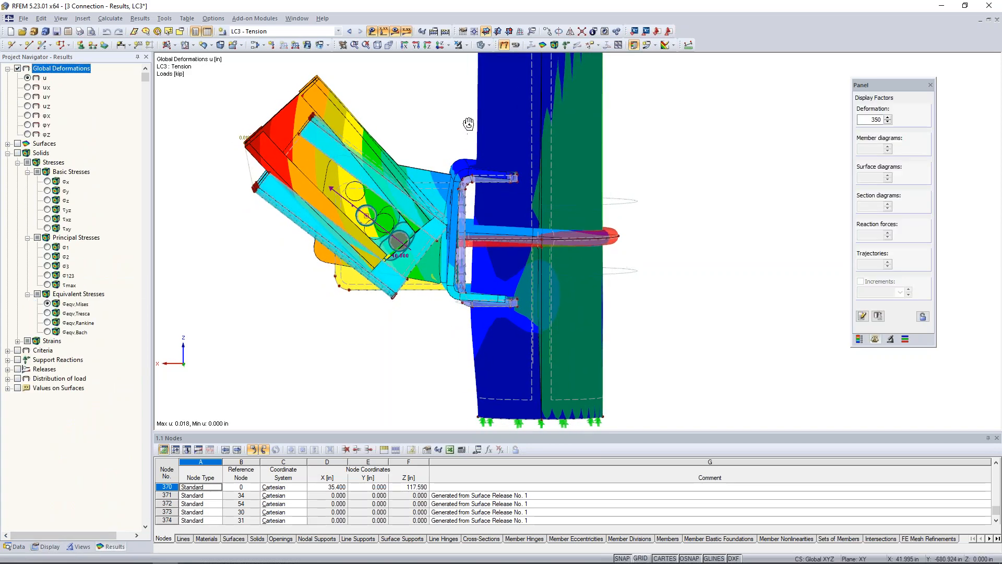
# Step: Select and isolate the pipe, clamp plate and U-bolt, and switch them to the Wireframe Display Model
pyautogui.moveTo(443, 133); pyautogui.dragTo(655, 320)
pyautogui.click(465, 45)
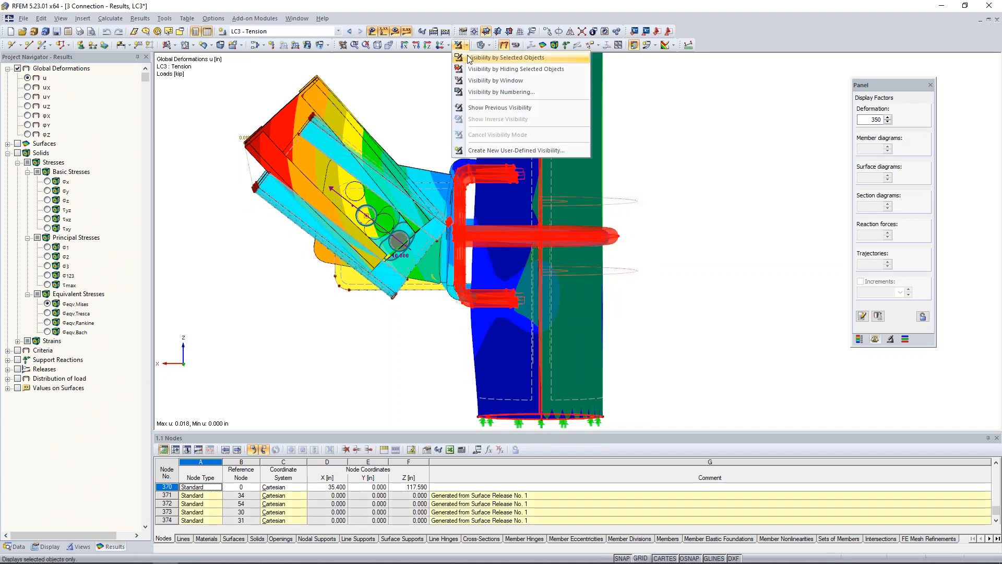
pyautogui.click(468, 60)
pyautogui.keyDown('ctrl'); pyautogui.moveTo(404, 149); pyautogui.dragTo(395, 201, button='middle'); pyautogui.keyUp('ctrl')
pyautogui.click(395, 201)
pyautogui.click(484, 45)
pyautogui.click(496, 58)
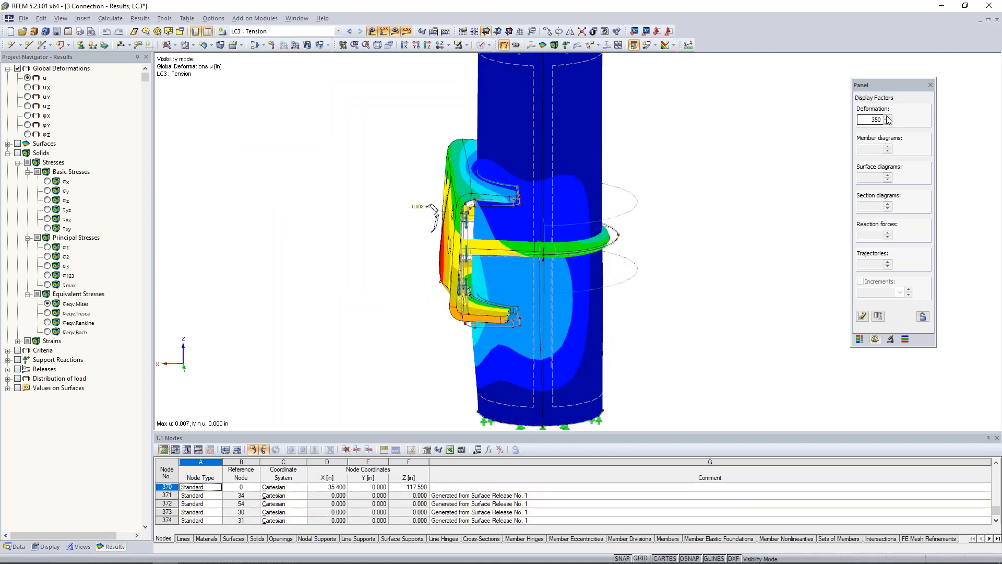
# Step: Raise the deformation display factor to 1400 and examine how the clamp plate and U-bolt deform under LC3
pyautogui.click(888, 118)
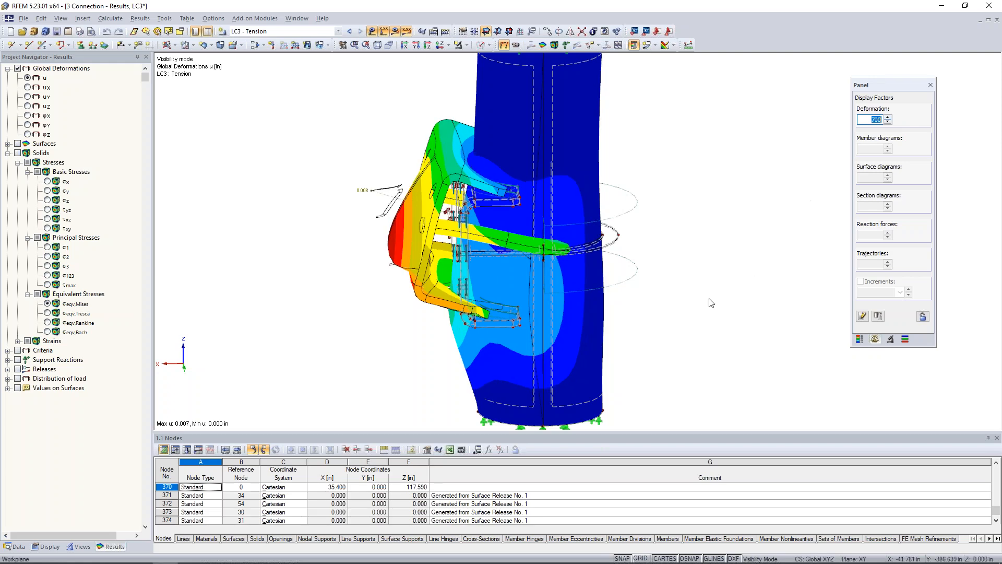
pyautogui.click(888, 118)
pyautogui.keyDown('ctrl'); pyautogui.moveTo(676, 242); pyautogui.dragTo(462, 282, button='middle'); pyautogui.keyUp('ctrl')
pyautogui.scroll(5, 461, 282)
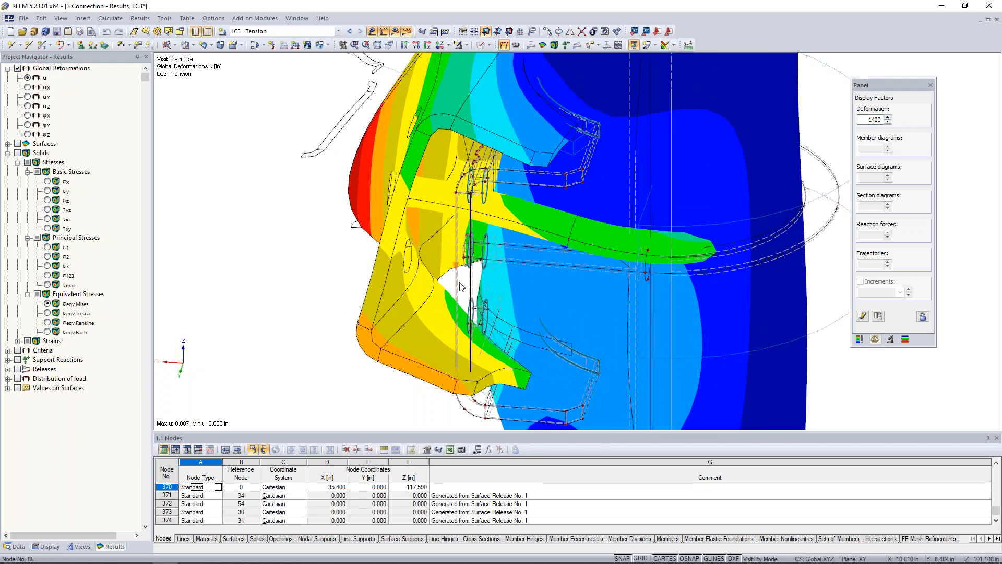
pyautogui.scroll(-4, 474, 286)
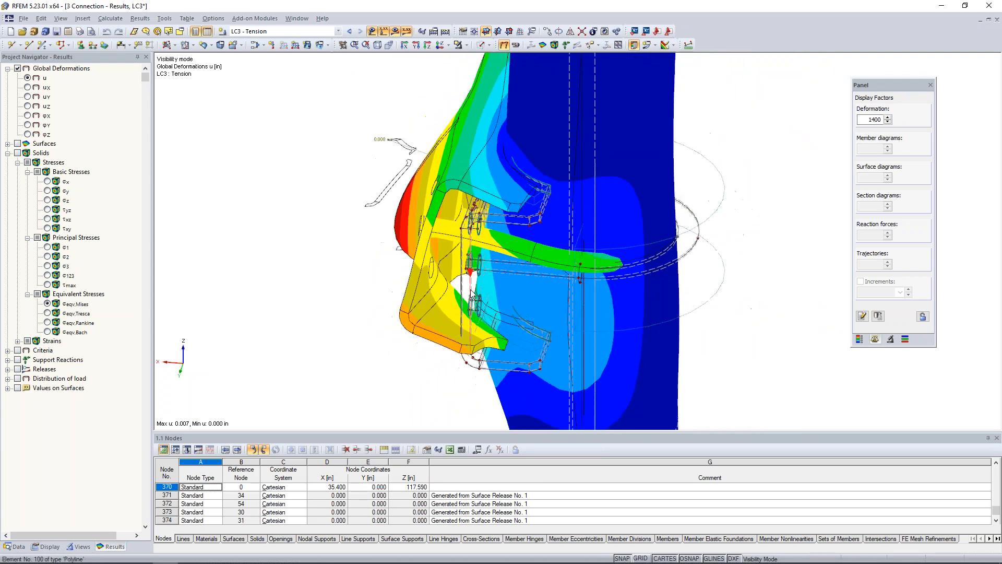
pyautogui.keyDown('ctrl'); pyautogui.moveTo(337, 285); pyautogui.dragTo(436, 281, button='middle'); pyautogui.keyUp('ctrl')
pyautogui.scroll(-1, 459, 271)
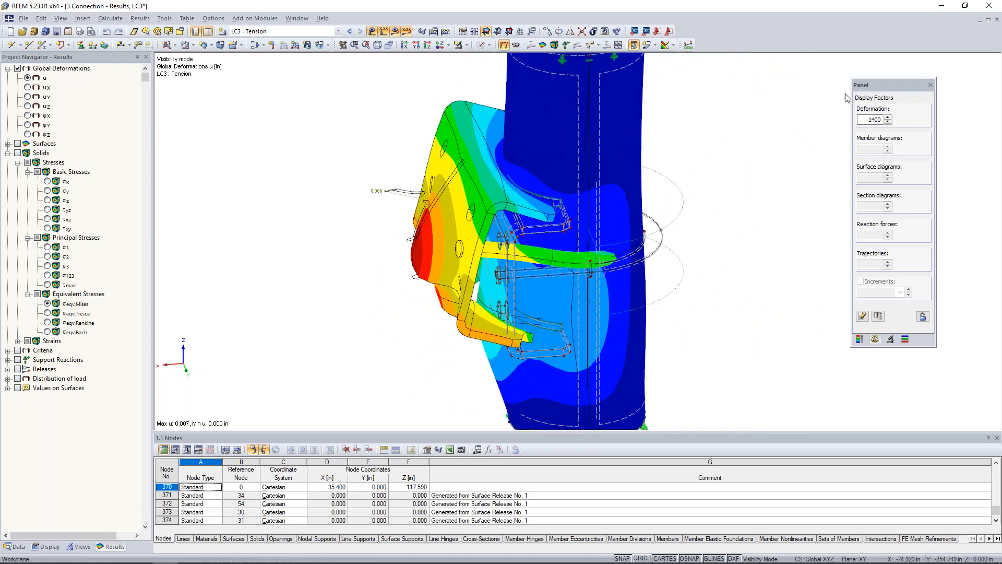
# Step: Lower the deformation display factor to 175 and switch to the Solid Transparent Display Model
pyautogui.click(887, 122)
pyautogui.click(888, 122)
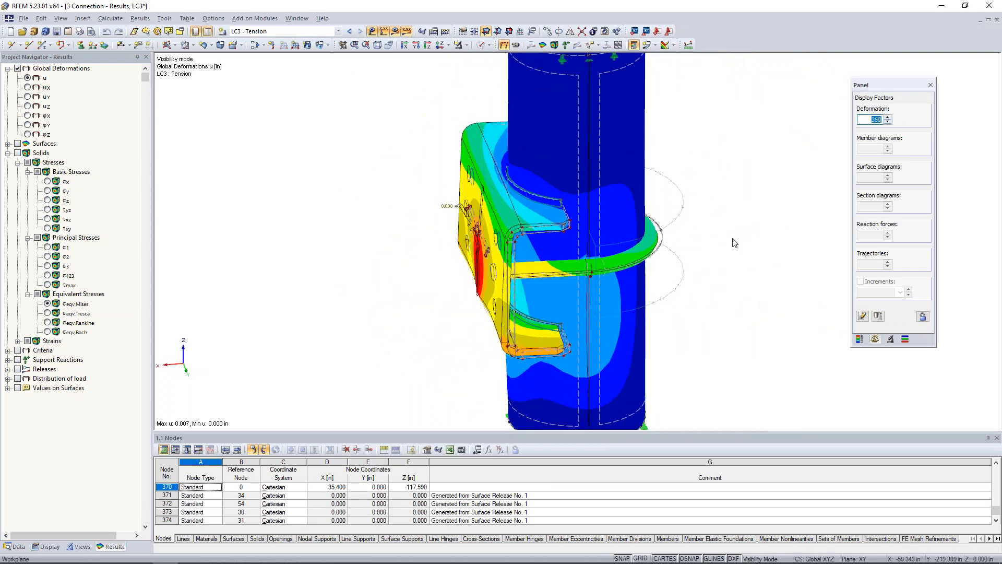
pyautogui.scroll(-3, 563, 205)
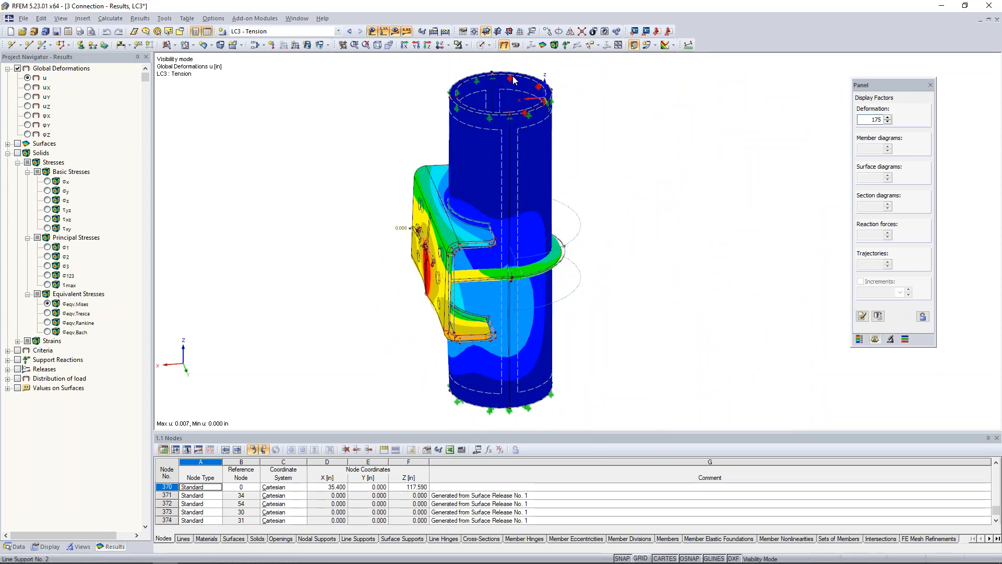
pyautogui.click(488, 46)
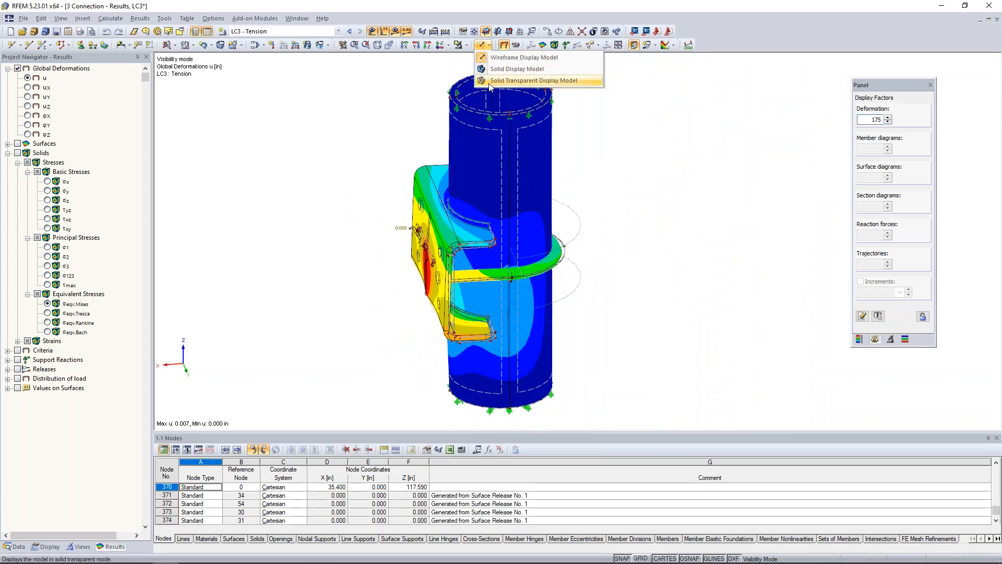
pyautogui.click(522, 80)
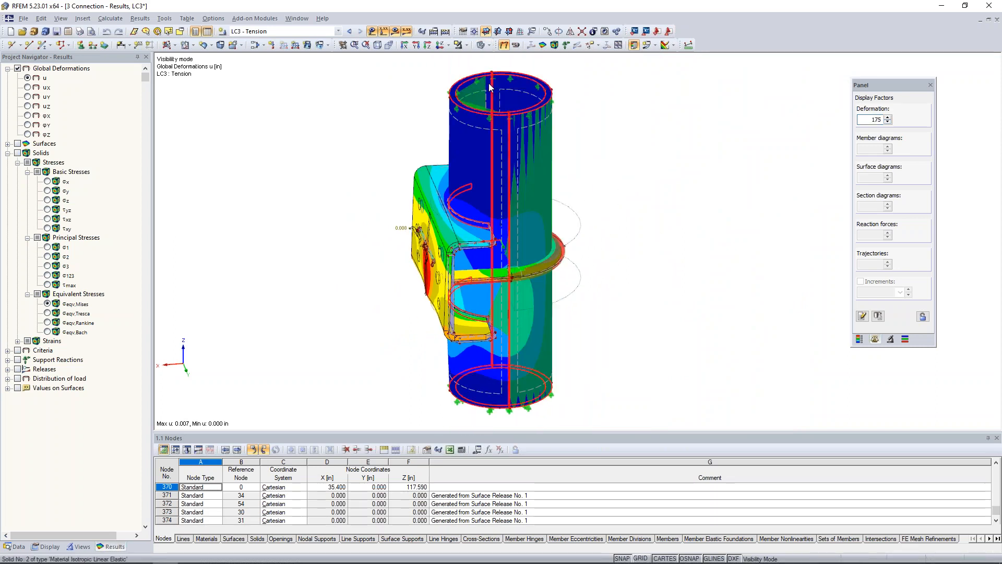
# Step: Cancel the visibility mode to show the whole connection again and switch it to the Wireframe Display Model
pyautogui.click(466, 45)
pyautogui.click(479, 135)
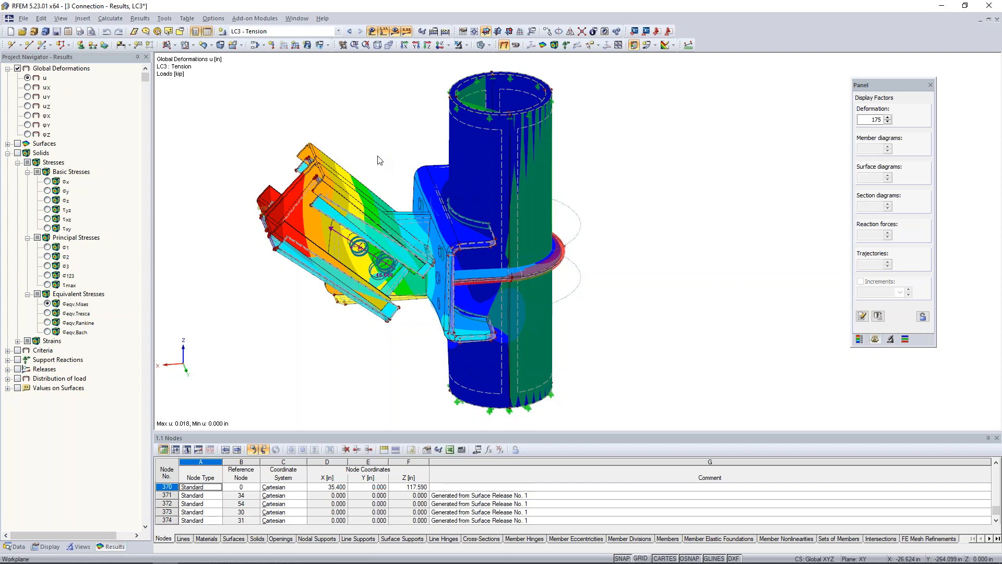
pyautogui.click(488, 45)
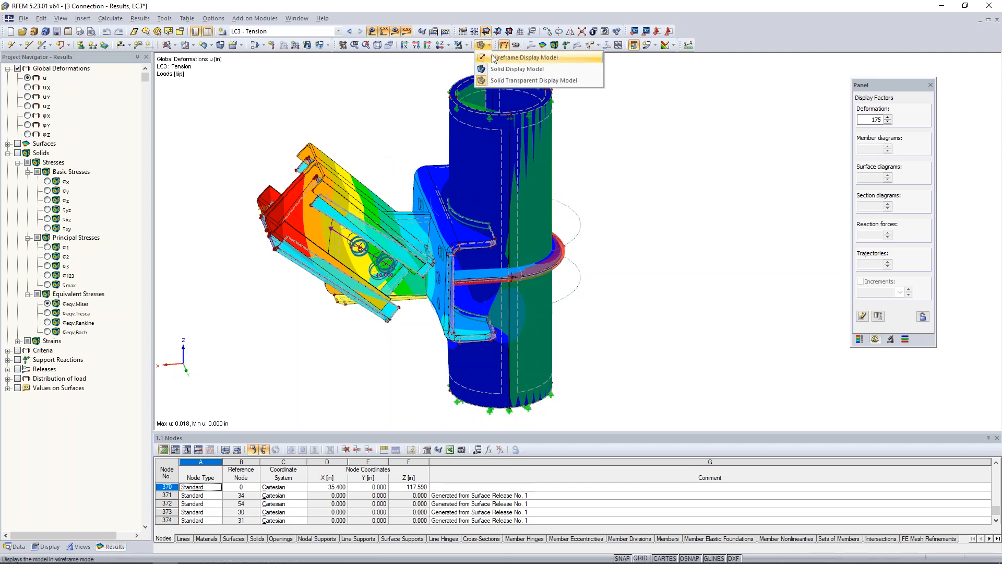
pyautogui.click(499, 57)
pyautogui.keyDown('ctrl'); pyautogui.moveTo(360, 324); pyautogui.dragTo(385, 326, button='middle'); pyautogui.keyUp('ctrl')
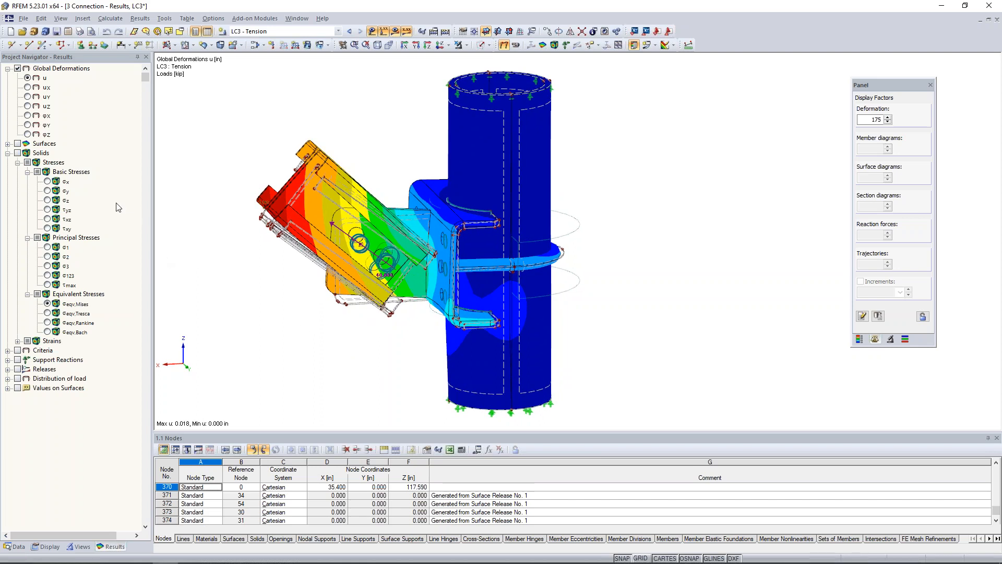
# Step: Show solid stresses instead of global deformations for LC3, checking basic stresses including σz and τyz before selecting equivalent von Mises stresses
pyautogui.click(17, 153)
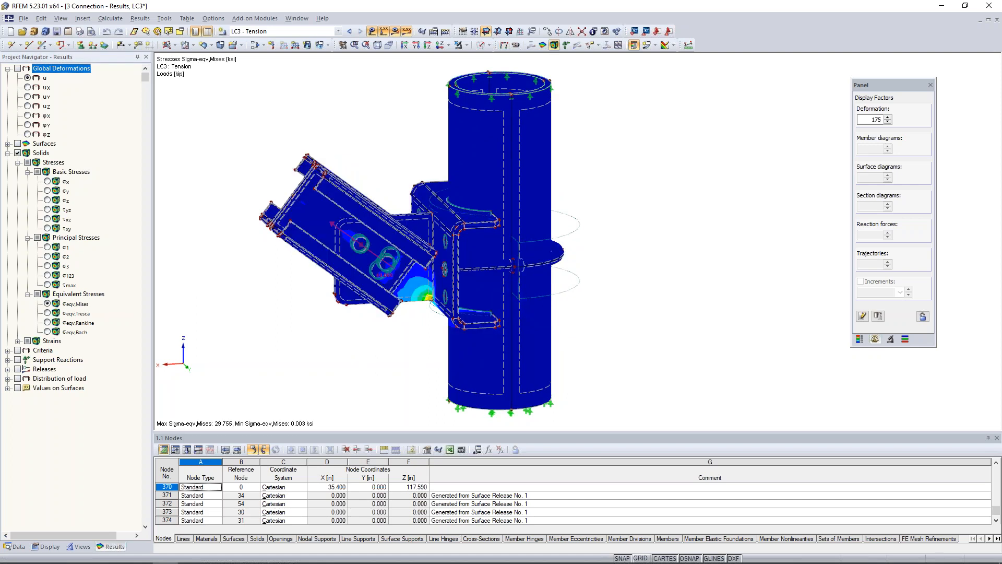
pyautogui.click(55, 181)
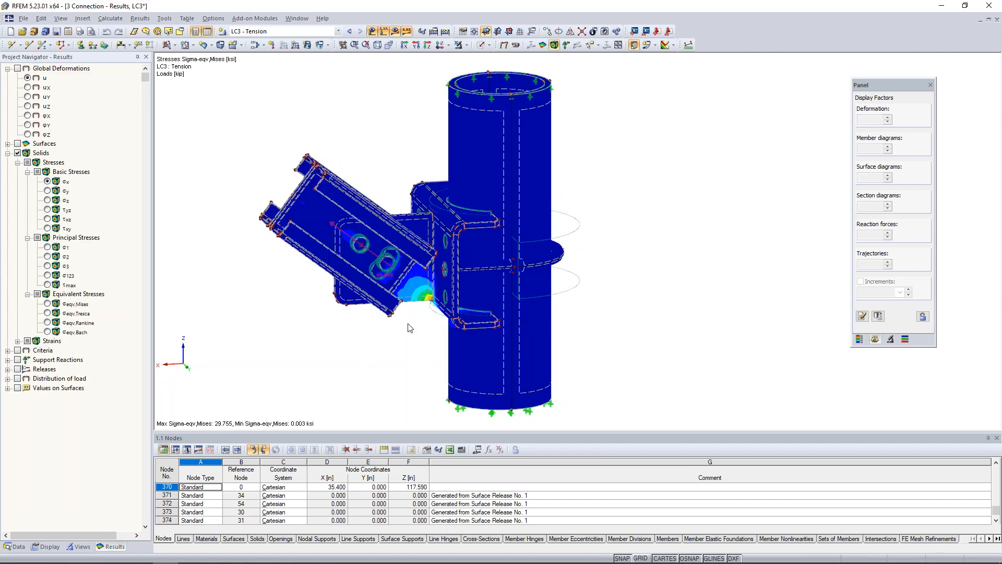
pyautogui.keyDown('ctrl'); pyautogui.moveTo(418, 326); pyautogui.dragTo(434, 330, button='middle'); pyautogui.keyUp('ctrl')
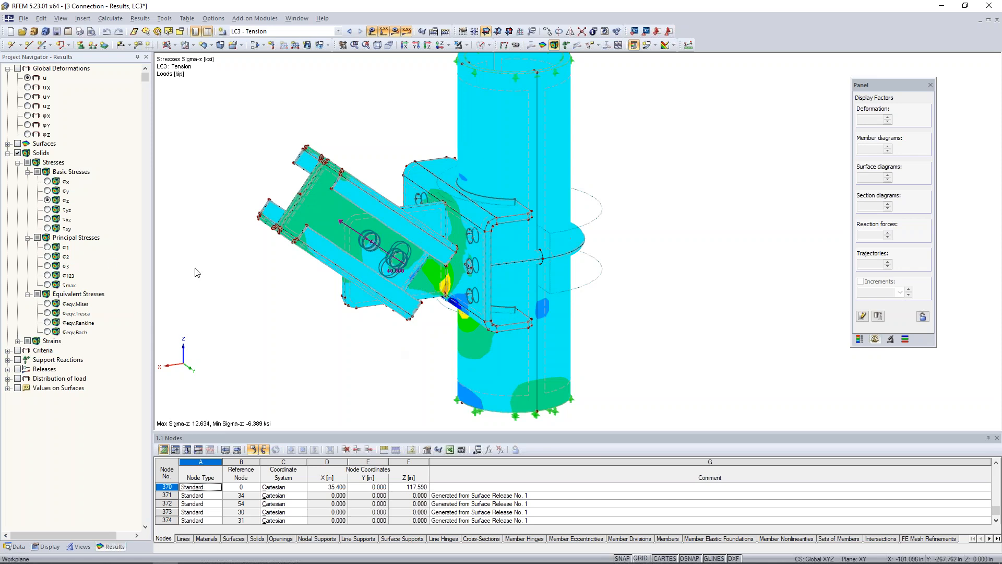
pyautogui.click(48, 210)
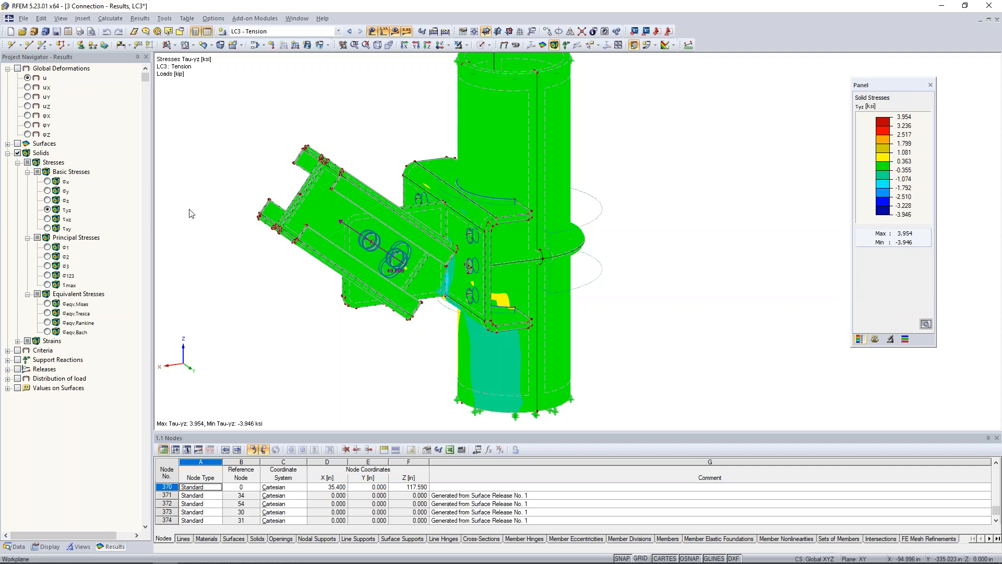
pyautogui.click(50, 304)
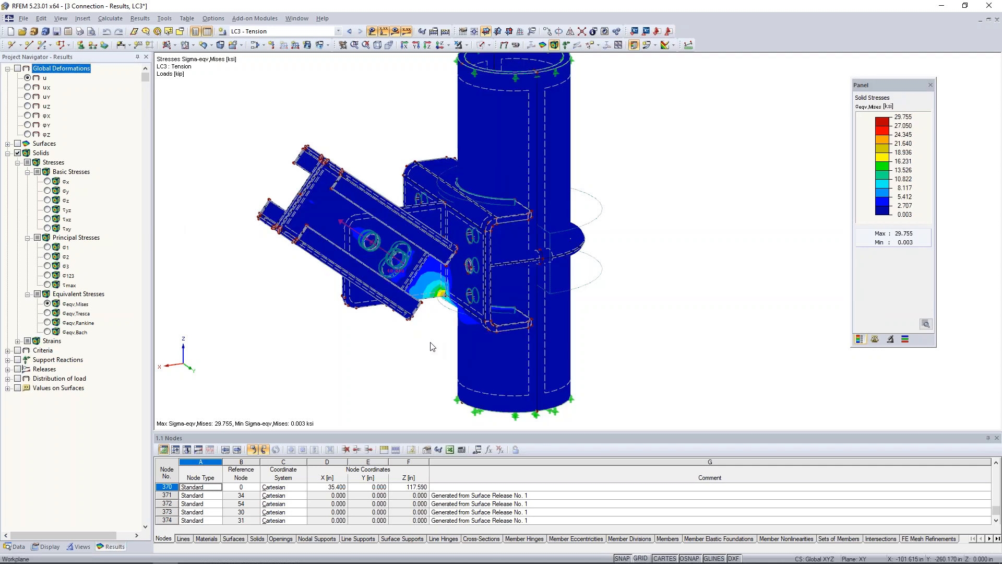
# Step: Go through LC2 to LC1 and examine the von Mises stress concentrations where the gusset meets the clamp plate
pyautogui.moveTo(385, 357); pyautogui.dragTo(465, 359, button='middle')
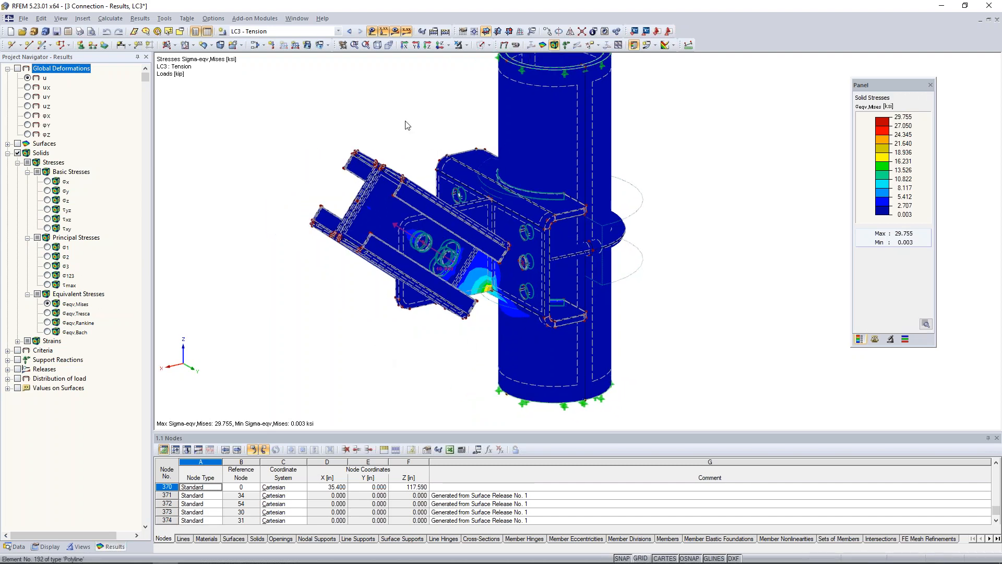
pyautogui.click(350, 32)
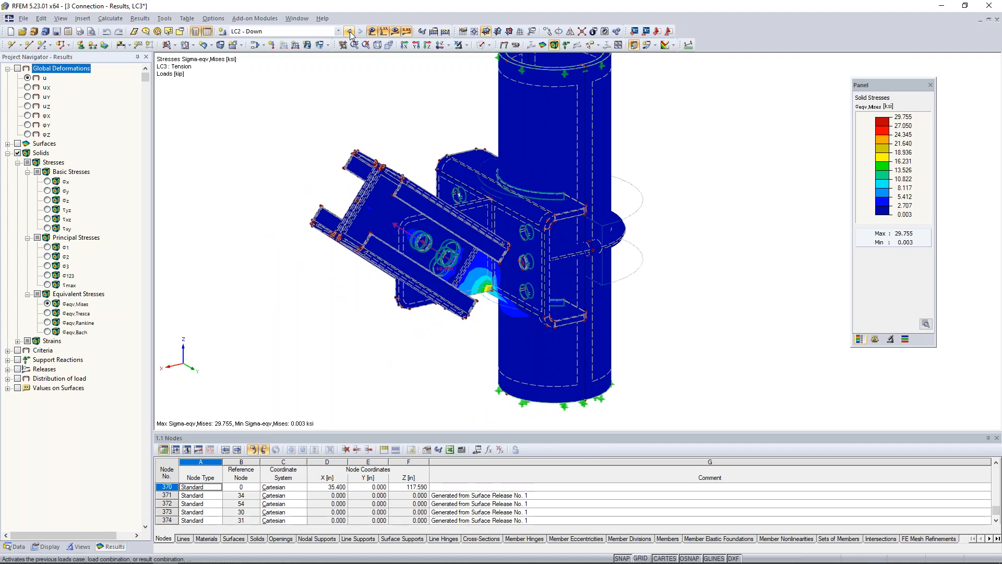
pyautogui.click(350, 33)
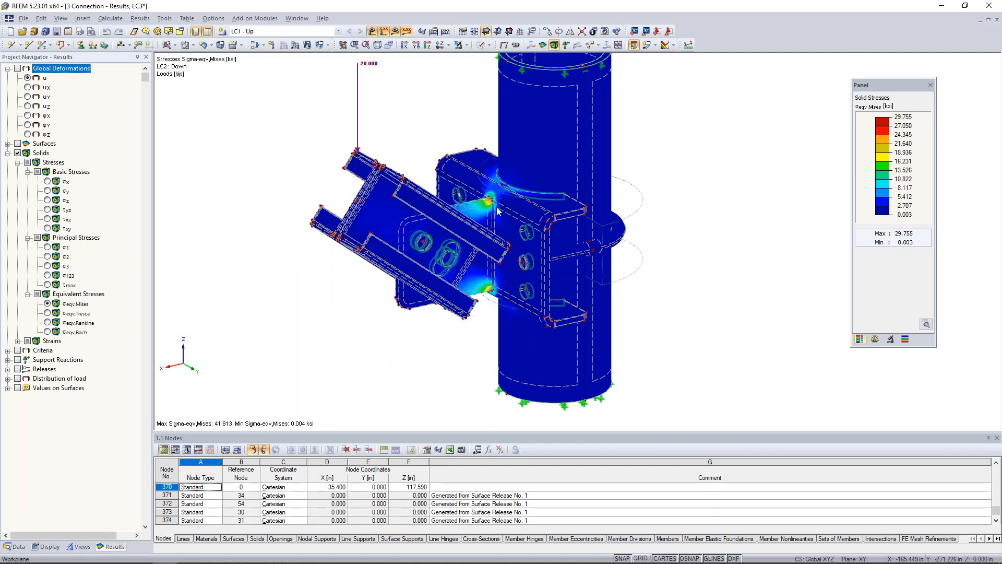
pyautogui.scroll(4, 497, 212)
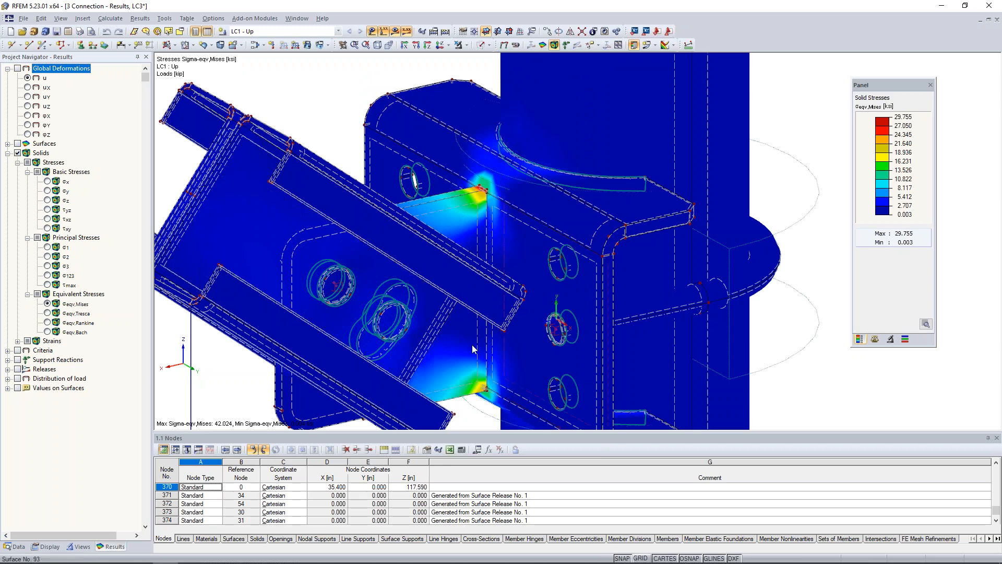
pyautogui.scroll(-2, 553, 296)
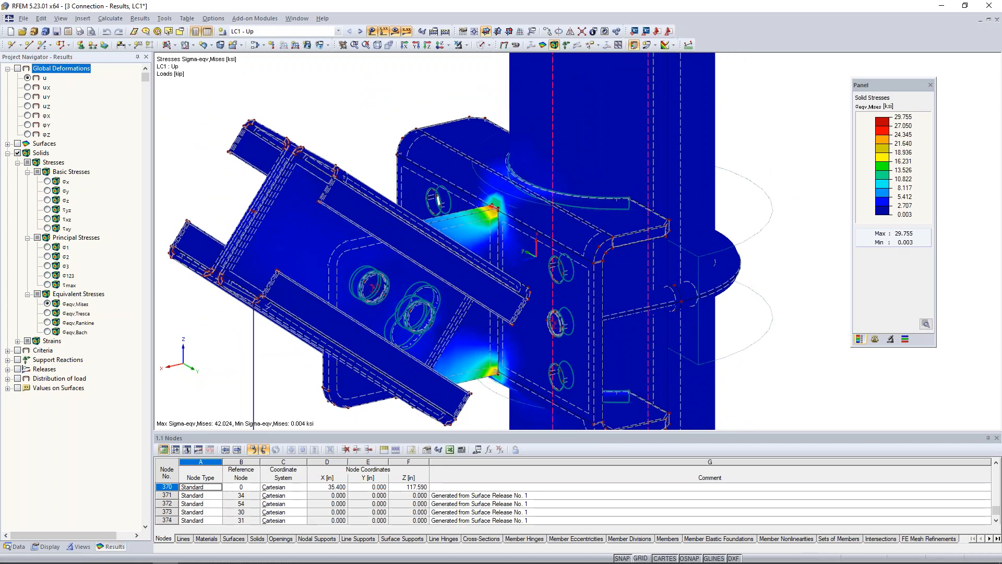
pyautogui.scroll(-3, 554, 296)
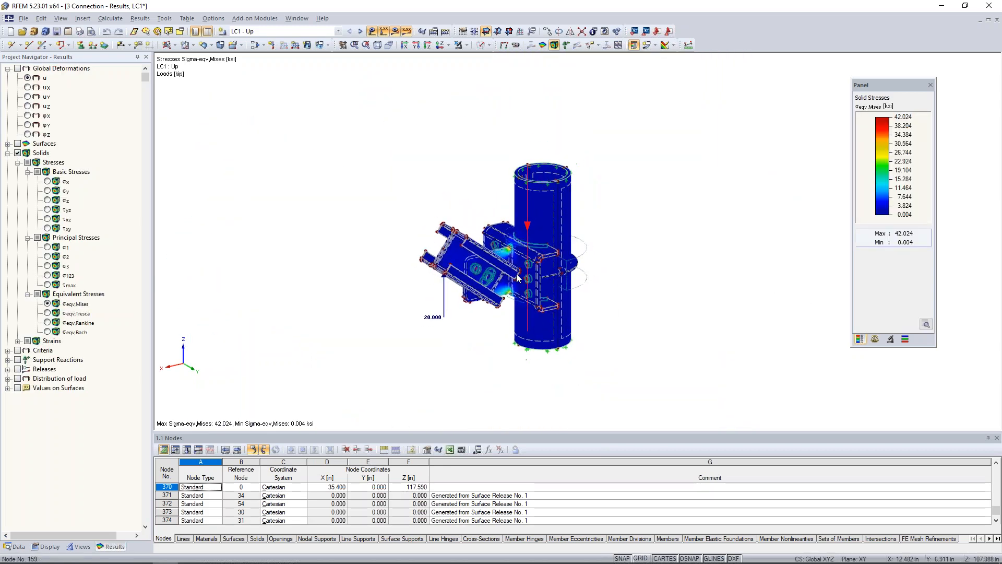
pyautogui.scroll(1, 517, 277)
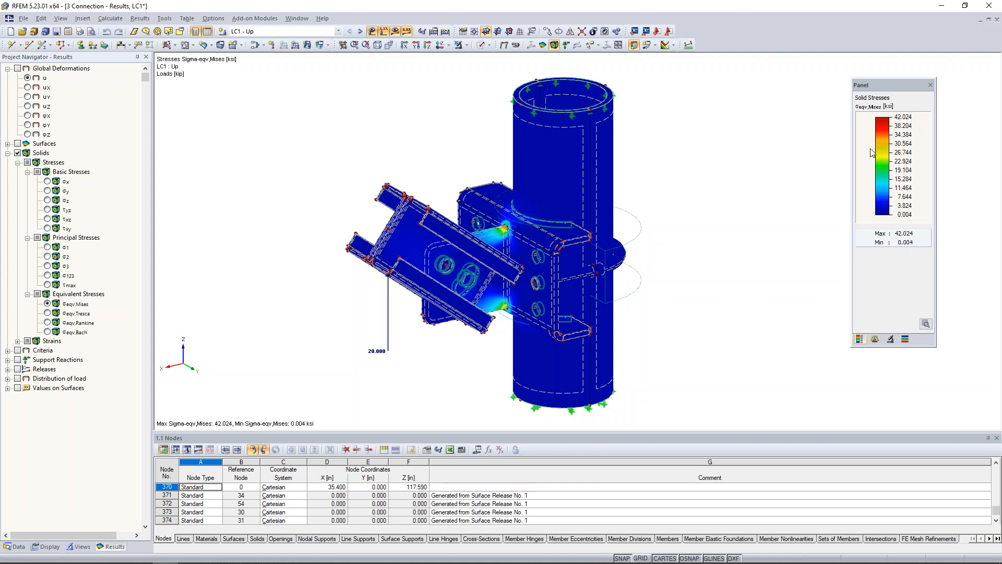
# Step: Turn on the FE mesh display over the stress results
pyautogui.click(49, 546)
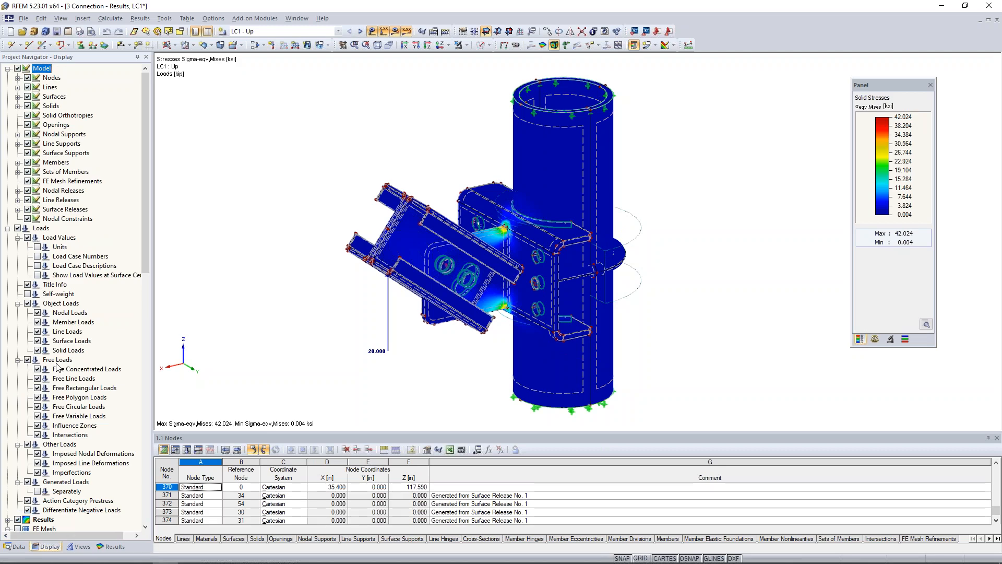
pyautogui.scroll(-5, 57, 367)
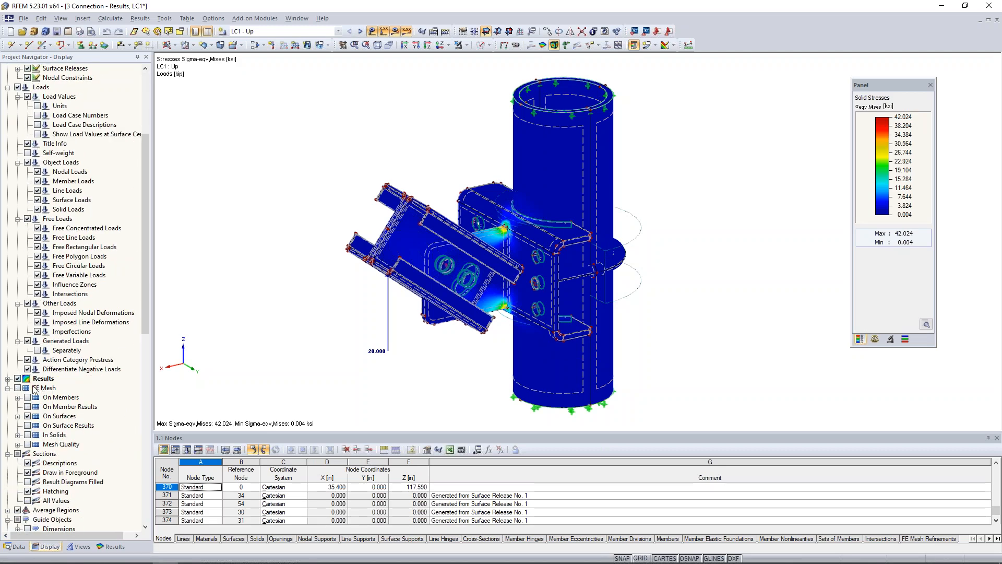
pyautogui.click(17, 388)
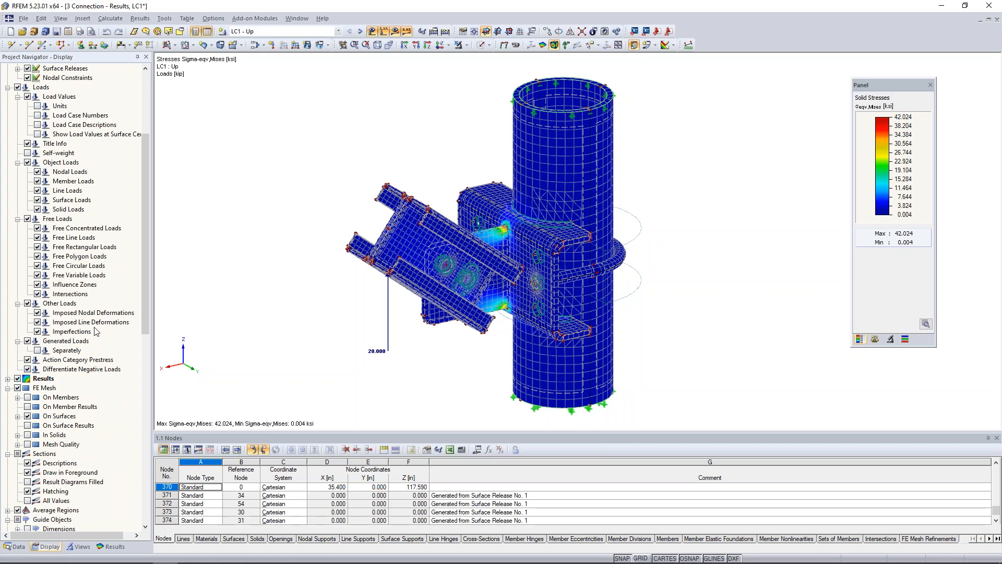
# Step: Set the distribution of internal forces and stresses for solids to Constant on Elements
pyautogui.scroll(4, 96, 332)
pyautogui.scroll(-11, 95, 332)
pyautogui.scroll(6, 96, 331)
pyautogui.click(8, 350)
pyautogui.scroll(-2, 12, 369)
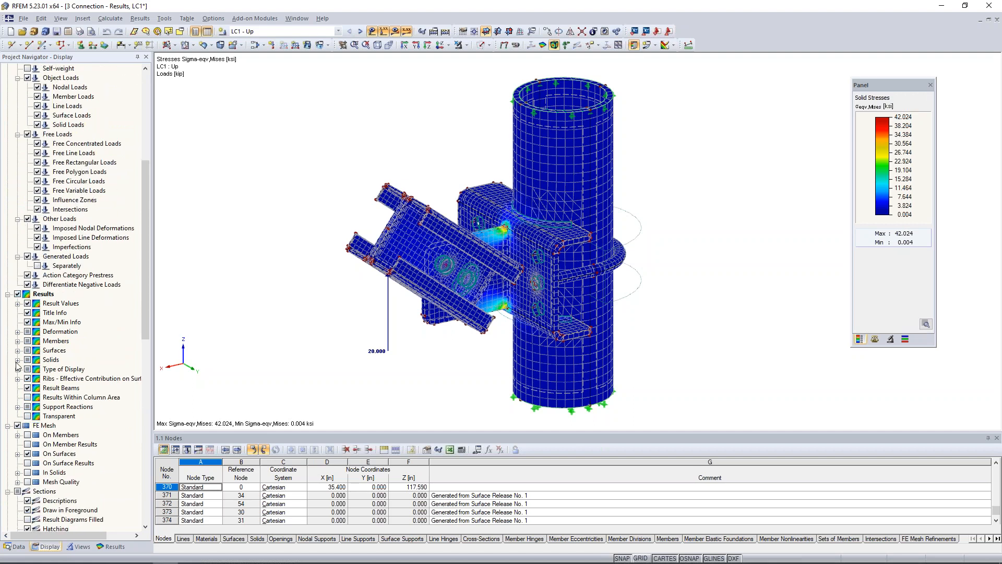
pyautogui.click(18, 360)
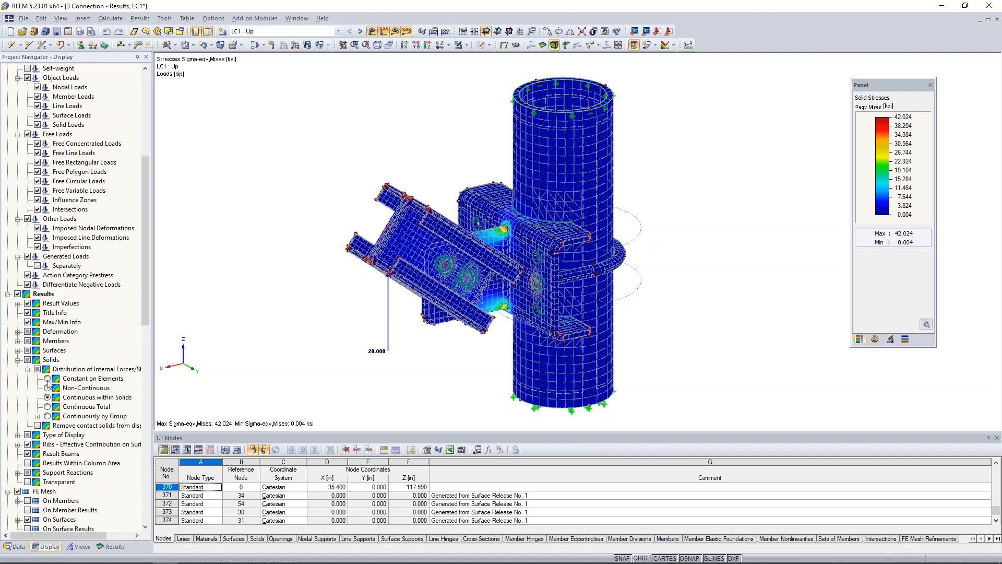
pyautogui.scroll(4, 510, 244)
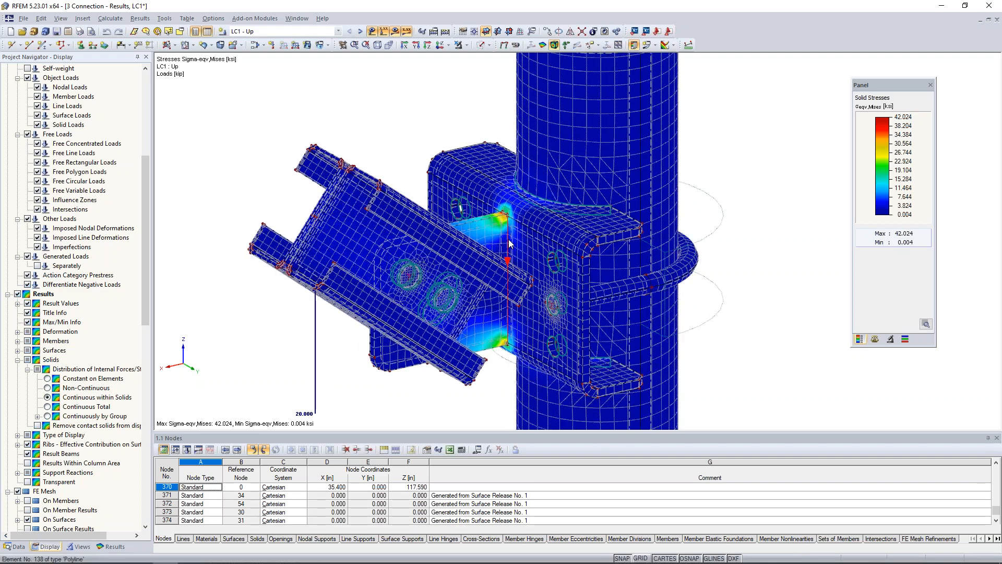
pyautogui.scroll(2, 510, 243)
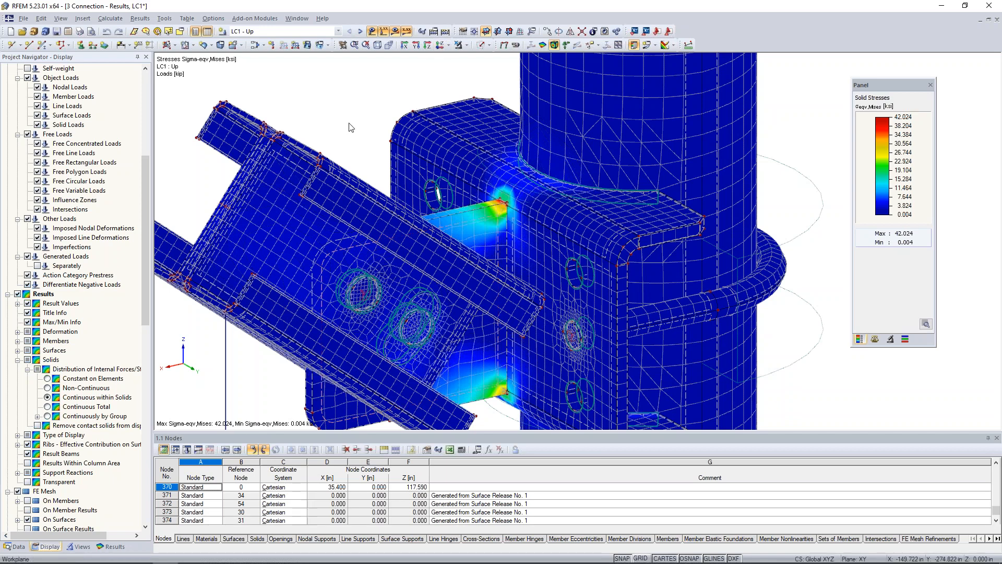
pyautogui.click(48, 378)
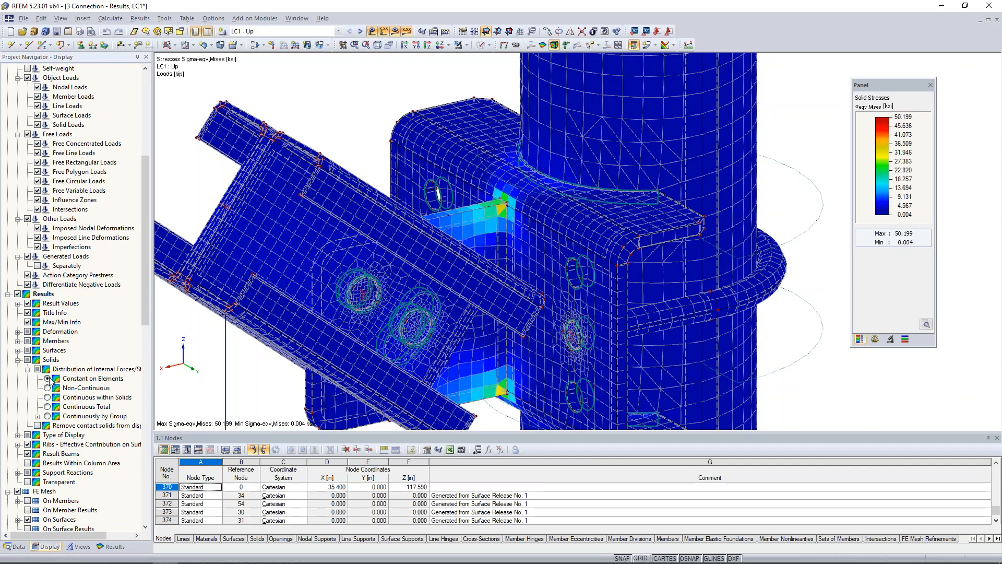
# Step: Examine the element-wise von Mises stresses at the gusset corners under LC1 and compare them with the stress colour scale
pyautogui.scroll(2, 501, 214)
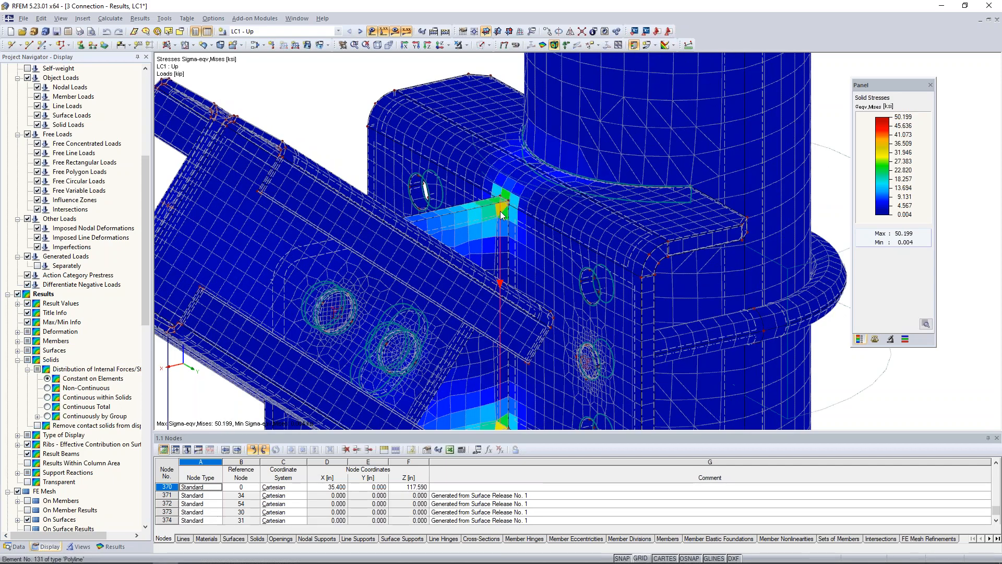
pyautogui.scroll(2, 501, 214)
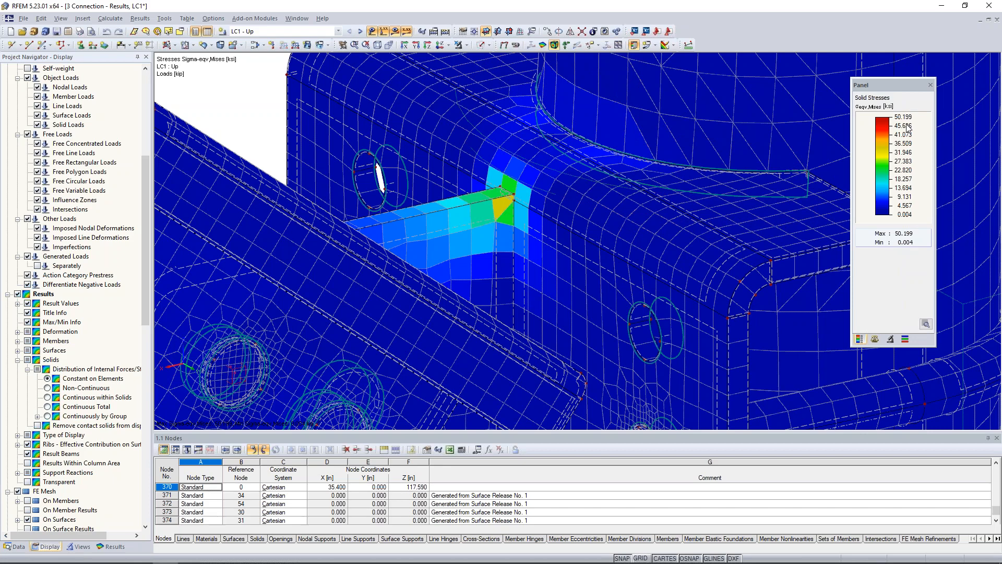
pyautogui.scroll(-3, 680, 179)
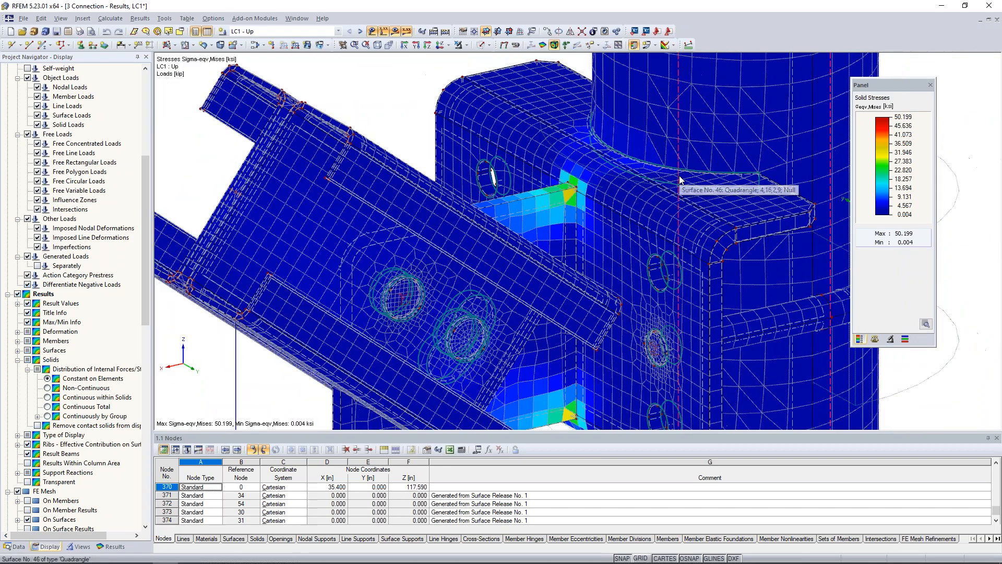
pyautogui.scroll(-2, 680, 179)
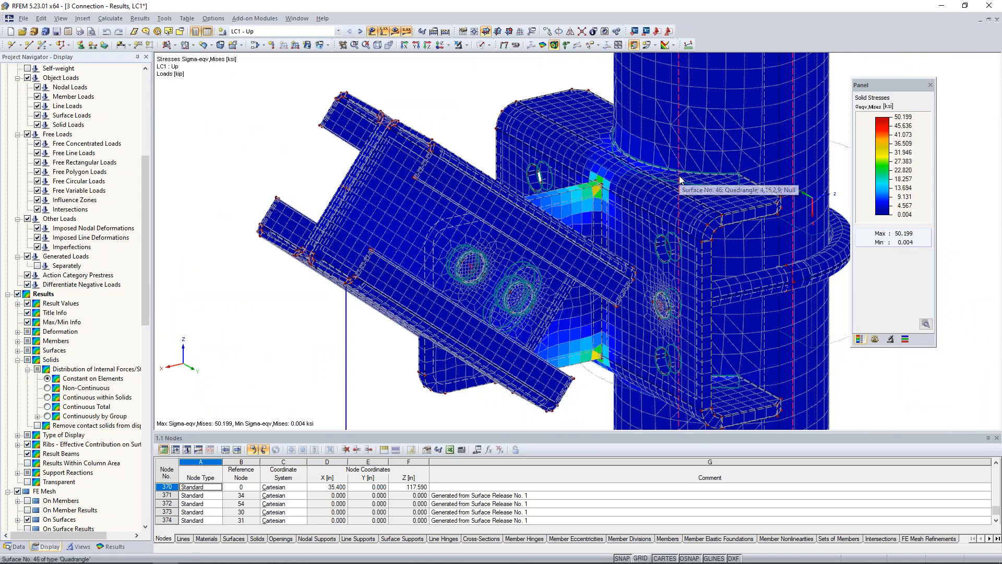
pyautogui.scroll(-1, 494, 106)
pyautogui.moveTo(494, 106); pyautogui.dragTo(445, 102, button='middle')
pyautogui.click(111, 546)
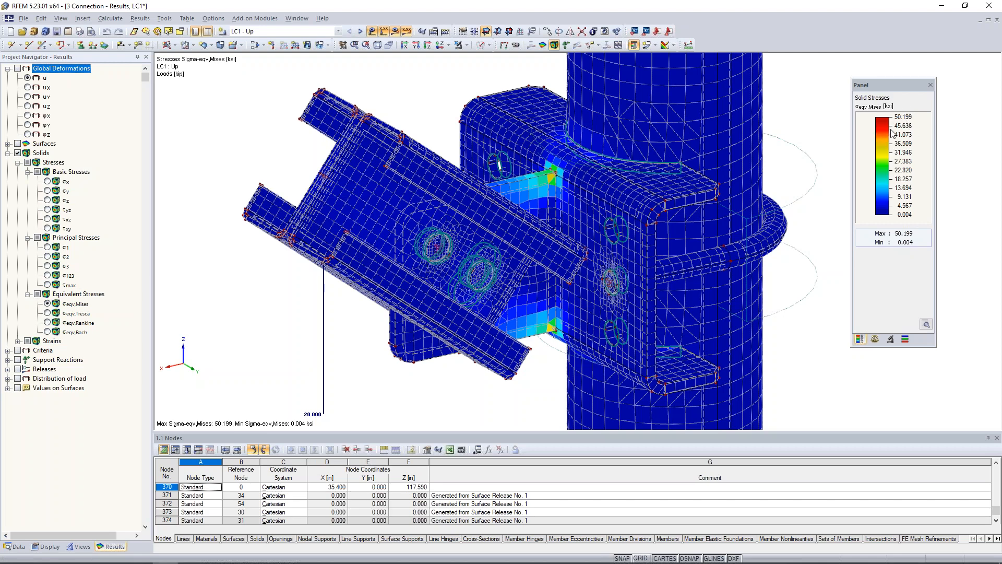
pyautogui.scroll(-5, 829, 143)
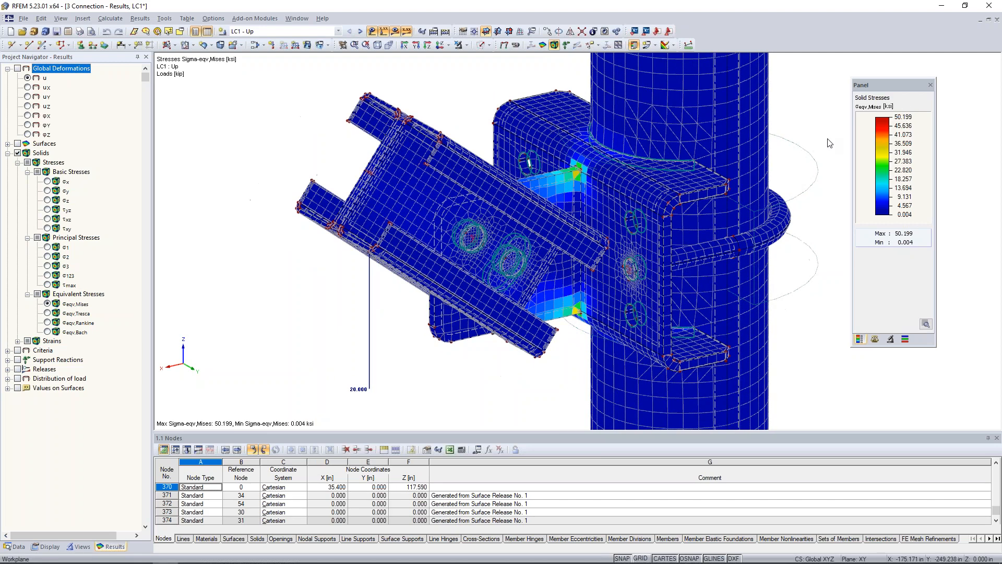
pyautogui.moveTo(744, 165); pyautogui.dragTo(616, 177, button='middle')
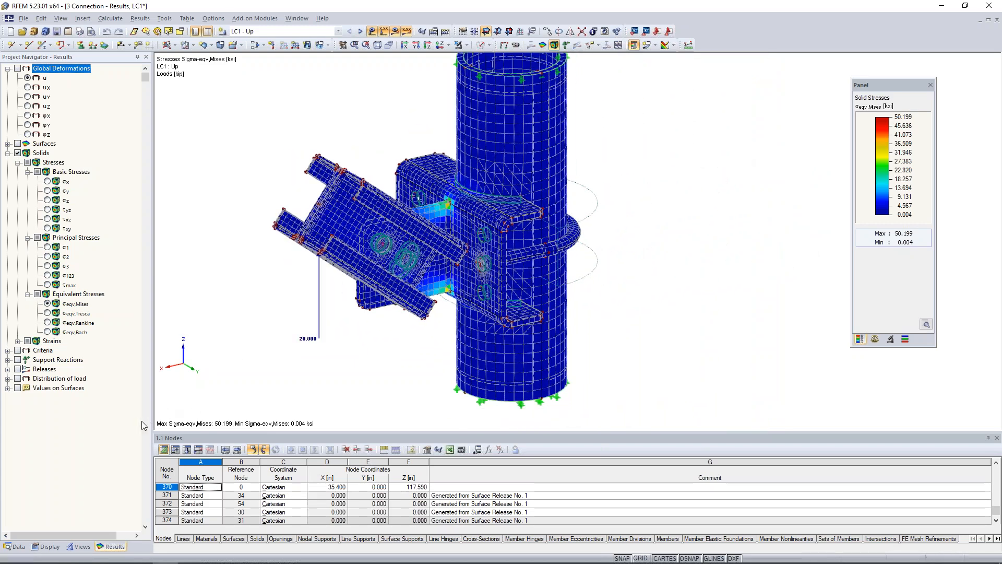
# Step: Set material 2, Steel A36, to the Isotropic Plastic 2D/3D model with a 36 ksi yield strength, accepting deletion of the results
pyautogui.click(16, 546)
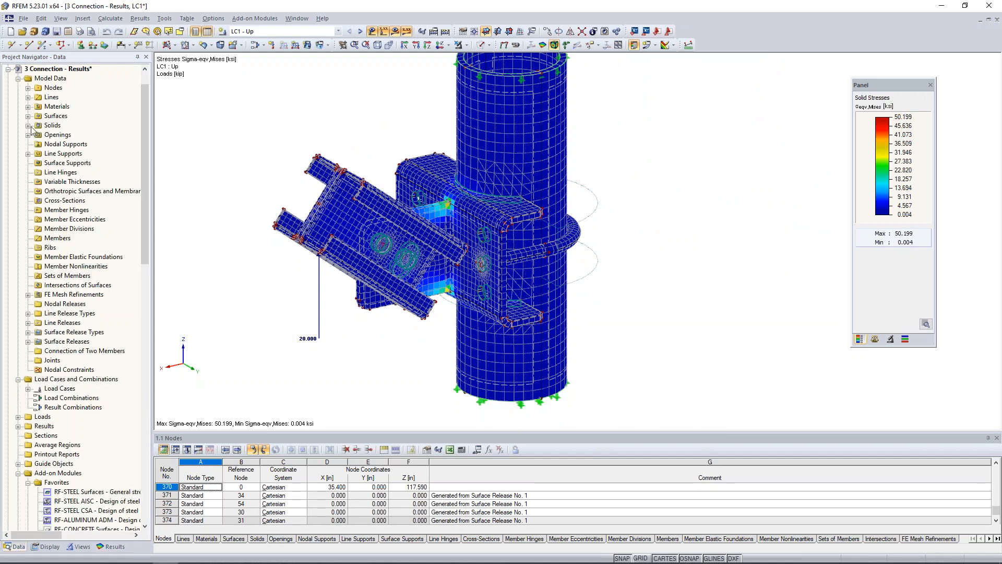
pyautogui.click(28, 106)
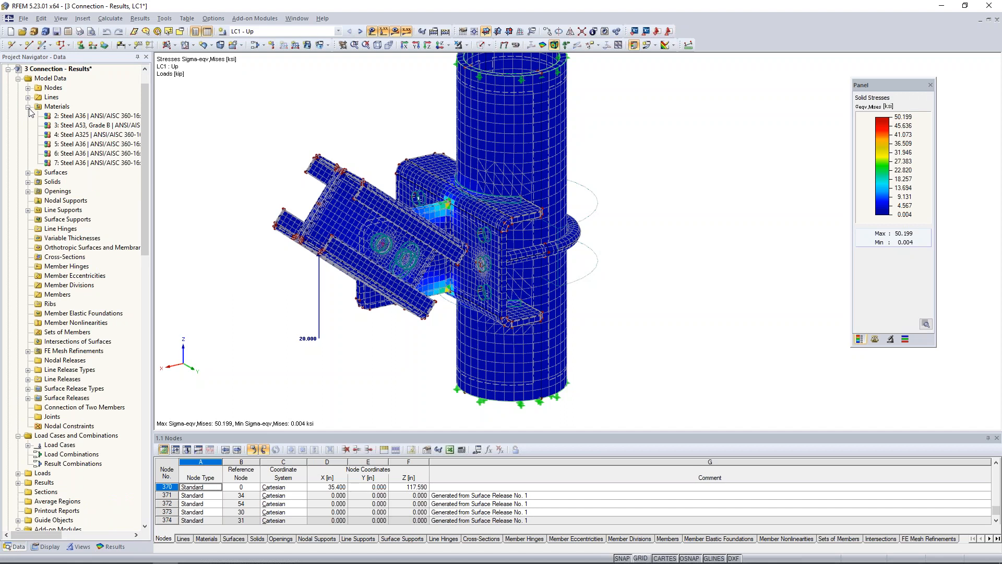
pyautogui.click(65, 117)
pyautogui.doubleClick(65, 117)
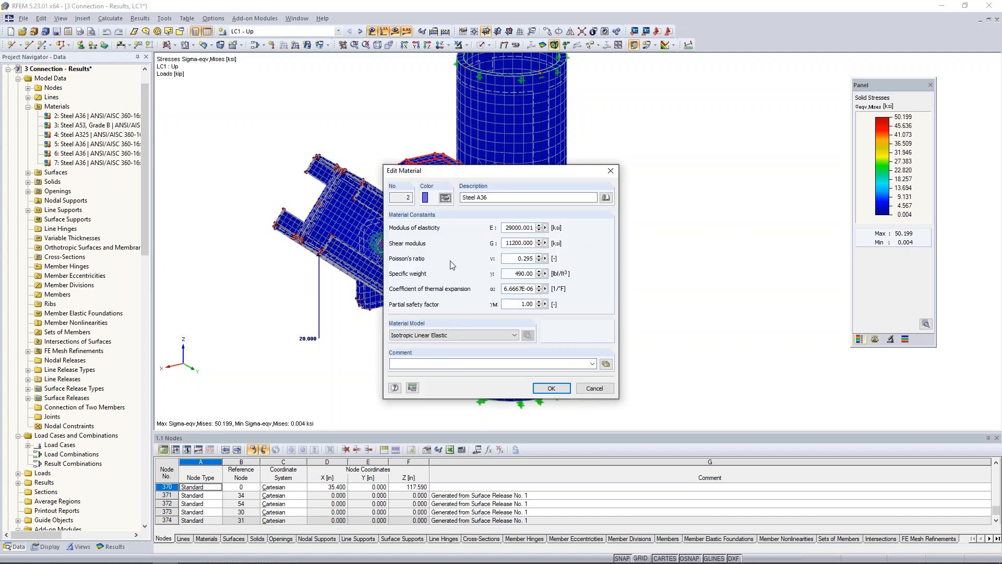
pyautogui.click(425, 338)
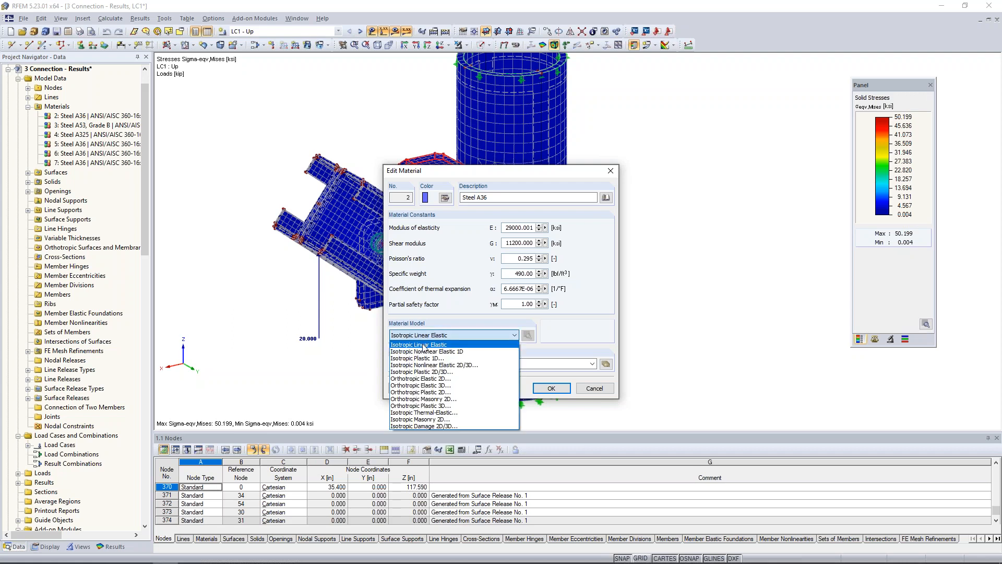
pyautogui.click(430, 372)
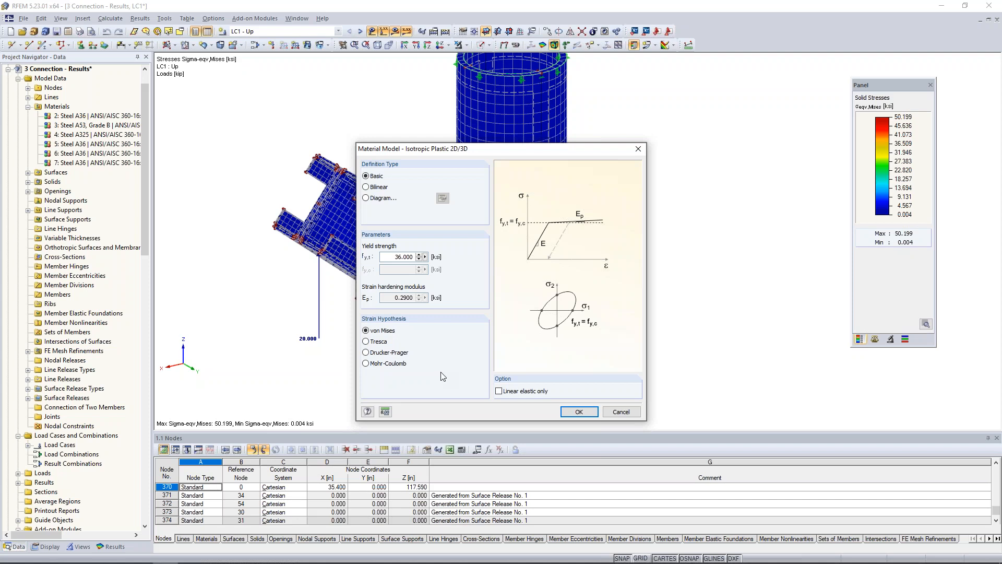
pyautogui.moveTo(392, 258); pyautogui.dragTo(429, 266)
pyautogui.click(391, 257)
pyautogui.click(579, 412)
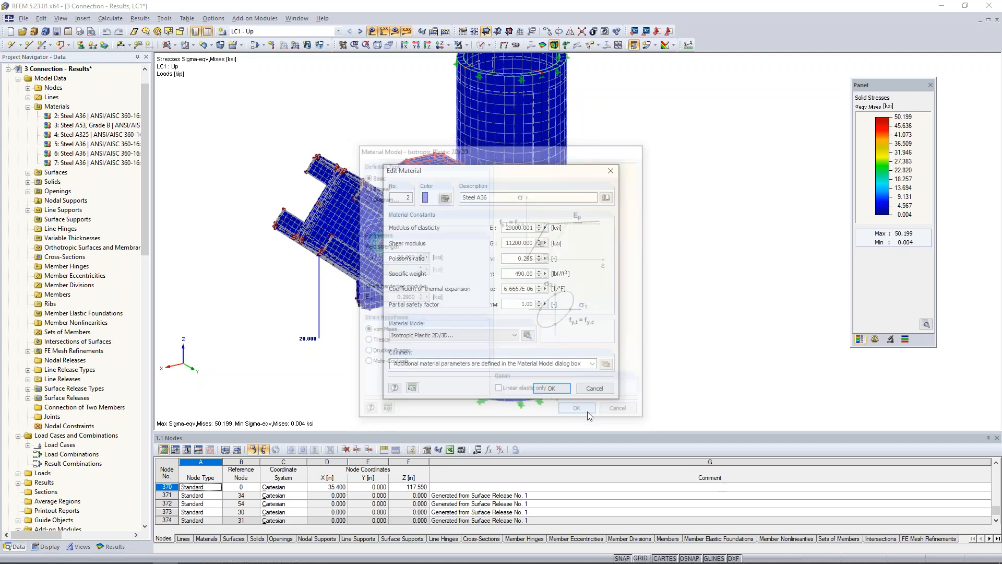
pyautogui.click(556, 388)
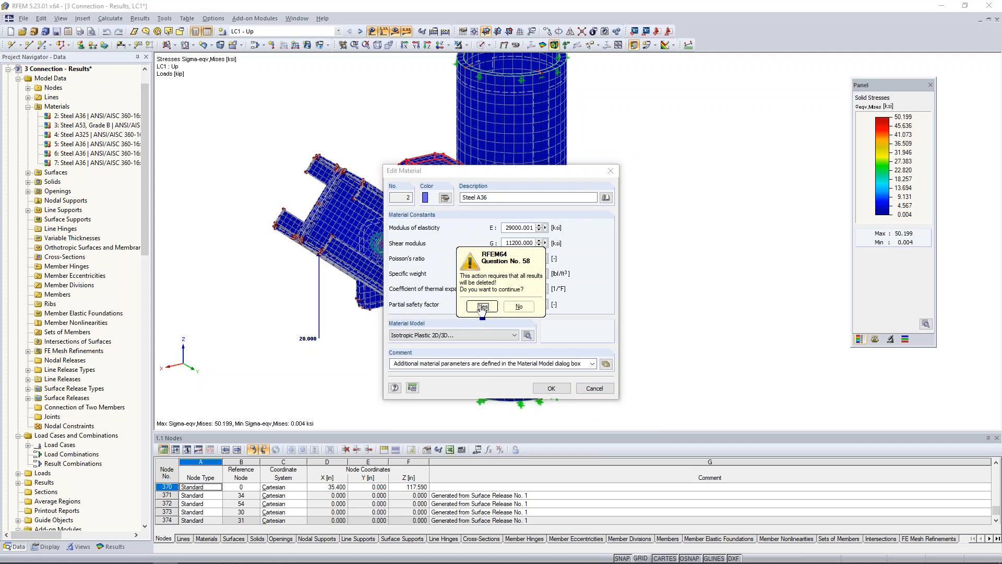
pyautogui.click(481, 309)
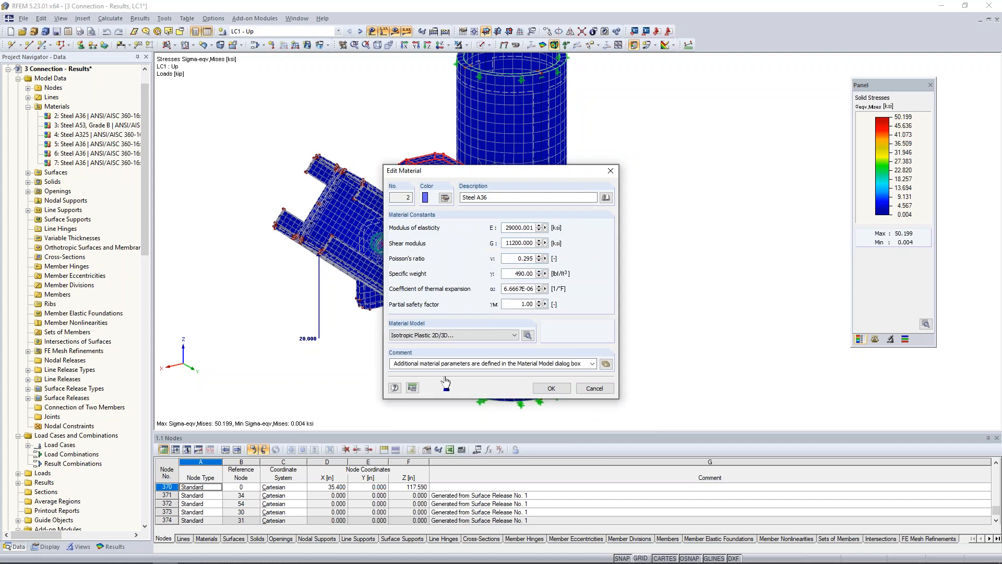
pyautogui.press('Return')
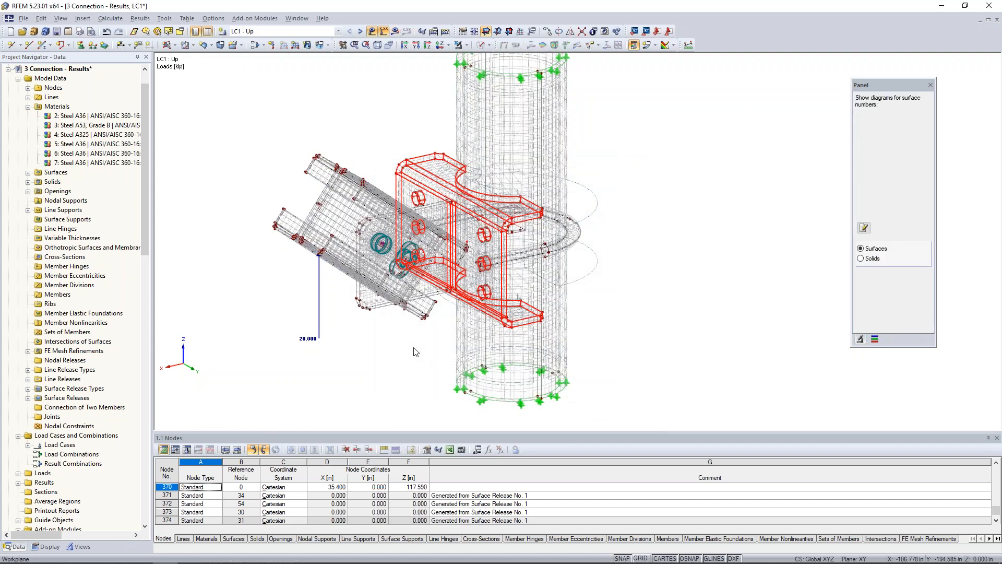
# Step: Show the model as solid transparent and set the gusset's material 5, Steel A36, to Isotropic Plastic 2D/3D with a 36 ksi yield strength
pyautogui.click(488, 45)
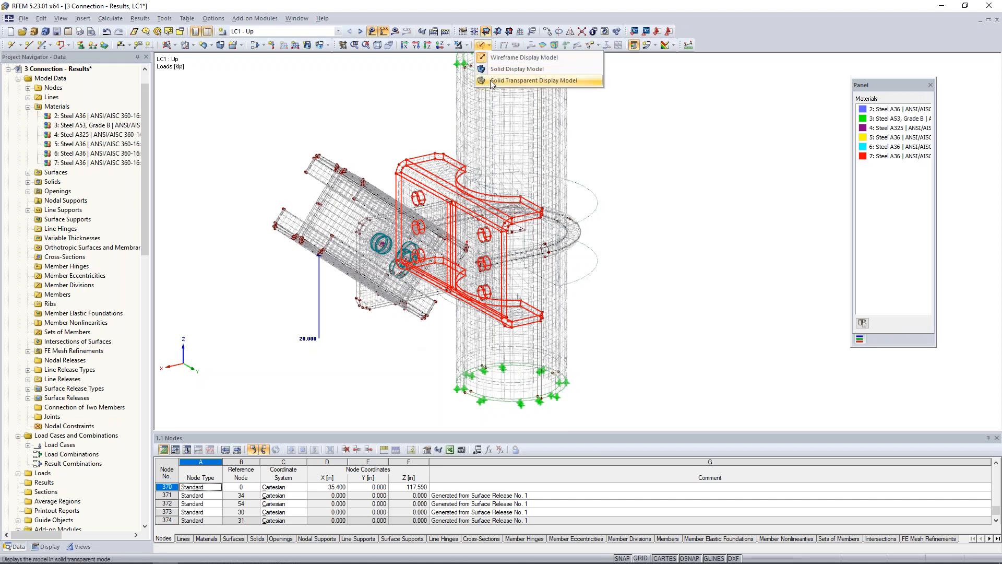
pyautogui.click(491, 81)
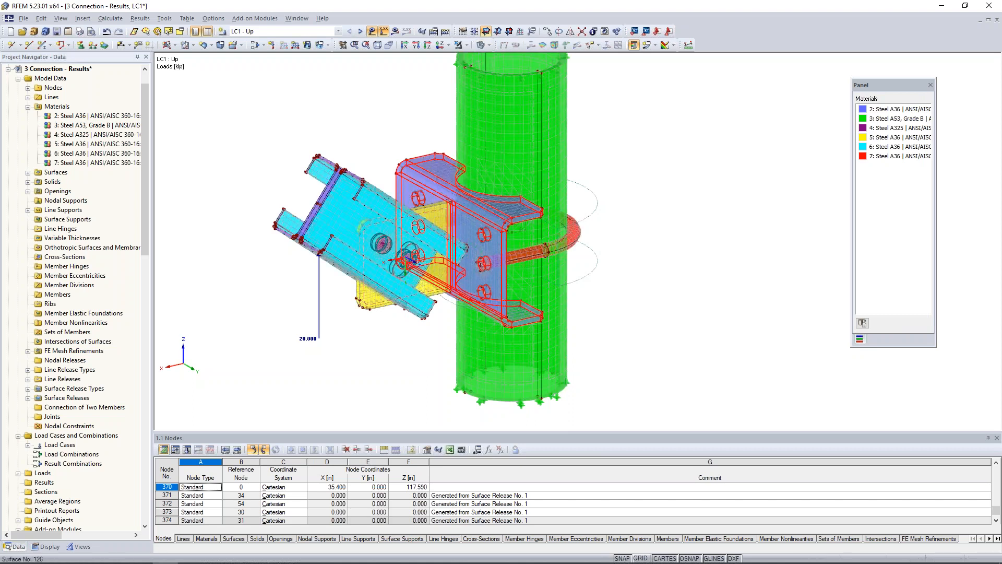
pyautogui.click(94, 148)
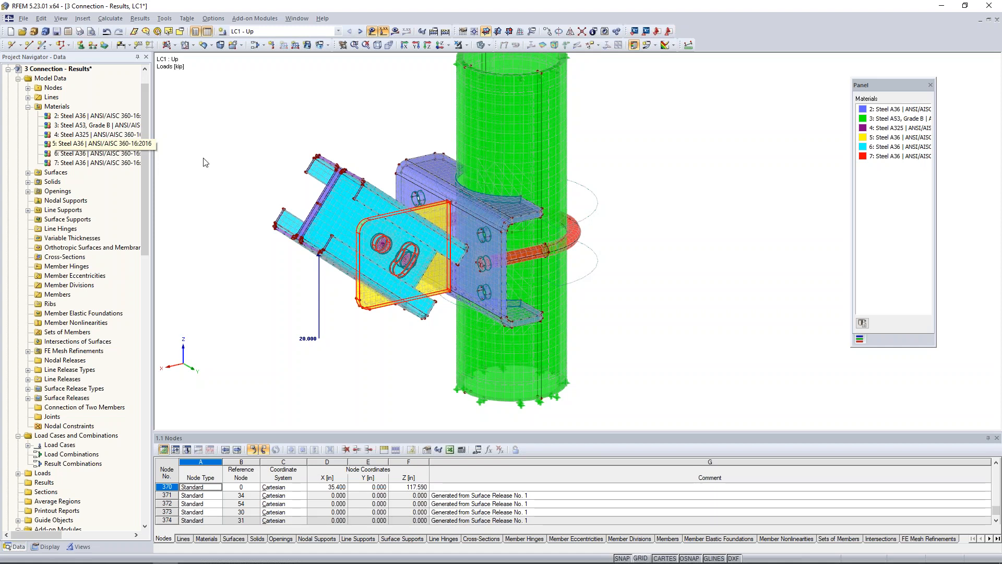
pyautogui.doubleClick(94, 149)
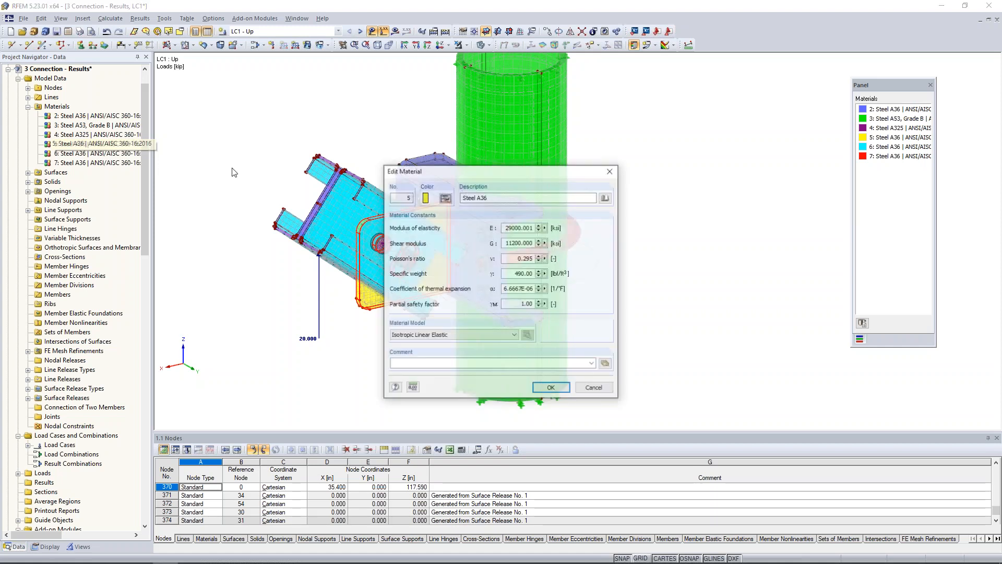
pyautogui.click(483, 335)
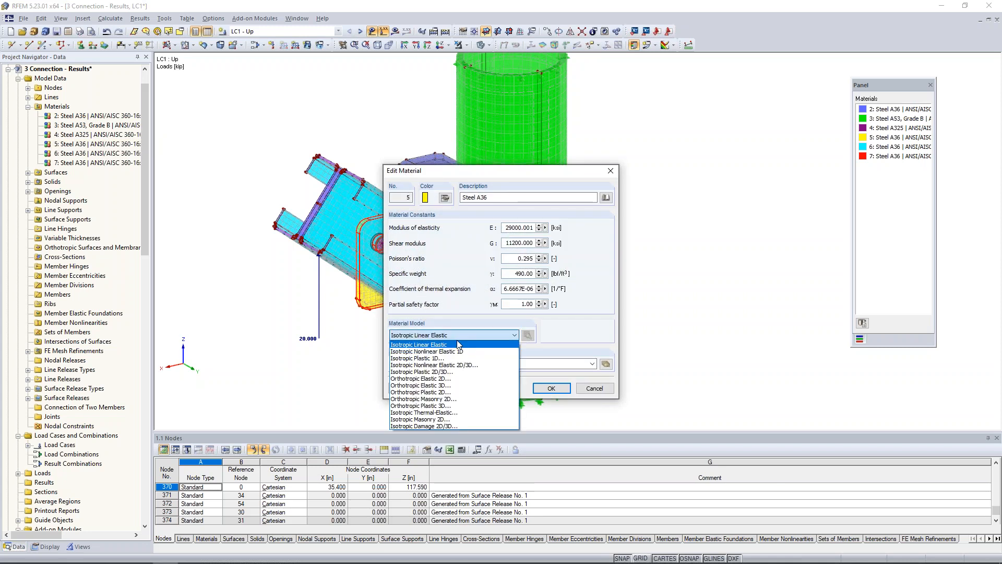
pyautogui.click(427, 373)
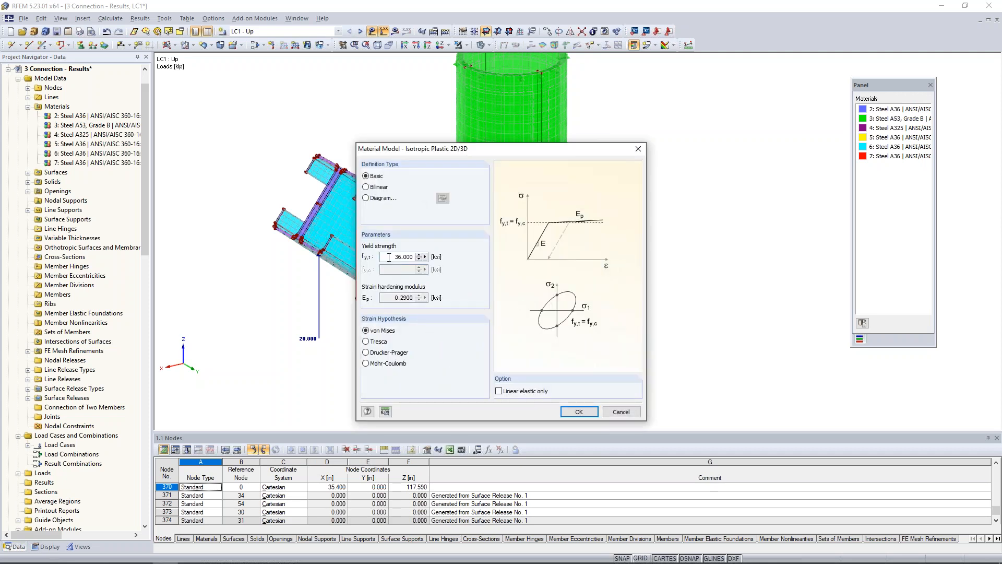
pyautogui.click(578, 413)
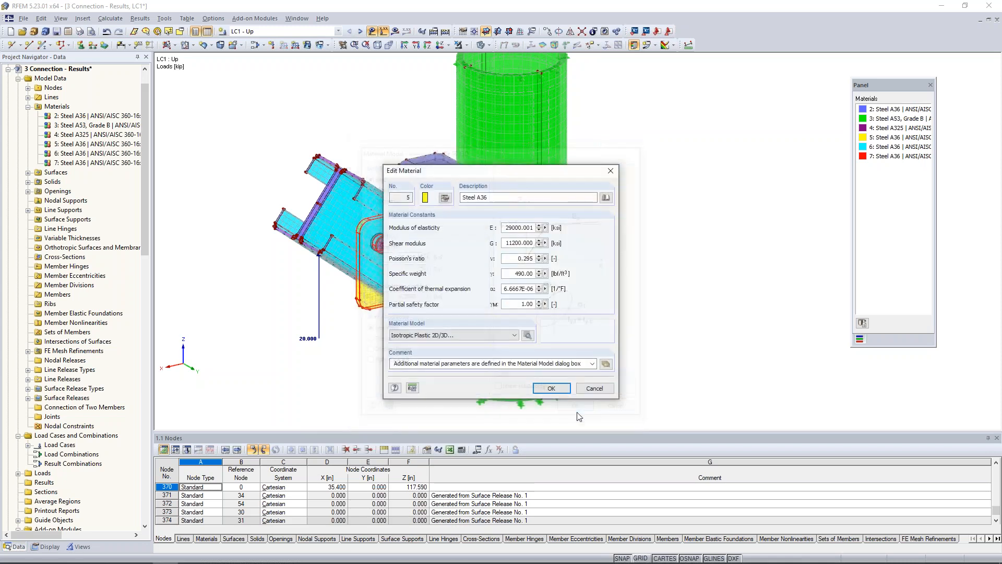
pyautogui.click(559, 392)
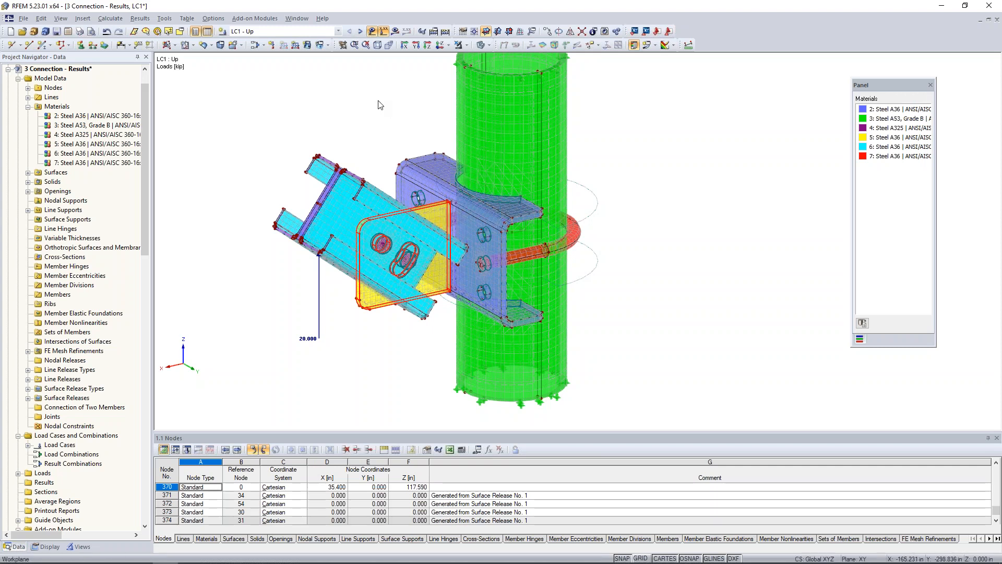
# Step: Switch to the 4 Connection - Plastic model and examine its LC1 von Mises stresses at the gusset corners
pyautogui.click(297, 18)
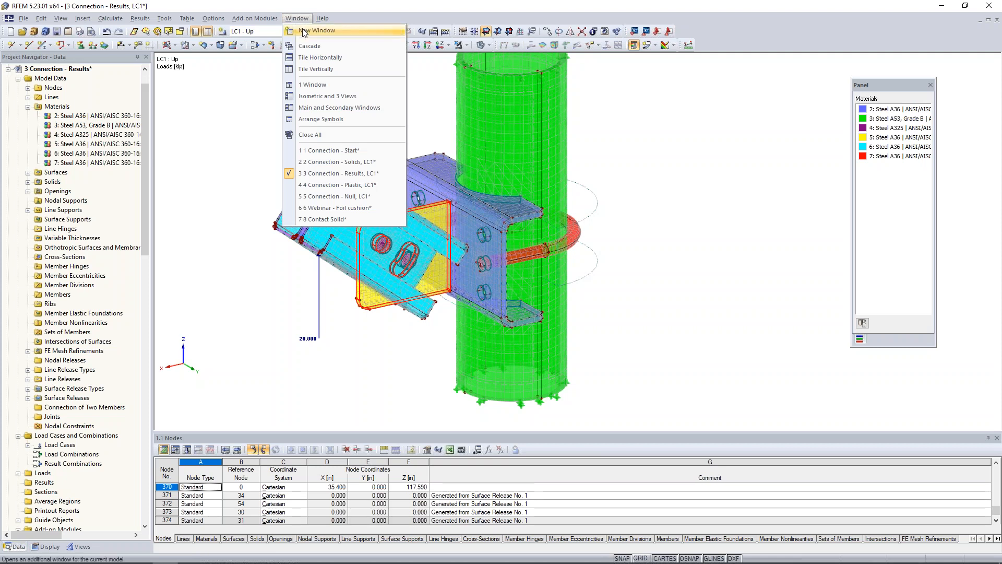
pyautogui.click(320, 185)
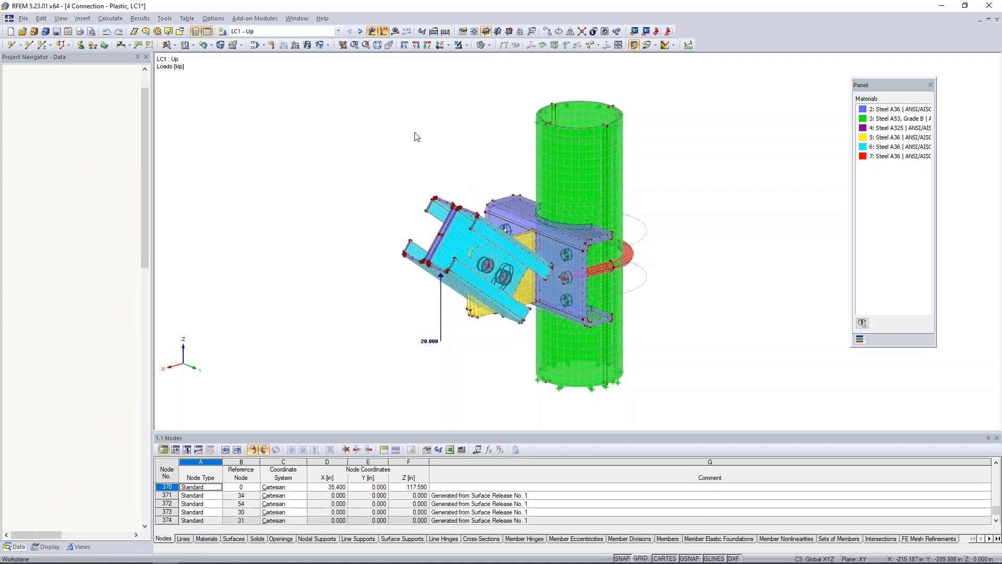
pyautogui.moveTo(411, 148); pyautogui.dragTo(361, 143, button='middle')
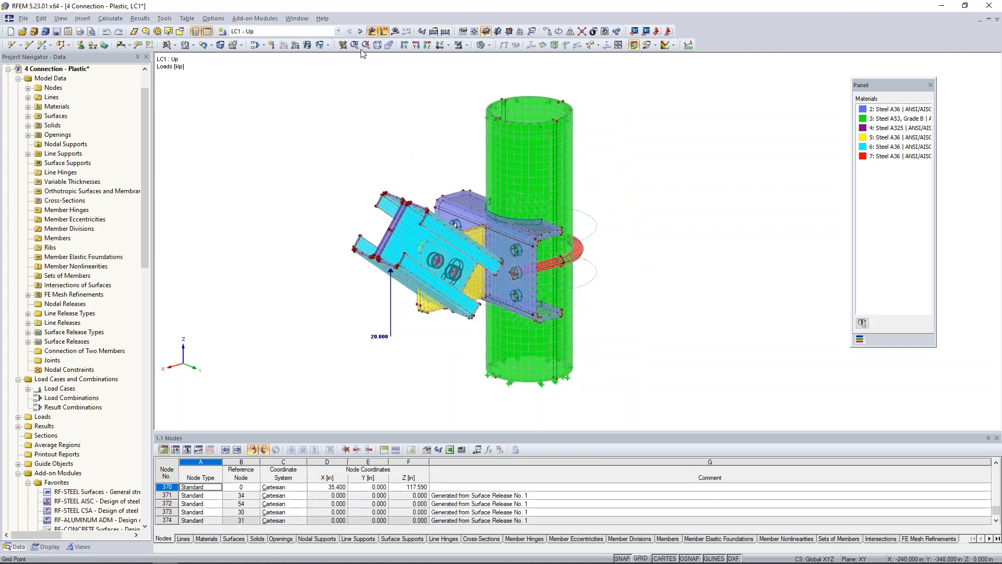
pyautogui.click(395, 32)
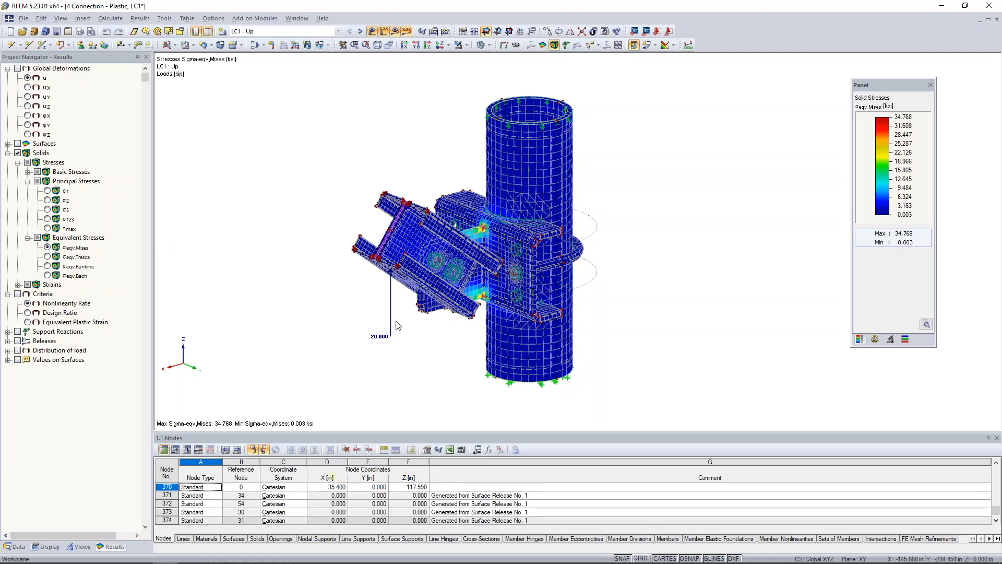
pyautogui.keyDown('ctrl'); pyautogui.moveTo(453, 356); pyautogui.dragTo(415, 372, button='middle'); pyautogui.keyUp('ctrl')
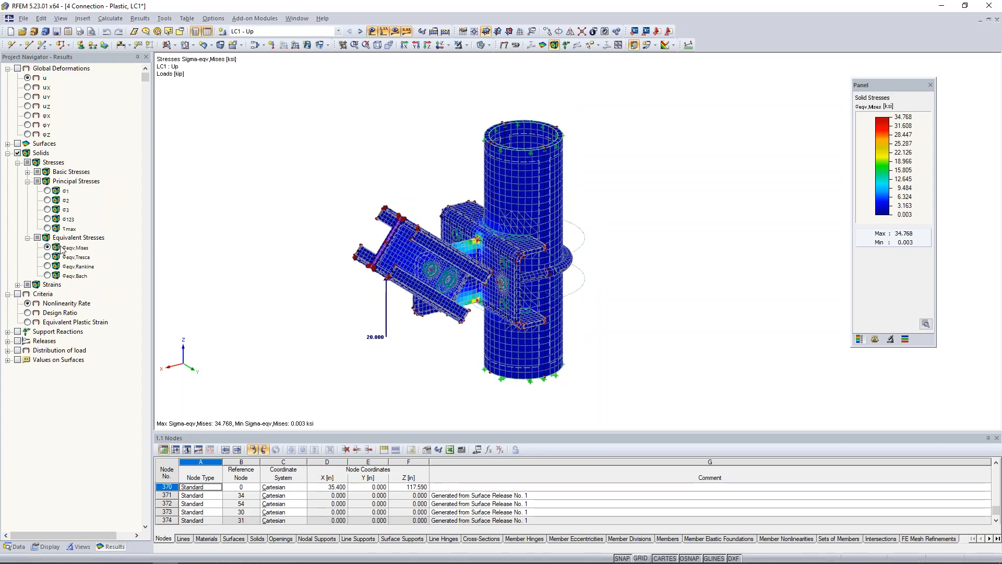
pyautogui.scroll(3, 472, 242)
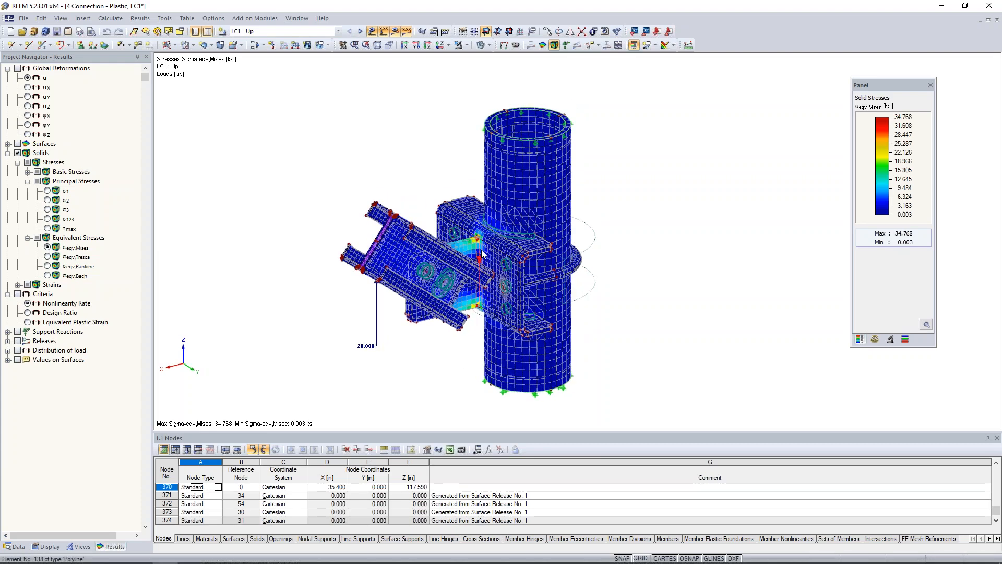
pyautogui.scroll(5, 472, 242)
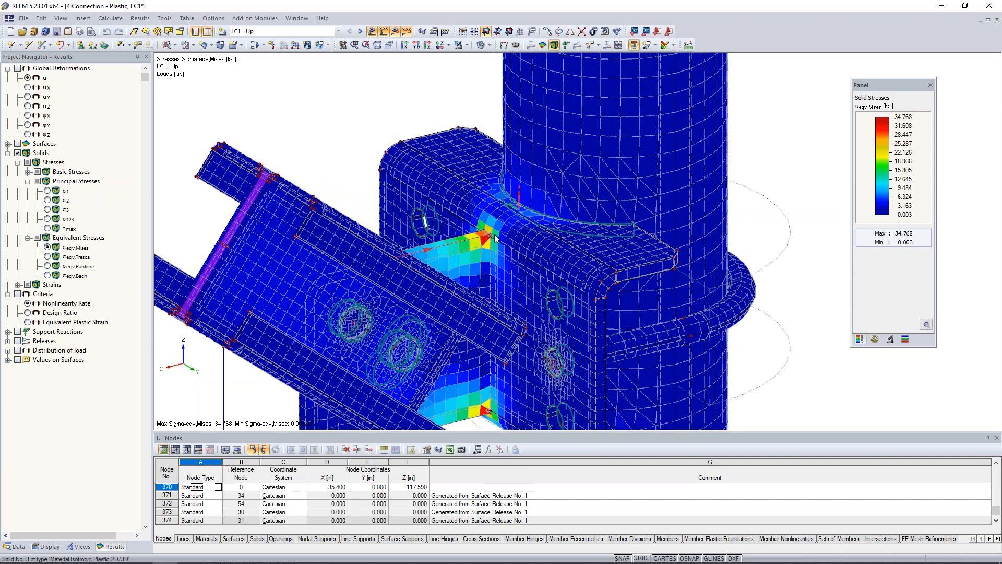
pyautogui.moveTo(493, 245); pyautogui.dragTo(491, 210, button='middle')
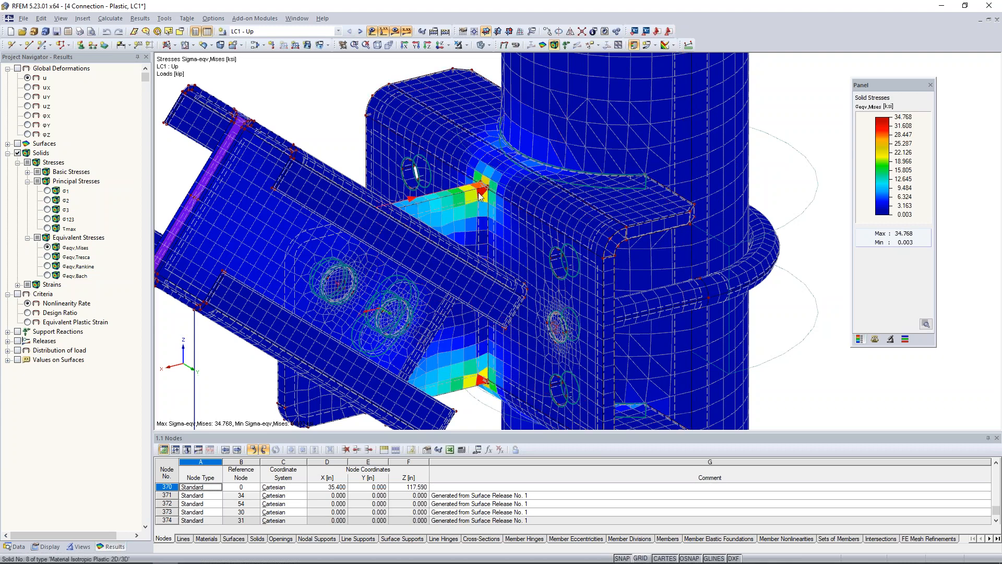
pyautogui.moveTo(352, 106)
pyautogui.keyDown('ctrl'); pyautogui.mouseDown(button='middle')
pyautogui.moveTo(315, 89)
pyautogui.moveTo(342, 96)
pyautogui.mouseUp(button='middle'); pyautogui.keyUp('ctrl')
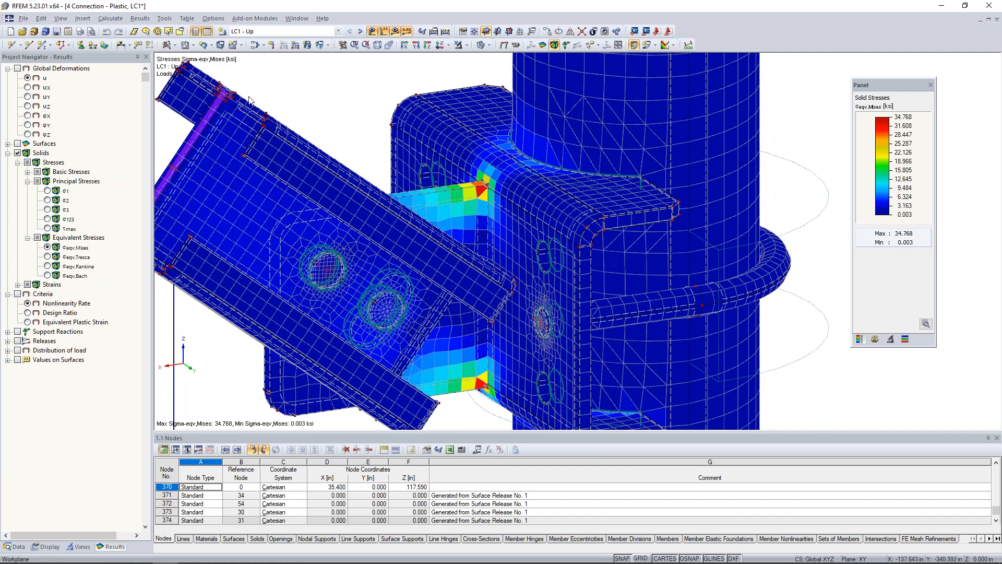
# Step: Show the Nonlinearity Rate criterion in wireframe display and examine the elements at the gusset corners
pyautogui.click(17, 294)
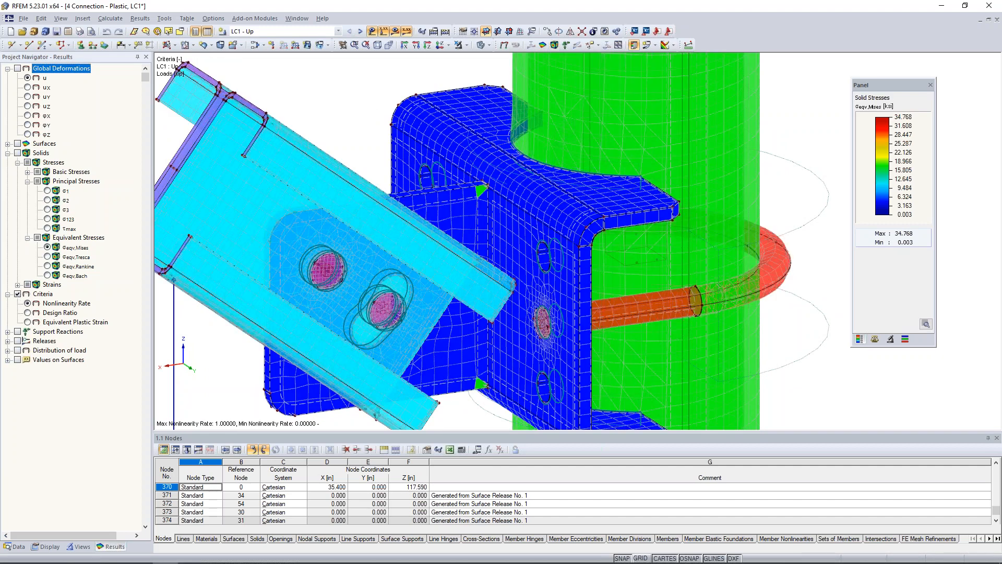
pyautogui.click(483, 45)
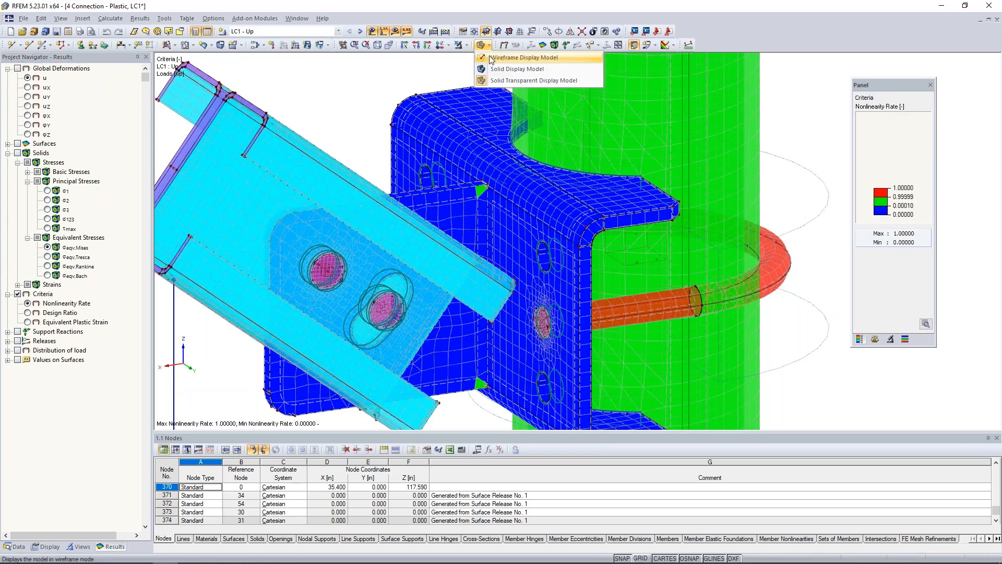
pyautogui.click(490, 59)
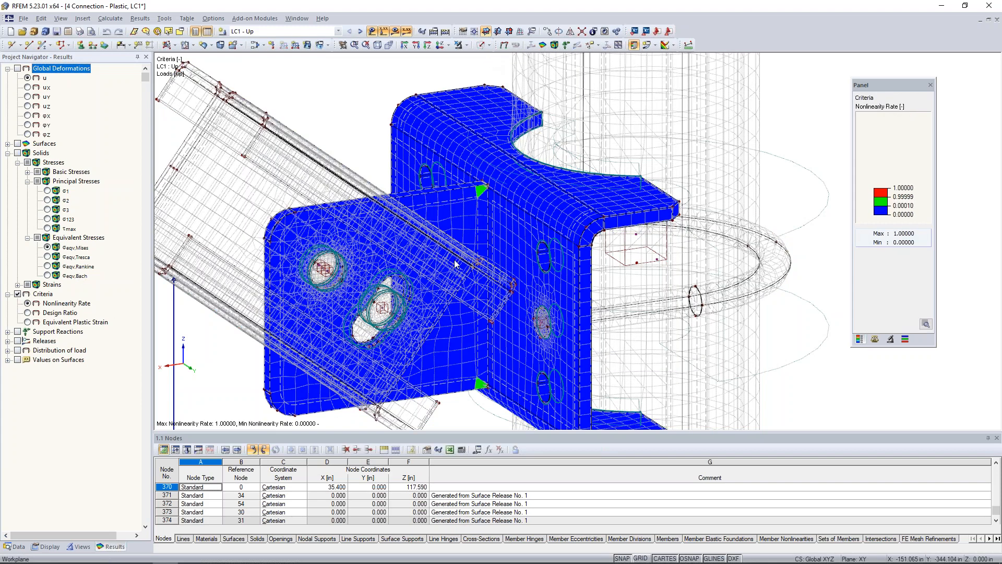
pyautogui.scroll(3, 478, 199)
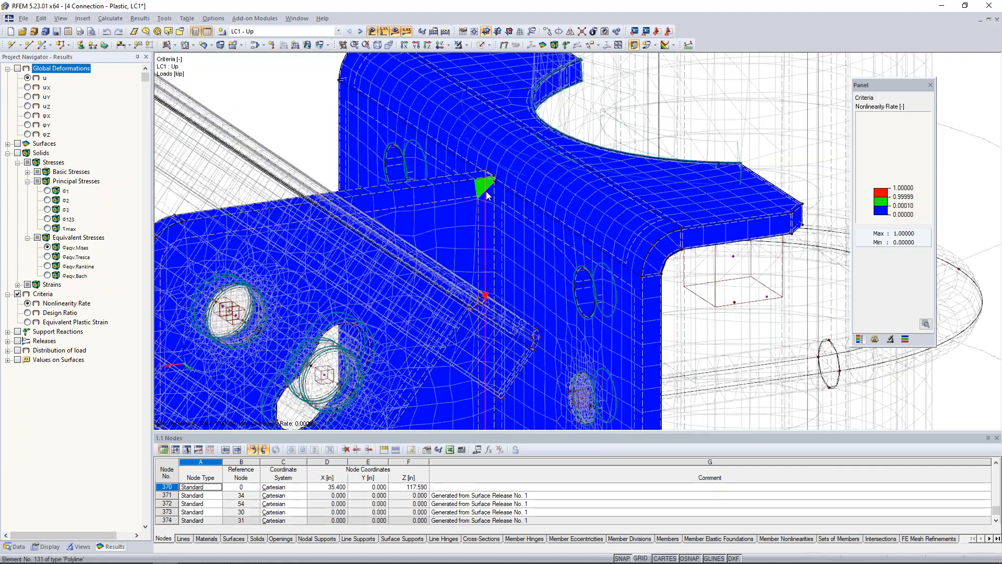
pyautogui.scroll(-5, 487, 191)
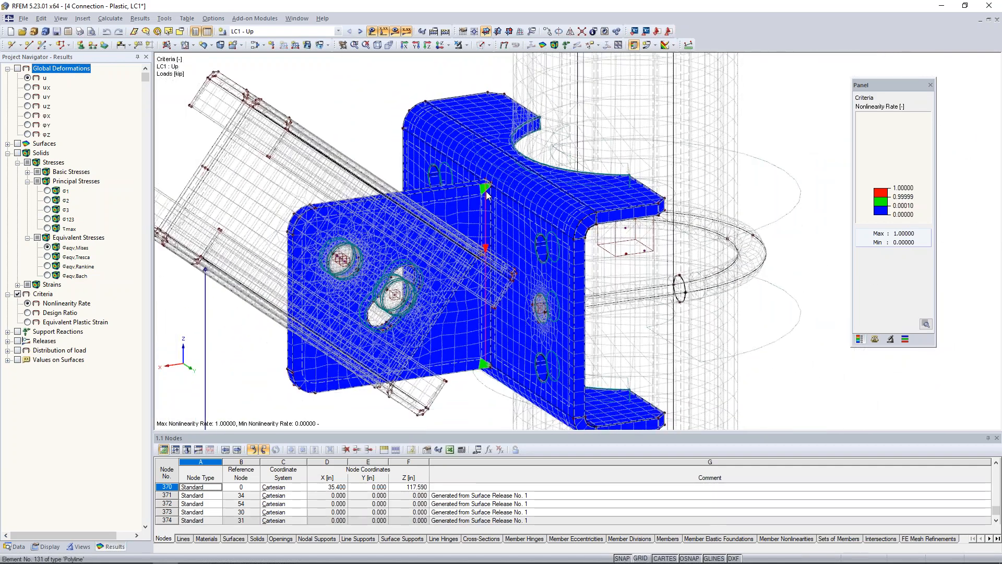
pyautogui.keyDown('ctrl'); pyautogui.moveTo(462, 256); pyautogui.dragTo(525, 250, button='middle'); pyautogui.keyUp('ctrl')
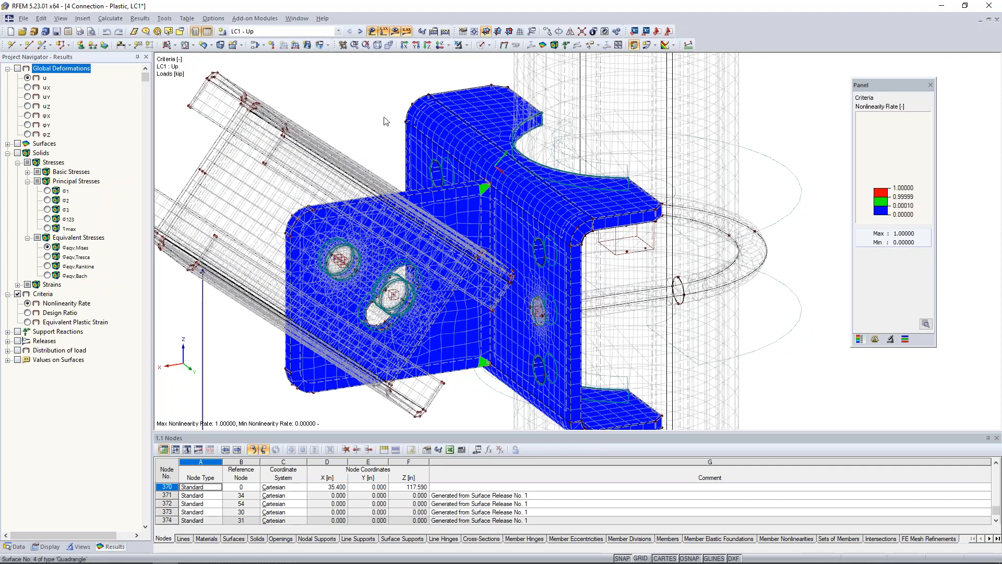
# Step: Show the von Mises solid stresses and cut the model with an X-Z clipping plane to examine the gusset's corner stresses
pyautogui.click(47, 247)
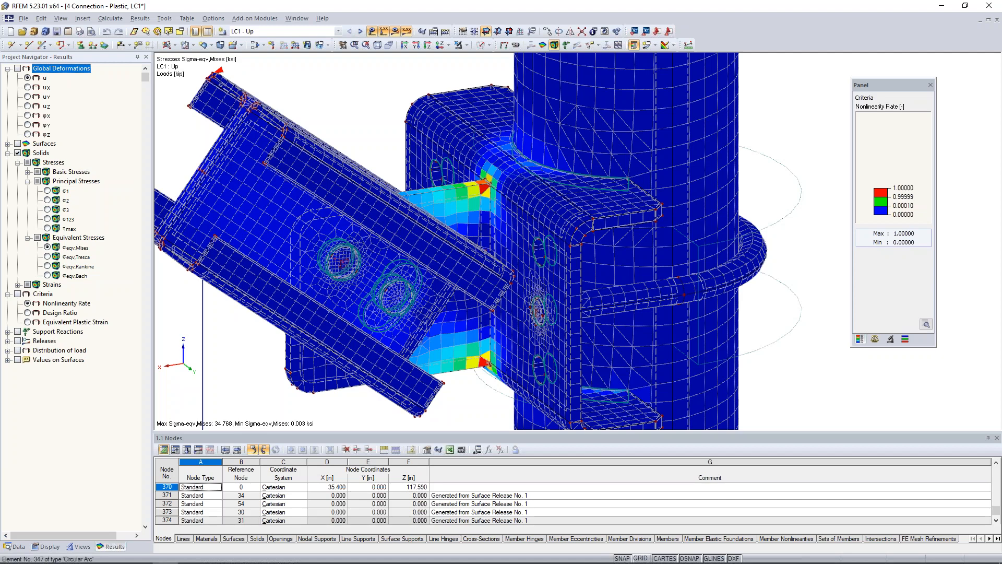
pyautogui.click(88, 21)
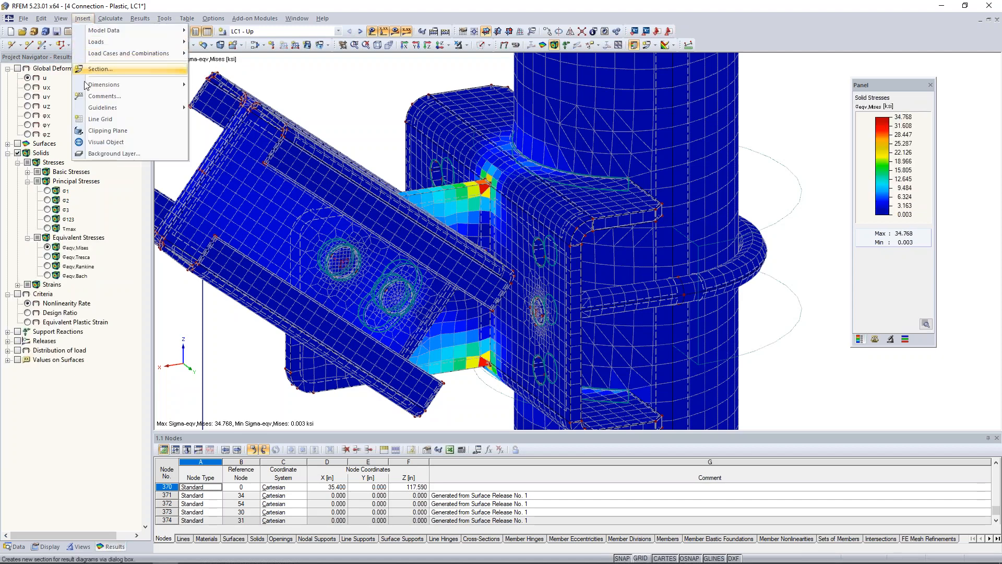
pyautogui.click(95, 133)
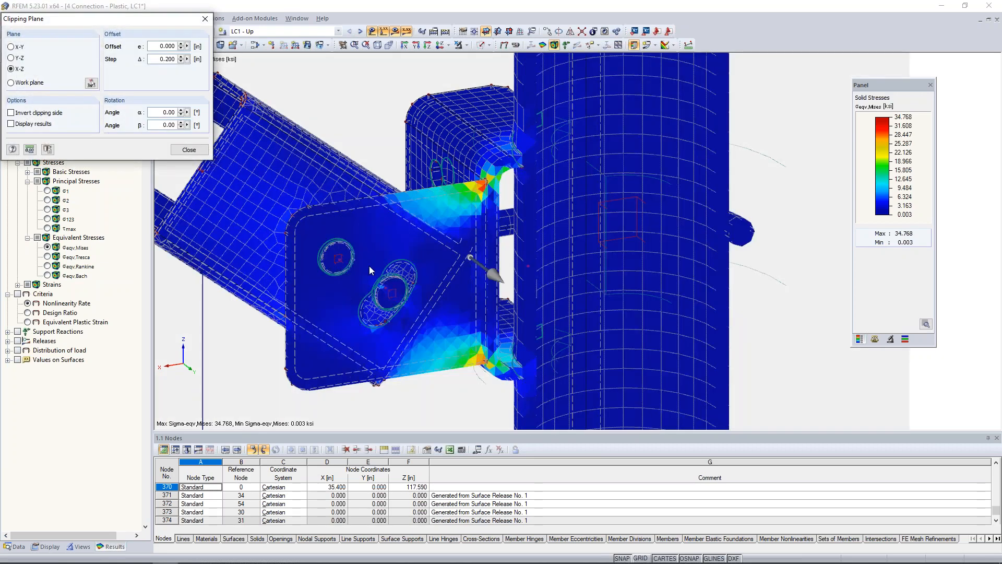
pyautogui.keyDown('ctrl'); pyautogui.moveTo(369, 267); pyautogui.dragTo(249, 205, button='middle'); pyautogui.keyUp('ctrl')
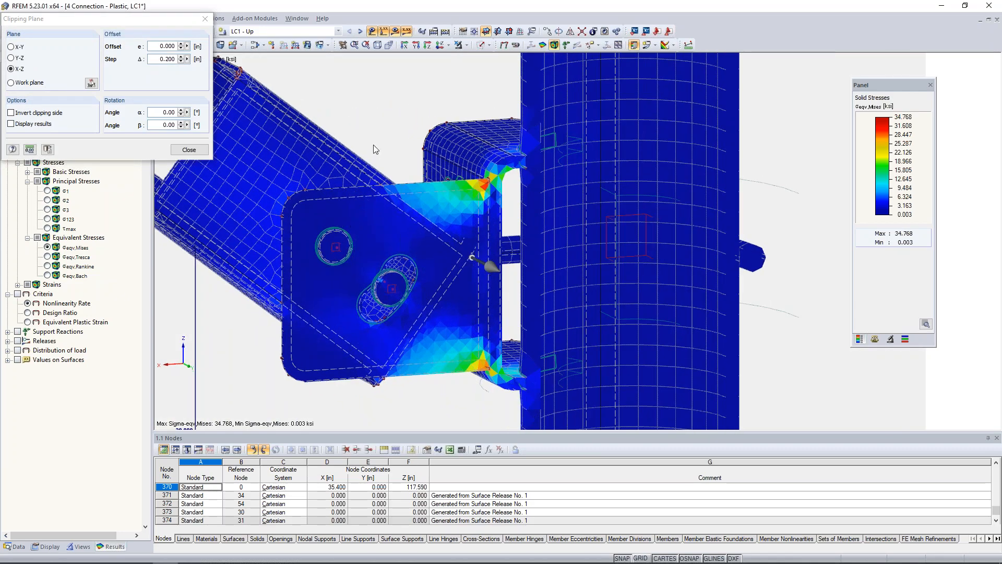
pyautogui.scroll(1, 328, 201)
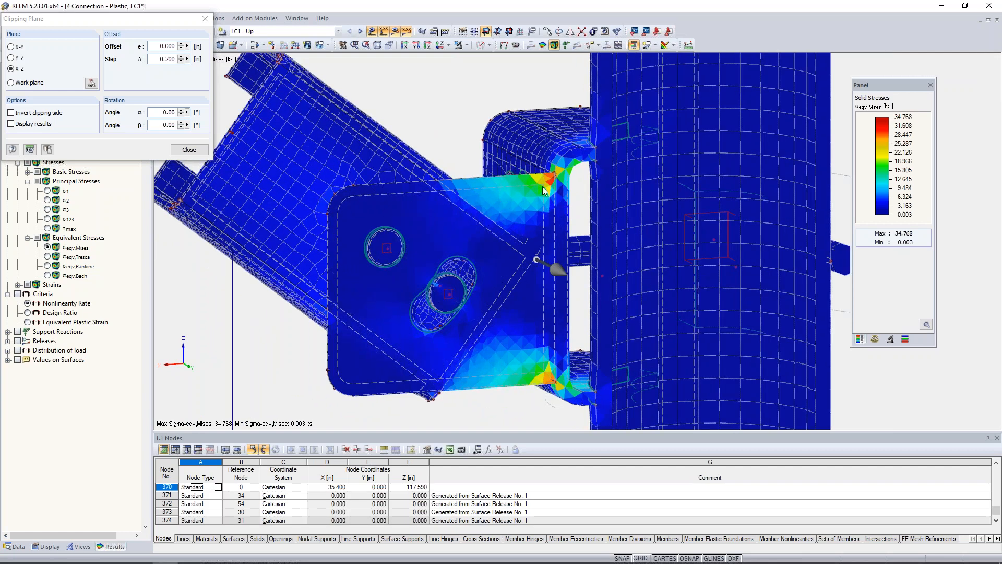
pyautogui.scroll(3, 543, 187)
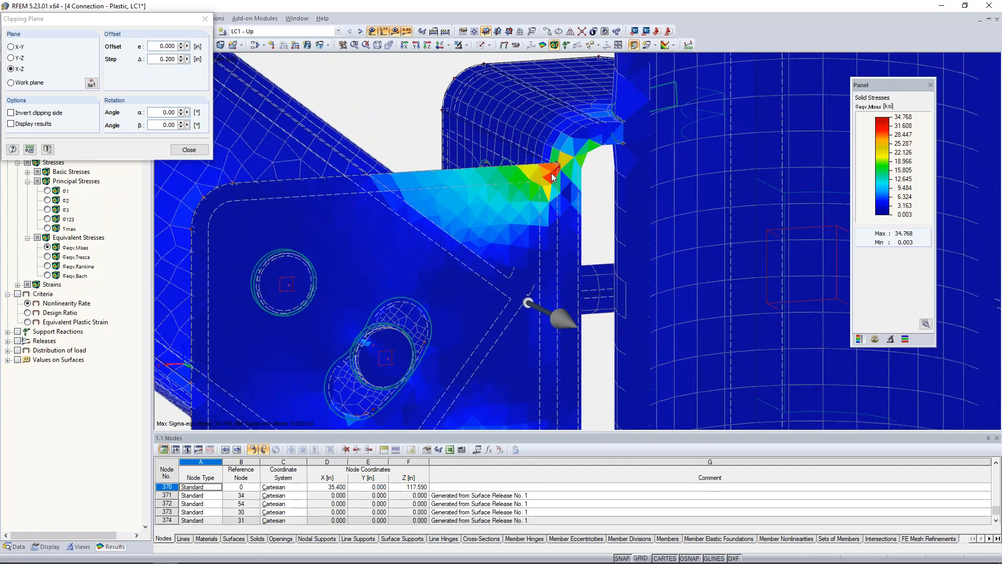
pyautogui.scroll(-2, 551, 173)
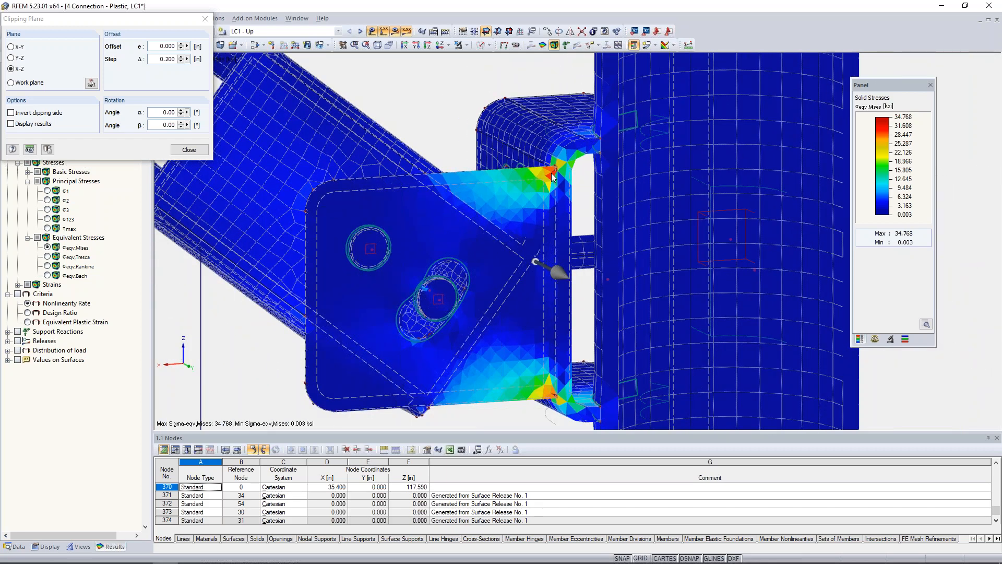
# Step: Set the clipping plane's step to 0.2 in and advance its X-Z offset to examine stresses through the gusset's thickness
pyautogui.click(156, 58)
pyautogui.write('0')
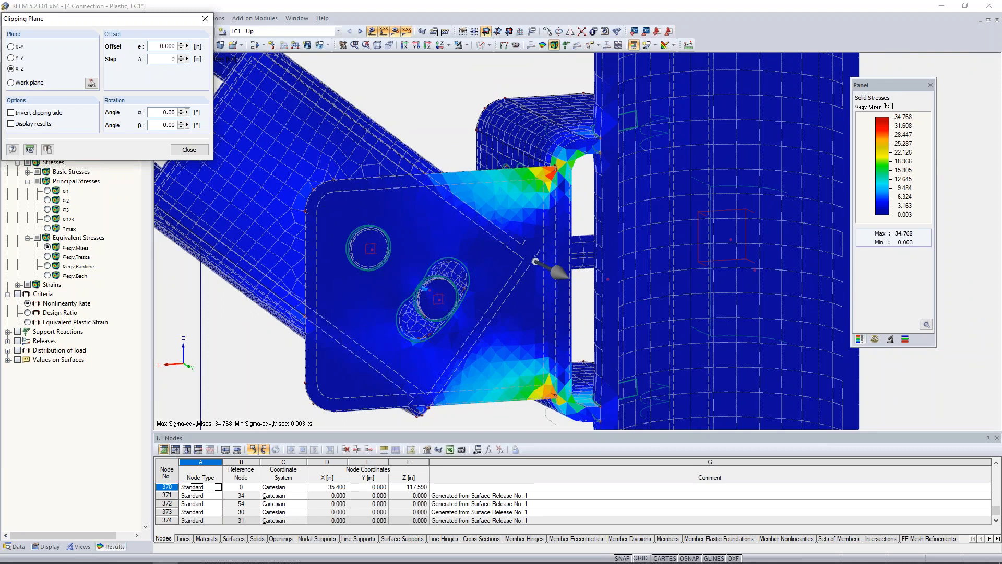
pyautogui.click(182, 45)
pyautogui.click(182, 45)
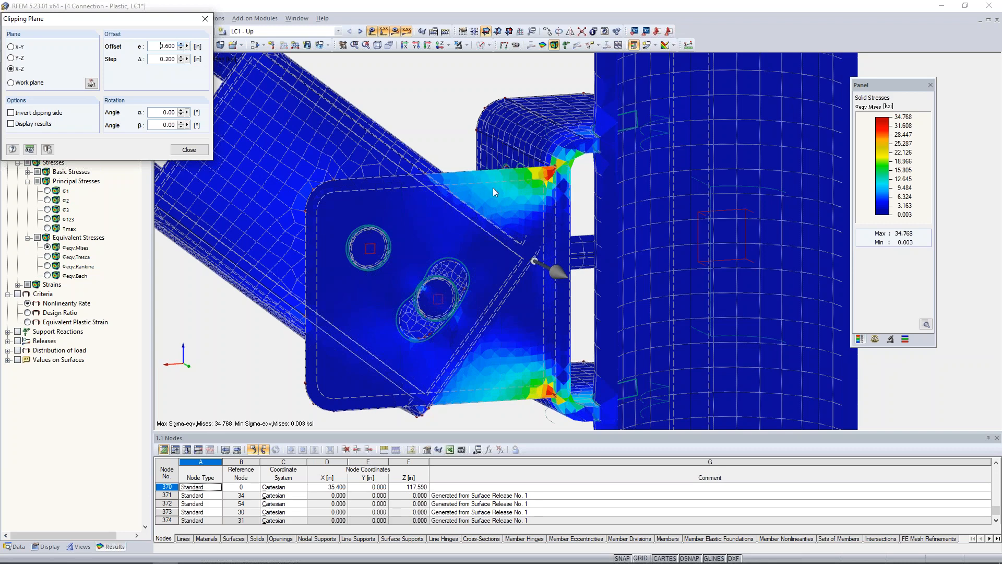
pyautogui.click(182, 45)
# Step: Orient the clipping plane to Y-Z and offset it 0.6 in to examine the stresses where the gusset meets the bent plate
pyautogui.click(11, 58)
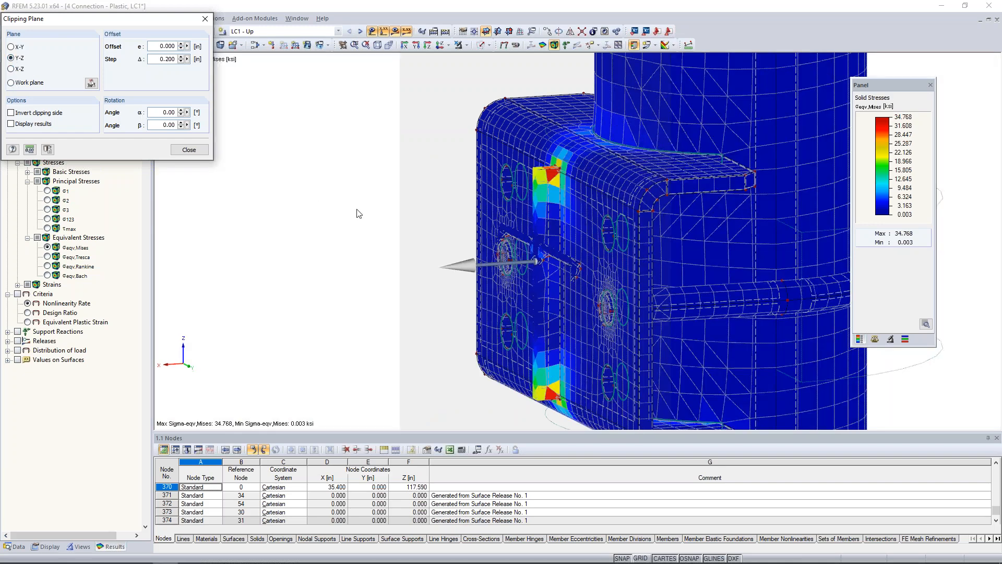
pyautogui.keyDown('ctrl'); pyautogui.moveTo(358, 214); pyautogui.dragTo(731, 235, button='middle'); pyautogui.keyUp('ctrl')
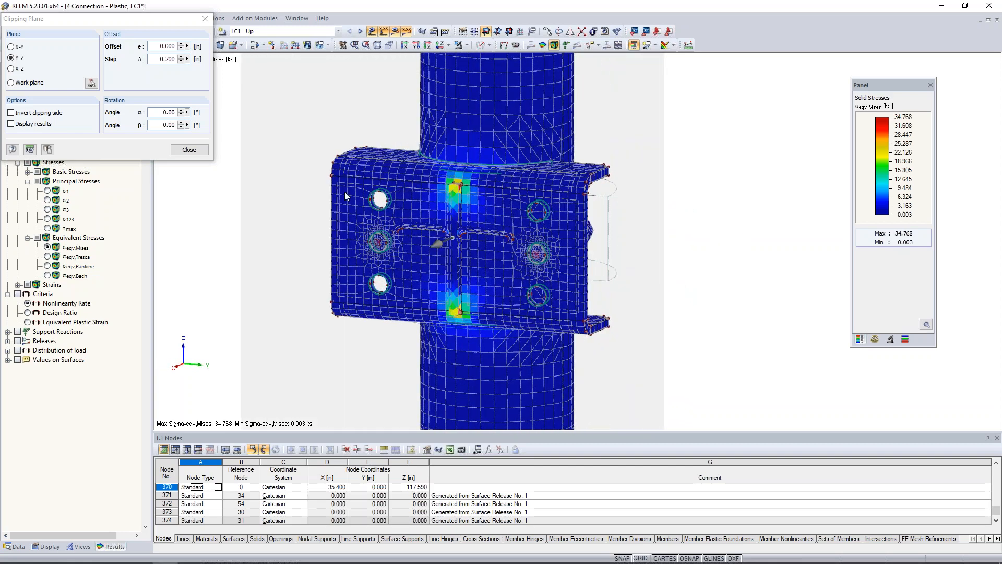
pyautogui.click(180, 43)
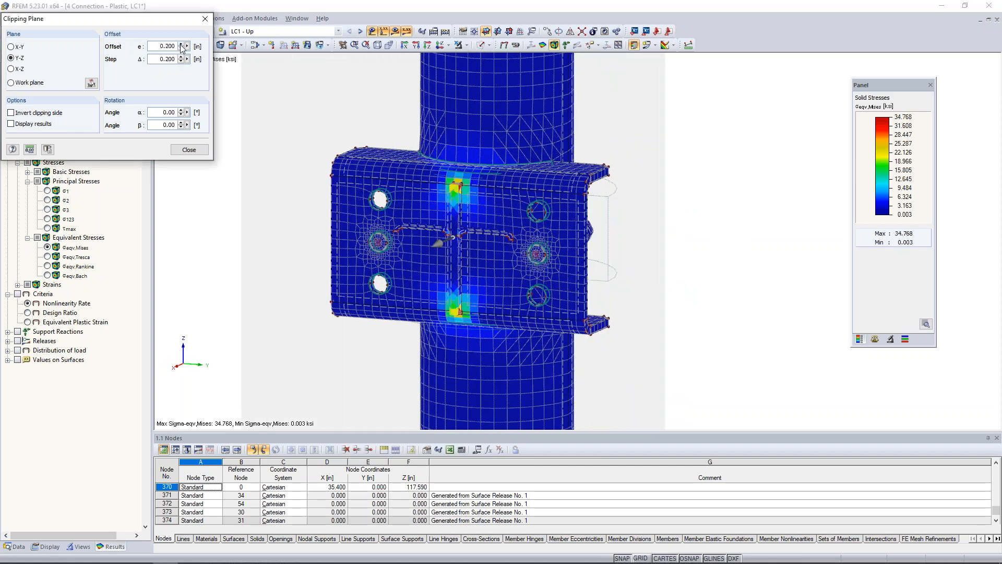
pyautogui.click(181, 44)
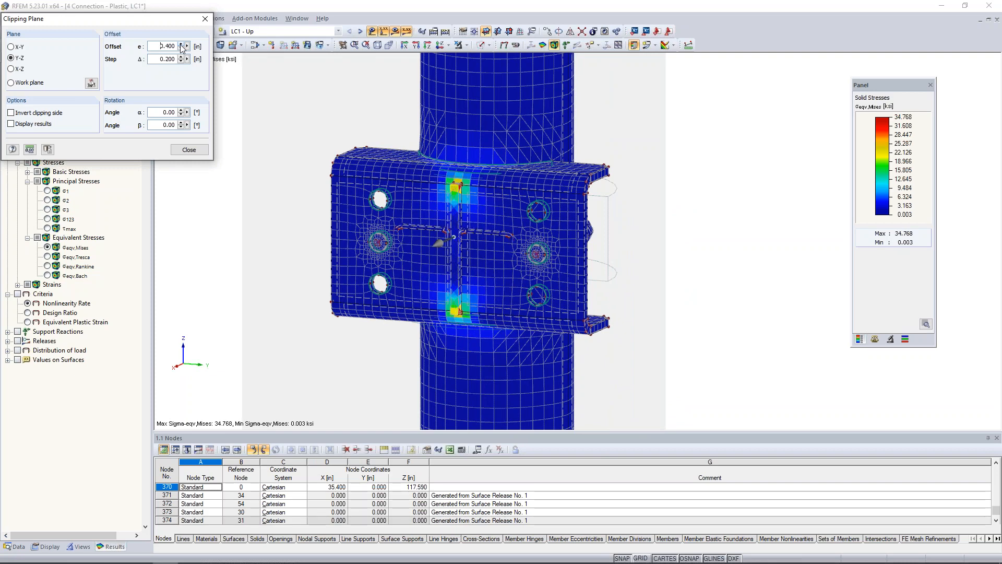
pyautogui.scroll(2, 459, 198)
pyautogui.scroll(2, 459, 200)
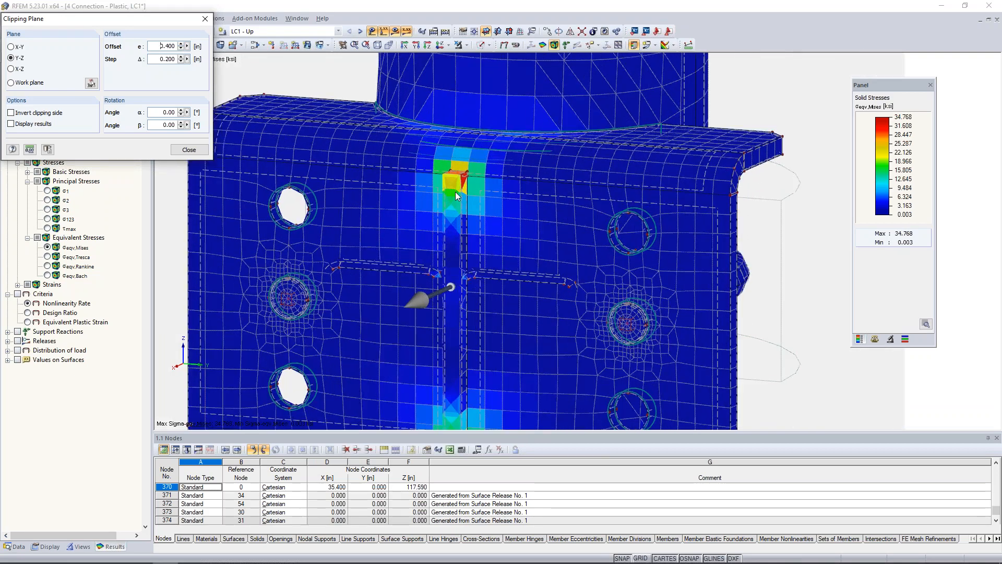
pyautogui.click(181, 45)
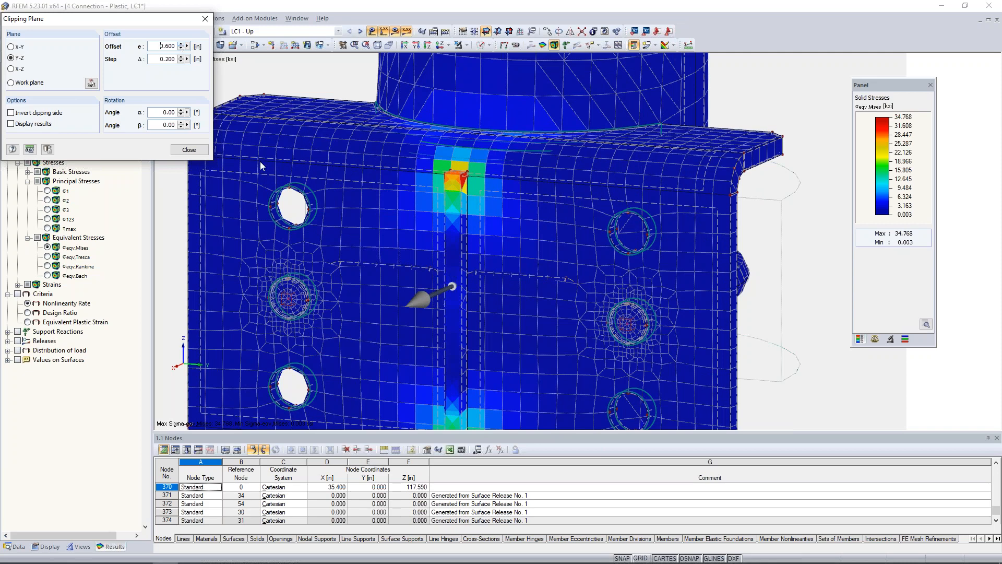
# Step: Show the Nonlinearity Rate criterion and move the Y-Z clipping plane to a 1.4 in offset to examine the upper gusset corner
pyautogui.click(18, 294)
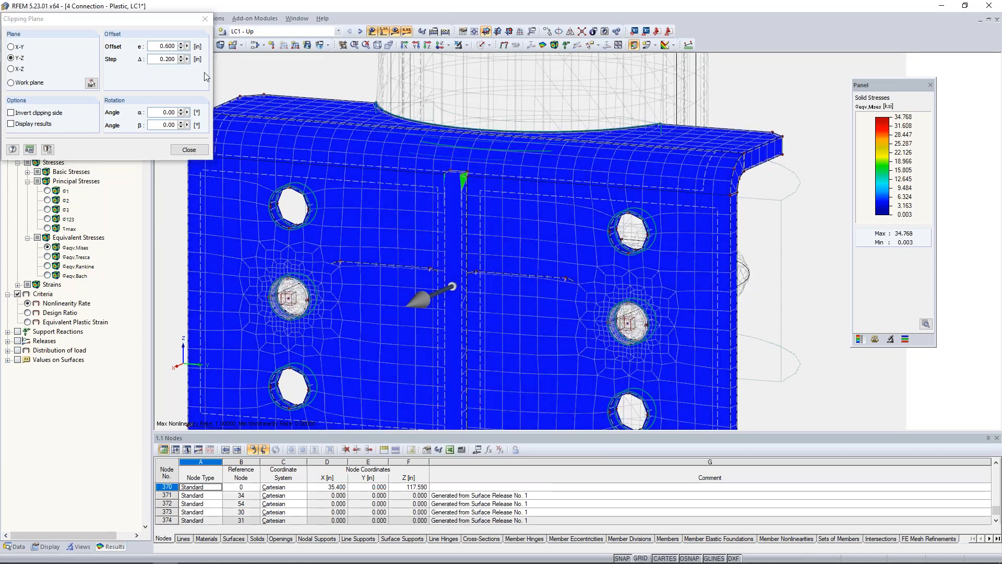
pyautogui.click(181, 44)
pyautogui.click(181, 44)
pyautogui.click(181, 44)
pyautogui.scroll(5, 461, 175)
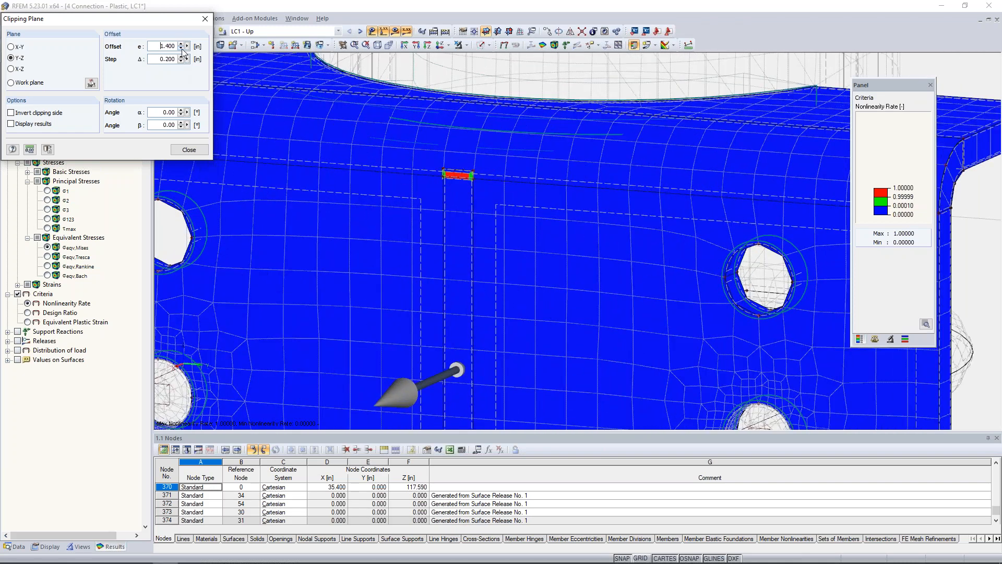
# Step: Return to the von Mises stresses and invert the clipping side to examine the cut gusset from the pipe side
pyautogui.click(48, 248)
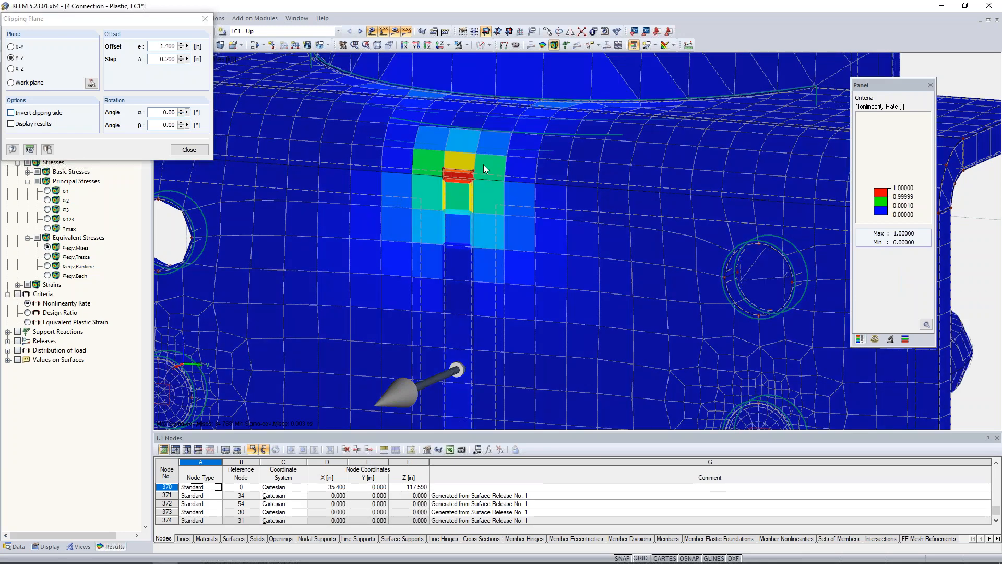
pyautogui.scroll(-8, 515, 183)
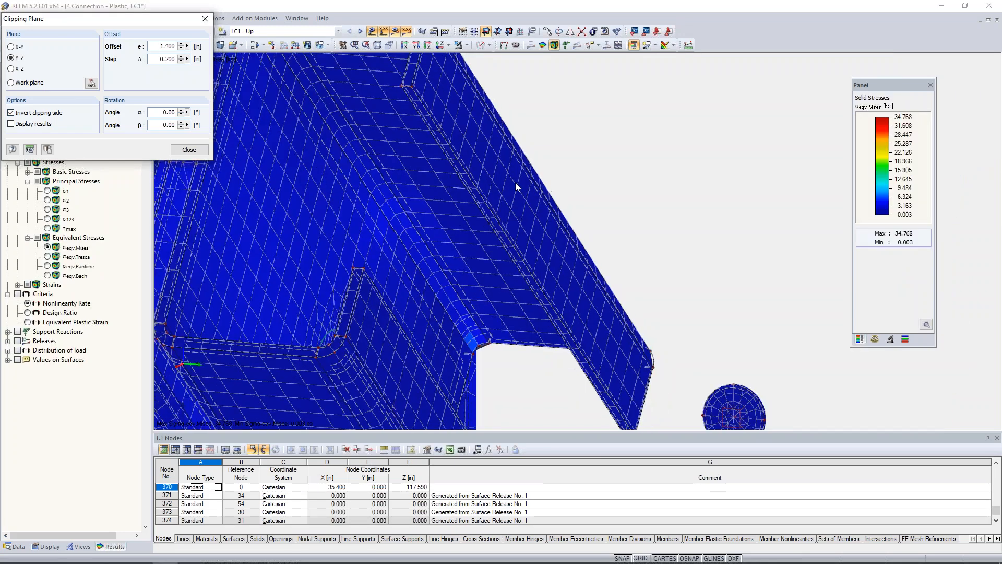
pyautogui.scroll(-2, 516, 186)
pyautogui.keyDown('ctrl'); pyautogui.moveTo(579, 227); pyautogui.dragTo(318, 292, button='middle'); pyautogui.keyUp('ctrl')
pyautogui.keyDown('ctrl'); pyautogui.moveTo(634, 263); pyautogui.dragTo(490, 296, button='middle'); pyautogui.keyUp('ctrl')
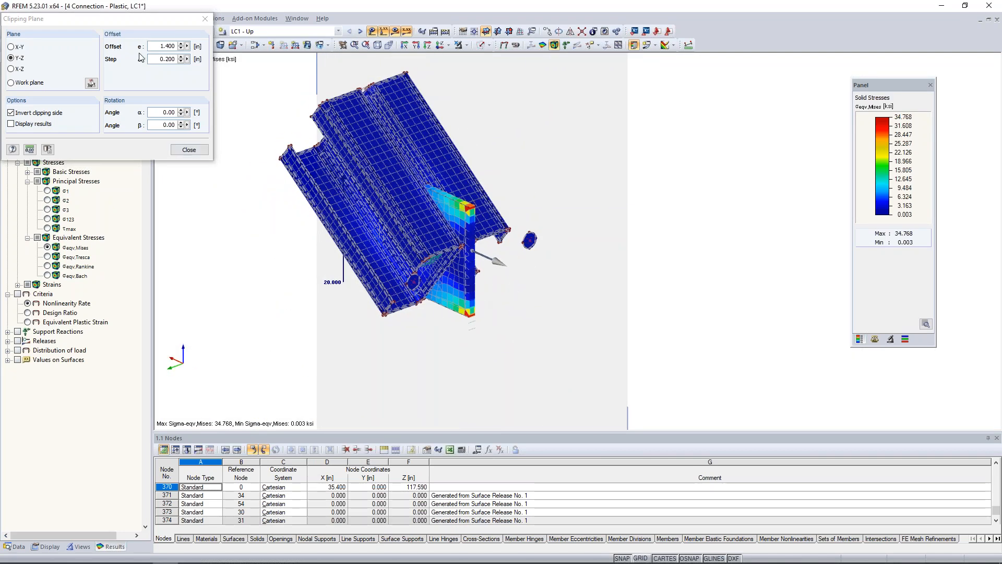
# Step: Close the clipping plane settings and view the von Mises stresses on the entire unclipped connection
pyautogui.click(189, 150)
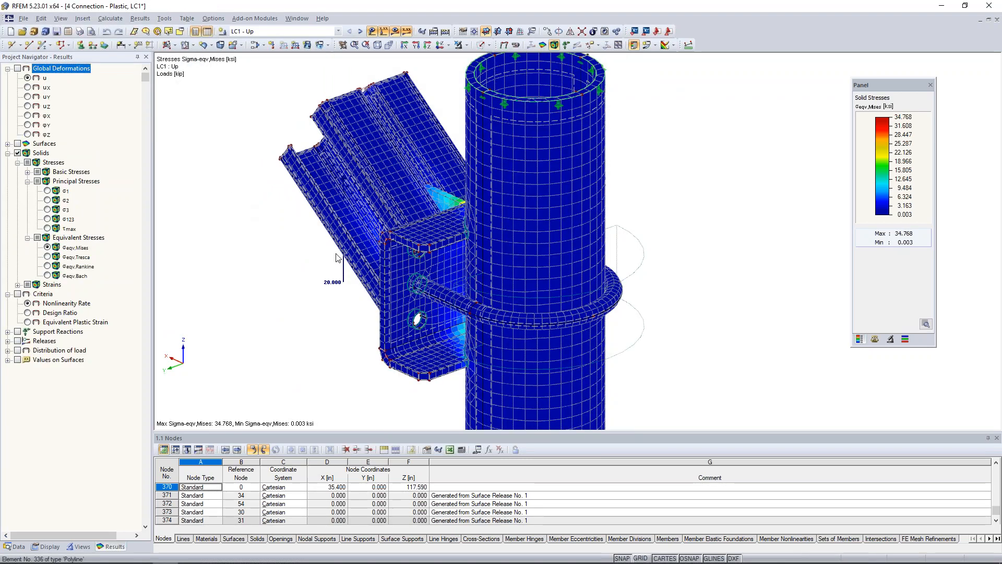
pyautogui.keyDown('ctrl'); pyautogui.moveTo(337, 257); pyautogui.dragTo(645, 236, button='middle'); pyautogui.keyUp('ctrl')
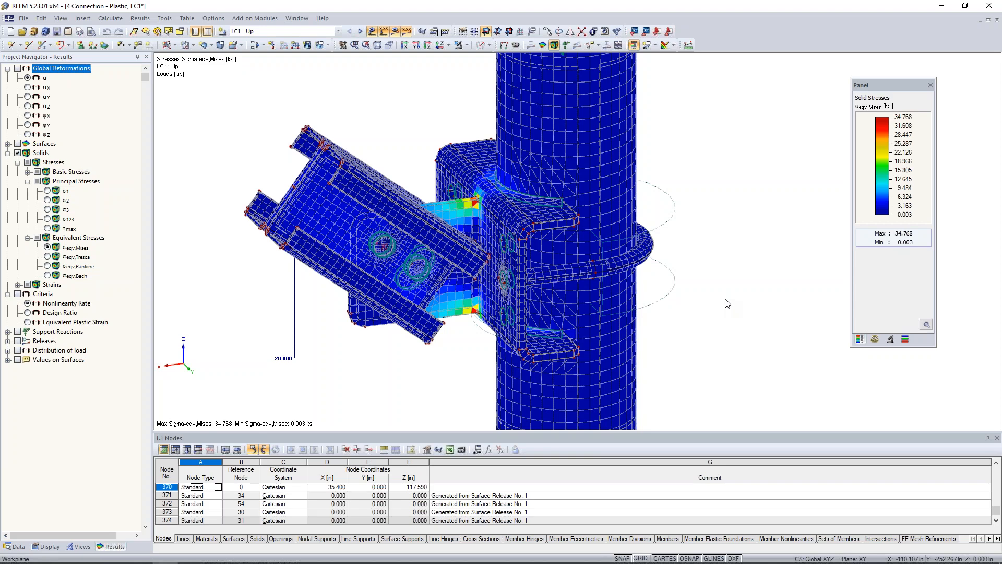
pyautogui.scroll(-2, 727, 302)
pyautogui.moveTo(741, 290); pyautogui.dragTo(654, 292, button='middle')
pyautogui.scroll(-2, 653, 293)
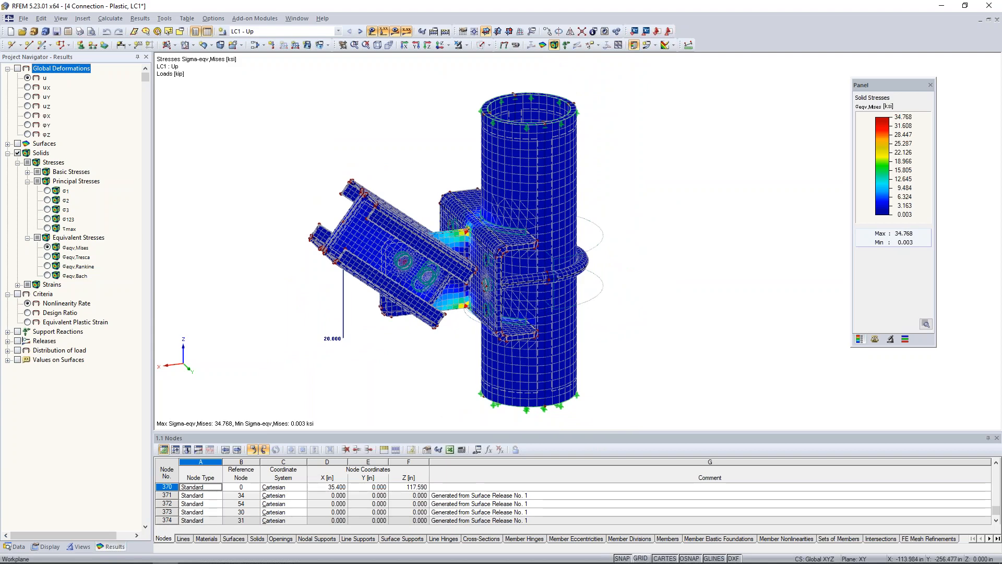
pyautogui.moveTo(637, 275)
pyautogui.mouseDown(button='middle')
pyautogui.moveTo(662, 276)
pyautogui.moveTo(645, 270)
pyautogui.mouseUp(button='middle')
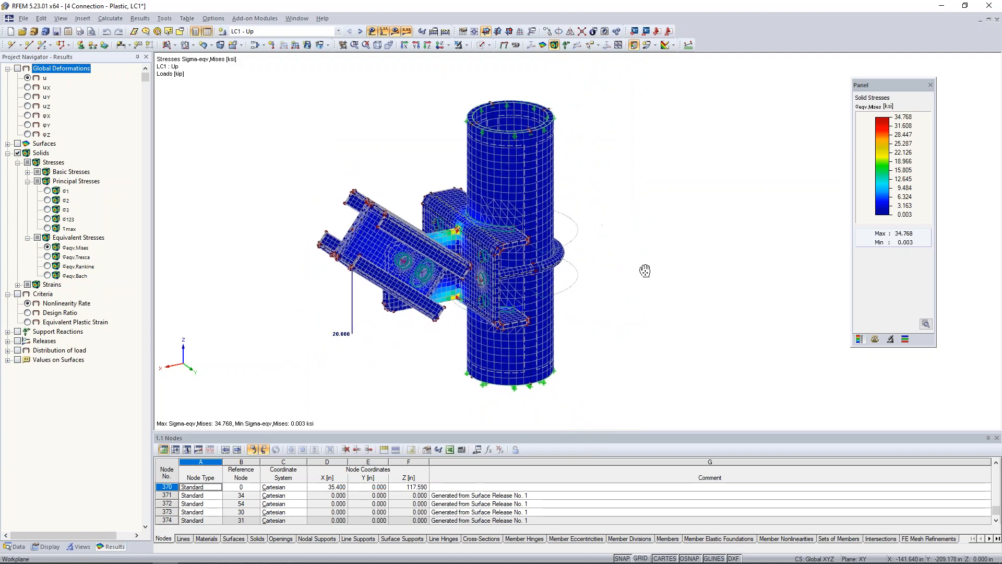
# Step: Hide the results and display the model as solid transparent
pyautogui.click(394, 32)
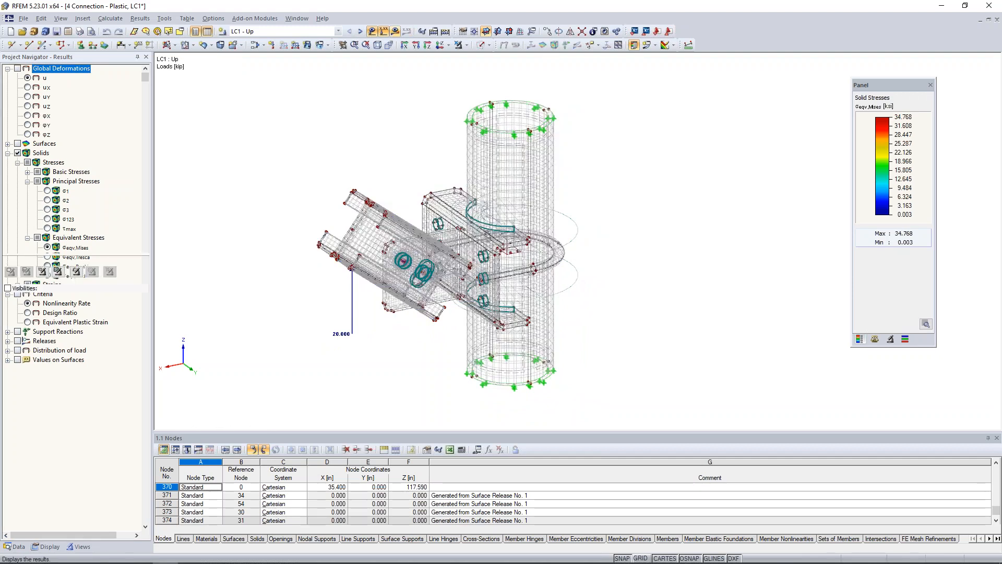
pyautogui.click(489, 45)
pyautogui.click(497, 81)
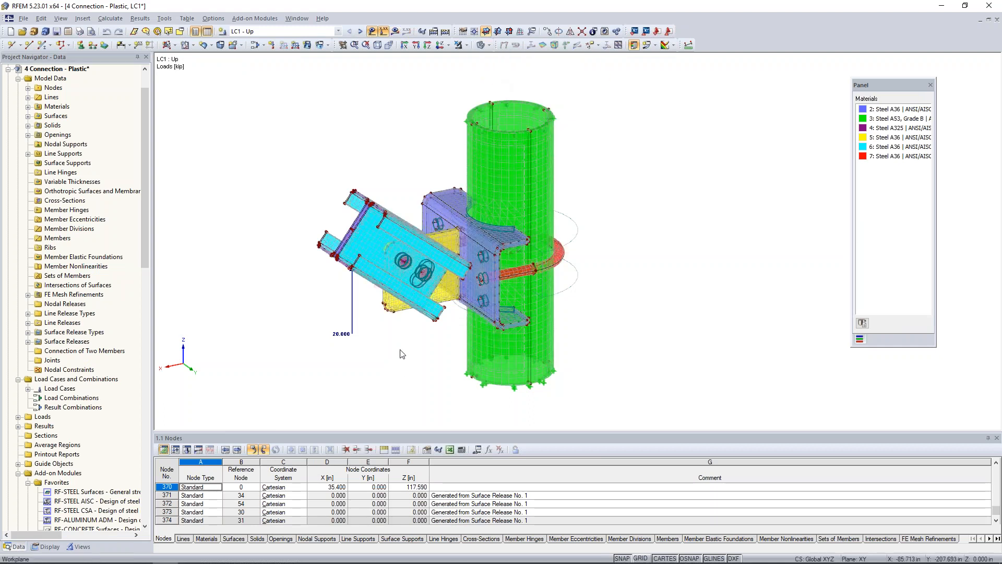
# Step: Change the solid type of channel solid 13, on the positive Y side of the gusset, to Null
pyautogui.scroll(2, 393, 354)
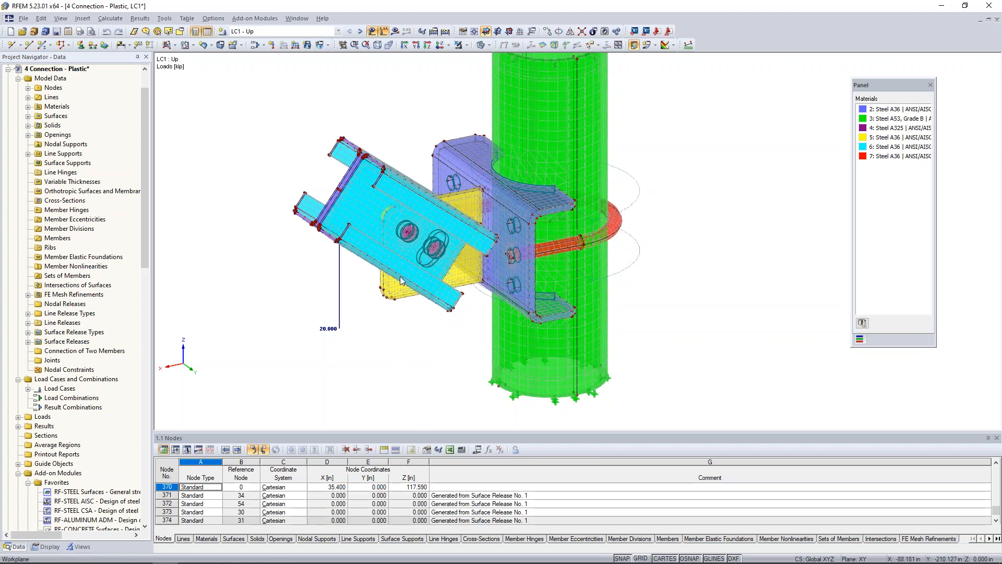
pyautogui.keyDown('ctrl'); pyautogui.moveTo(388, 360); pyautogui.dragTo(407, 354, button='middle'); pyautogui.keyUp('ctrl')
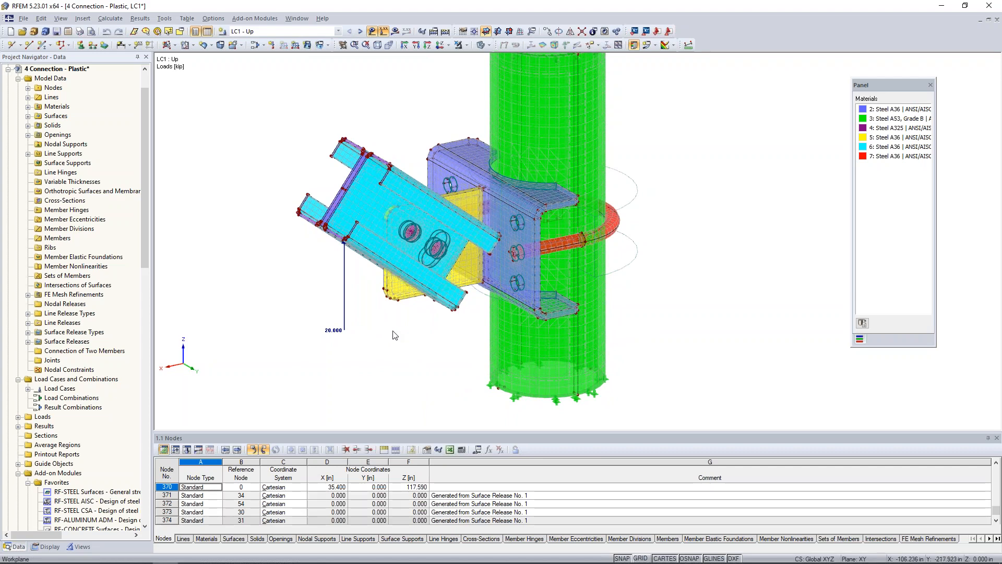
pyautogui.keyDown('ctrl'); pyautogui.moveTo(393, 332); pyautogui.dragTo(654, 358, button='middle'); pyautogui.keyUp('ctrl')
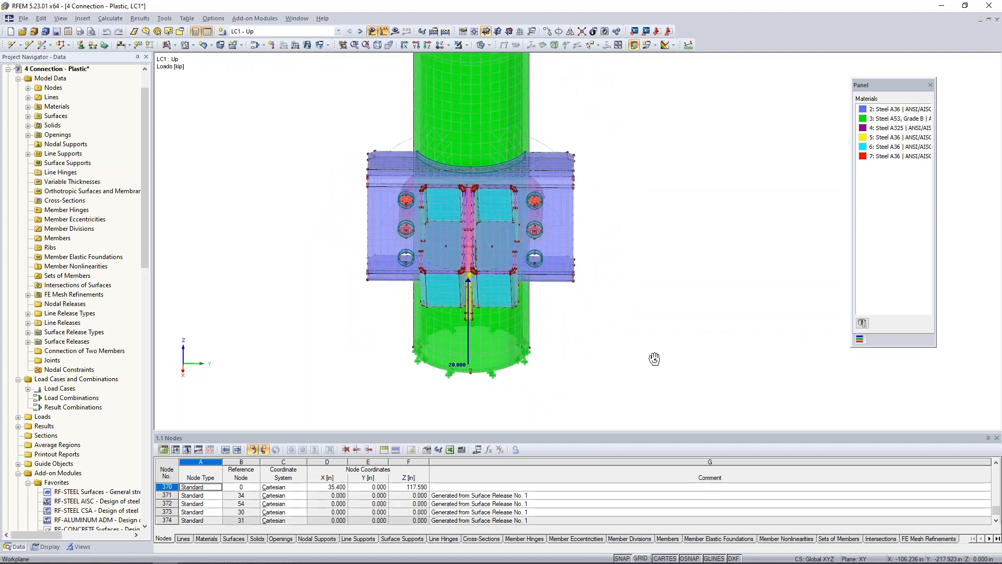
pyautogui.doubleClick(494, 245)
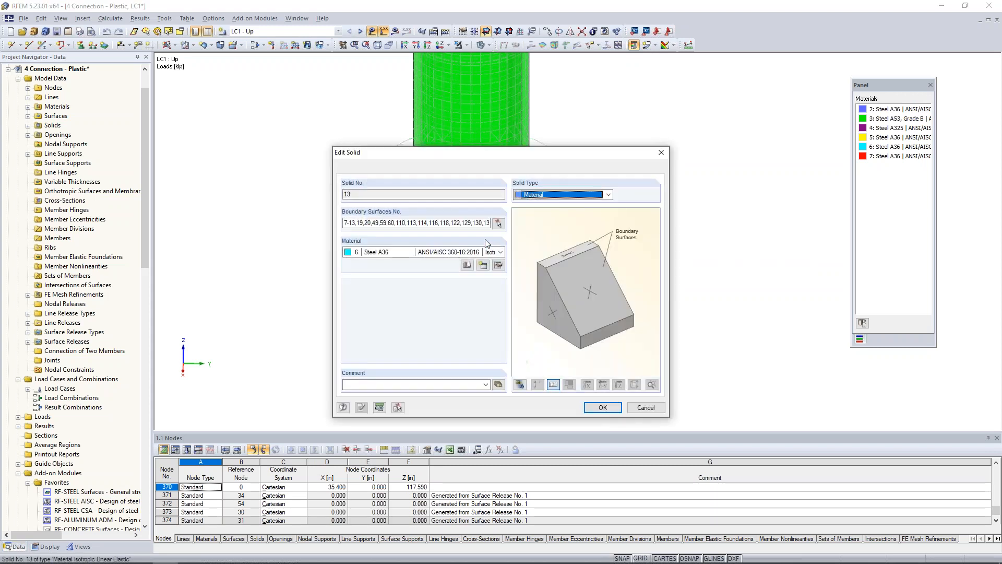
pyautogui.click(549, 197)
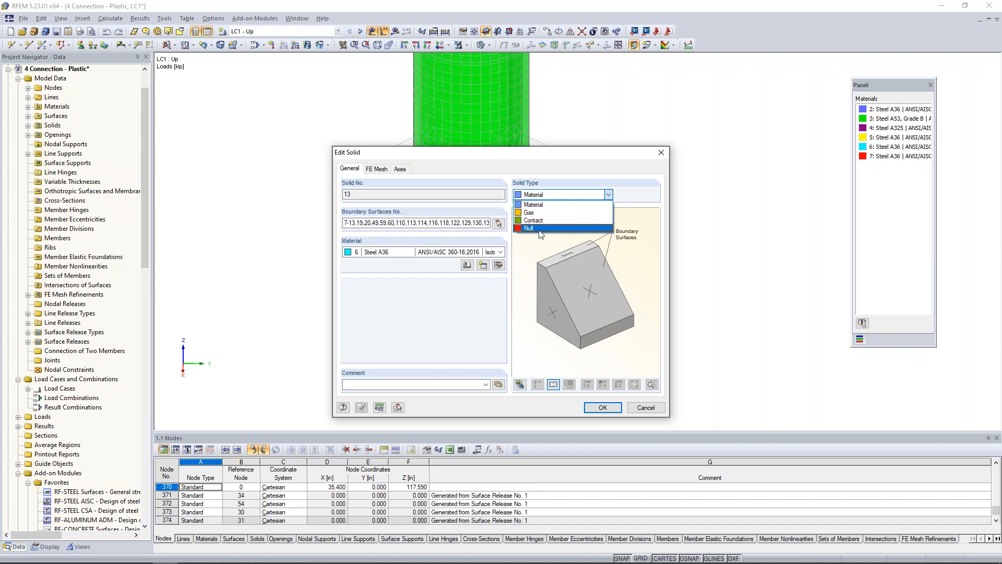
pyautogui.click(540, 229)
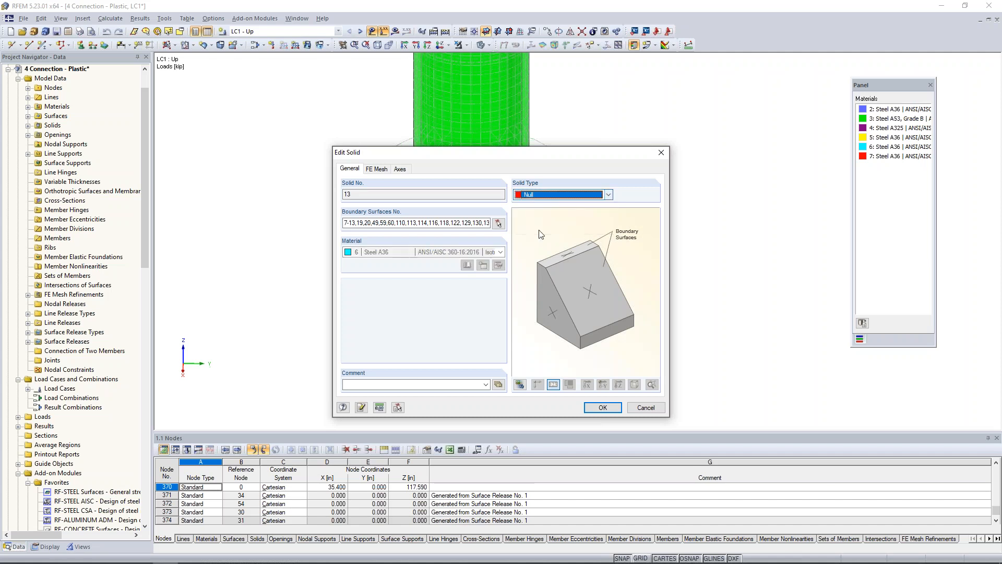
pyautogui.click(602, 408)
pyautogui.click(478, 308)
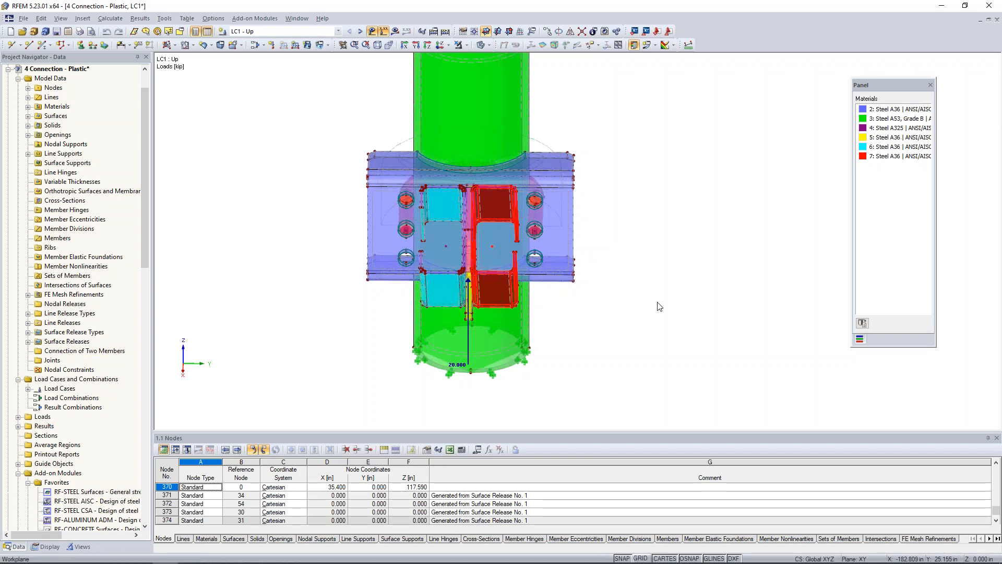
pyautogui.keyDown('ctrl'); pyautogui.moveTo(532, 303); pyautogui.dragTo(365, 246, button='middle'); pyautogui.keyUp('ctrl')
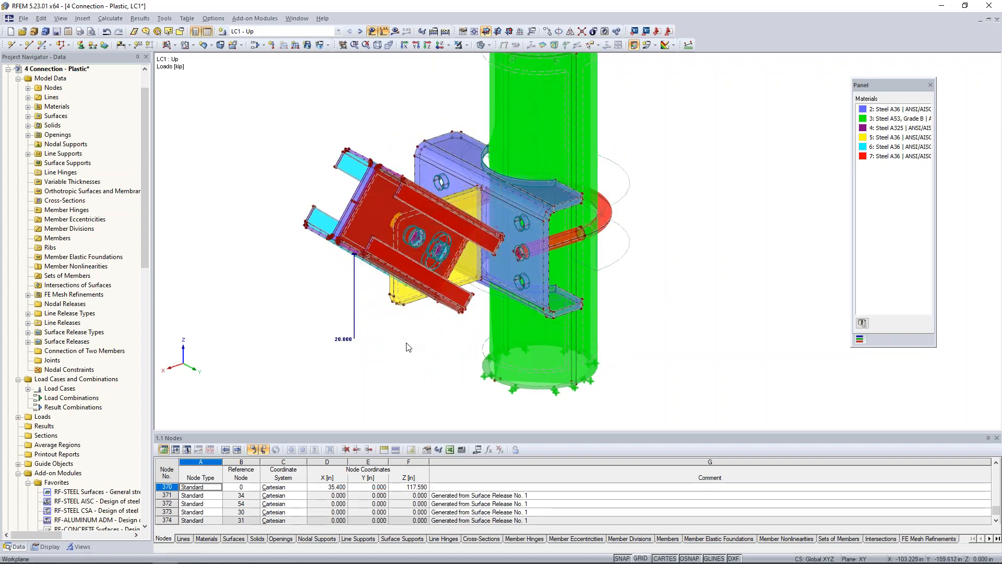
pyautogui.moveTo(408, 347); pyautogui.dragTo(470, 371, button='middle')
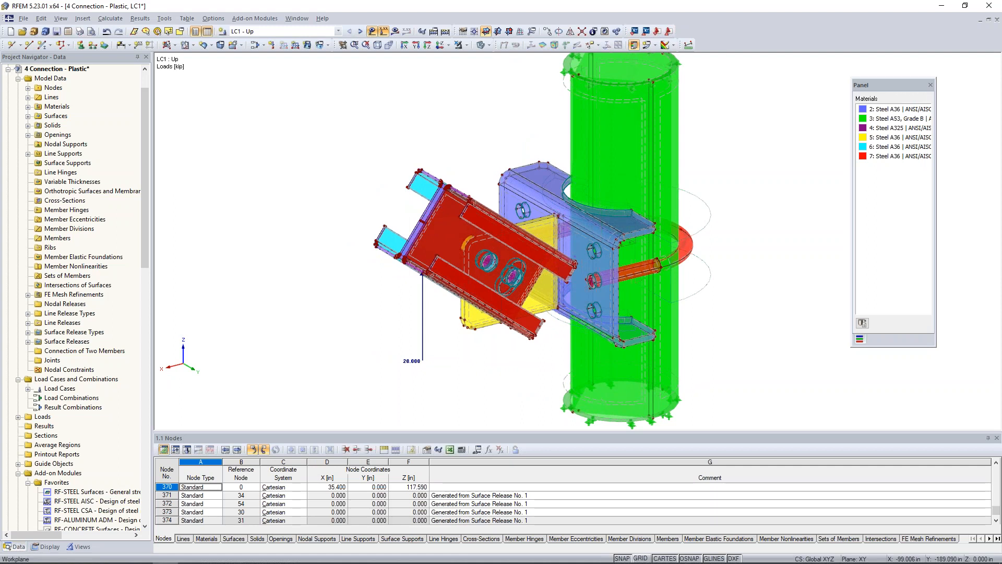
# Step: Isolate the objects at the loaded free end of the two channels and hide the loads
pyautogui.keyDown('ctrl'); pyautogui.moveTo(489, 365); pyautogui.dragTo(347, 167, button='middle'); pyautogui.keyUp('ctrl')
pyautogui.moveTo(321, 109); pyautogui.dragTo(436, 230)
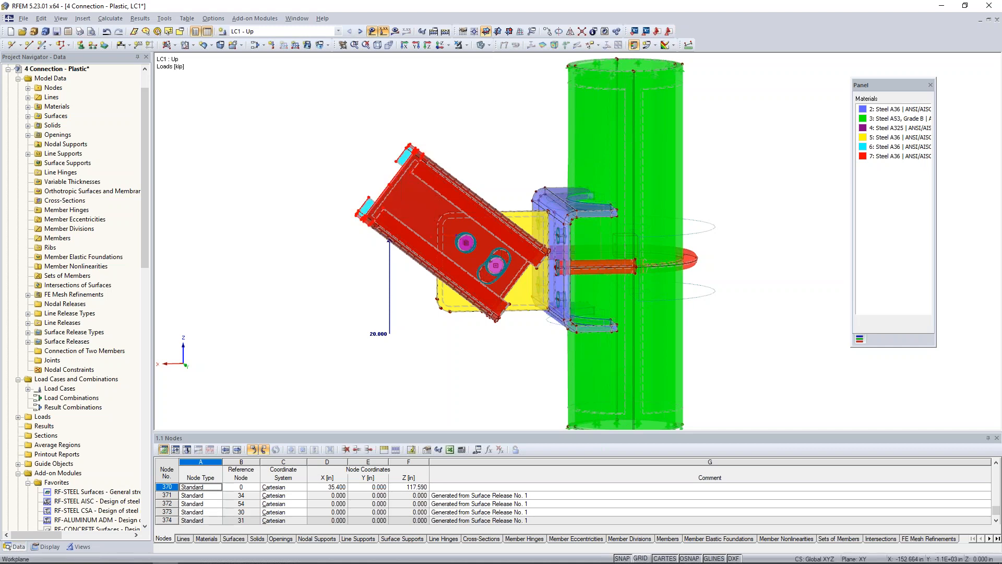
pyautogui.click(466, 46)
pyautogui.click(472, 59)
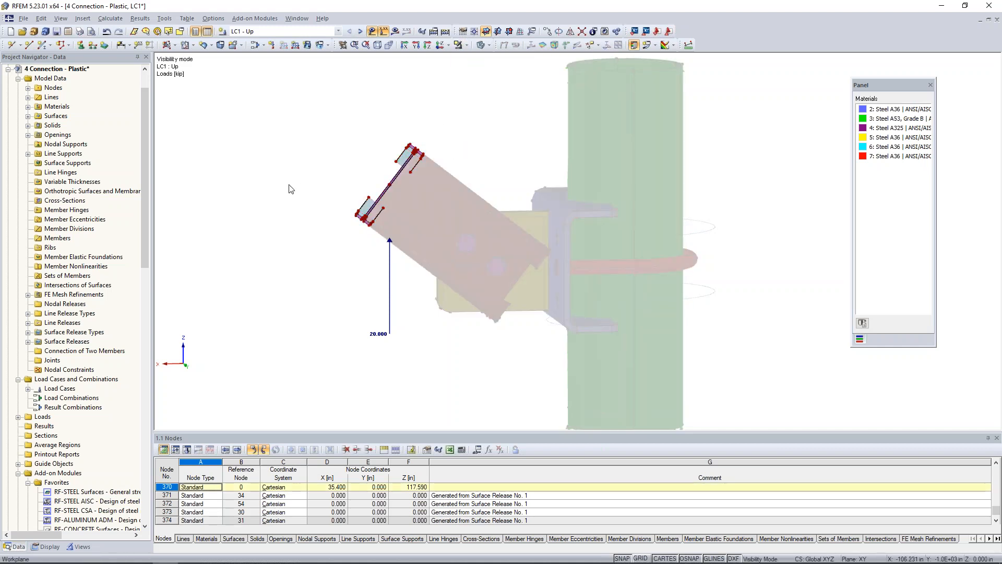
pyautogui.keyDown('ctrl'); pyautogui.moveTo(320, 202); pyautogui.dragTo(457, 290, button='middle'); pyautogui.keyUp('ctrl')
pyautogui.click(371, 33)
pyautogui.scroll(4, 457, 290)
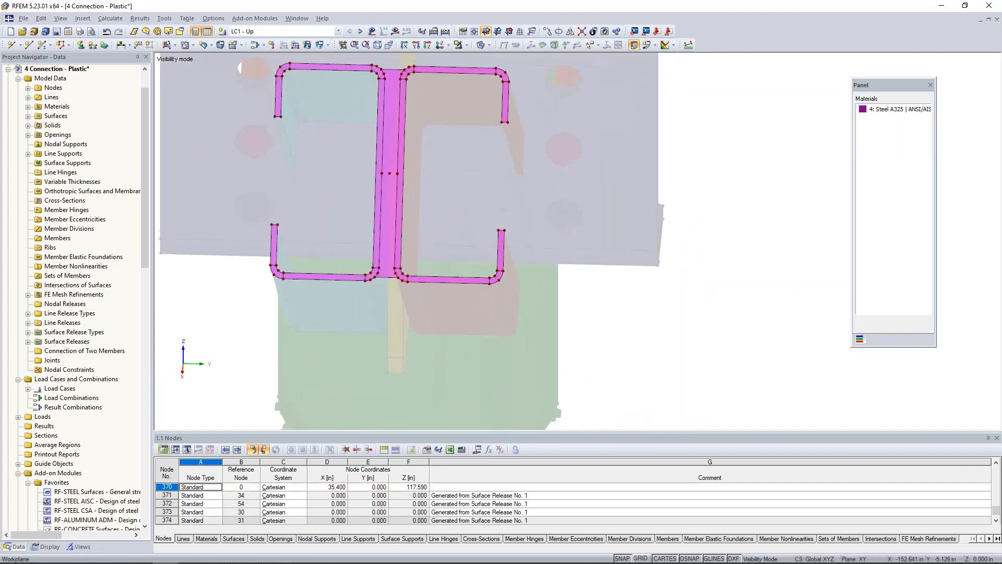
# Step: Set the stiffness of the rigid end surfaces on the positive Y channel and in the gap between the channels to Null
pyautogui.scroll(-1, 477, 297)
pyautogui.moveTo(559, 320); pyautogui.dragTo(397, 65)
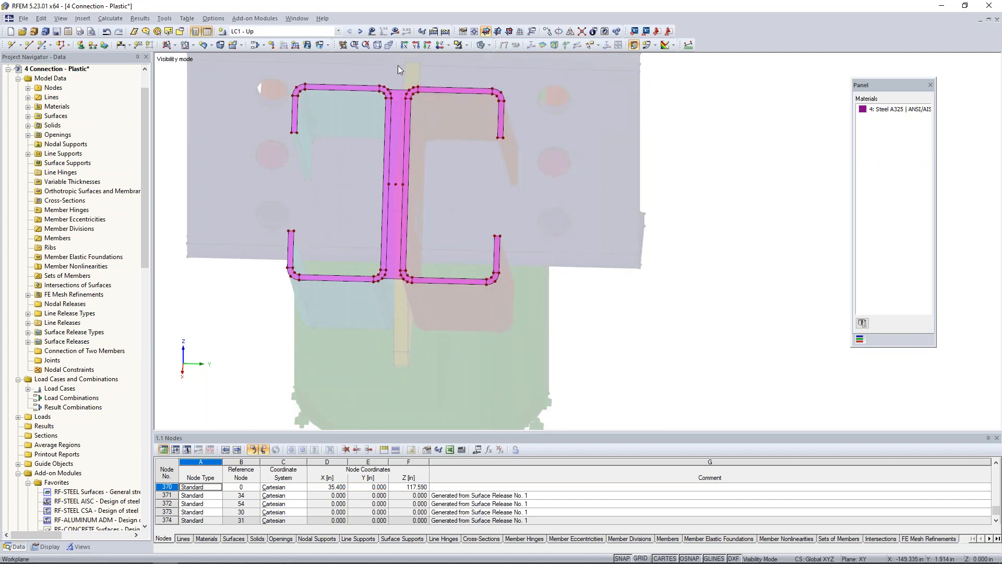
pyautogui.doubleClick(400, 92)
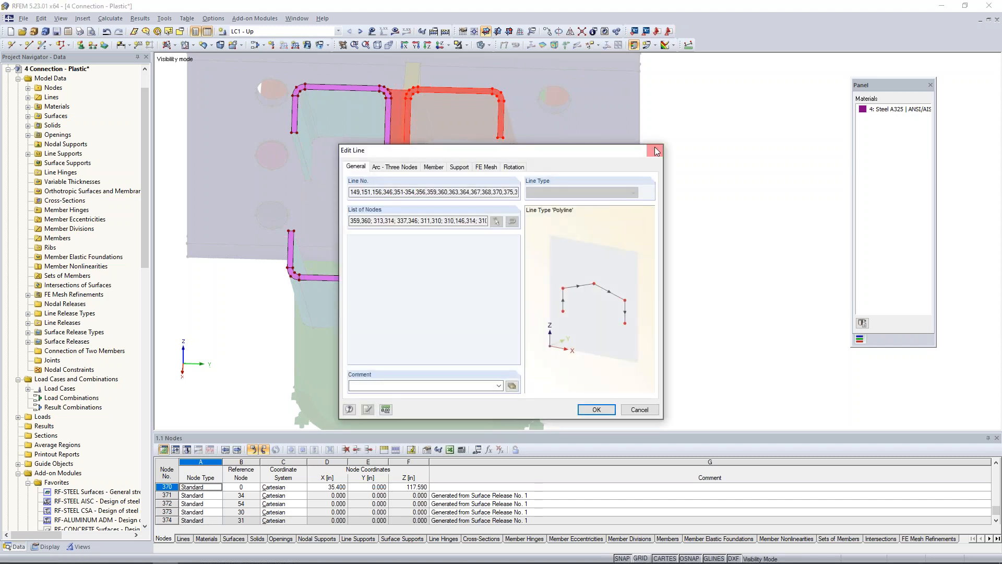
pyautogui.click(656, 151)
pyautogui.rightClick(399, 96)
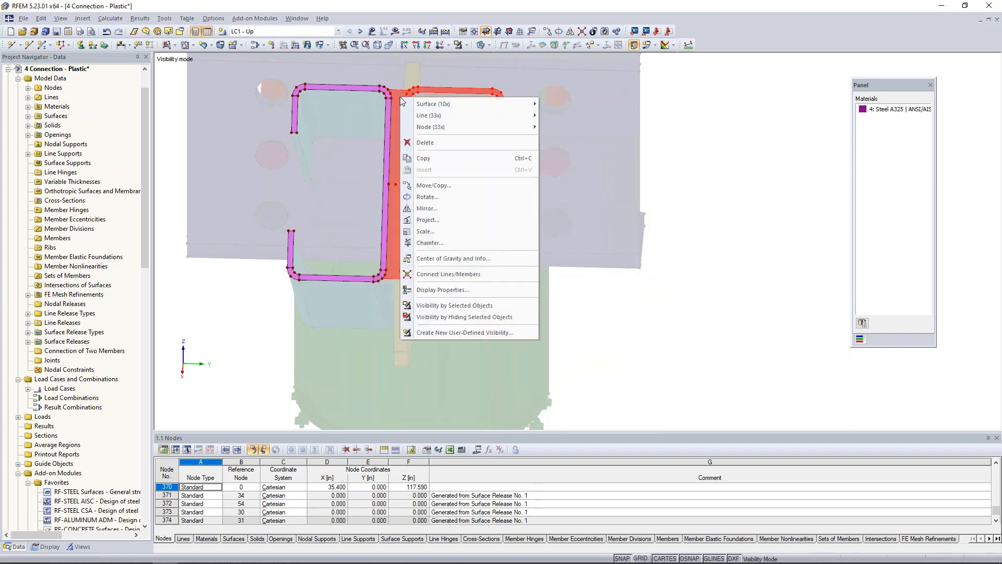
pyautogui.moveTo(418, 106)
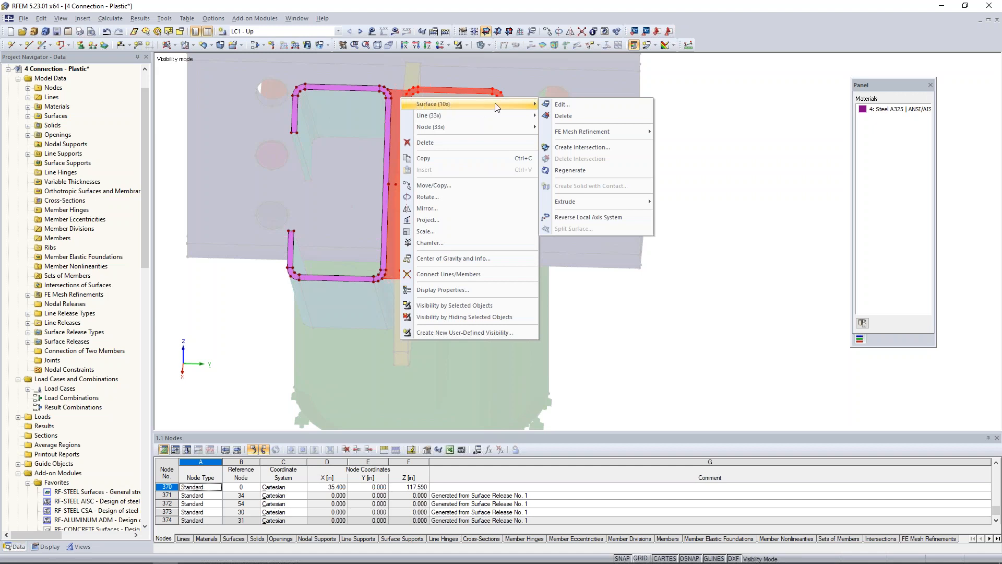
pyautogui.click(556, 104)
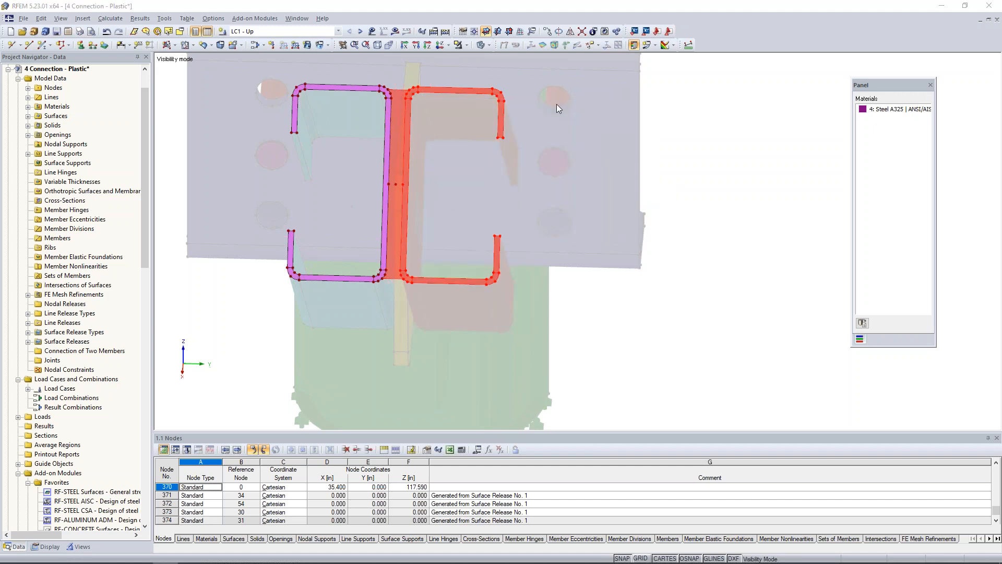
pyautogui.click(584, 208)
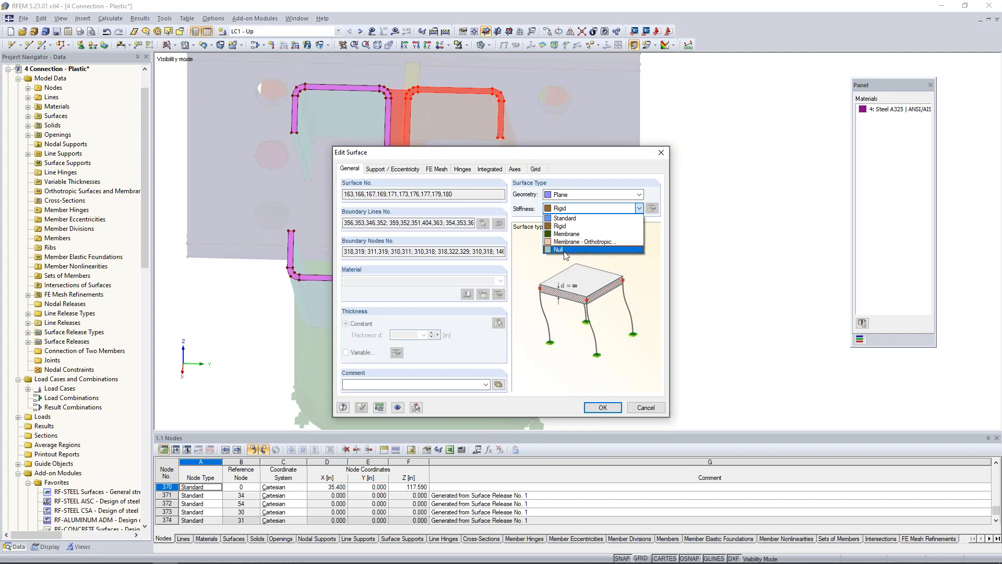
pyautogui.click(559, 250)
pyautogui.click(600, 407)
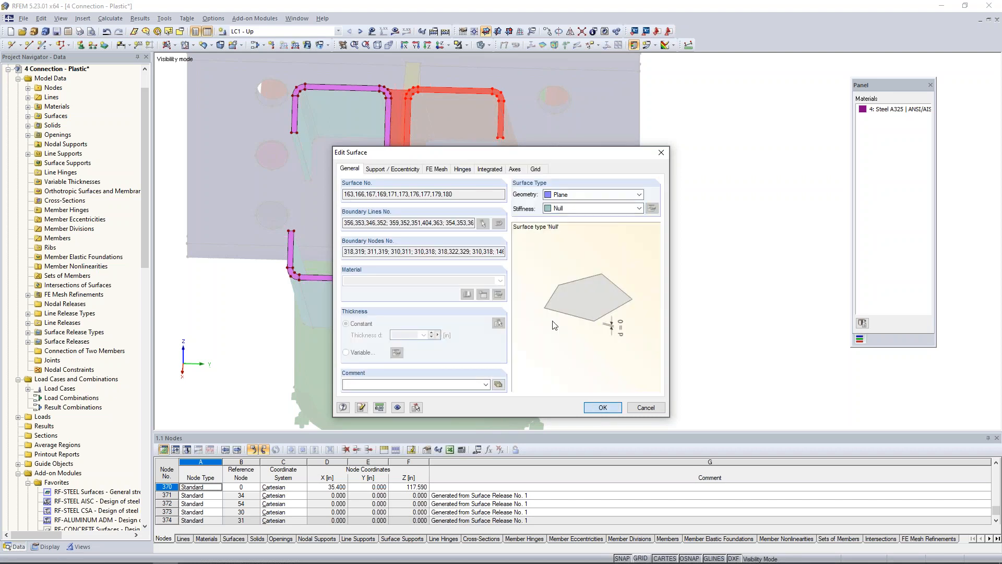
# Step: Show the loads and move the LC1 - Up nodal load onto the web node of the remaining channel's end
pyautogui.keyDown('ctrl'); pyautogui.moveTo(558, 291); pyautogui.dragTo(522, 276, button='middle'); pyautogui.keyUp('ctrl')
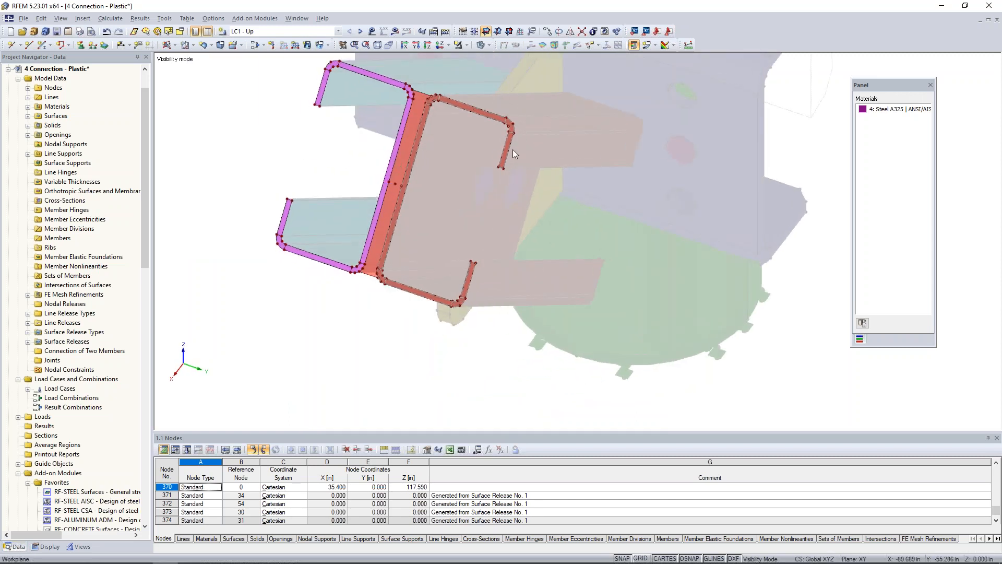
pyautogui.click(372, 31)
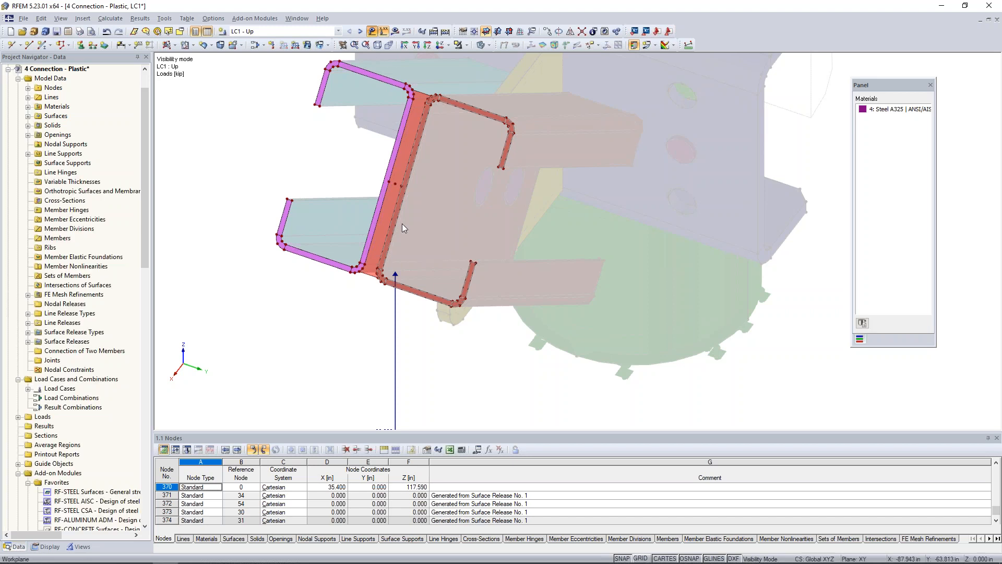
pyautogui.keyDown('ctrl'); pyautogui.moveTo(397, 340); pyautogui.dragTo(401, 344, button='middle'); pyautogui.keyUp('ctrl')
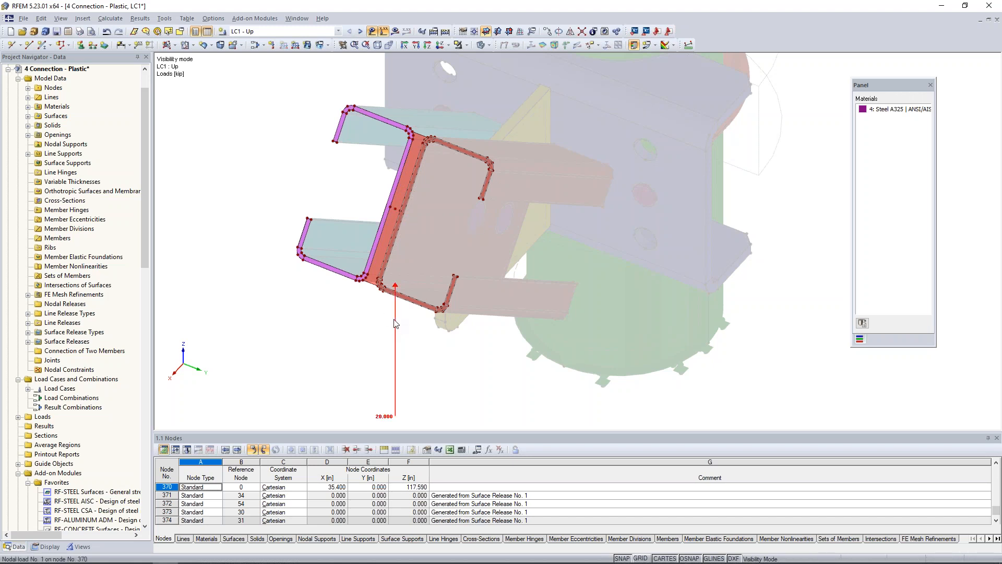
pyautogui.moveTo(395, 325); pyautogui.dragTo(391, 210)
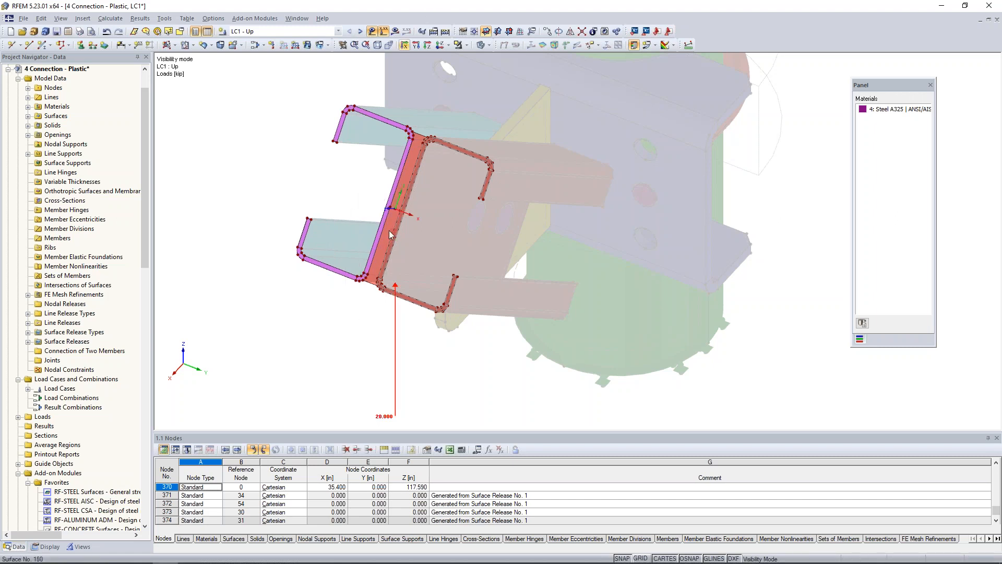
pyautogui.scroll(2, 387, 221)
pyautogui.scroll(2, 386, 214)
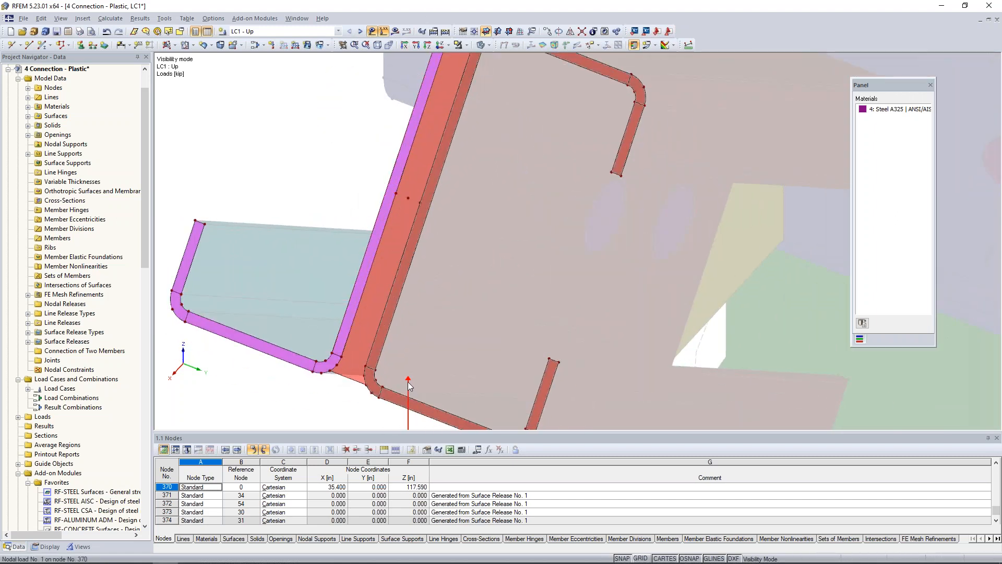
pyautogui.click(396, 193)
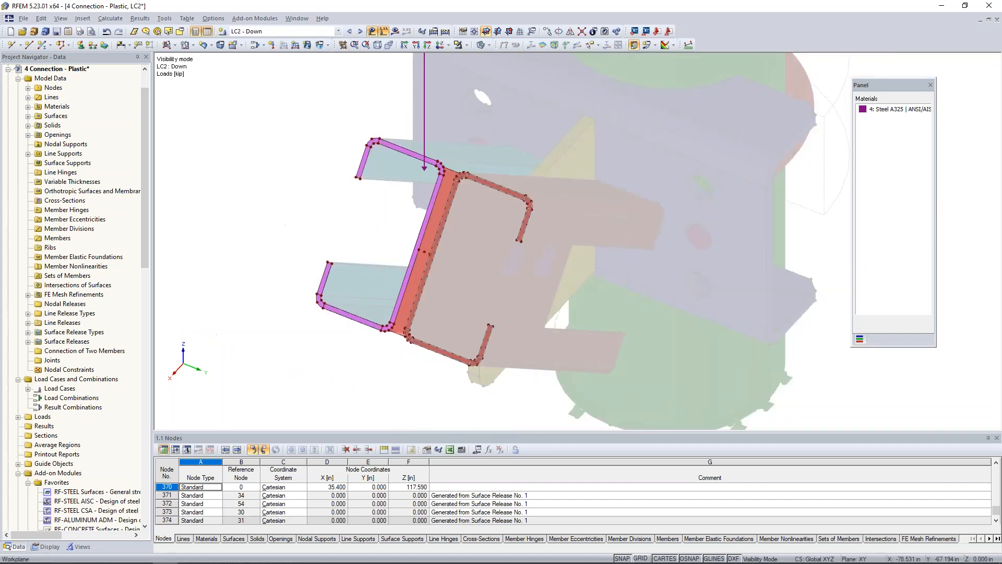
# Step: For load case LC2 - Down, move the nodal load onto the web node of the remaining channel's end
pyautogui.scroll(1, 406, 235)
pyautogui.moveTo(407, 228); pyautogui.dragTo(386, 270, button='middle')
pyautogui.scroll(2, 395, 254)
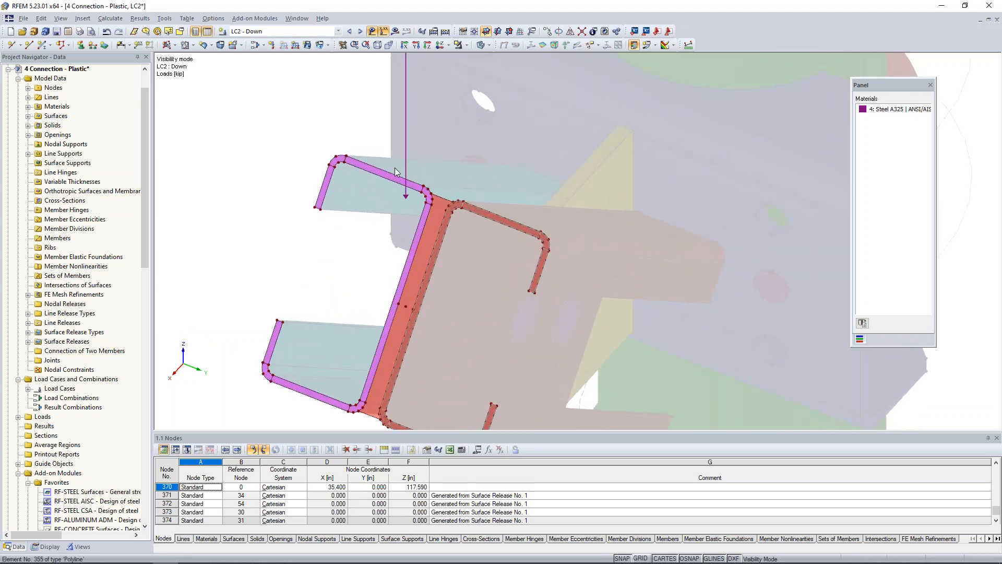
pyautogui.moveTo(407, 161); pyautogui.dragTo(396, 303)
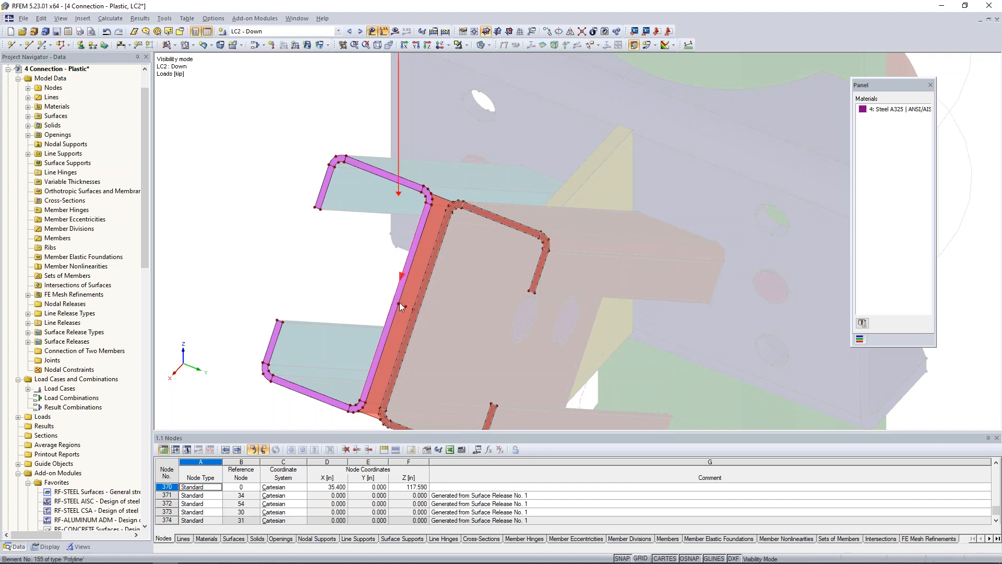
# Step: For load case LC3 - Tension, move the nodal load onto the web node of the remaining channel's end
pyautogui.scroll(-3, 399, 303)
pyautogui.click(360, 31)
pyautogui.scroll(3, 423, 315)
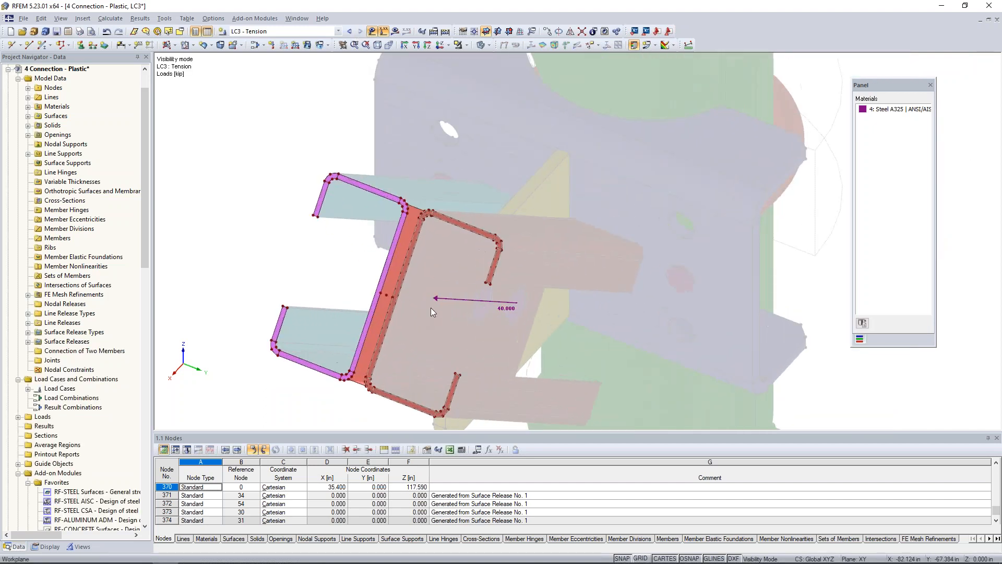
pyautogui.moveTo(434, 298); pyautogui.dragTo(380, 293)
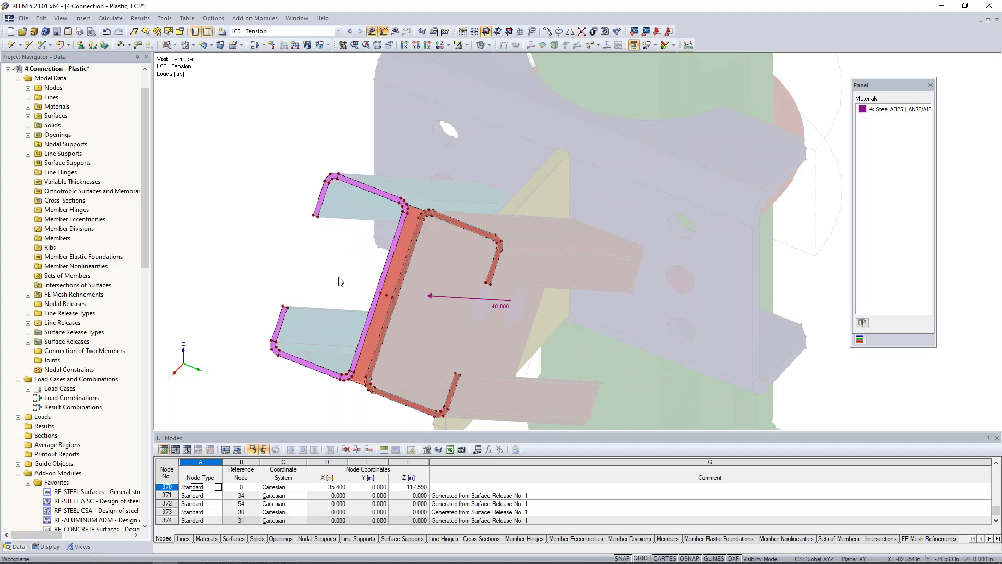
pyautogui.scroll(-3, 339, 282)
pyautogui.moveTo(346, 301); pyautogui.dragTo(457, 313, button='middle')
pyautogui.scroll(3, 396, 281)
pyautogui.moveTo(396, 280); pyautogui.dragTo(445, 277, button='middle')
pyautogui.scroll(-1, 502, 286)
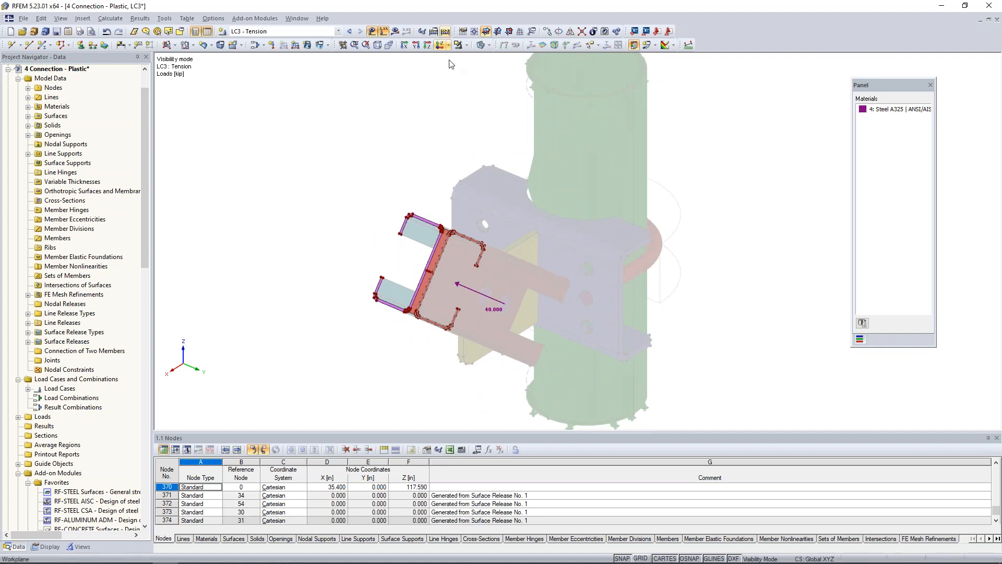
# Step: Switch to the 5 Connection - Null model and display the global deformations u for LC1 - Up
pyautogui.click(301, 20)
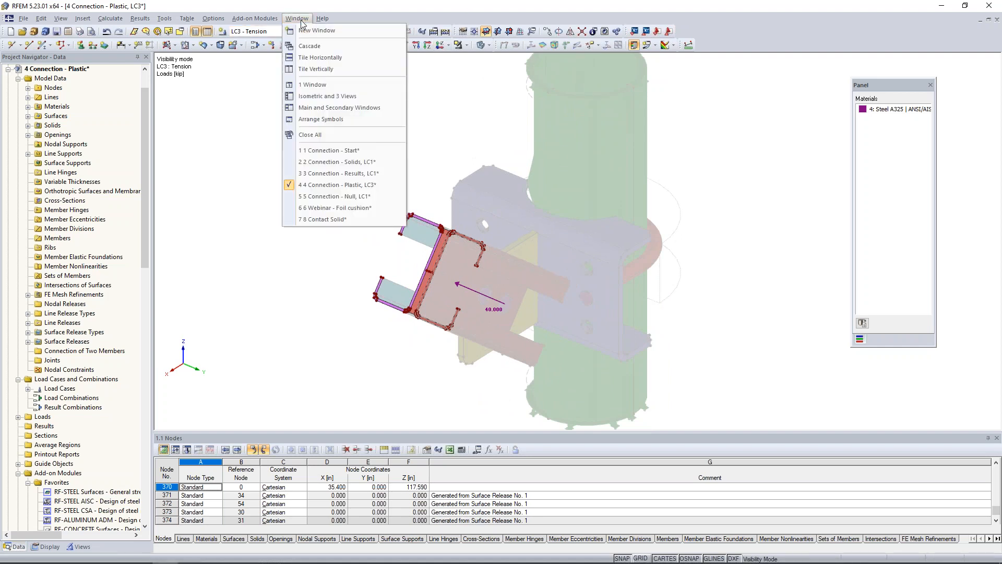
pyautogui.click(322, 197)
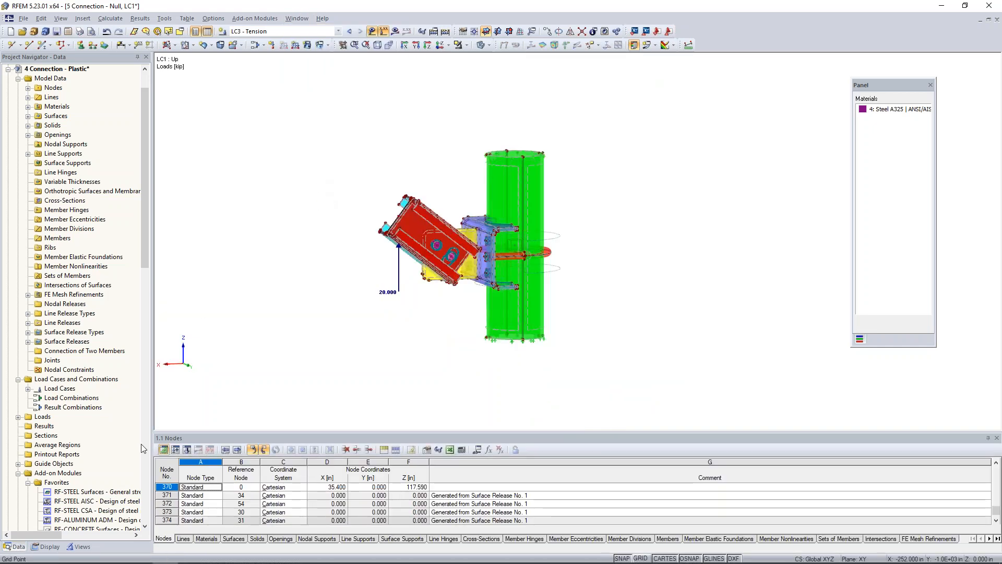
pyautogui.click(339, 32)
pyautogui.click(332, 41)
pyautogui.click(397, 32)
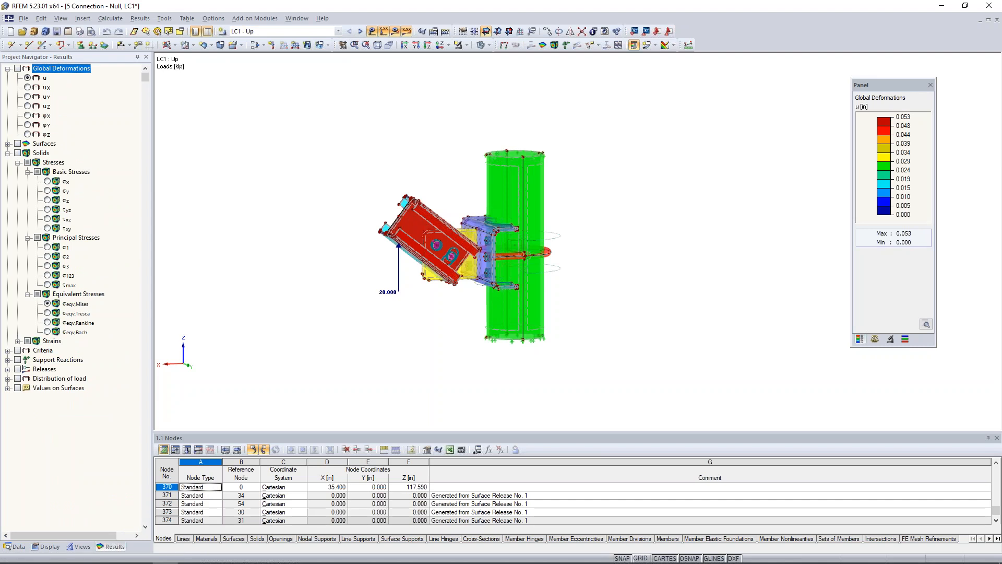
pyautogui.click(17, 69)
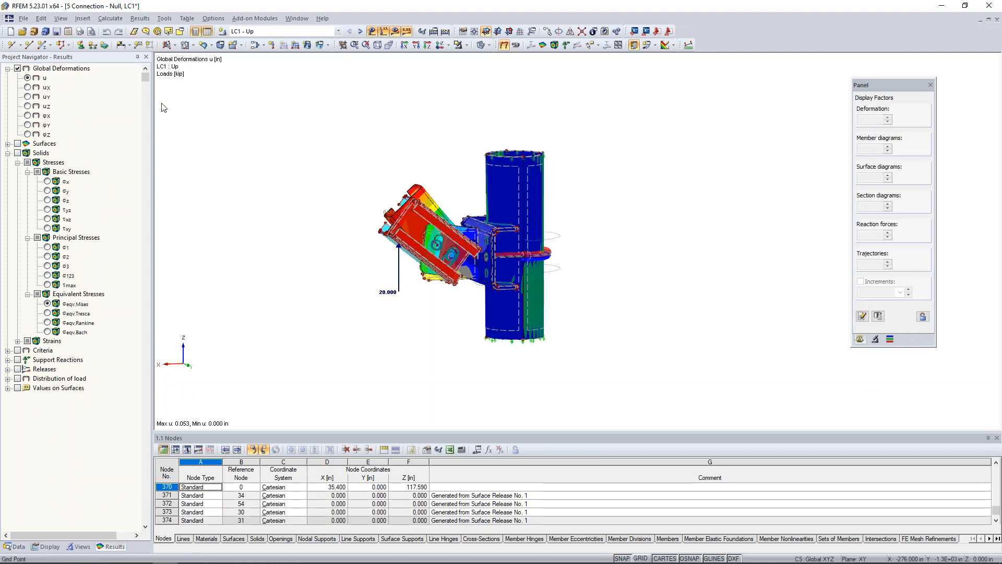
# Step: Hide the model objects and animate the global deformation of the connection with the deactivated channel
pyautogui.click(48, 547)
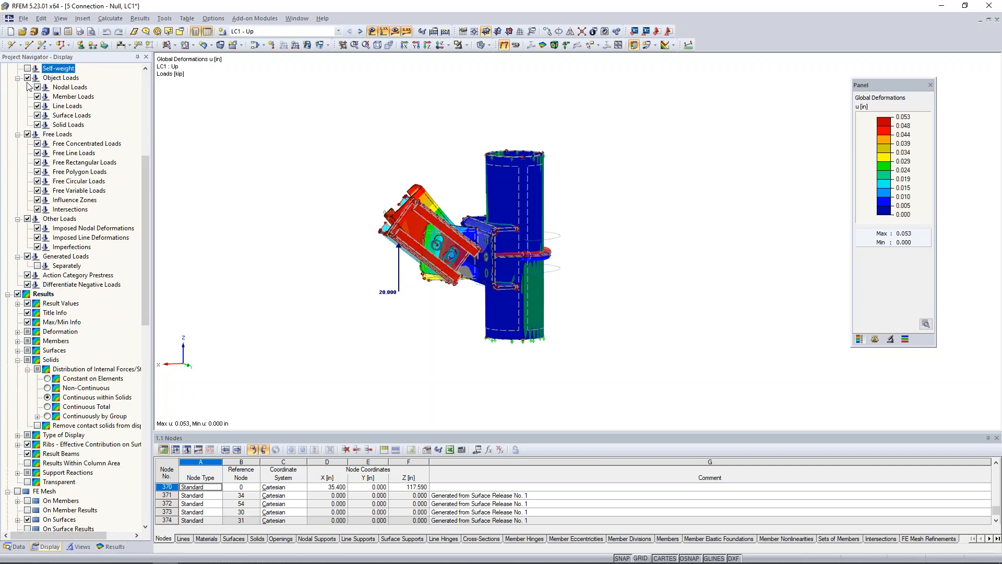
pyautogui.click(18, 69)
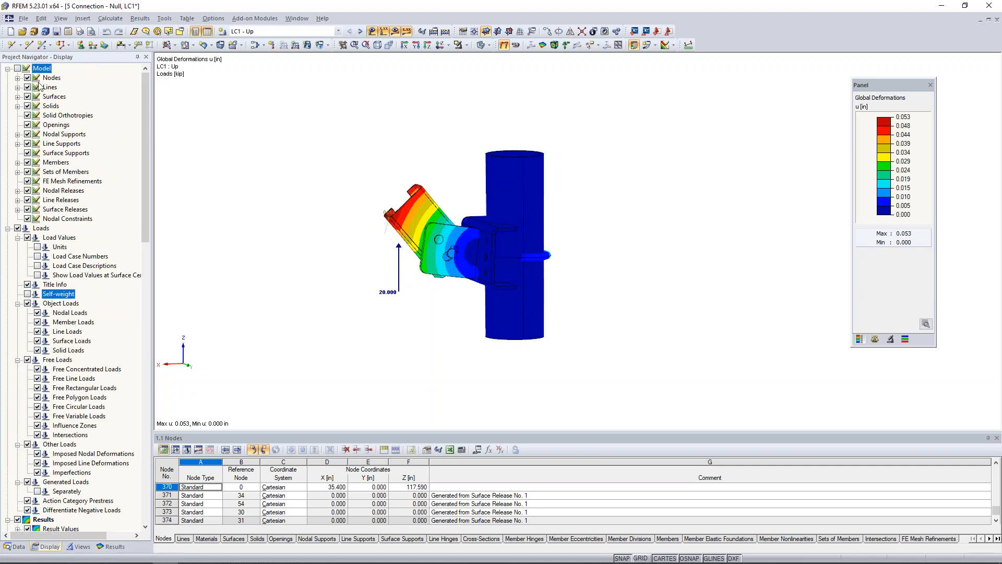
pyautogui.keyDown('ctrl'); pyautogui.moveTo(425, 273); pyautogui.dragTo(398, 276, button='middle'); pyautogui.keyUp('ctrl')
pyautogui.scroll(-1, 398, 276)
pyautogui.scroll(5, 398, 276)
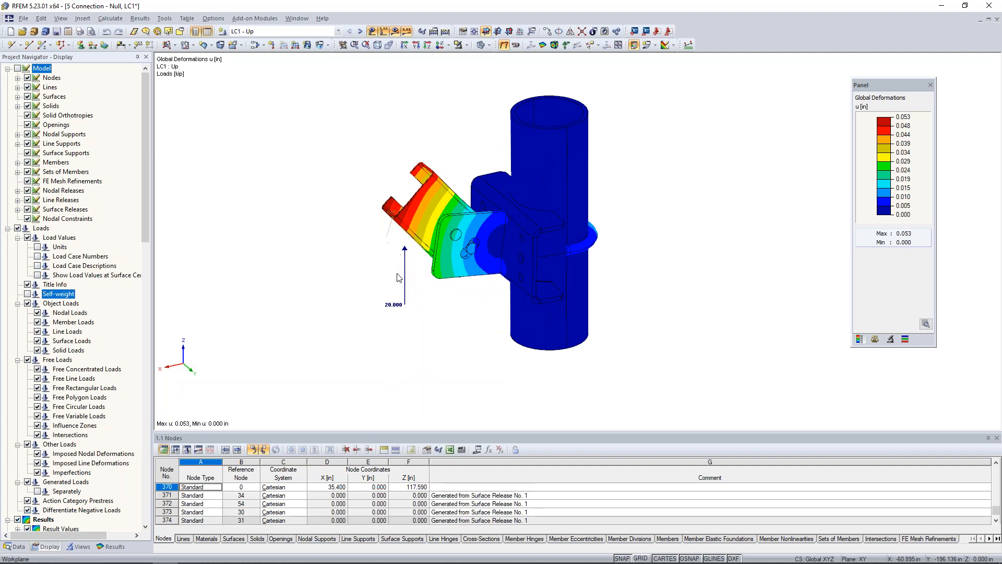
pyautogui.click(516, 45)
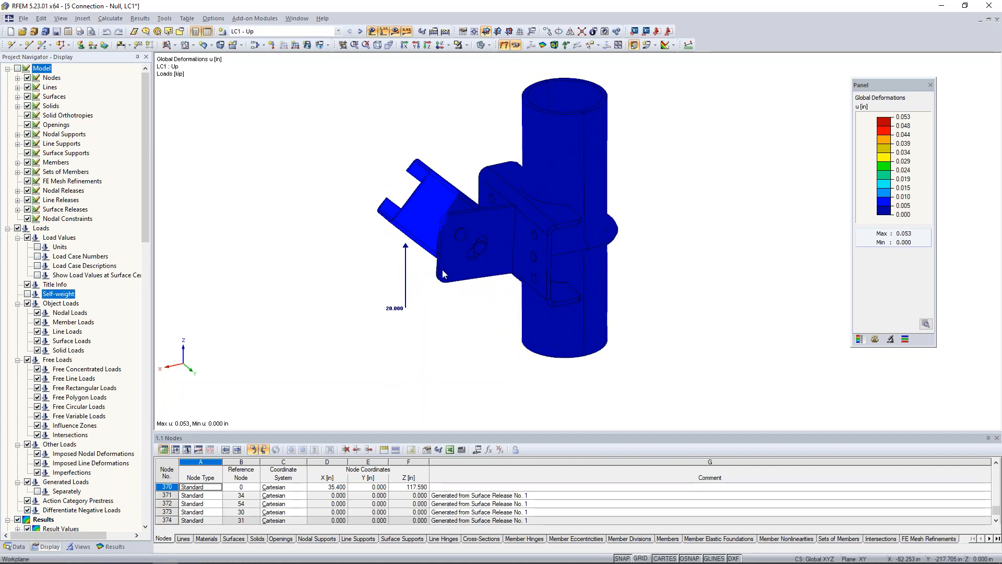
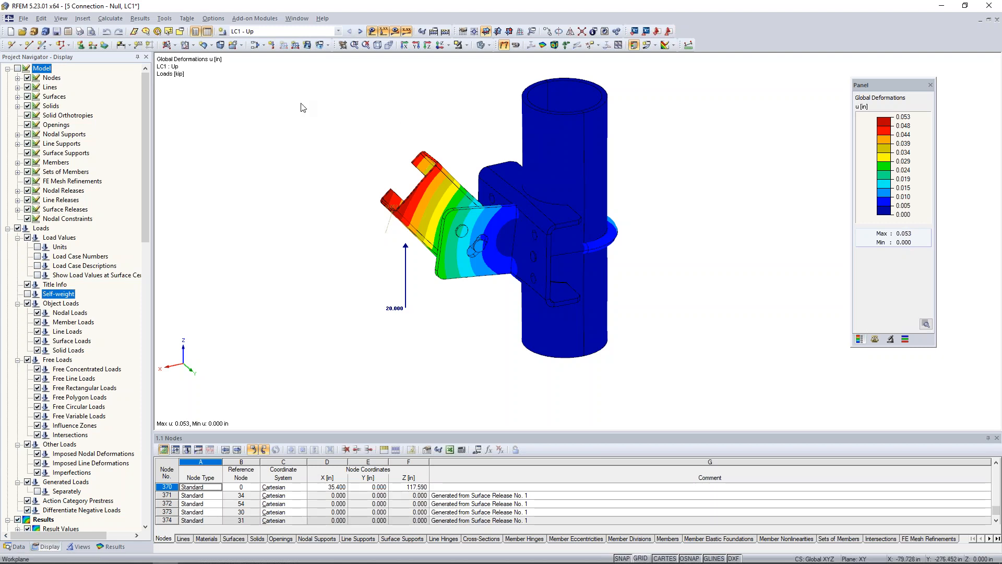
# Step: Switch to the 6 Webinar - Foil cushion model and examine its surfaces and line supports from several angles
pyautogui.click(297, 18)
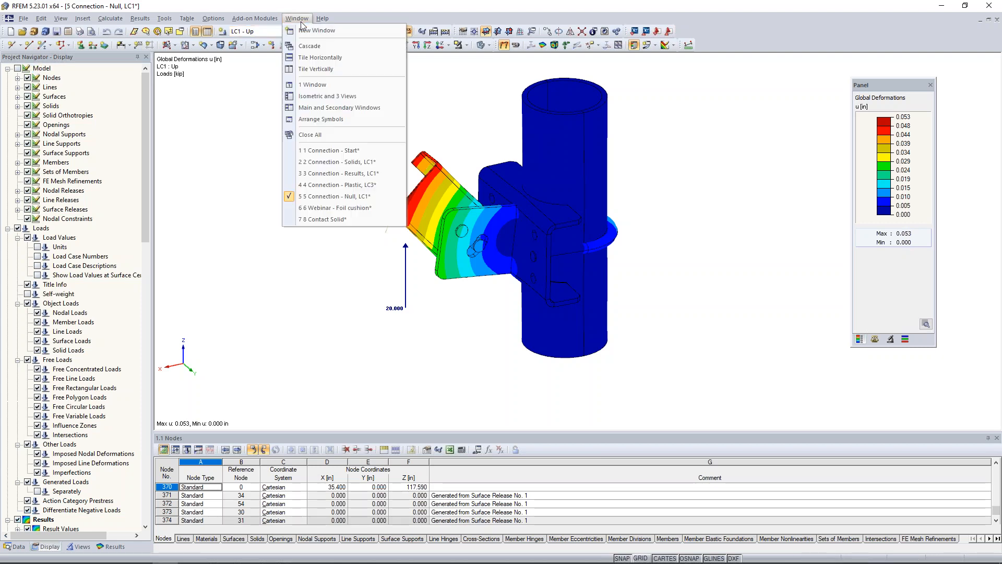
pyautogui.click(317, 208)
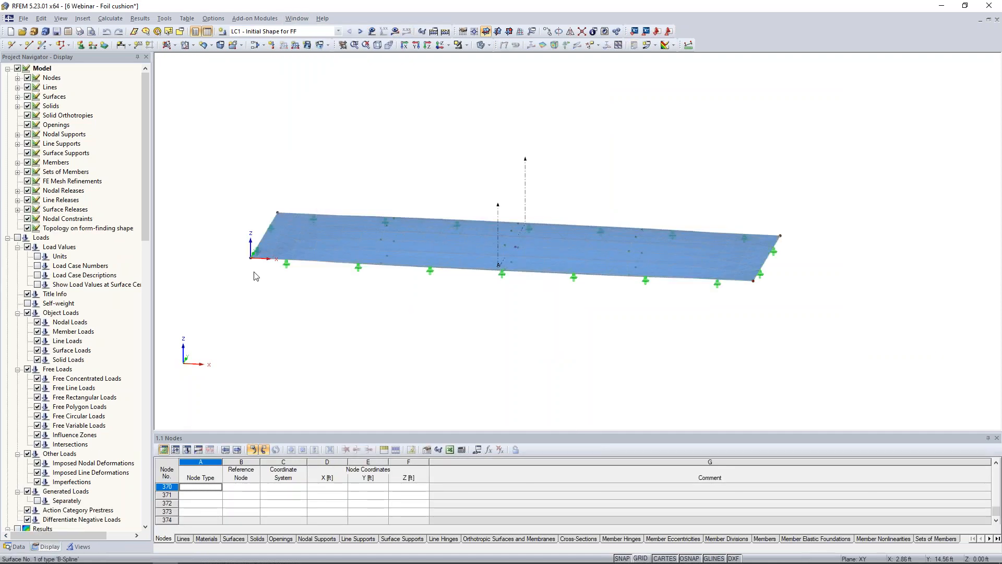
pyautogui.click(18, 547)
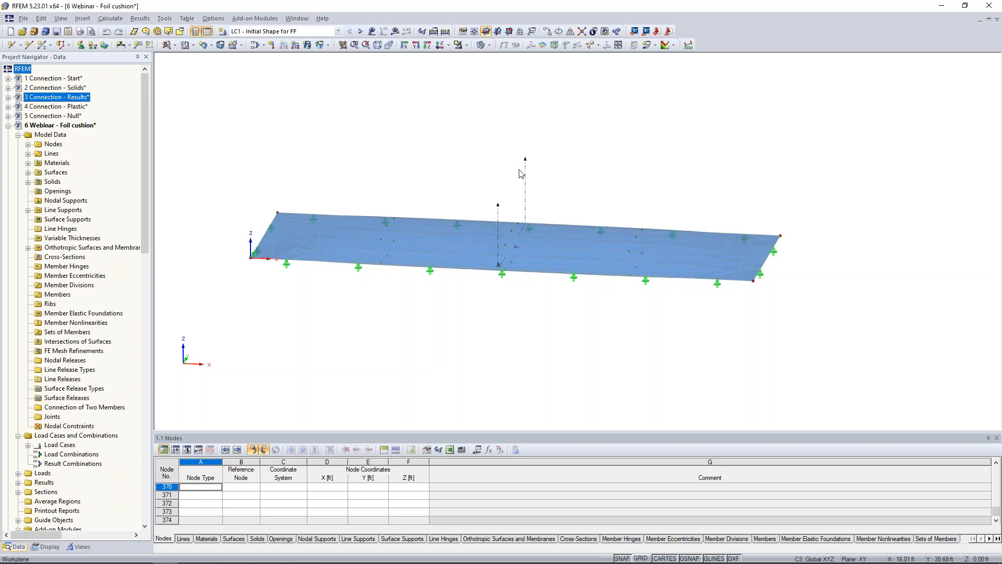
pyautogui.keyDown('ctrl'); pyautogui.moveTo(437, 200); pyautogui.dragTo(420, 152, button='middle'); pyautogui.keyUp('ctrl')
pyautogui.scroll(-1, 421, 153)
pyautogui.scroll(1, 446, 210)
pyautogui.moveTo(447, 210)
pyautogui.keyDown('ctrl'); pyautogui.mouseDown(button='middle')
pyautogui.moveTo(460, 189)
pyautogui.moveTo(436, 195)
pyautogui.mouseUp(button='middle'); pyautogui.keyUp('ctrl')
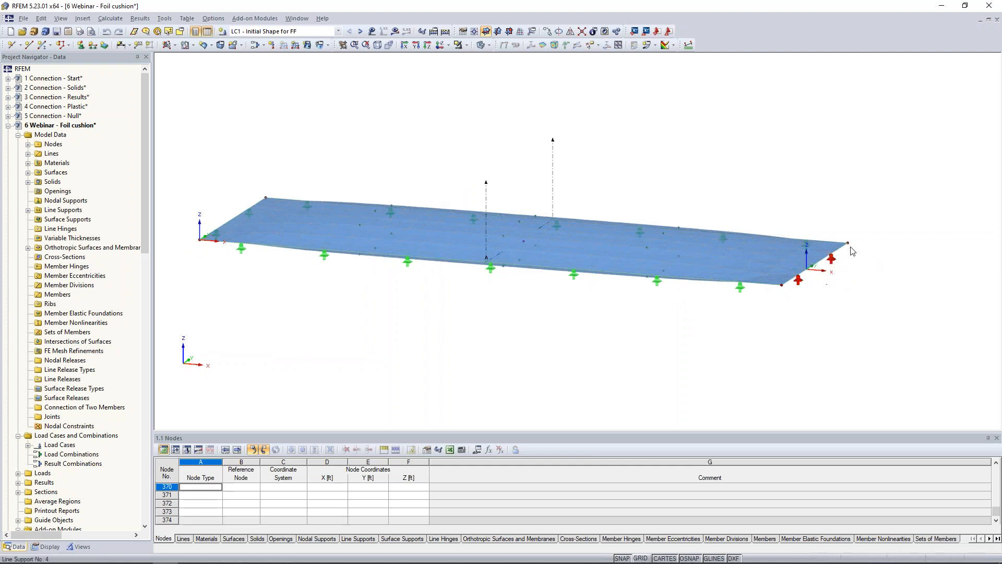
pyautogui.keyDown('ctrl'); pyautogui.moveTo(420, 334); pyautogui.dragTo(520, 316, button='middle'); pyautogui.keyUp('ctrl')
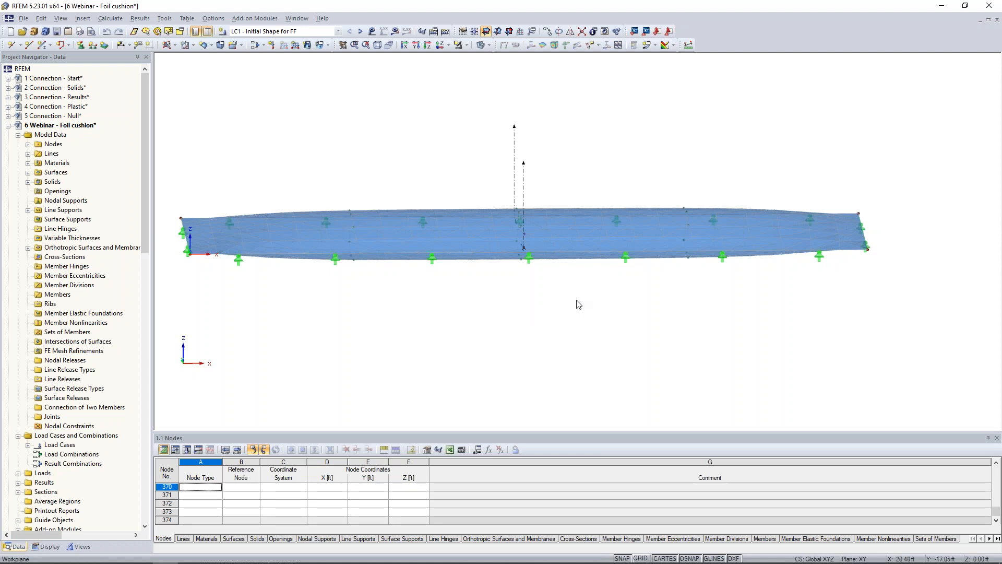
# Step: Review the orthotropic membrane stiffness and form-finding prestress of surface 1, and check the general properties of surface 2
pyautogui.keyDown('ctrl'); pyautogui.moveTo(762, 312); pyautogui.dragTo(657, 317, button='middle'); pyautogui.keyUp('ctrl')
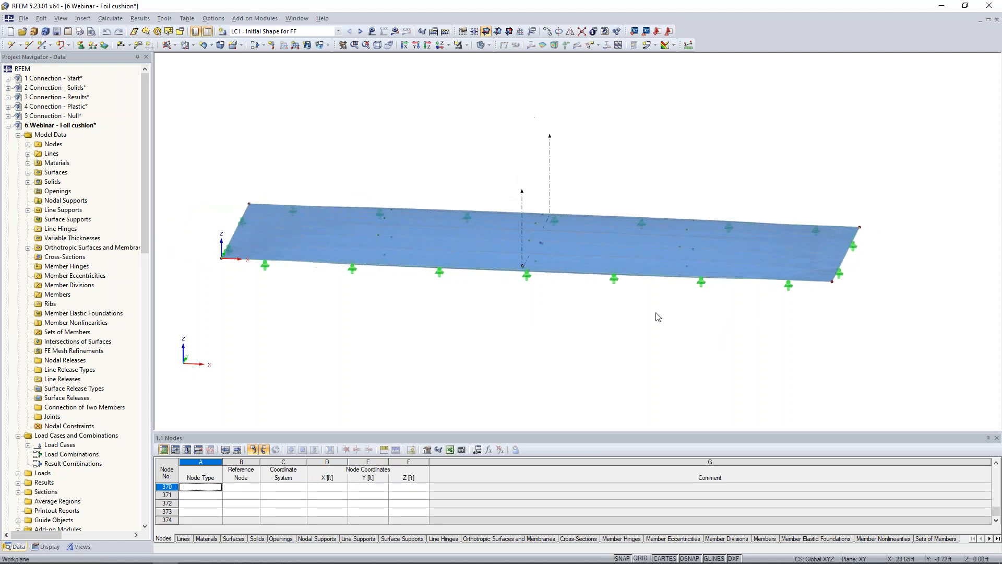
pyautogui.click(403, 252)
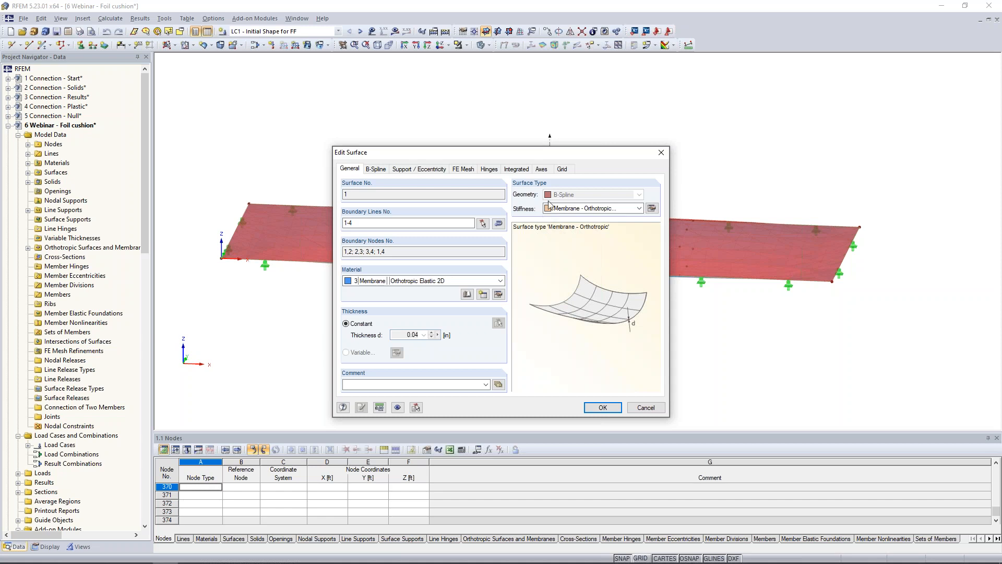
pyautogui.click(651, 209)
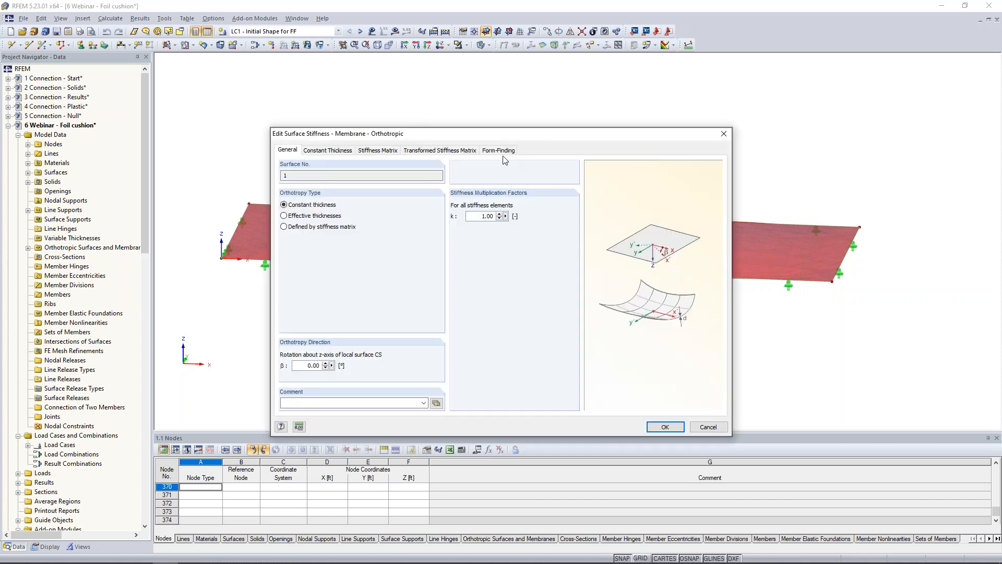
pyautogui.click(501, 152)
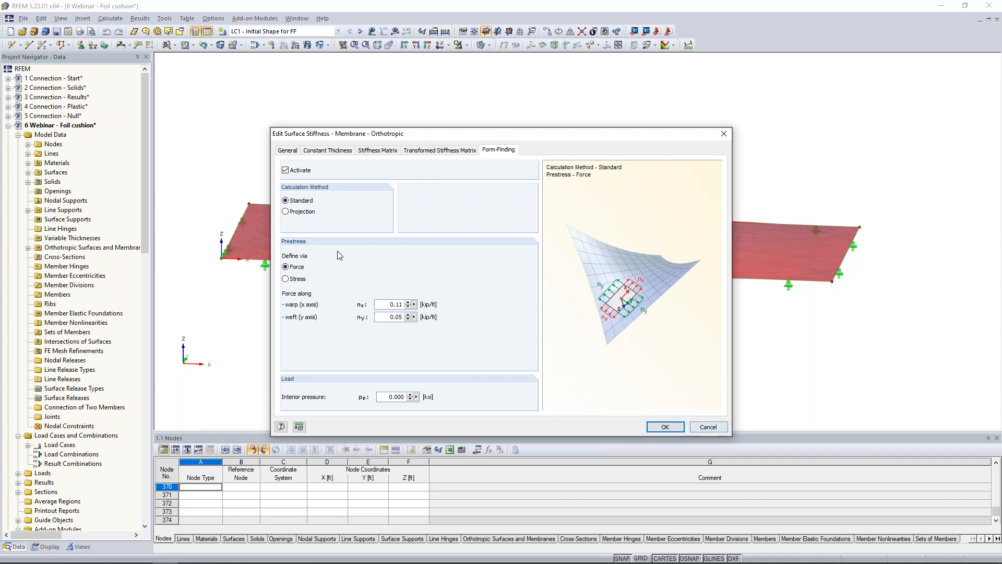
pyautogui.click(715, 427)
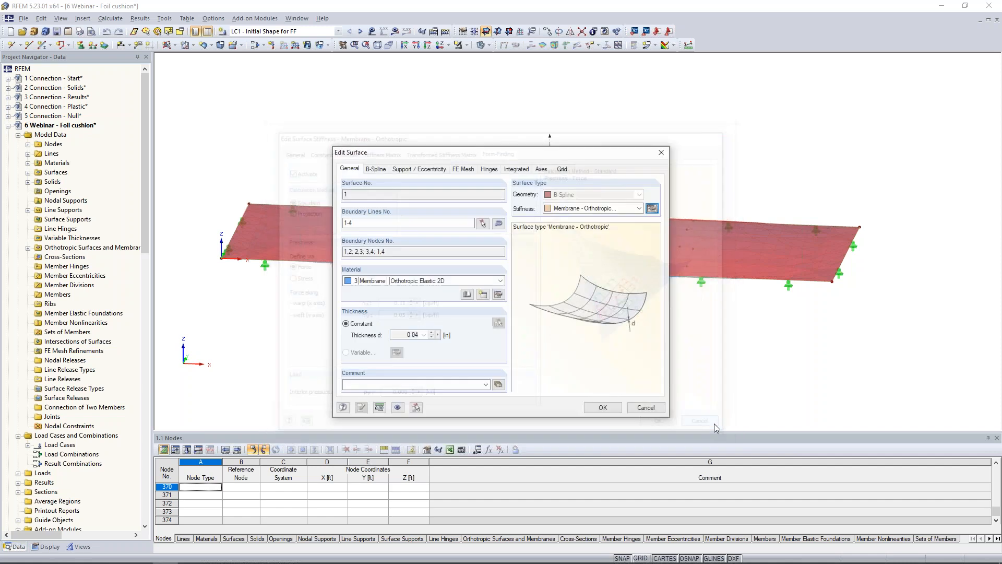
pyautogui.click(647, 408)
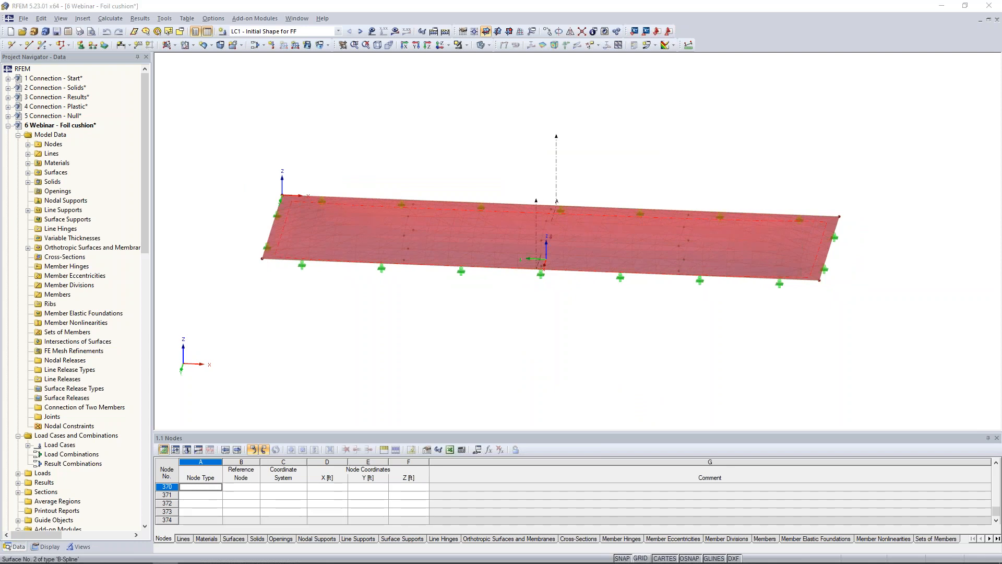
pyautogui.doubleClick(577, 220)
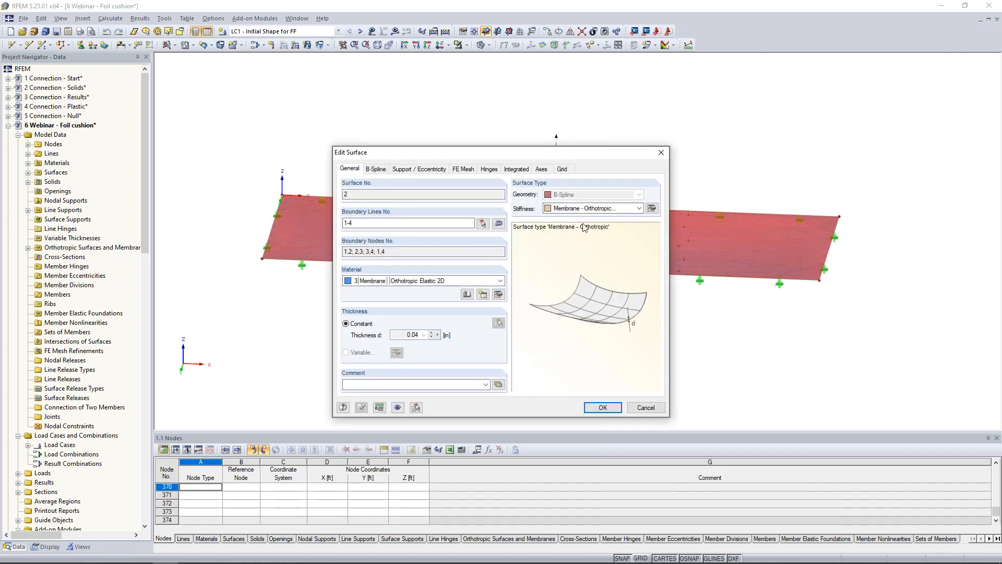
pyautogui.click(652, 409)
# Step: Inspect the cushion's gas solid and browse the gases in its material library, including Helium, without changing the material
pyautogui.keyDown('ctrl'); pyautogui.moveTo(651, 303); pyautogui.dragTo(595, 382, button='middle'); pyautogui.keyUp('ctrl')
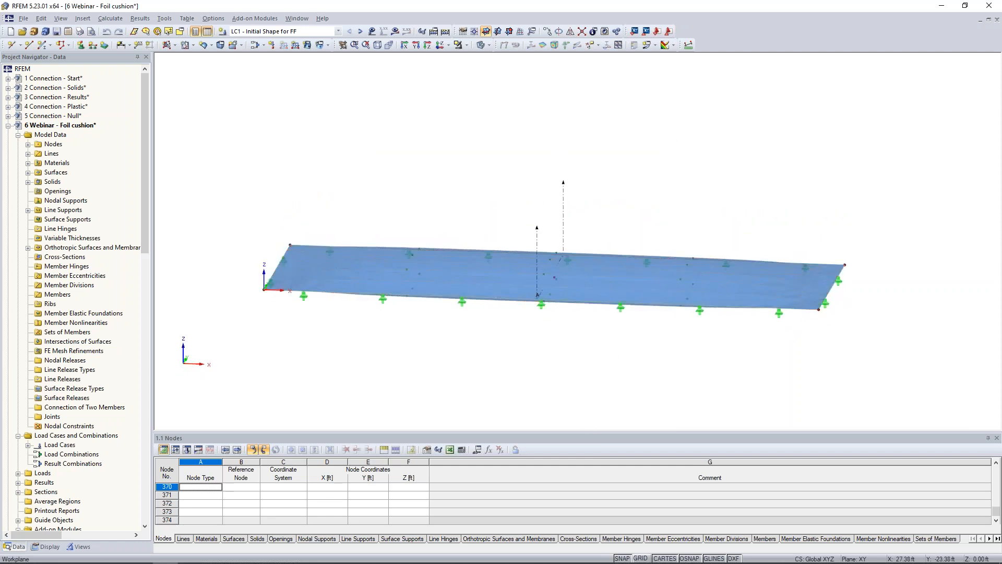
pyautogui.scroll(2, 548, 319)
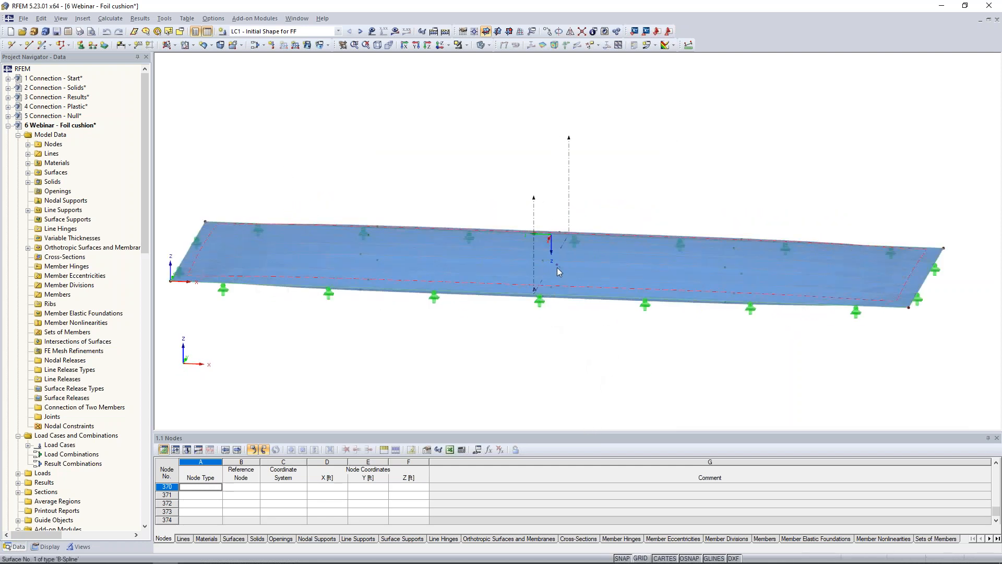
pyautogui.doubleClick(556, 268)
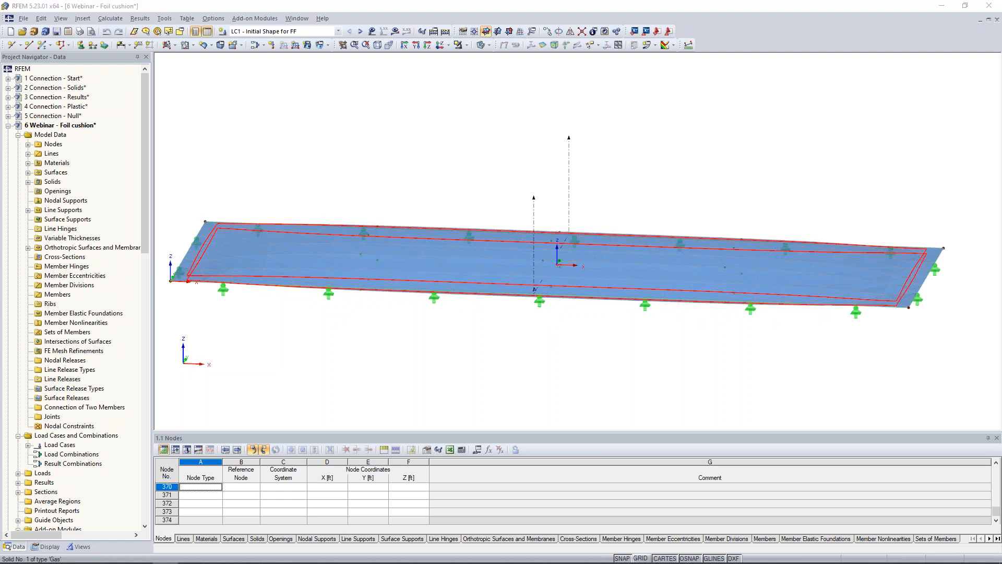
pyautogui.click(550, 195)
pyautogui.click(550, 198)
pyautogui.click(542, 213)
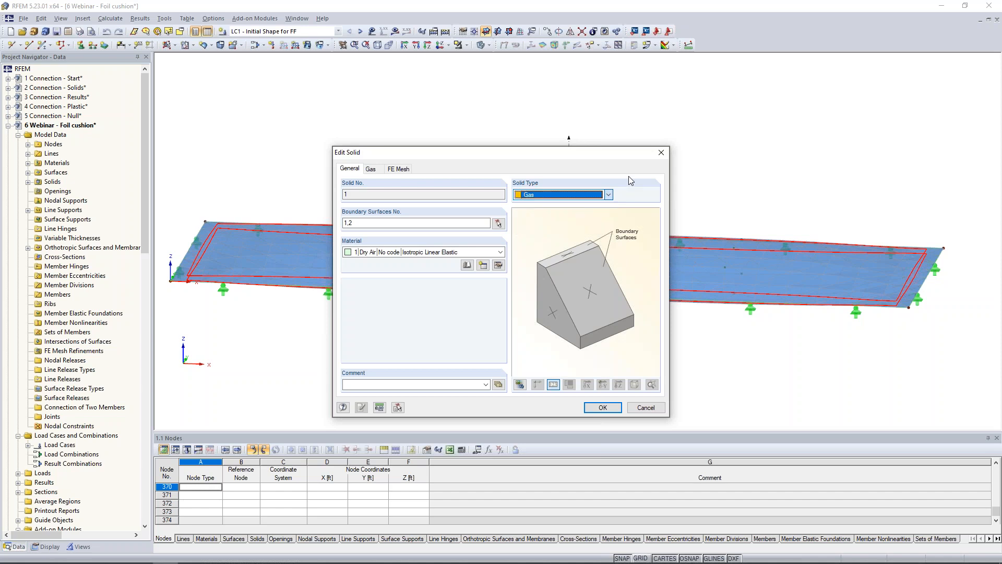
pyautogui.click(467, 265)
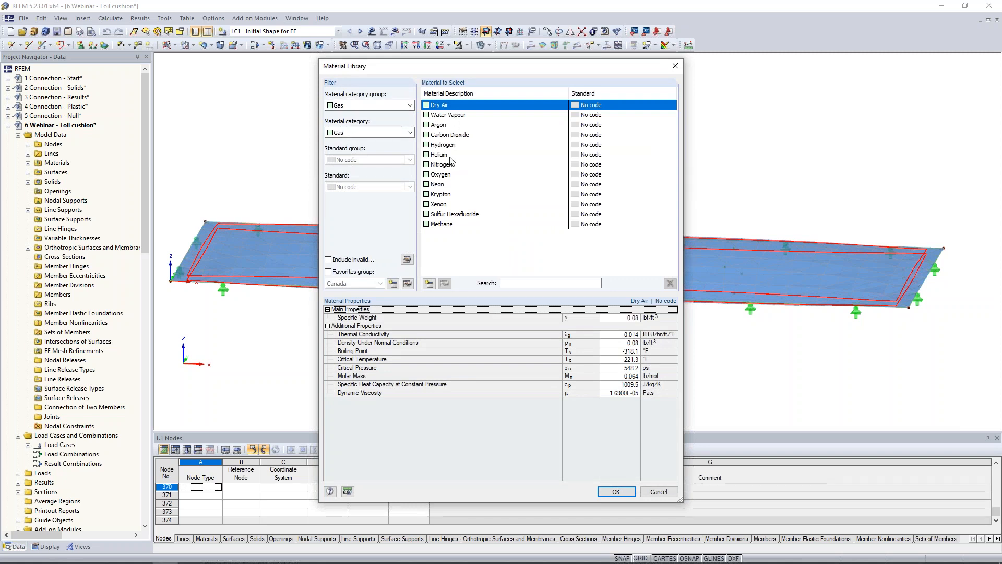
pyautogui.click(441, 155)
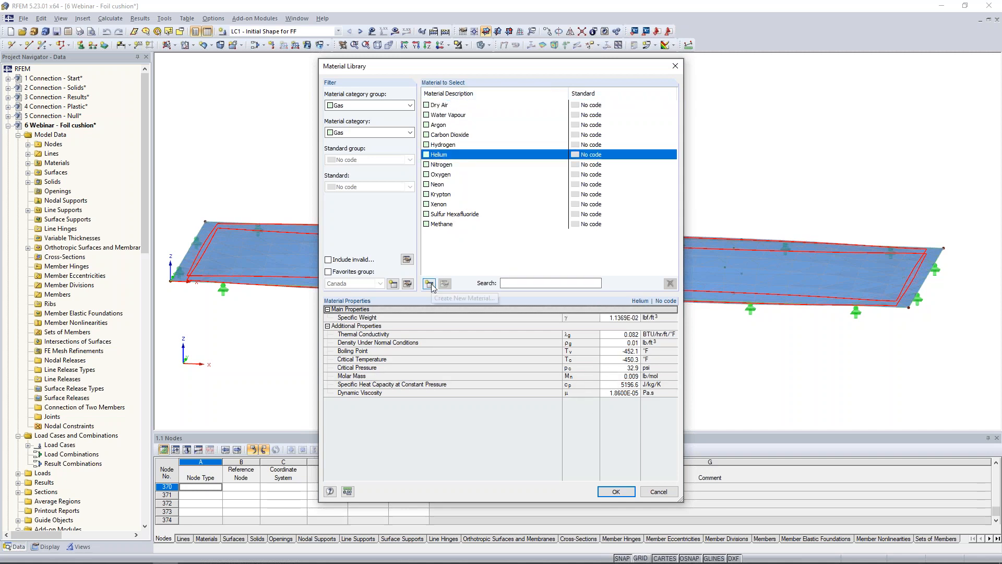
pyautogui.click(658, 492)
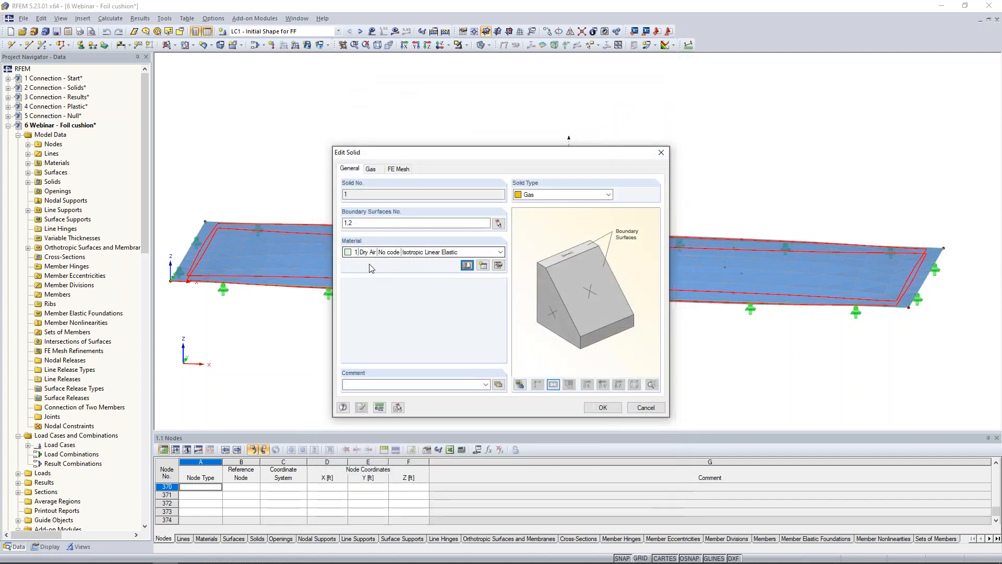
# Step: Review the initial pressure and initial temperature among the gas parameters of solid 1, leaving them unchanged
pyautogui.click(371, 168)
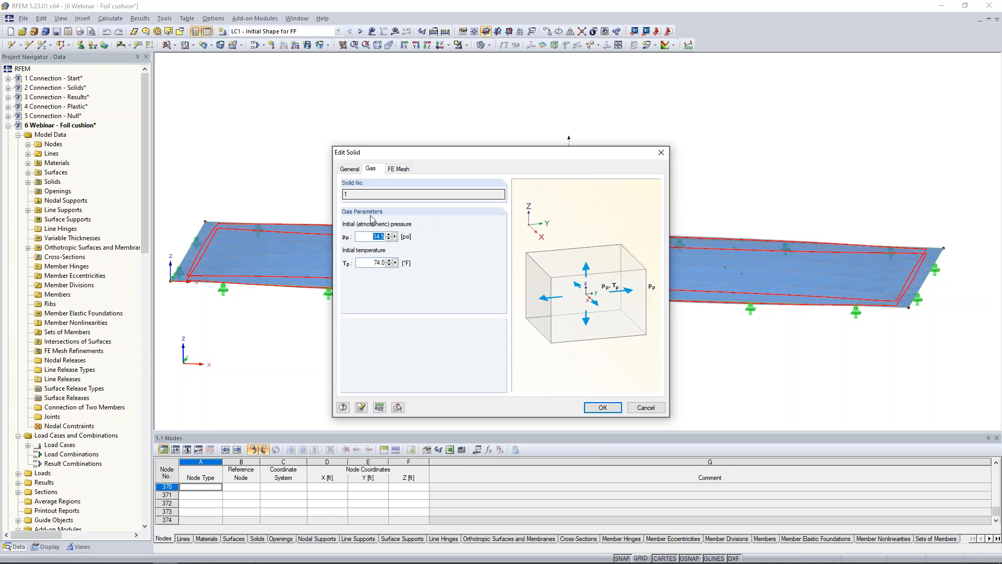
pyautogui.click(367, 236)
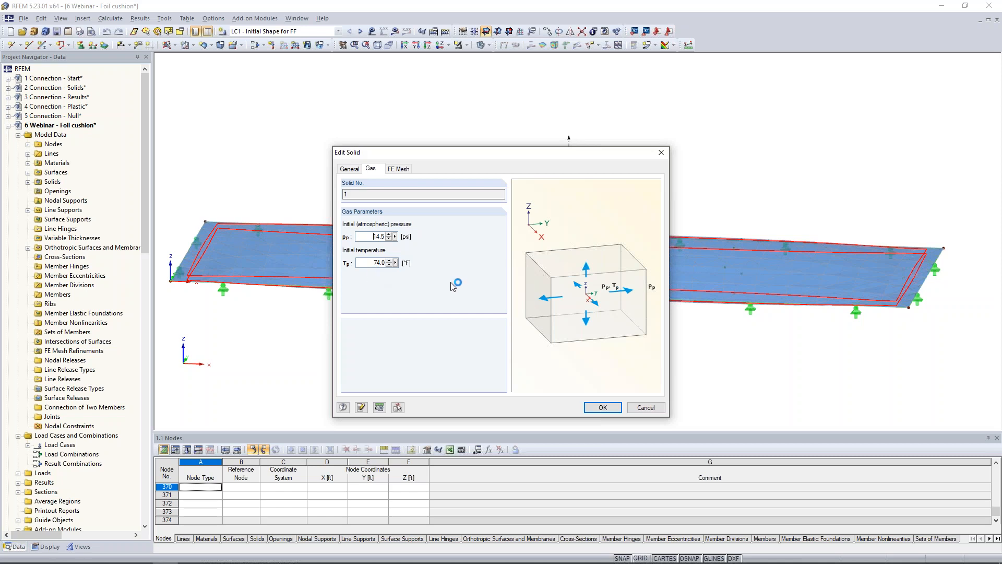
pyautogui.click(645, 407)
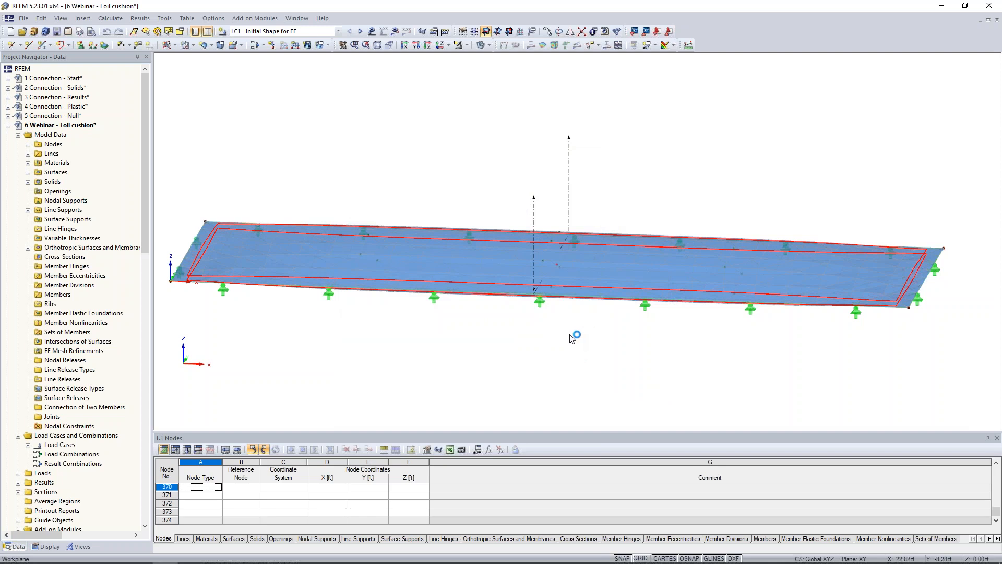
# Step: Show the loads of LC1 - Initial Shape for FF and review the gas solid load's behaviour options and overpressure magnitude
pyautogui.scroll(-2, 574, 337)
pyautogui.keyDown('ctrl'); pyautogui.moveTo(574, 336); pyautogui.dragTo(530, 338, button='middle'); pyautogui.keyUp('ctrl')
pyautogui.scroll(-1, 570, 355)
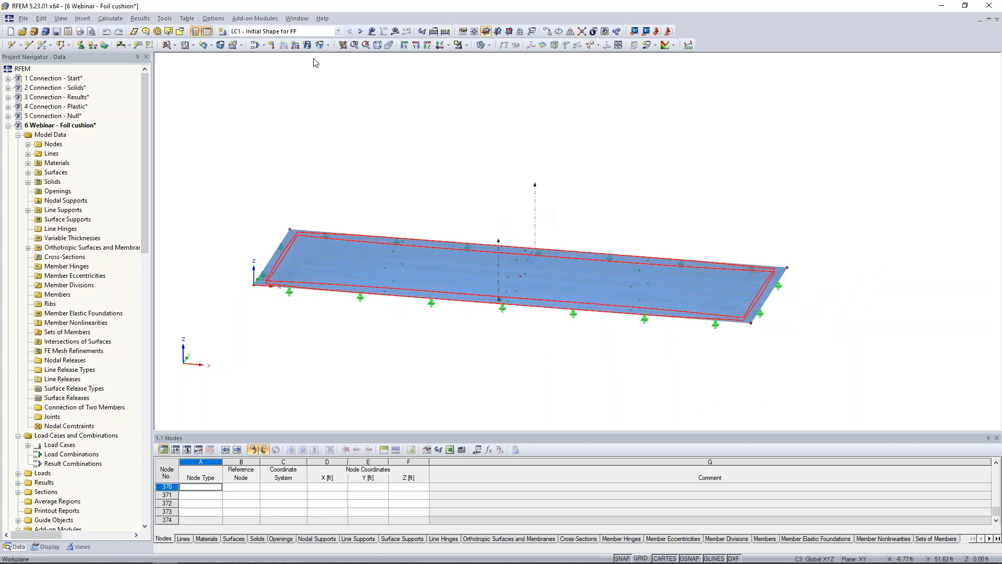
pyautogui.click(372, 31)
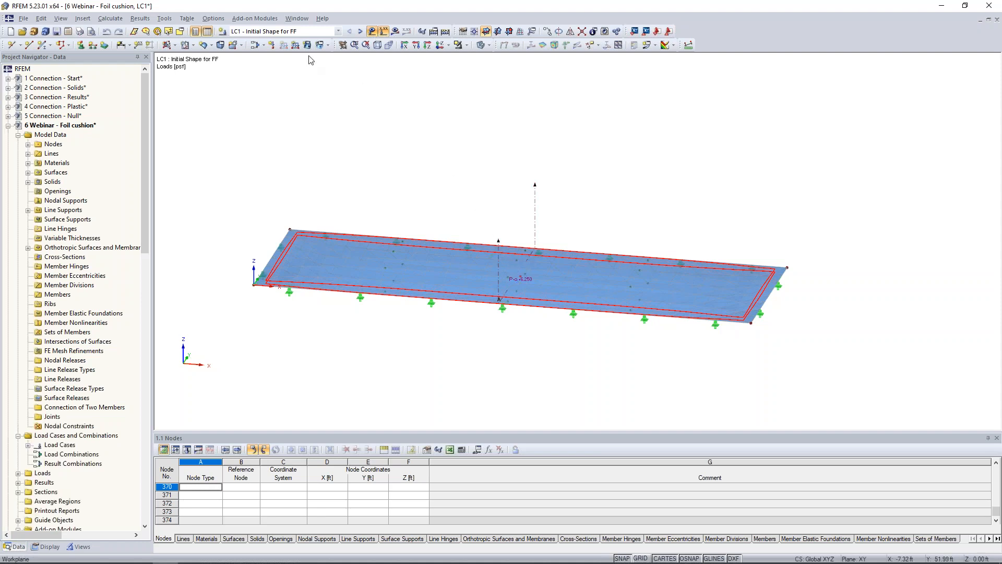
pyautogui.click(328, 47)
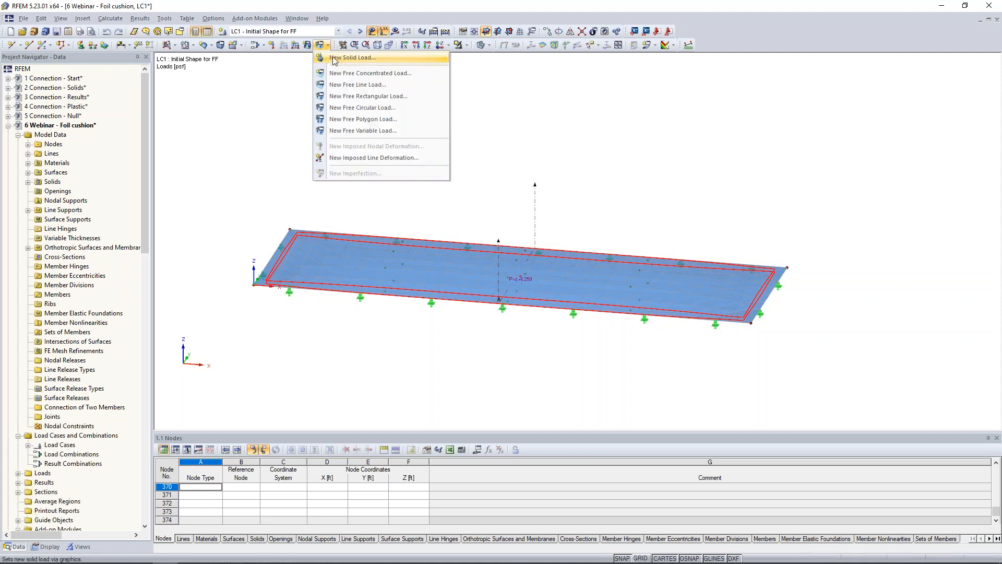
pyautogui.click(352, 58)
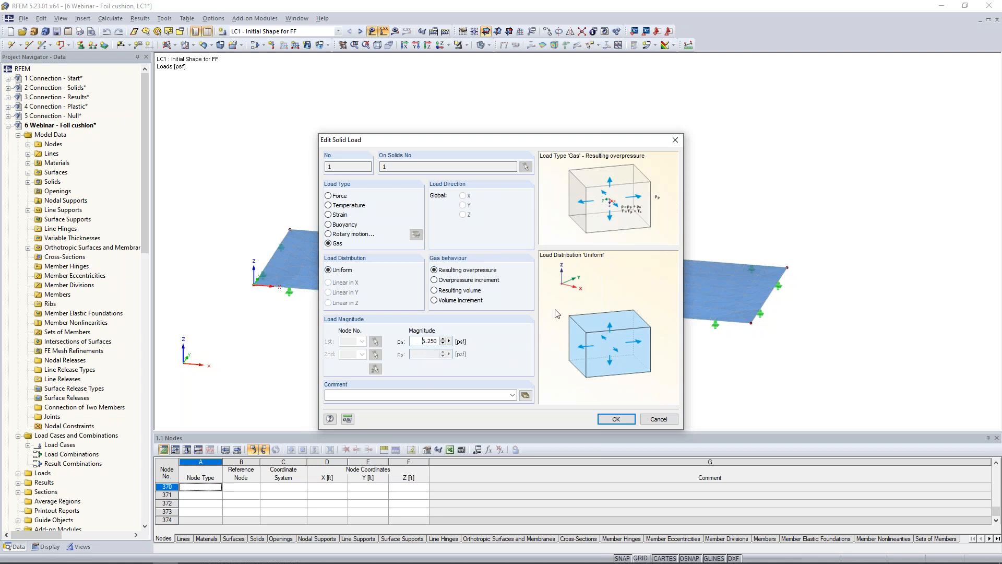
pyautogui.click(659, 418)
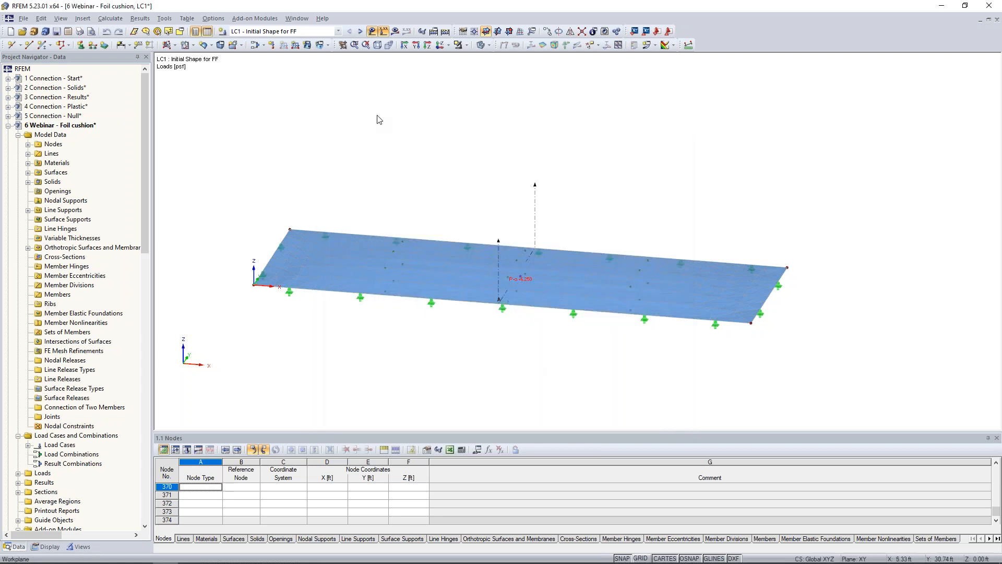
# Step: Show the LC1 results and display the form-found cushion's shape as contour lines on the surfaces
pyautogui.click(395, 31)
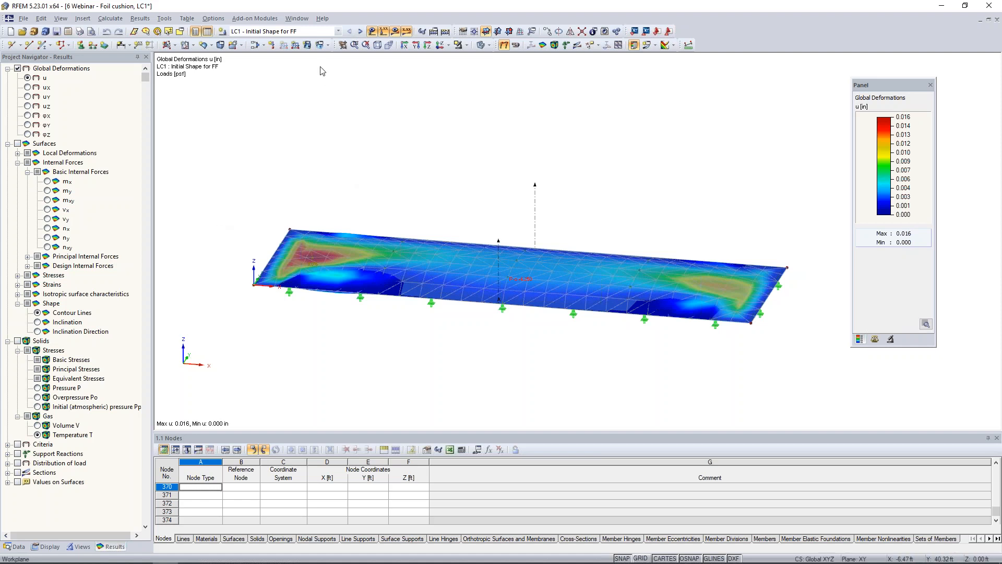
pyautogui.click(38, 312)
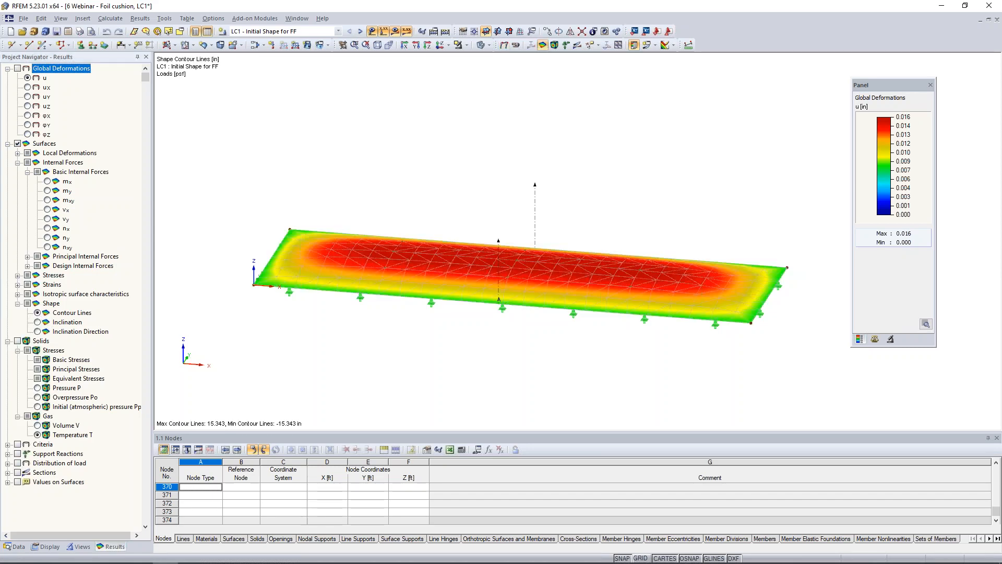
pyautogui.keyDown('ctrl'); pyautogui.moveTo(585, 359); pyautogui.dragTo(477, 316, button='middle'); pyautogui.keyUp('ctrl')
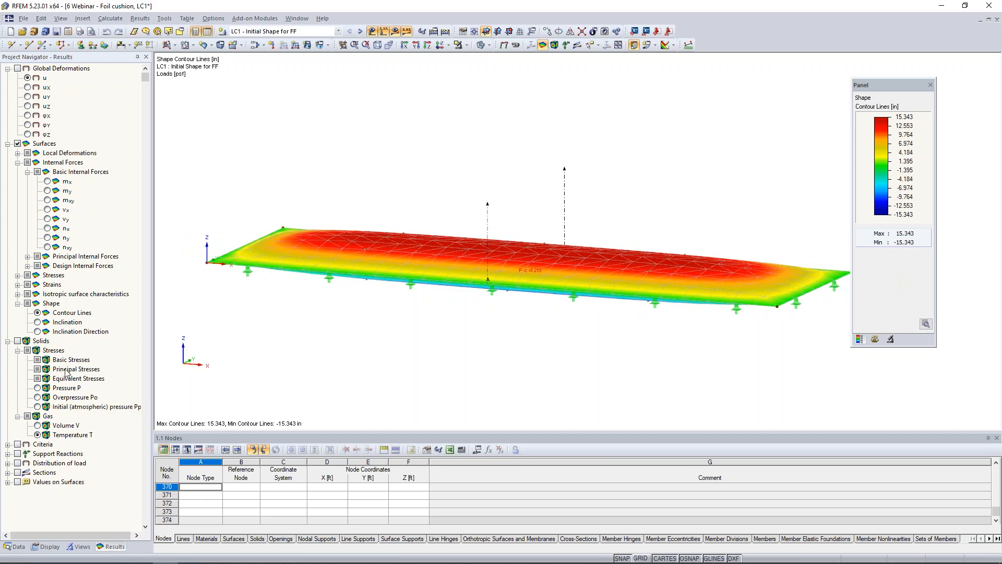
# Step: Display the solid's pressure, overpressure and gas volume V results for LC1
pyautogui.click(37, 388)
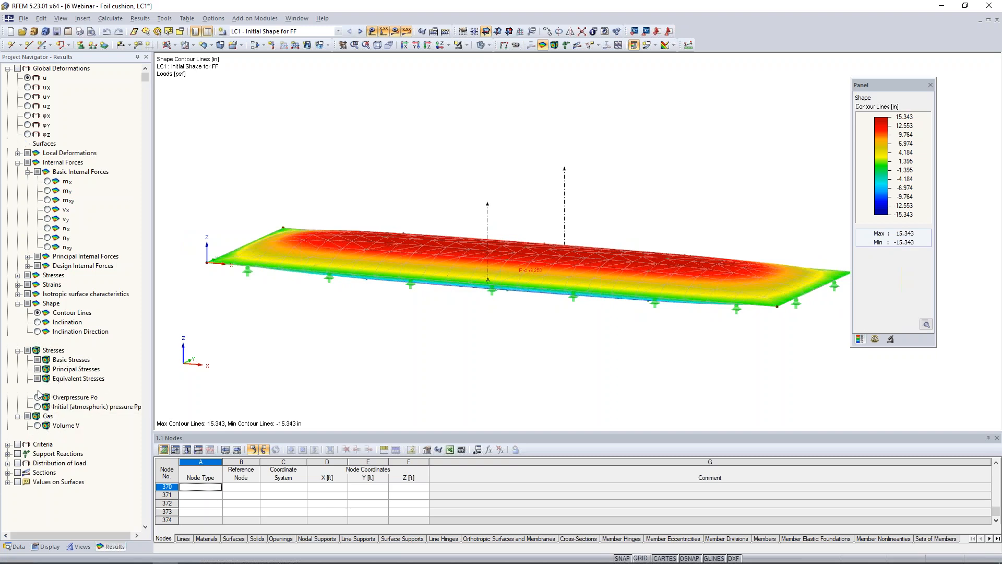
pyautogui.click(37, 397)
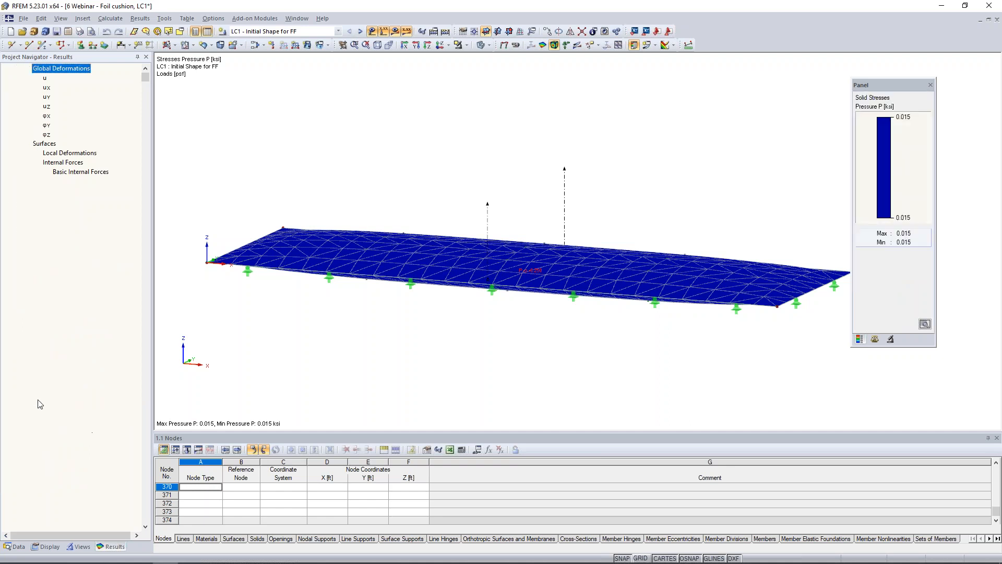
pyautogui.click(38, 426)
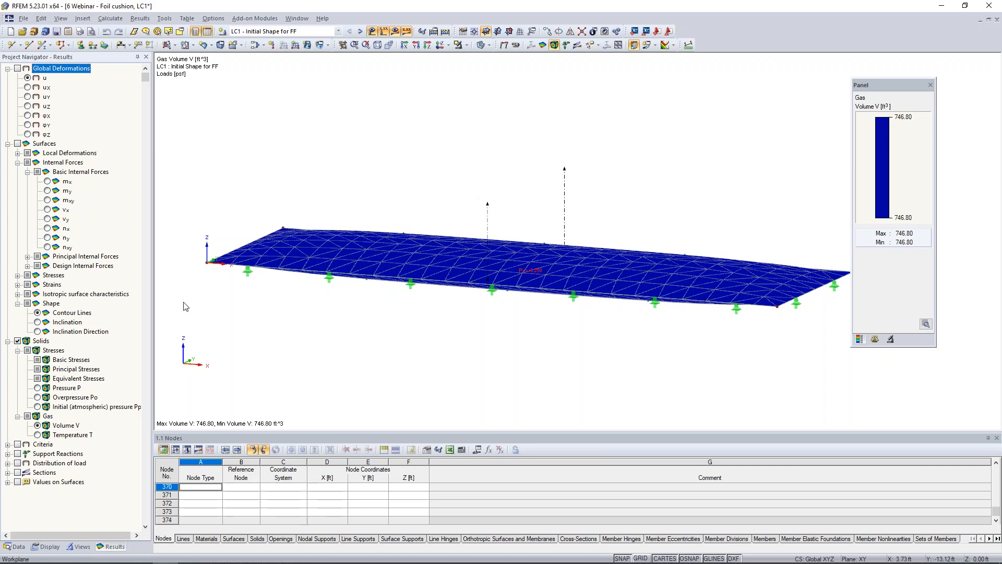
pyautogui.keyDown('ctrl'); pyautogui.moveTo(359, 309); pyautogui.dragTo(514, 347, button='middle'); pyautogui.keyUp('ctrl')
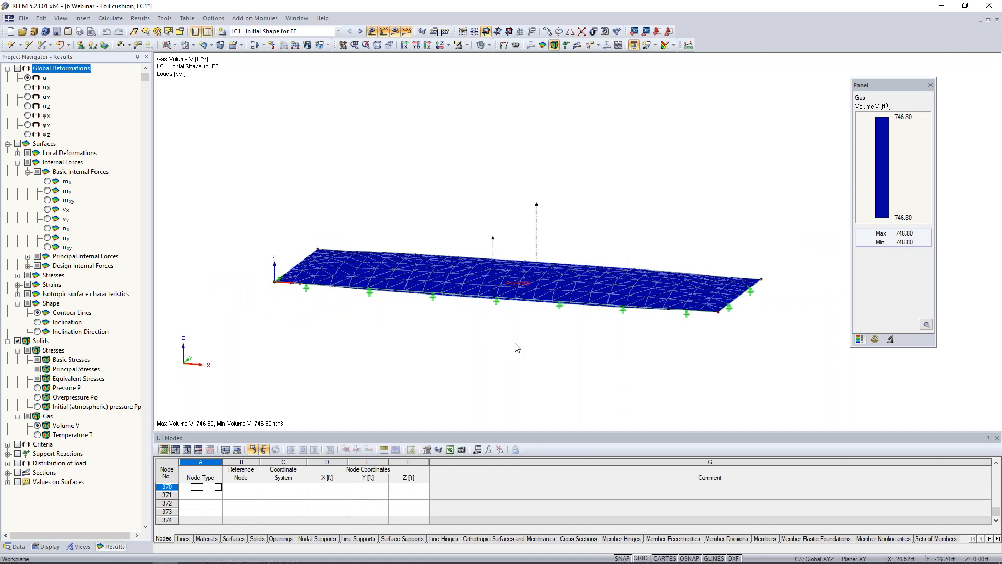
# Step: Switch to LC2 - Open Cushion - Pressure + Snow, hide the results and inspect the gas solid load on the cushion
pyautogui.click(361, 33)
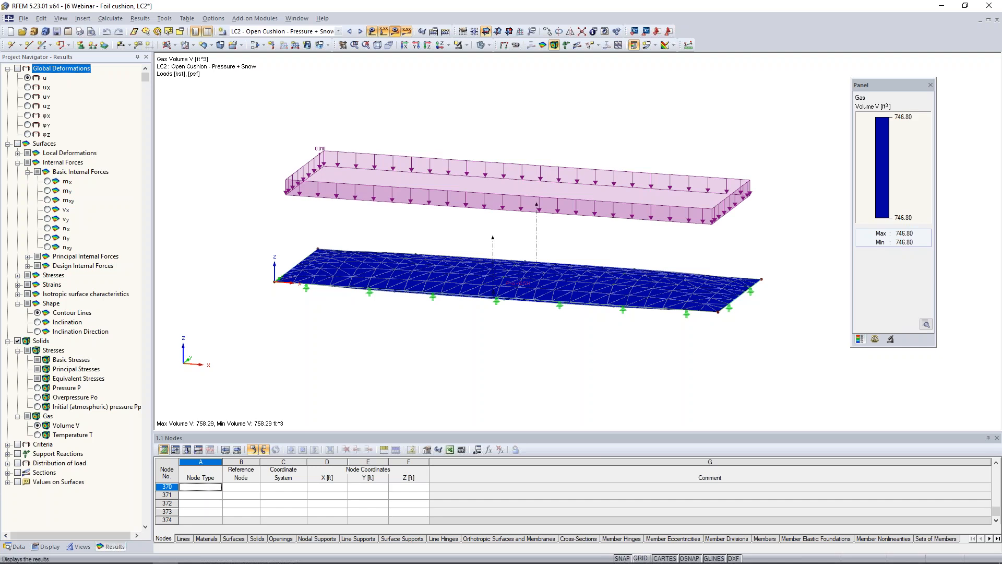
pyautogui.click(395, 31)
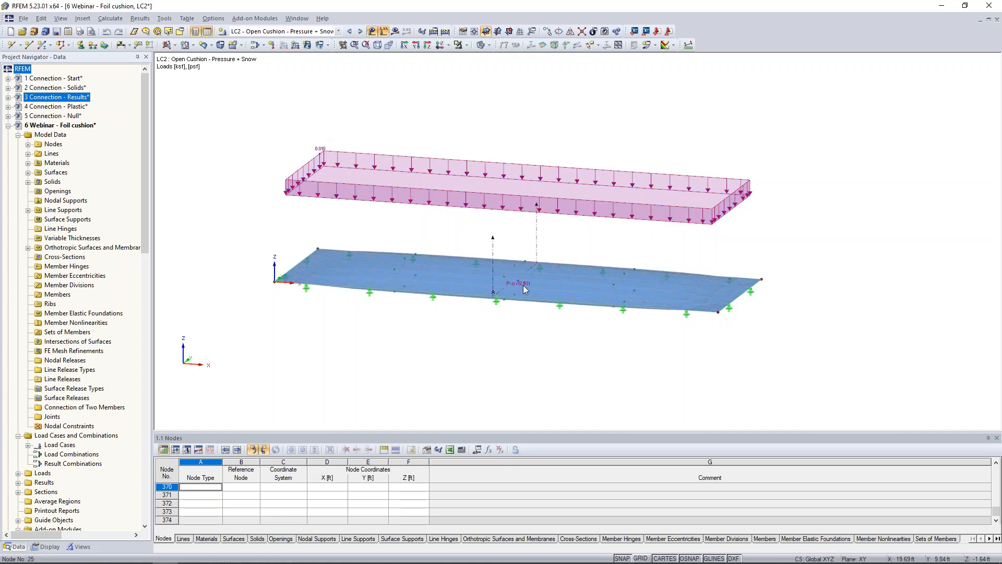
pyautogui.moveTo(519, 285)
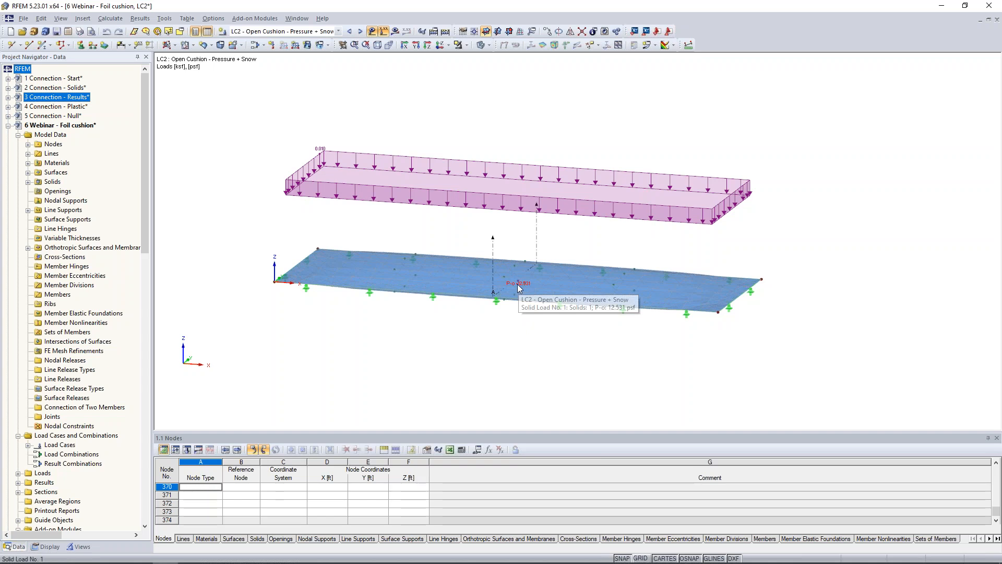
# Step: Show the results for LC2, display the global deformations u and animate the cushion's deformation
pyautogui.click(395, 31)
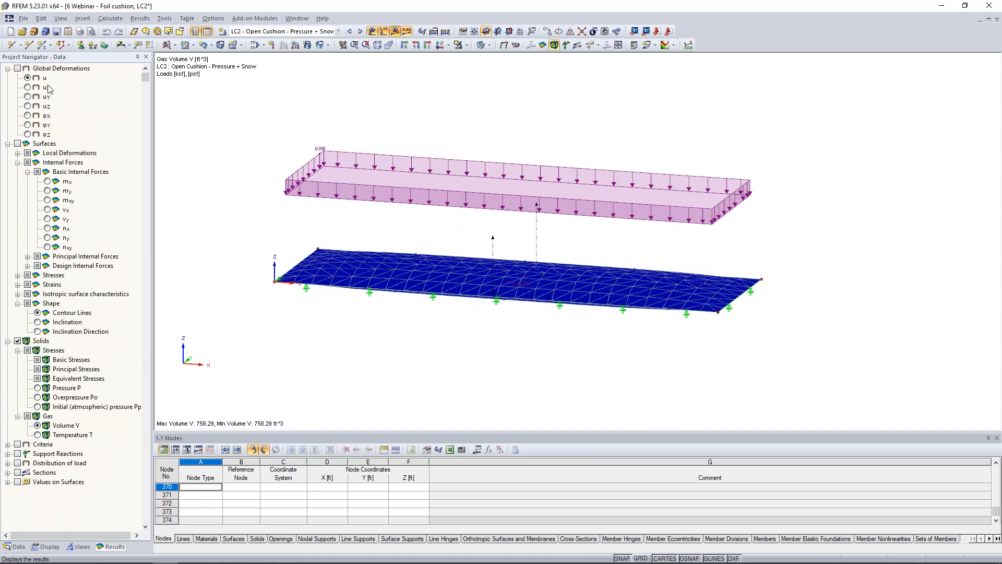
pyautogui.click(18, 69)
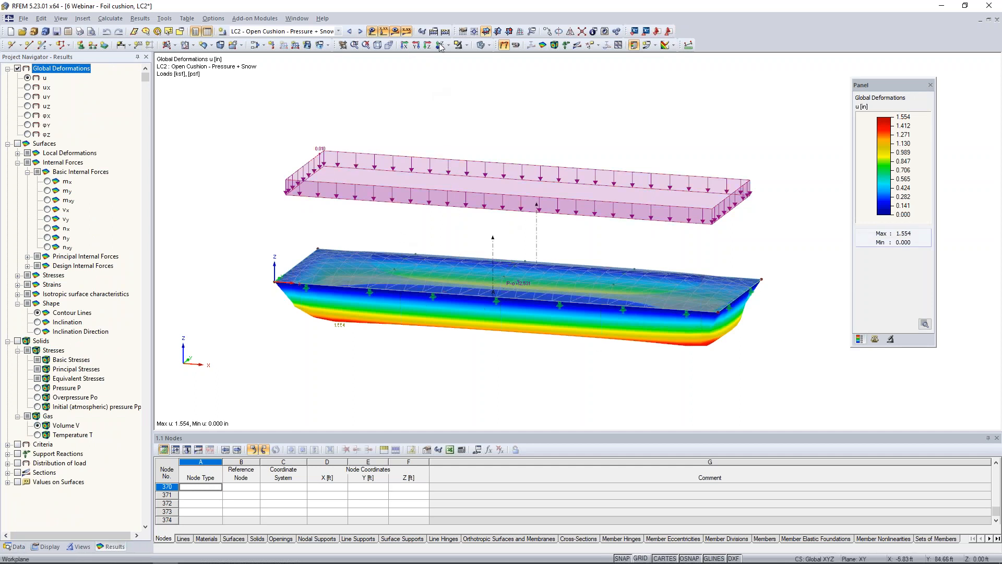
pyautogui.click(515, 45)
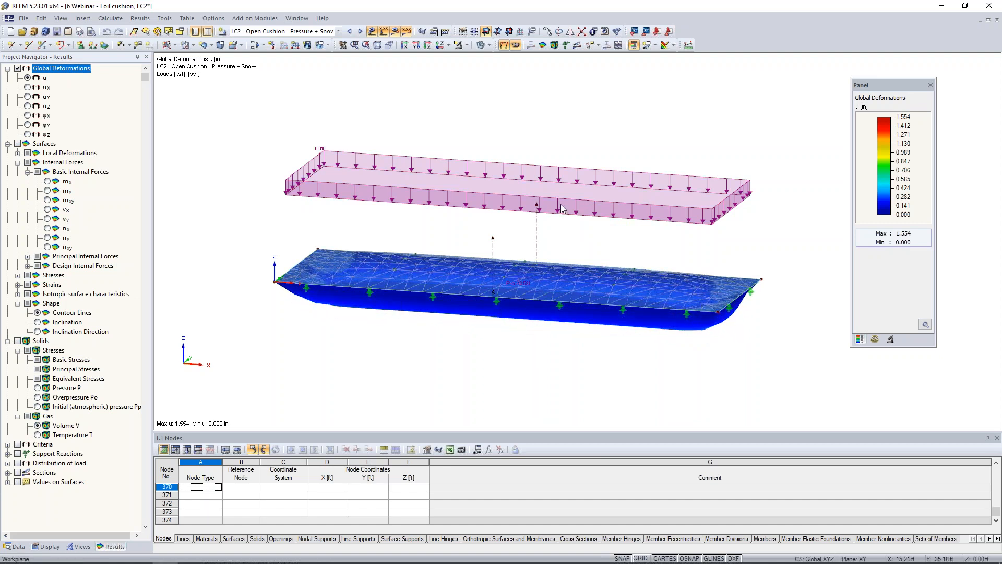
# Step: Inspect the animated cushion deformation, hide the LC2 results and switch to the 8 Contact Solid model
pyautogui.keyDown('ctrl'); pyautogui.moveTo(544, 285); pyautogui.dragTo(599, 352, button='middle'); pyautogui.keyUp('ctrl')
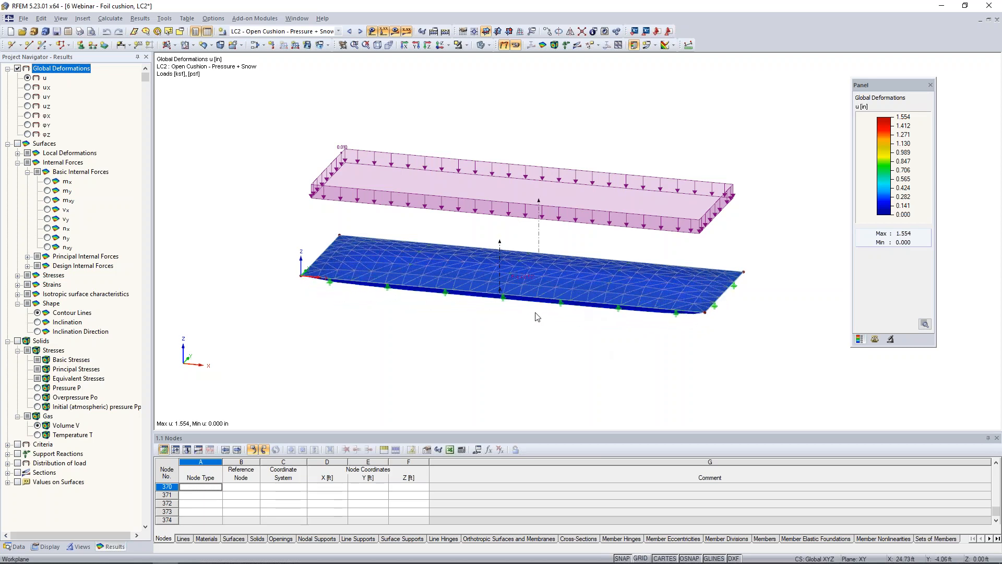
pyautogui.scroll(3, 537, 313)
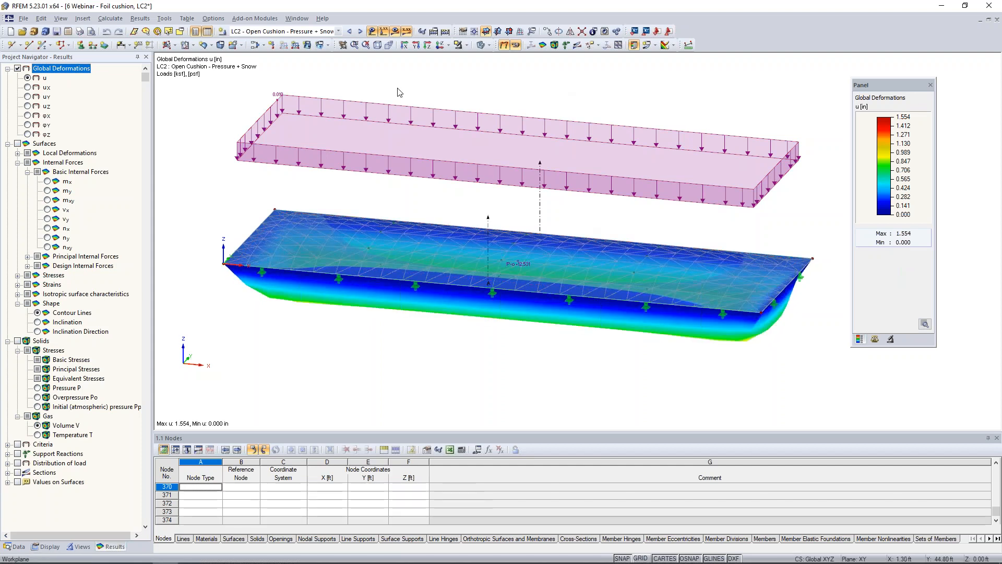
pyautogui.click(394, 32)
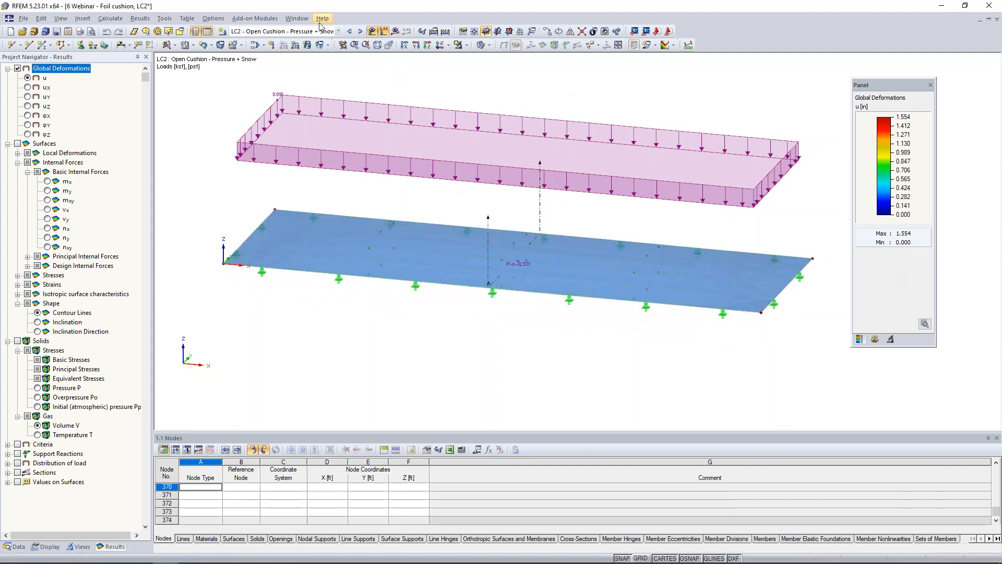
pyautogui.click(308, 21)
pyautogui.click(333, 219)
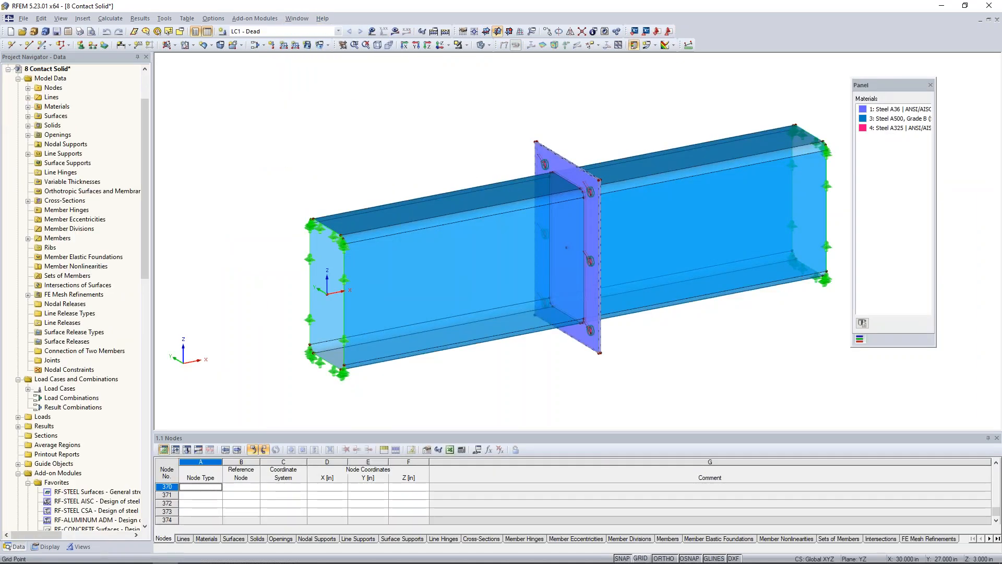
# Step: Inspect the material and thickness of the hollow section's side surface No. 37 without changing them
pyautogui.moveTo(447, 152); pyautogui.dragTo(400, 162, button='middle')
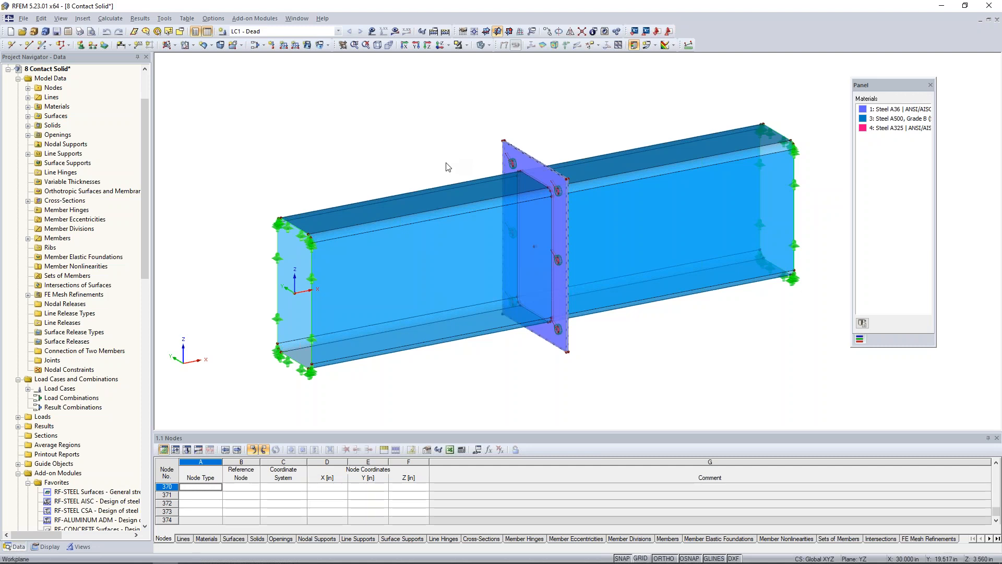
pyautogui.keyDown('ctrl'); pyautogui.moveTo(446, 167); pyautogui.dragTo(399, 149, button='middle'); pyautogui.keyUp('ctrl')
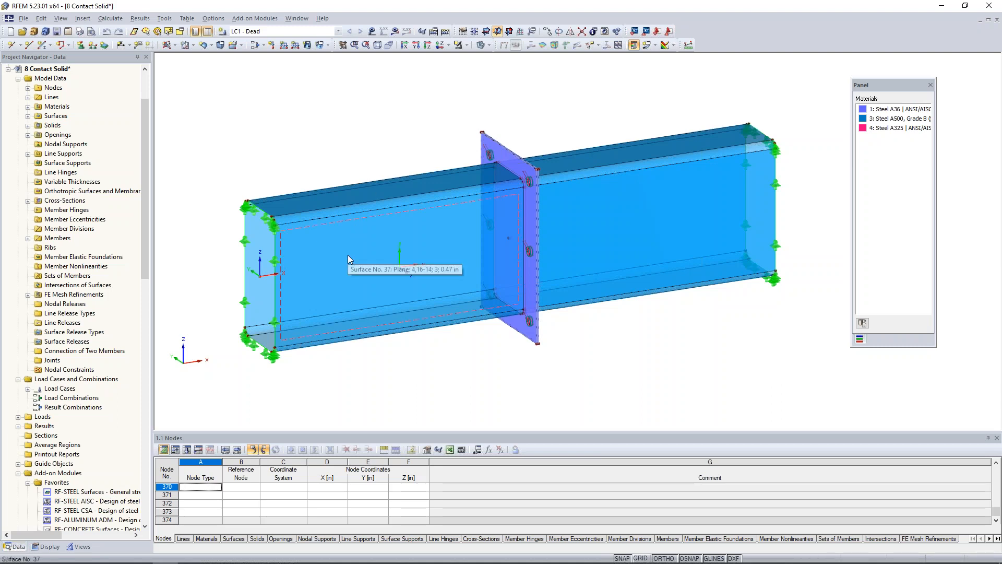
pyautogui.click(387, 226)
pyautogui.doubleClick(368, 200)
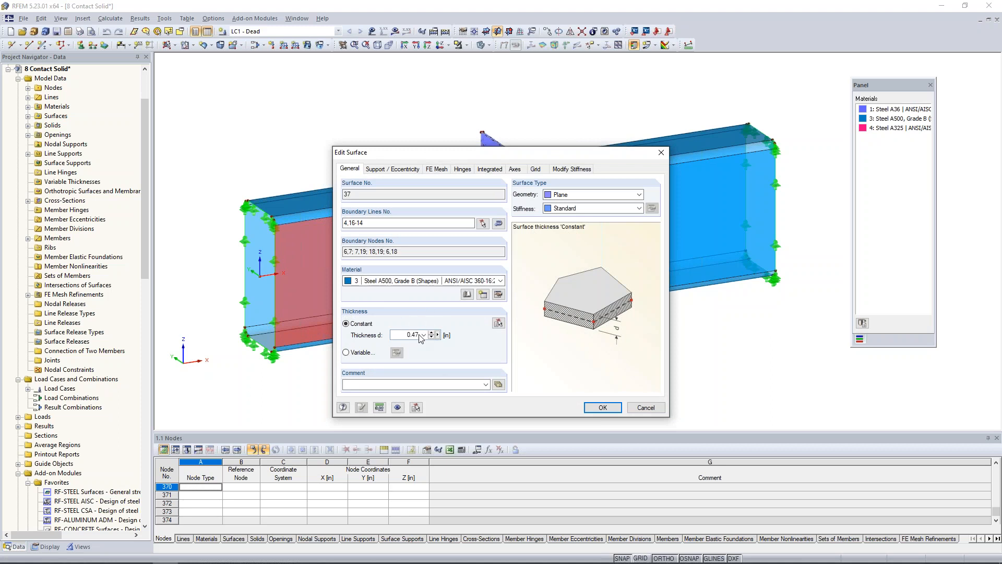
pyautogui.click(645, 407)
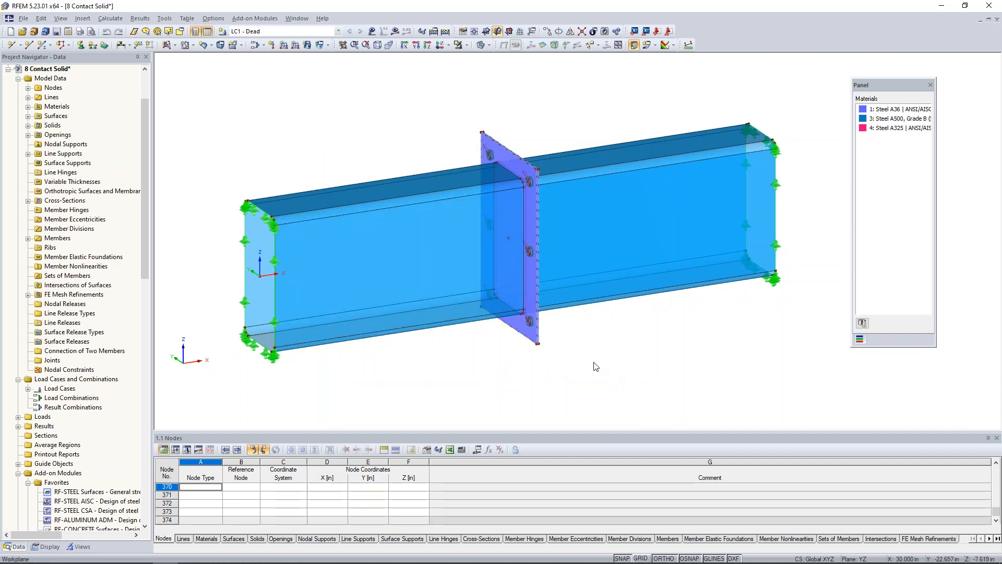
# Step: Inspect the material and thickness of end plate surface No. 9 without changing them
pyautogui.scroll(4, 566, 360)
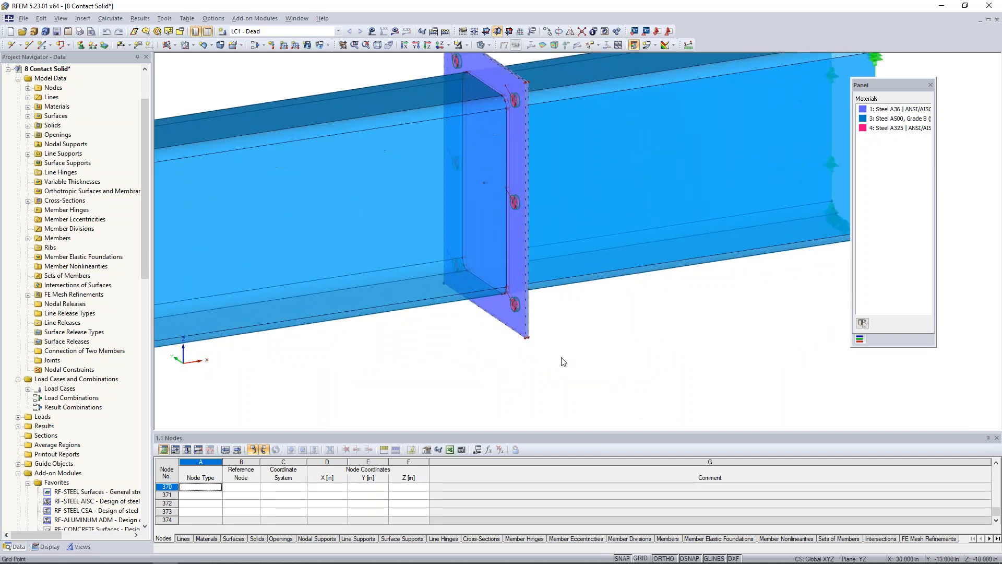
pyautogui.click(517, 284)
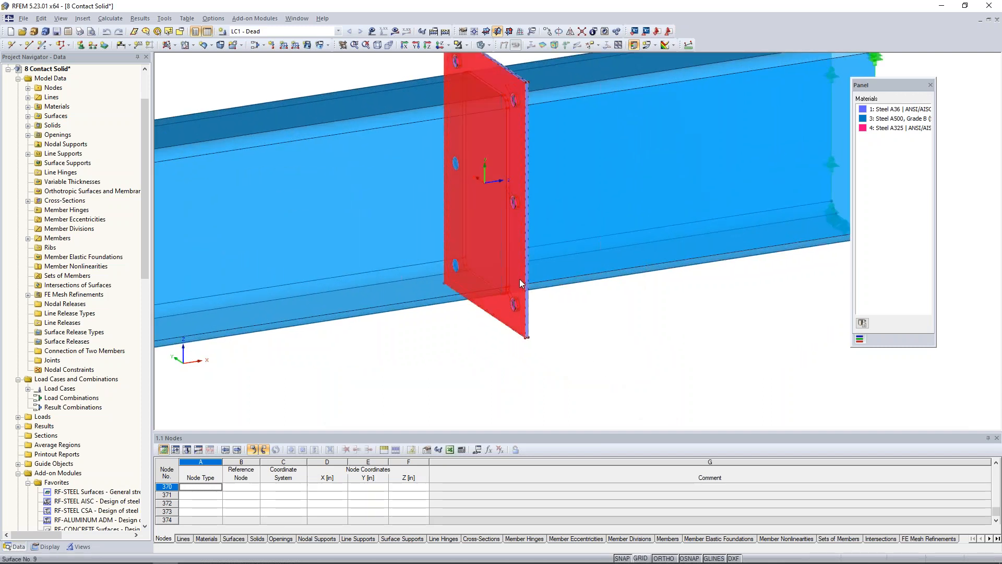
pyautogui.doubleClick(520, 281)
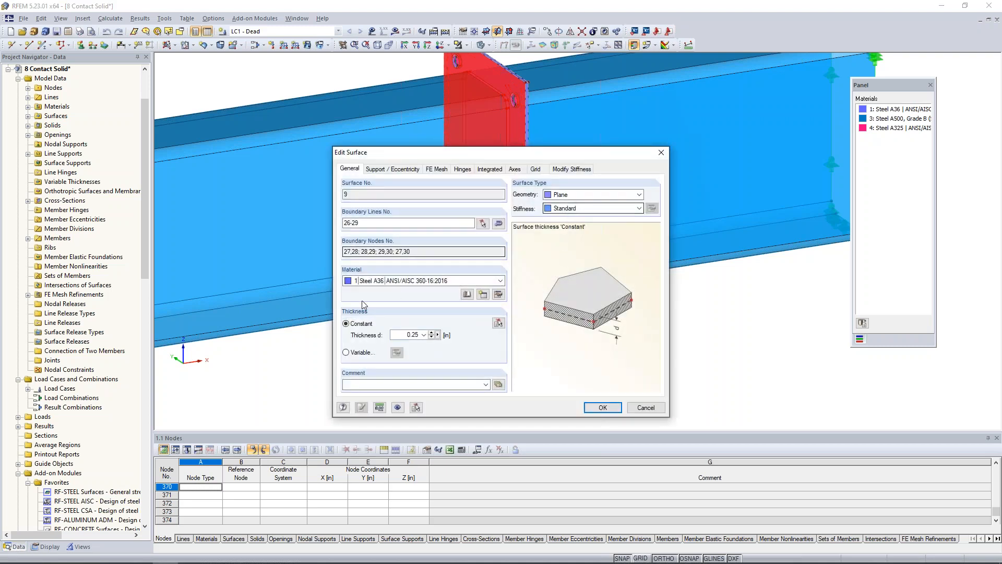
pyautogui.click(646, 408)
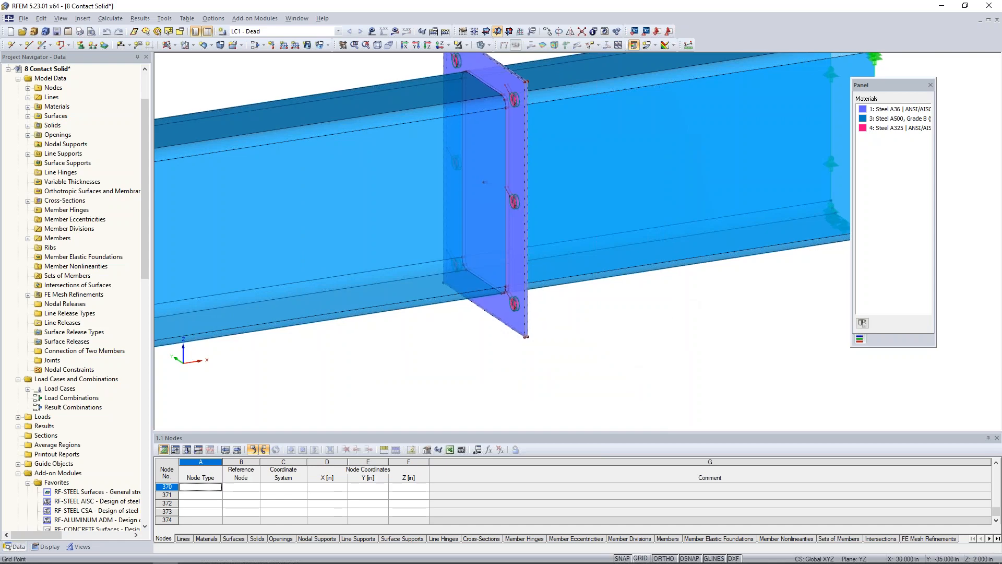
# Step: Inspect the material and thickness of the opposite end plate, surface No. 18, and clear the selection
pyautogui.scroll(3, 501, 346)
pyautogui.keyDown('ctrl'); pyautogui.moveTo(501, 347); pyautogui.dragTo(358, 314, button='middle'); pyautogui.keyUp('ctrl')
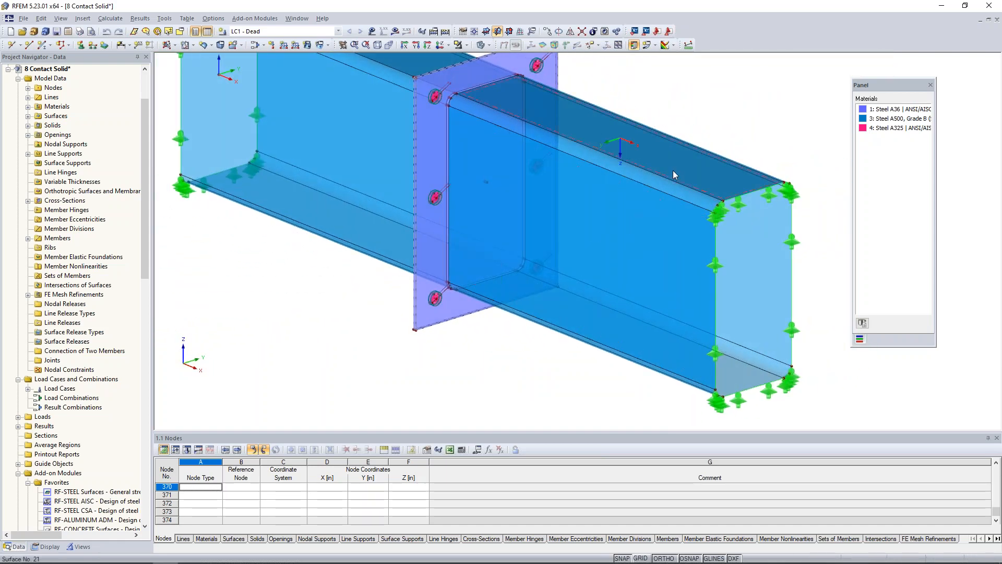
pyautogui.click(424, 321)
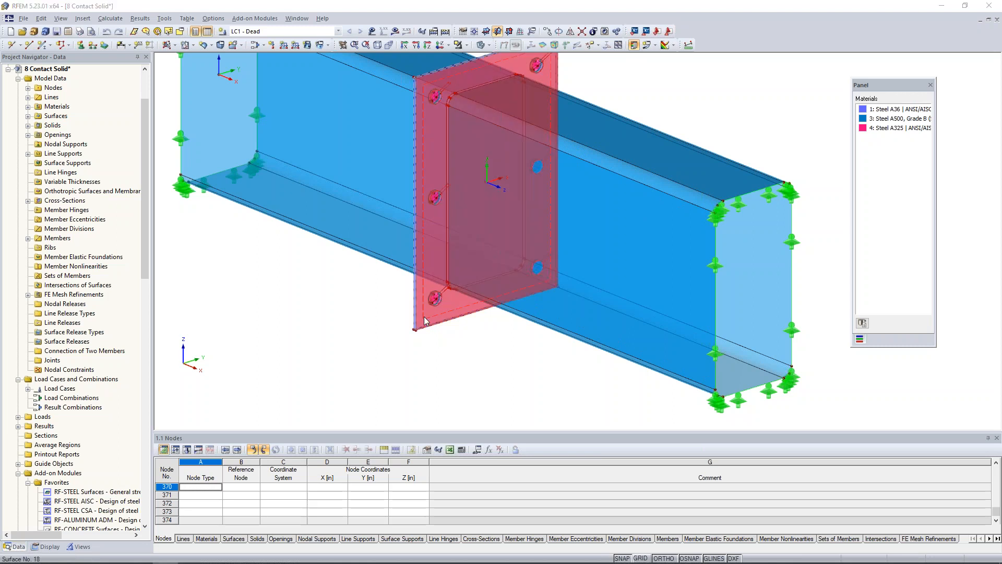
pyautogui.doubleClick(424, 321)
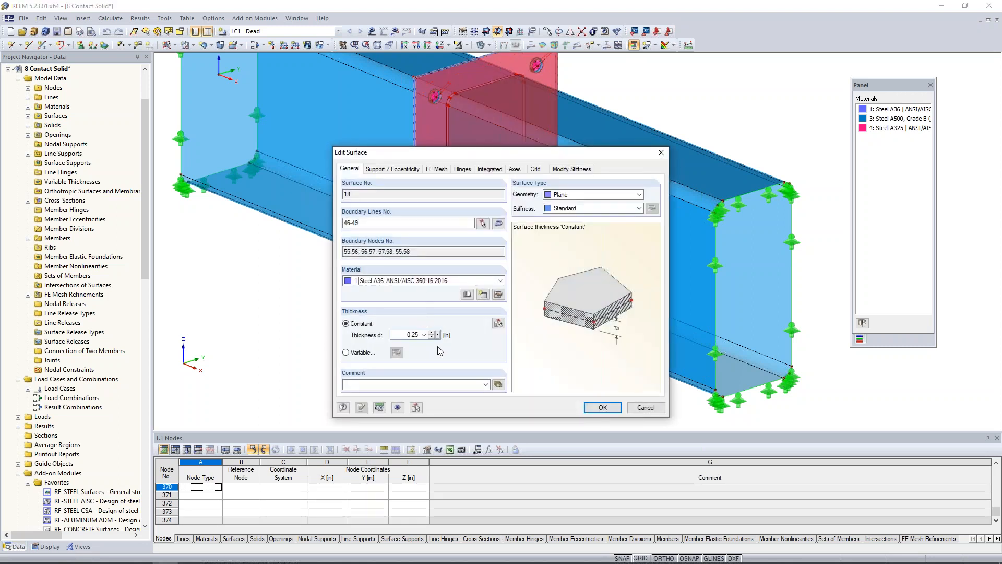
pyautogui.click(645, 407)
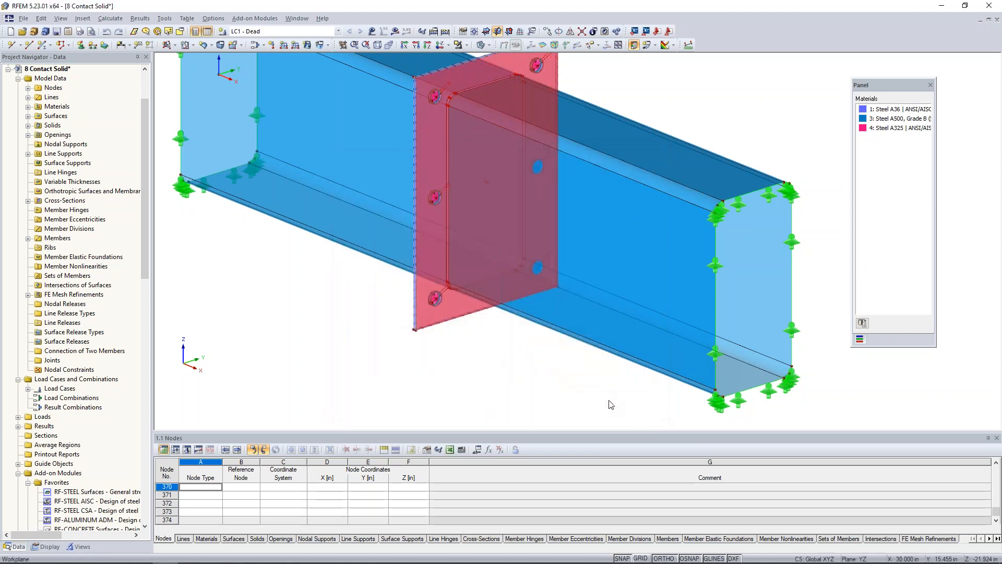
pyautogui.click(371, 345)
# Step: Show the model as a wireframe, focused on the bolted end plates
pyautogui.keyDown('ctrl'); pyautogui.moveTo(368, 338); pyautogui.dragTo(686, 348, button='middle'); pyautogui.keyUp('ctrl')
pyautogui.keyDown('ctrl'); pyautogui.moveTo(549, 332); pyautogui.dragTo(580, 371, button='middle'); pyautogui.keyUp('ctrl')
pyautogui.scroll(5, 492, 242)
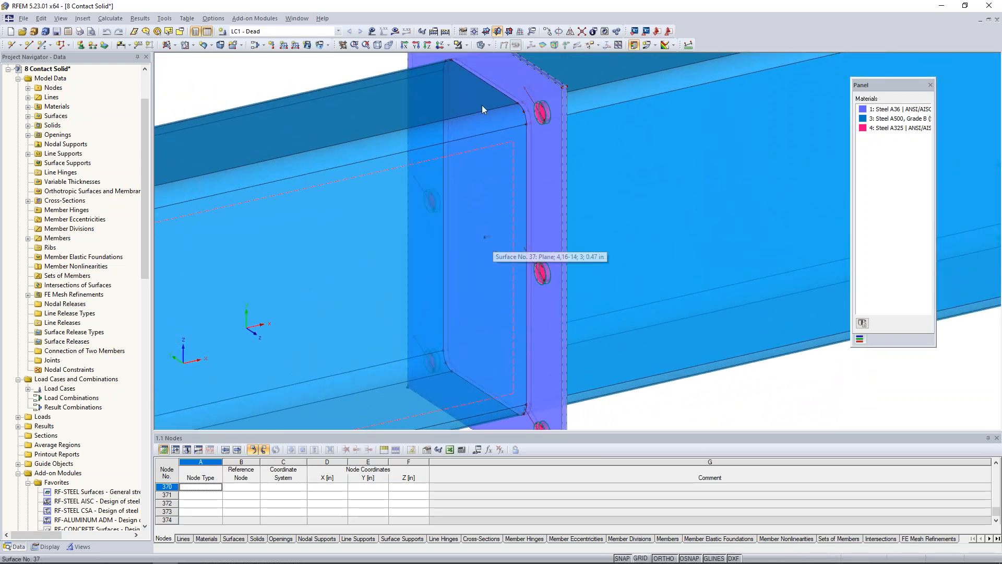
pyautogui.click(487, 47)
pyautogui.click(490, 57)
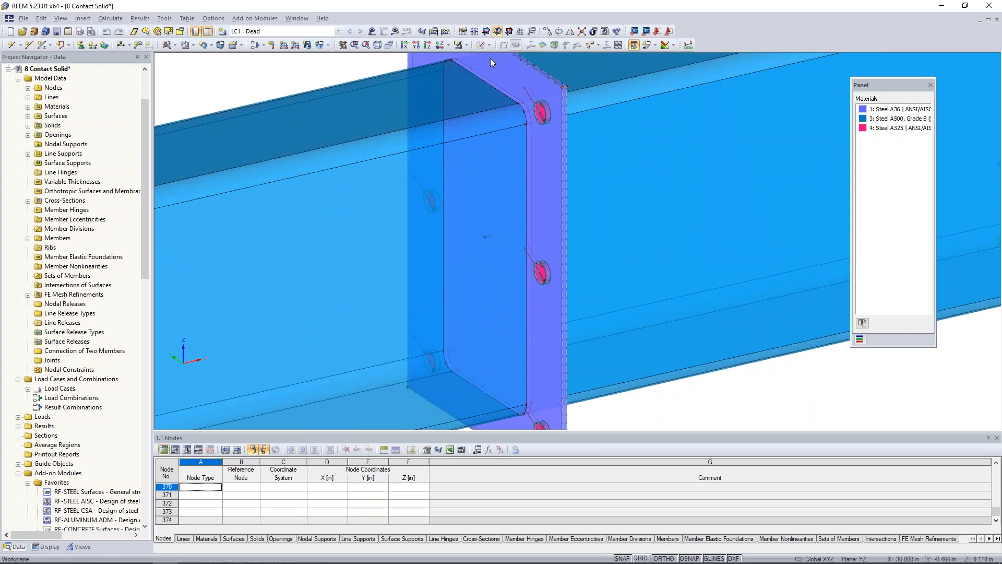
pyautogui.scroll(4, 494, 247)
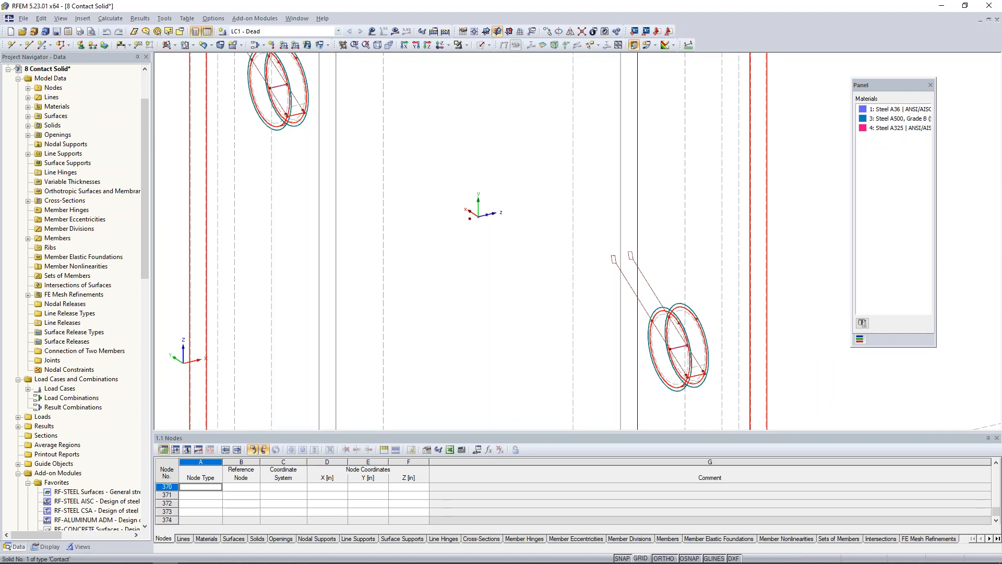
# Step: Open the properties of contact solid No. 1 between the end plates and review the available solid types, keeping Contact
pyautogui.doubleClick(509, 249)
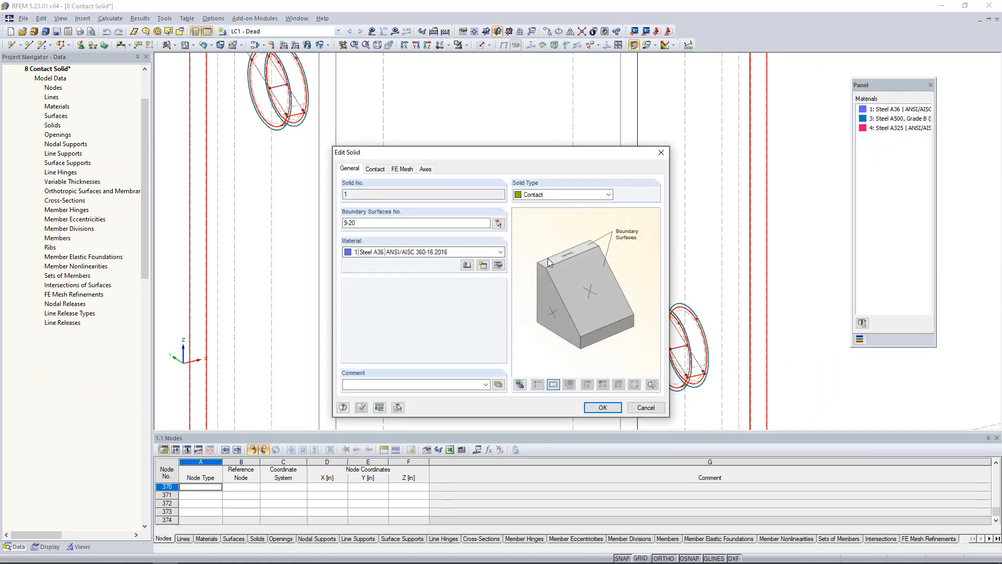
pyautogui.click(543, 196)
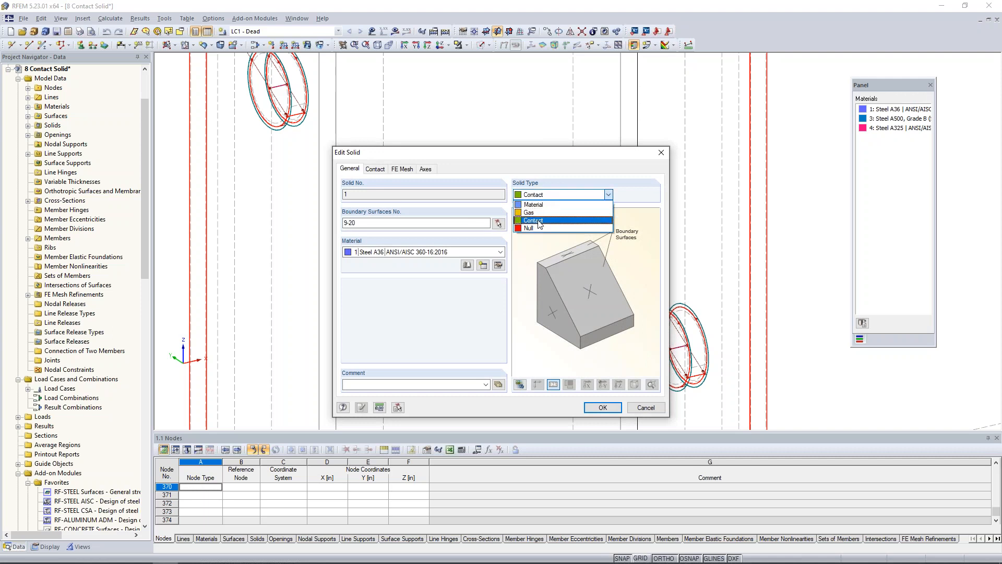
pyautogui.click(470, 323)
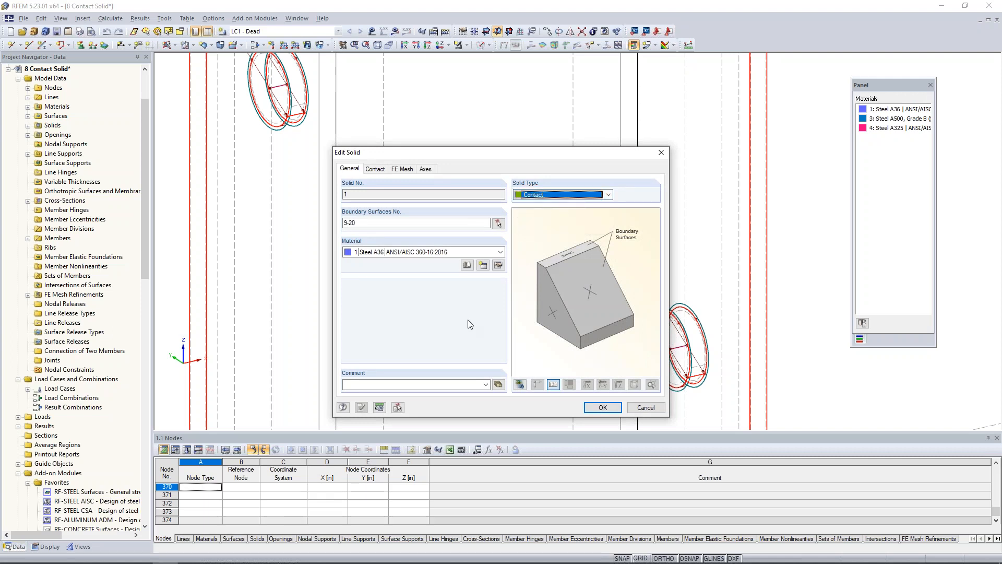
# Step: Switch to the PowerPoint slide show of the solid modeling webinar
pyautogui.press('super+Tab')
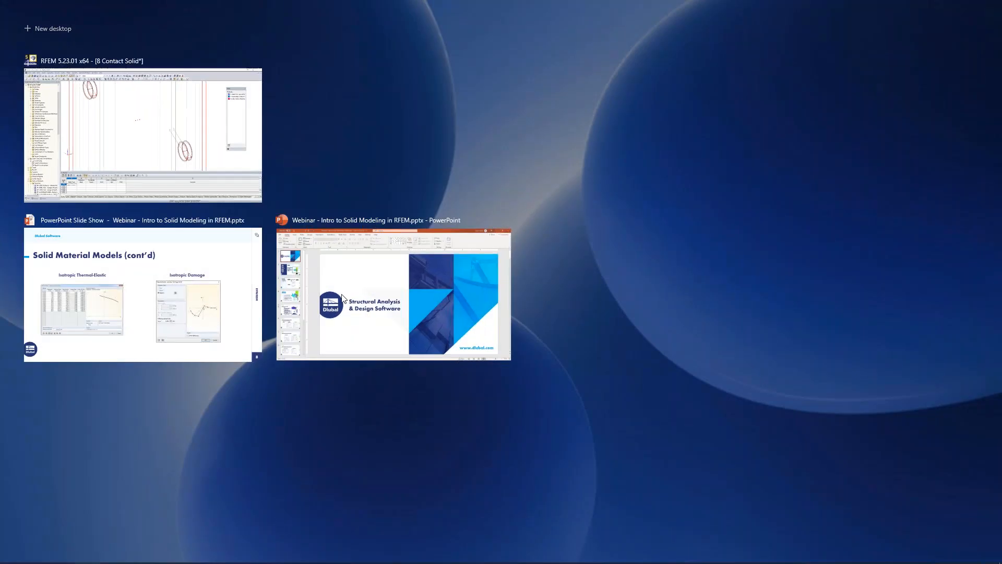
pyautogui.click(220, 312)
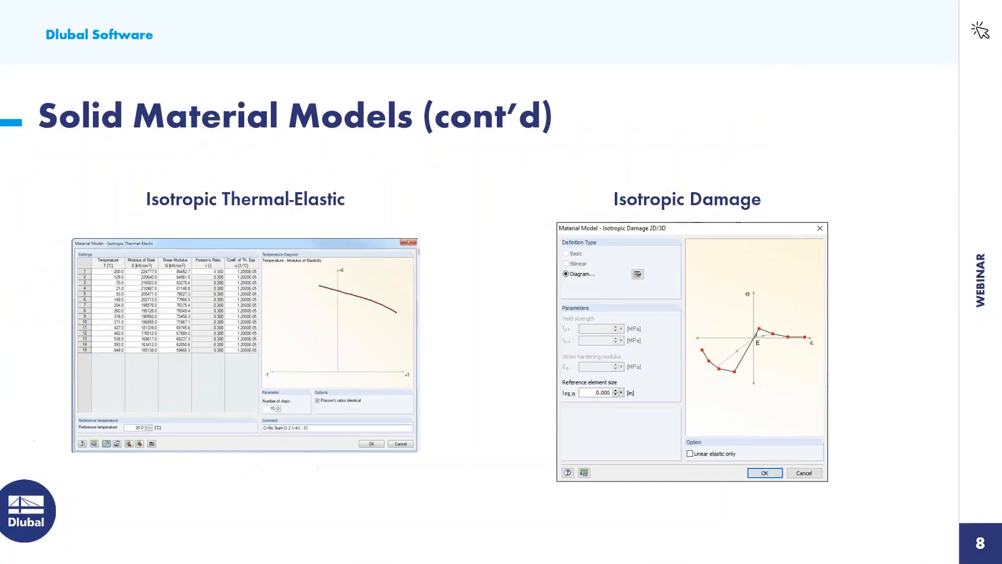
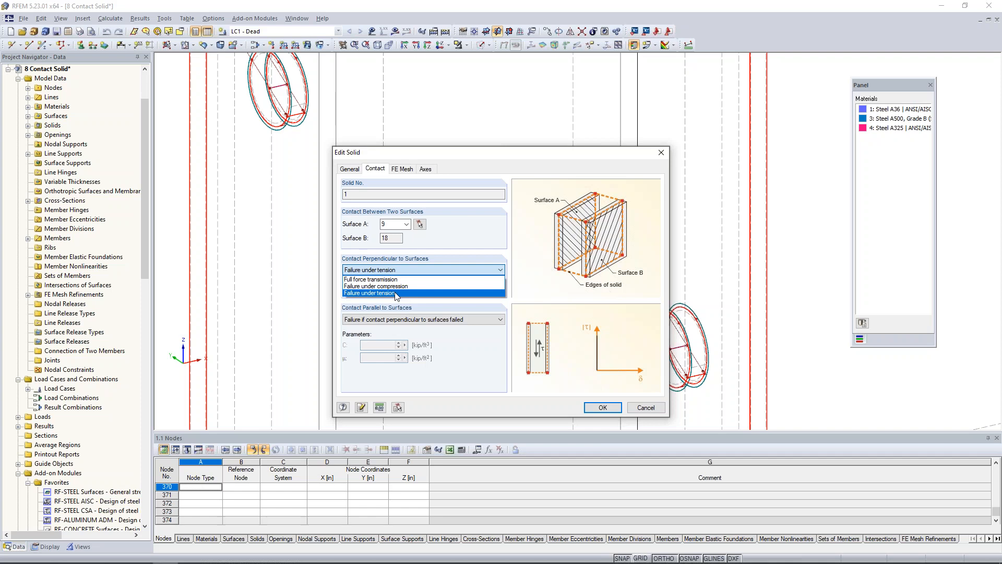
# Step: Review solid No. 1's contact options perpendicular and parallel to the surfaces, keeping Failure under tension, and close its properties unchanged
pyautogui.click(396, 294)
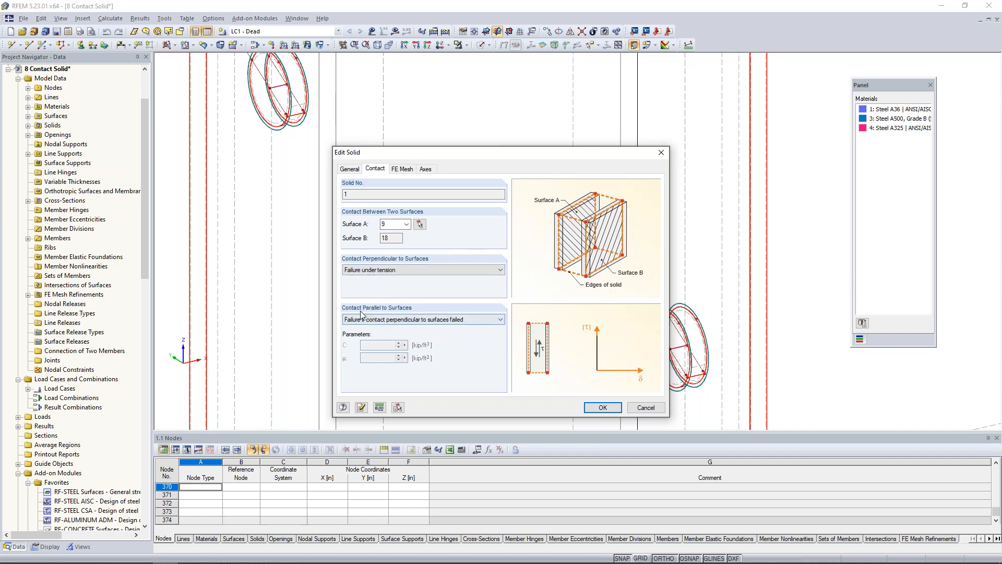
pyautogui.click(385, 320)
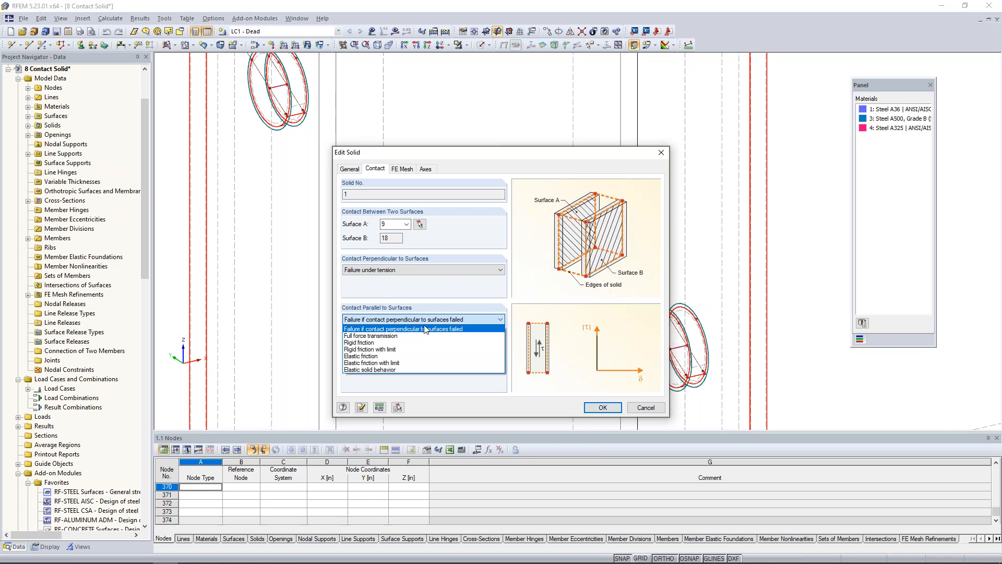
pyautogui.click(469, 302)
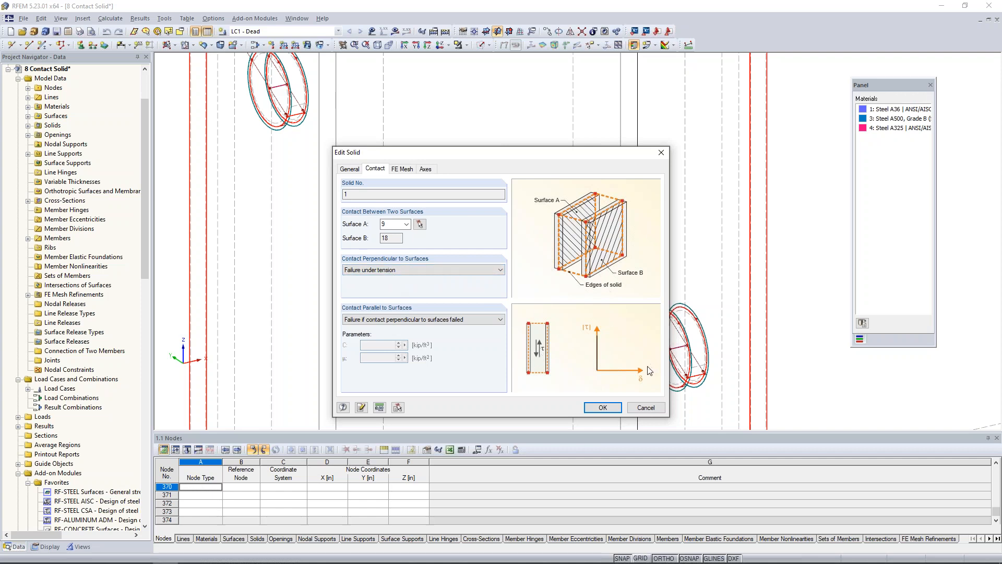
pyautogui.click(646, 407)
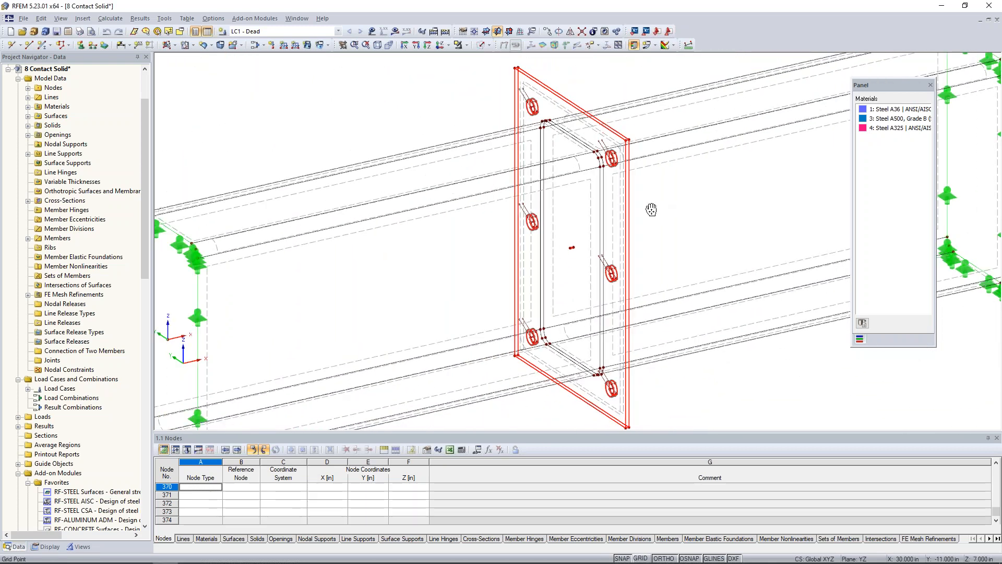
# Step: Measure the gap between the two end plates at their upper corner nodes, 28 and 56
pyautogui.scroll(3, 554, 176)
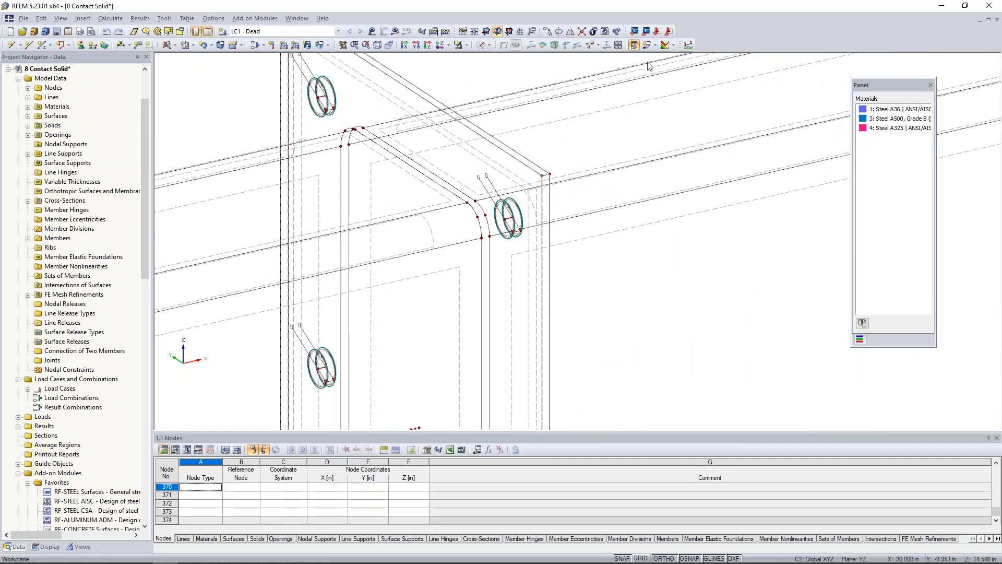
pyautogui.click(688, 45)
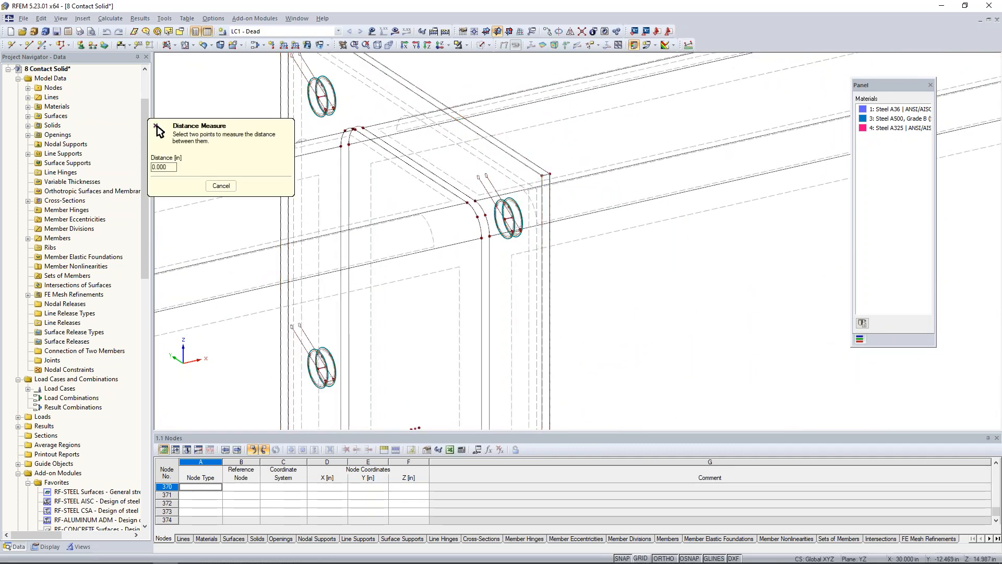
pyautogui.scroll(3, 546, 169)
pyautogui.click(540, 177)
pyautogui.click(554, 176)
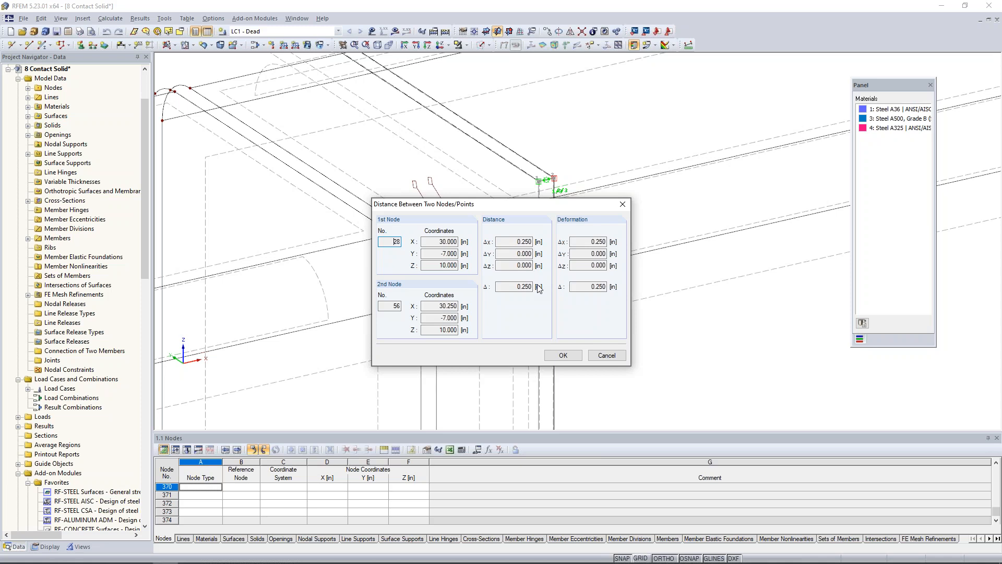
pyautogui.click(605, 356)
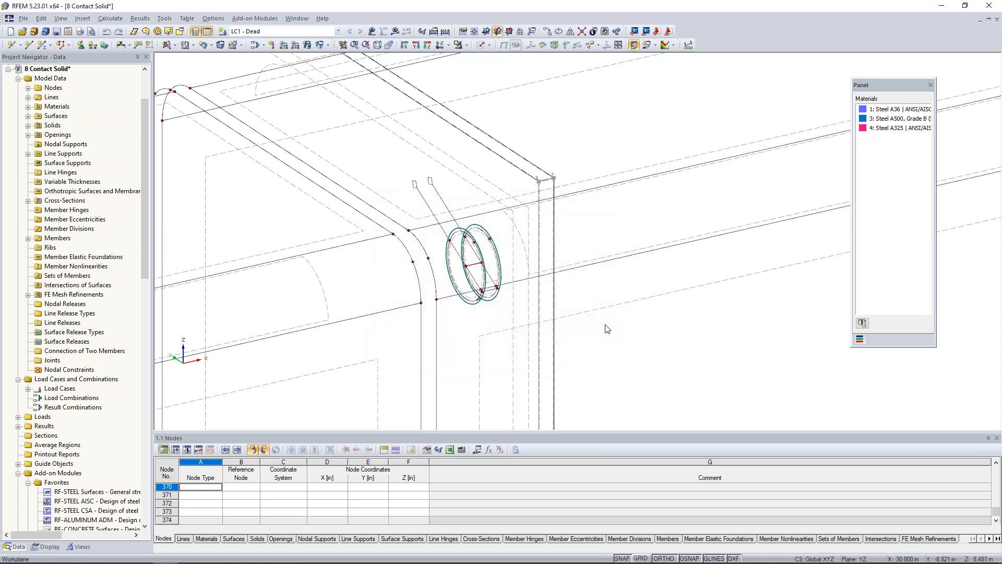
pyautogui.scroll(-5, 606, 329)
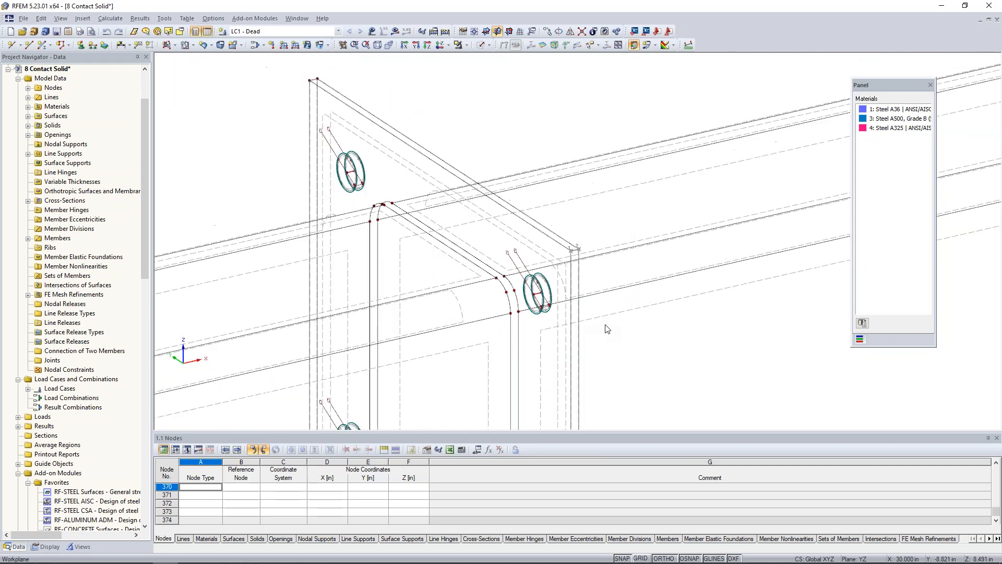
pyautogui.moveTo(625, 347); pyautogui.dragTo(560, 266, button='middle')
pyautogui.scroll(-1, 560, 266)
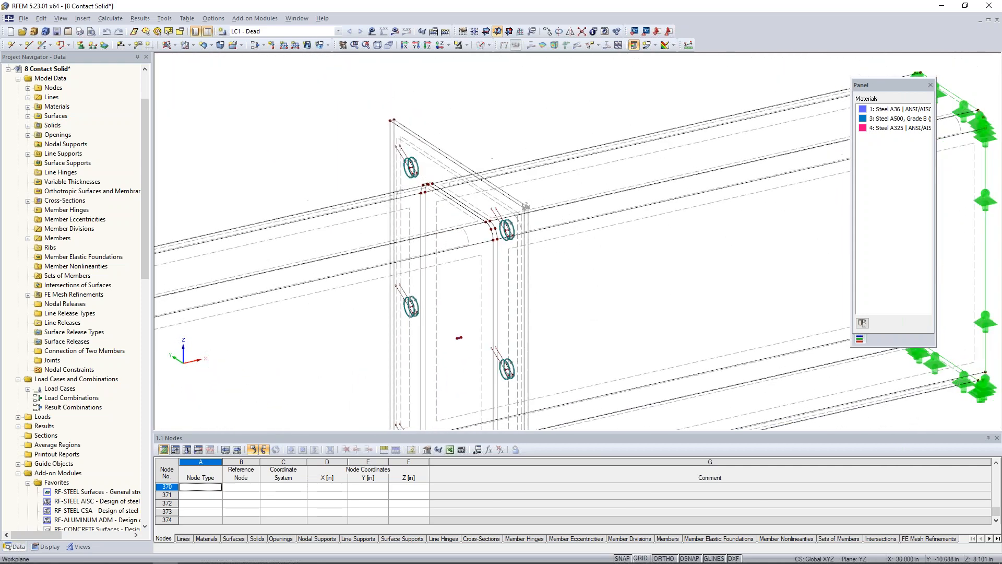
# Step: Open the properties of bolt member No. 2, review its Beam type and Round 0.5 cross-section, and close them unchanged
pyautogui.scroll(4, 397, 173)
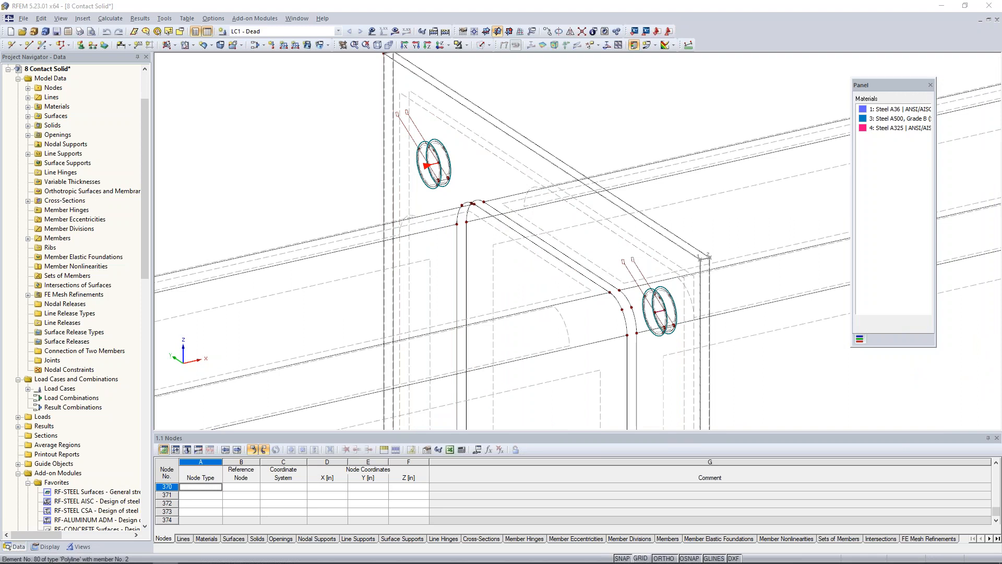
pyautogui.moveTo(535, 153); pyautogui.dragTo(685, 155)
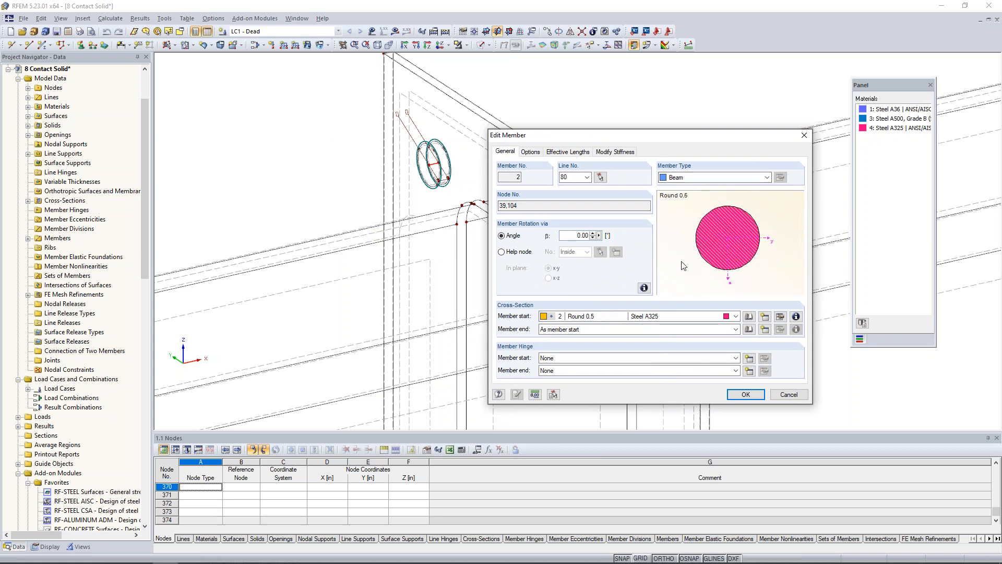
pyautogui.click(788, 394)
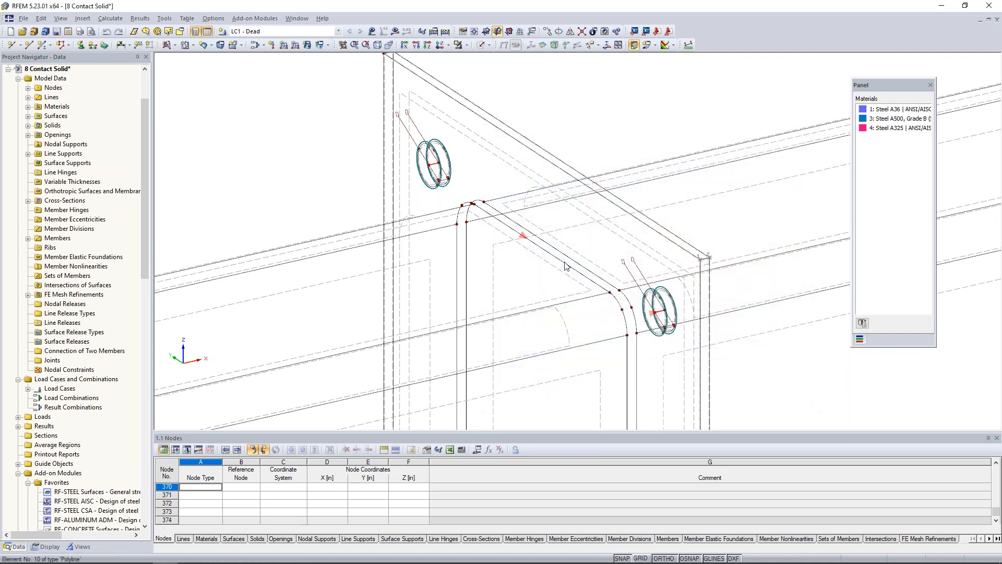
# Step: Display the LC1 - Dead loads above the bolted beam connection
pyautogui.scroll(-4, 565, 266)
pyautogui.scroll(-4, 565, 266)
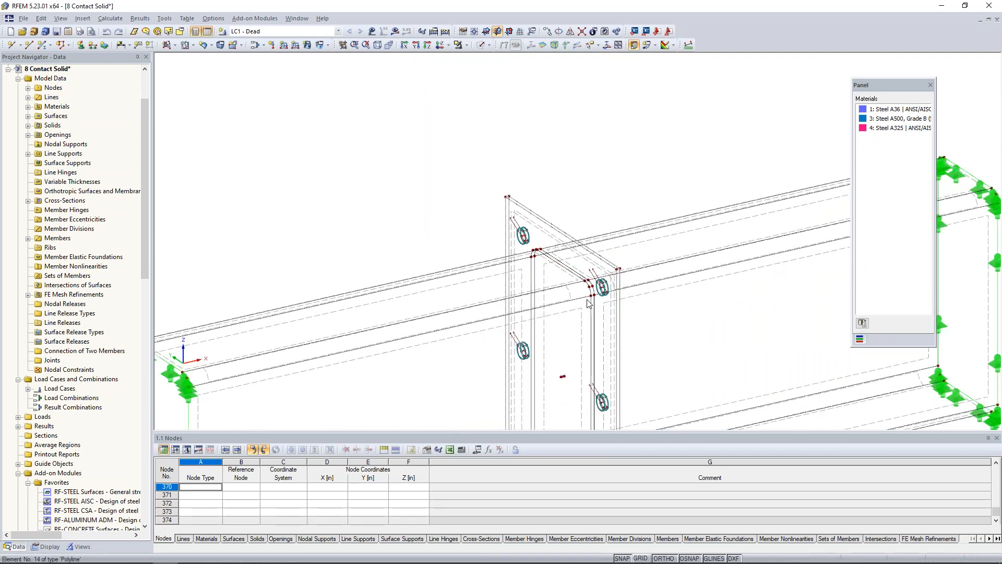
pyautogui.moveTo(555, 296); pyautogui.dragTo(542, 276, button='middle')
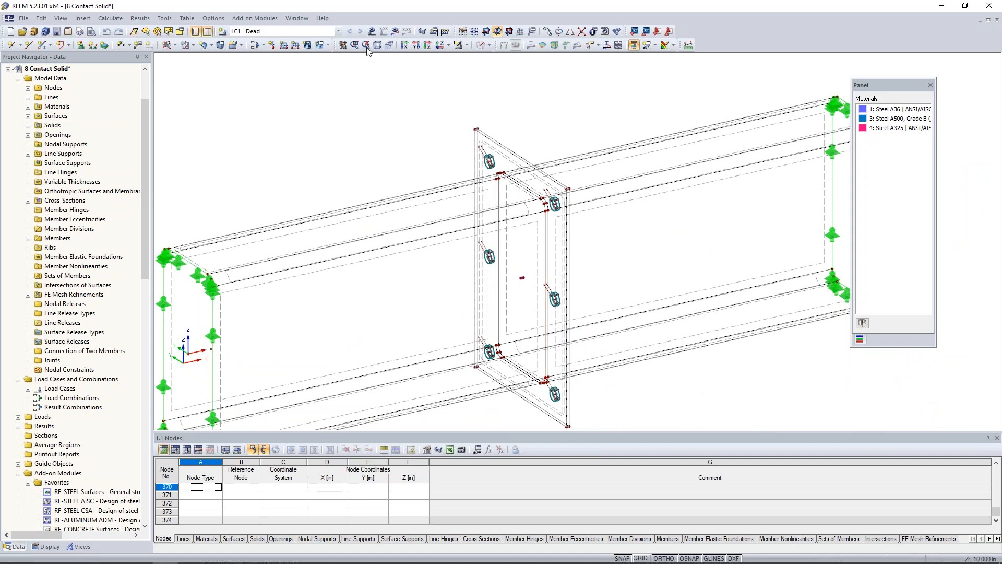
pyautogui.click(372, 31)
pyautogui.scroll(-3, 450, 138)
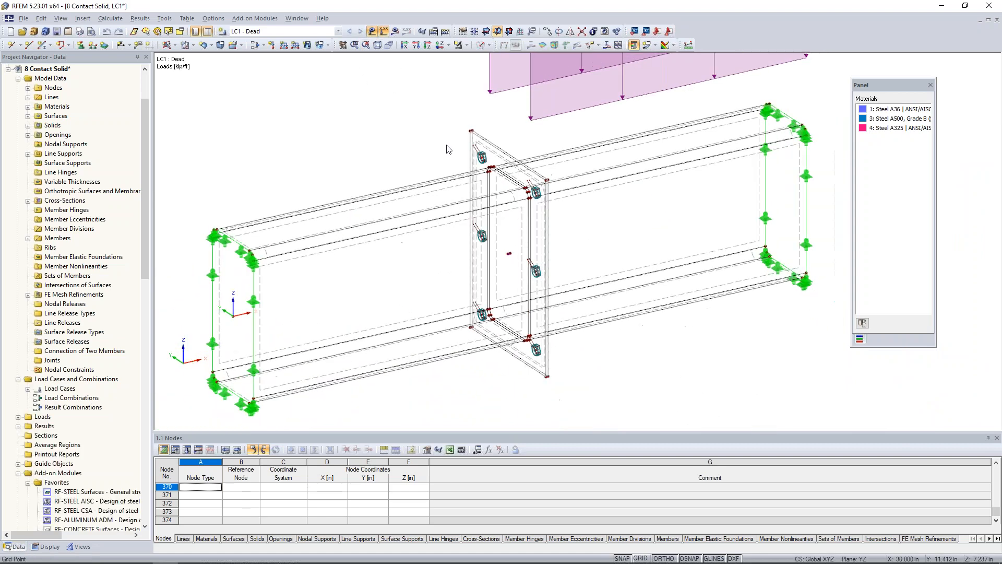
pyautogui.scroll(-2, 463, 246)
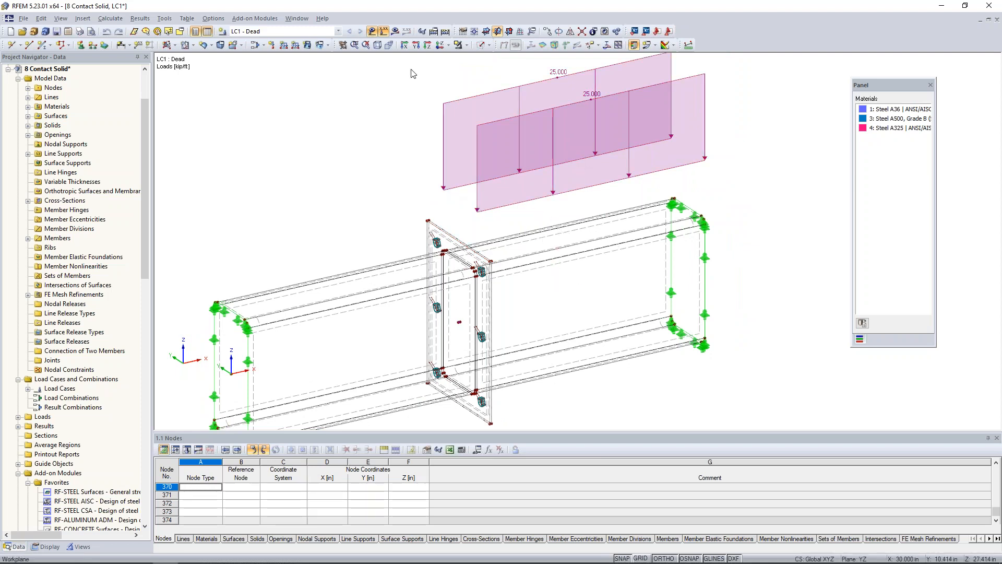
# Step: Display the LC1 global deformation results and examine the contact solid at the lower edge of the end plates
pyautogui.click(395, 31)
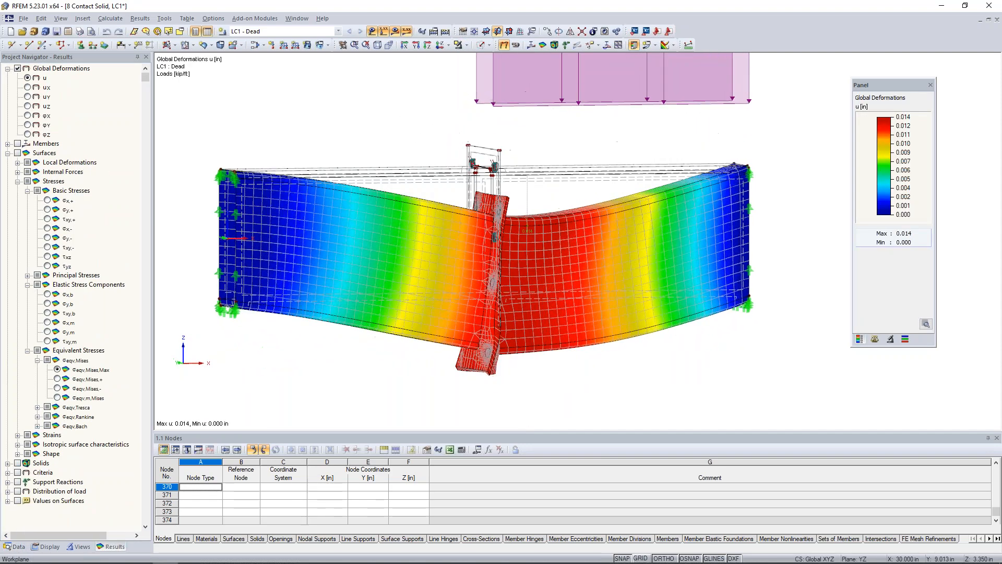
pyautogui.keyDown('ctrl'); pyautogui.moveTo(486, 313); pyautogui.dragTo(523, 290, button='middle'); pyautogui.keyUp('ctrl')
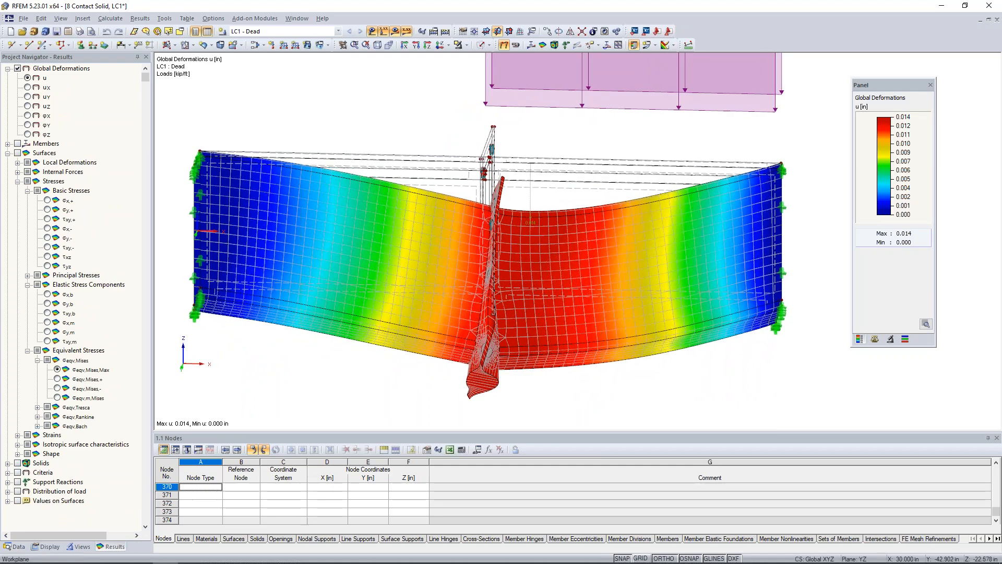
pyautogui.scroll(5, 496, 313)
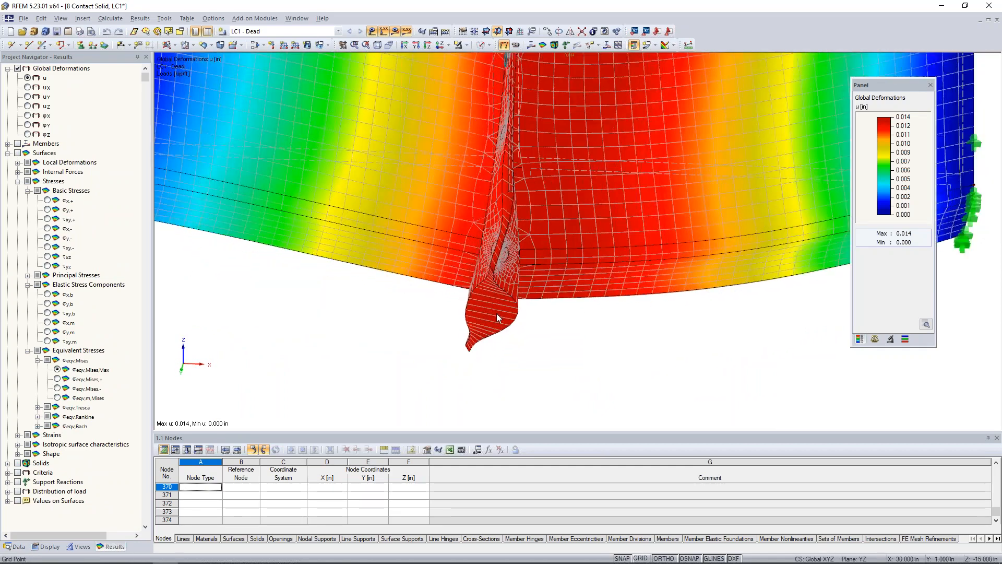
pyautogui.scroll(-4, 496, 313)
pyautogui.moveTo(505, 303)
pyautogui.keyDown('ctrl'); pyautogui.mouseDown(button='middle')
pyautogui.moveTo(507, 329)
pyautogui.moveTo(507, 318)
pyautogui.mouseUp(button='middle'); pyautogui.keyUp('ctrl')
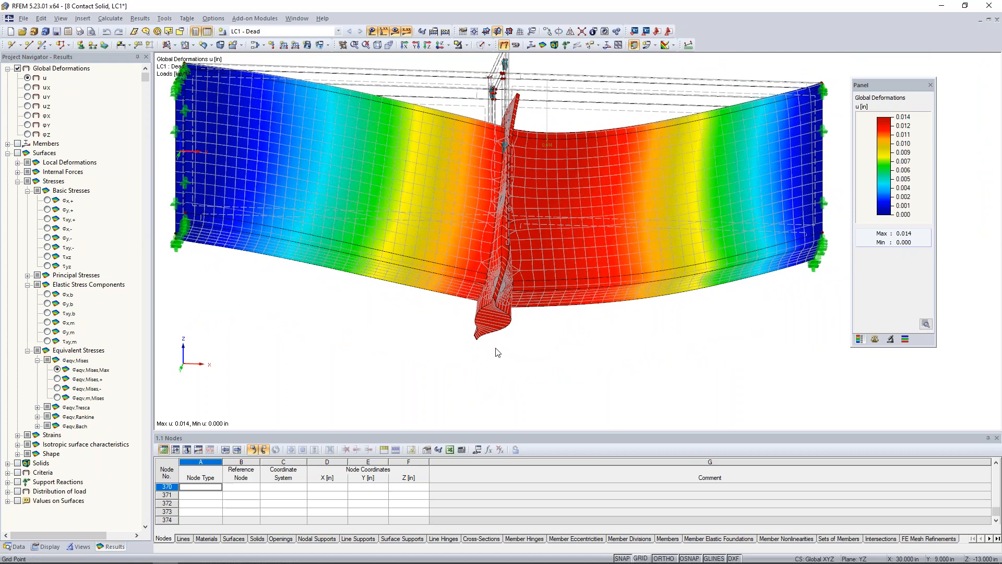
# Step: Enable removing contact solids from the display of the solid results
pyautogui.click(47, 546)
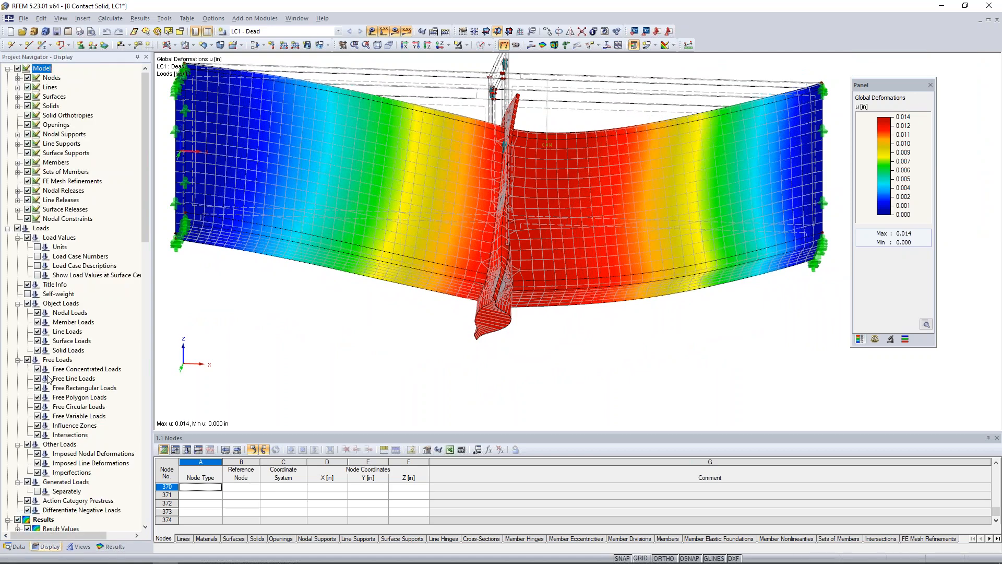
pyautogui.scroll(-10, 51, 356)
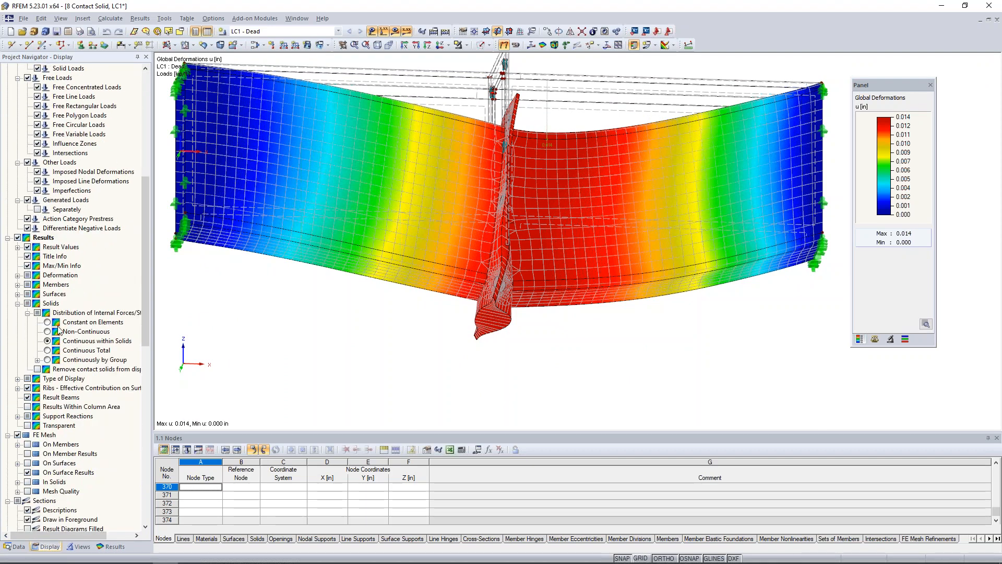
pyautogui.click(37, 369)
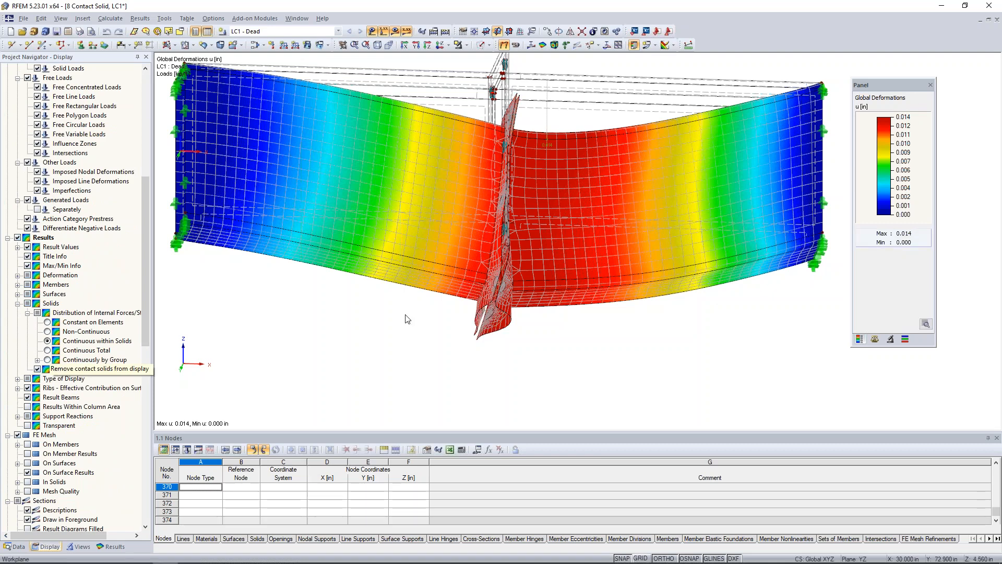
# Step: Examine how the two deformed end plates separate and touch along their height, from the lower edge to the top
pyautogui.keyDown('ctrl'); pyautogui.moveTo(407, 246); pyautogui.dragTo(394, 376, button='middle'); pyautogui.keyUp('ctrl')
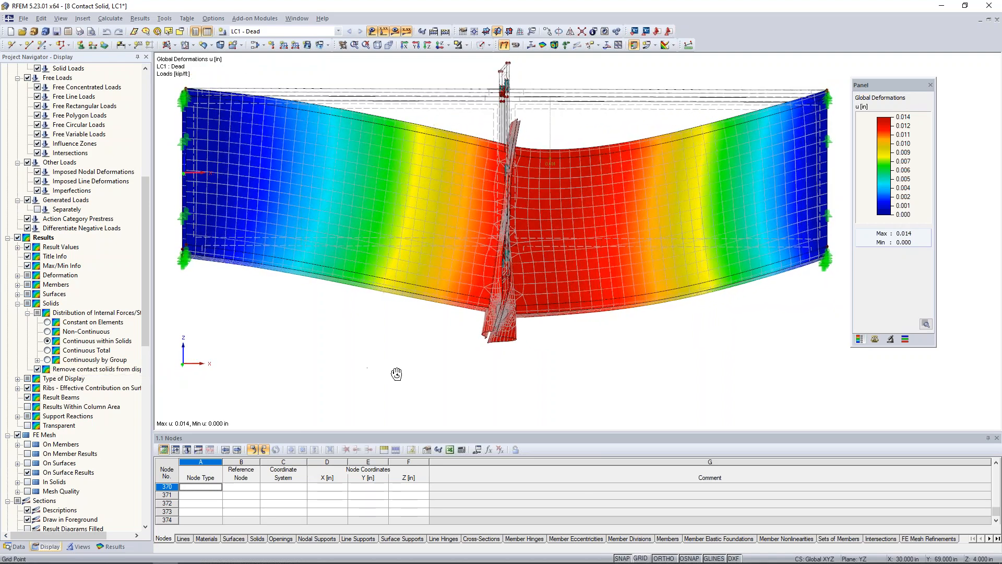
pyautogui.scroll(5, 493, 342)
pyautogui.keyDown('ctrl'); pyautogui.moveTo(566, 308); pyautogui.dragTo(557, 349, button='middle'); pyautogui.keyUp('ctrl')
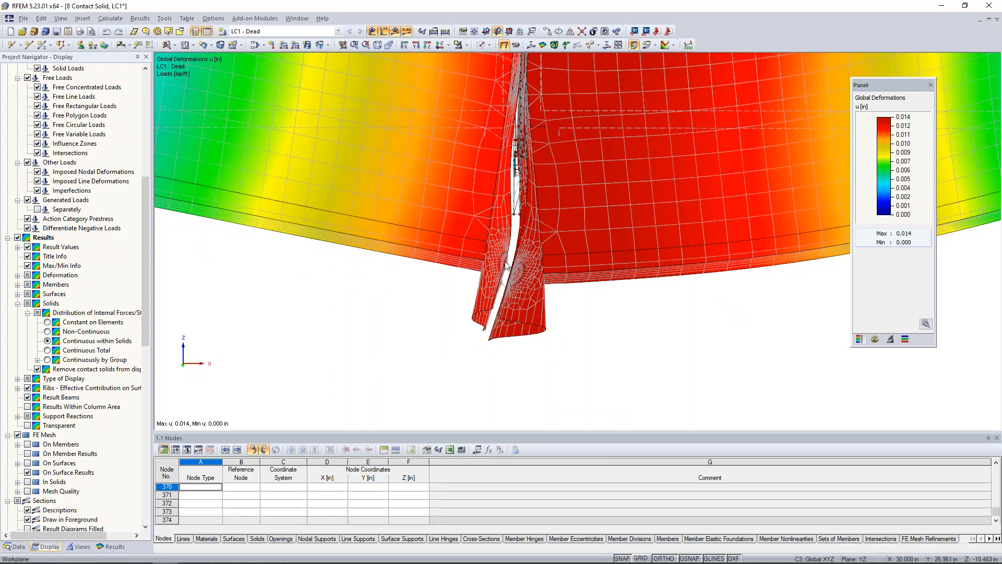
pyautogui.scroll(-4, 561, 328)
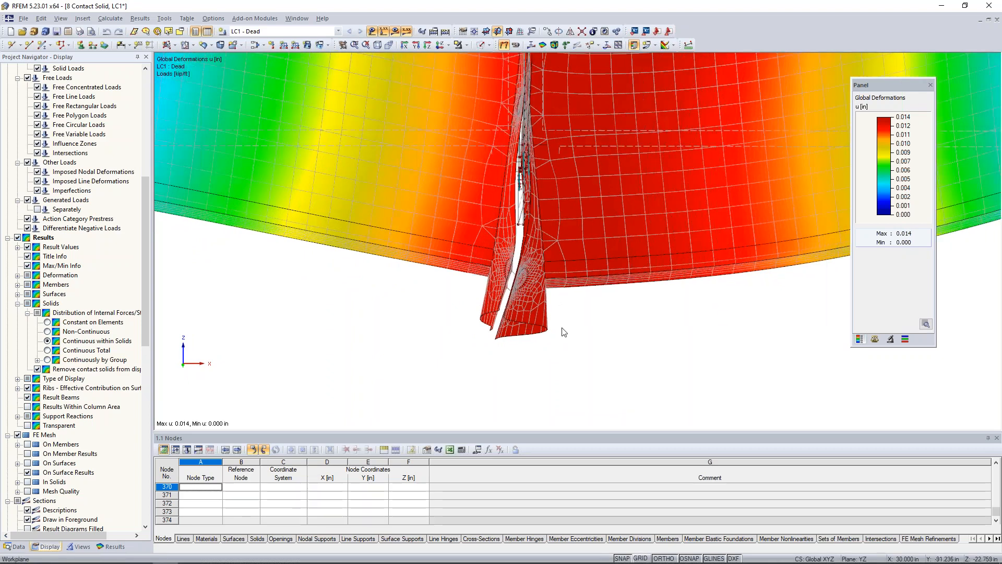
pyautogui.keyDown('ctrl'); pyautogui.moveTo(560, 249); pyautogui.dragTo(559, 269, button='middle'); pyautogui.keyUp('ctrl')
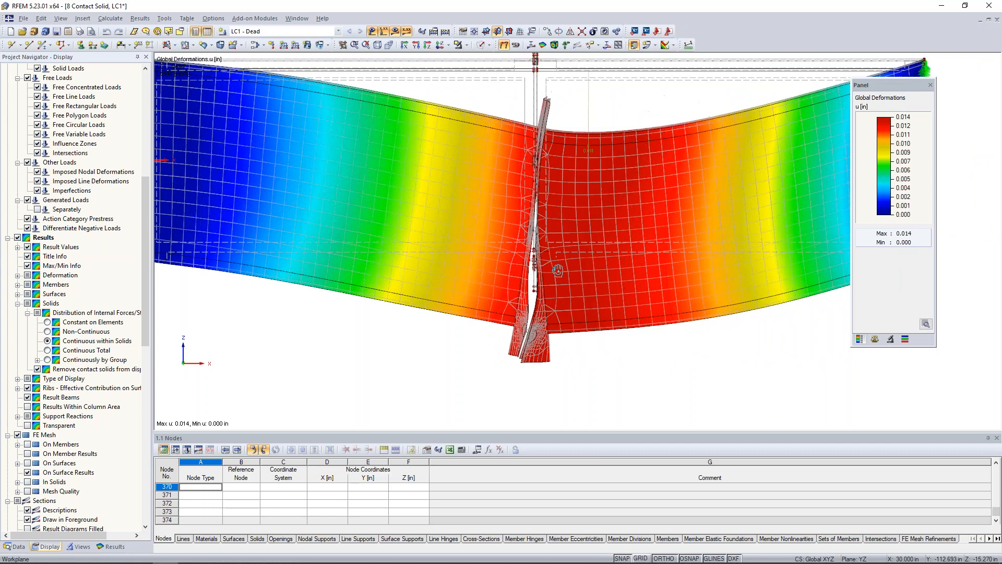
pyautogui.scroll(1, 543, 125)
pyautogui.scroll(2, 544, 116)
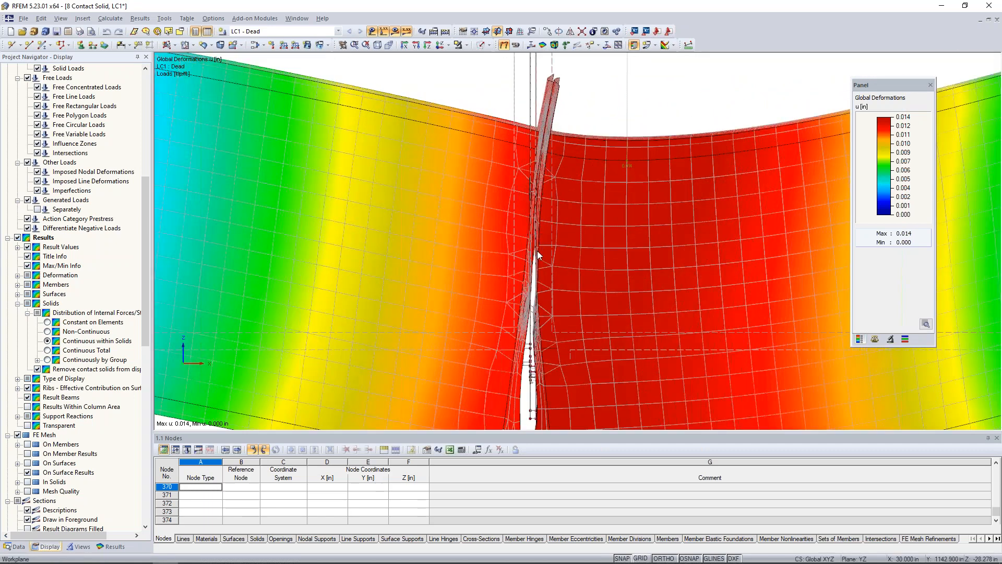
pyautogui.scroll(-4, 537, 266)
pyautogui.keyDown('ctrl'); pyautogui.moveTo(600, 312); pyautogui.dragTo(625, 380, button='middle'); pyautogui.keyUp('ctrl')
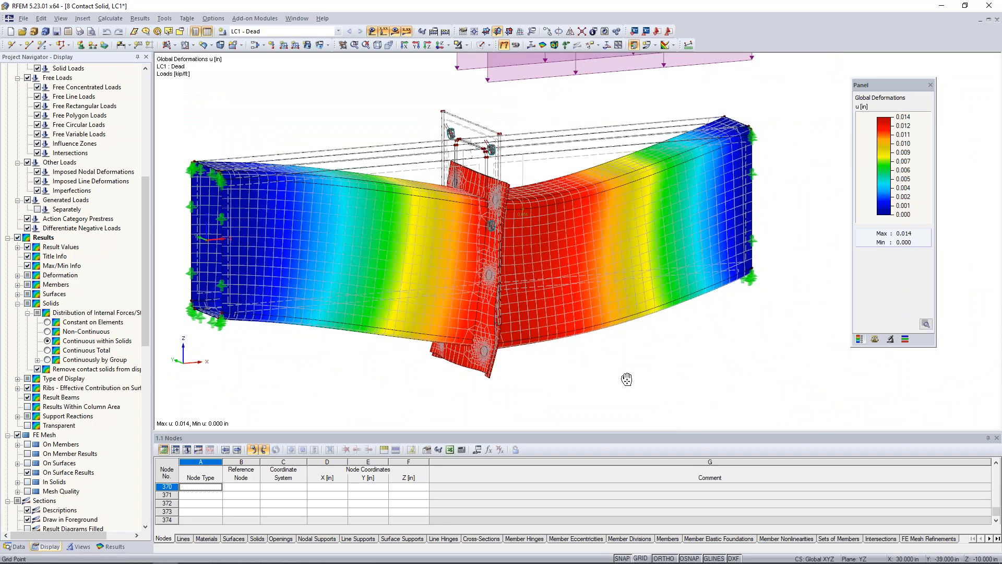
# Step: Show the member results with axial force N and examine the forces in the lower, middle and upper bolts
pyautogui.click(117, 547)
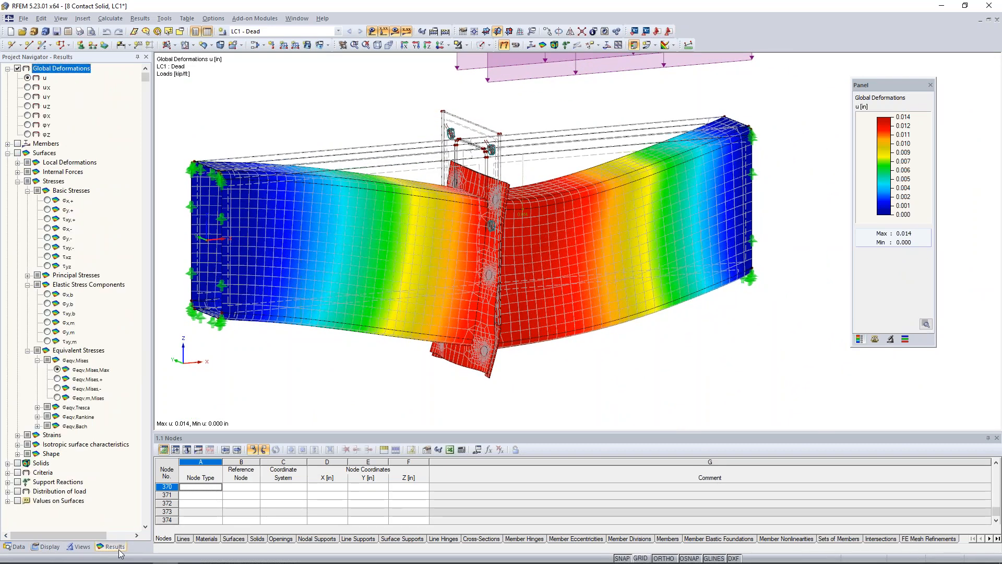
pyautogui.click(7, 144)
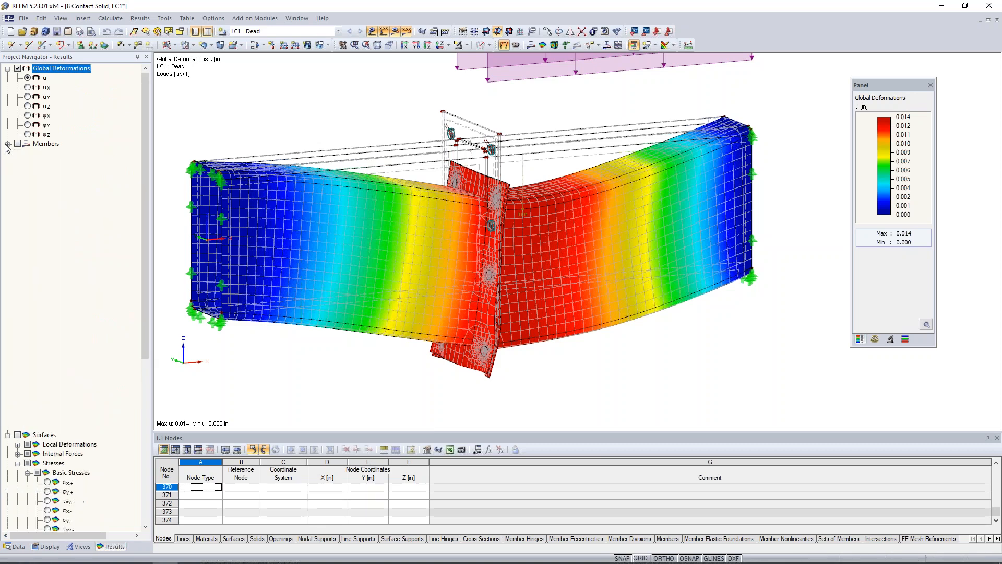
pyautogui.click(17, 144)
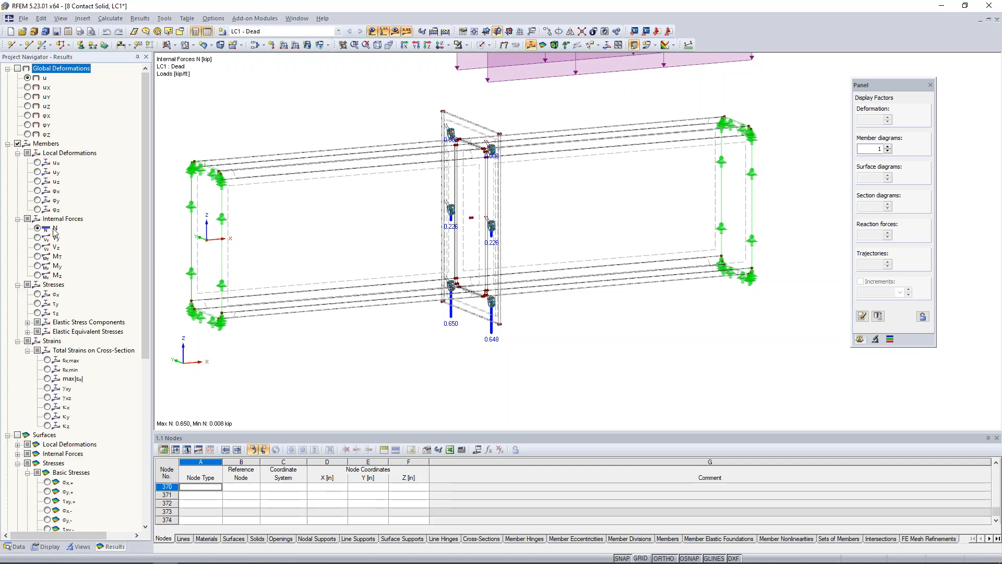
pyautogui.scroll(4, 470, 311)
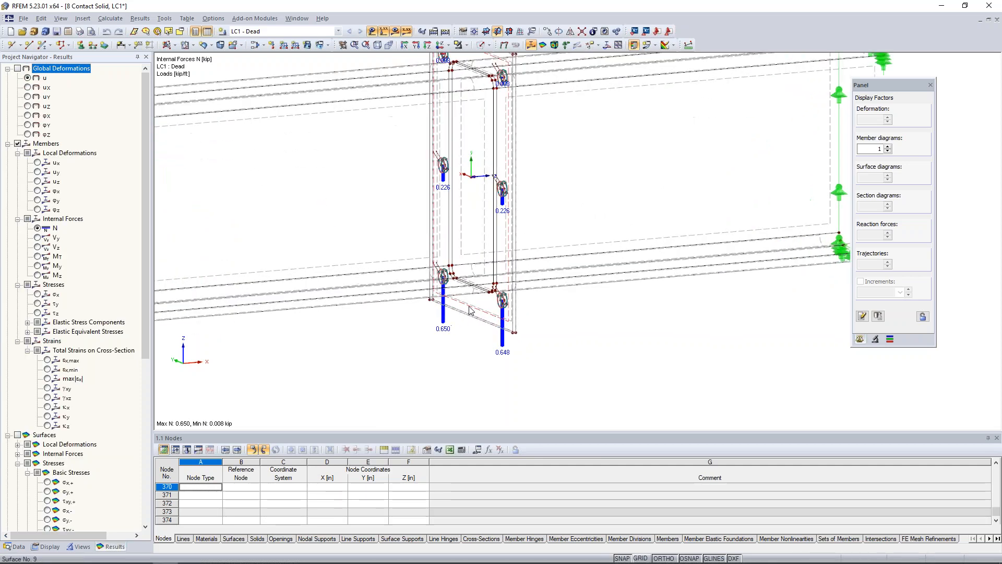
pyautogui.scroll(-3, 470, 298)
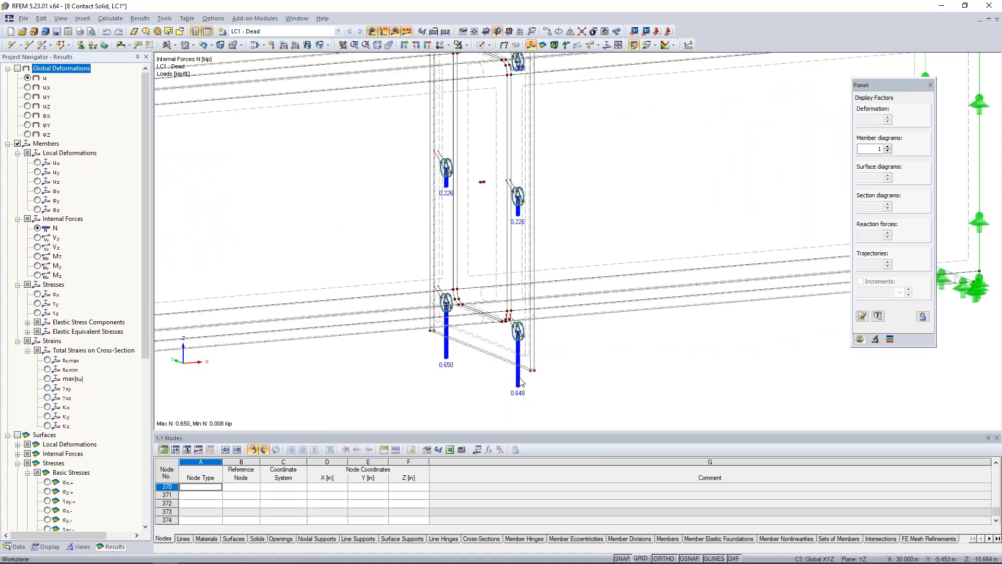
pyautogui.moveTo(547, 253); pyautogui.dragTo(548, 364, button='middle')
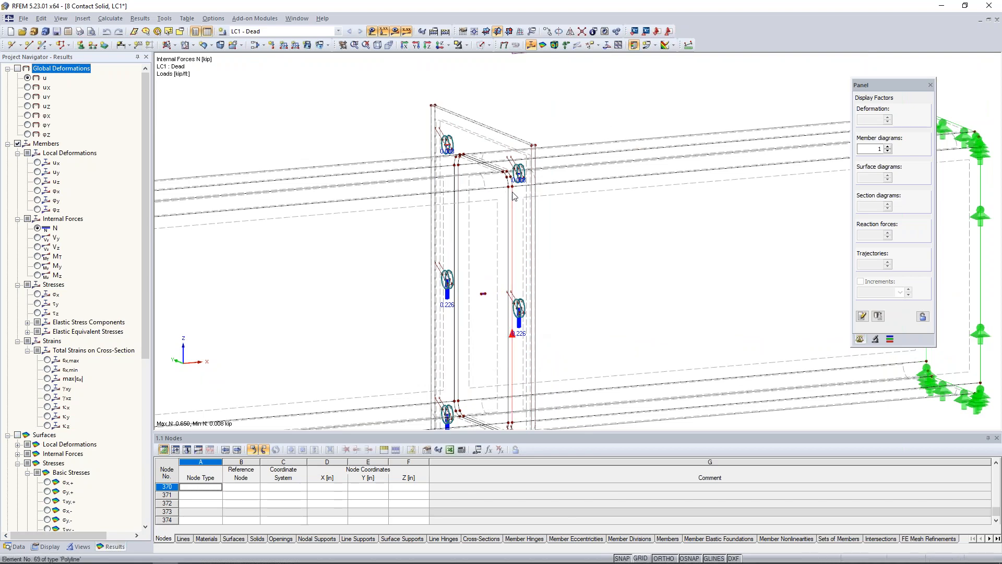
pyautogui.scroll(-3, 514, 196)
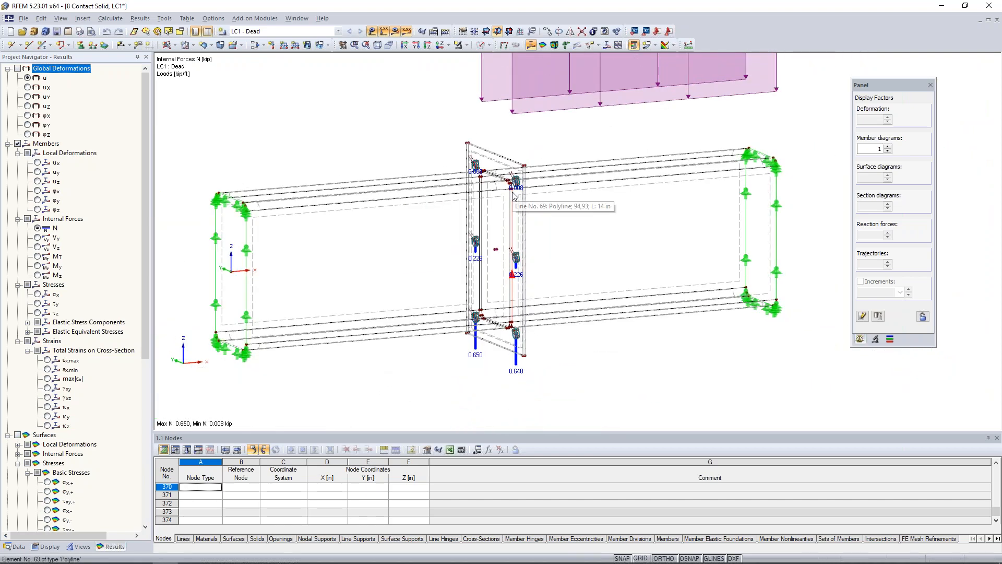
# Step: Replace the member results with the maximum von Mises equivalent stresses on the surfaces
pyautogui.click(8, 144)
pyautogui.click(18, 143)
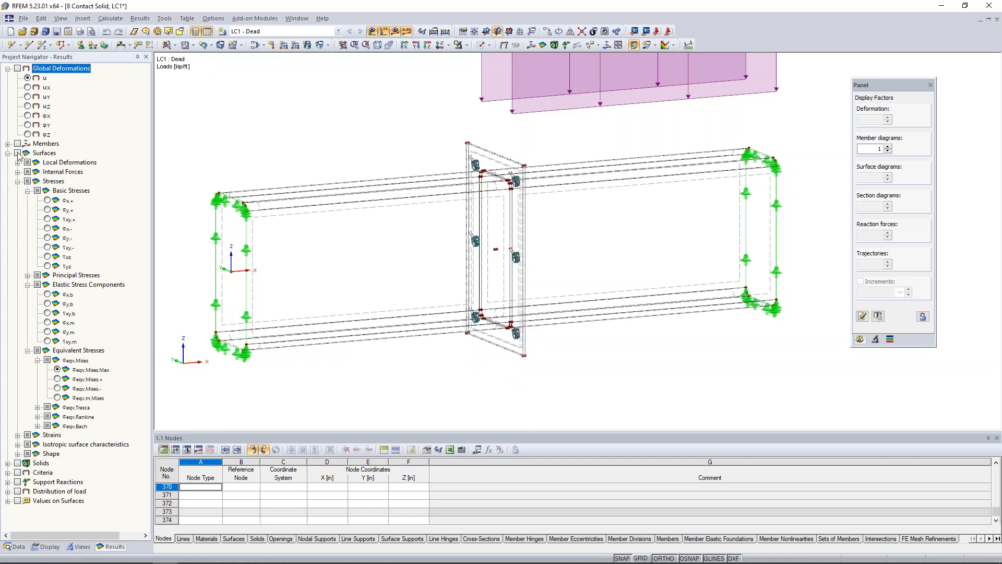
pyautogui.click(18, 153)
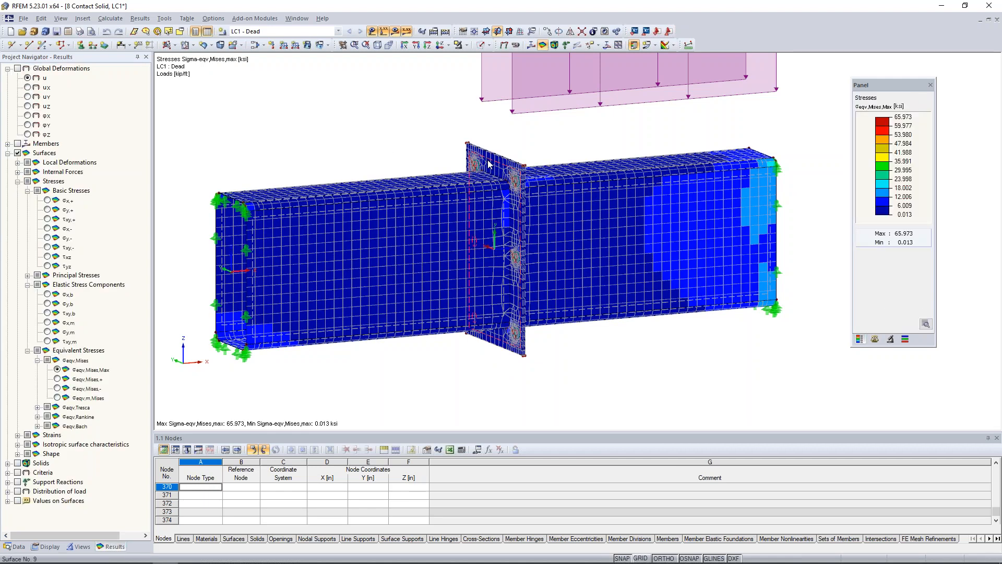
# Step: Isolate the near end plate with visibility by selected objects and examine its von Mises stresses around the bolt holes
pyautogui.click(466, 45)
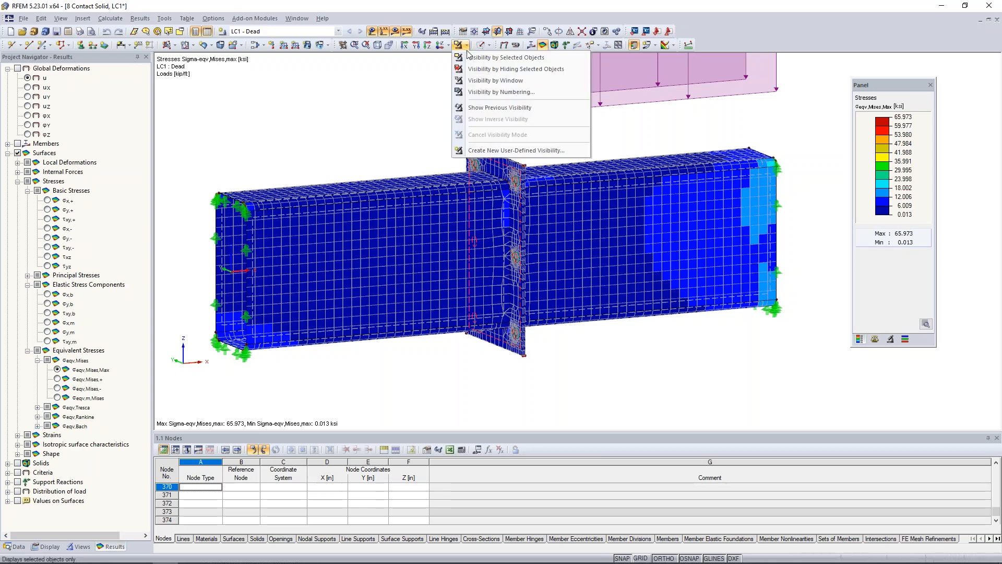
pyautogui.click(468, 61)
pyautogui.keyDown('ctrl'); pyautogui.moveTo(447, 287); pyautogui.dragTo(500, 284, button='middle'); pyautogui.keyUp('ctrl')
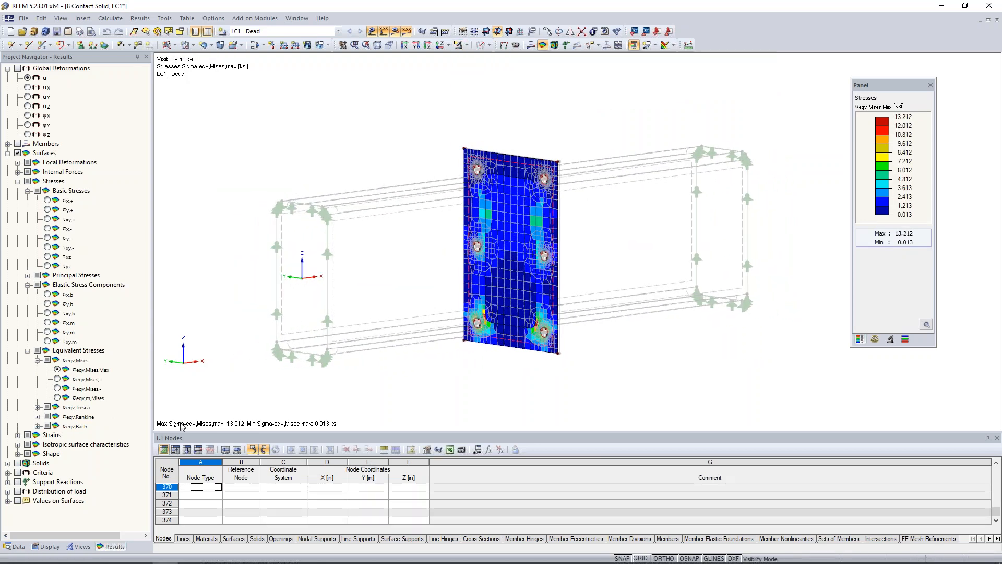
pyautogui.scroll(4, 508, 261)
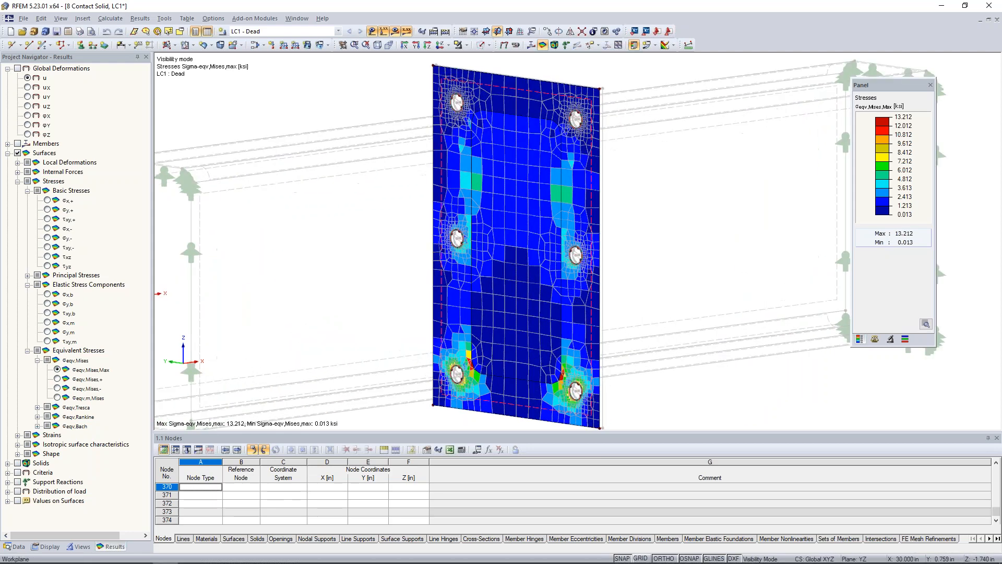
pyautogui.moveTo(501, 271); pyautogui.dragTo(473, 270, button='middle')
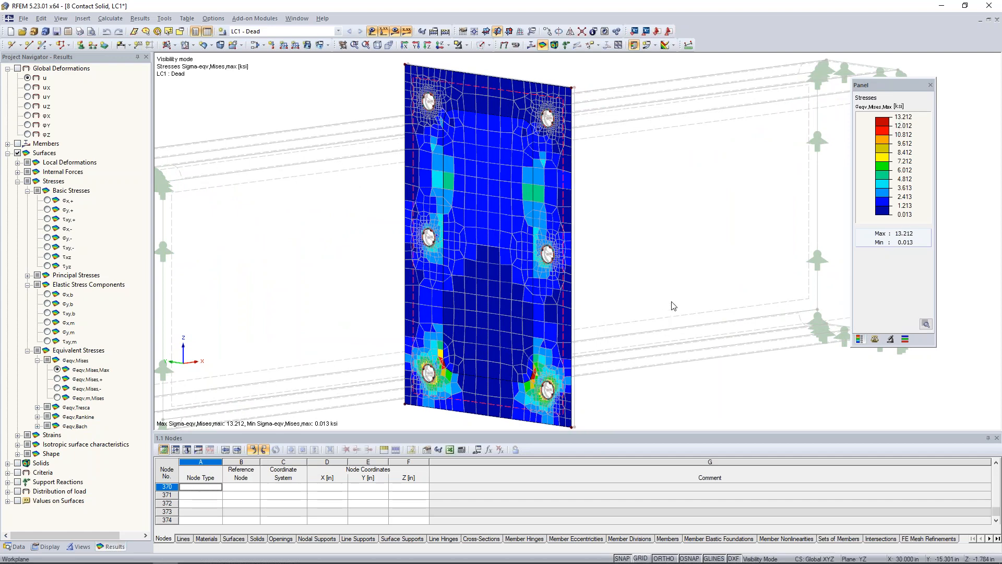
# Step: Cancel the visibility mode and isolate the end plate on the other side of the joint to examine its von Mises stresses
pyautogui.keyDown('ctrl'); pyautogui.moveTo(688, 277); pyautogui.dragTo(447, 135, button='middle'); pyautogui.keyUp('ctrl')
pyautogui.click(465, 46)
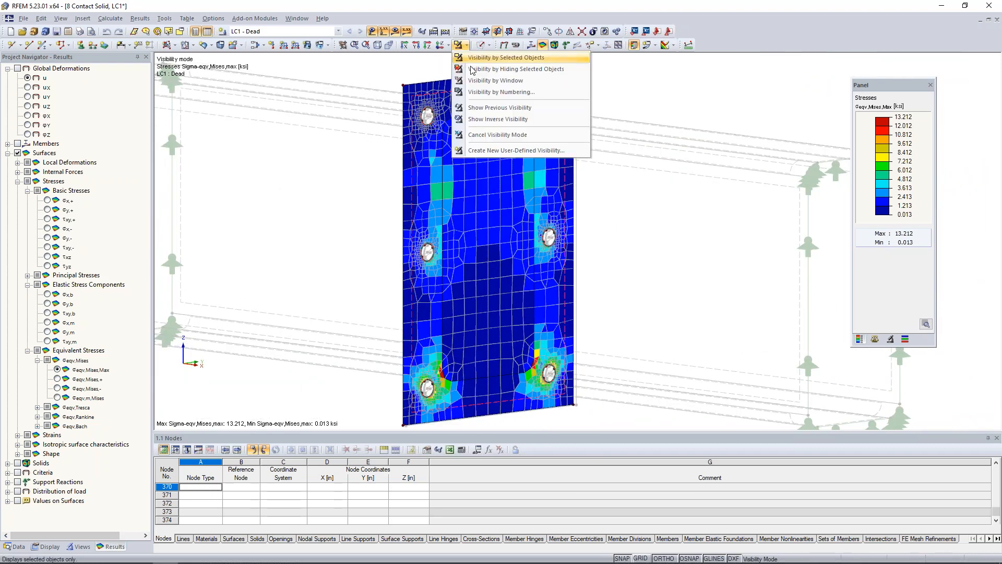
pyautogui.click(479, 134)
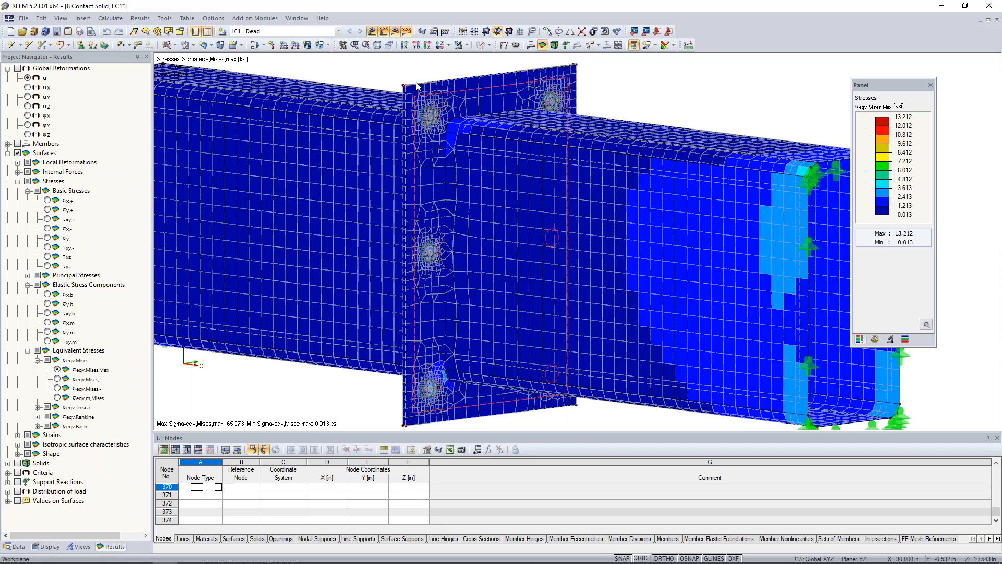
pyautogui.click(466, 45)
pyautogui.click(469, 58)
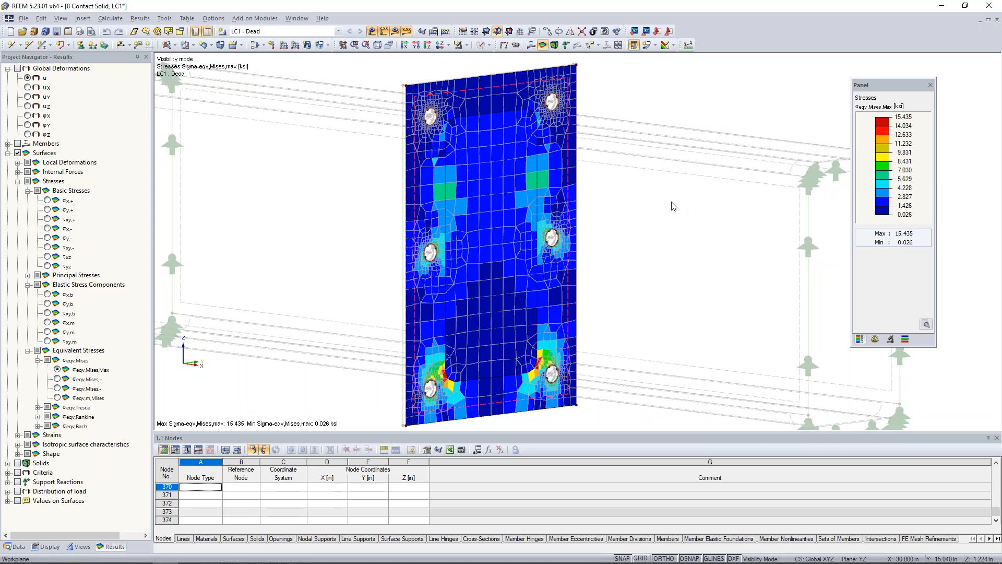
pyautogui.scroll(-3, 671, 207)
pyautogui.keyDown('ctrl'); pyautogui.moveTo(453, 233); pyautogui.dragTo(590, 245, button='middle'); pyautogui.keyUp('ctrl')
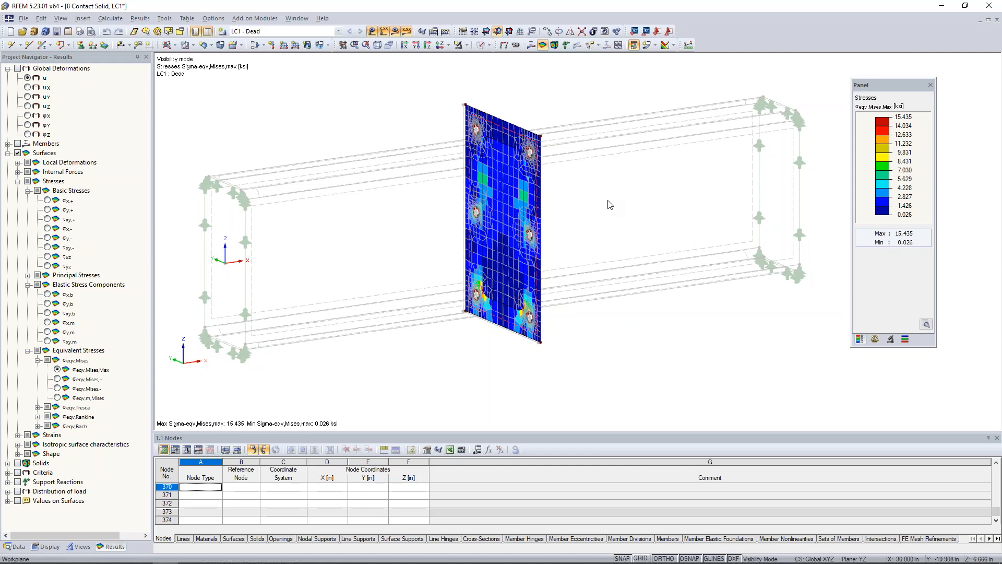
# Step: Switch to the PowerPoint slide show of the solid modeling webinar to present the Dlubal Software Information slide
pyautogui.press('super+Tab')
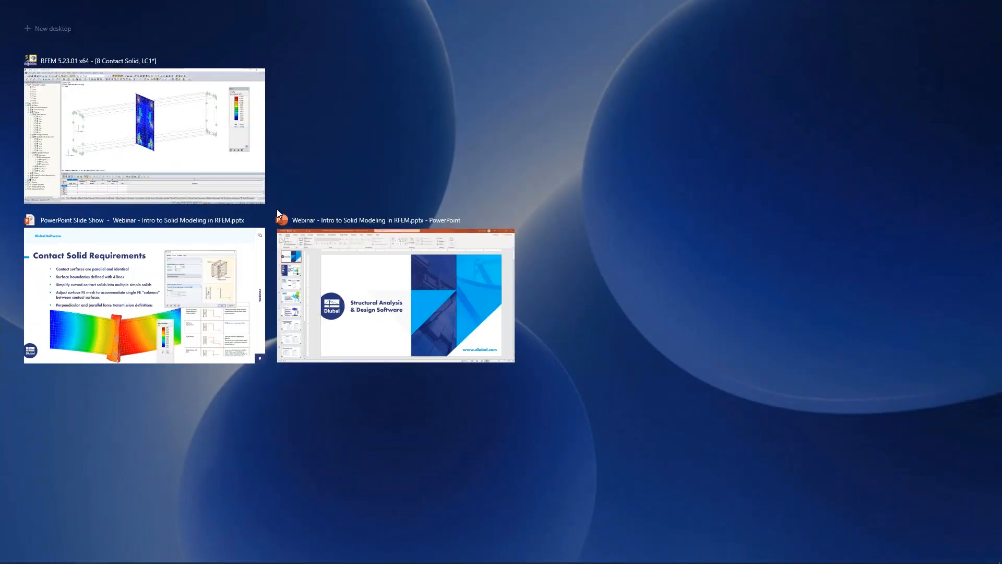
pyautogui.click(186, 306)
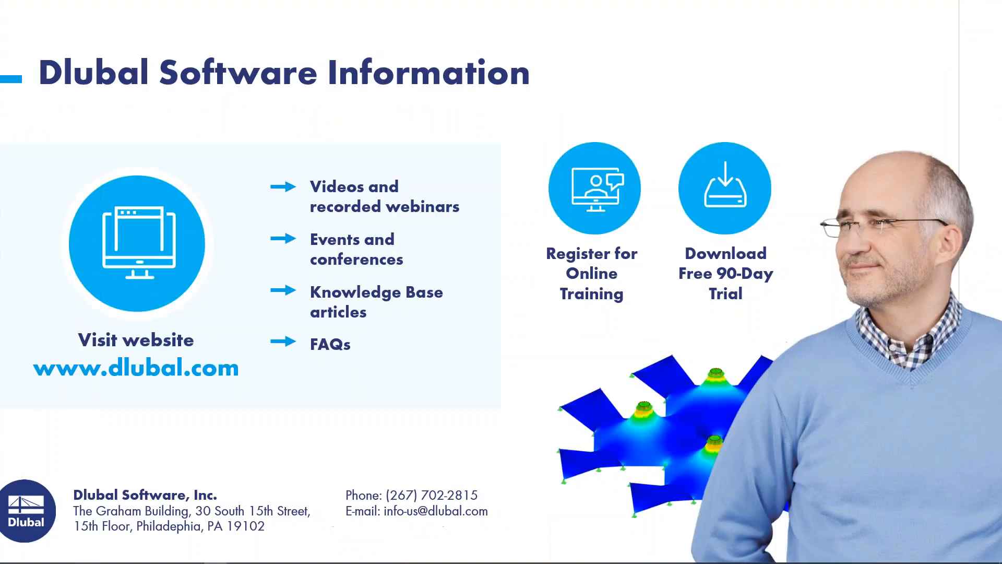